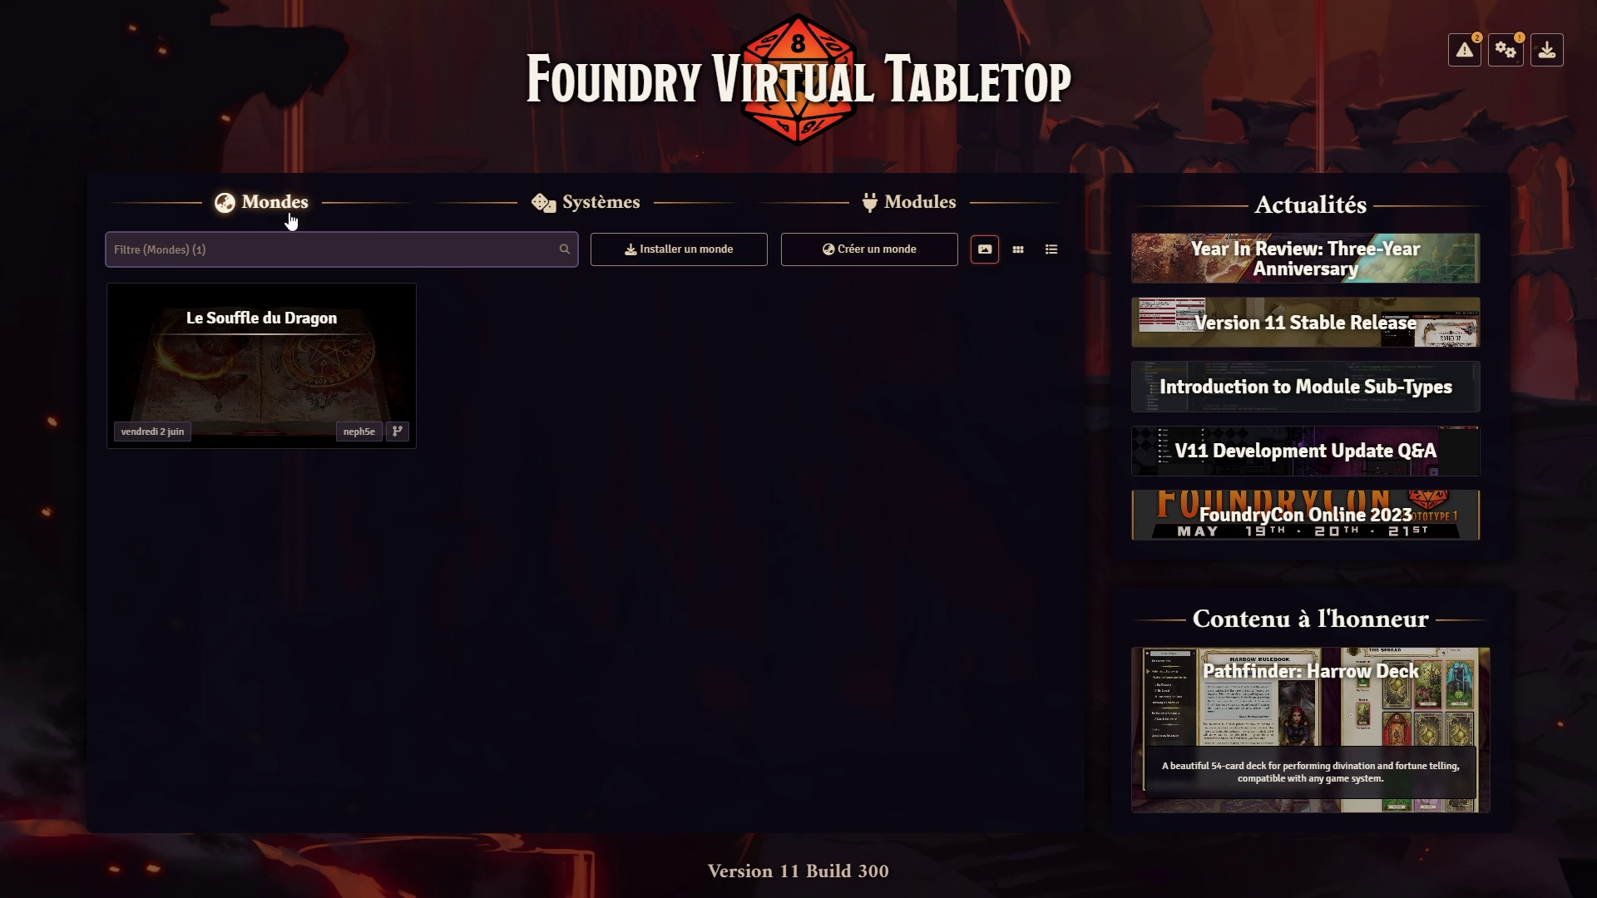
Step: Look through the installed game systems and modules, and return to the list of worlds
{"action": "left_click", "coordinate": [579, 211]}
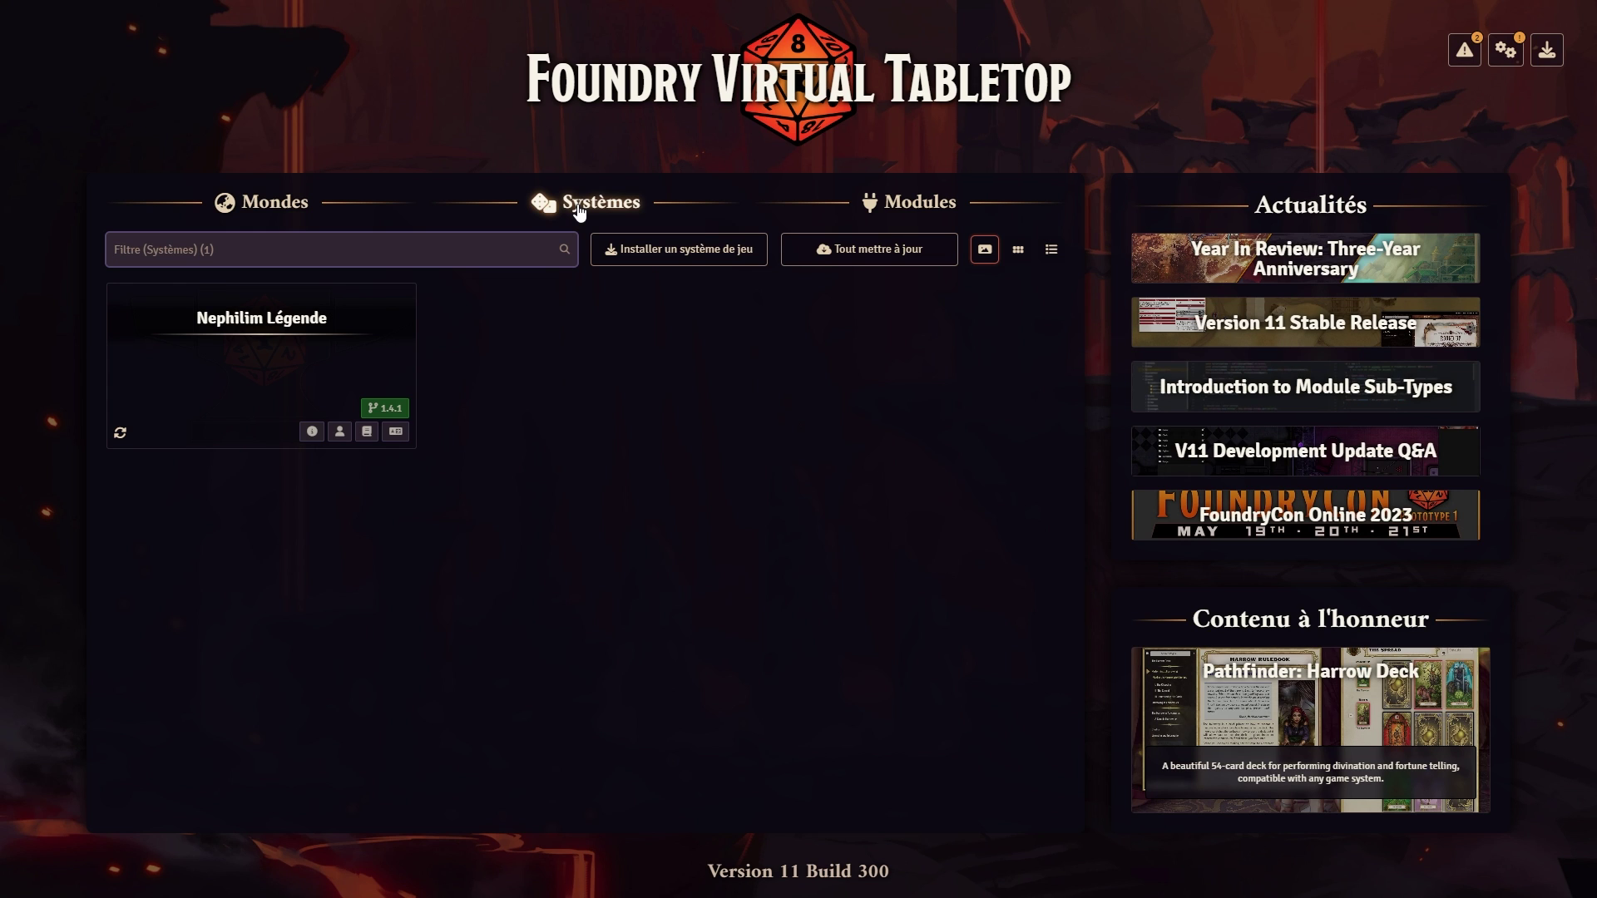
{"action": "left_click", "coordinate": [936, 208]}
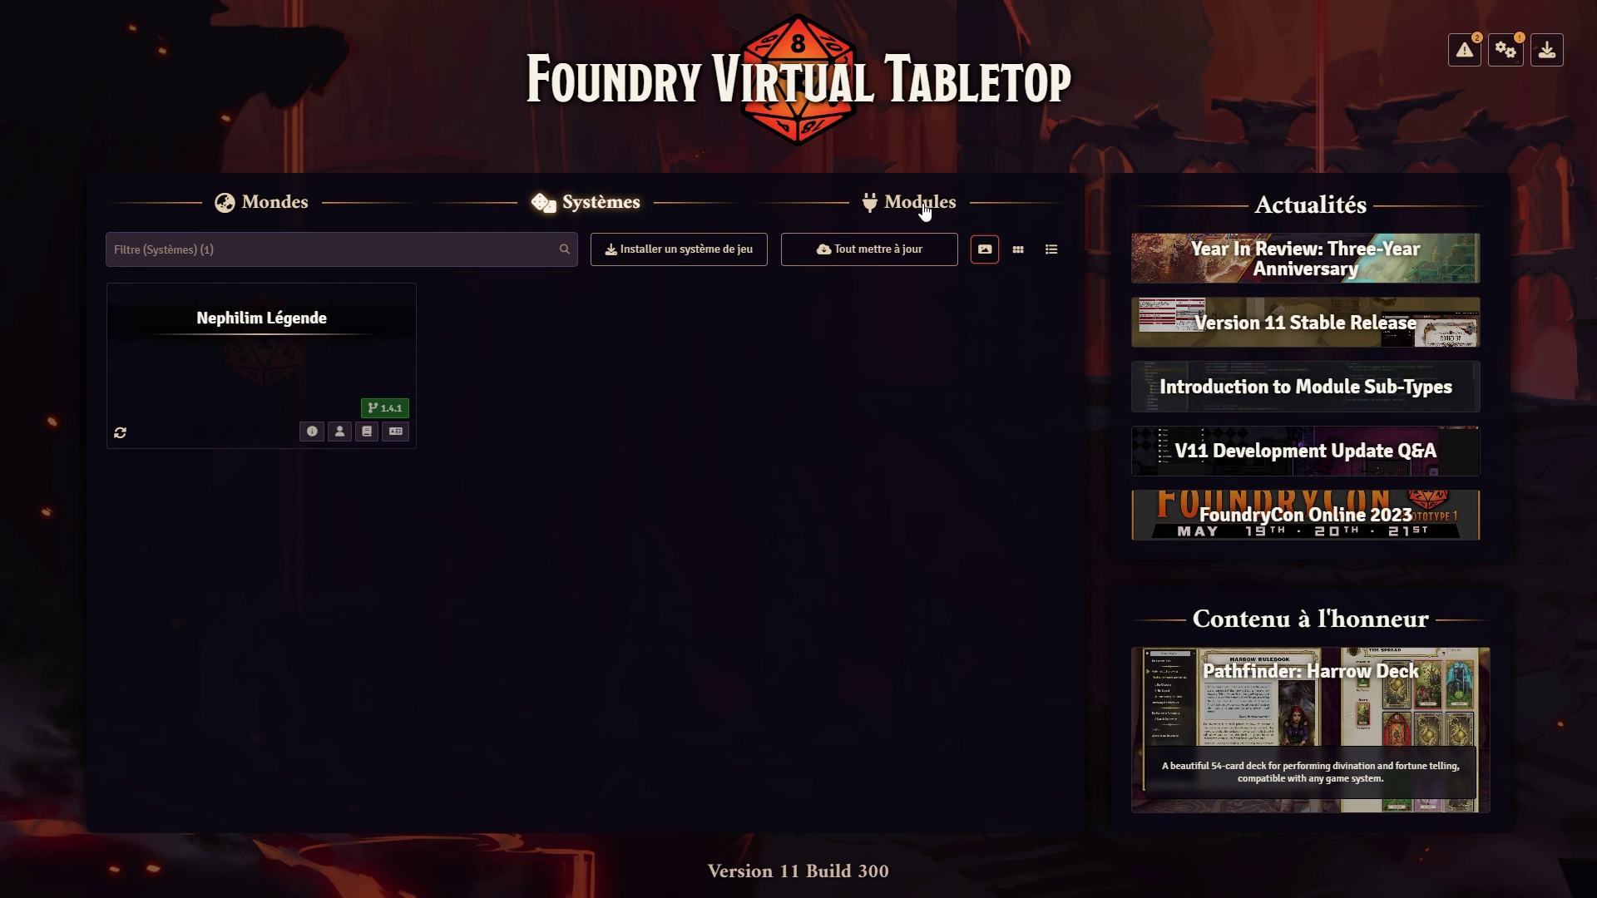
{"action": "left_click", "coordinate": [264, 213]}
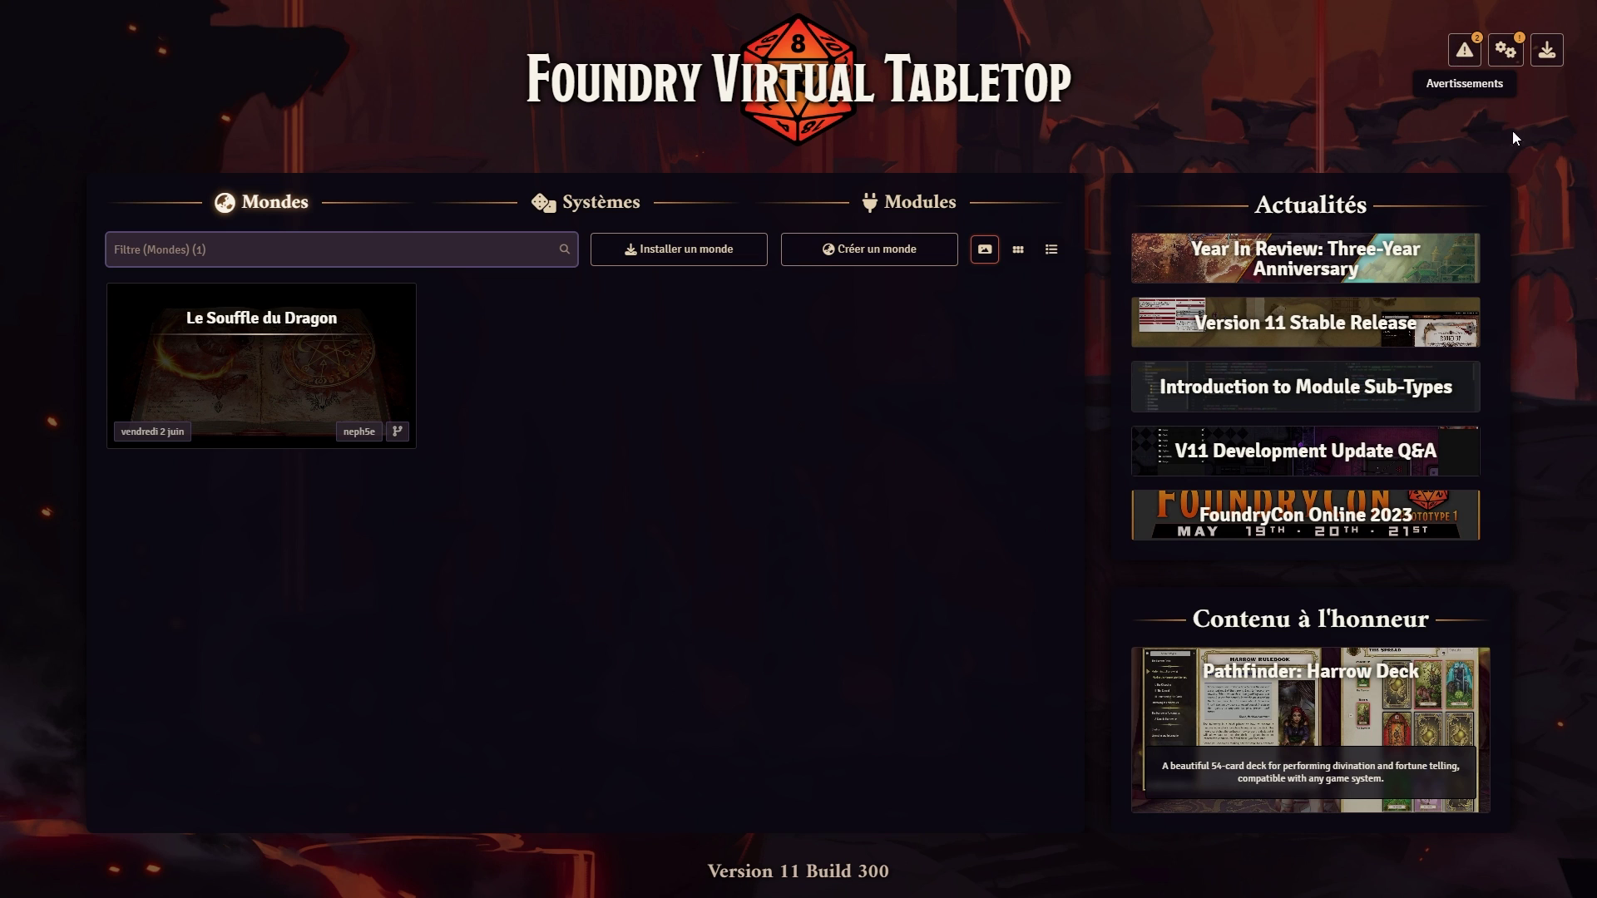
Step: Open the application configuration and review the user data path and the usage data sharing option, leaving sharing enabled
{"action": "left_click", "coordinate": [1507, 53]}
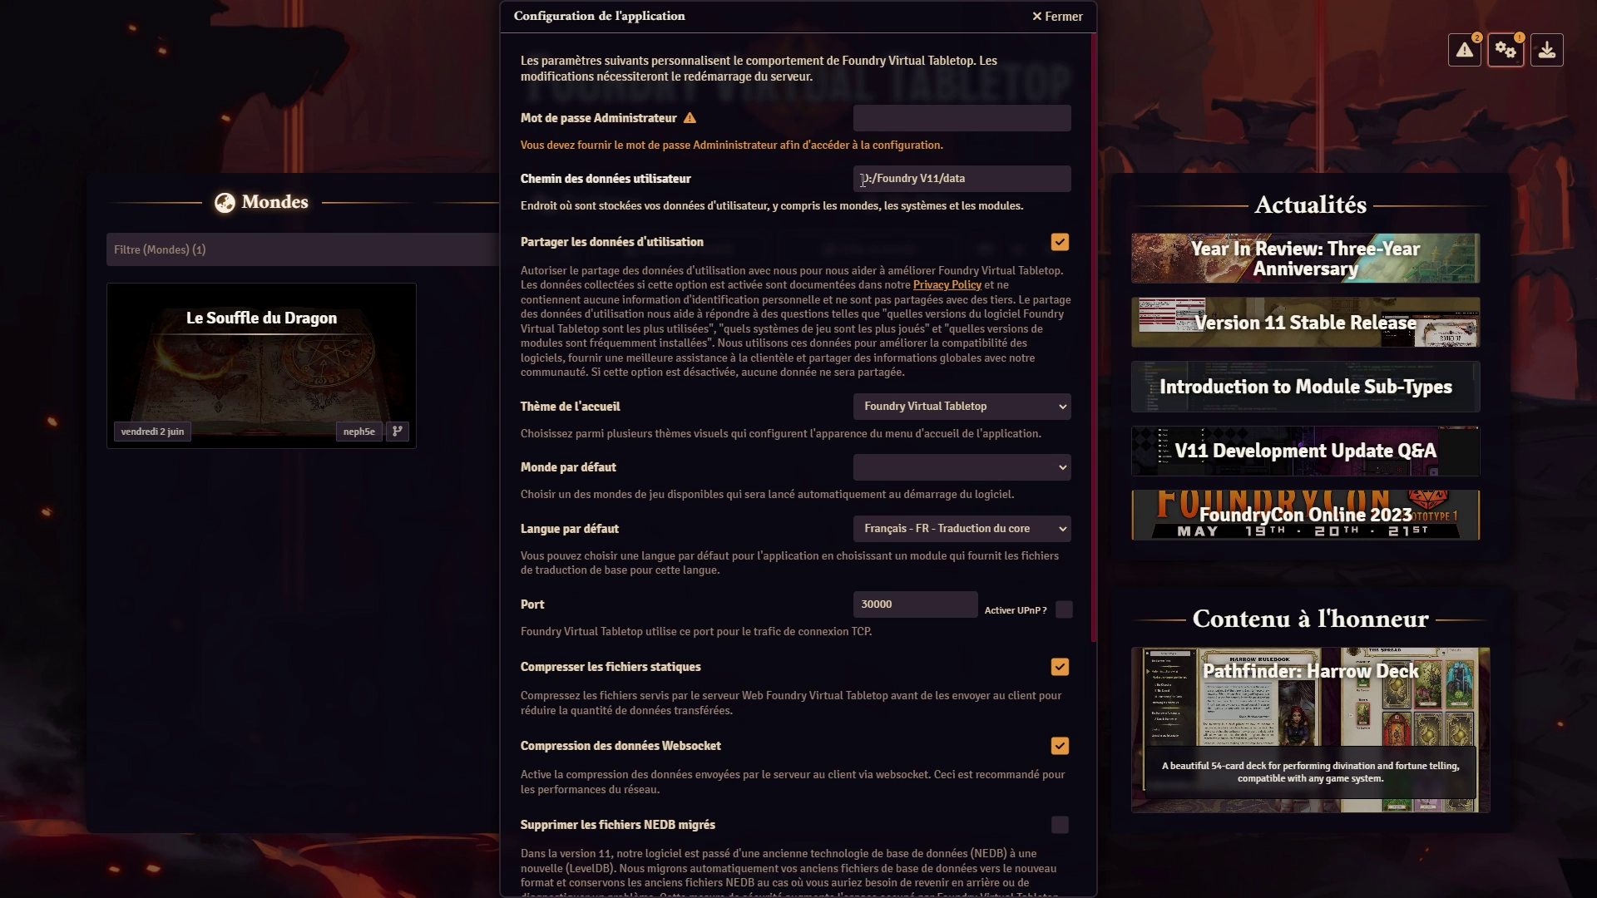
{"action": "left_click_drag", "start_coordinate": [863, 181], "coordinate": [969, 185]}
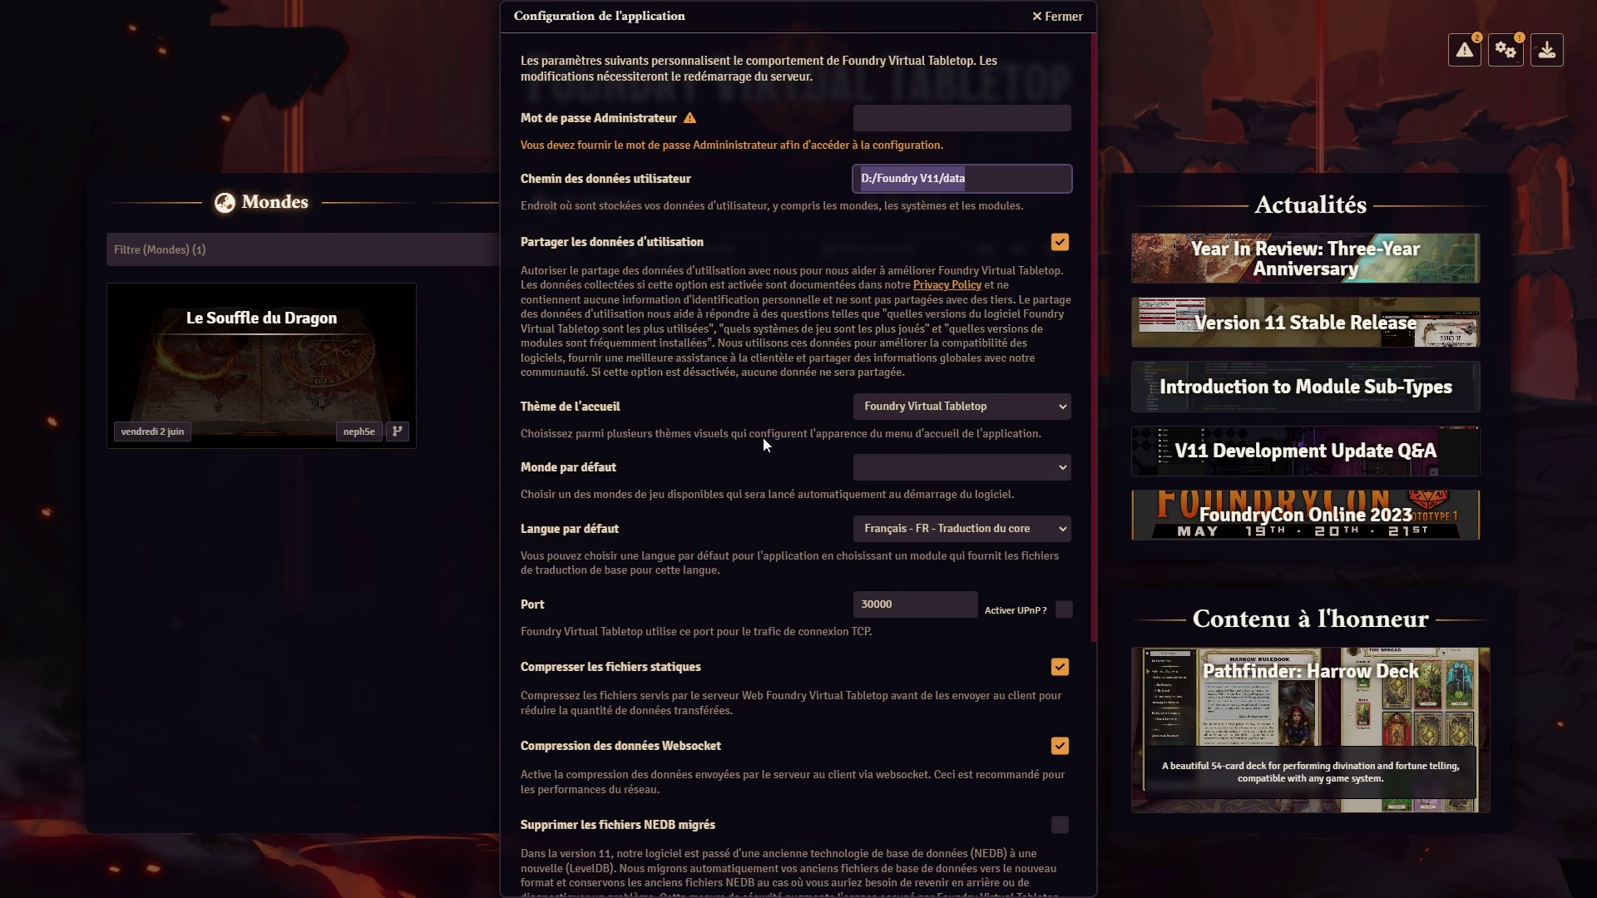
{"action": "left_click", "coordinate": [743, 309]}
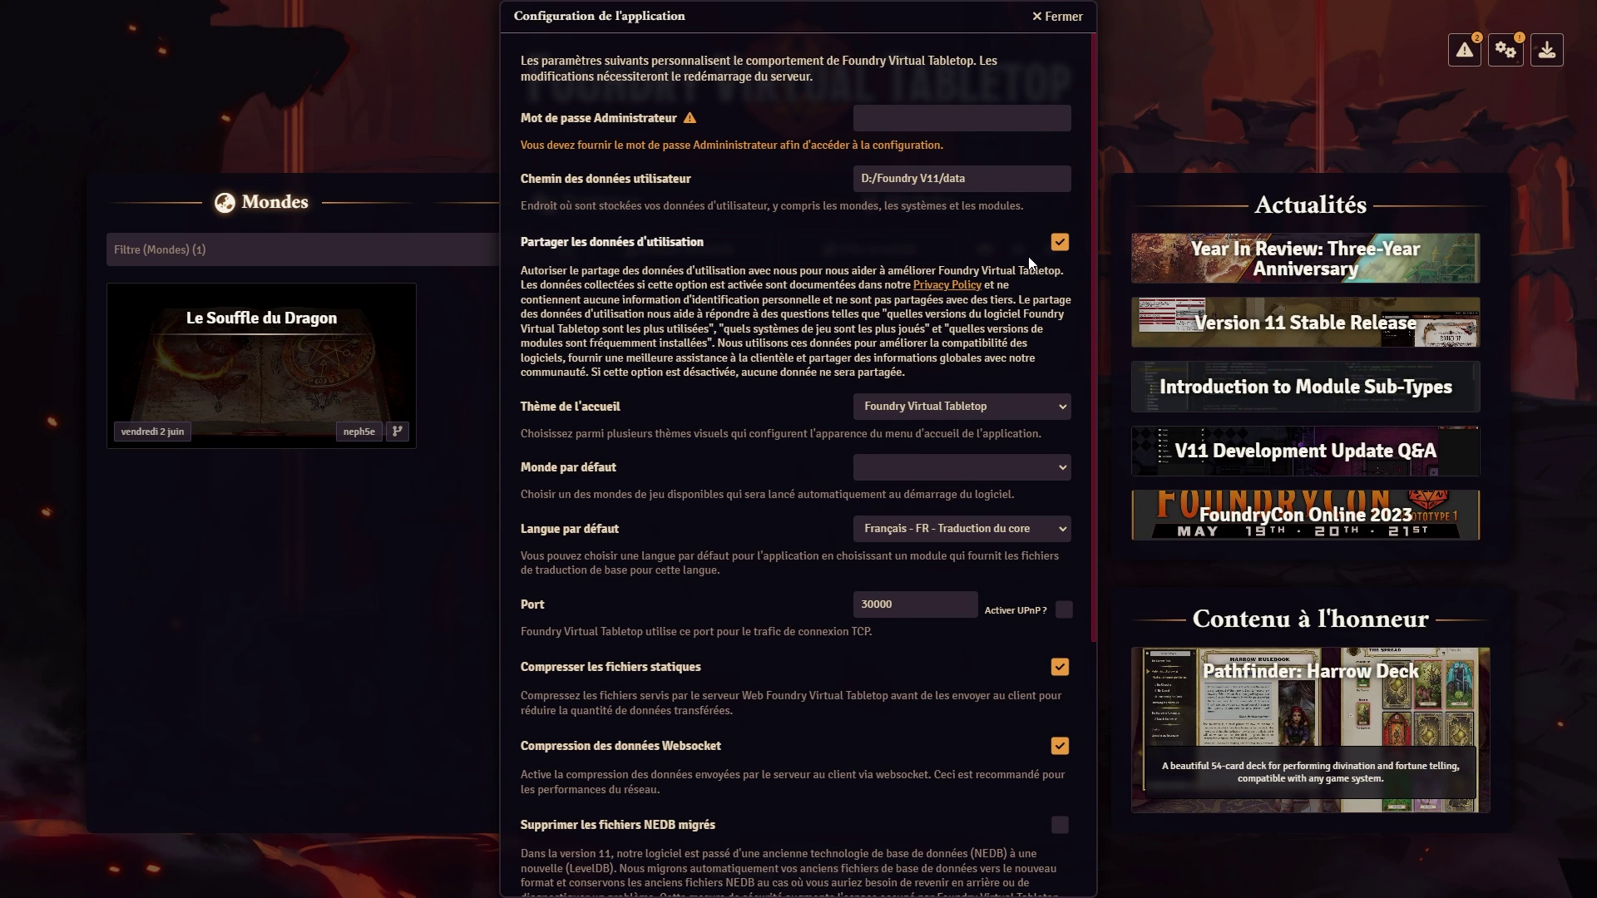
{"action": "left_click", "coordinate": [1059, 243]}
{"action": "left_click", "coordinate": [1060, 244]}
Step: Try the Fantasy classique and Science Fiction home themes, and set the theme back to Foundry Virtual Tabletop
{"action": "left_click", "coordinate": [906, 407]}
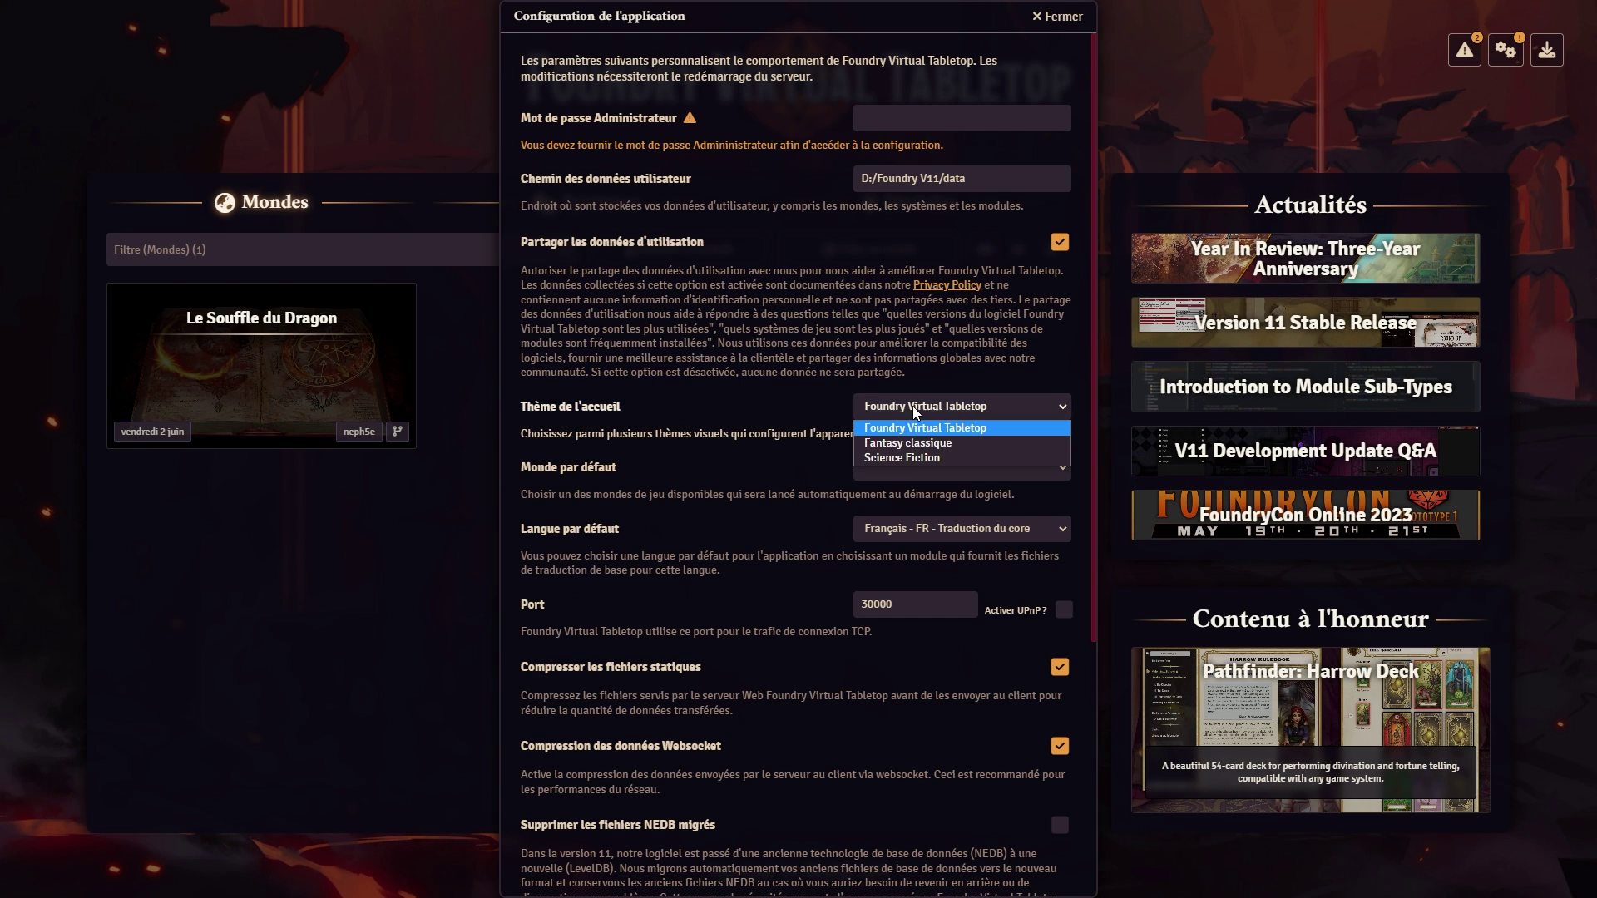
{"action": "left_click", "coordinate": [904, 441]}
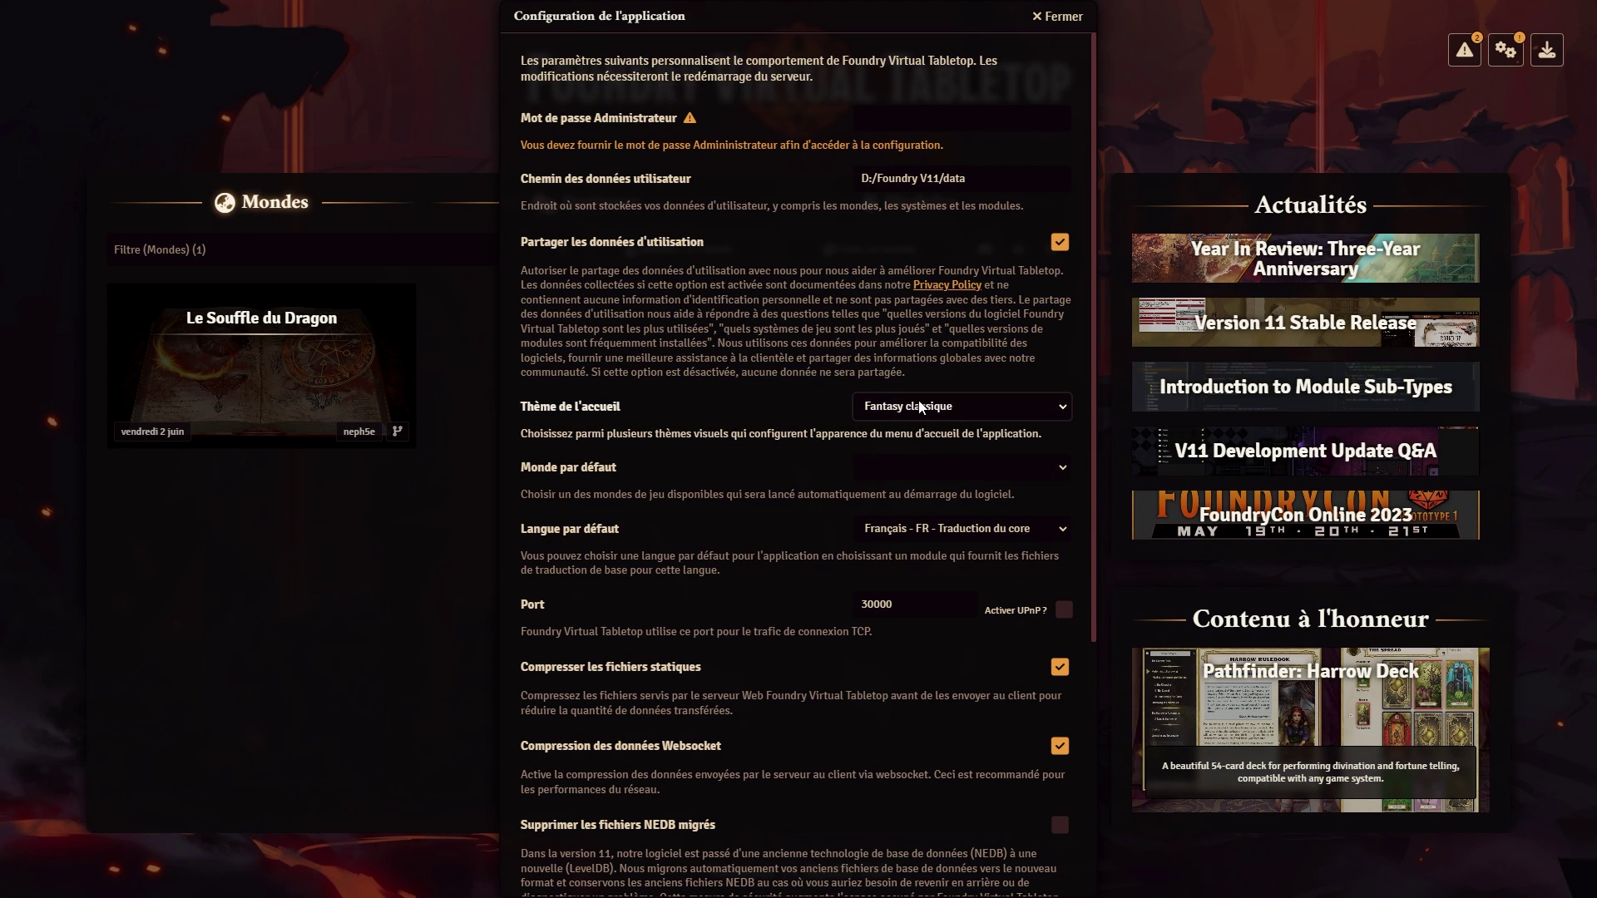
{"action": "left_click", "coordinate": [922, 408]}
{"action": "left_click", "coordinate": [921, 457]}
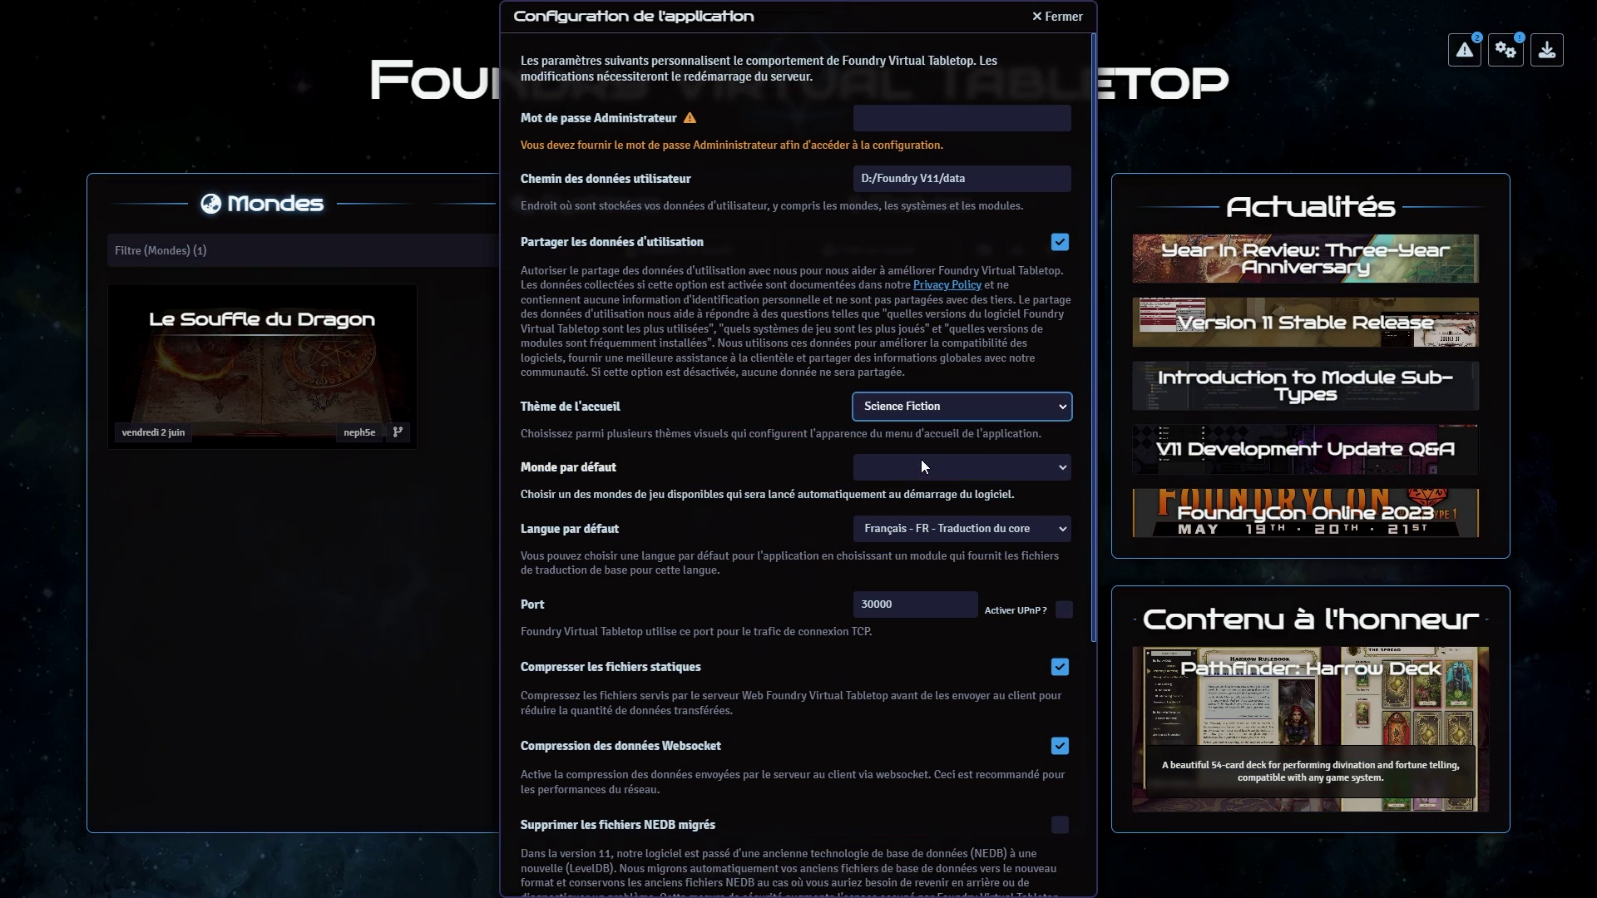
{"action": "left_click", "coordinate": [923, 404]}
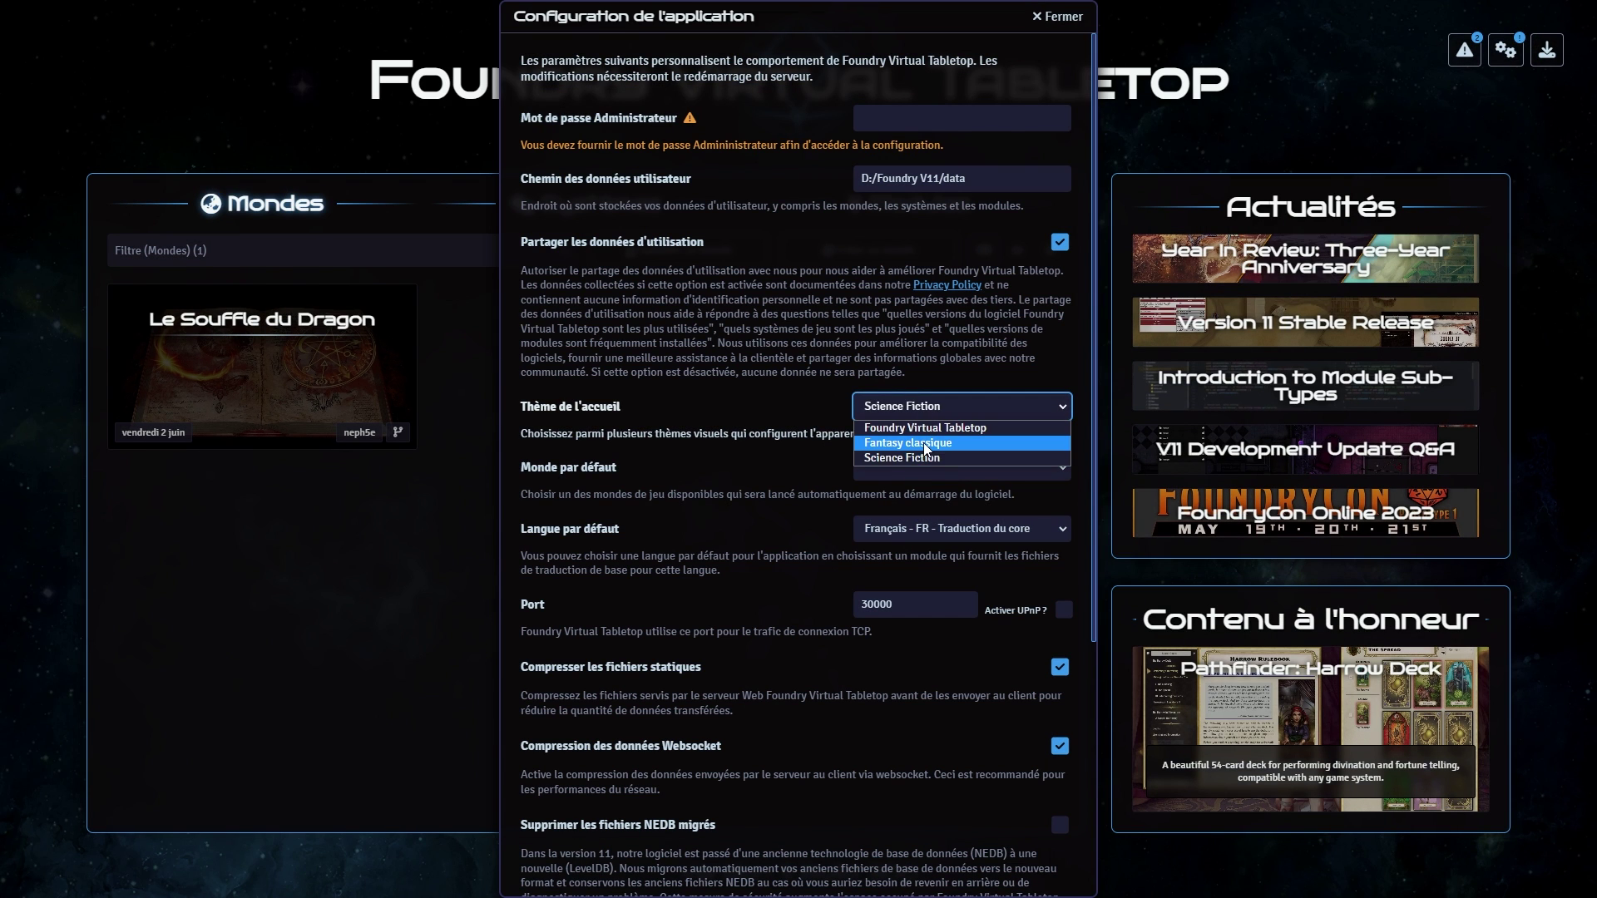
{"action": "left_click", "coordinate": [924, 442]}
{"action": "left_click", "coordinate": [925, 408]}
{"action": "left_click", "coordinate": [919, 428]}
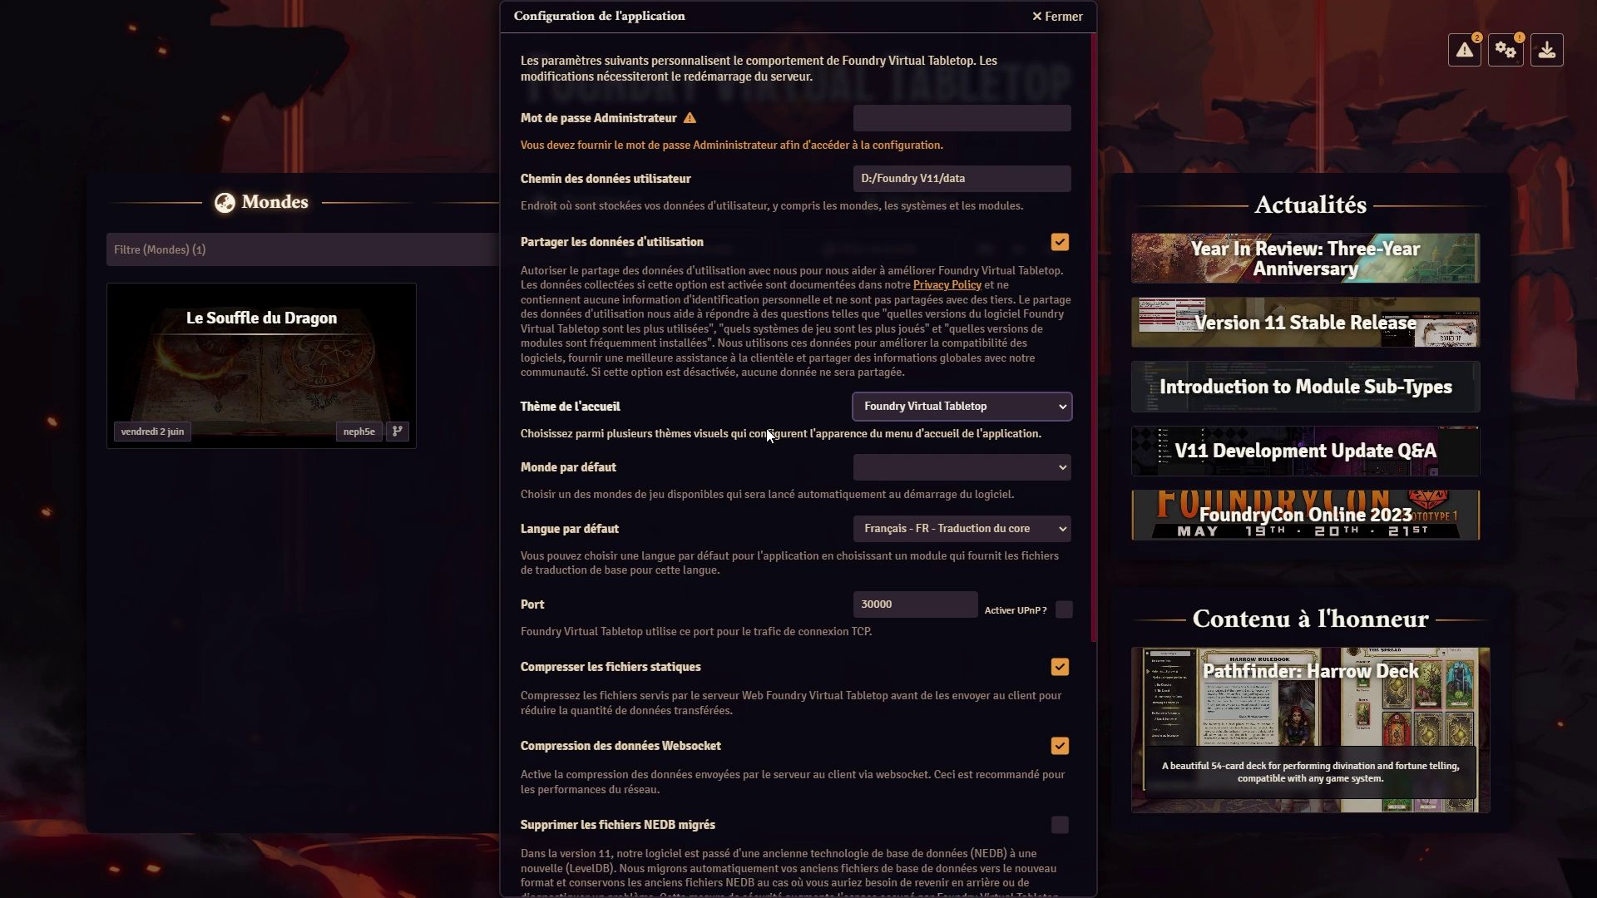
Step: Check the default world choices, and switch the default language to English - Default and back to Français - FR - Traduction du core
{"action": "left_click", "coordinate": [927, 462]}
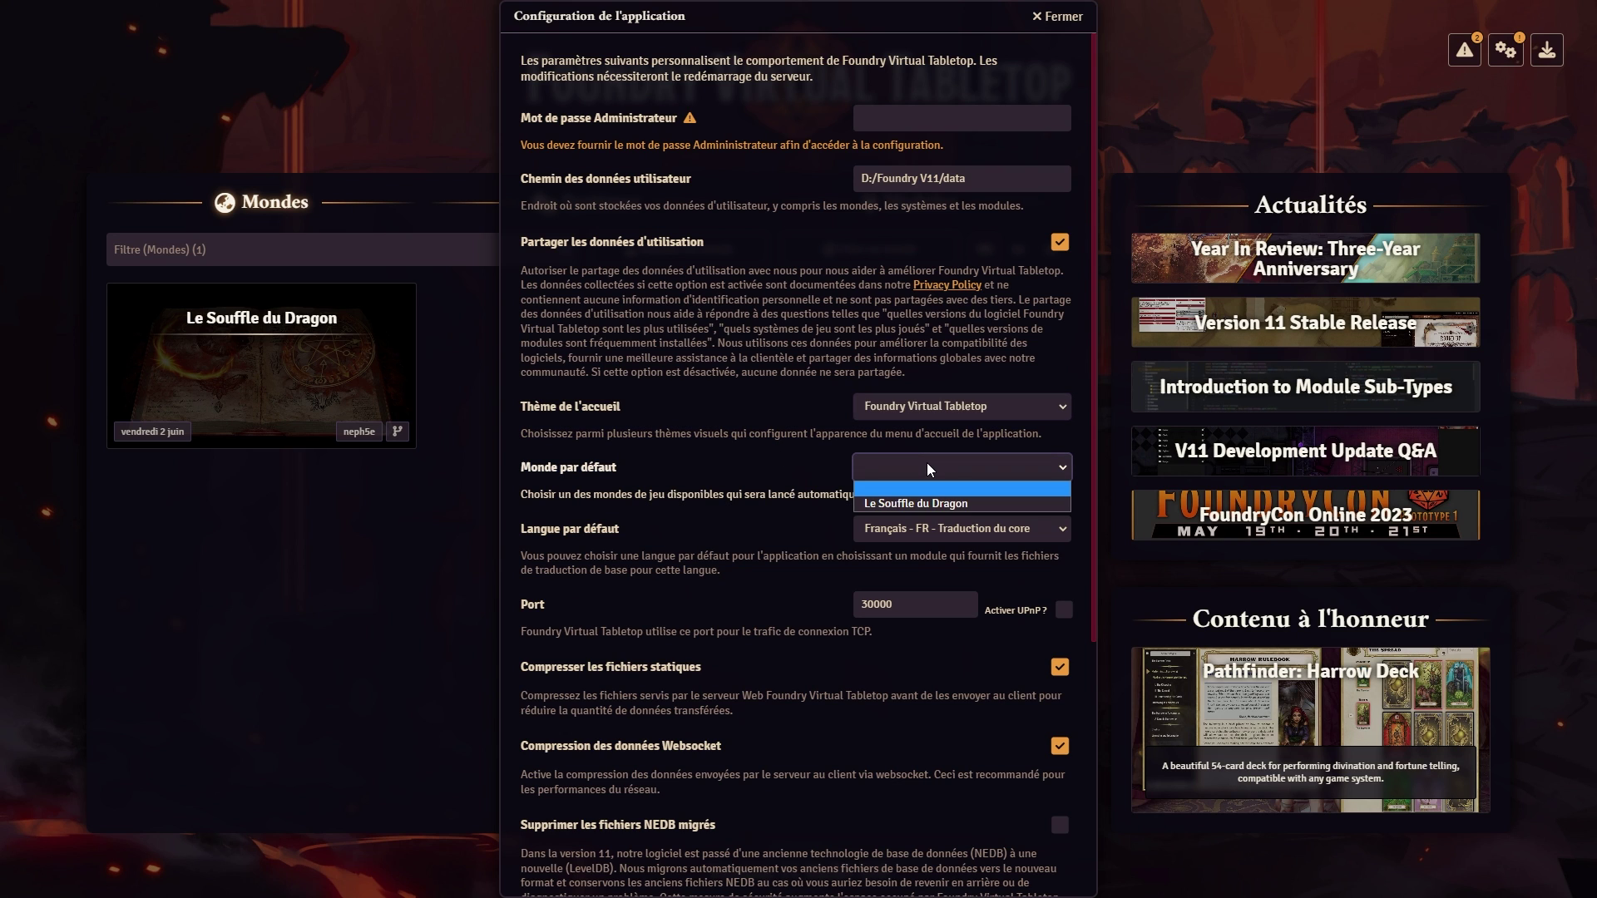
{"action": "left_click", "coordinate": [925, 465]}
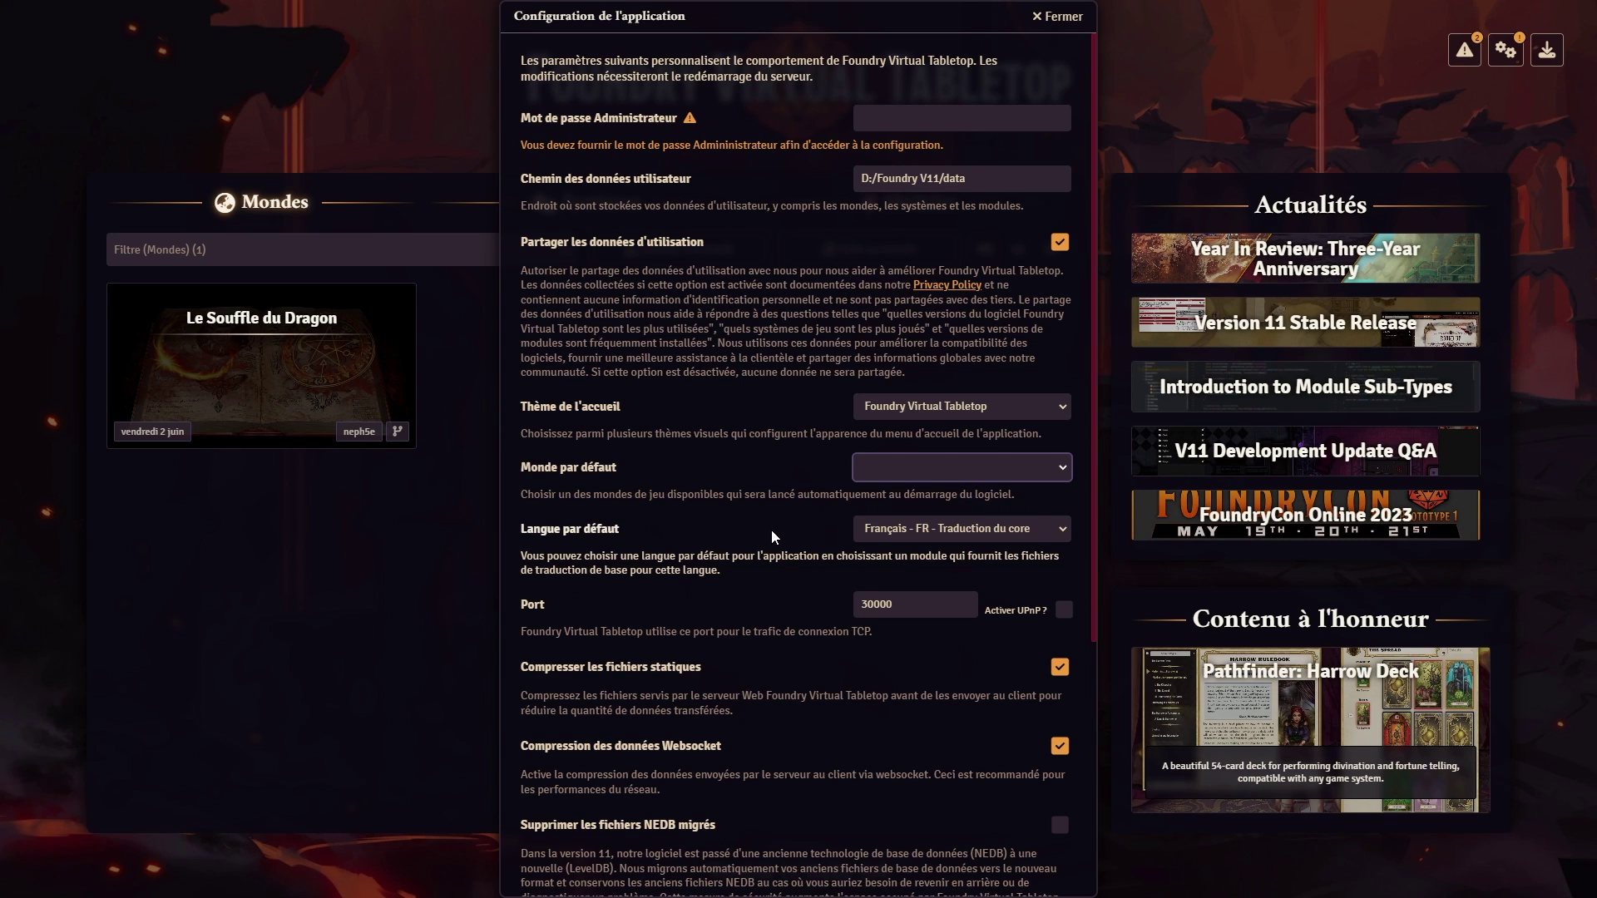
{"action": "left_click", "coordinate": [934, 528]}
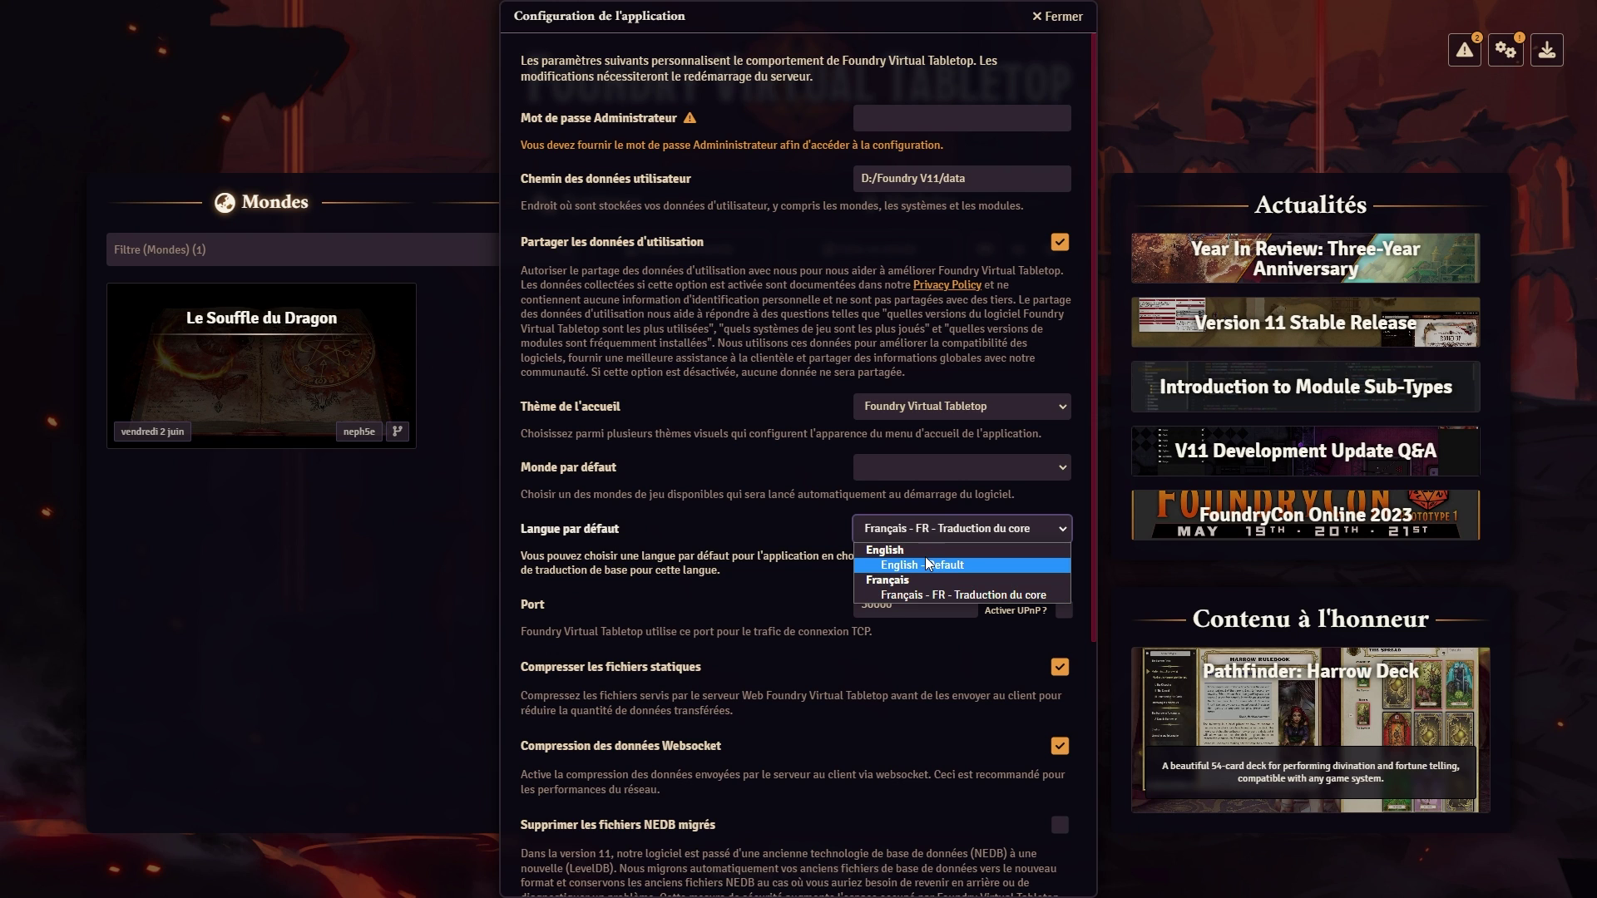
{"action": "left_click", "coordinate": [928, 567]}
{"action": "left_click", "coordinate": [929, 532]}
{"action": "left_click", "coordinate": [928, 593]}
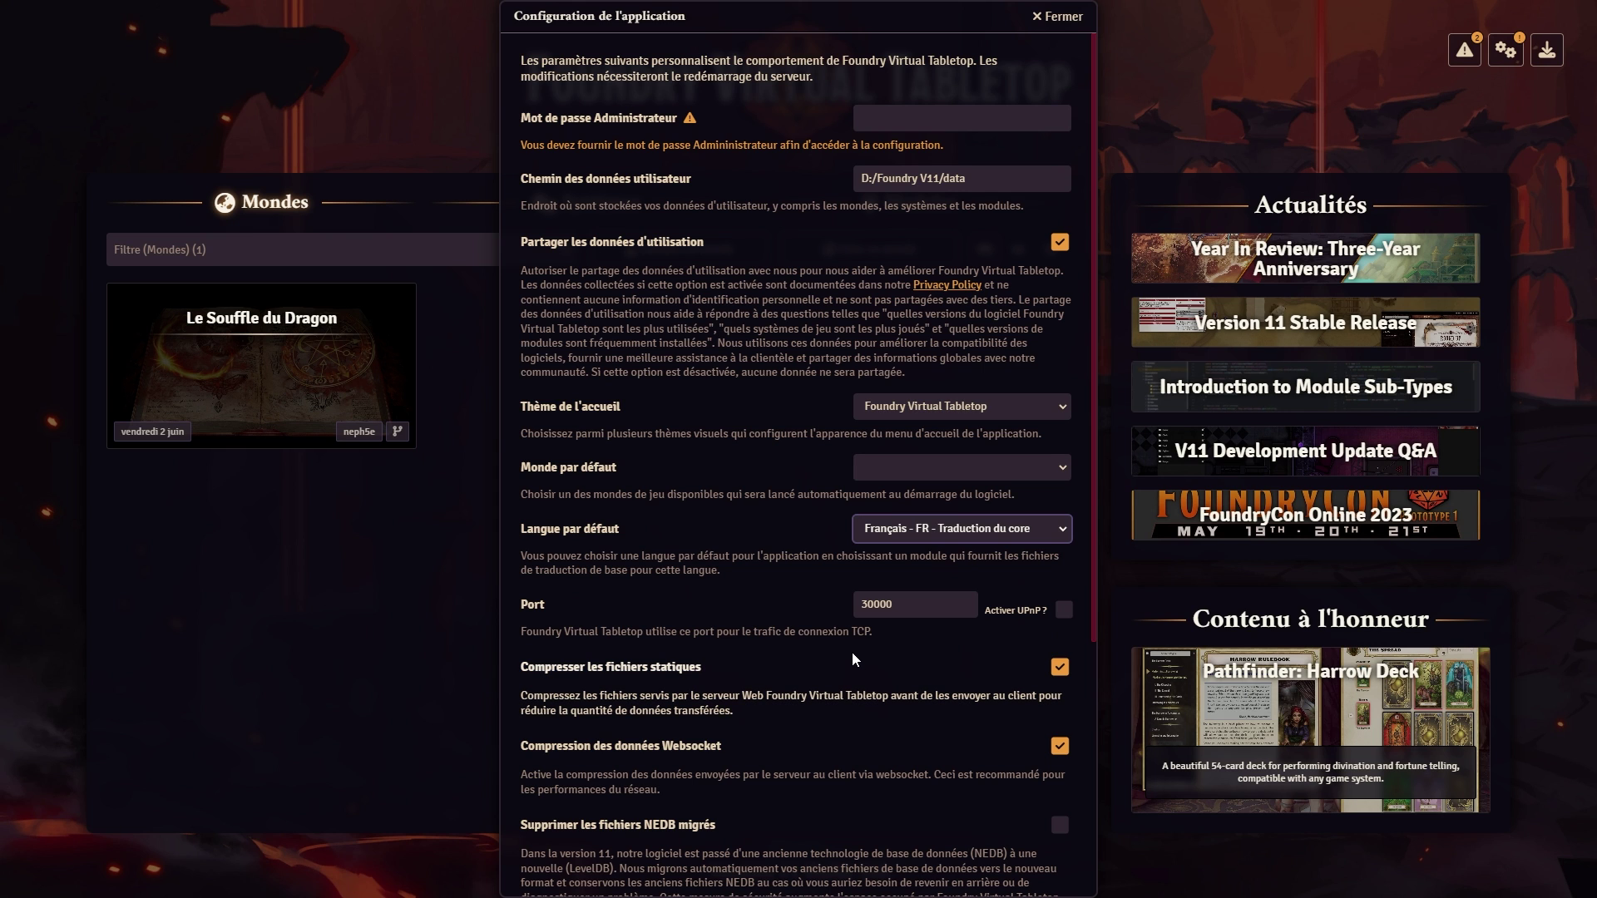
Step: Review the remaining configuration options down to the AWS configuration path, and close the configuration without saving
{"action": "scroll", "coordinate": [830, 670], "scroll_direction": "down", "scroll_amount": 3}
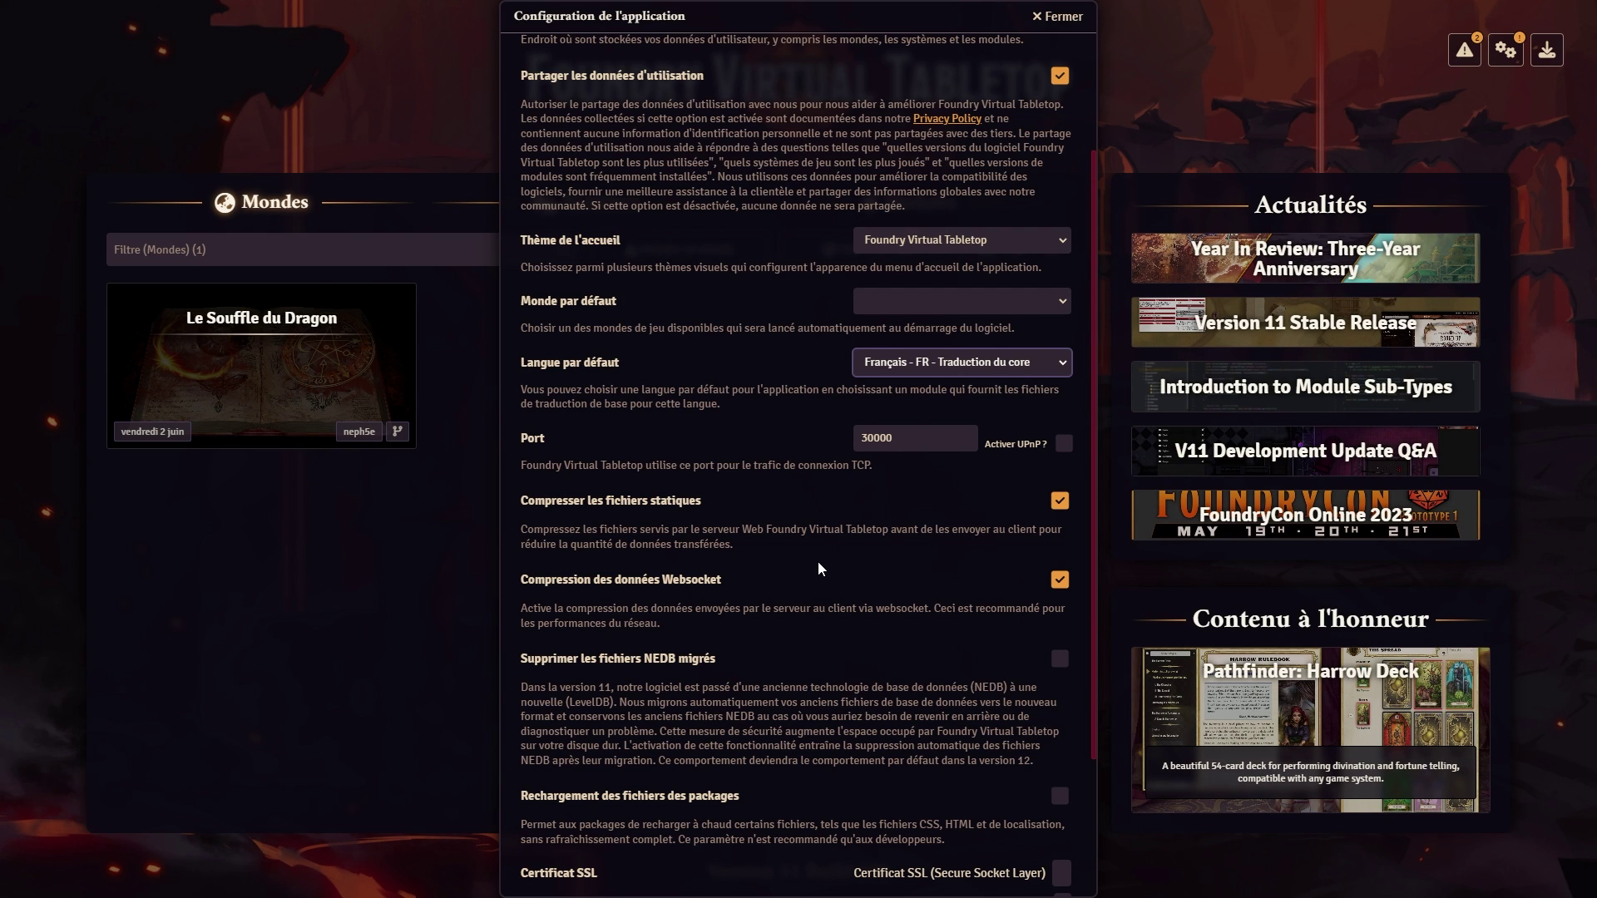
{"action": "scroll", "coordinate": [818, 569], "scroll_direction": "down", "scroll_amount": 2}
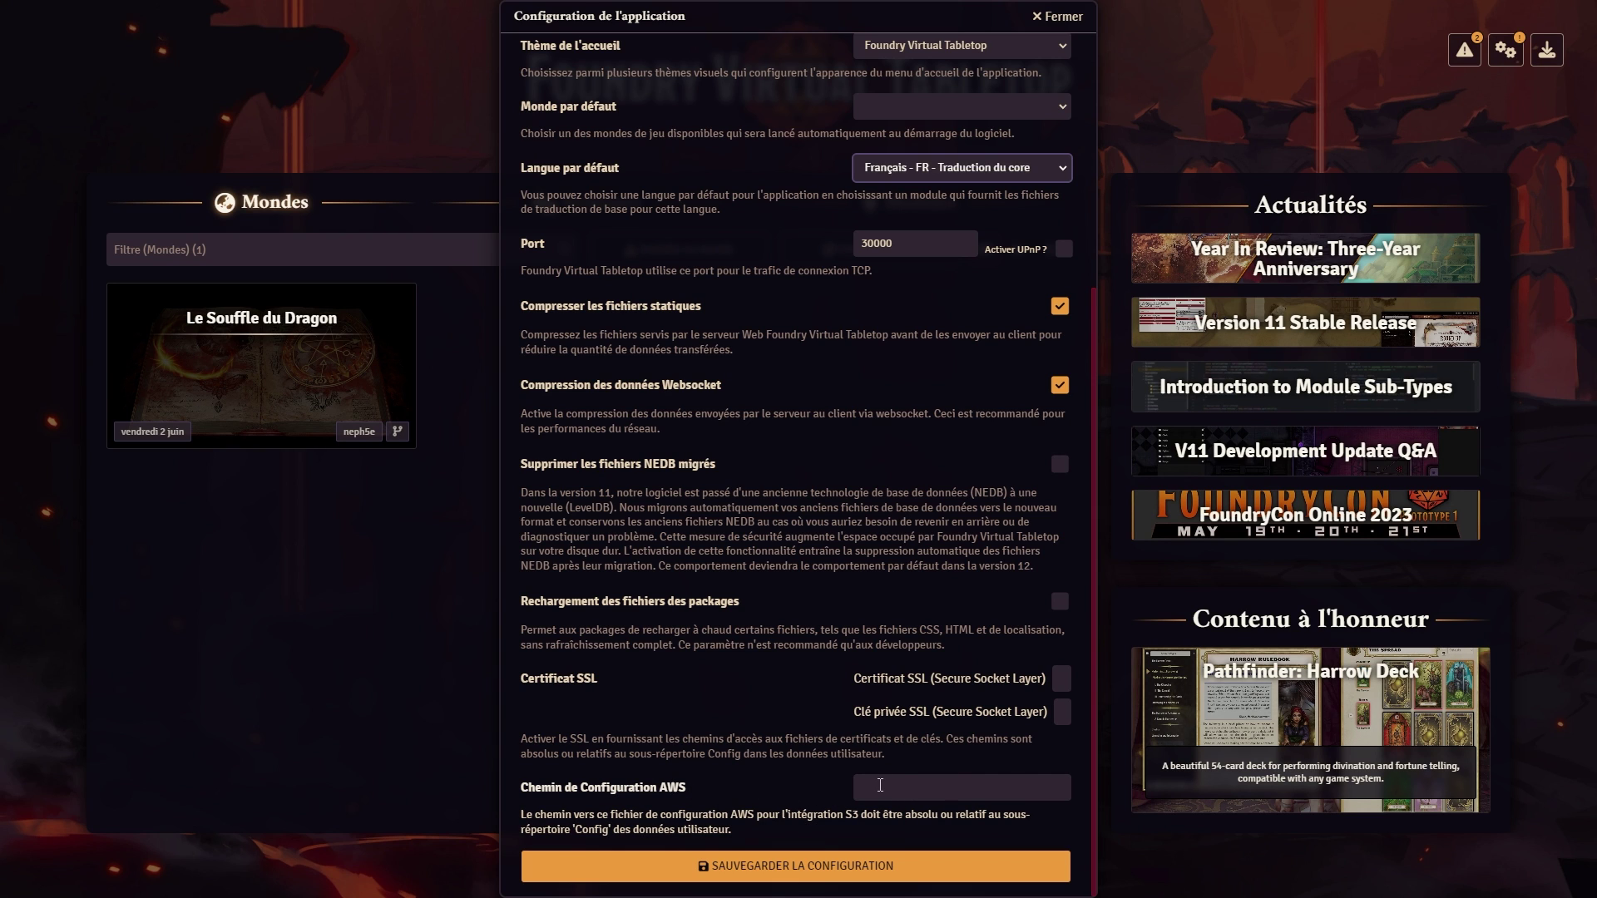
{"action": "scroll", "coordinate": [893, 717], "scroll_direction": "up", "scroll_amount": 5}
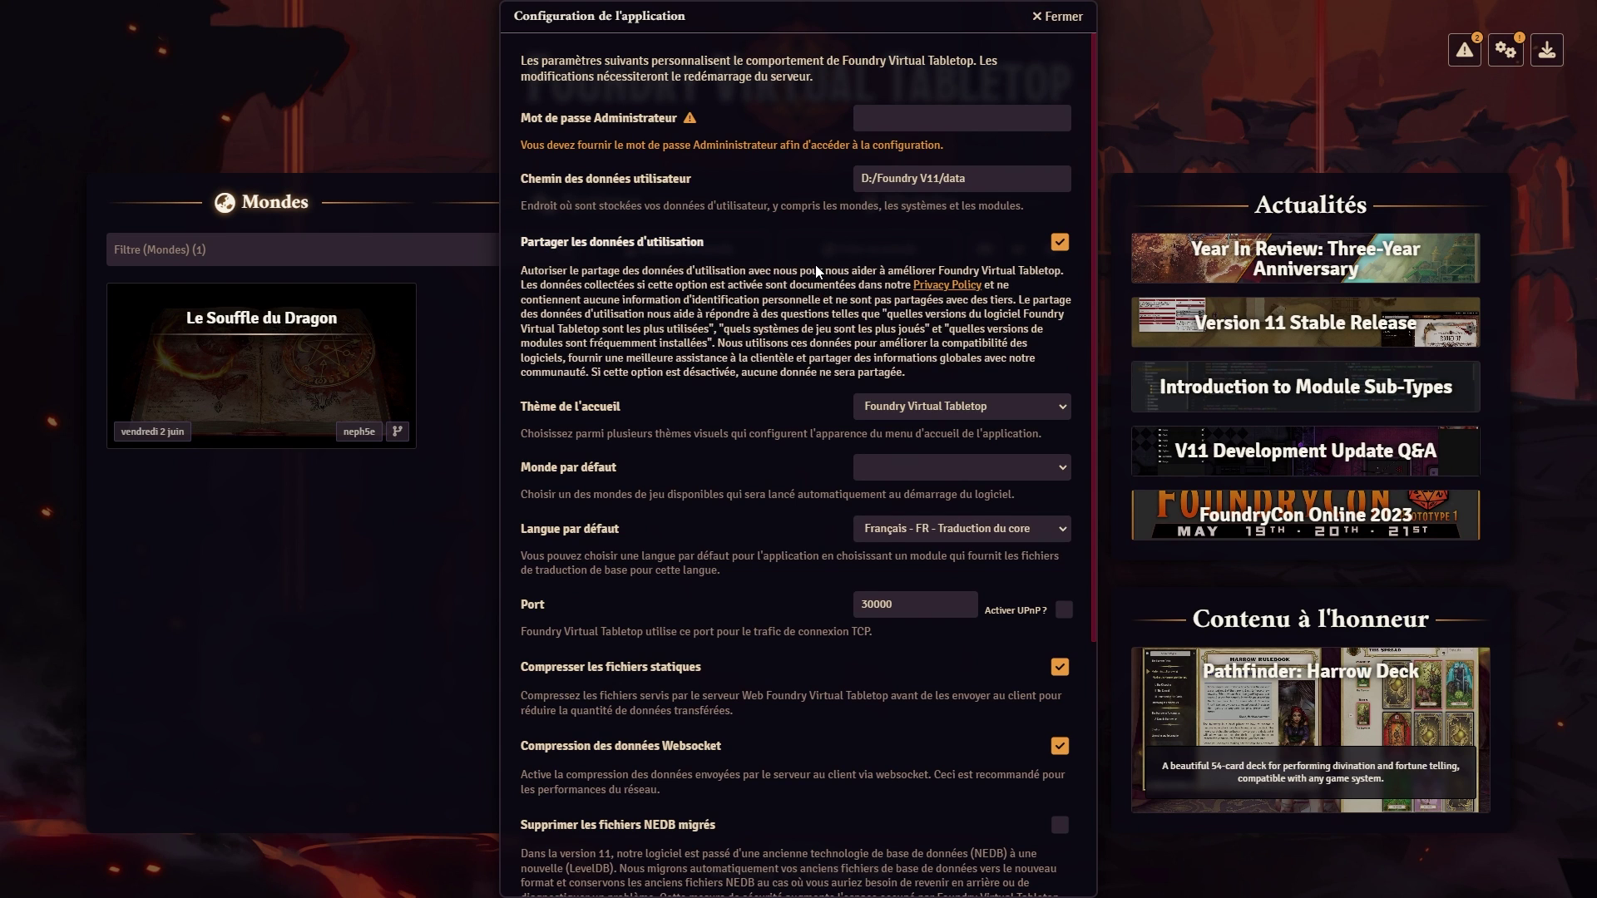
{"action": "left_click", "coordinate": [1075, 18]}
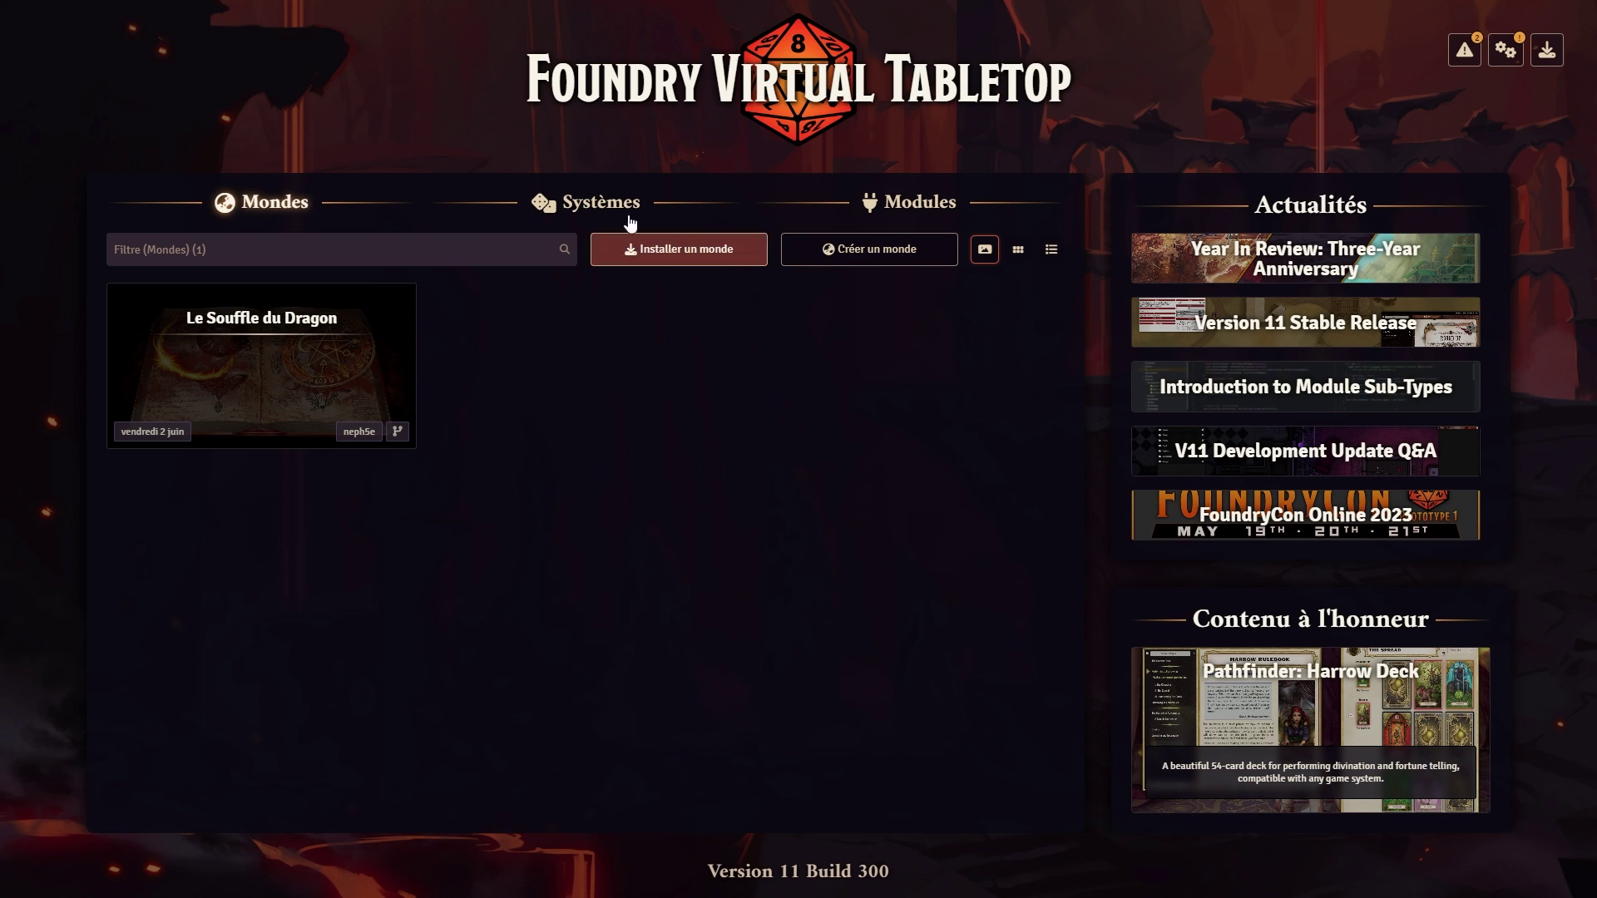
Step: Open the module installer from the installed modules and search the available packages for "french"
{"action": "left_click", "coordinate": [927, 206]}
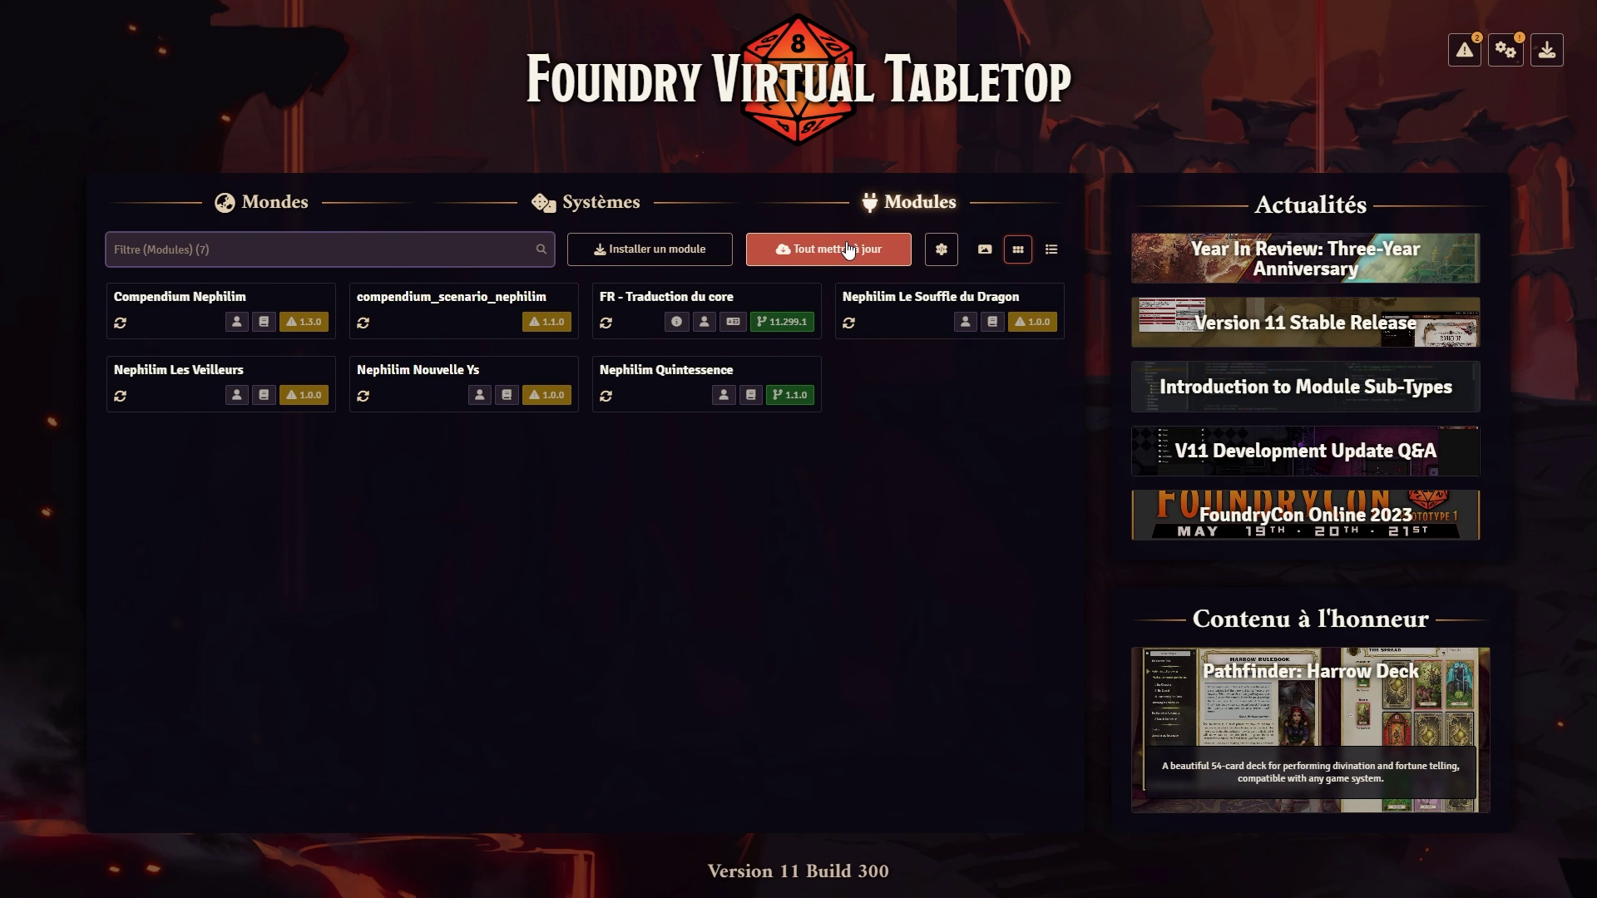
{"action": "left_click", "coordinate": [652, 257]}
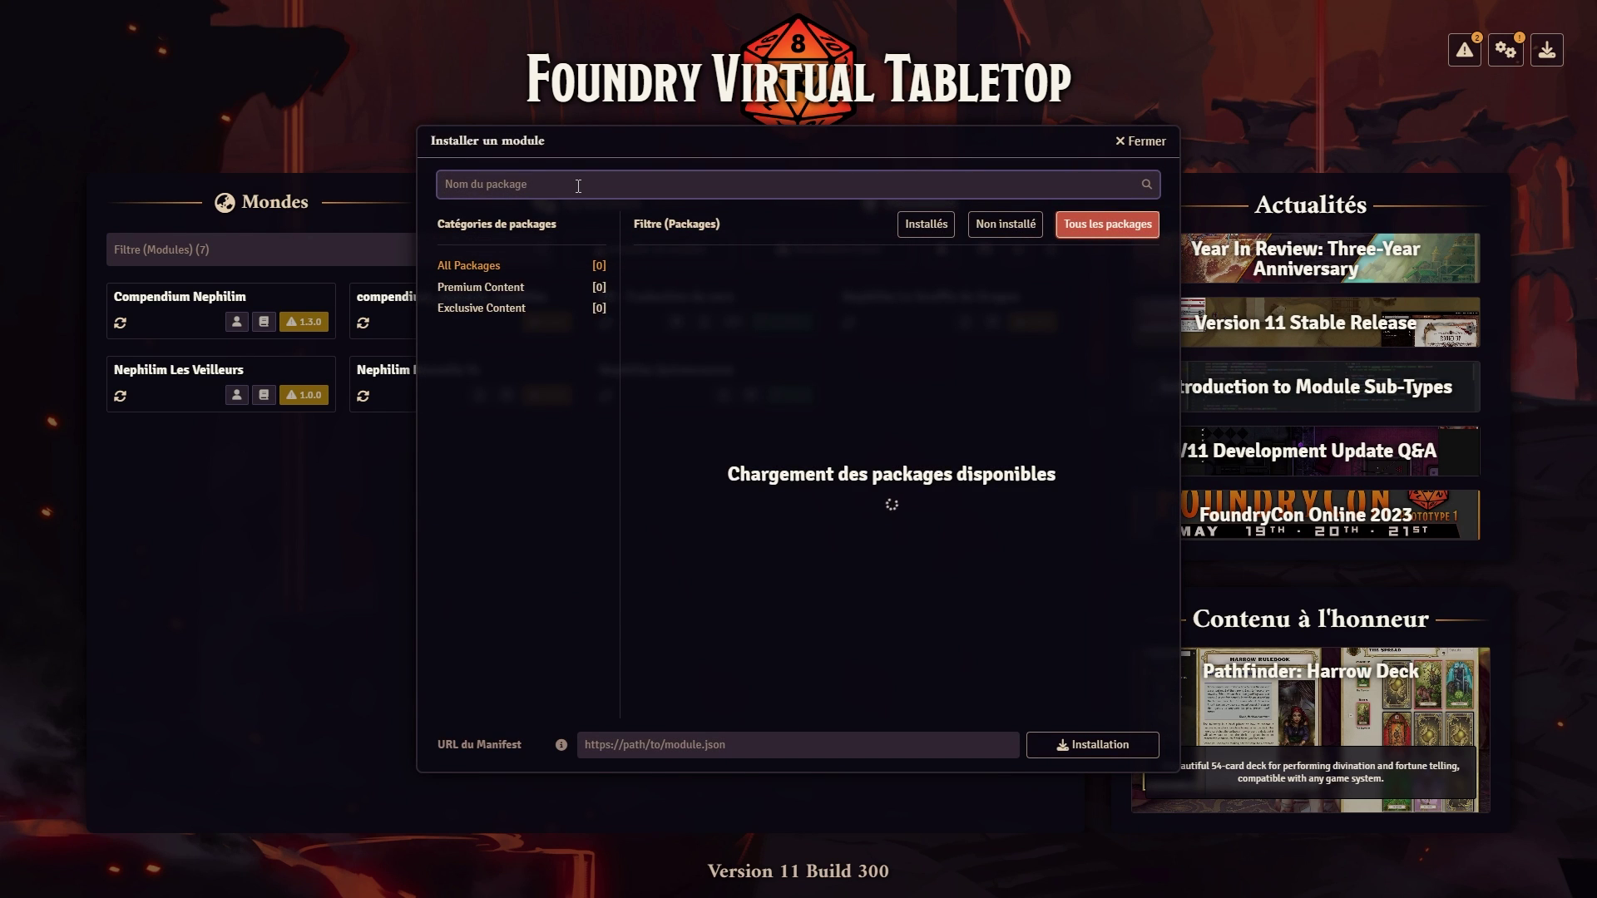
{"action": "type", "text": "fren"}
{"action": "key", "text": "BackSpace"}
{"action": "key", "text": "BackSpace"}
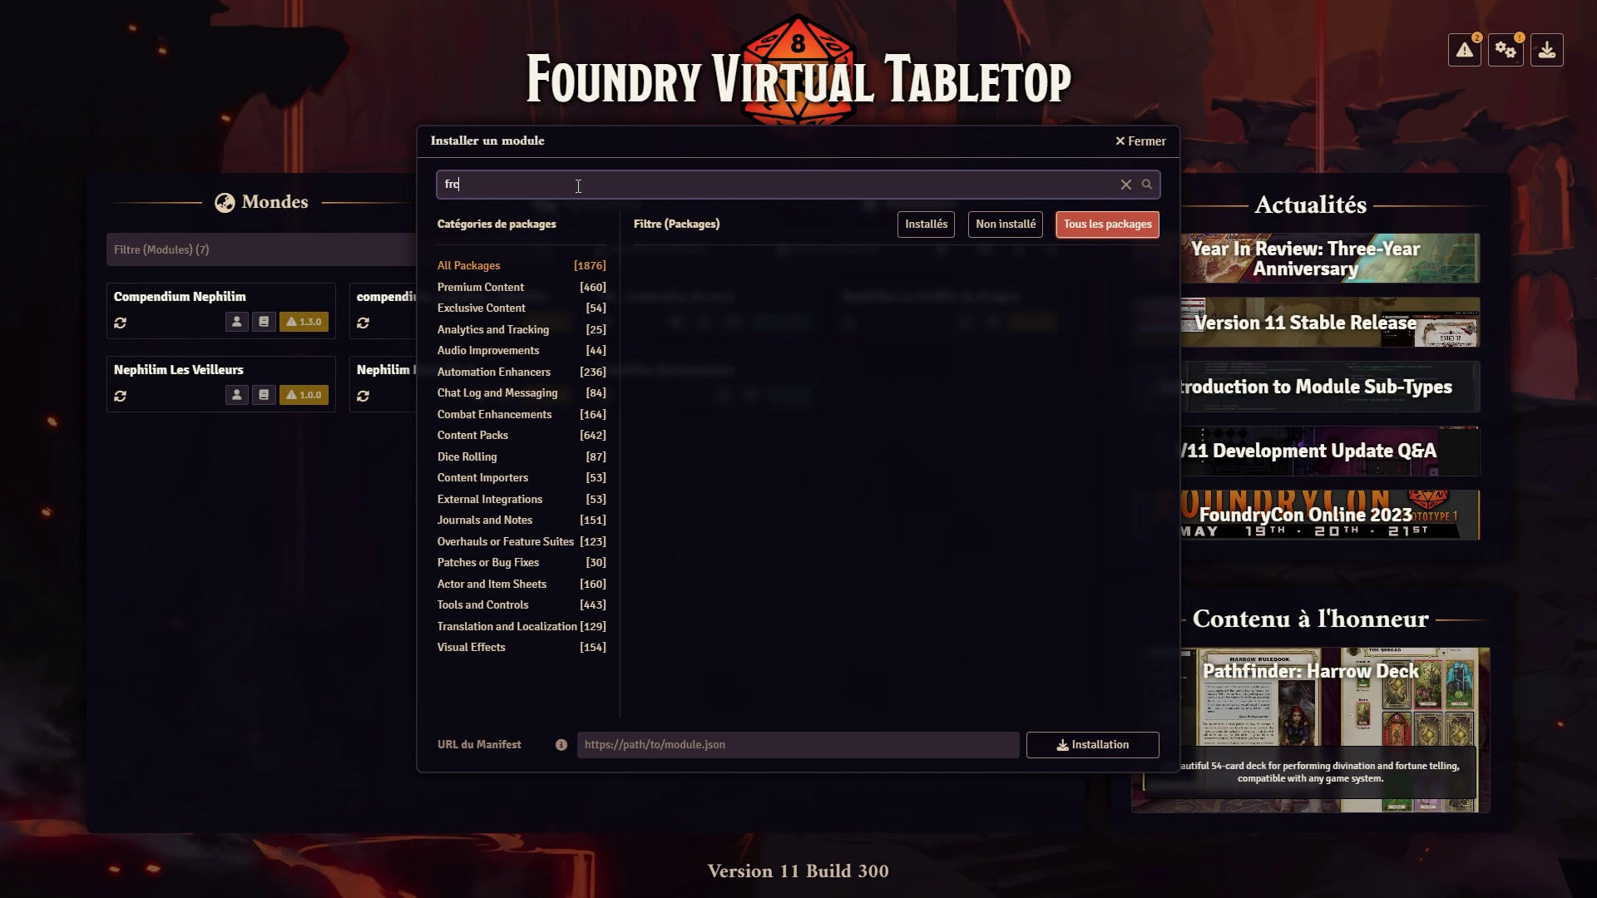
{"action": "type", "text": "ench"}
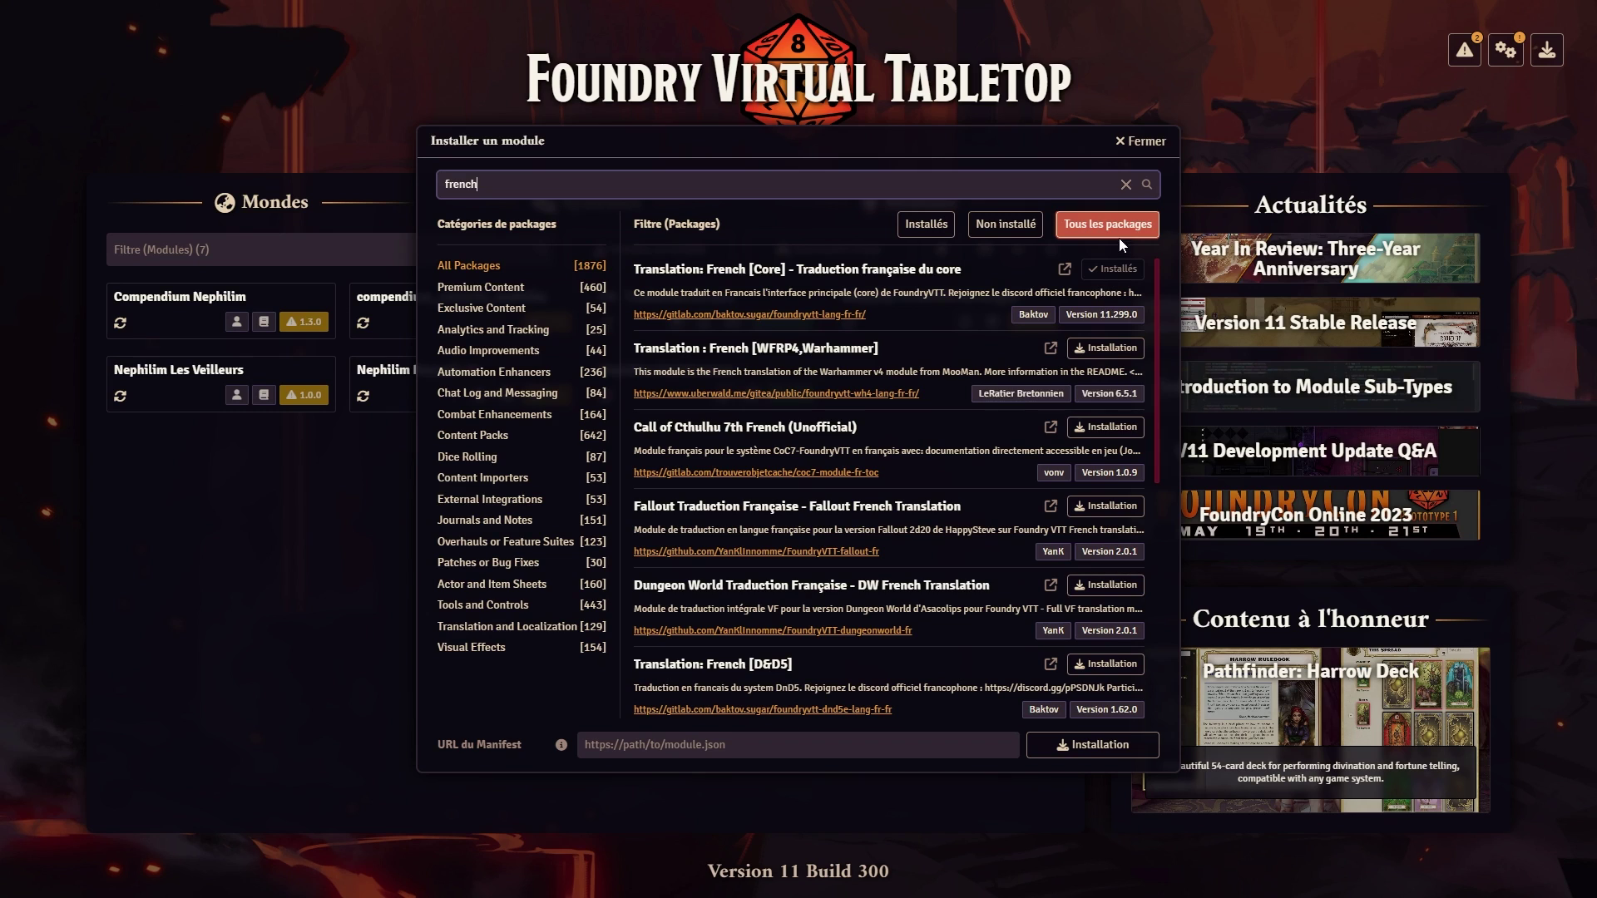
{"action": "left_click", "coordinate": [1109, 270]}
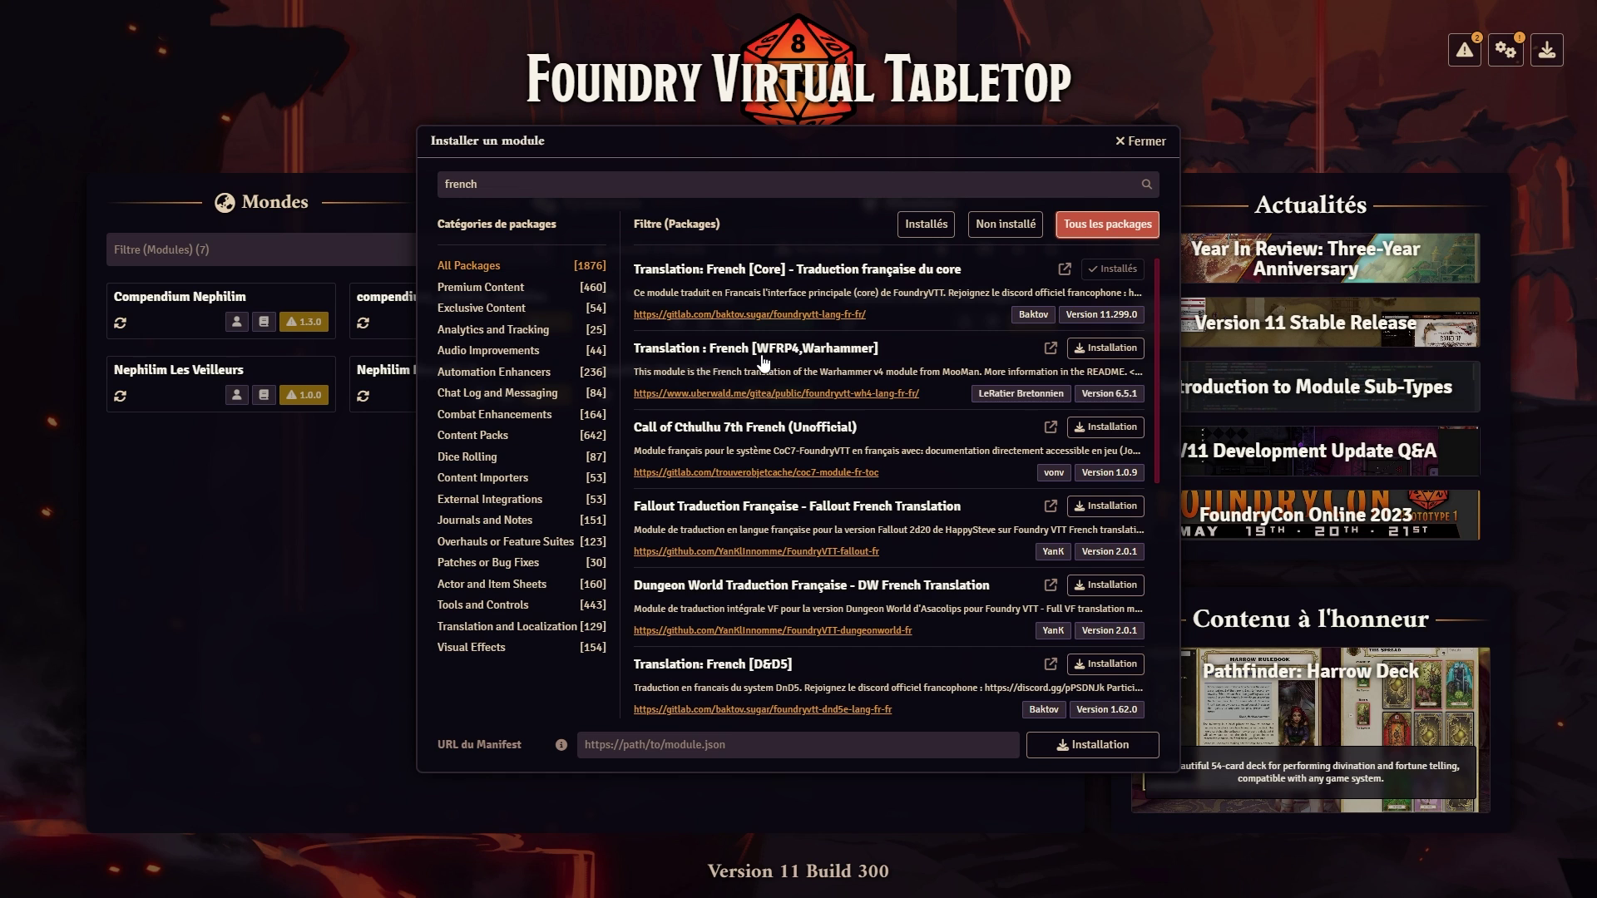
Step: Install the Translation : French [WFRP4,Warhammer] module, leaving its babele dependency for manual installation, and close the installer
{"action": "left_click", "coordinate": [1092, 350]}
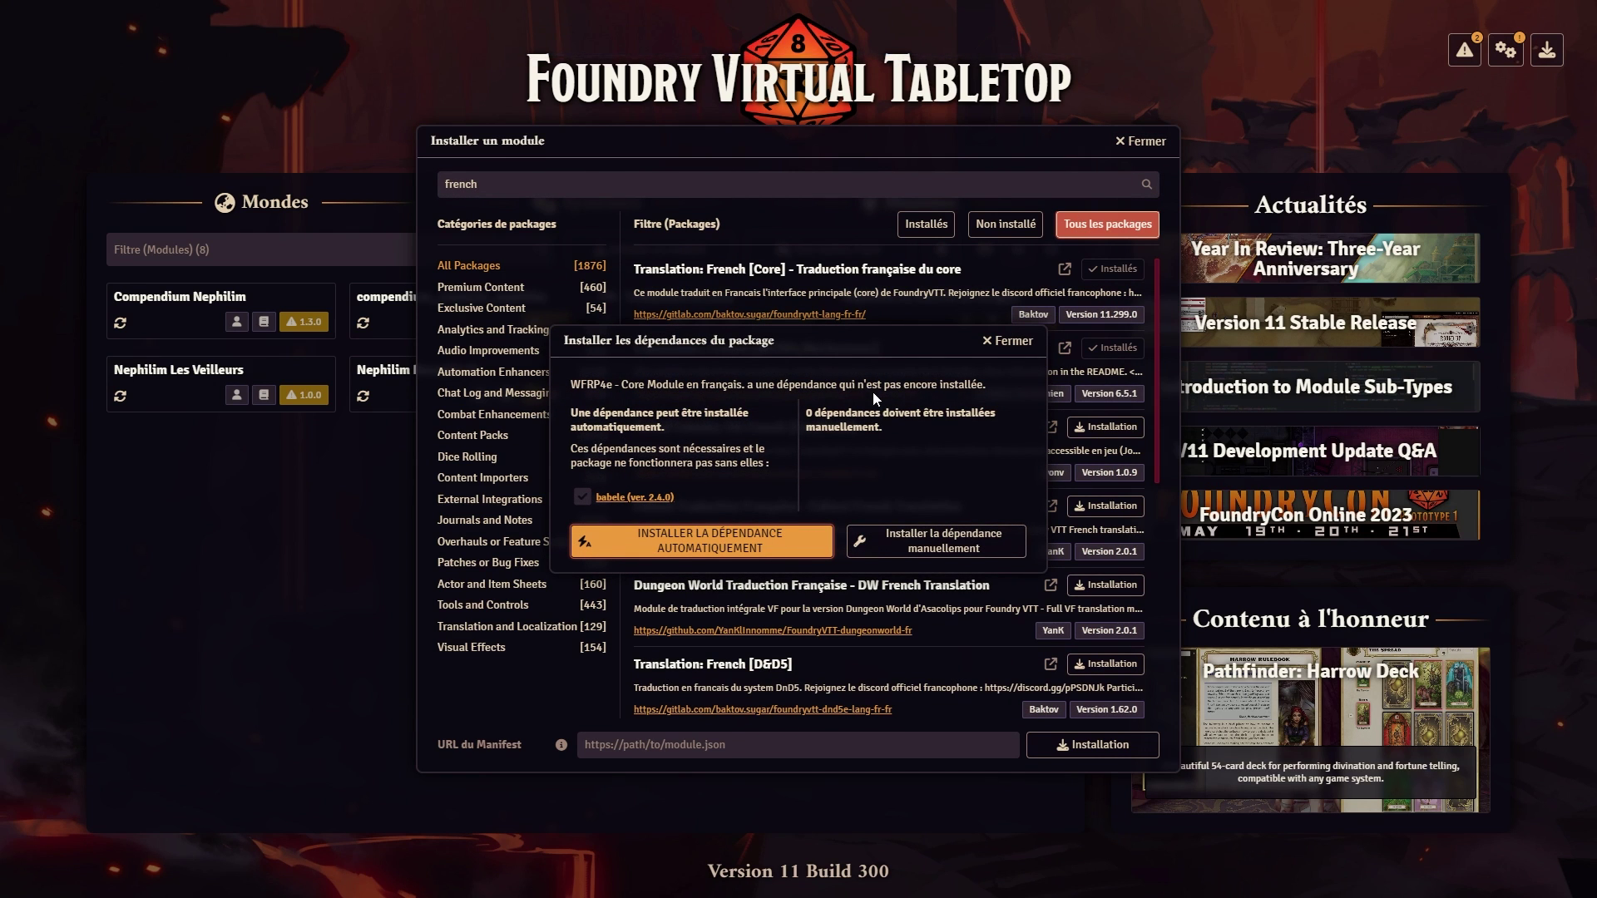
{"action": "left_click", "coordinate": [961, 537]}
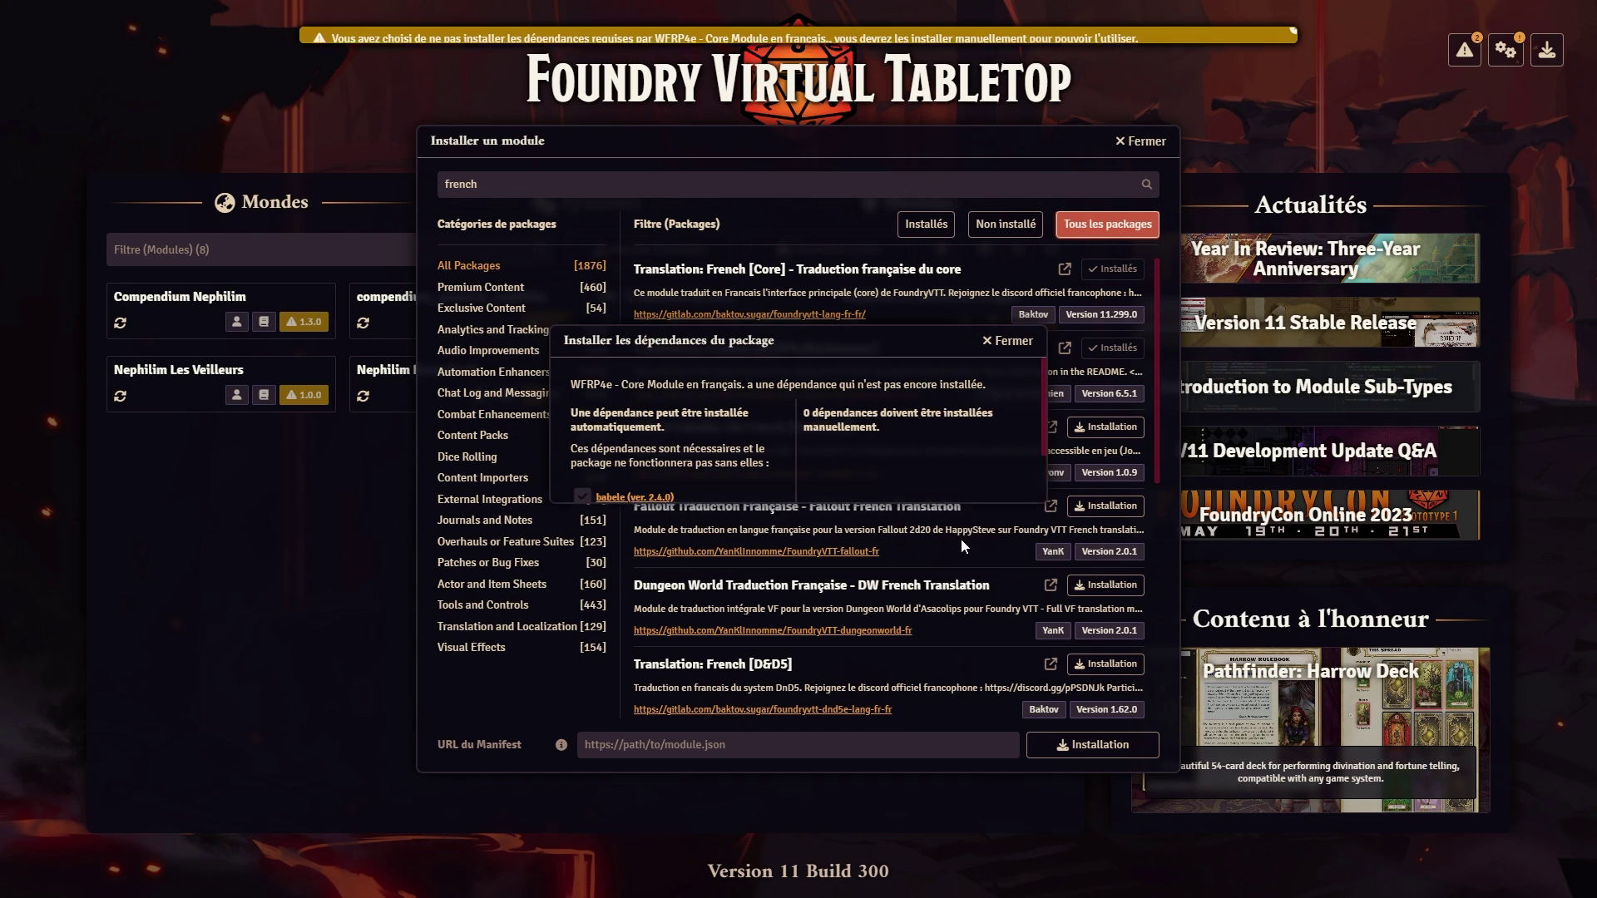
{"action": "left_click", "coordinate": [1142, 143]}
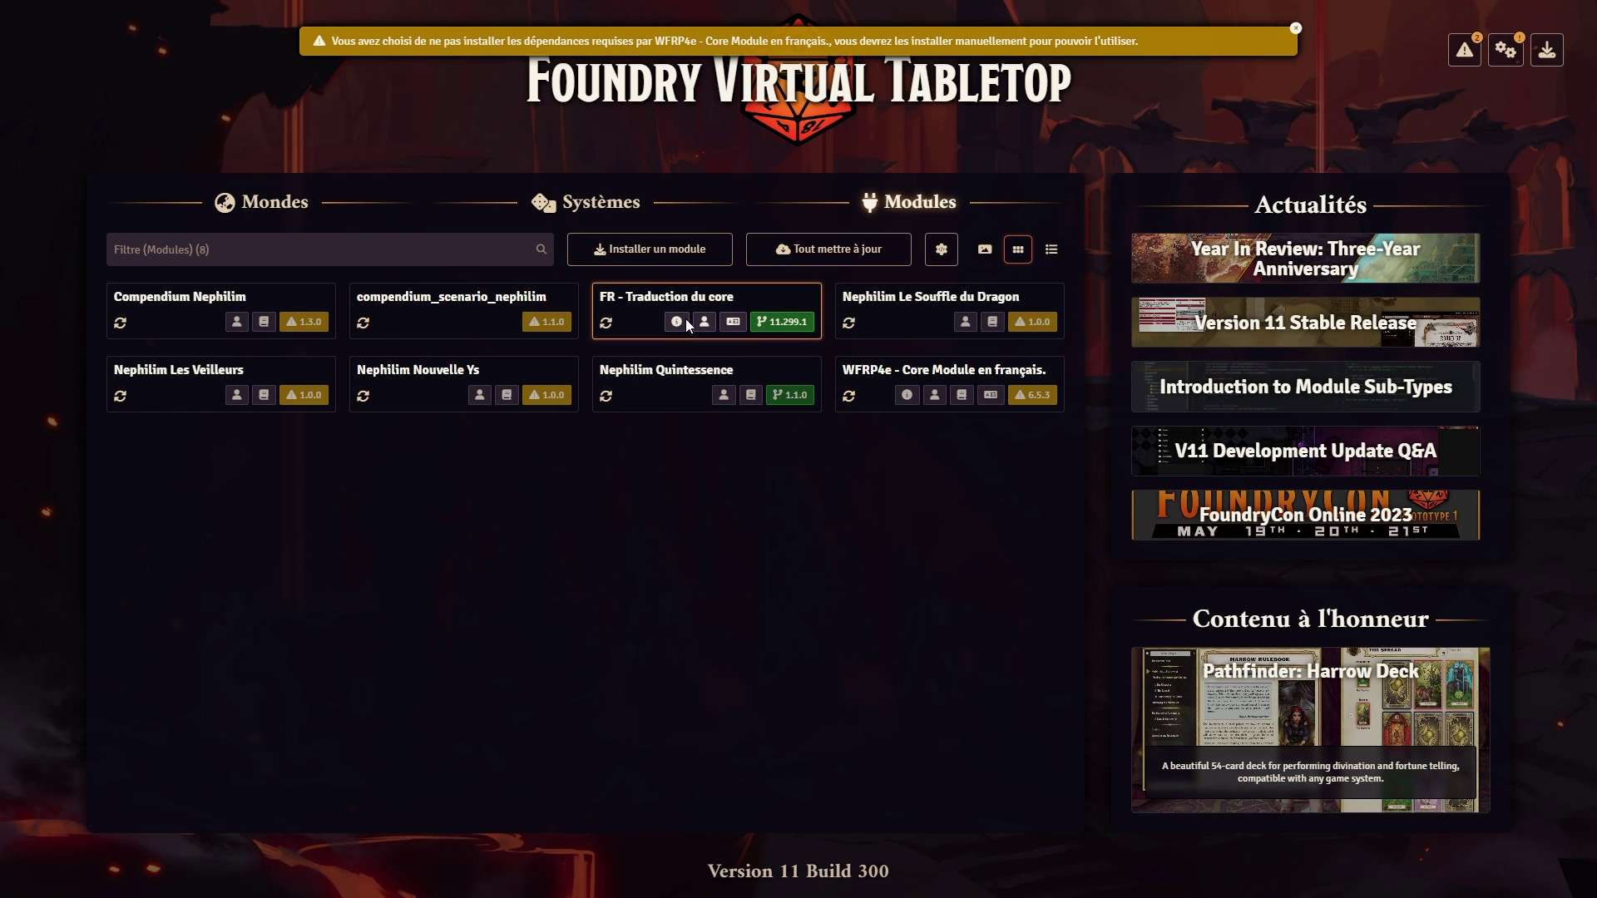
Step: Reopen the application configuration, switch the default language to English - Default and back to French, and close it without saving
{"action": "left_click", "coordinate": [1504, 51]}
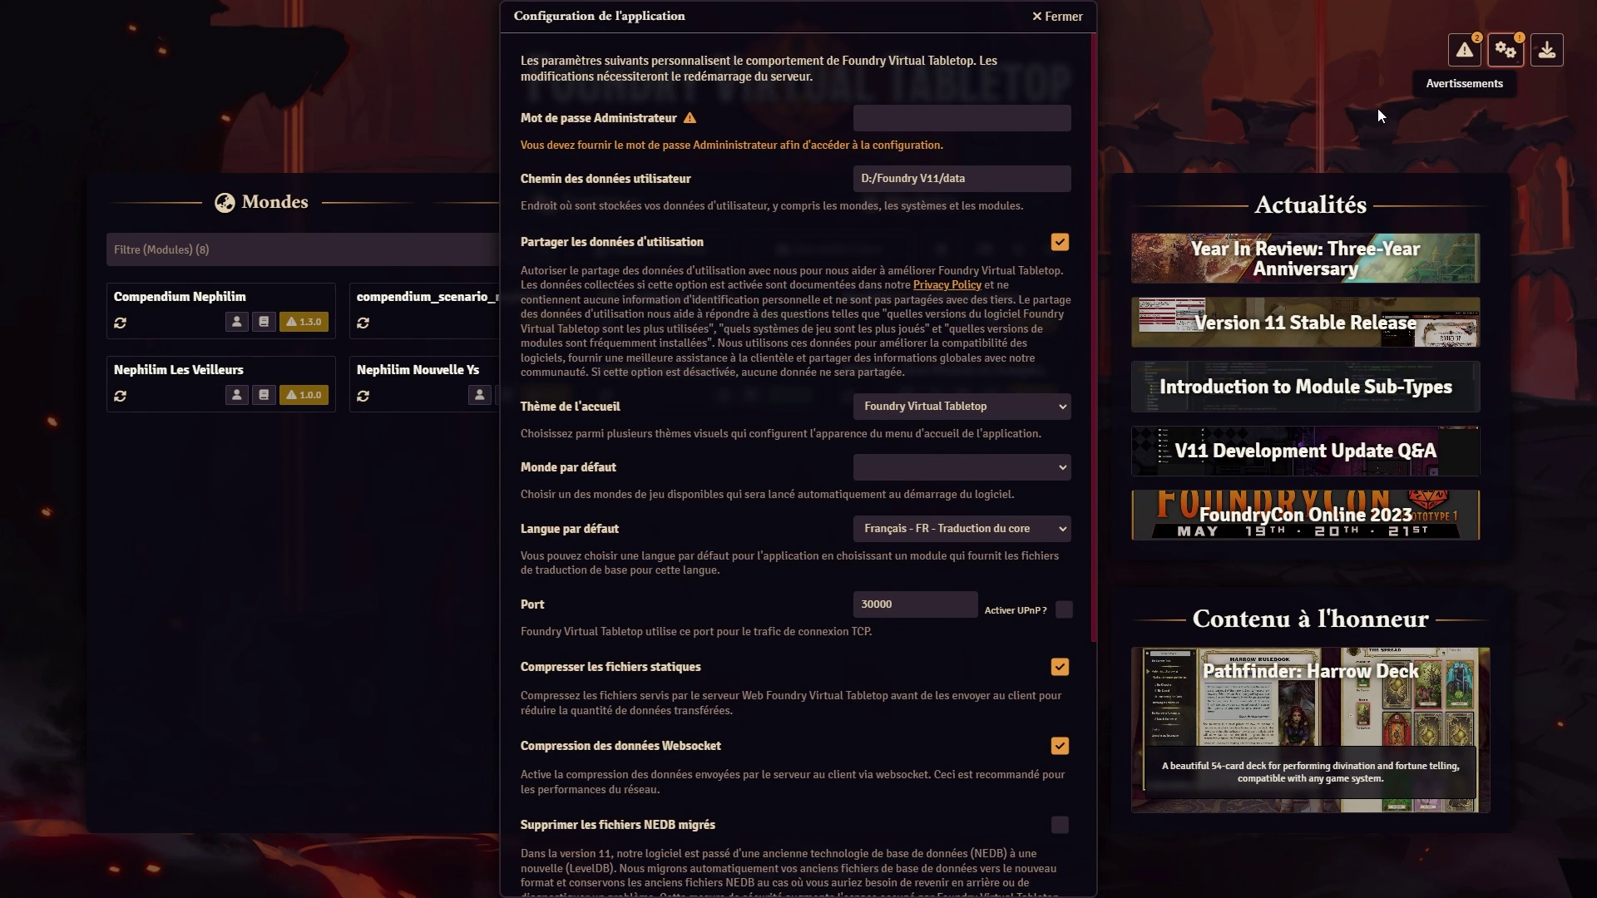
{"action": "left_click", "coordinate": [946, 521]}
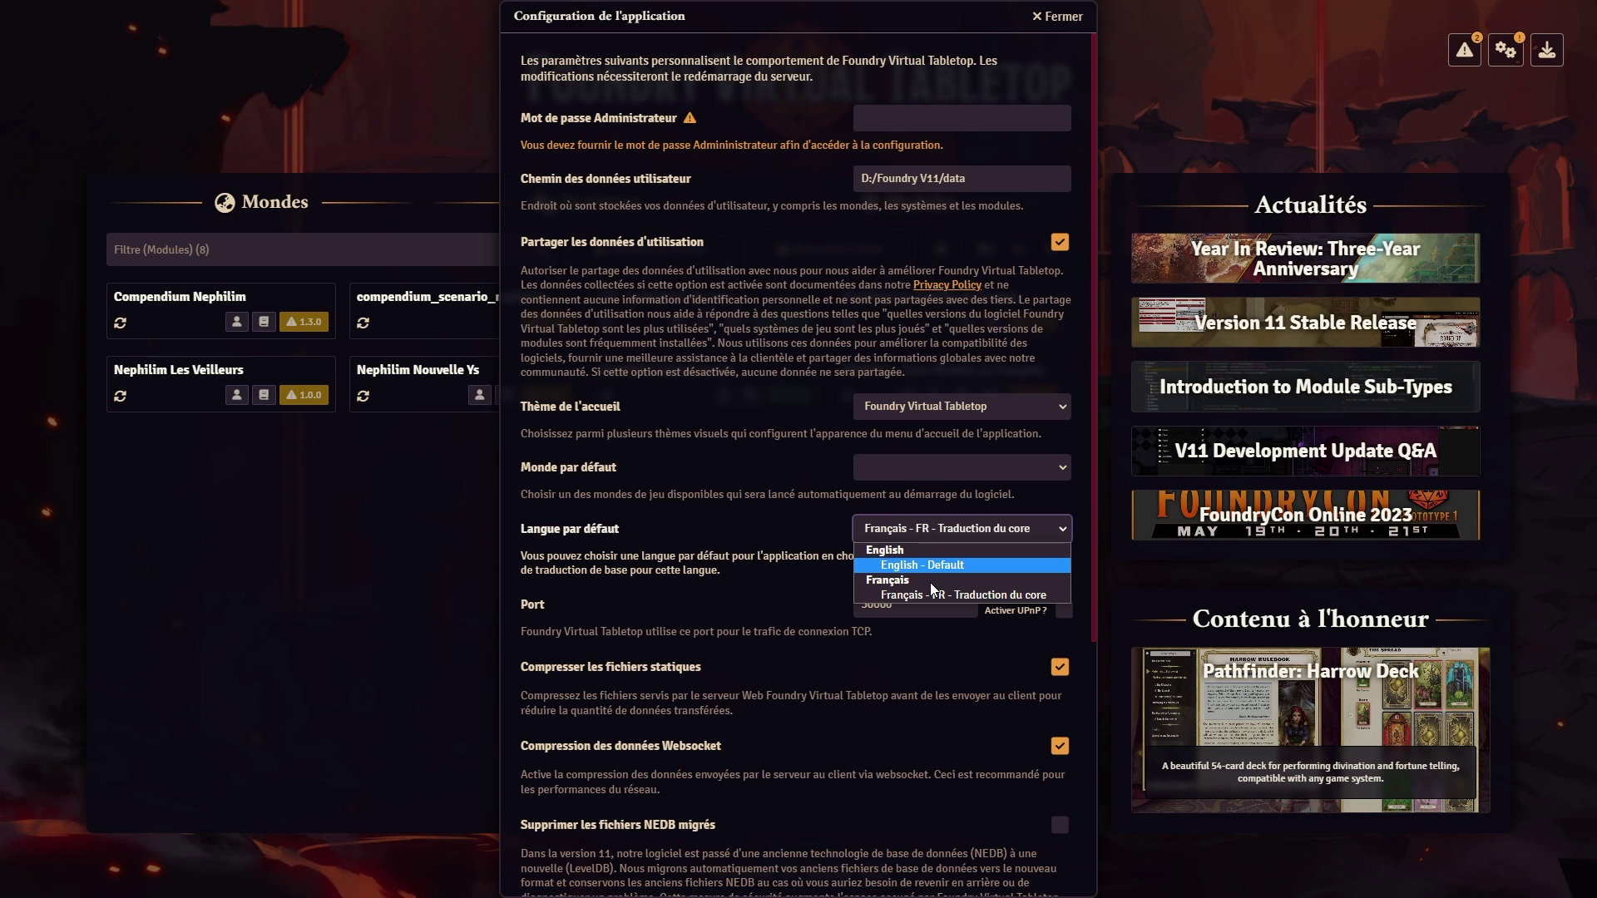
{"action": "left_click", "coordinate": [919, 566]}
{"action": "left_click", "coordinate": [929, 526]}
{"action": "left_click", "coordinate": [923, 598]}
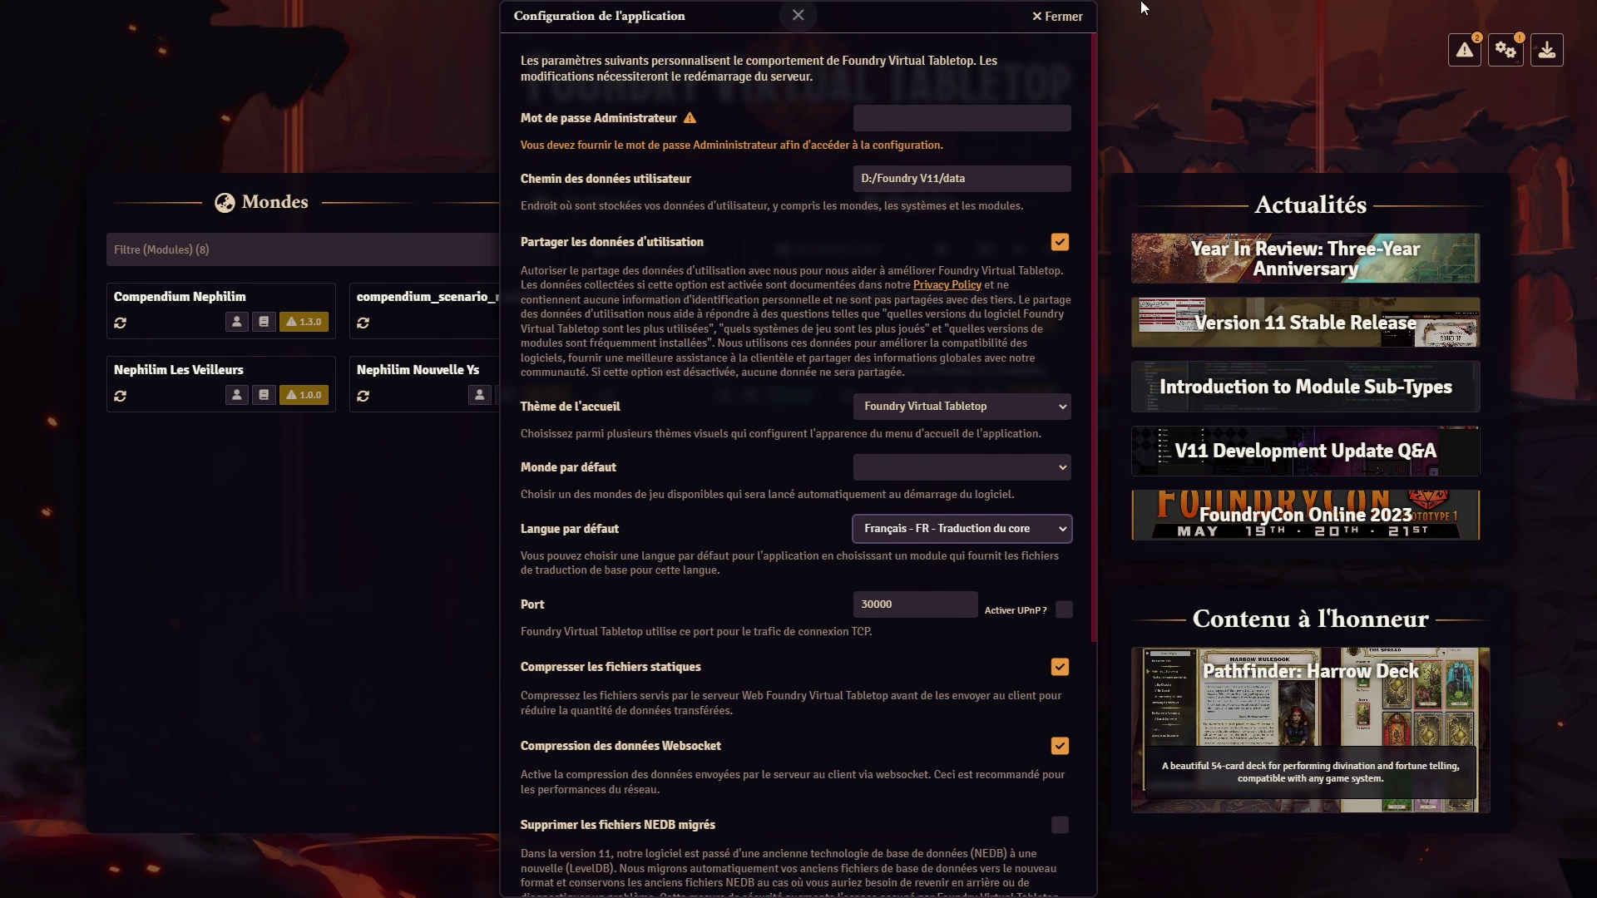
{"action": "left_click", "coordinate": [1058, 16]}
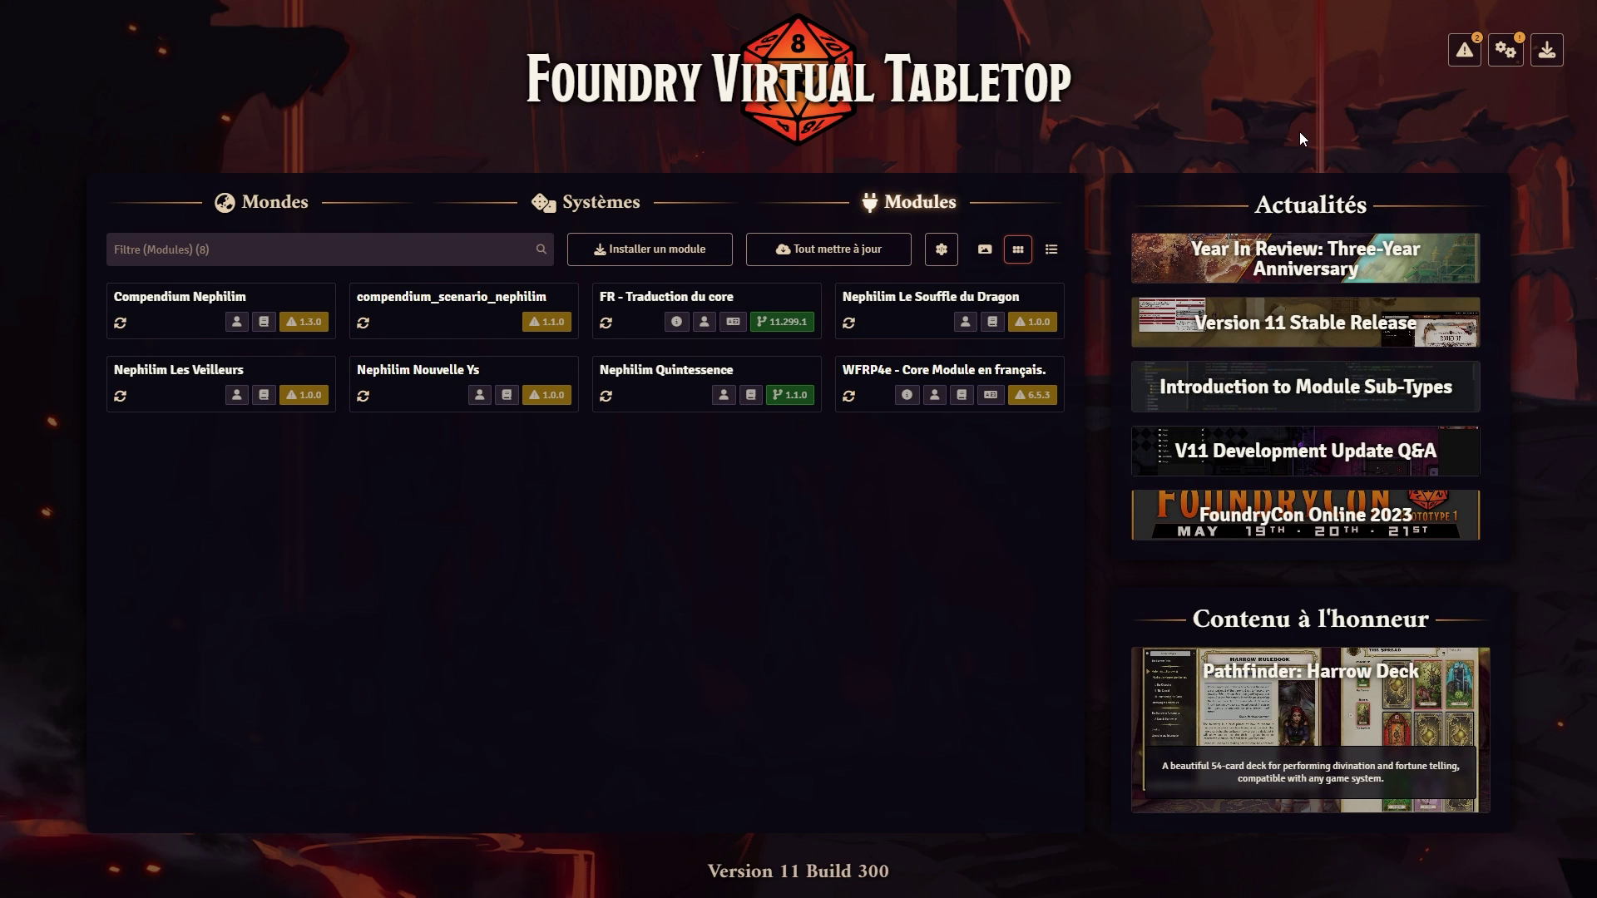
Step: Open the software update page, review the update channels while keeping Stable, and return to the home menu
{"action": "left_click", "coordinate": [1549, 55]}
{"action": "left_click", "coordinate": [1548, 55]}
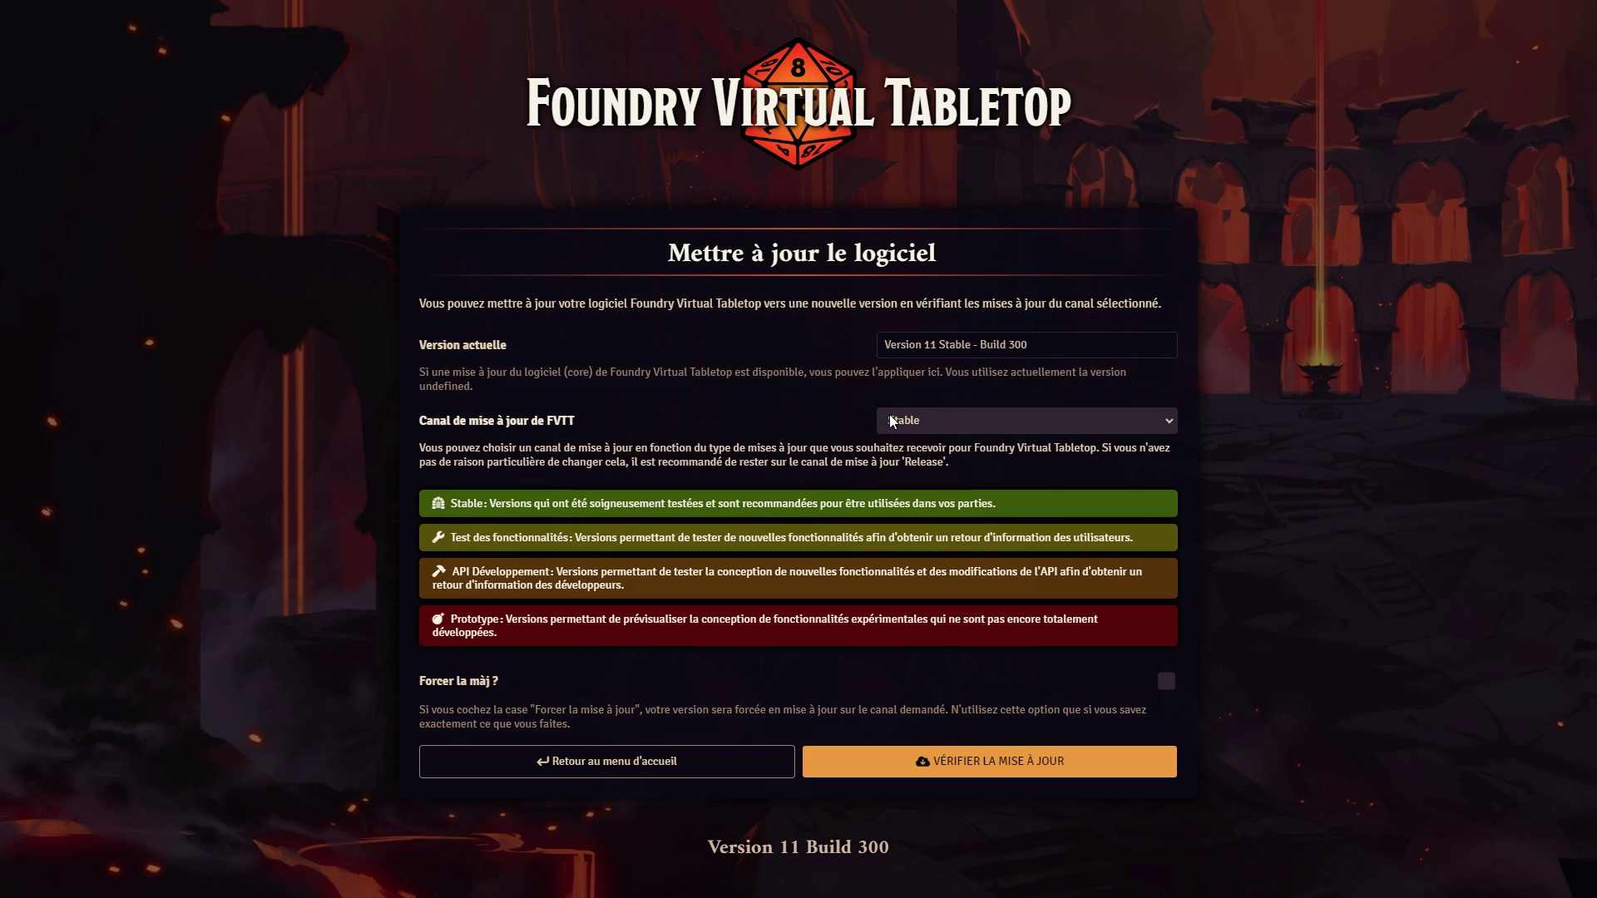
{"action": "left_click", "coordinate": [920, 420]}
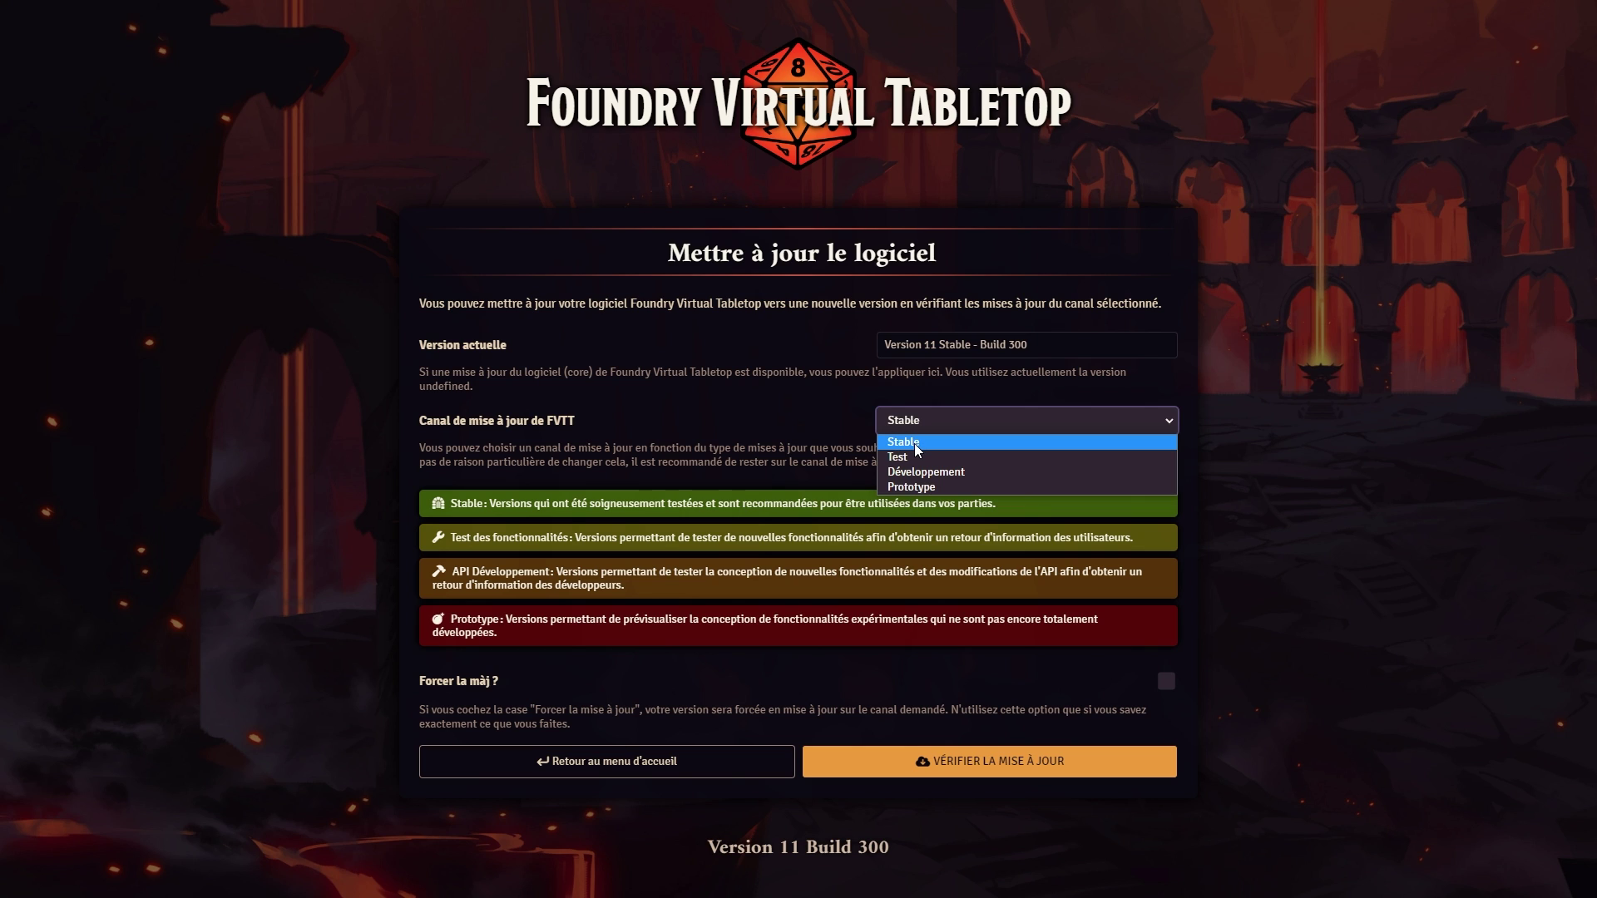
{"action": "left_click", "coordinate": [922, 441]}
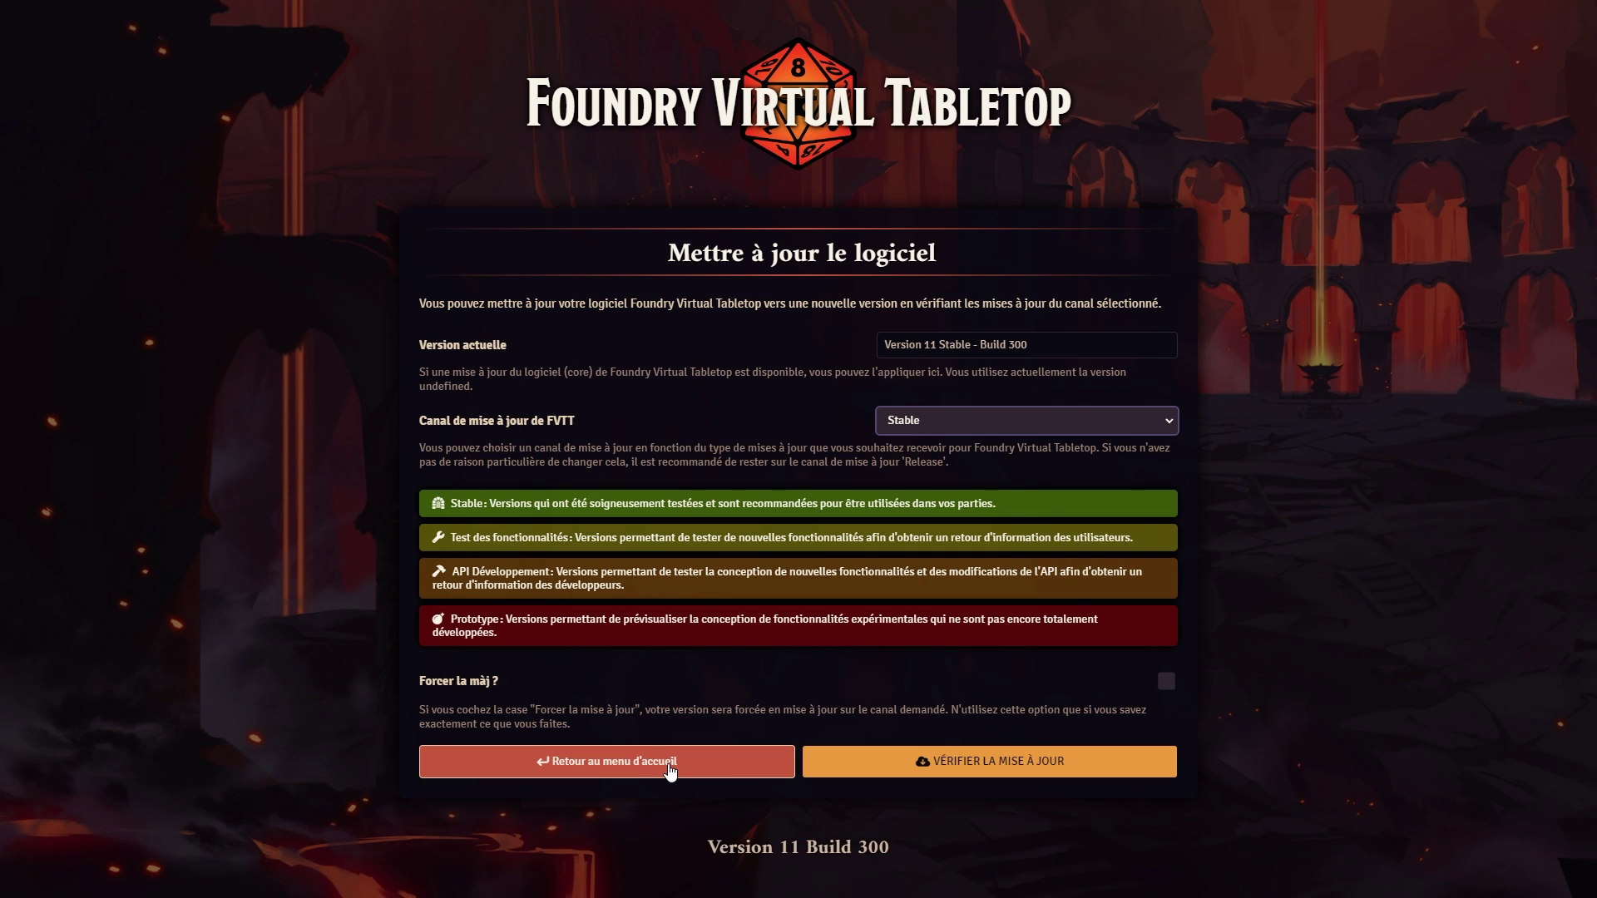
{"action": "left_click", "coordinate": [671, 770]}
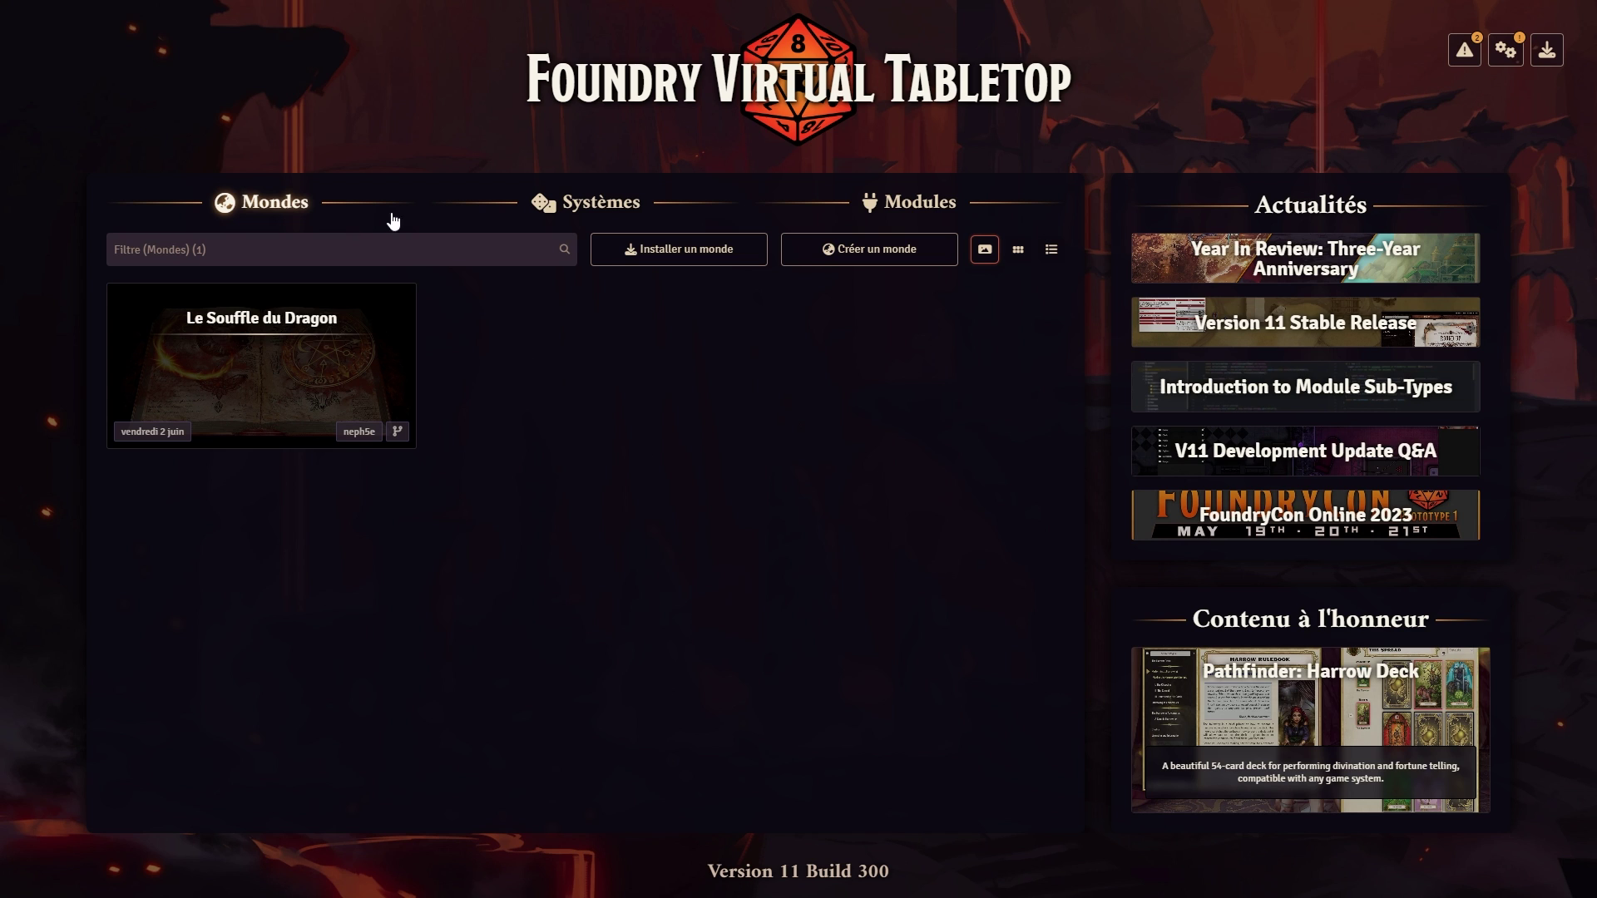
Step: Review the installed modules and then the installed game systems
{"action": "left_click", "coordinate": [613, 203]}
{"action": "left_click", "coordinate": [924, 209]}
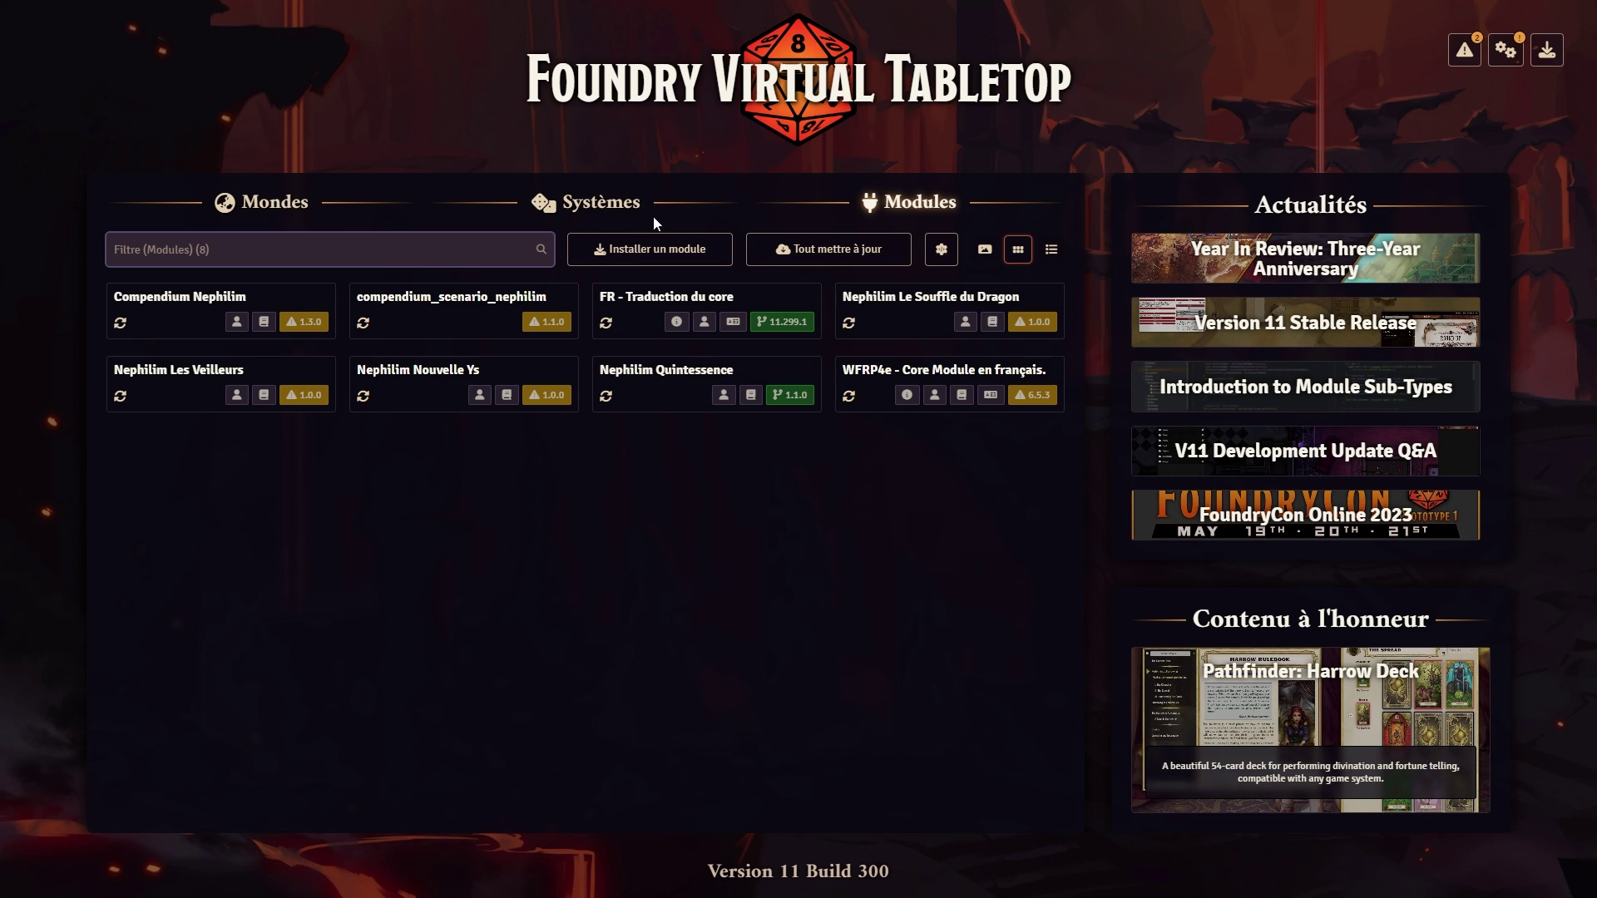
{"action": "left_click", "coordinate": [599, 208]}
{"action": "left_click", "coordinate": [599, 206]}
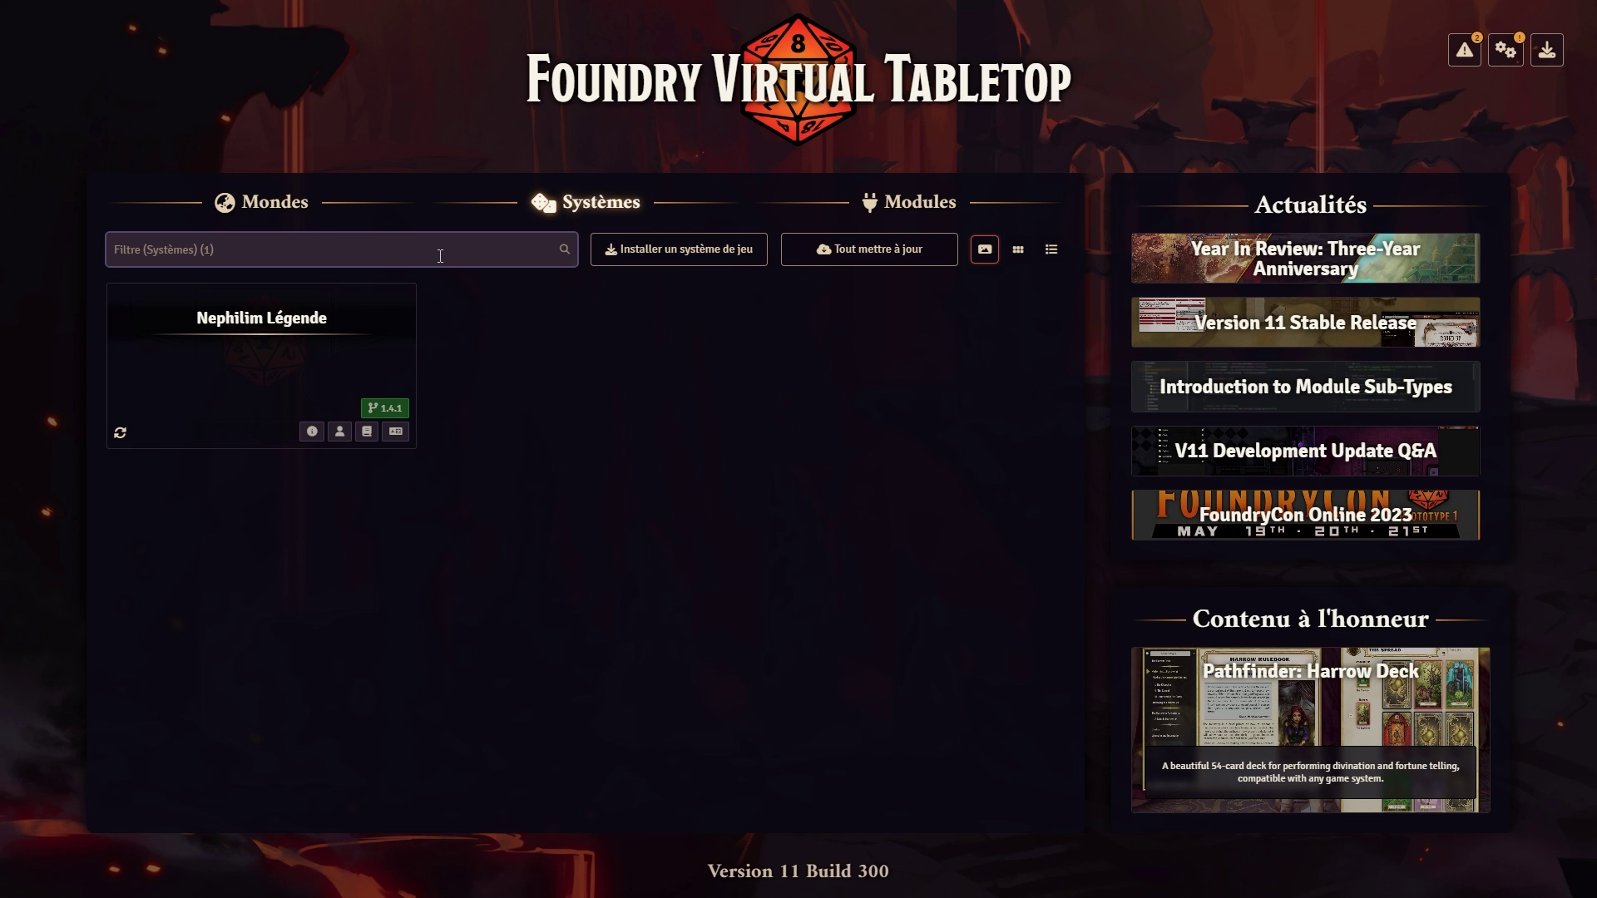
Step: Open the game system installer and browse the unfiltered list of all available packages
{"action": "left_click", "coordinate": [632, 249]}
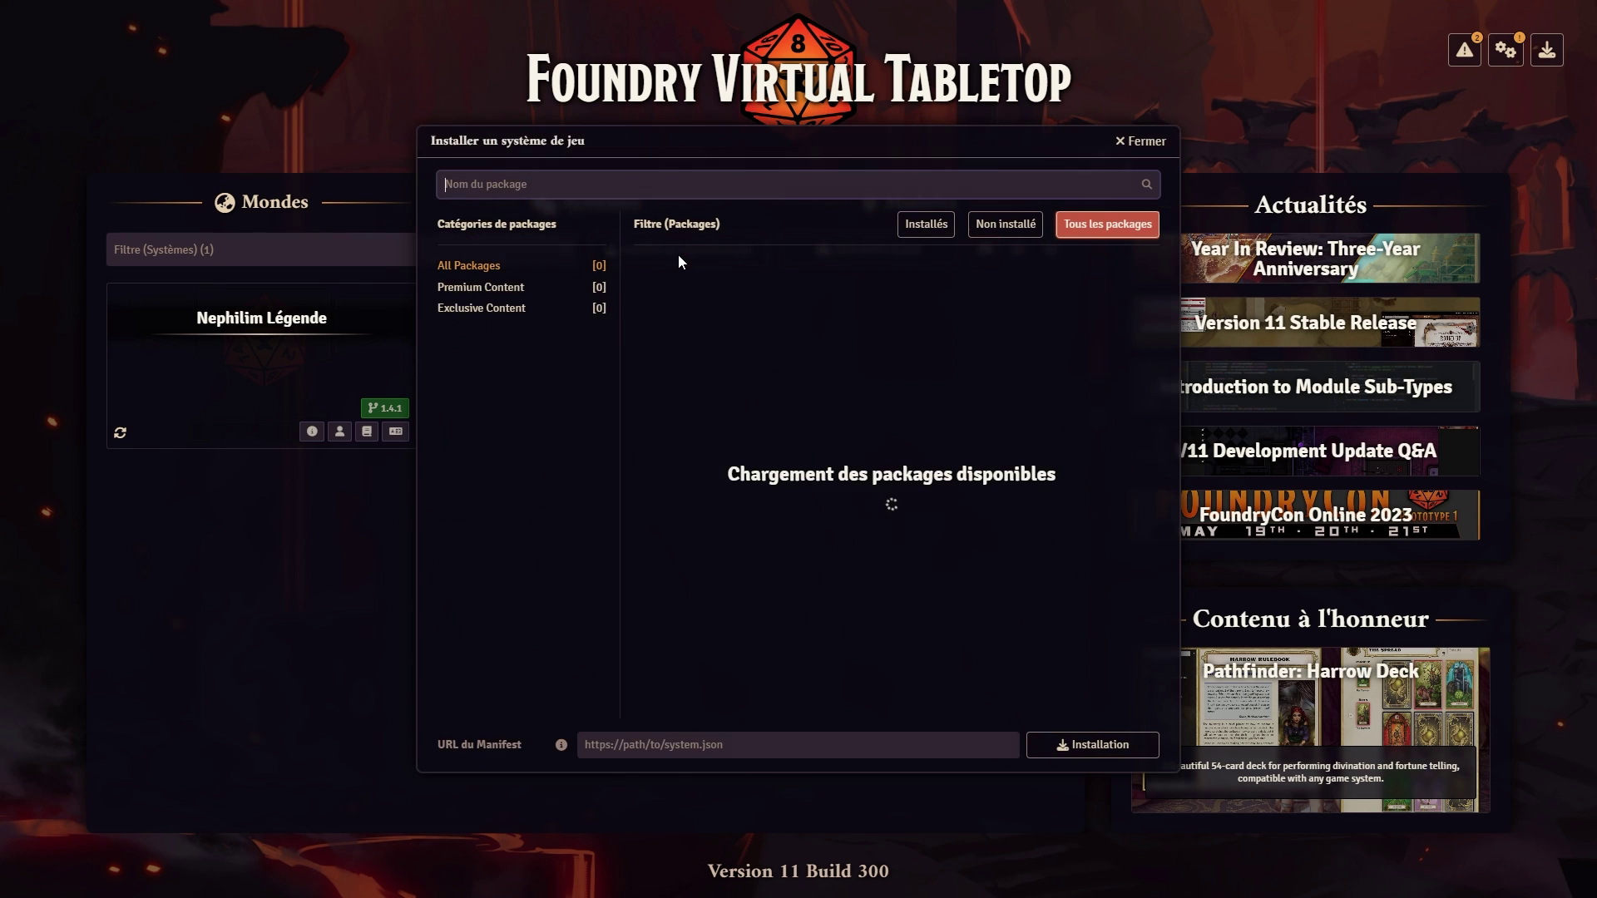
{"action": "left_click", "coordinate": [508, 180]}
{"action": "type", "text": "²"}
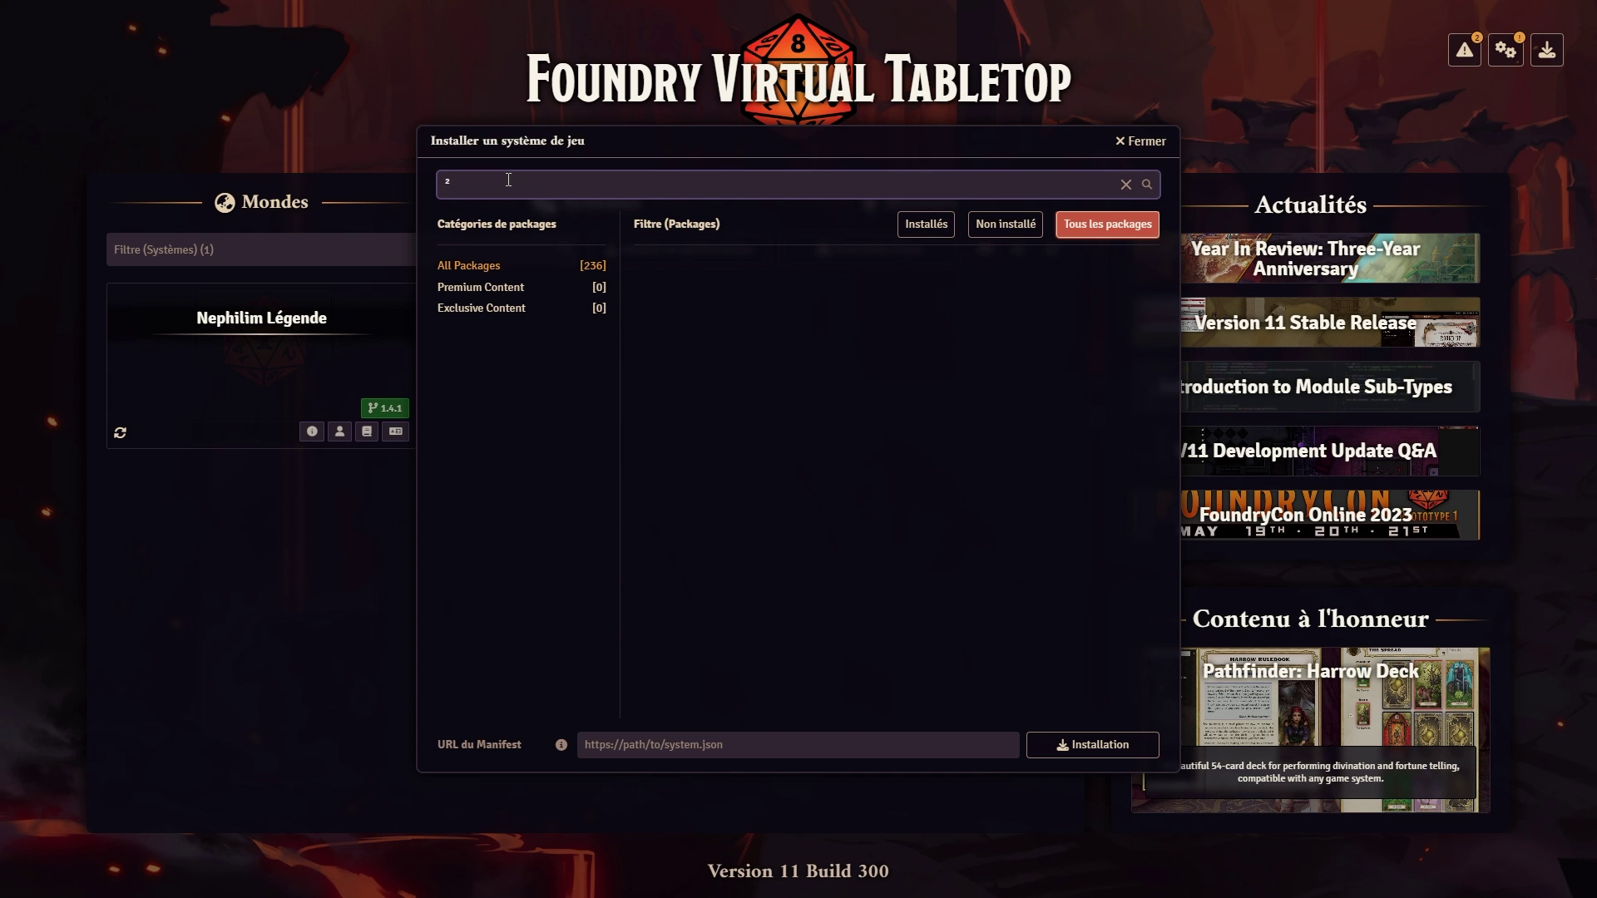
{"action": "left_click", "coordinate": [541, 273]}
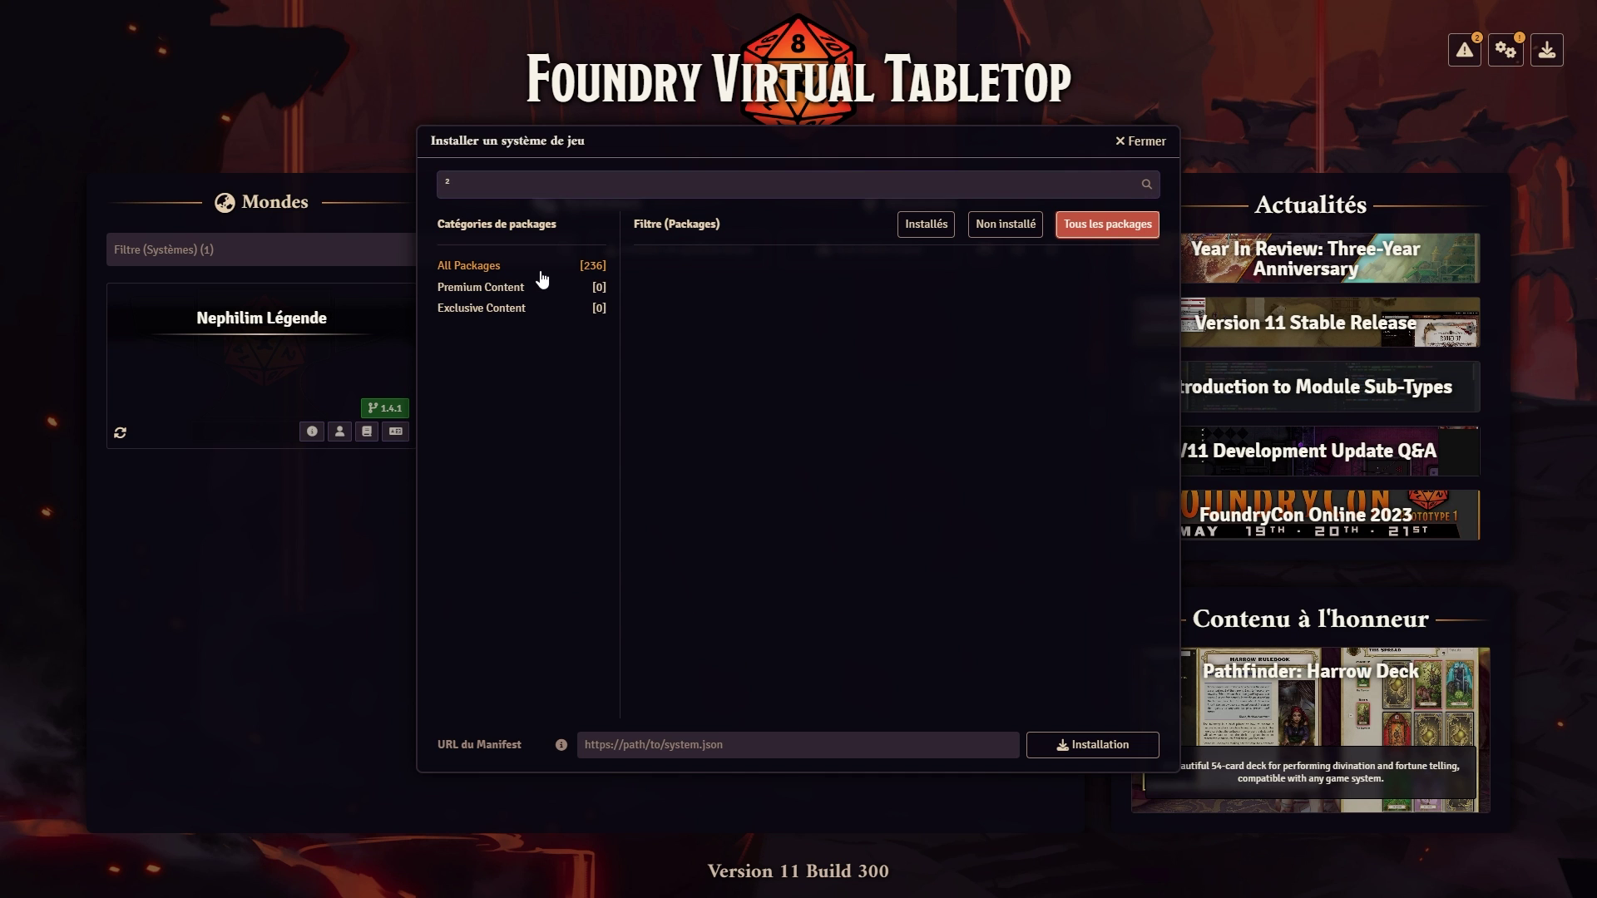
{"action": "left_click", "coordinate": [541, 273]}
{"action": "key", "text": "BackSpace"}
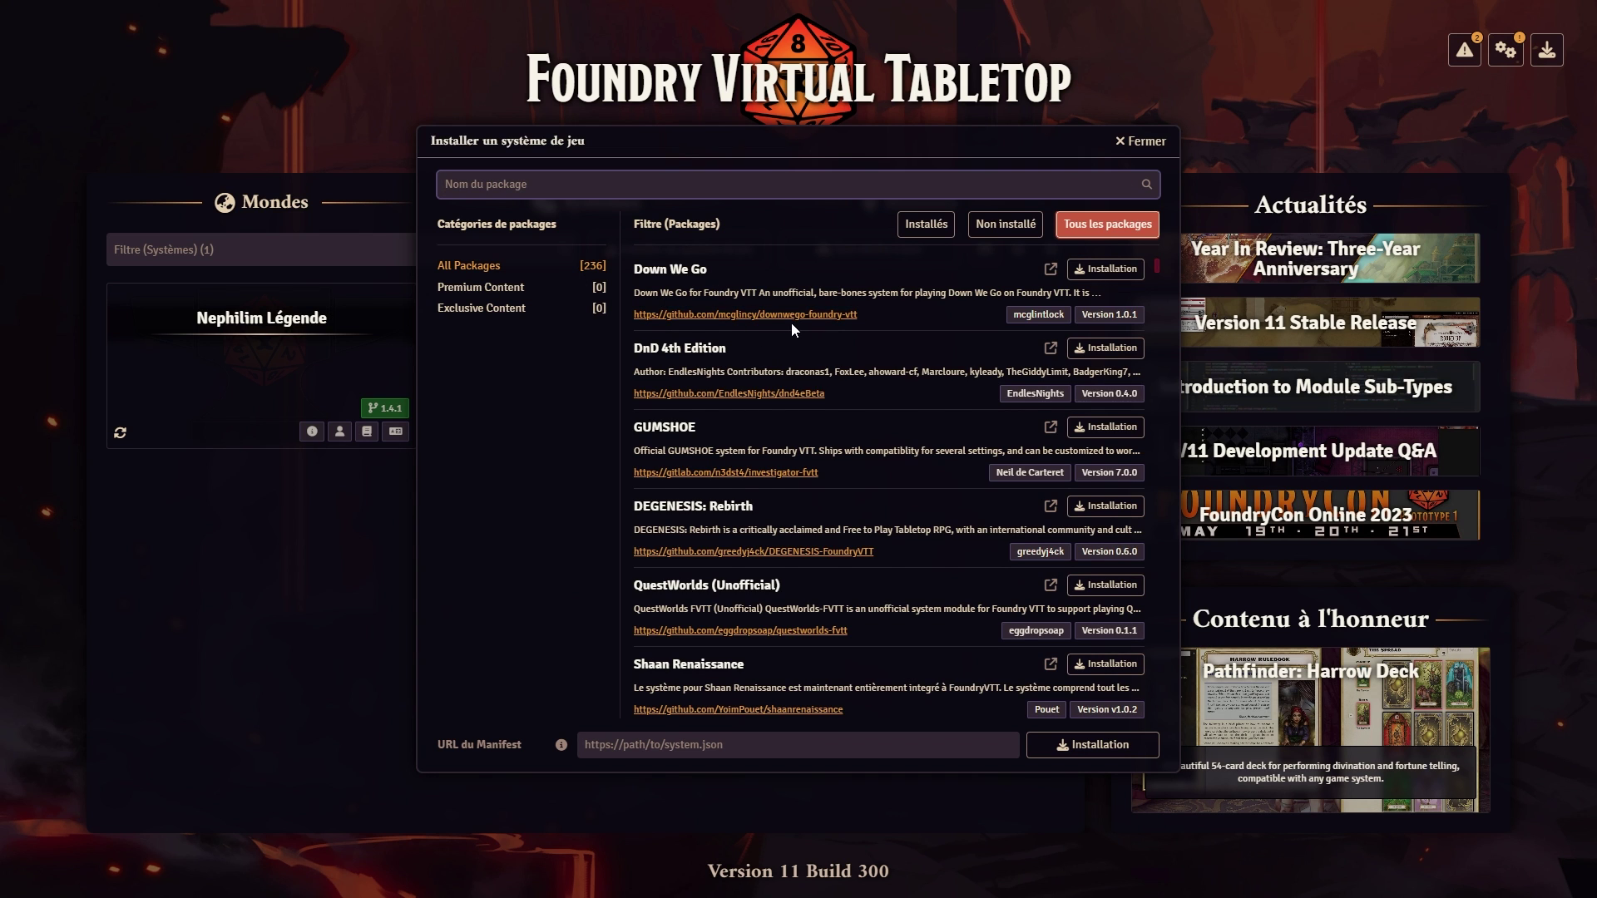
{"action": "scroll", "coordinate": [791, 322], "scroll_direction": "down", "scroll_amount": 5}
{"action": "scroll", "coordinate": [795, 362], "scroll_direction": "down", "scroll_amount": 5}
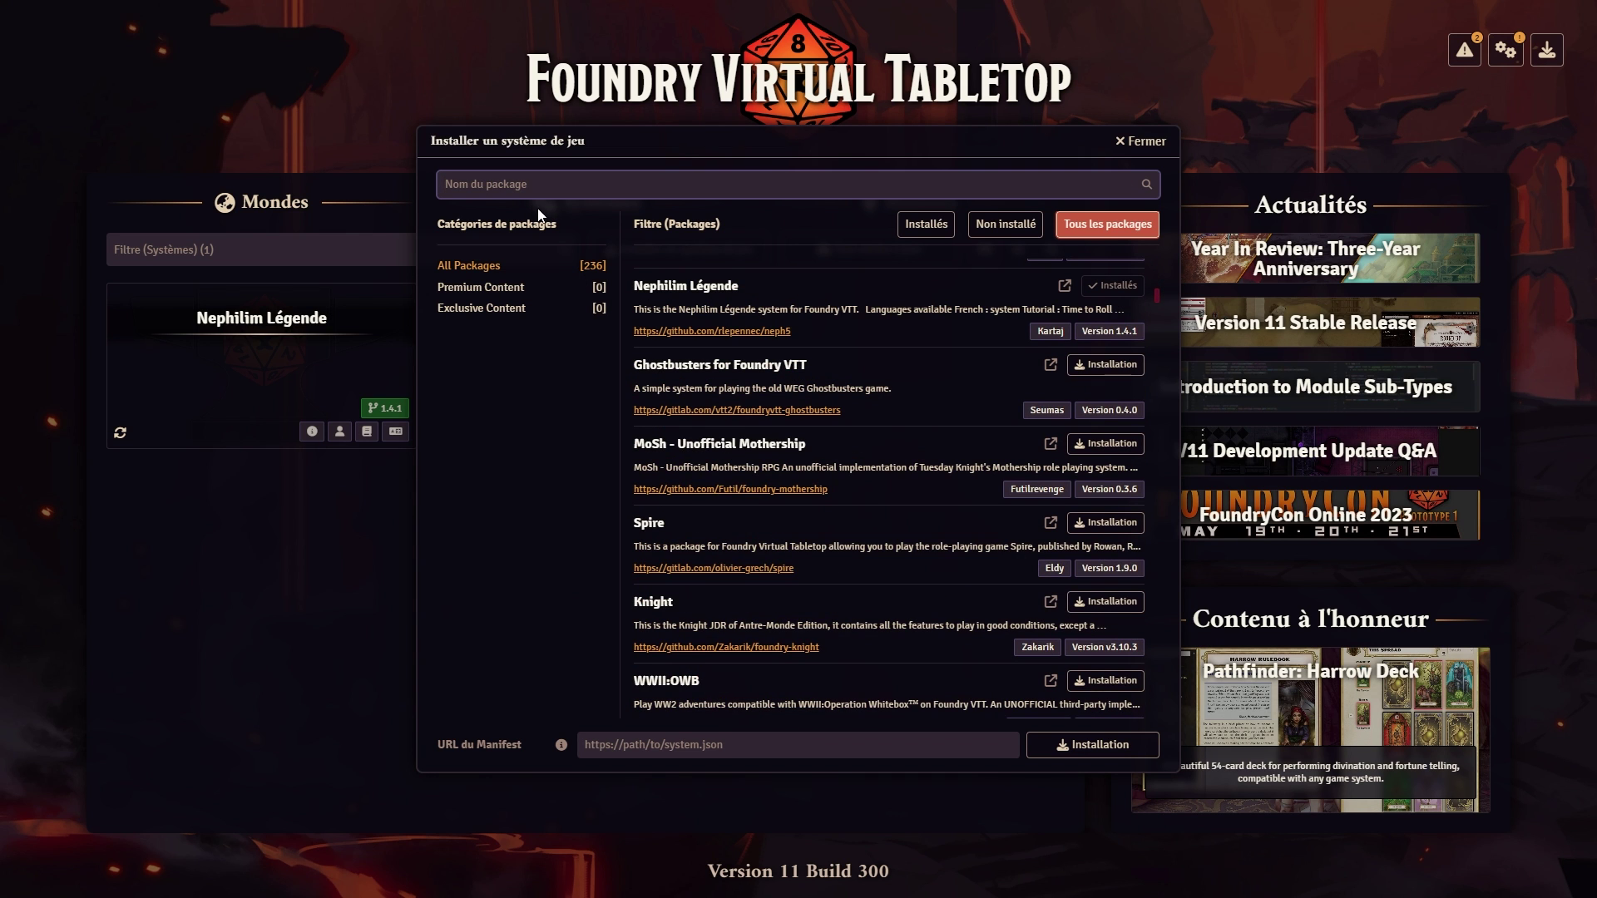
Step: Search the available game systems for "dungeon" and then "dnd", install DnD5e, and close the installer
{"action": "left_click", "coordinate": [527, 184]}
{"action": "type", "text": "dungeon"}
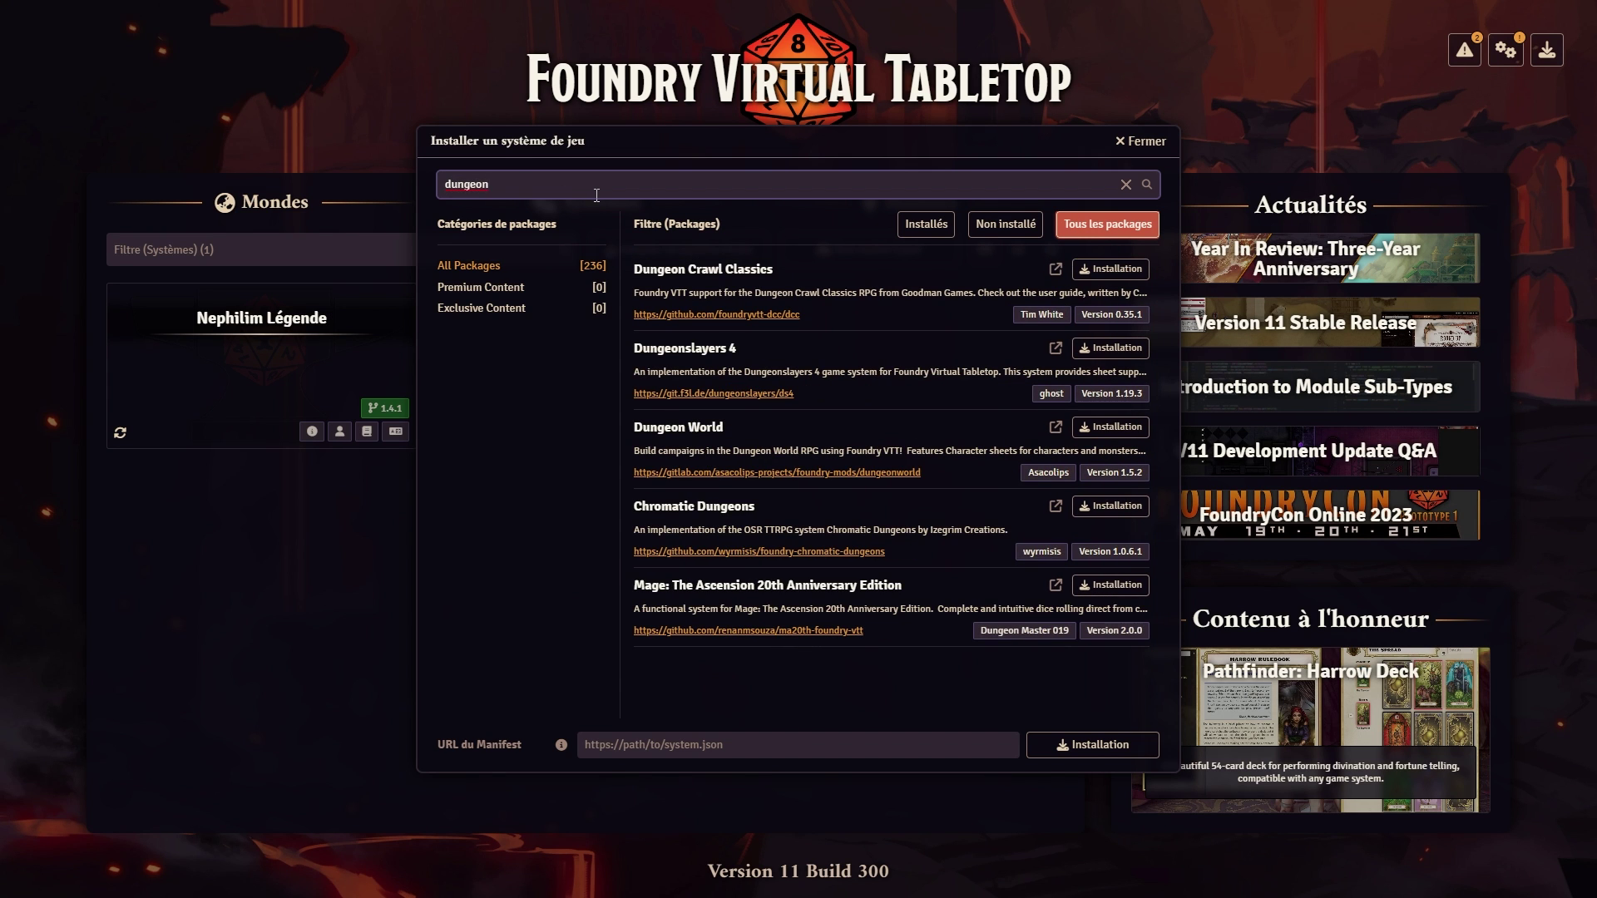
{"action": "key", "text": "ctrl+a"}
{"action": "type", "text": "dnd"}
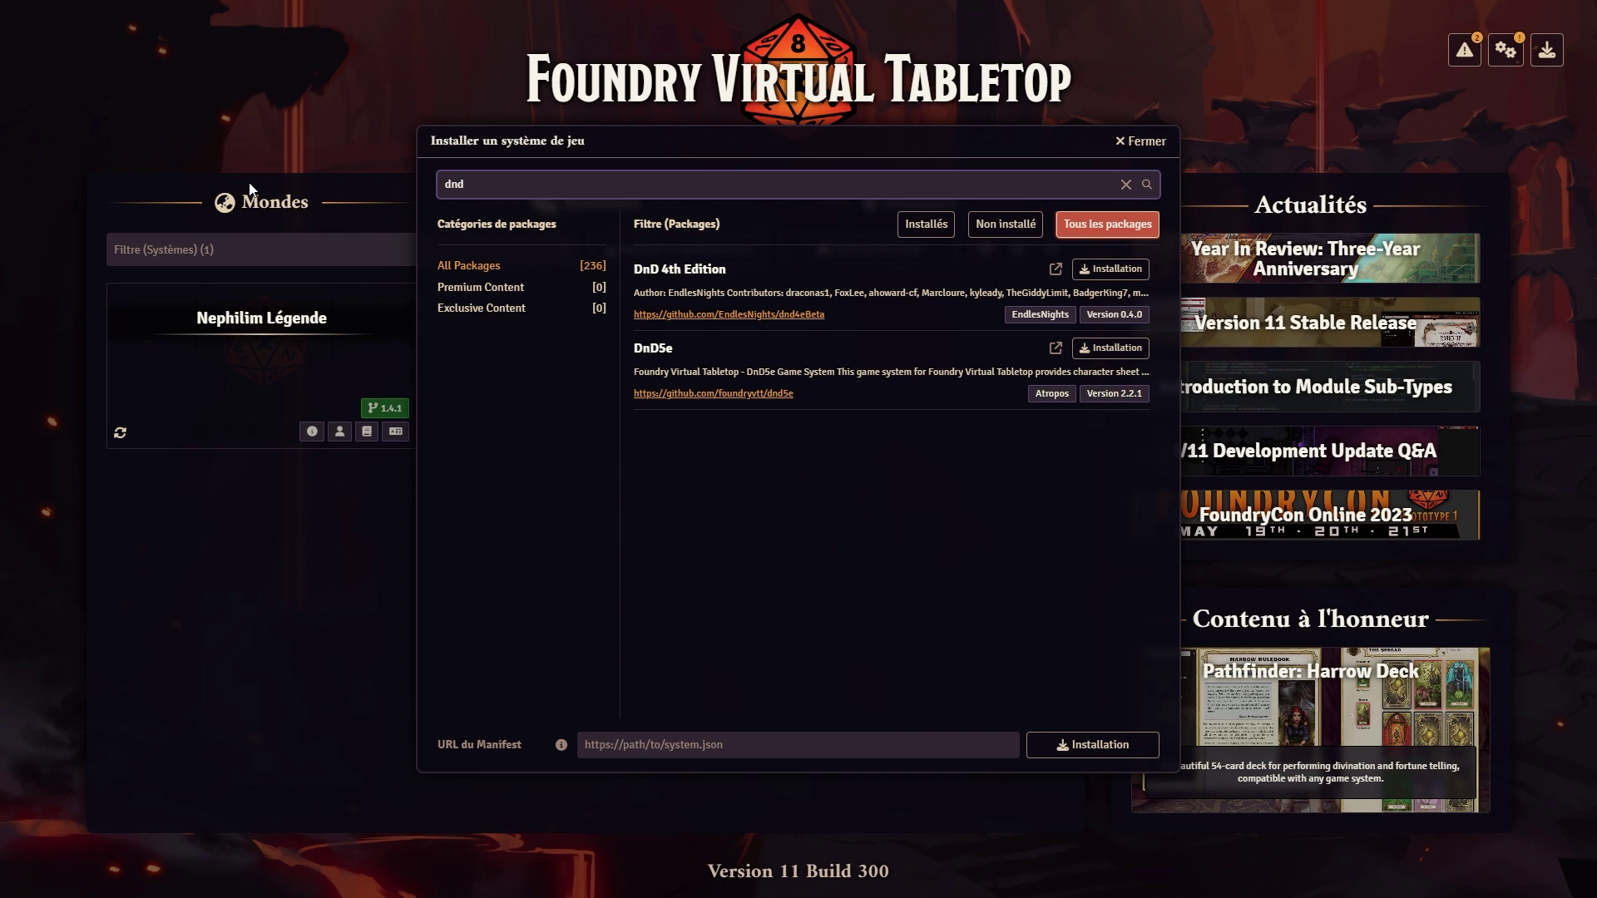
{"action": "left_click", "coordinate": [1117, 349]}
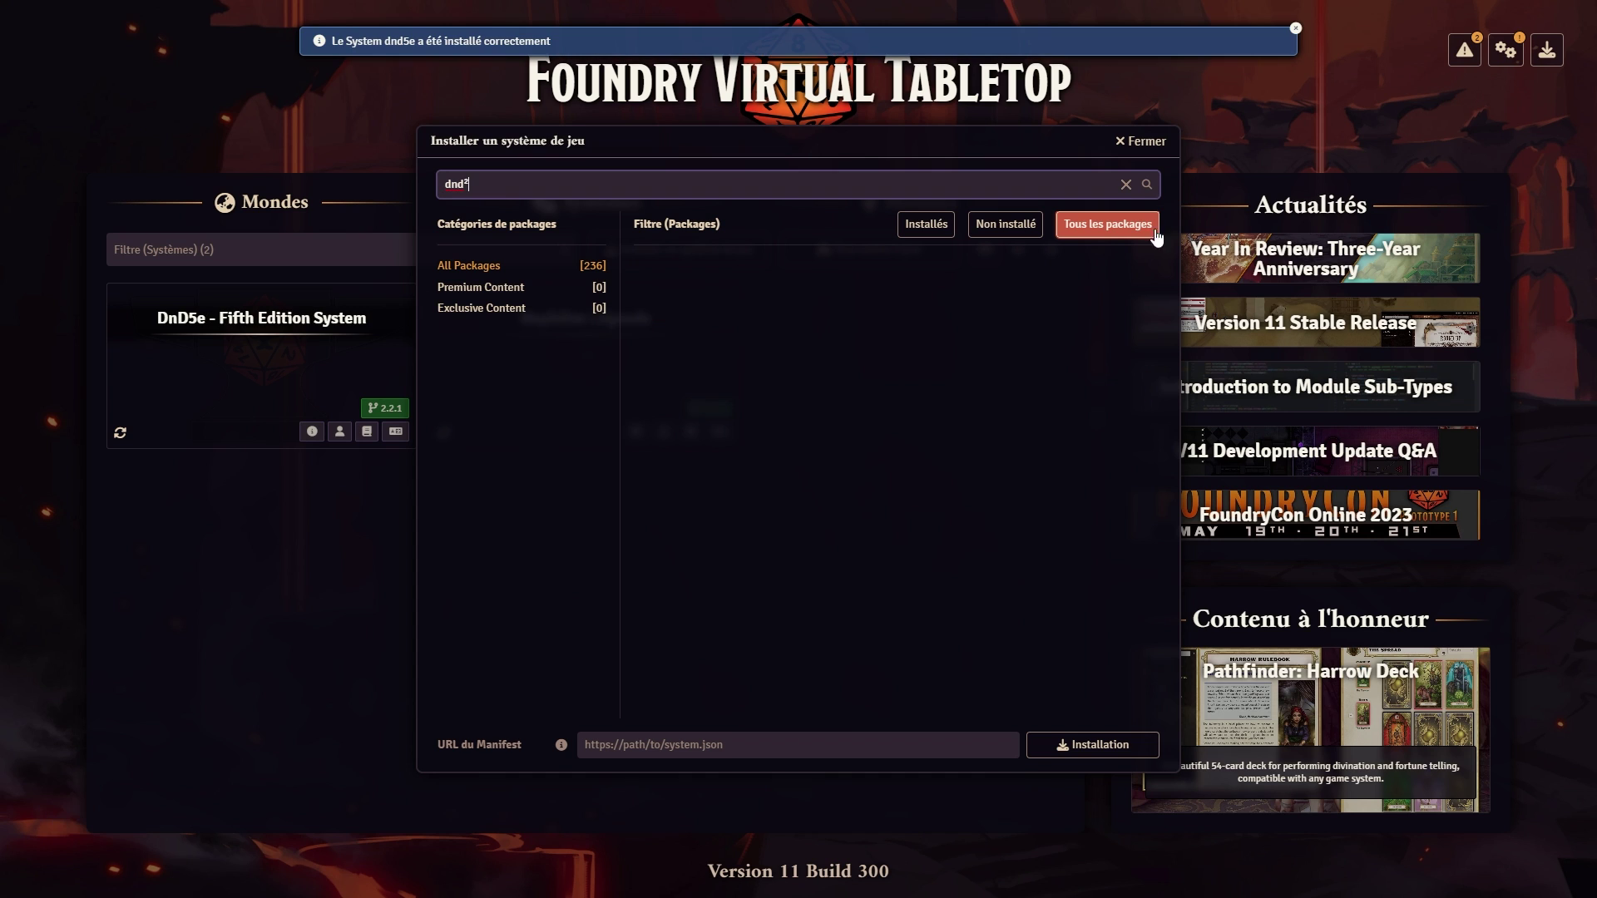
{"action": "left_click", "coordinate": [1141, 141]}
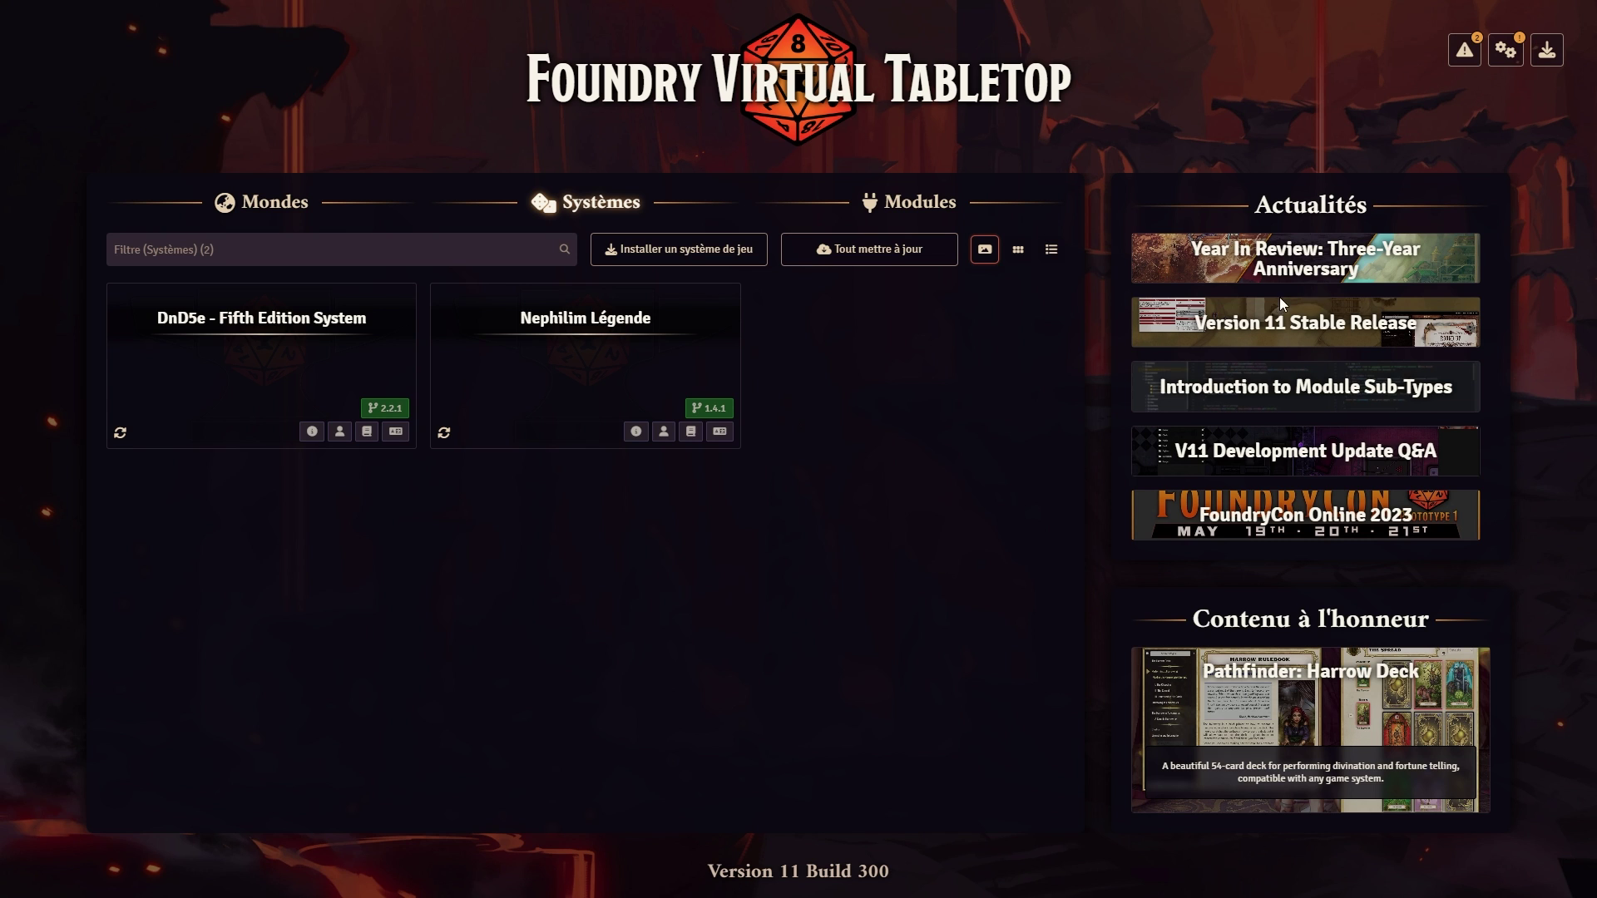
Step: Start creating a new world and title it "DD5 - Ma table"
{"action": "left_click", "coordinate": [279, 213]}
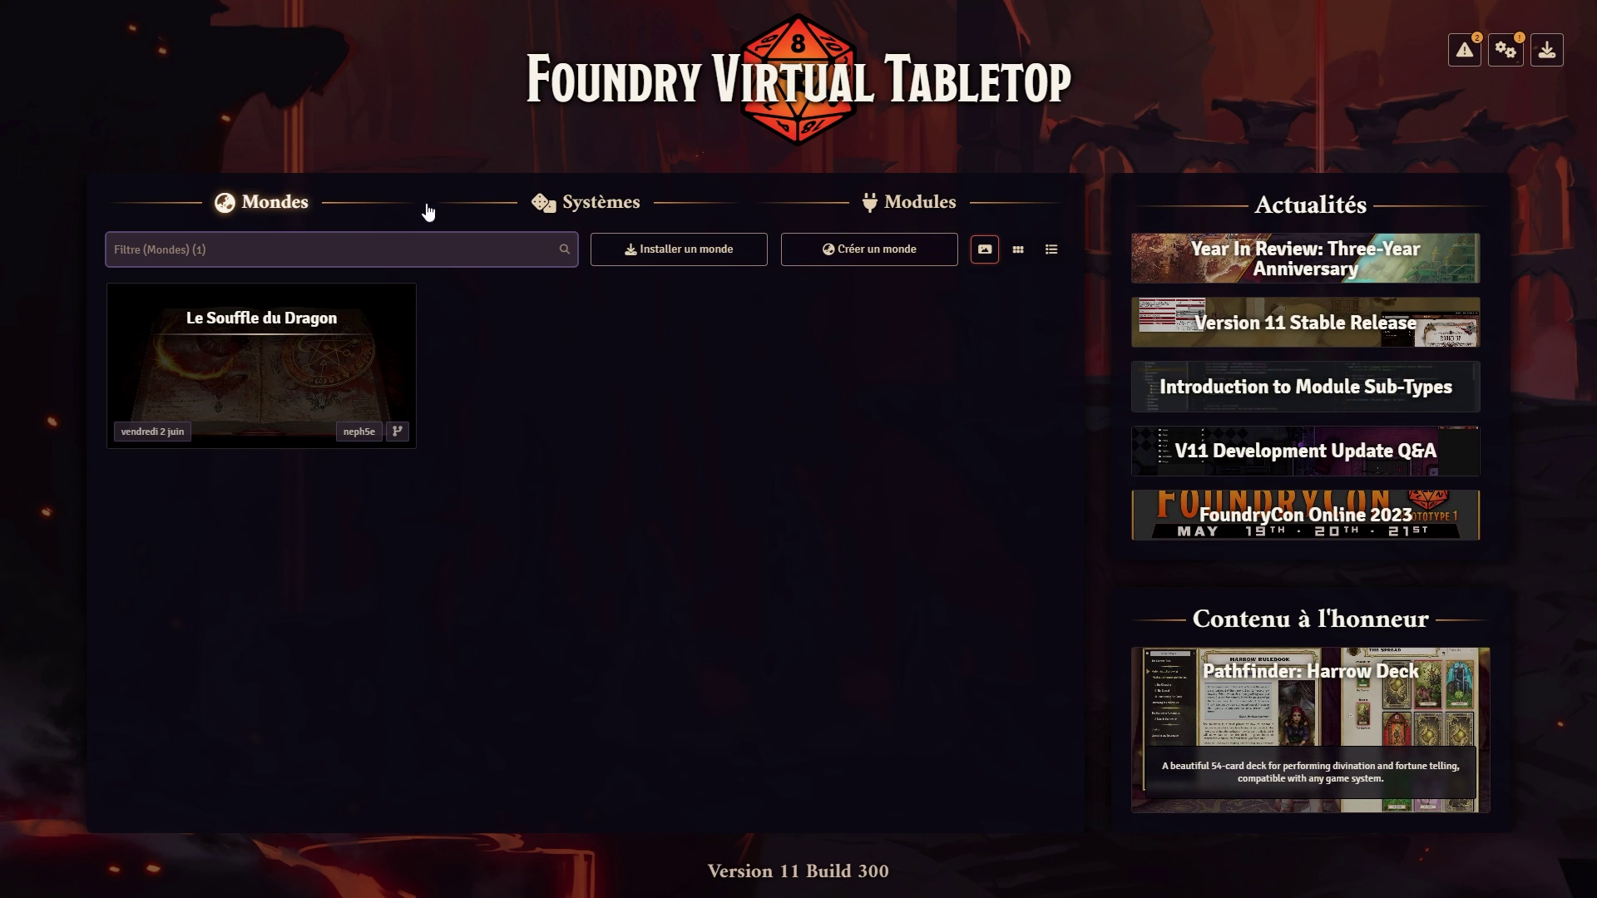
{"action": "left_click", "coordinate": [854, 260]}
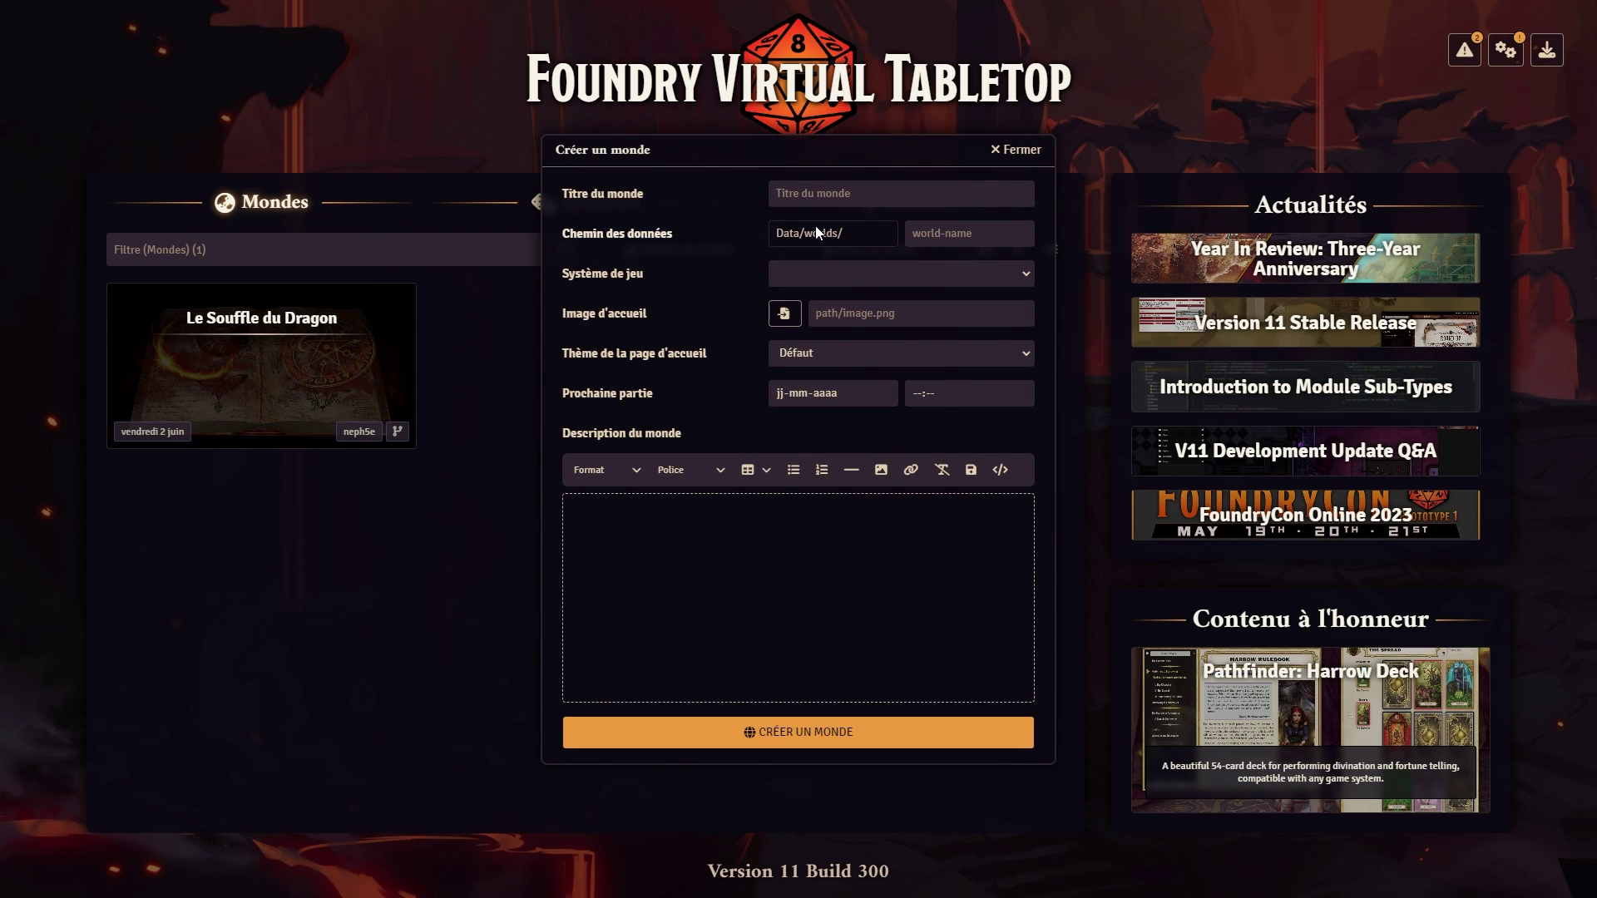
{"action": "left_click", "coordinate": [813, 198]}
{"action": "type", "text": "DD5 -"}
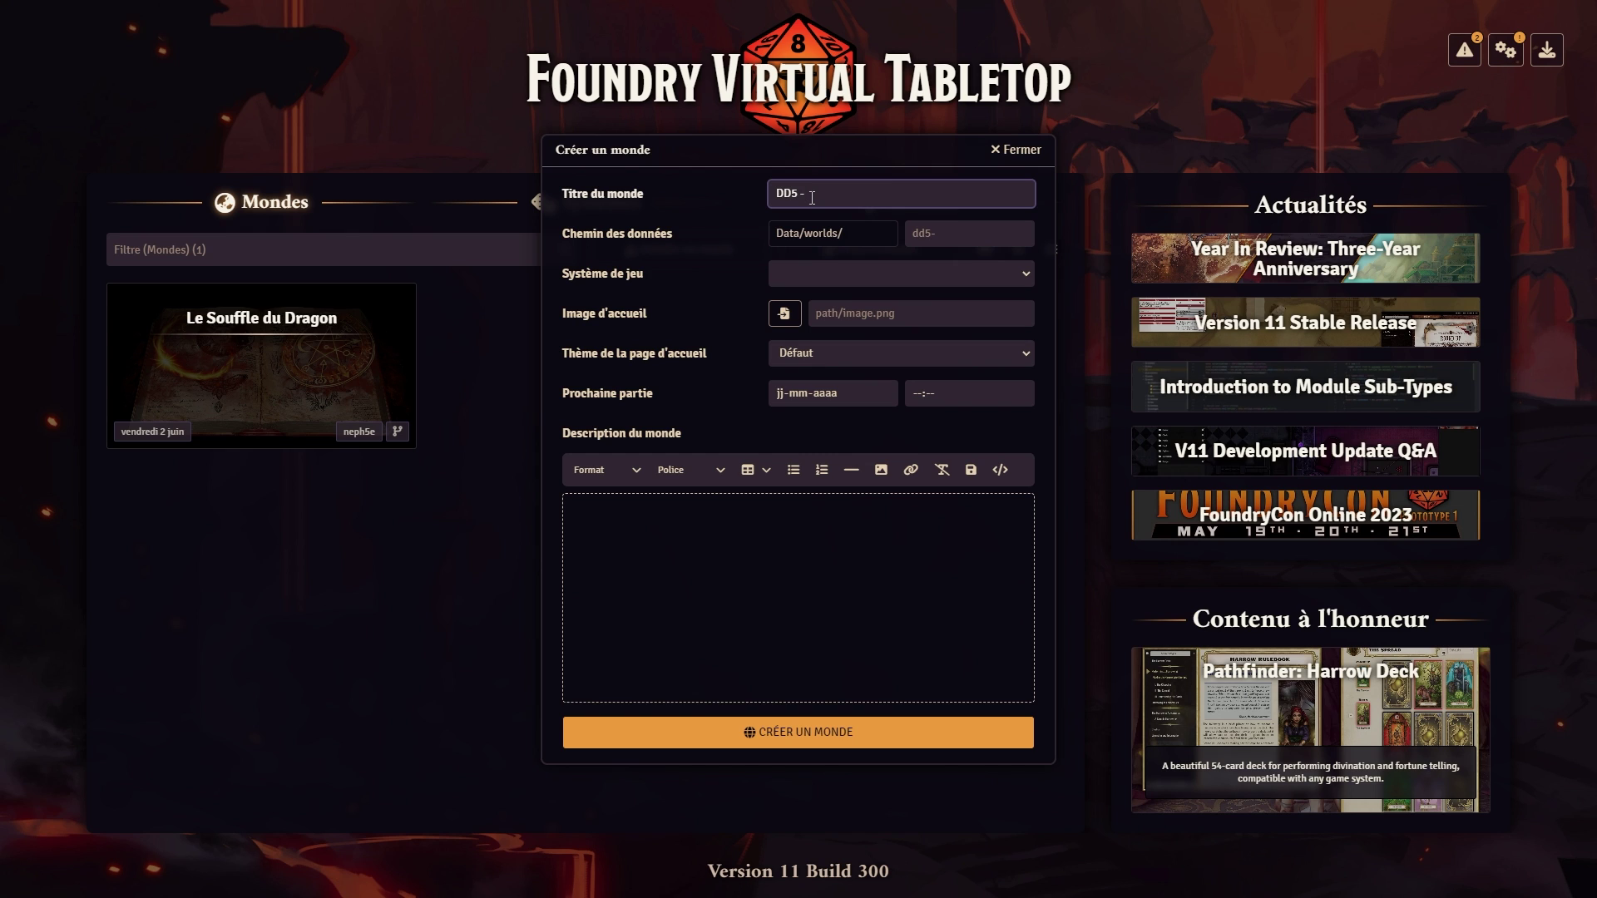
{"action": "type", "text": " Ma tavble"}
Step: Assign the DnD5e - Fifth Edition System to the world, keep the Défaut home page theme, and create the world
{"action": "left_click", "coordinate": [961, 278]}
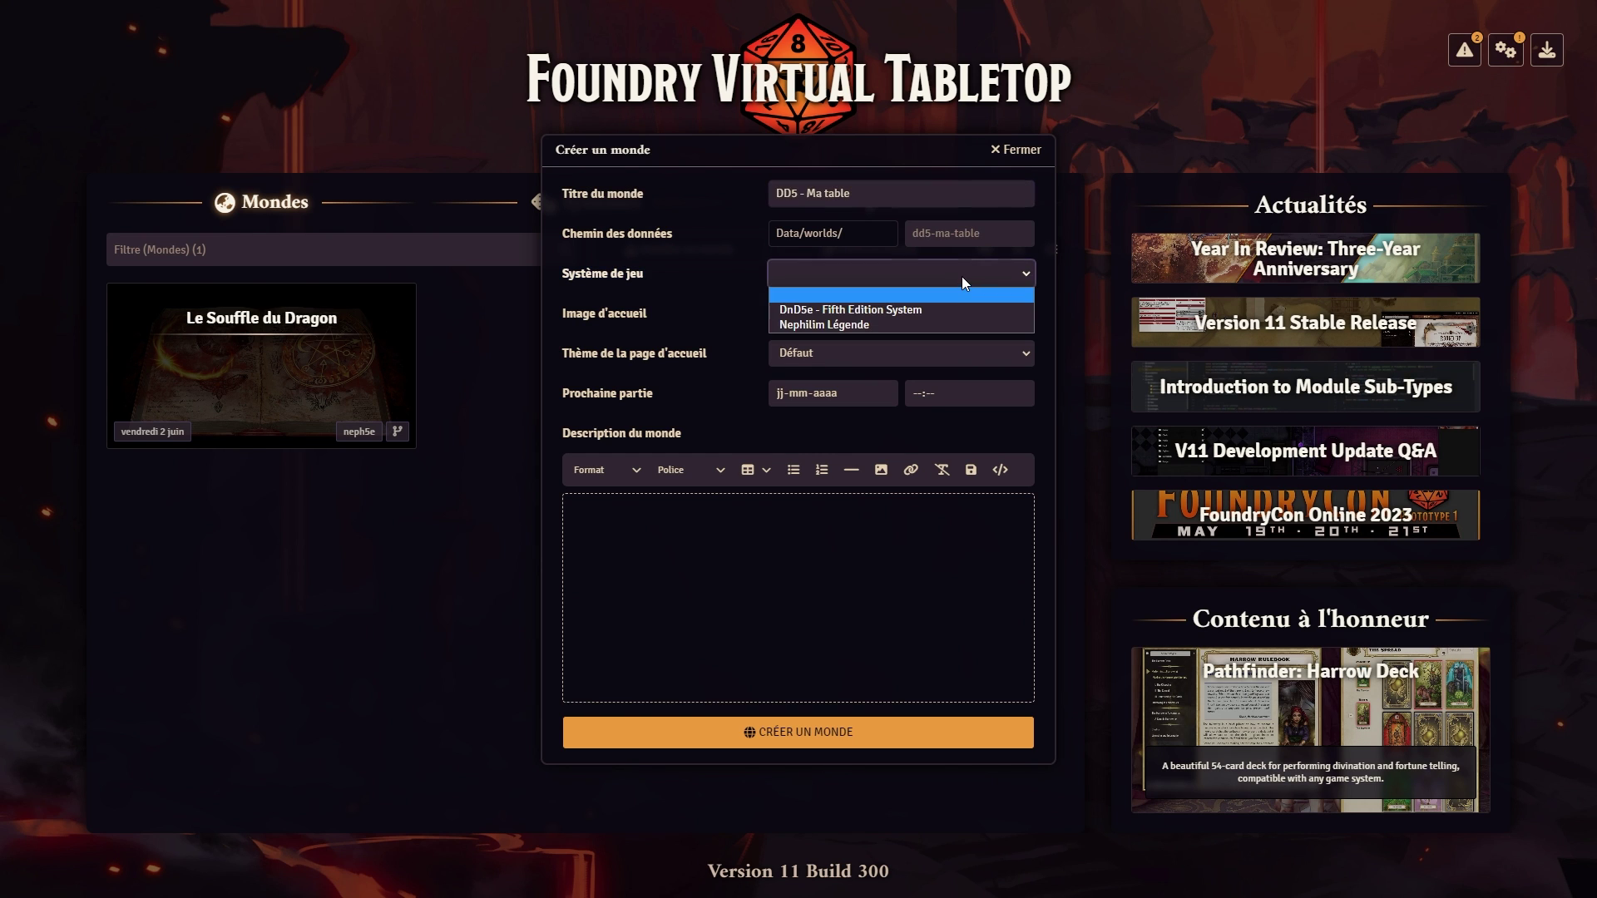
{"action": "left_click", "coordinate": [876, 310]}
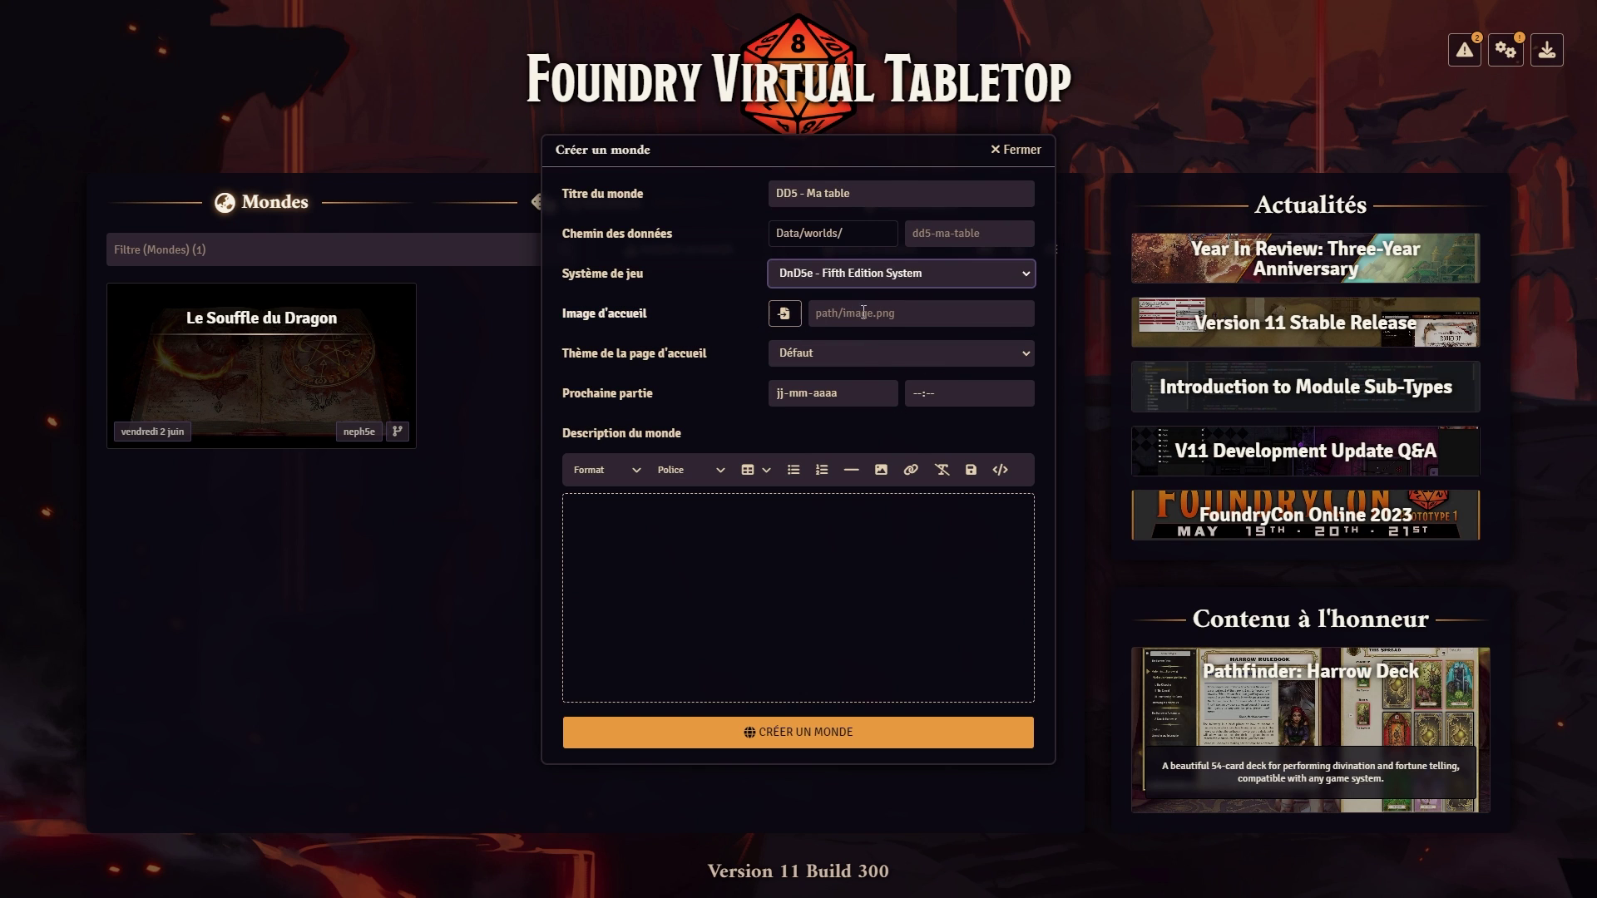
{"action": "left_click", "coordinate": [873, 352]}
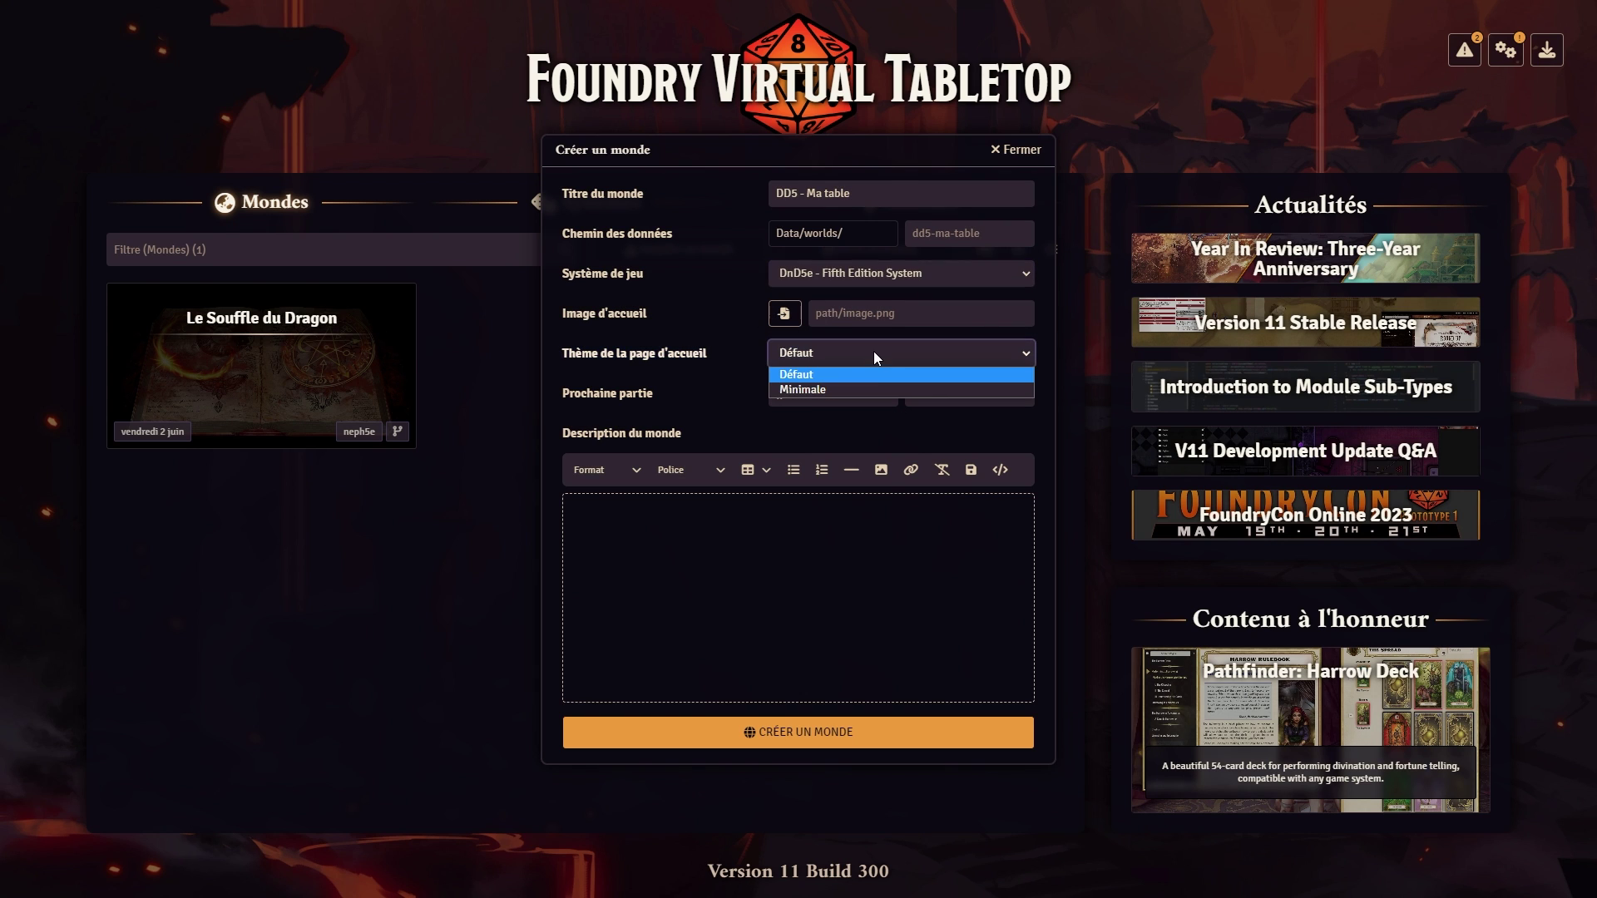
{"action": "left_click", "coordinate": [836, 373]}
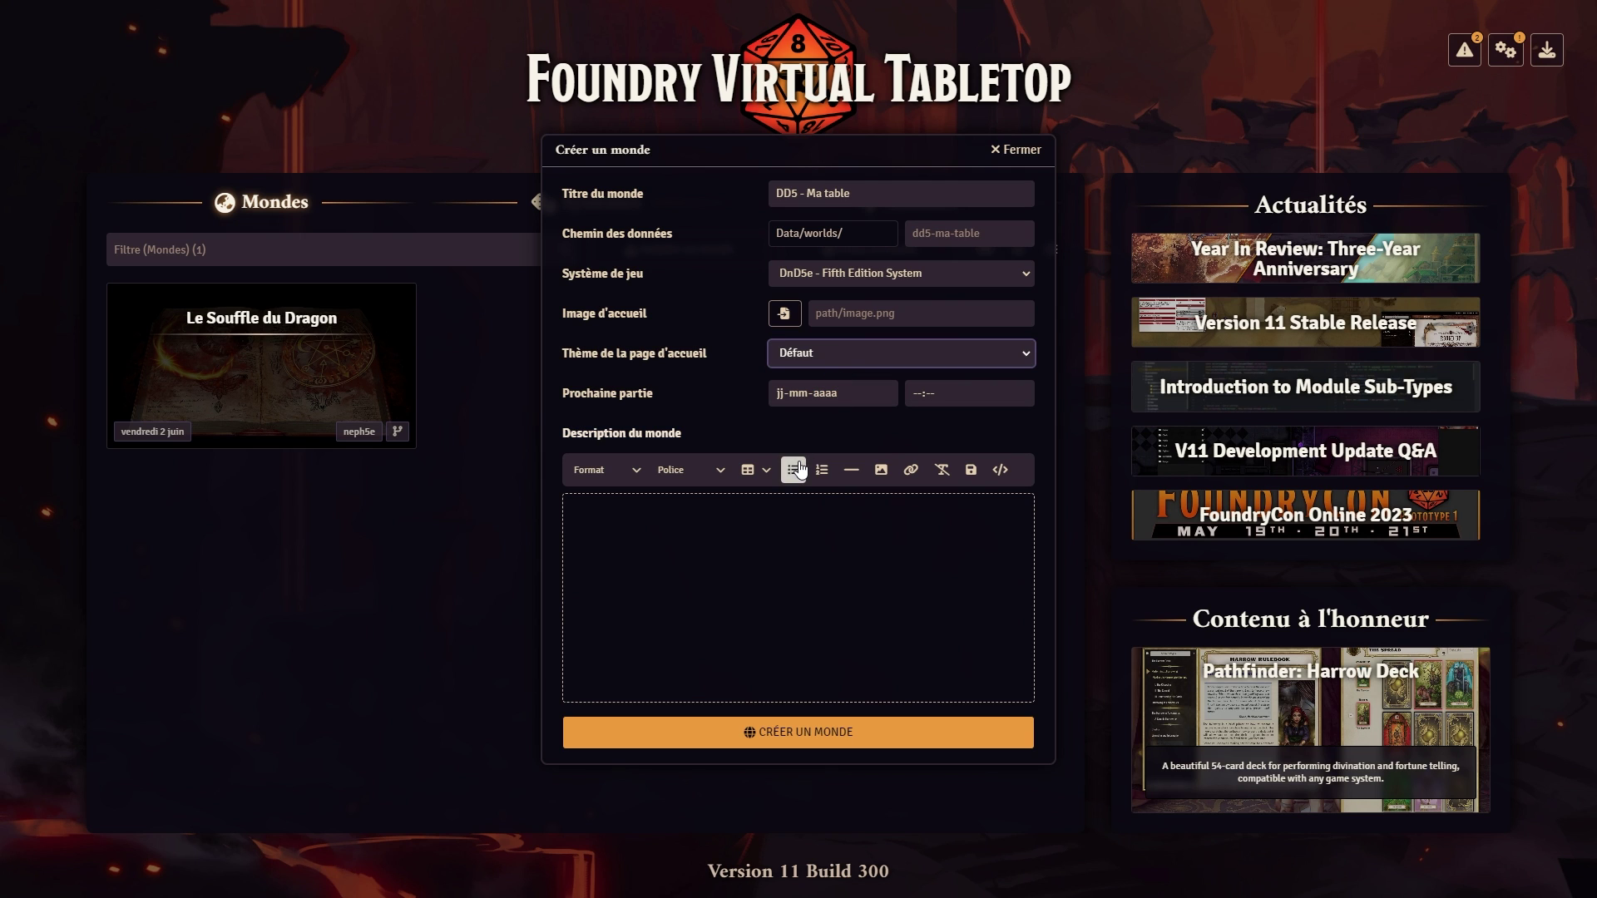
{"action": "left_click", "coordinate": [808, 742]}
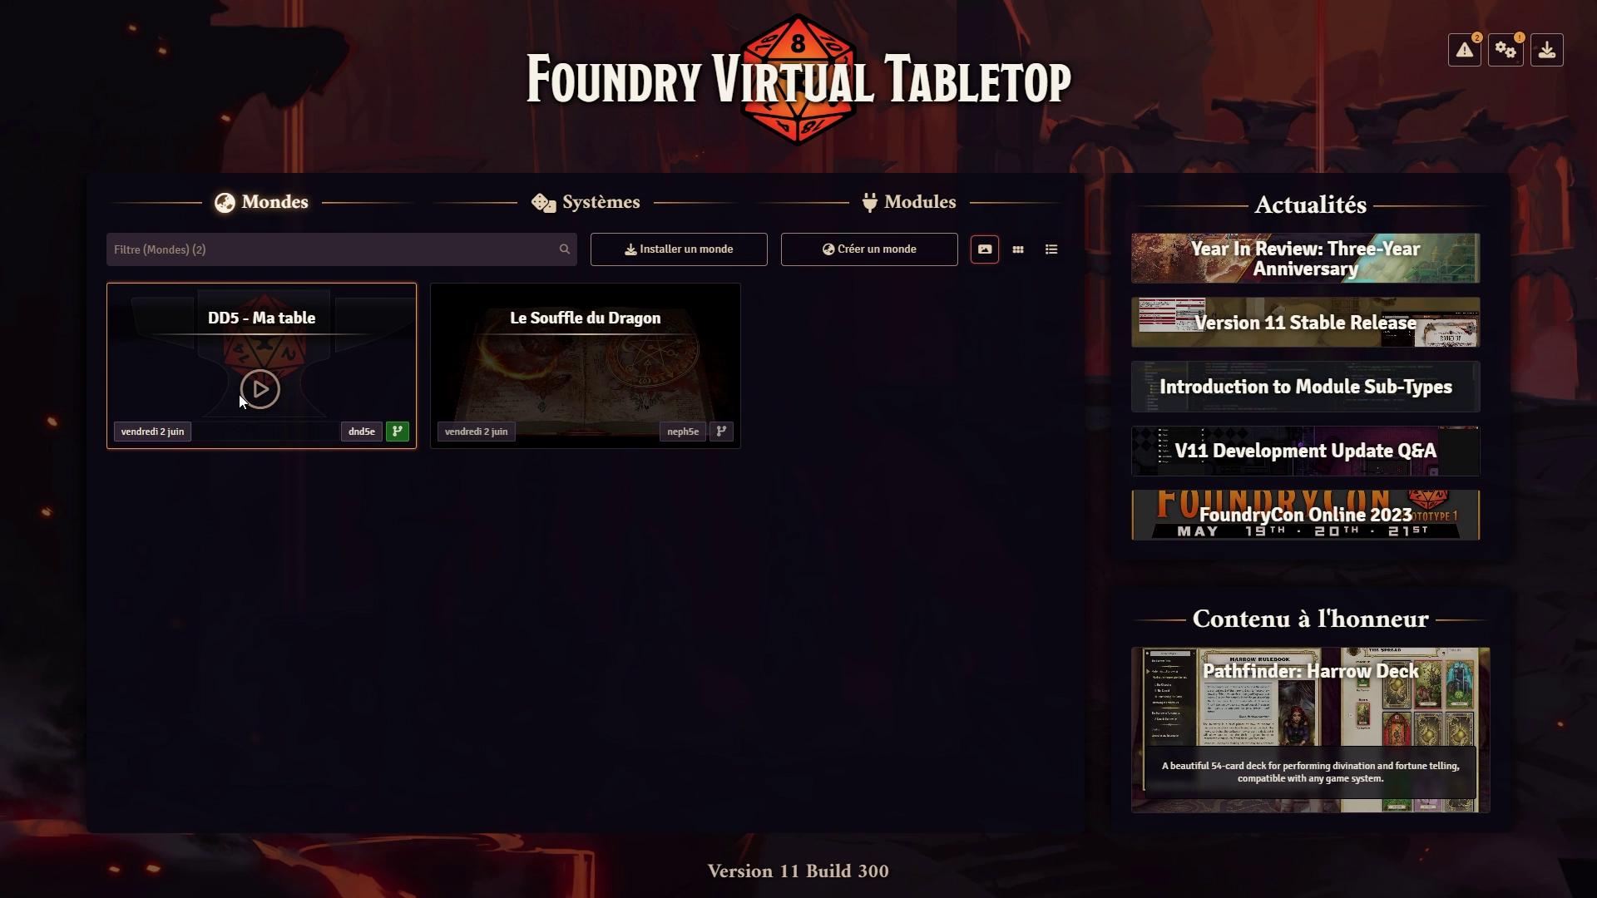
Step: Launch the DD5 - Ma table world and join the game as Gamemaster without an access code
{"action": "mouse_move", "coordinate": [396, 435]}
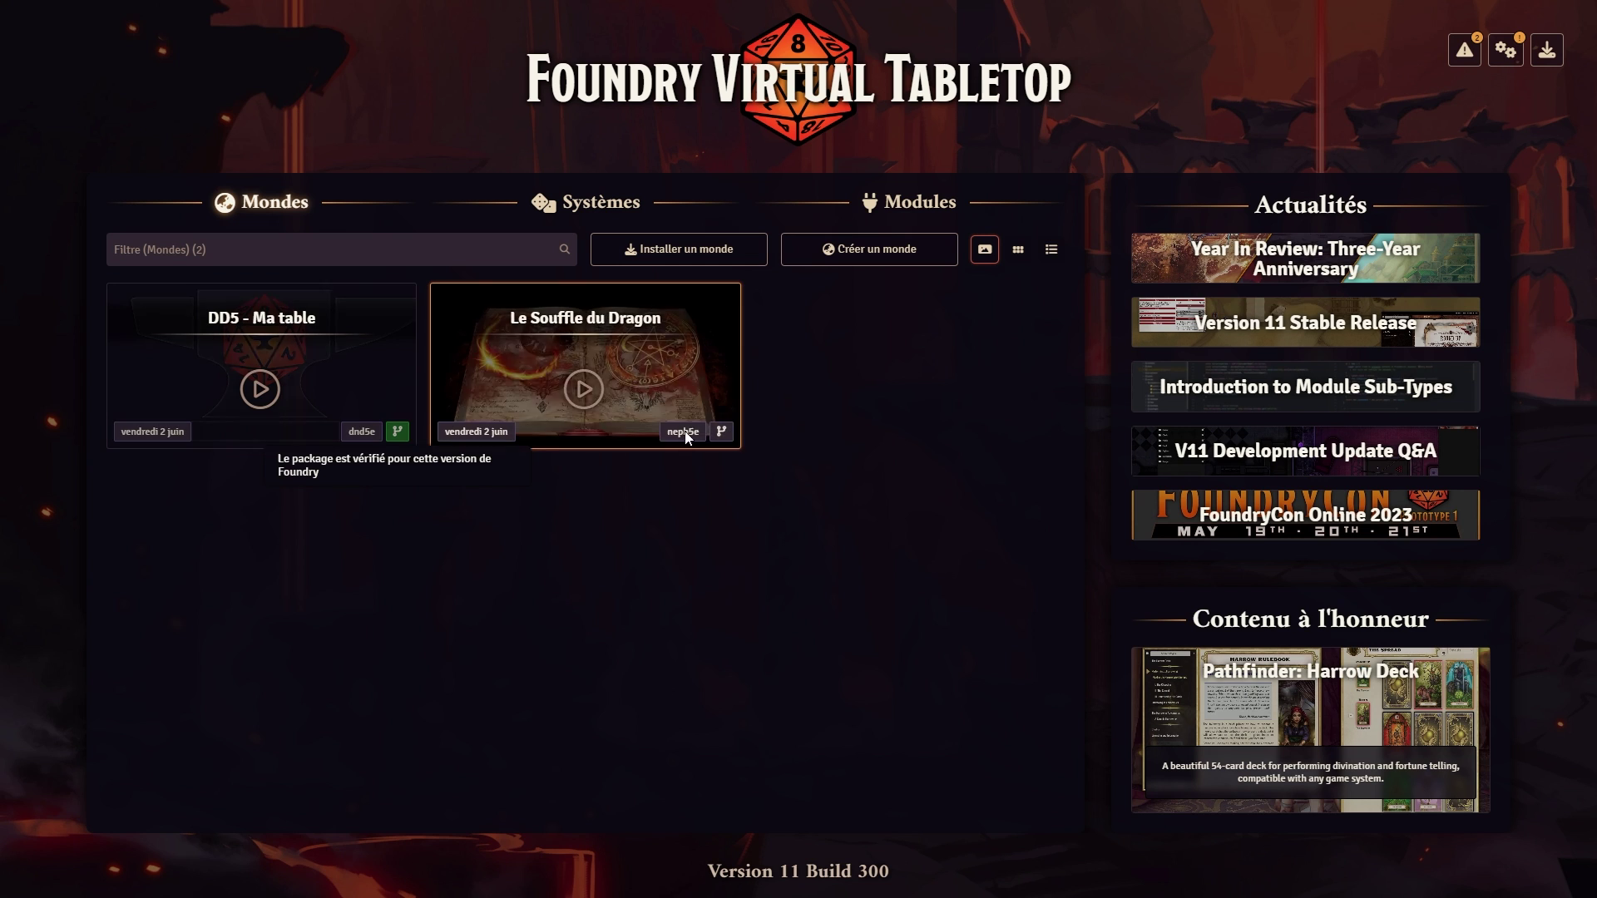
{"action": "mouse_move", "coordinate": [721, 432]}
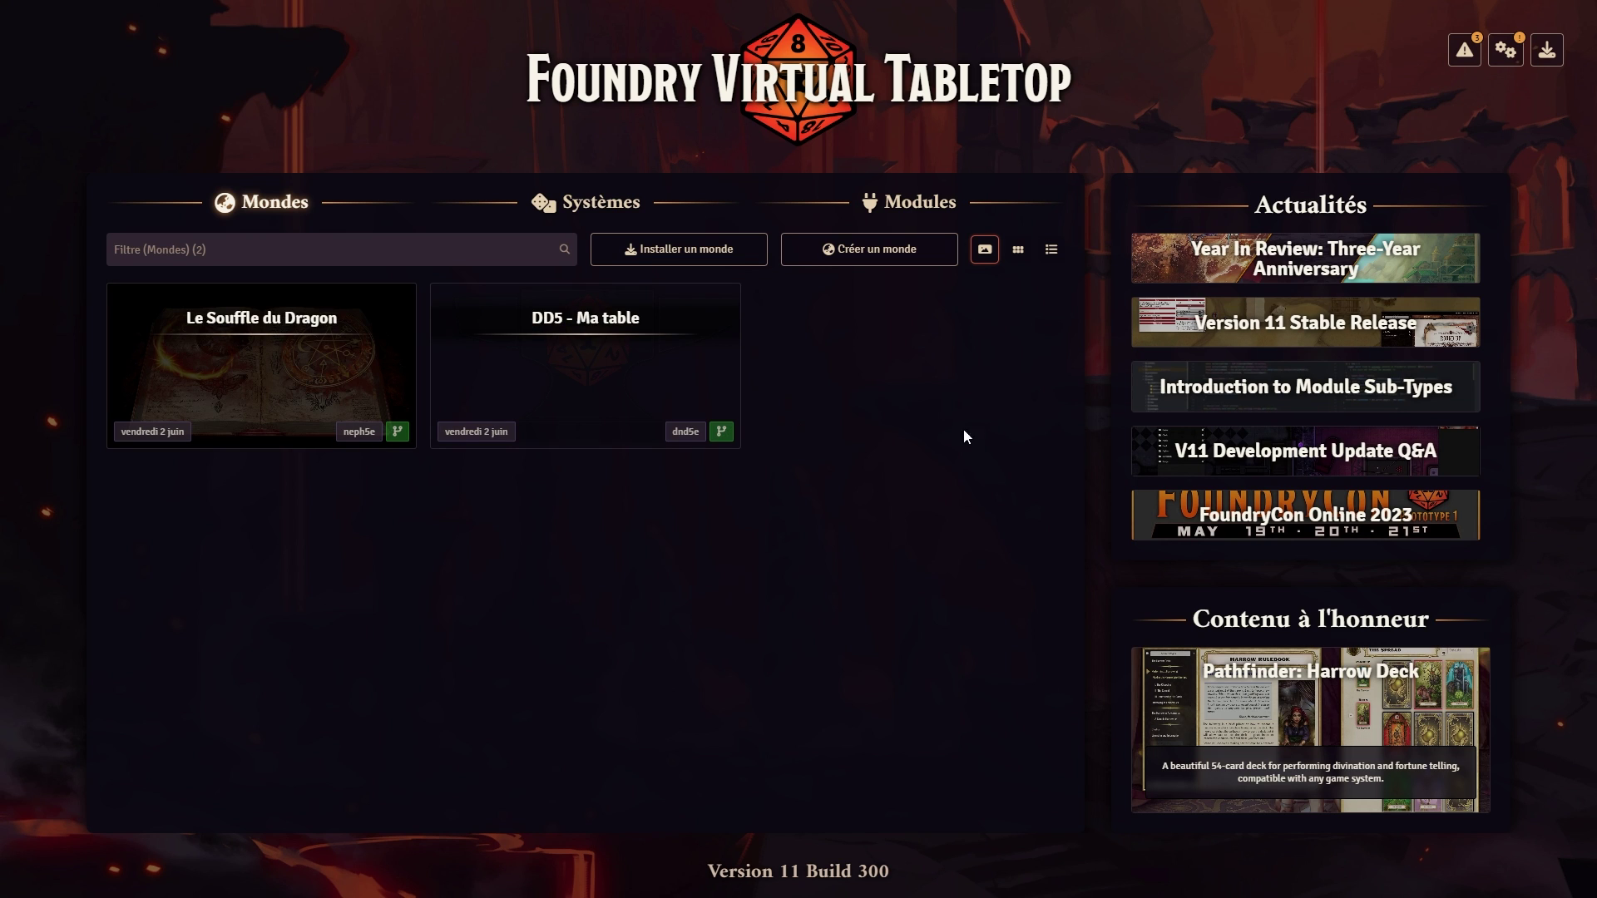
{"action": "mouse_move", "coordinate": [590, 364]}
{"action": "left_click", "coordinate": [597, 401]}
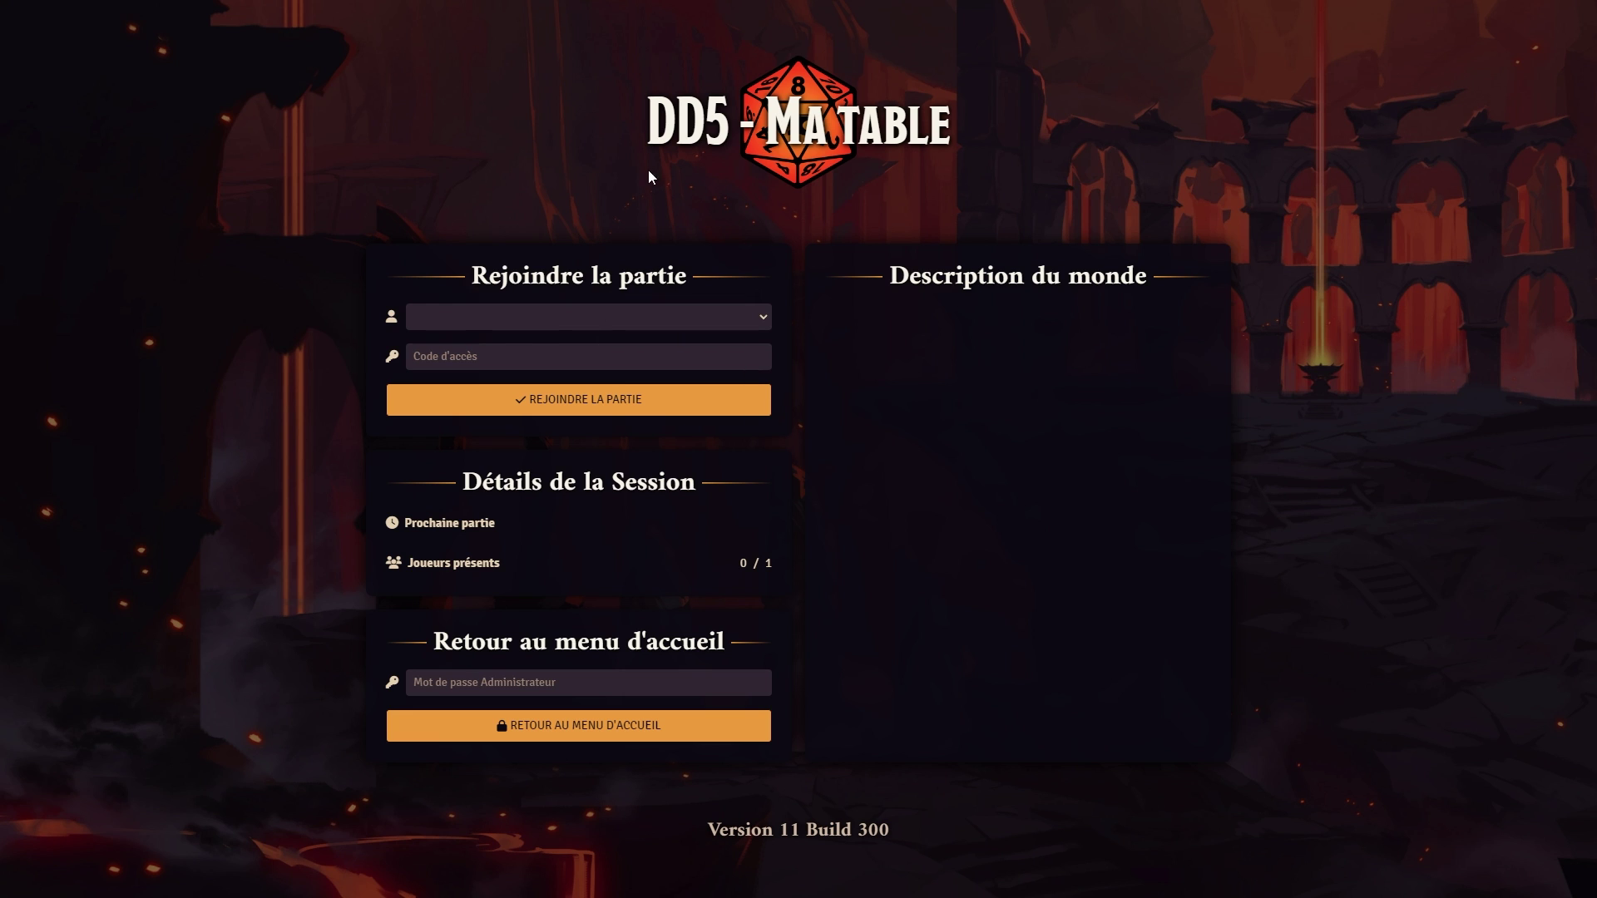
{"action": "left_click", "coordinate": [639, 310]}
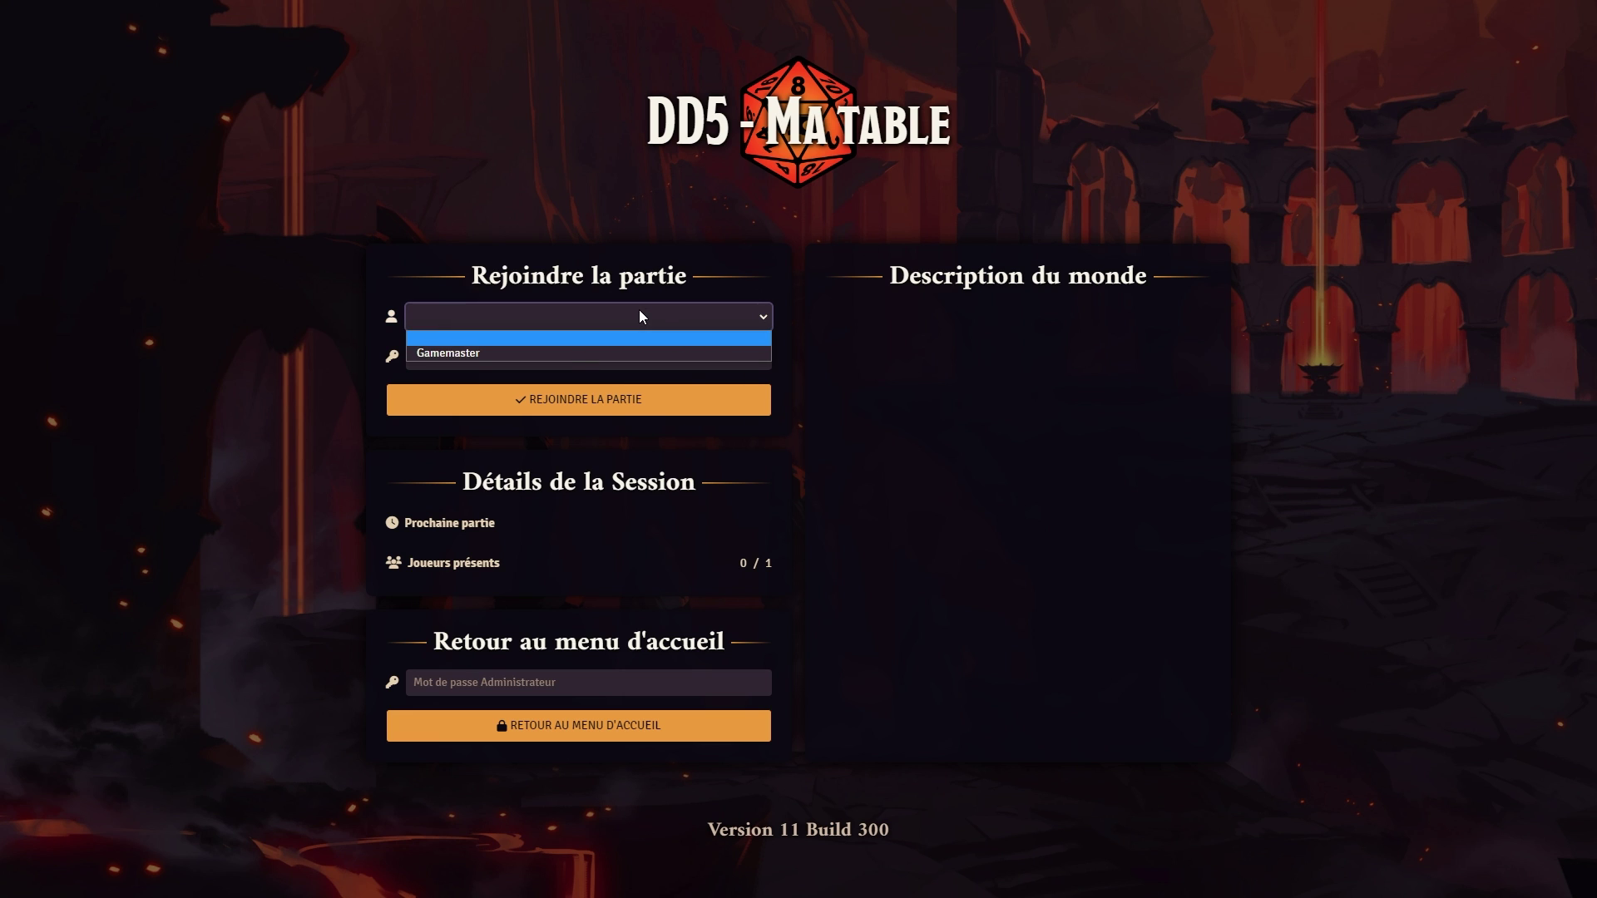
{"action": "left_click", "coordinate": [565, 353]}
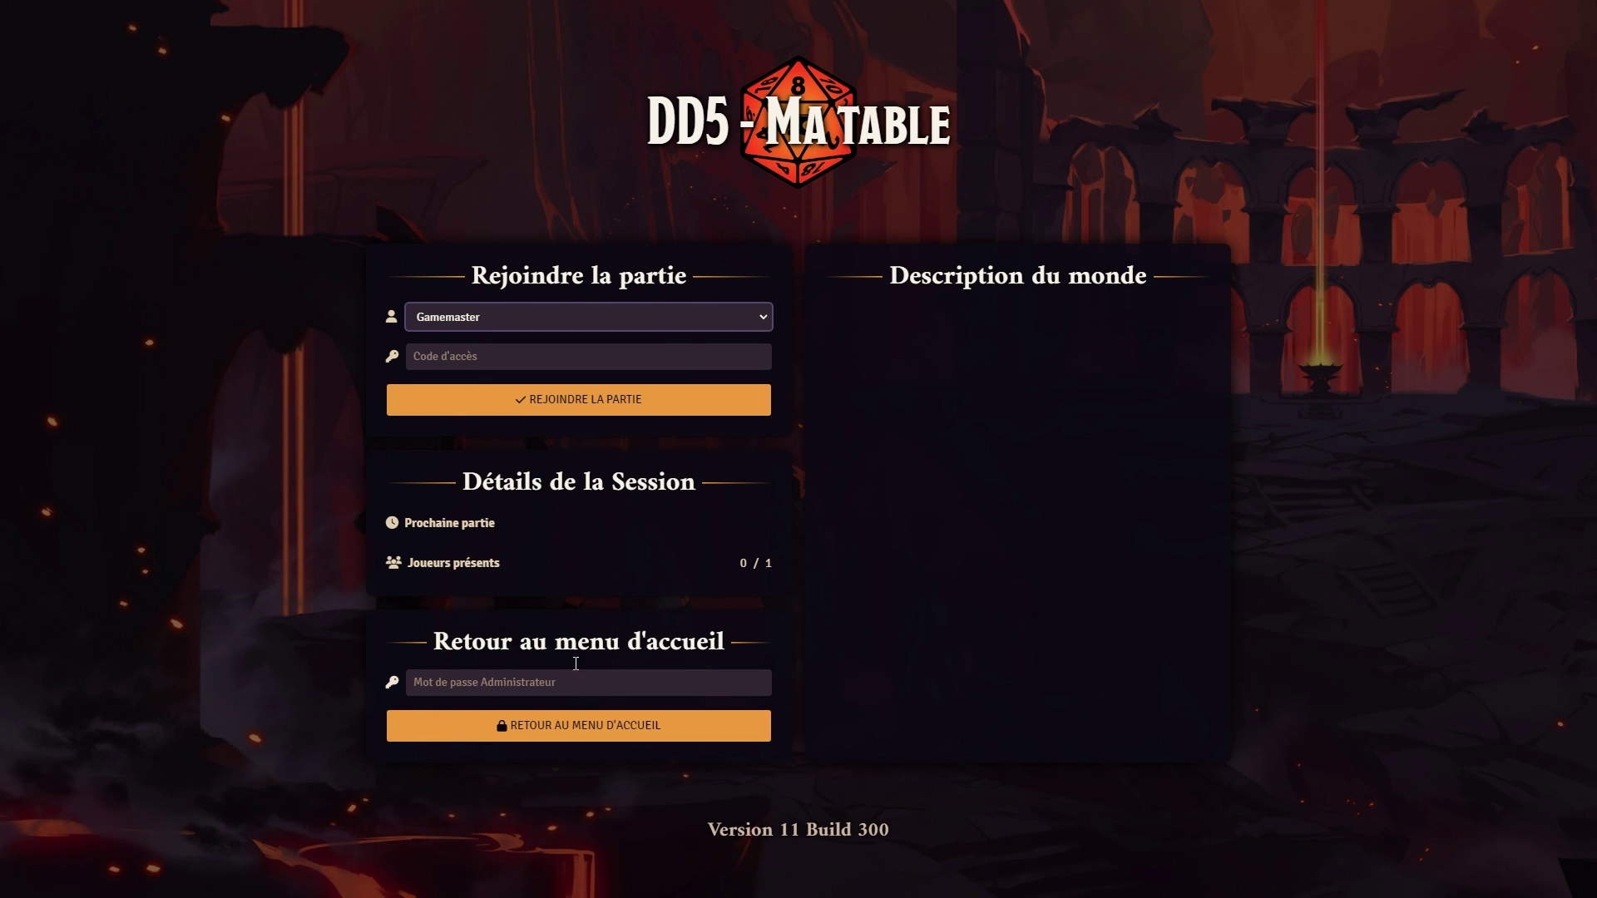
{"action": "left_click", "coordinate": [536, 406]}
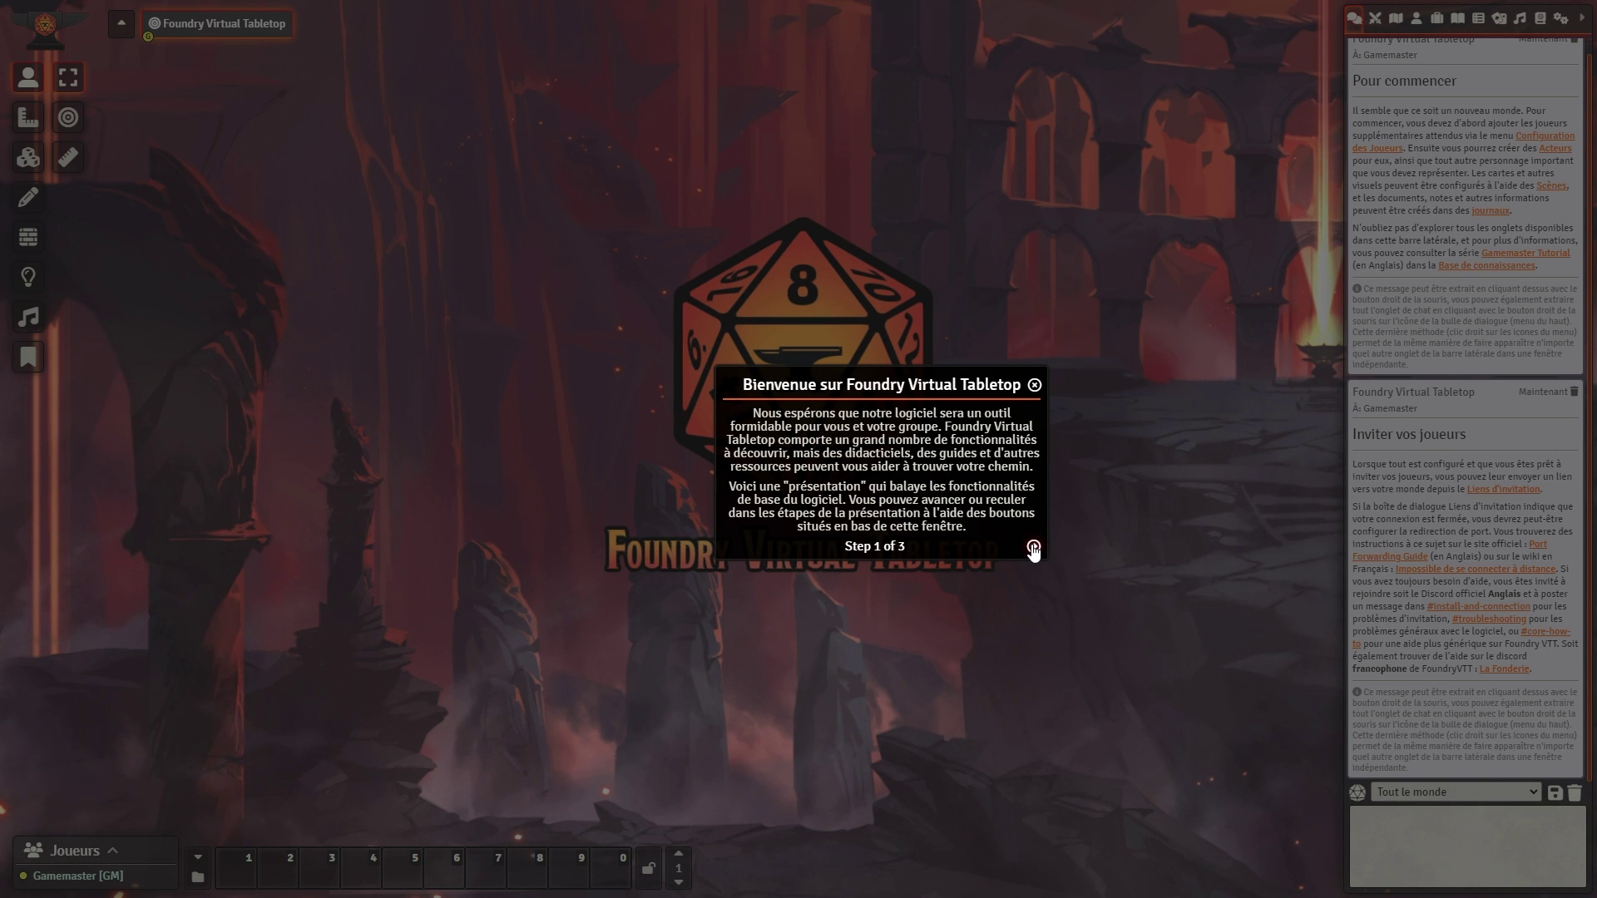
Step: Go through the three-step Foundry Virtual Tabletop welcome tour and finish it
{"action": "left_click", "coordinate": [1033, 547]}
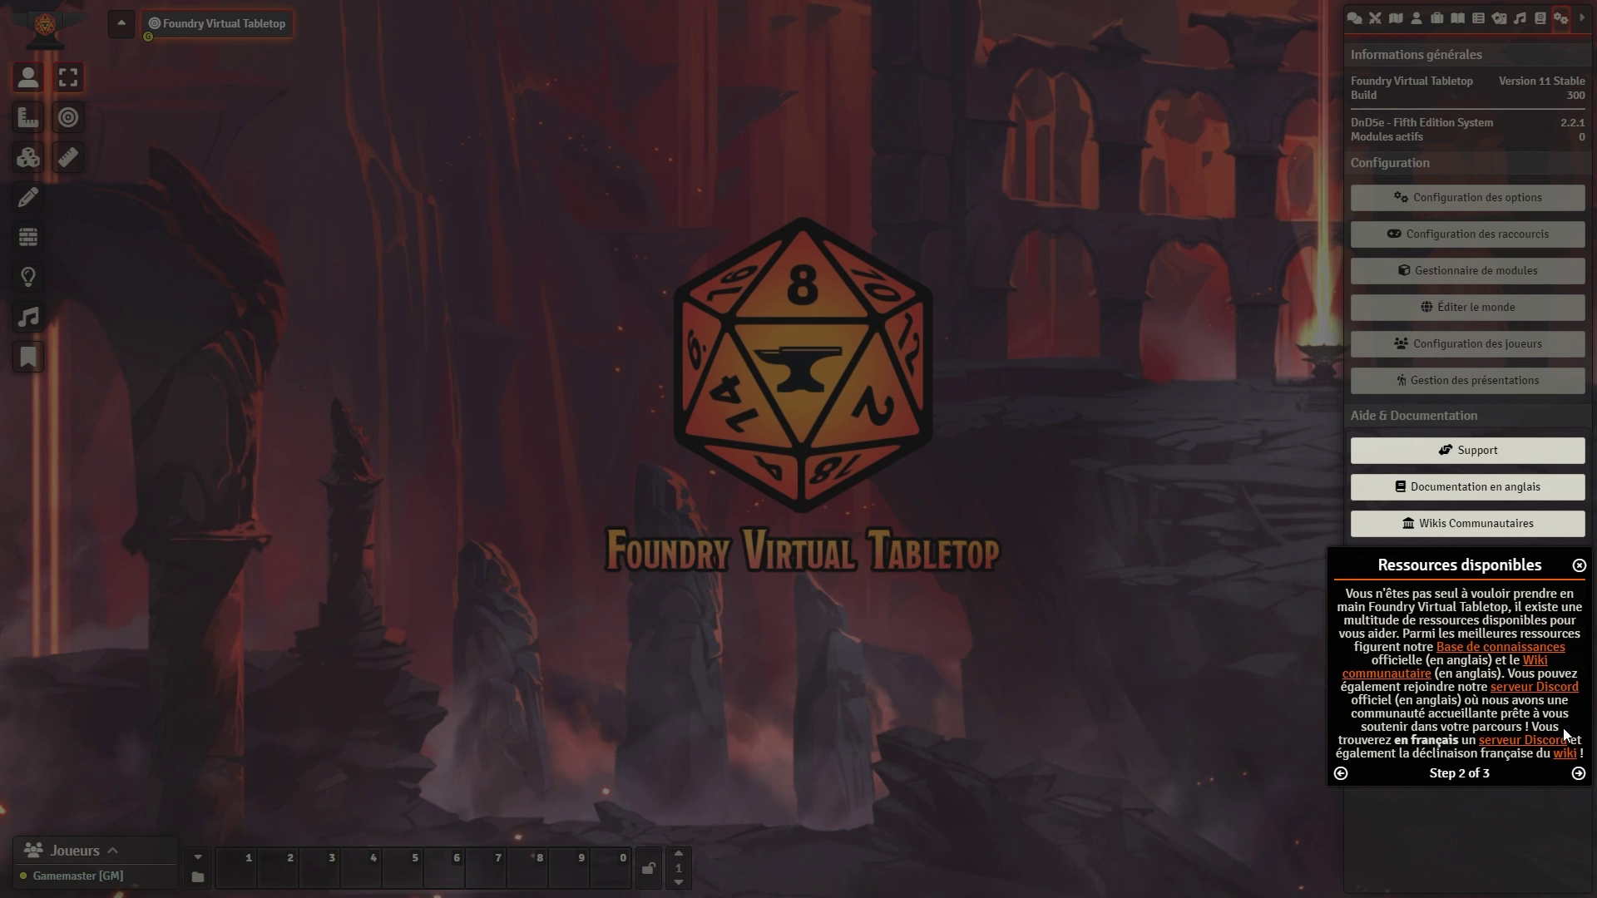
{"action": "left_click", "coordinate": [1578, 774]}
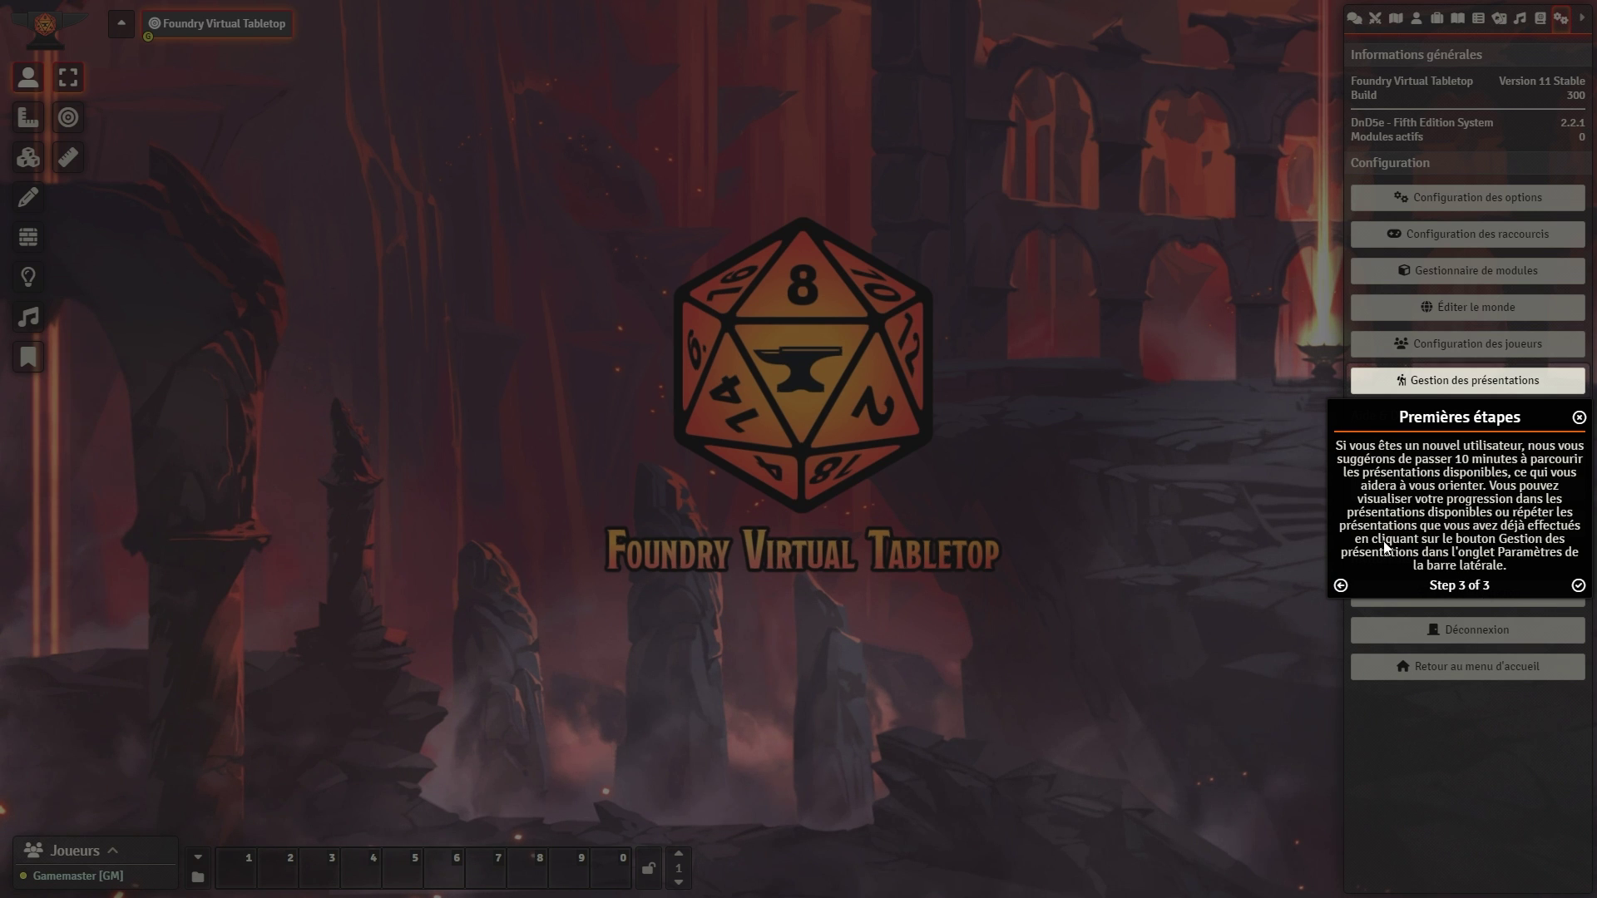
{"action": "left_click", "coordinate": [1578, 587]}
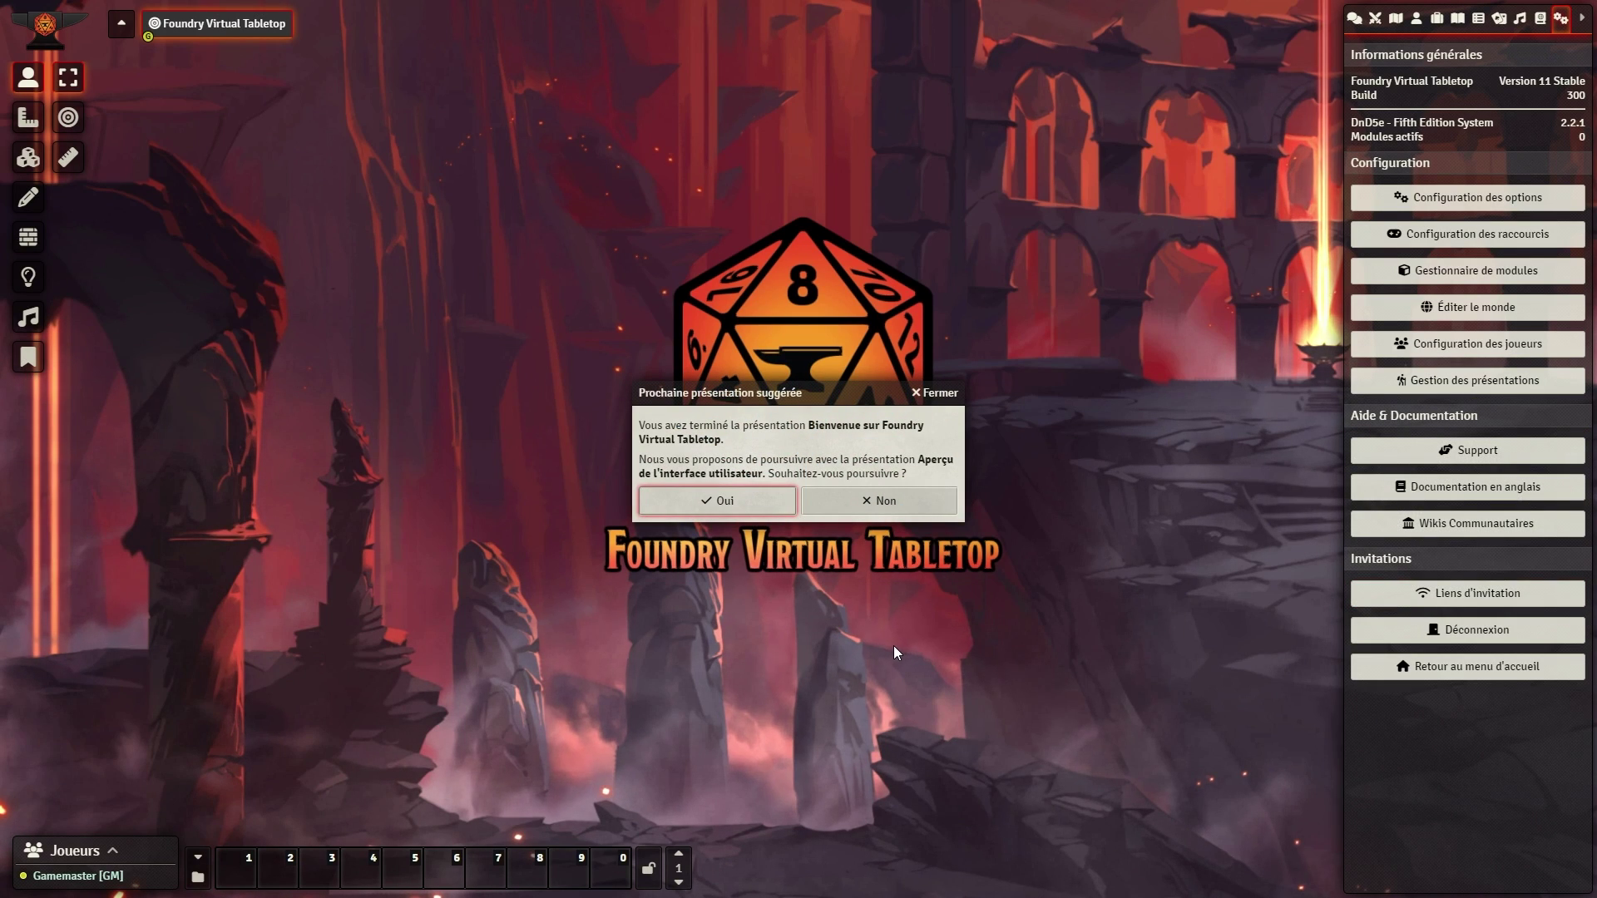
Step: Start the suggested user interface overview tour and go through its canvas, sidebar and macro bar explanations
{"action": "left_click", "coordinate": [749, 501]}
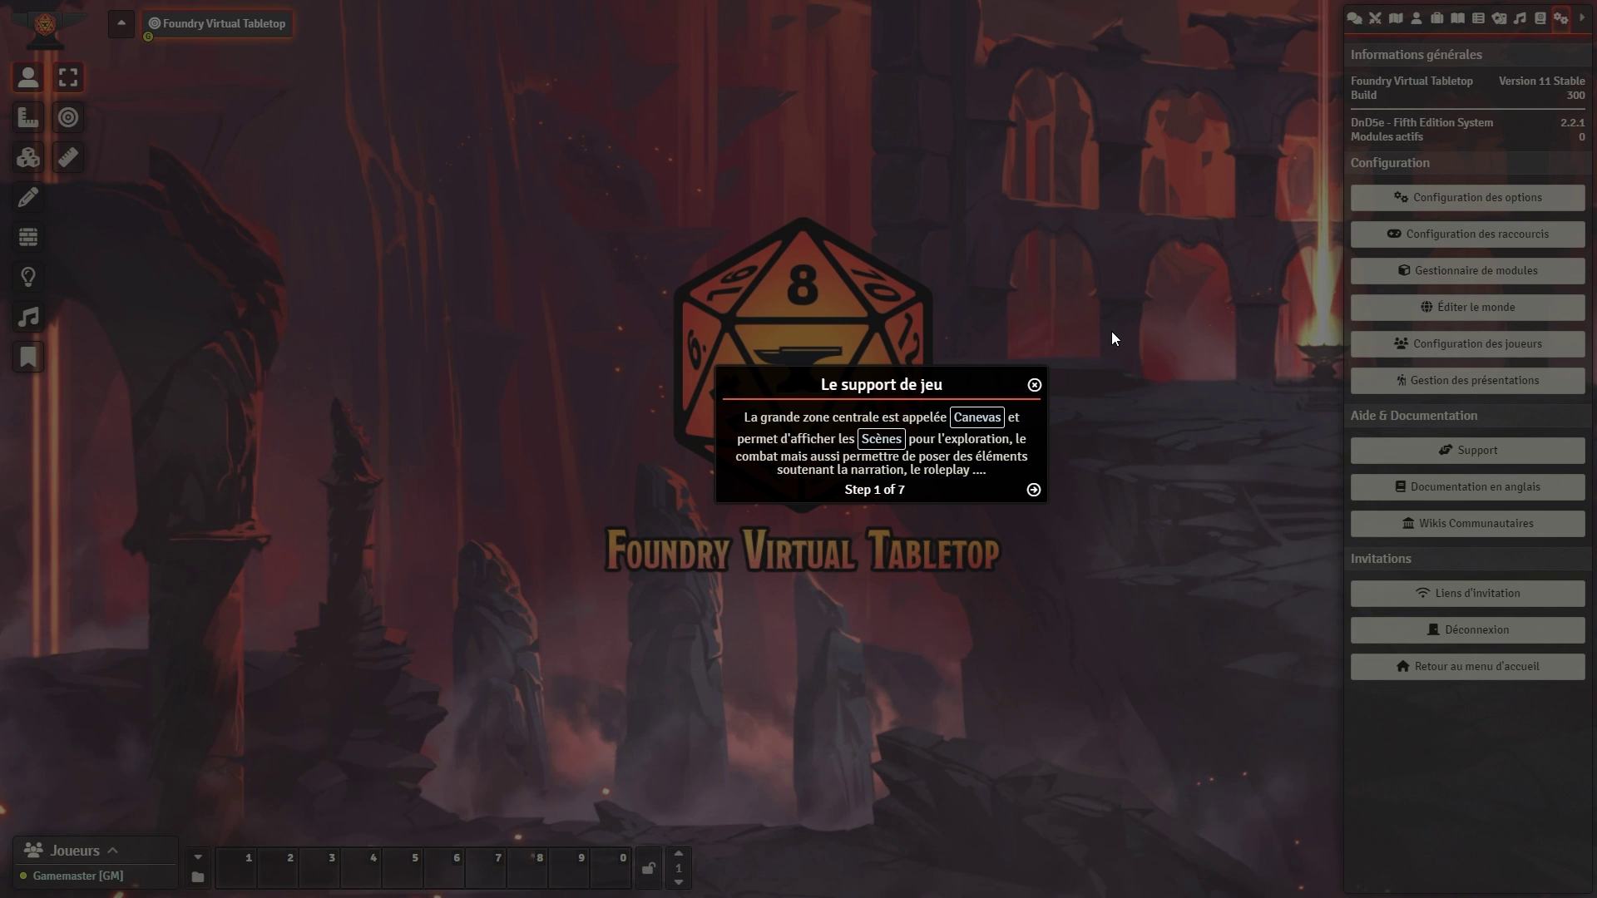
{"action": "left_click", "coordinate": [1034, 490]}
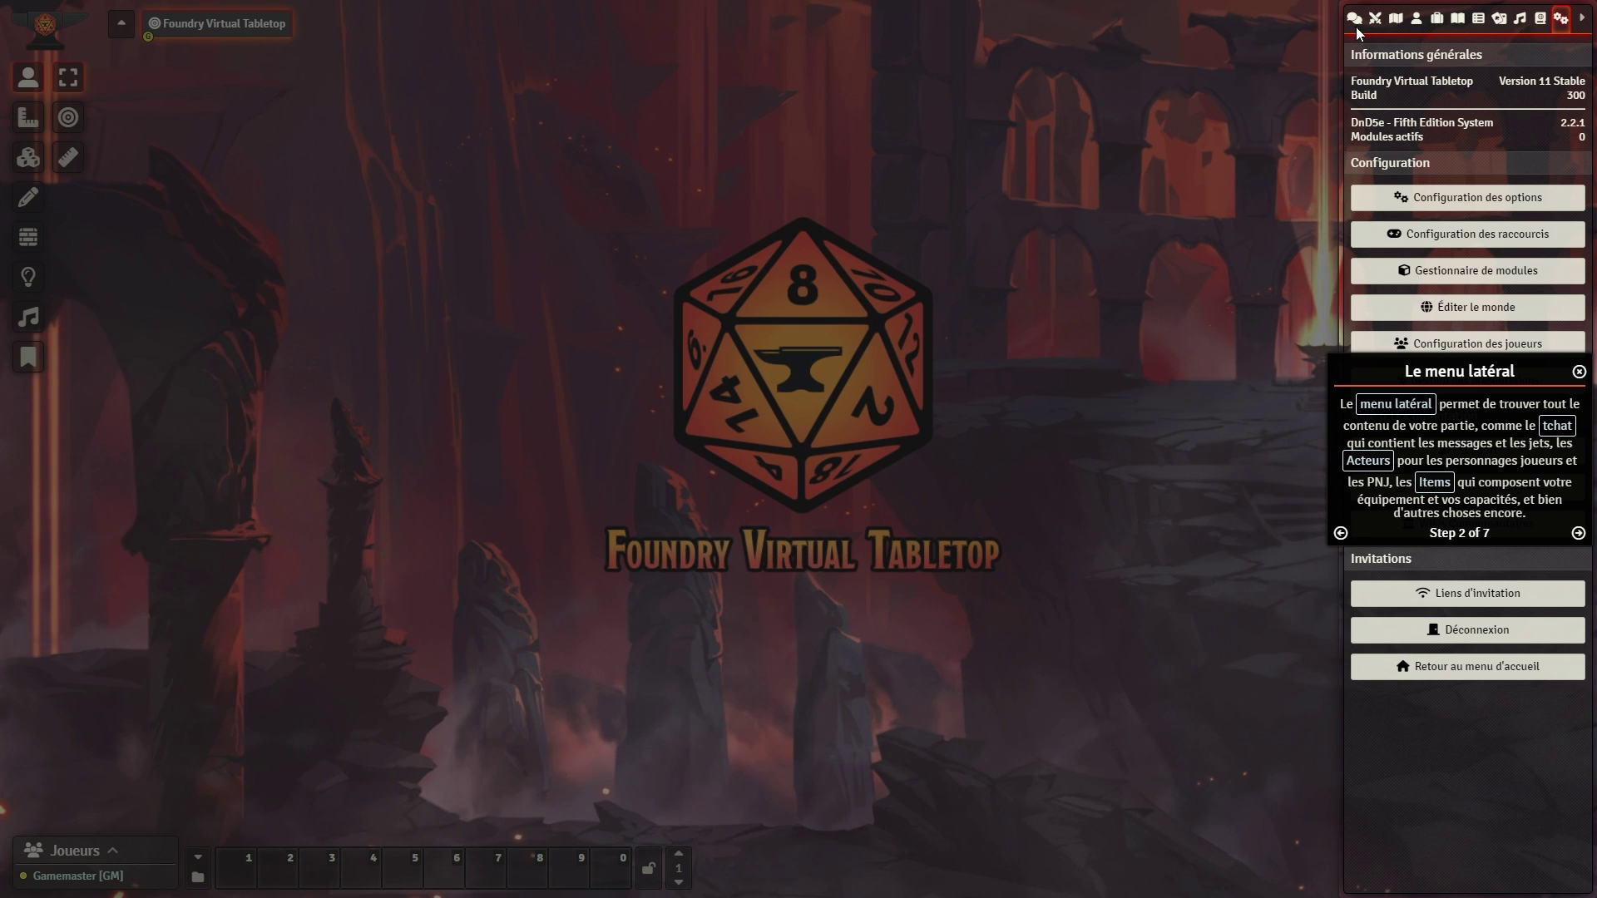
{"action": "left_click", "coordinate": [1577, 533]}
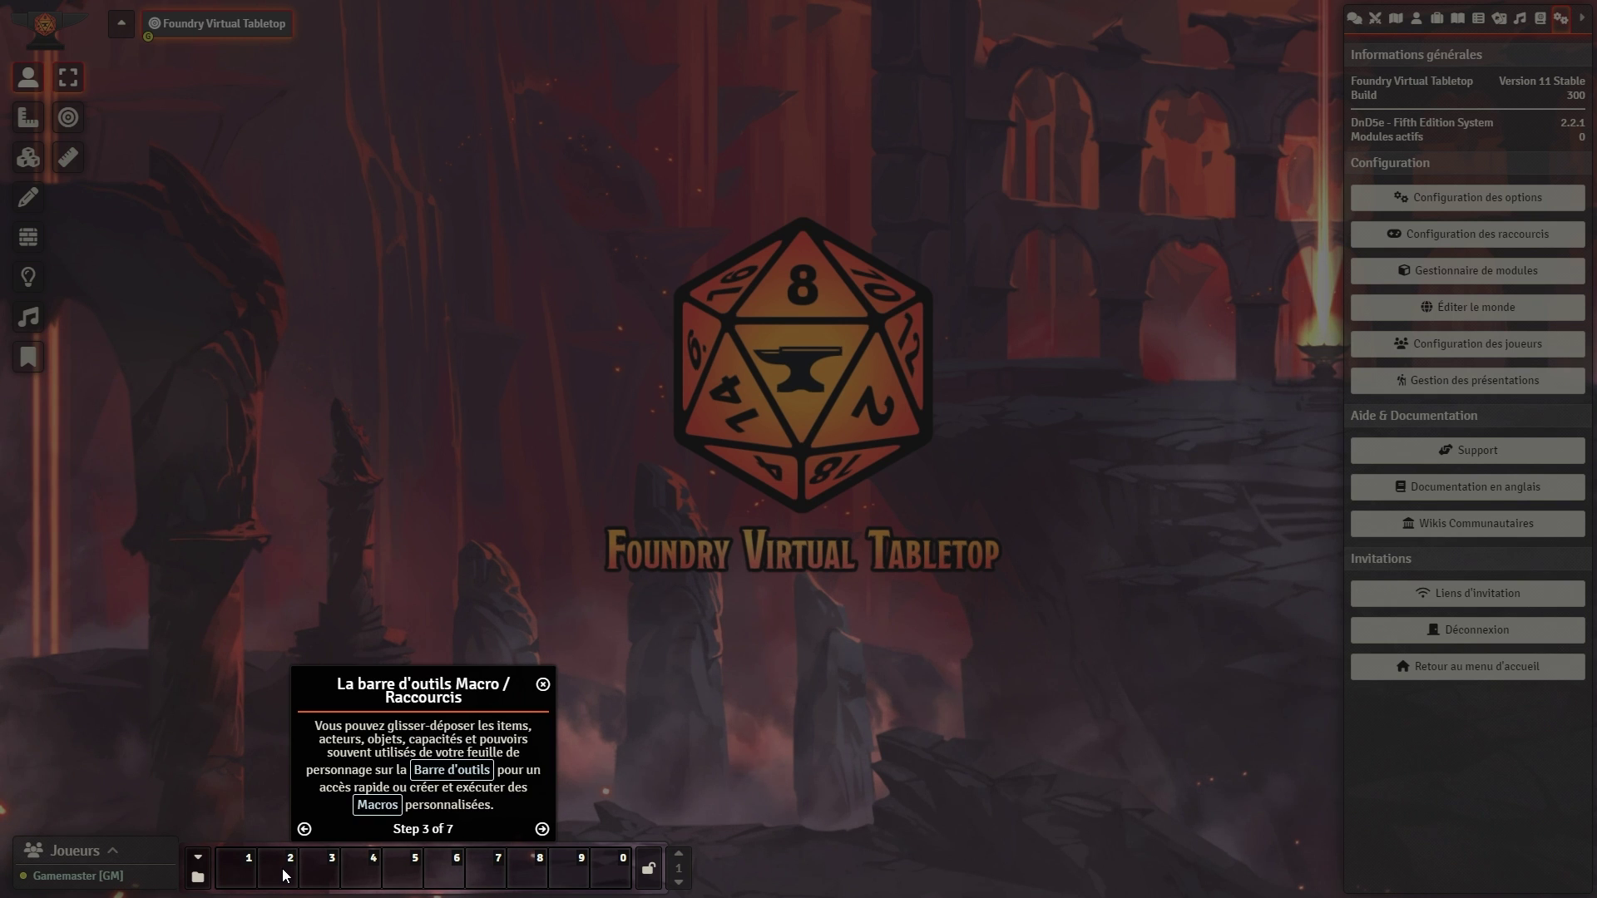
{"action": "left_click", "coordinate": [542, 829]}
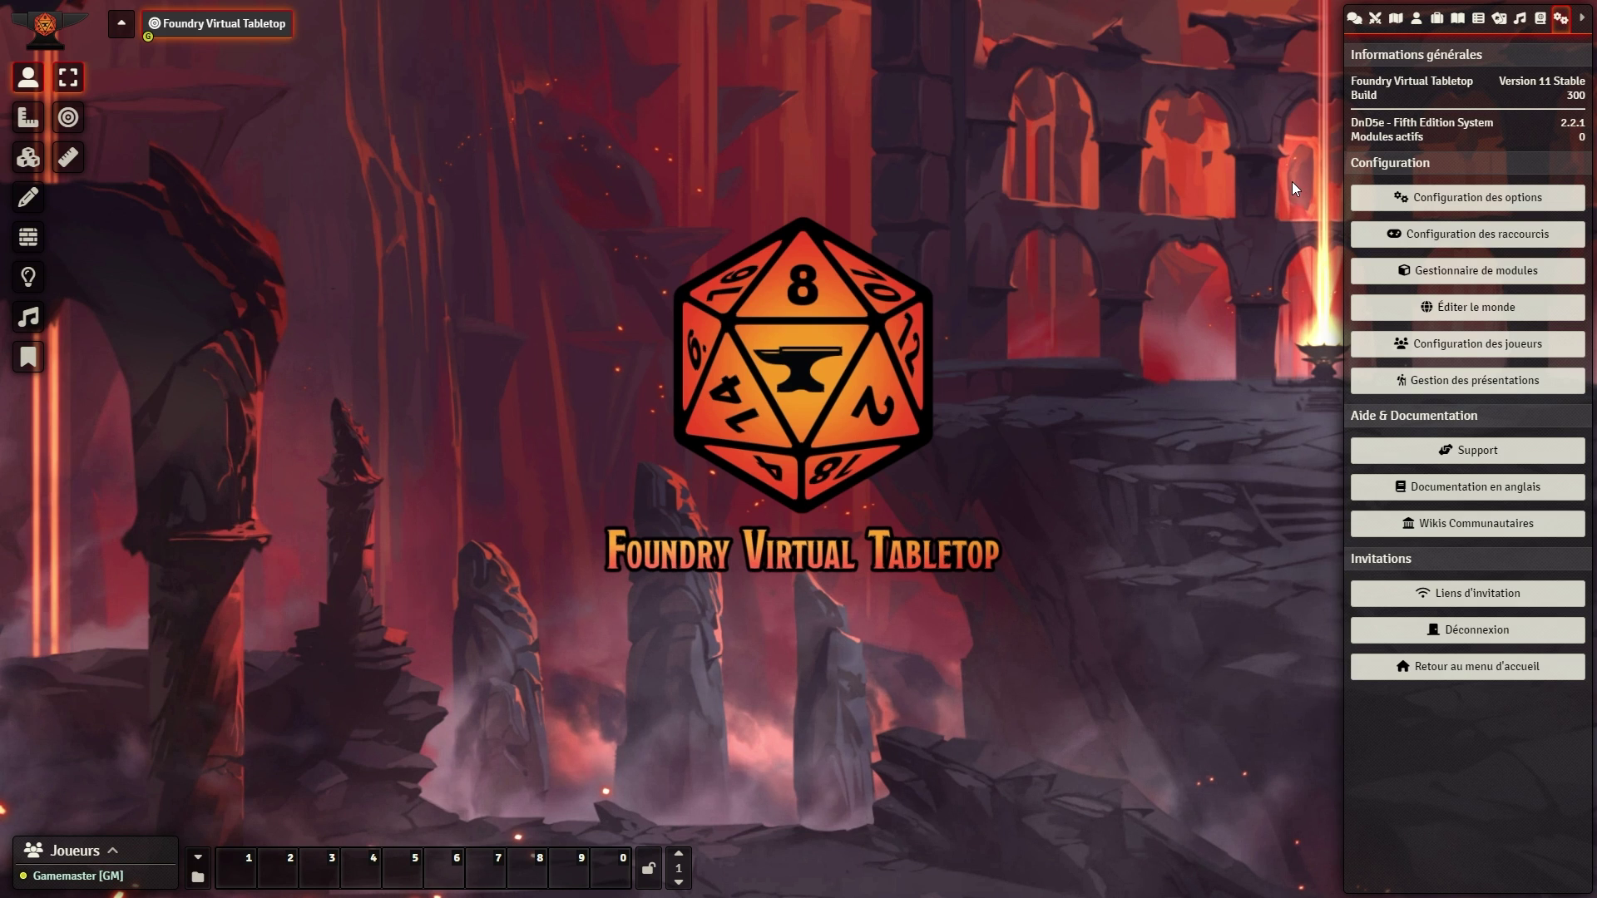
Step: Review the getting-started chat messages and look through the Core options in the game options configuration
{"action": "left_click", "coordinate": [1354, 17]}
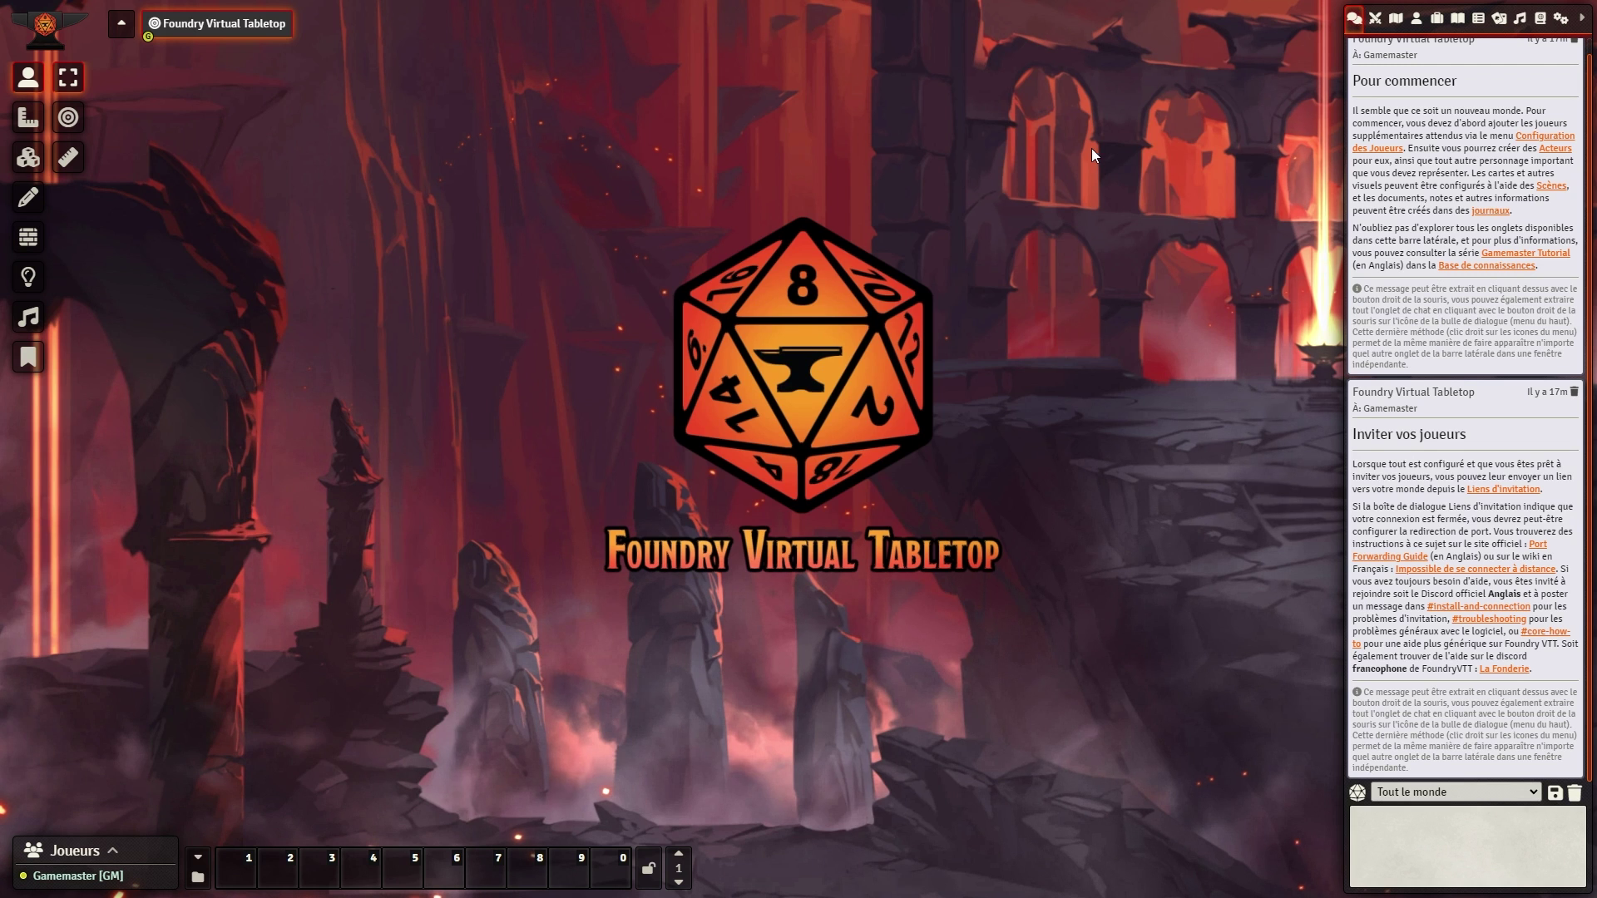
{"action": "left_click", "coordinate": [1560, 20]}
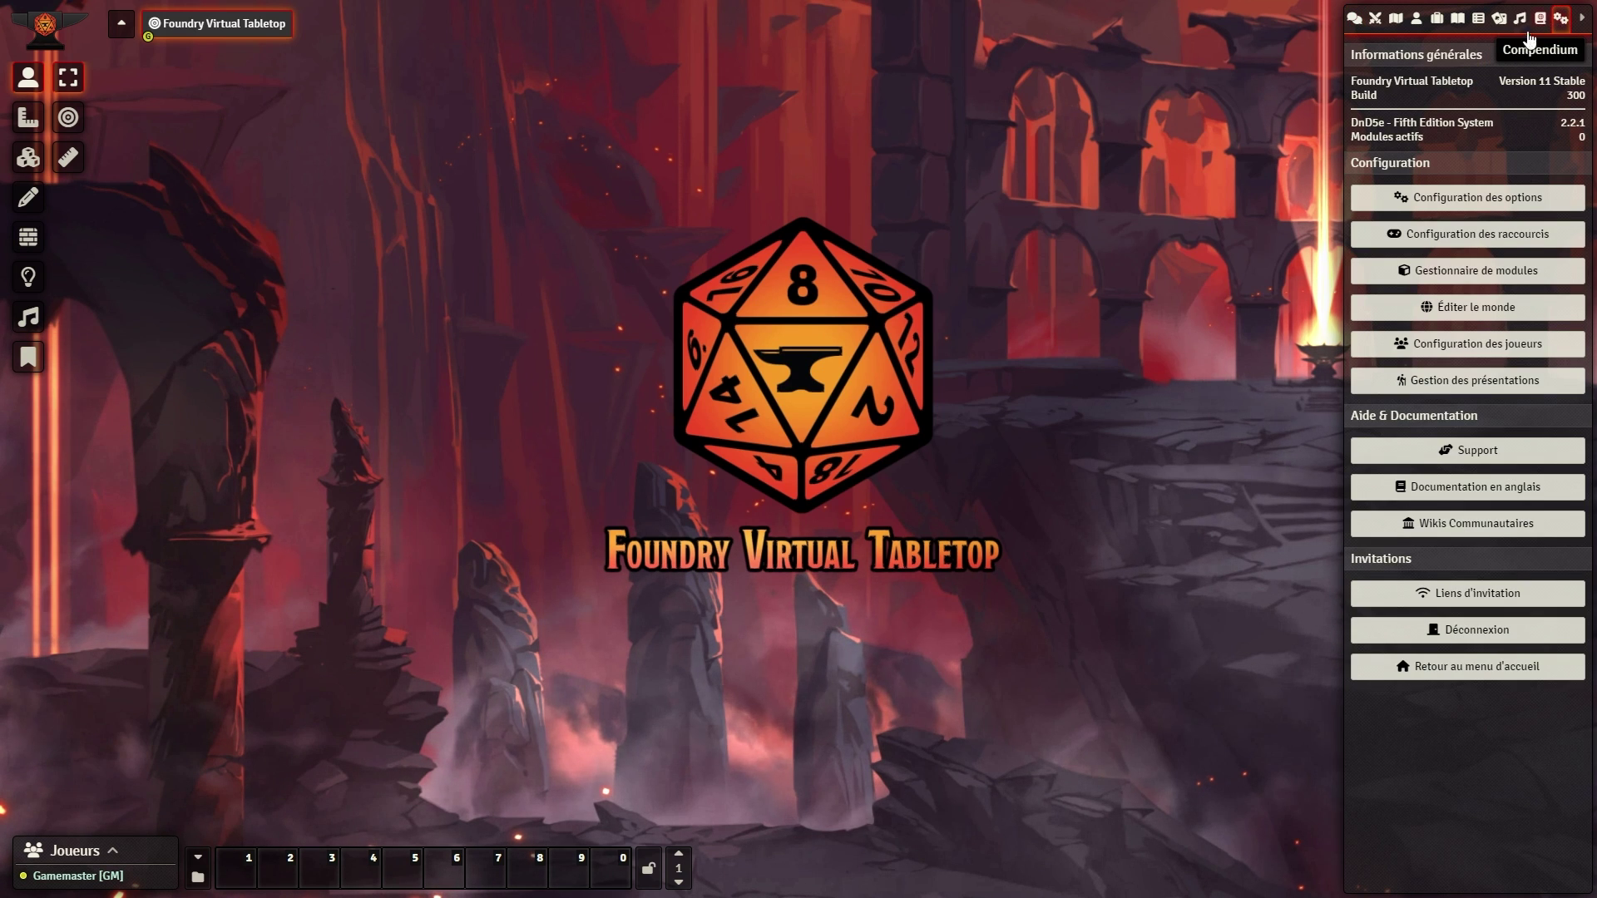
{"action": "left_click", "coordinate": [1466, 205]}
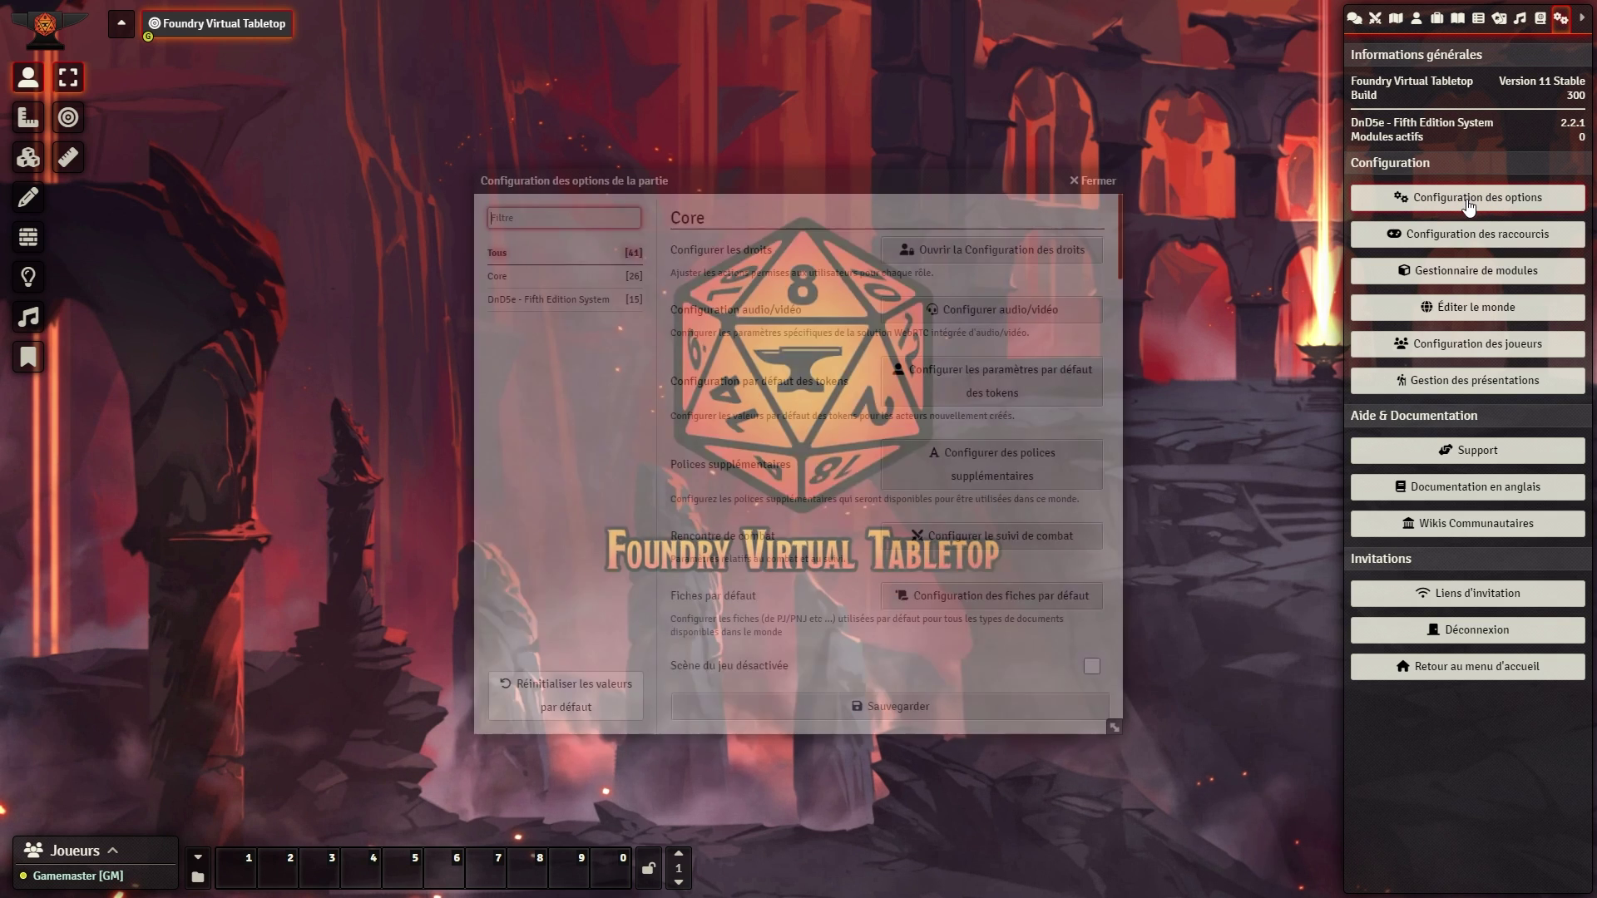
{"action": "scroll", "coordinate": [812, 371], "scroll_direction": "down", "scroll_amount": 7}
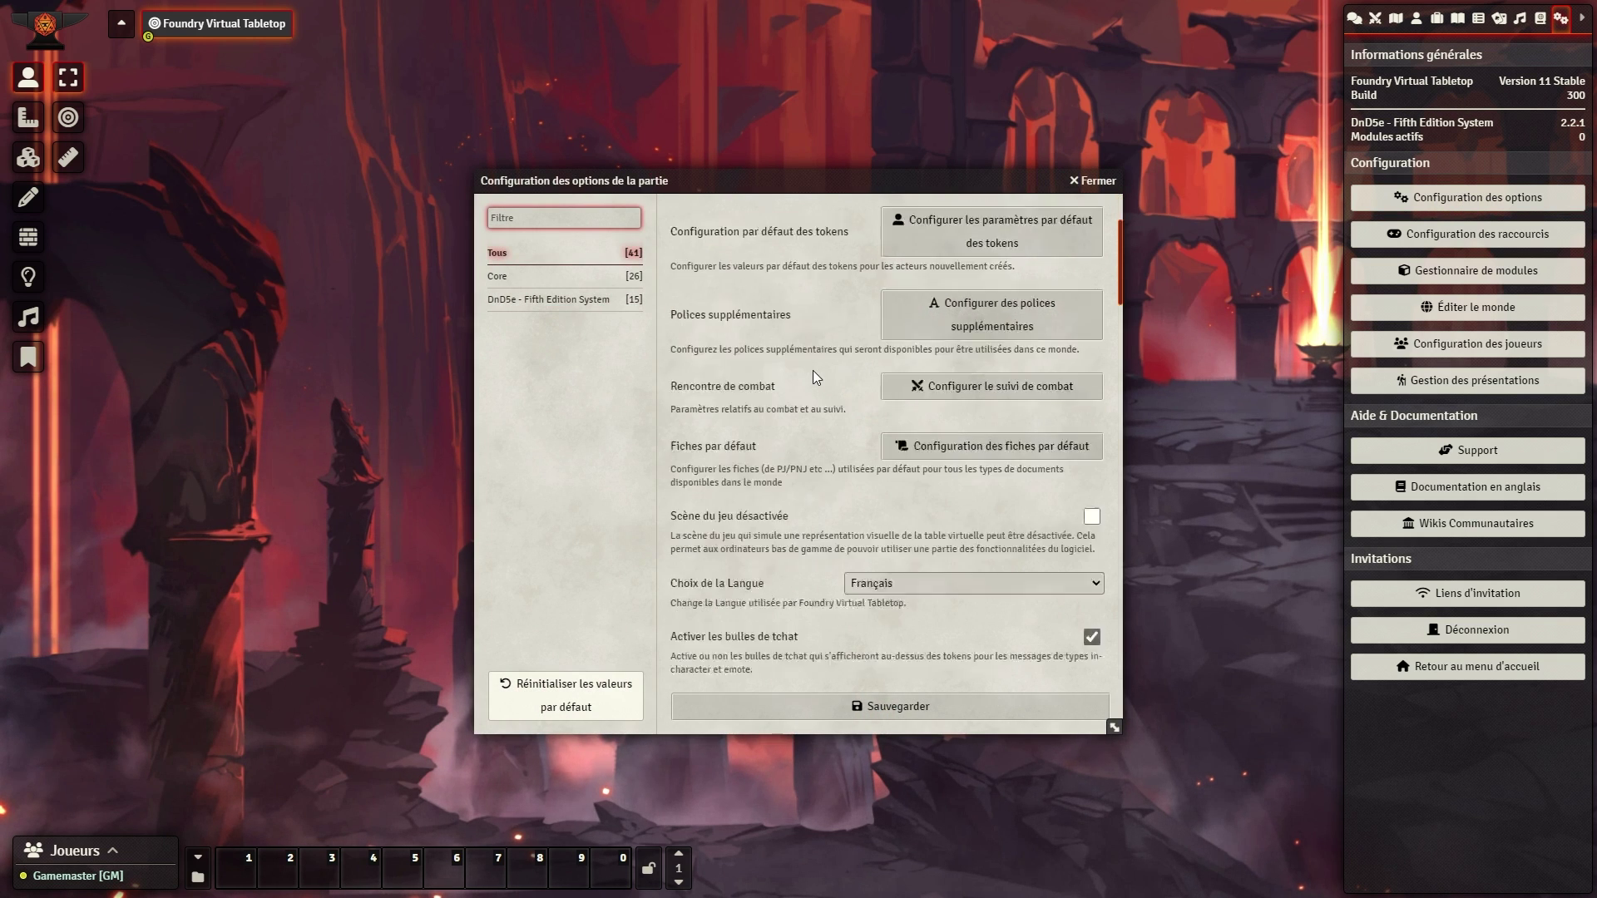
{"action": "scroll", "coordinate": [811, 374], "scroll_direction": "down", "scroll_amount": 6}
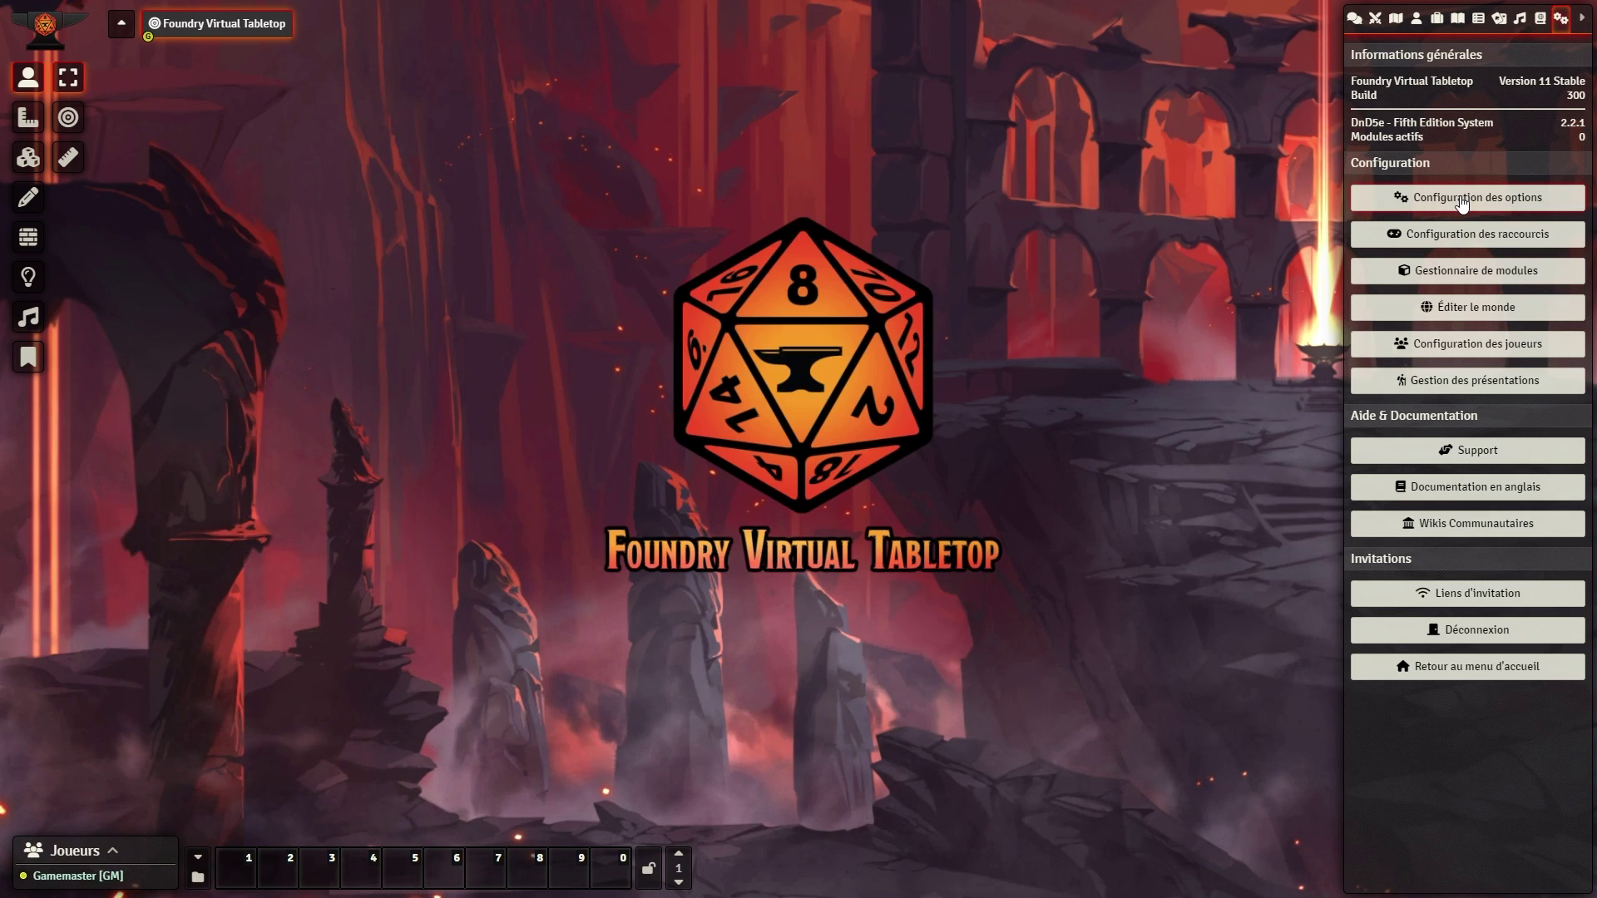
{"action": "left_click", "coordinate": [1462, 203]}
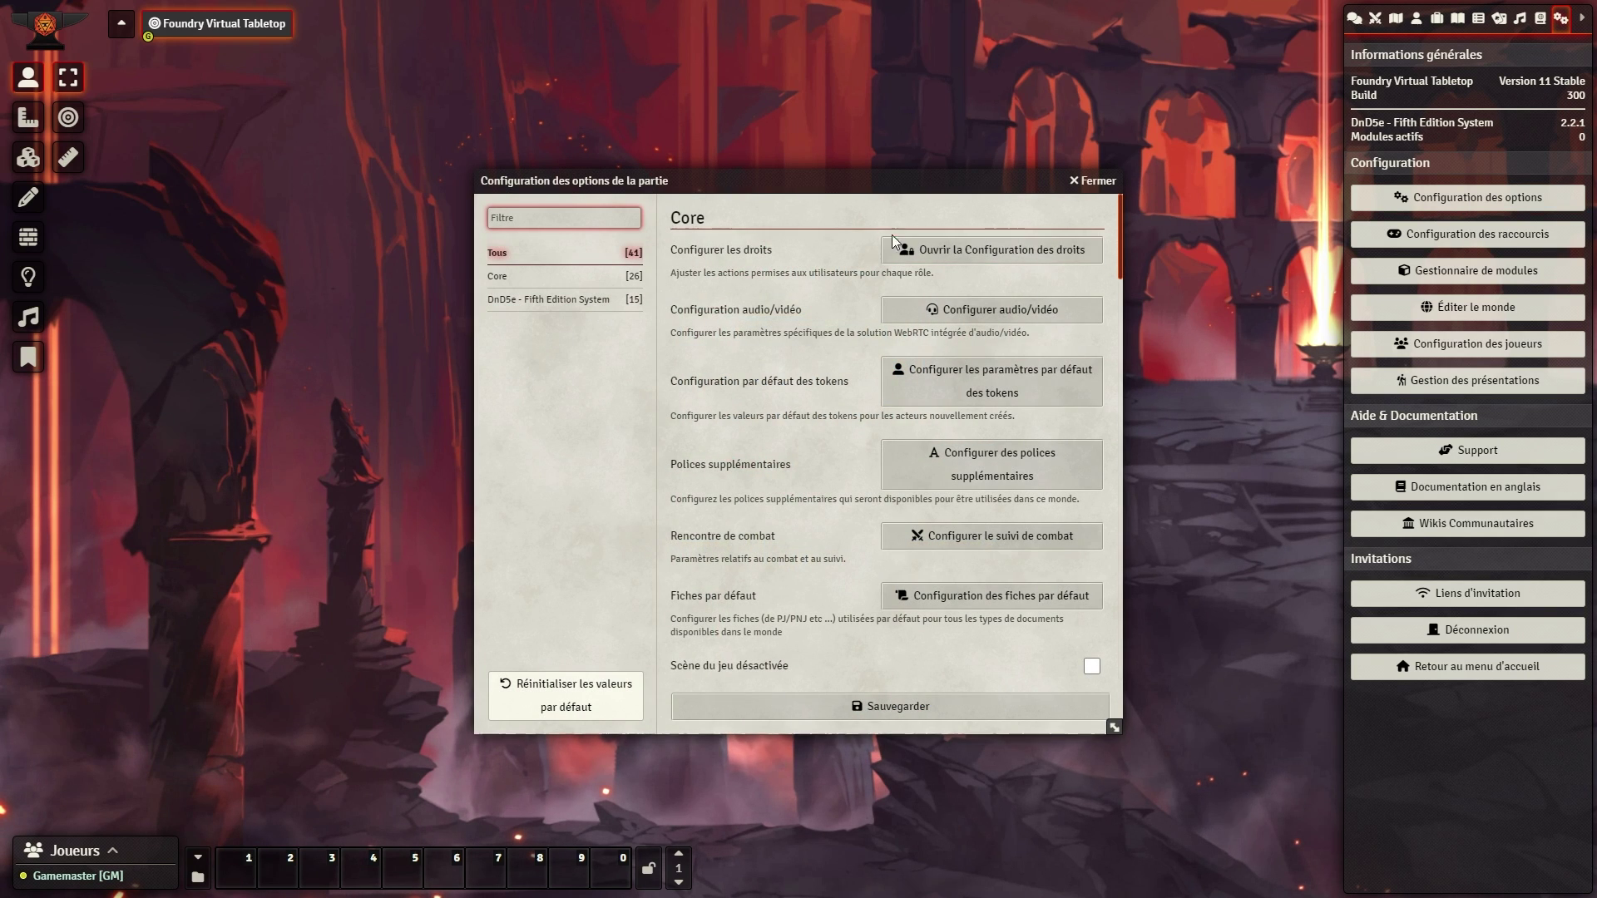
{"action": "scroll", "coordinate": [895, 300], "scroll_direction": "down", "scroll_amount": 3}
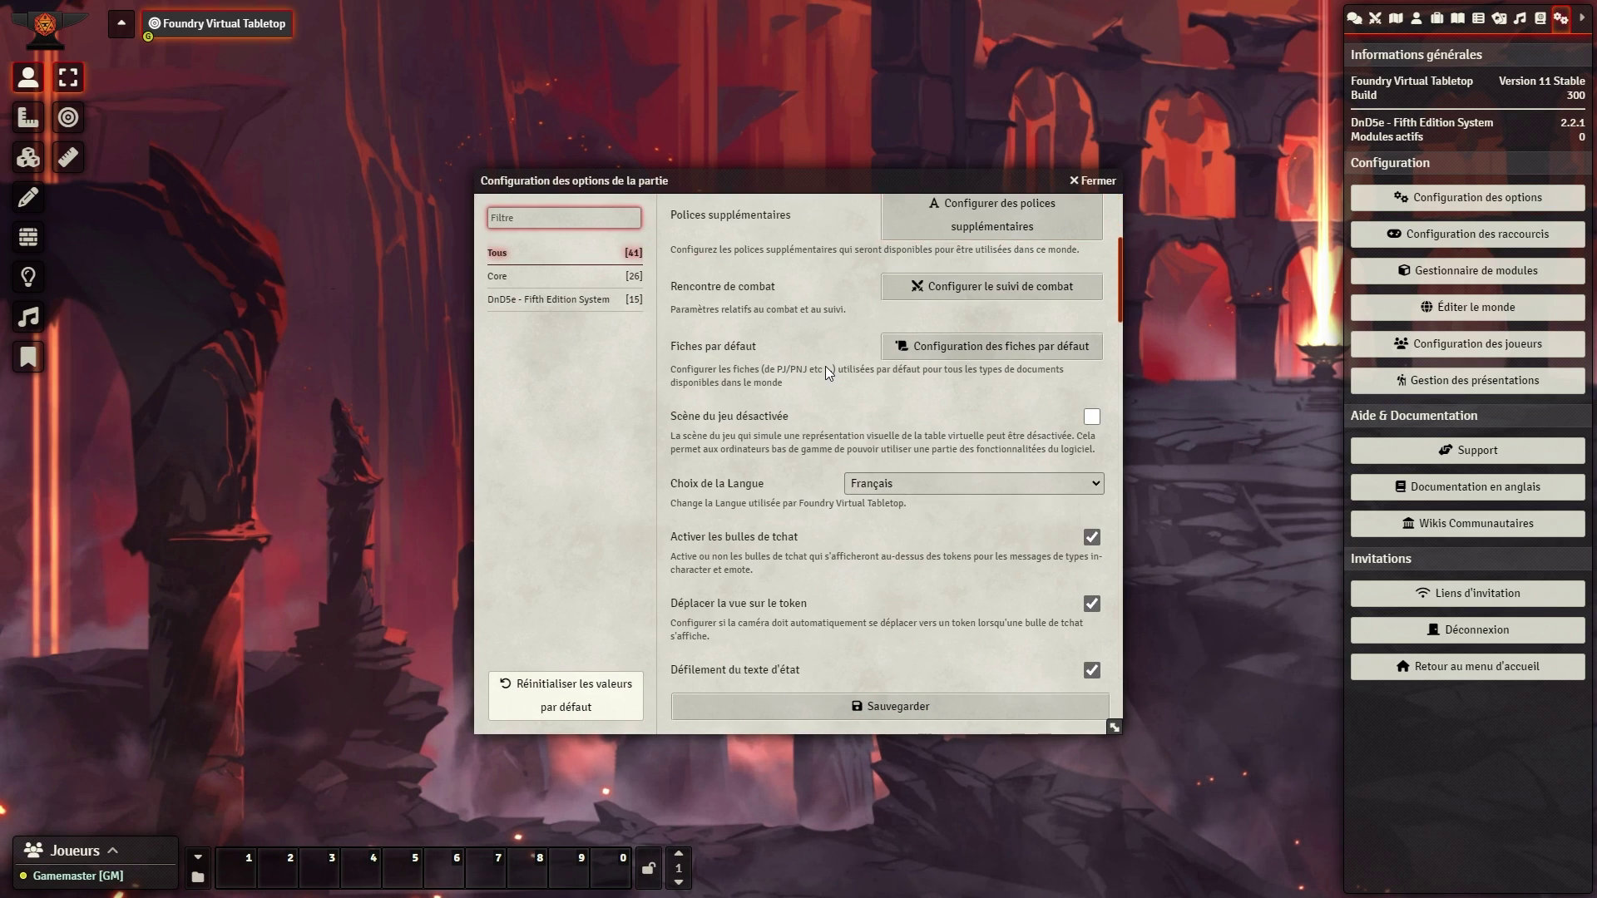
{"action": "scroll", "coordinate": [832, 362], "scroll_direction": "up", "scroll_amount": 3}
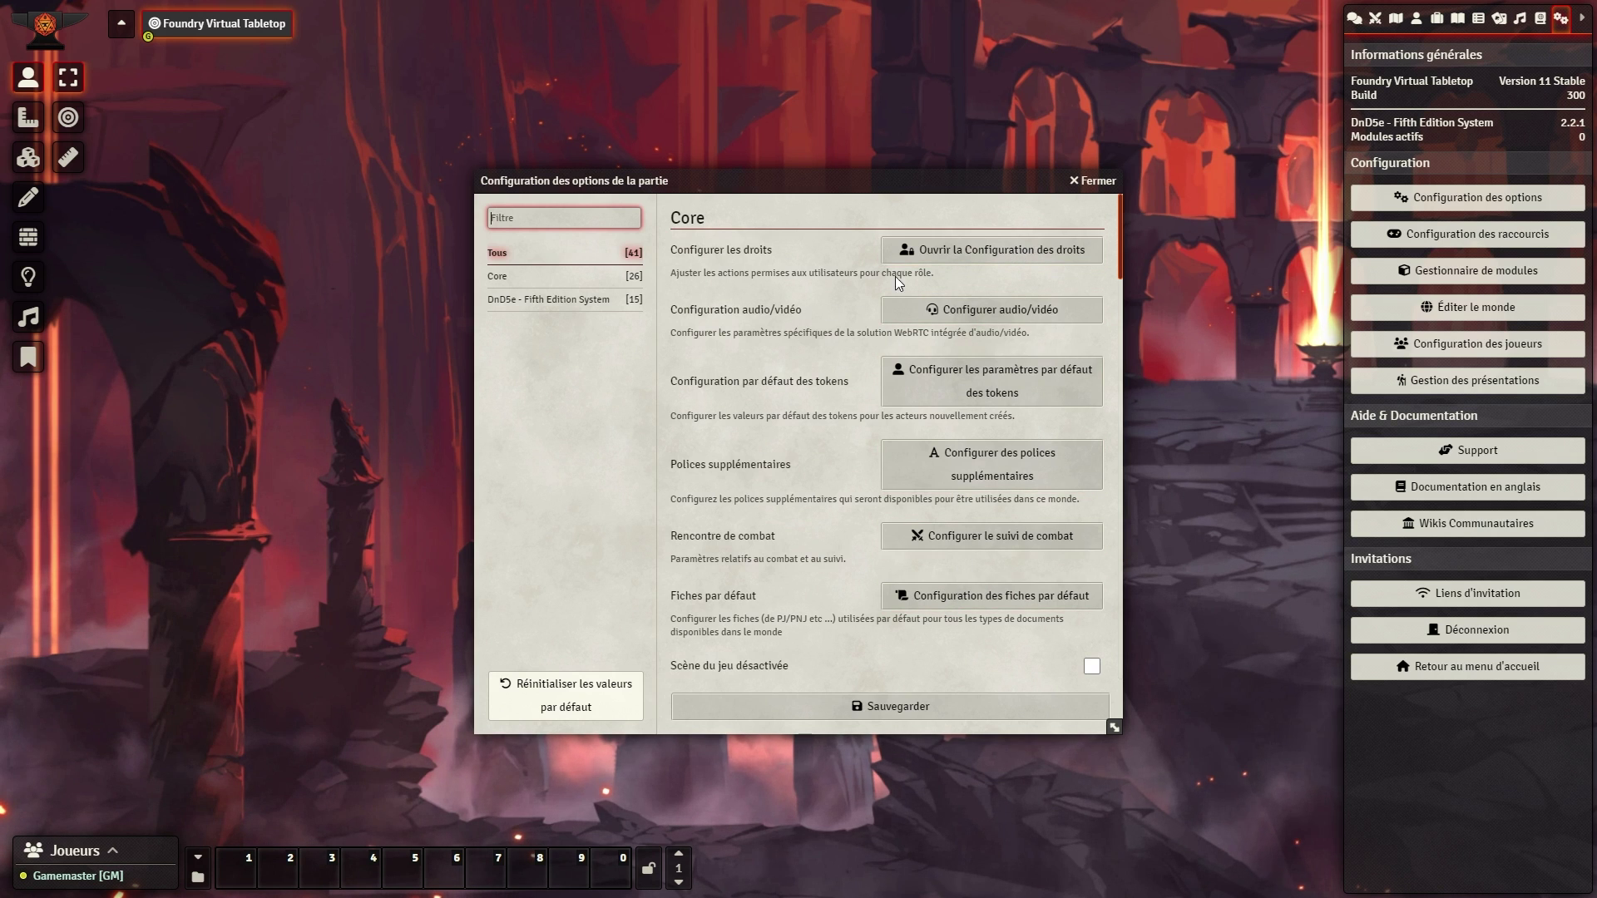
{"action": "left_click", "coordinate": [1092, 181]}
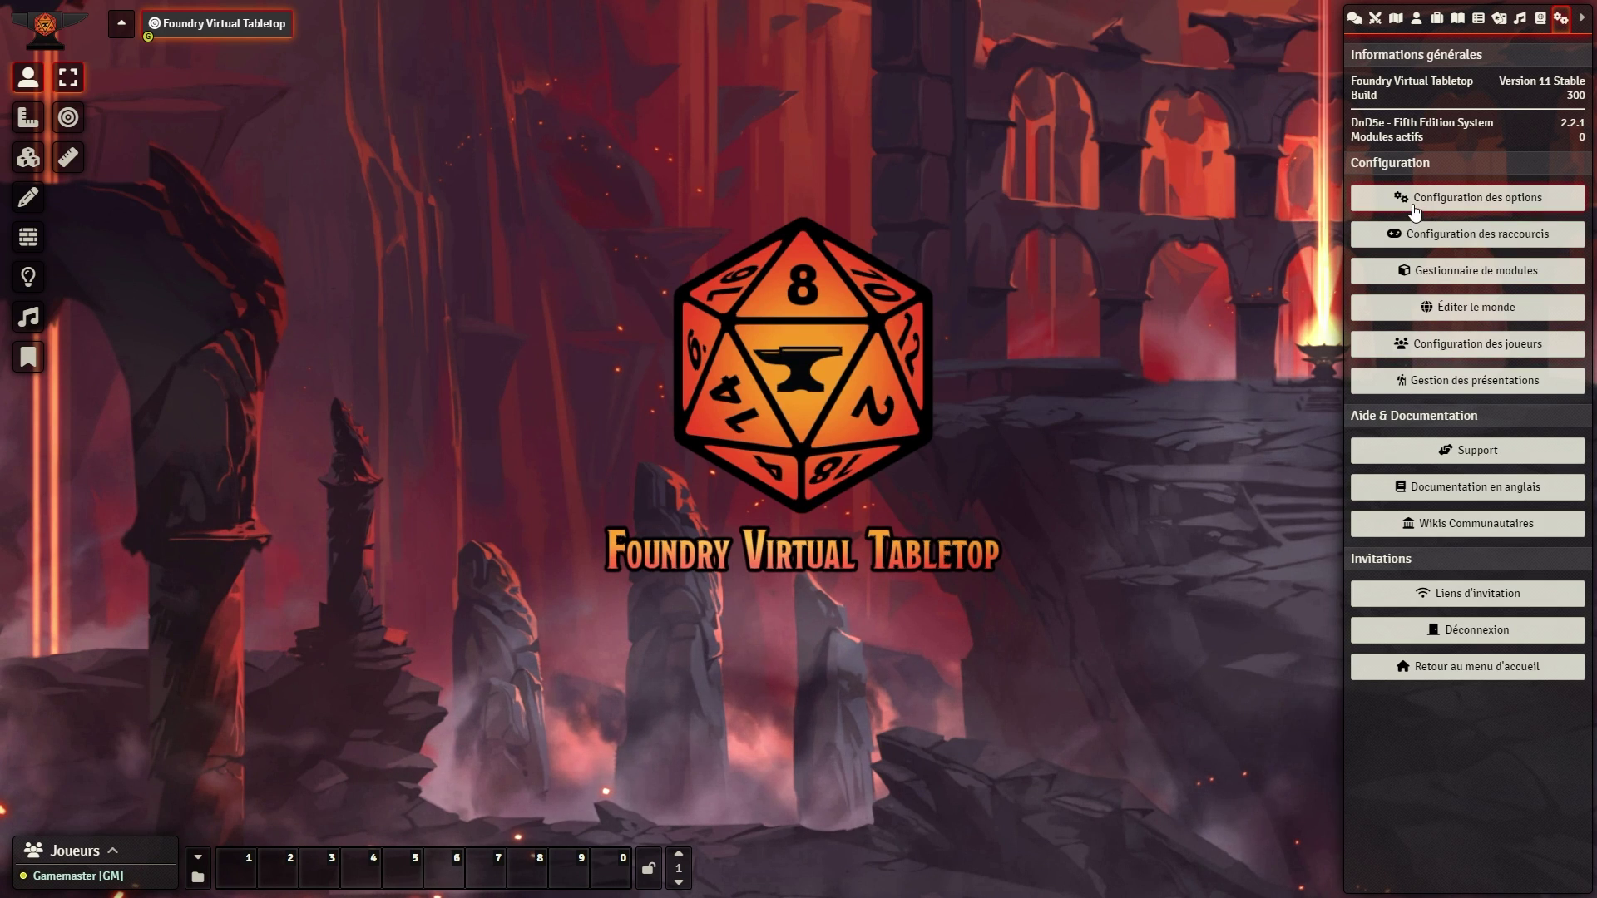
Step: Add a second player to the world in the player management and name it Joueur
{"action": "left_click", "coordinate": [1436, 347]}
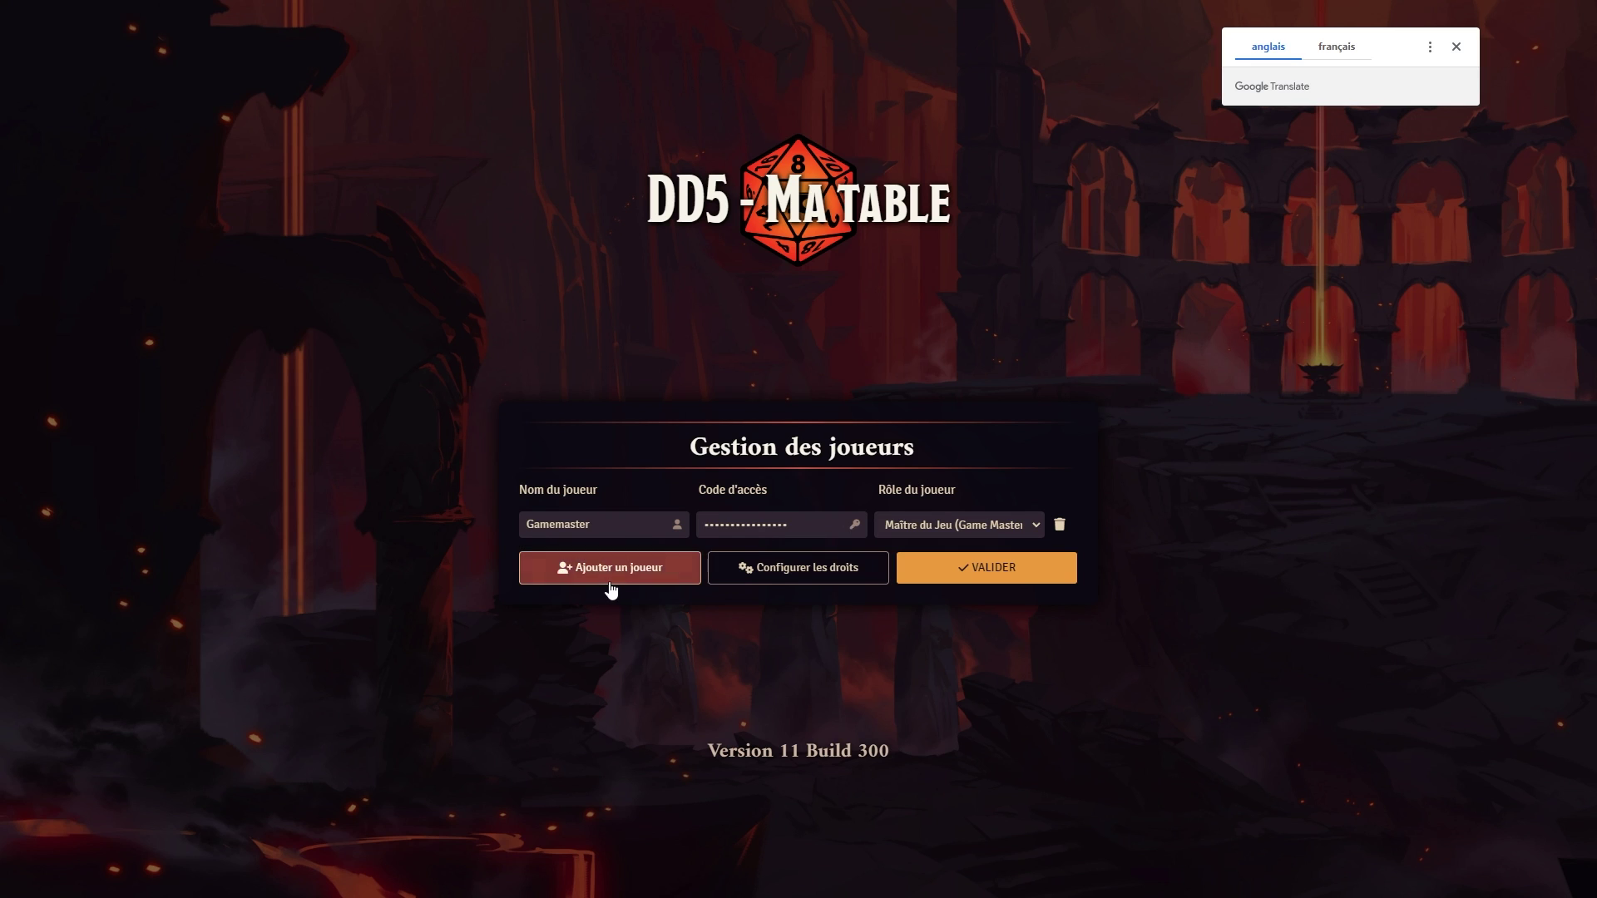
{"action": "left_click", "coordinate": [613, 585]}
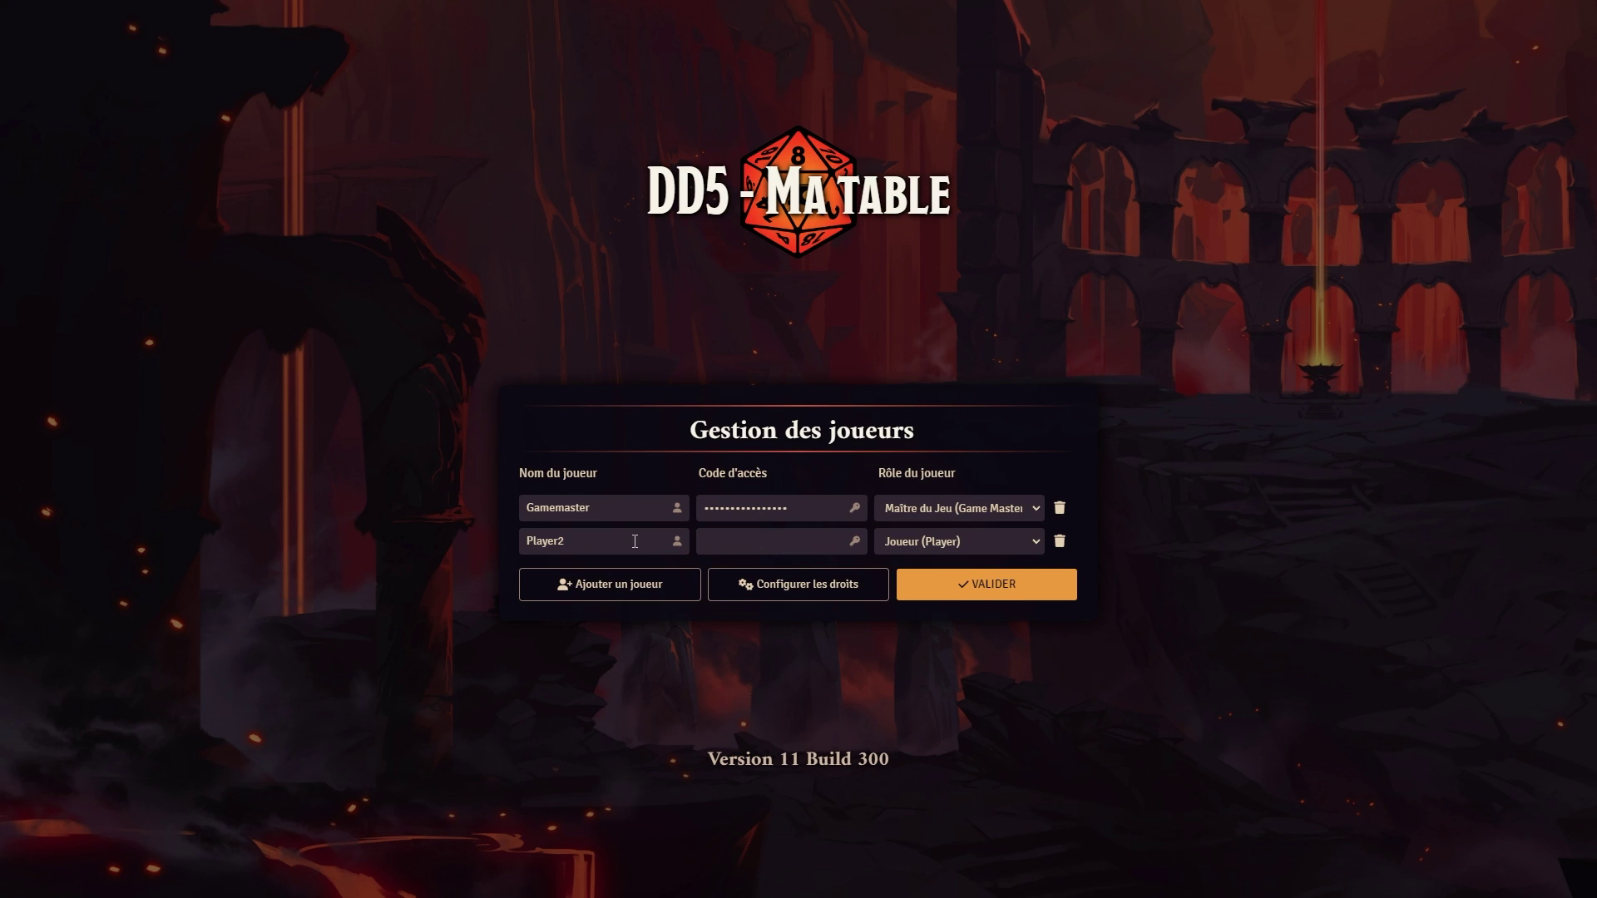
{"action": "left_click_drag", "start_coordinate": [635, 541], "coordinate": [494, 552]}
{"action": "type", "text": "Joueur"}
Step: Remove the Afficher le curseur de la souris permission from all four roles and save the rights configuration
{"action": "left_click", "coordinate": [764, 585]}
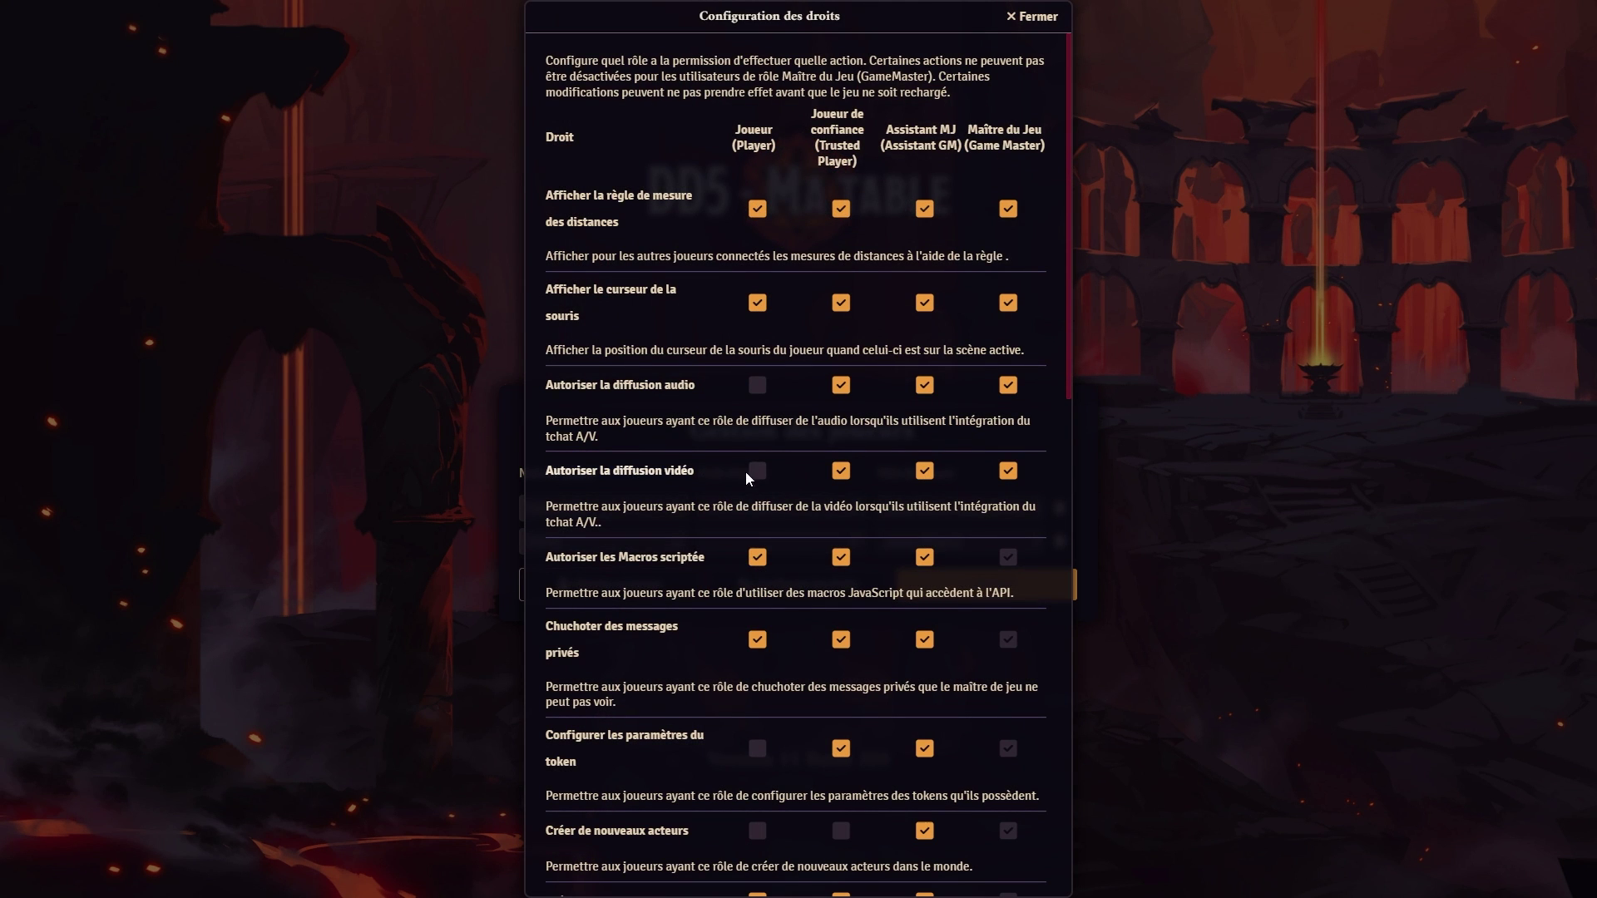
{"action": "left_click", "coordinate": [757, 303]}
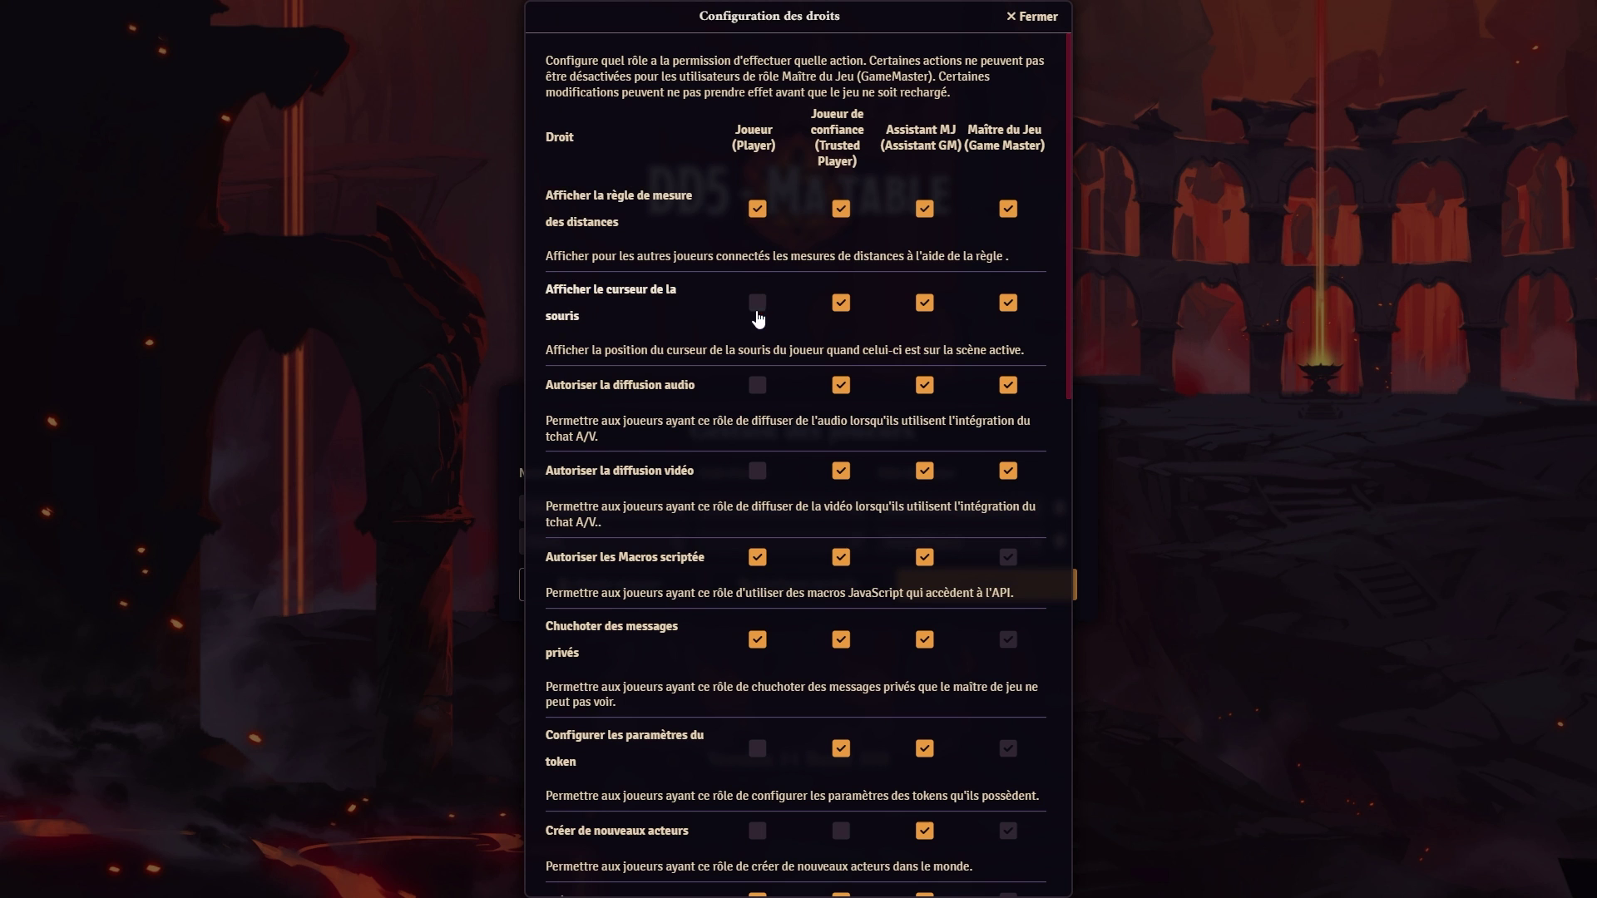
{"action": "left_click", "coordinate": [841, 304]}
{"action": "left_click", "coordinate": [925, 303]}
{"action": "left_click", "coordinate": [1008, 303]}
{"action": "scroll", "coordinate": [921, 396], "scroll_direction": "down", "scroll_amount": 15}
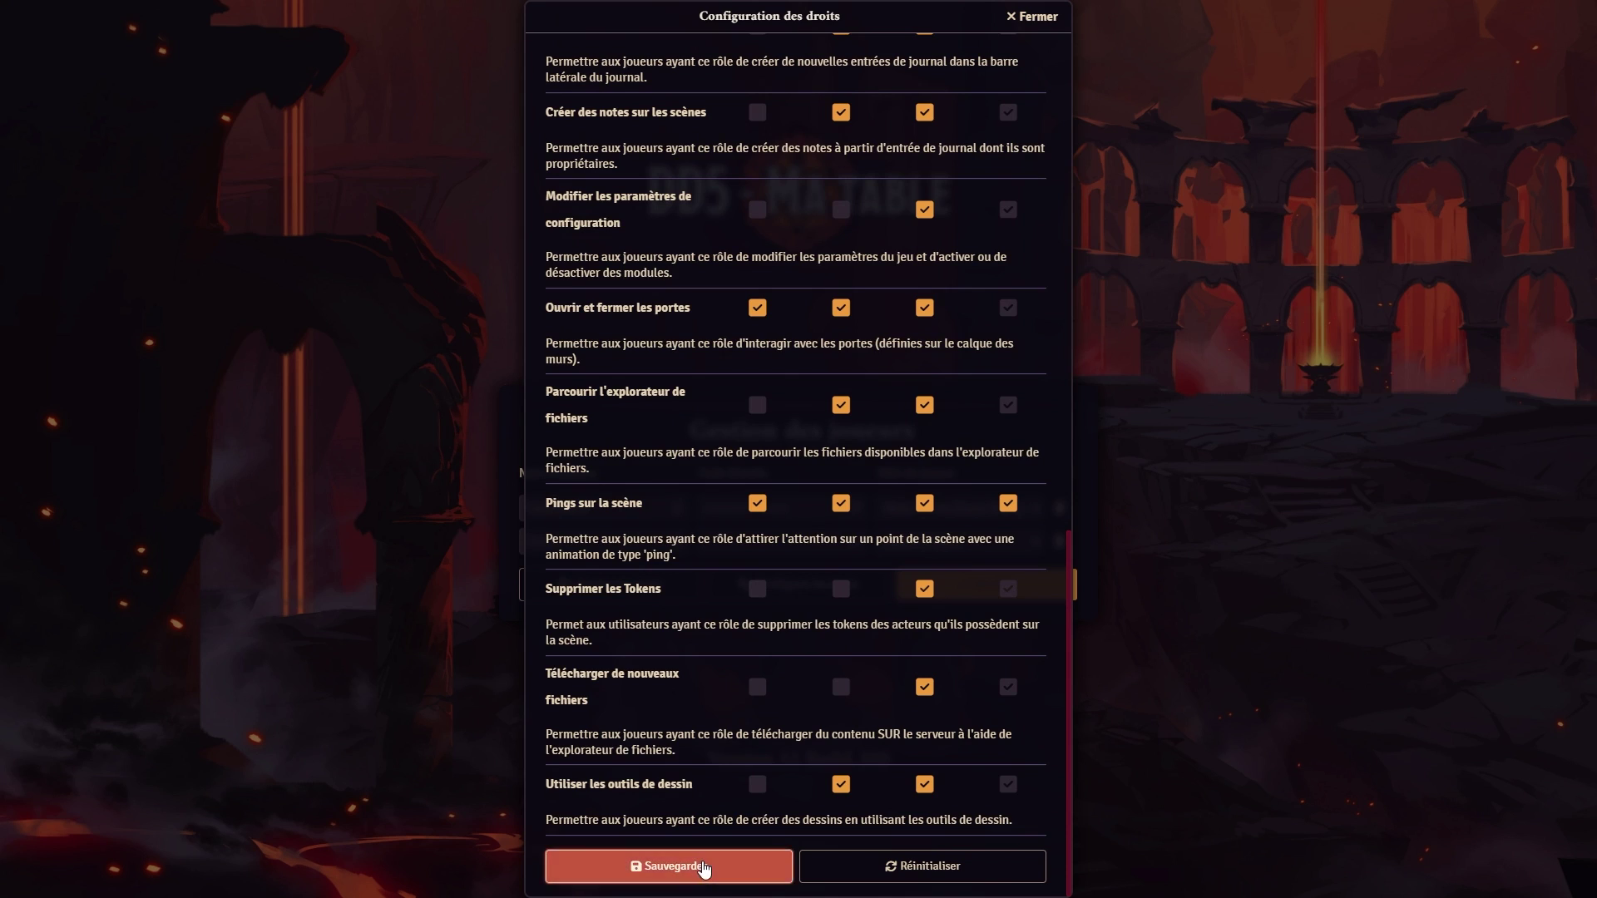
{"action": "left_click", "coordinate": [702, 866]}
Step: Validate the player management, return to the game, and unpause it
{"action": "left_click", "coordinate": [950, 589]}
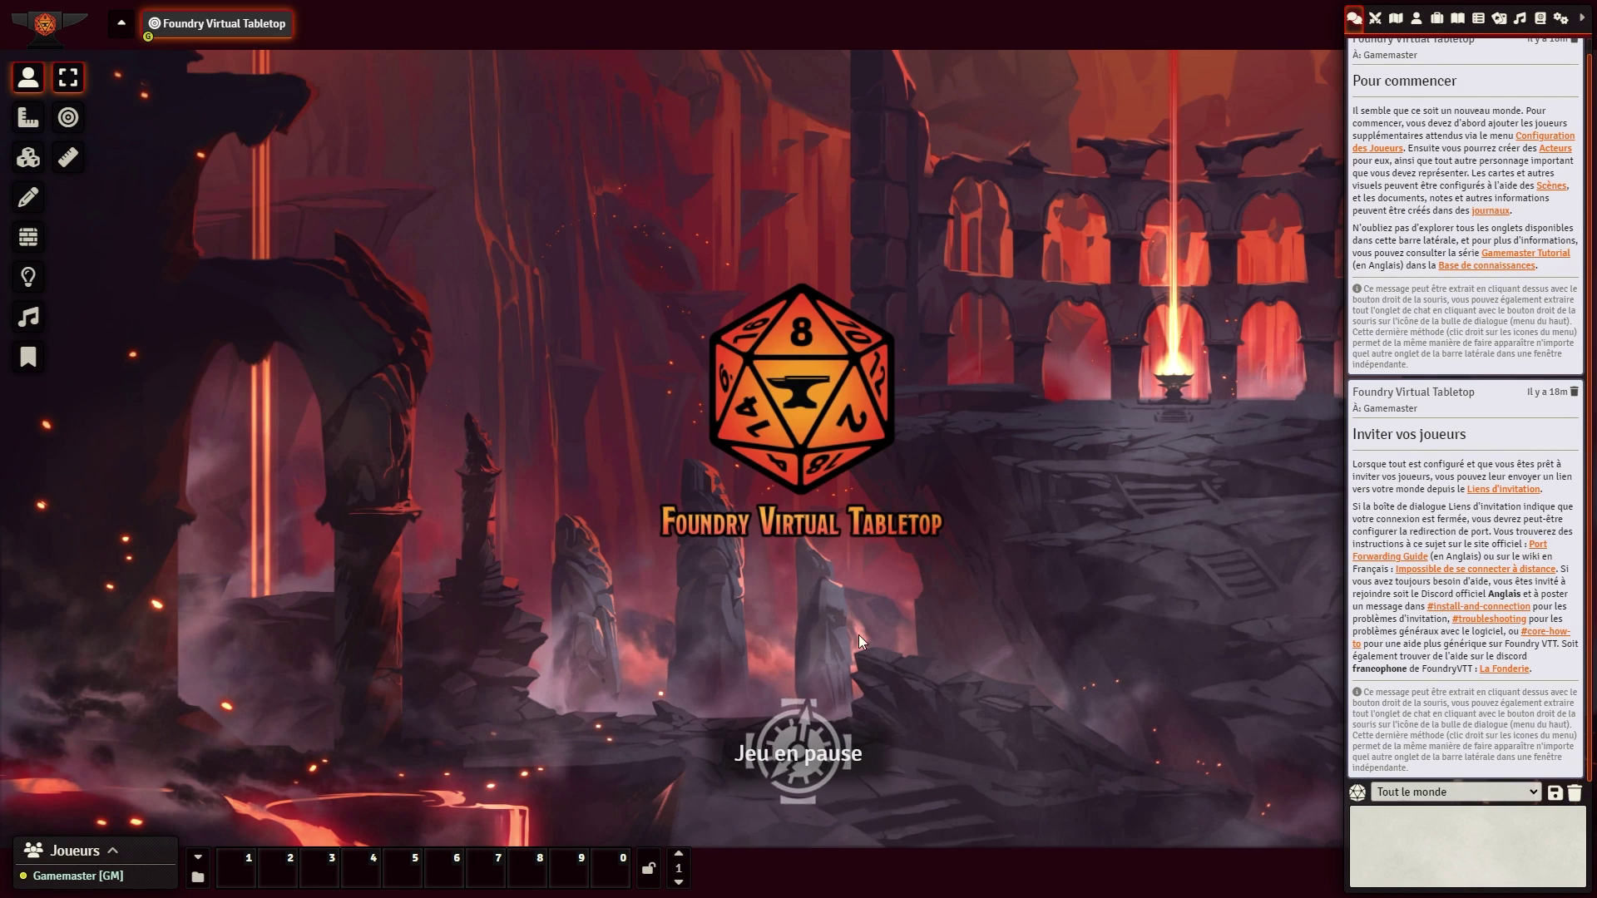
{"action": "key", "text": "space"}
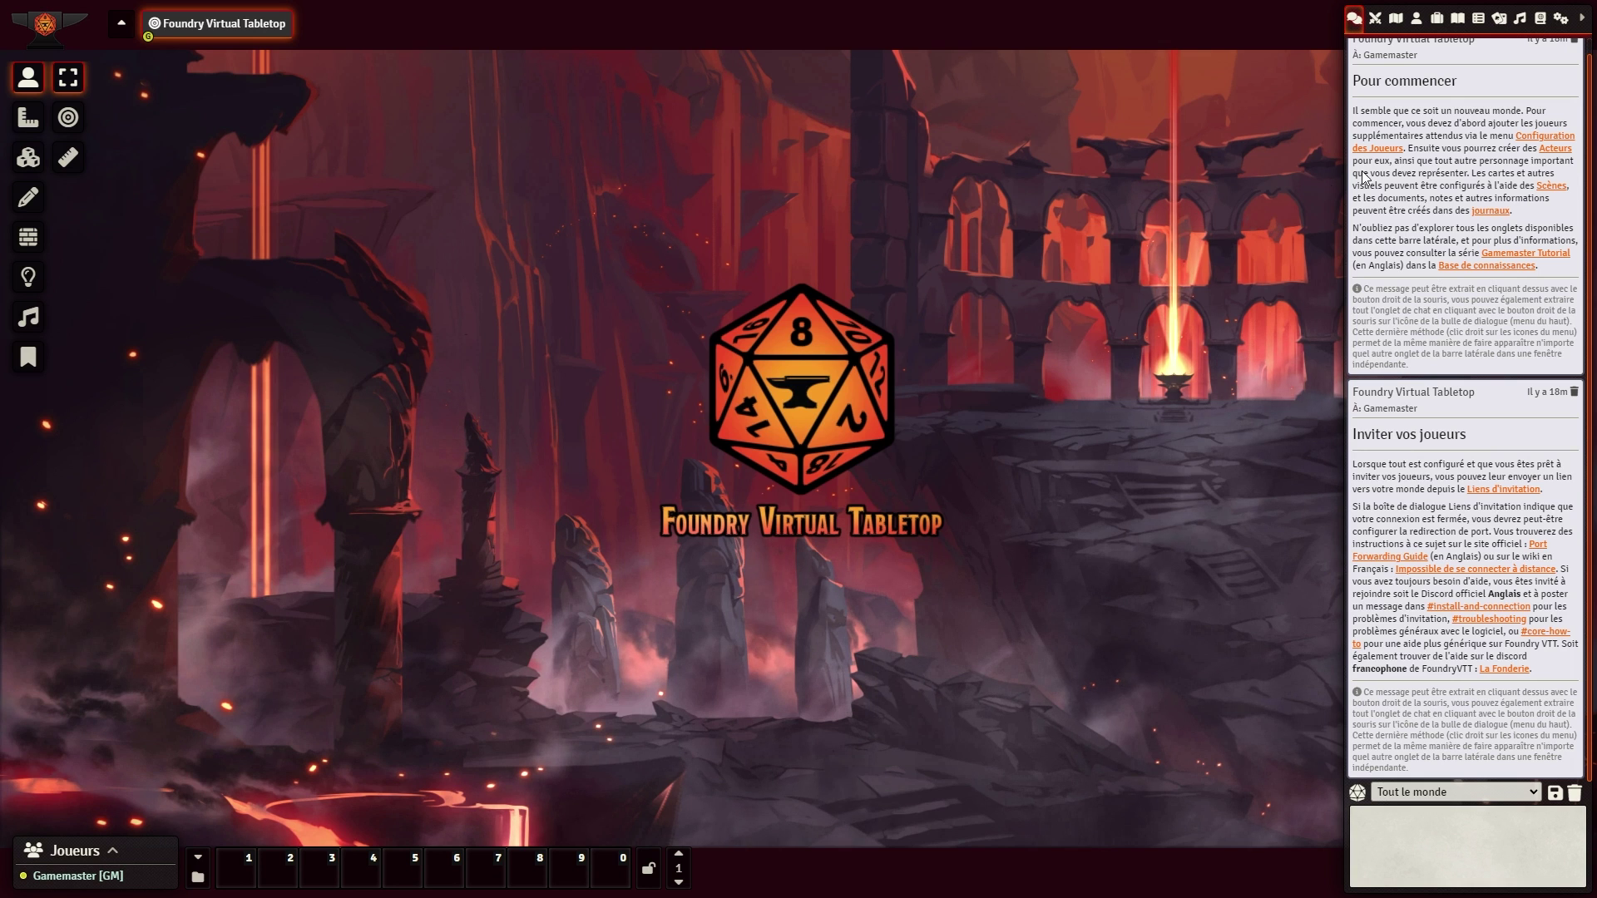
Step: Open the shortcut configuration and examine the first core Foundry shortcuts
{"action": "left_click", "coordinate": [1560, 20]}
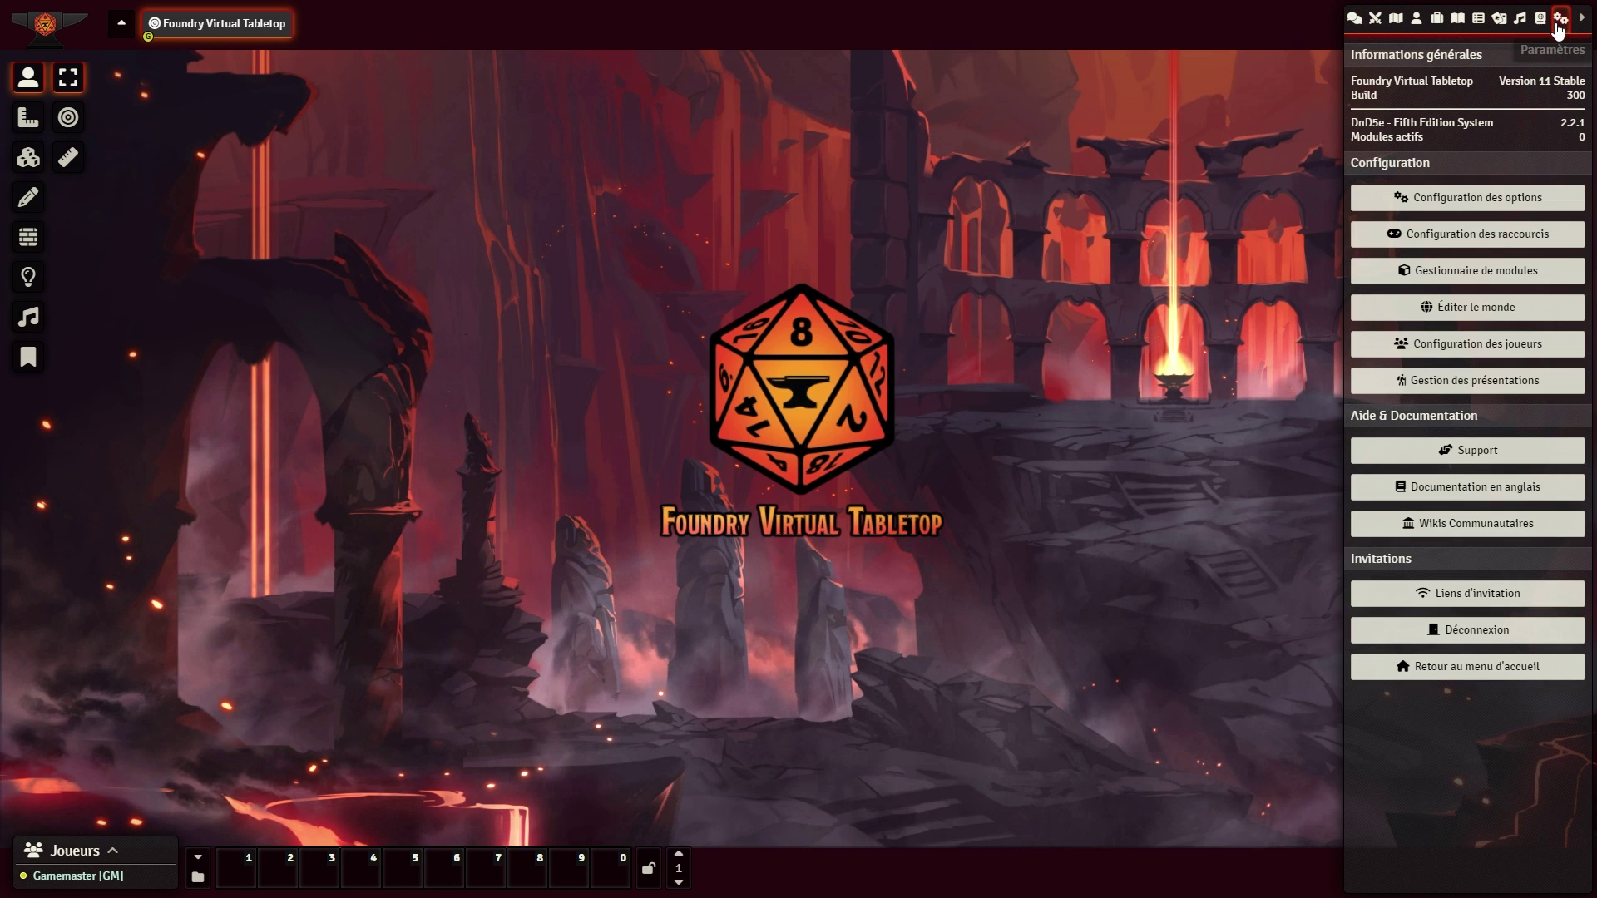
{"action": "left_click", "coordinate": [1457, 235]}
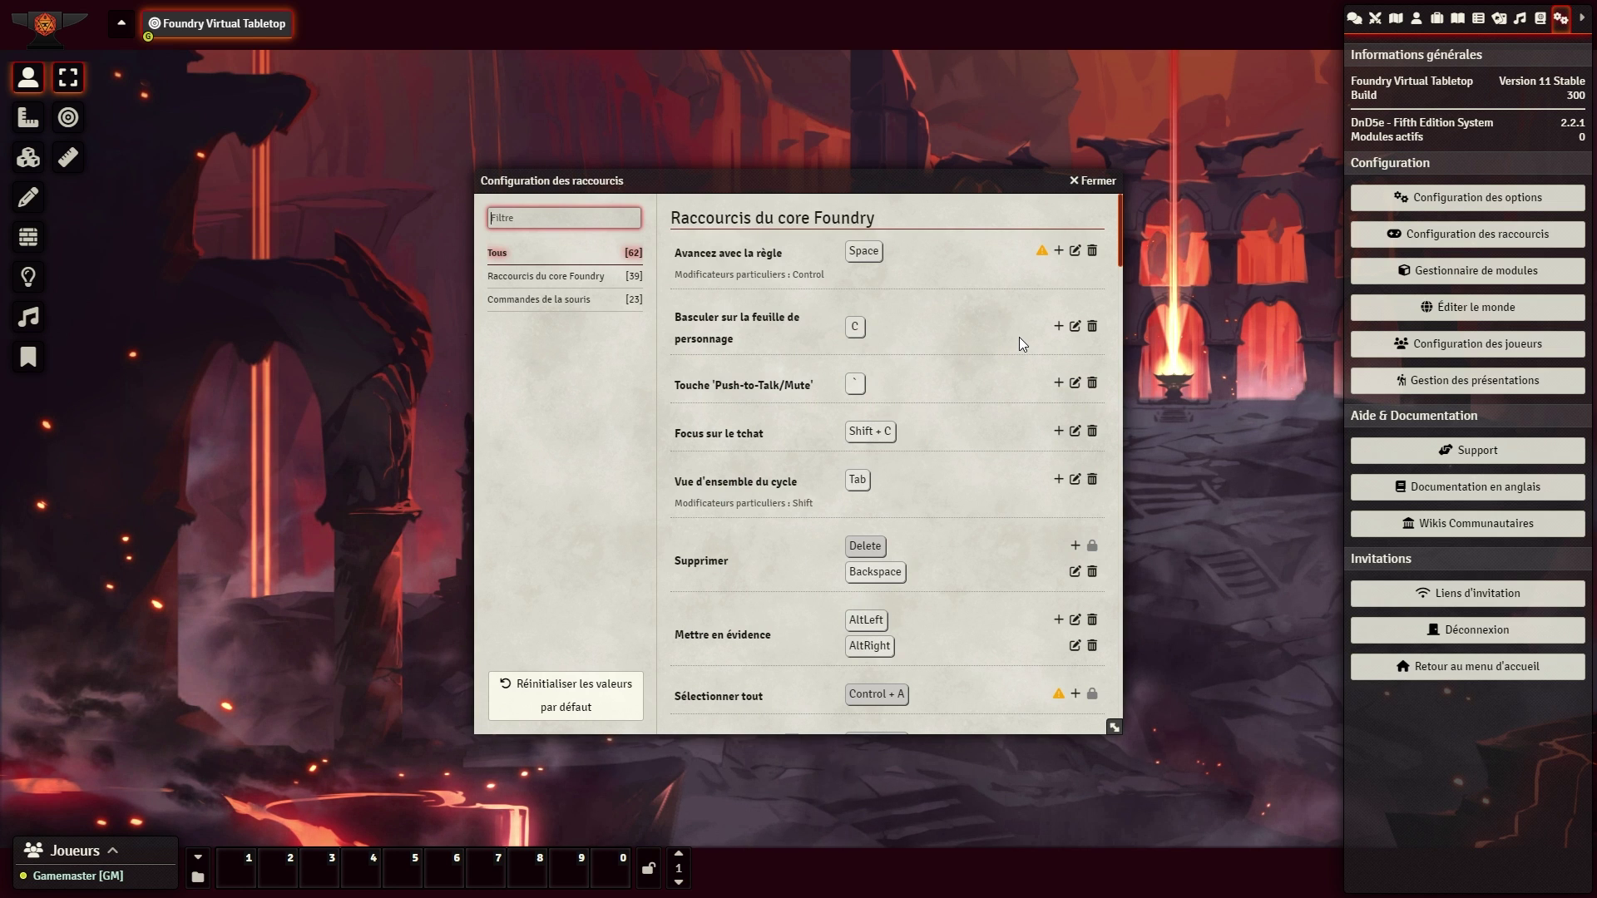
{"action": "scroll", "coordinate": [1018, 337], "scroll_direction": "down", "scroll_amount": 2}
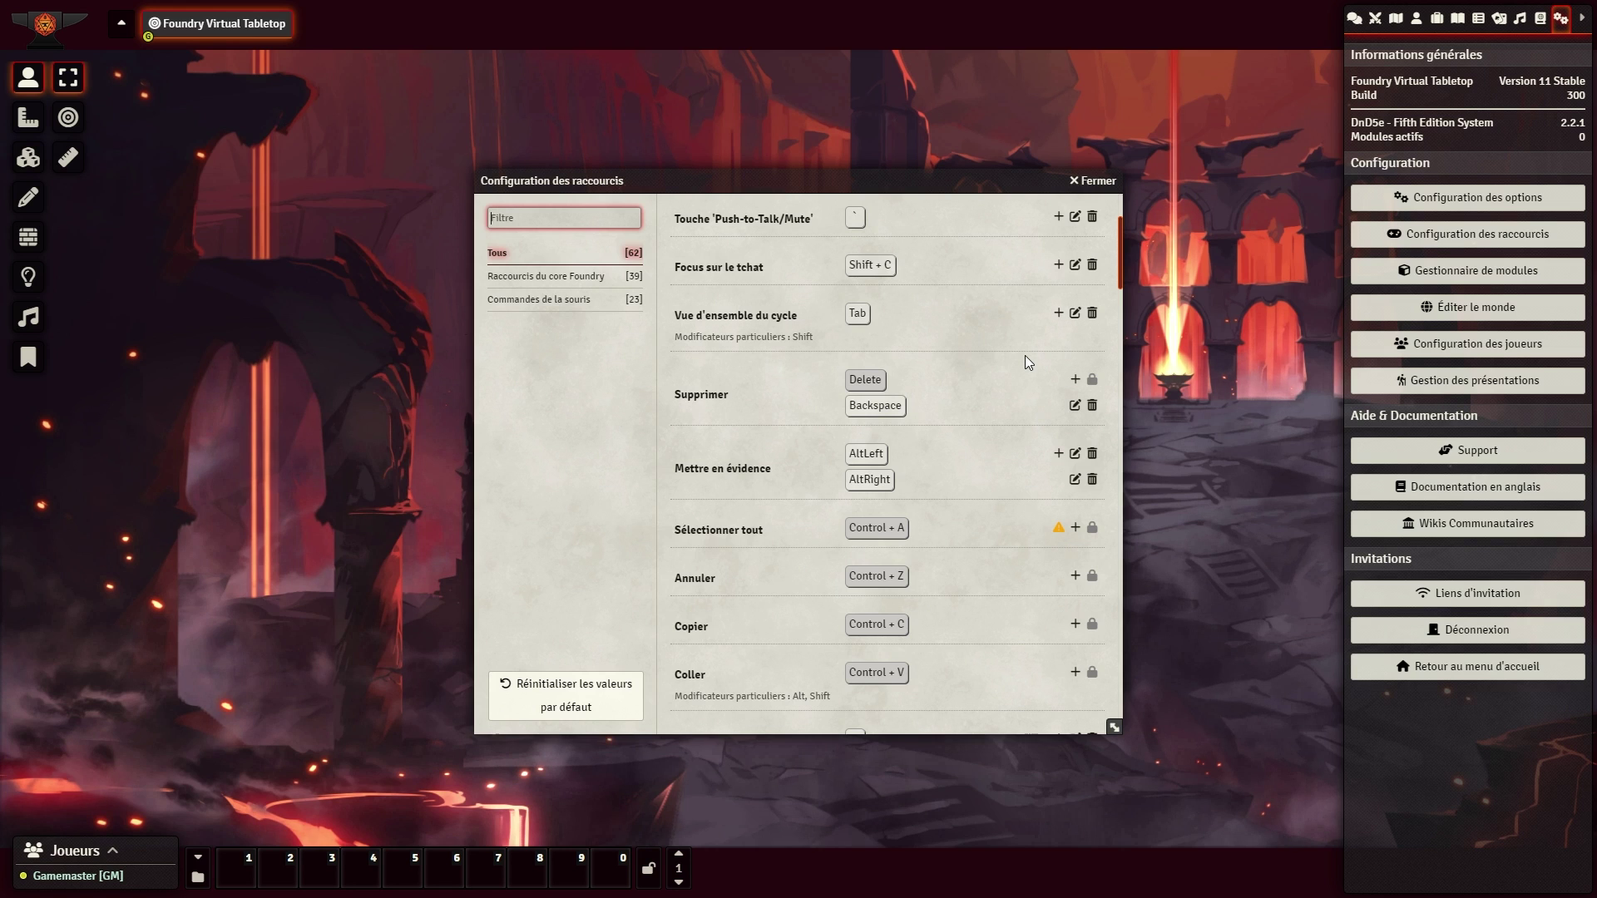
{"action": "scroll", "coordinate": [1025, 356], "scroll_direction": "down", "scroll_amount": 4}
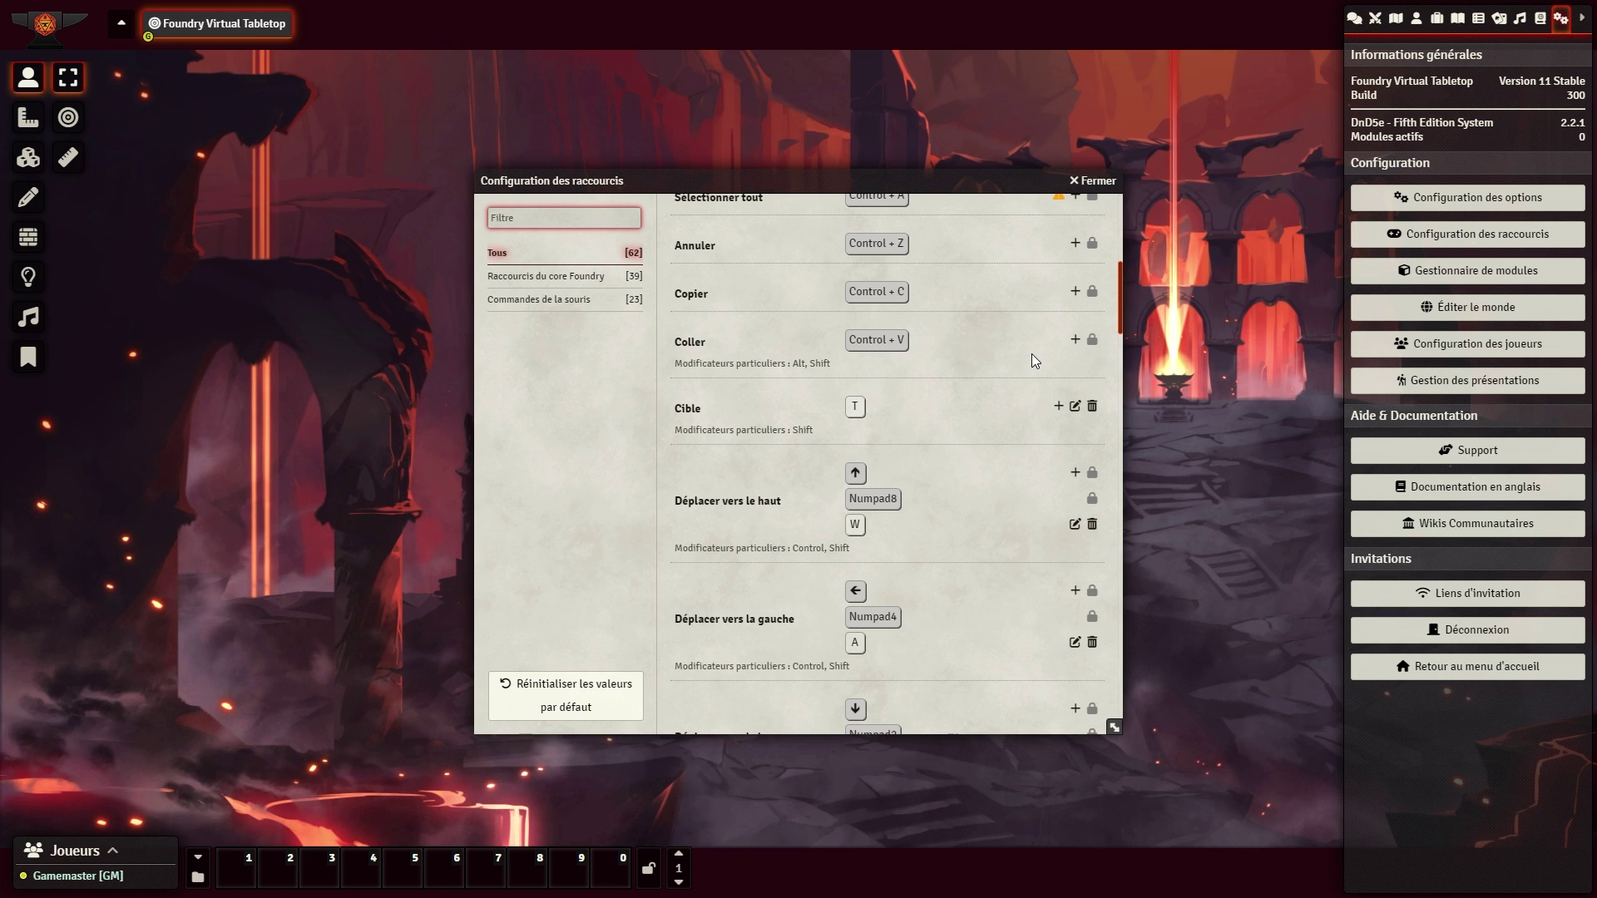
Step: Try adding a Control + 1 binding to Déplacer vers le haut, and delete the new binding
{"action": "left_click", "coordinate": [1090, 472]}
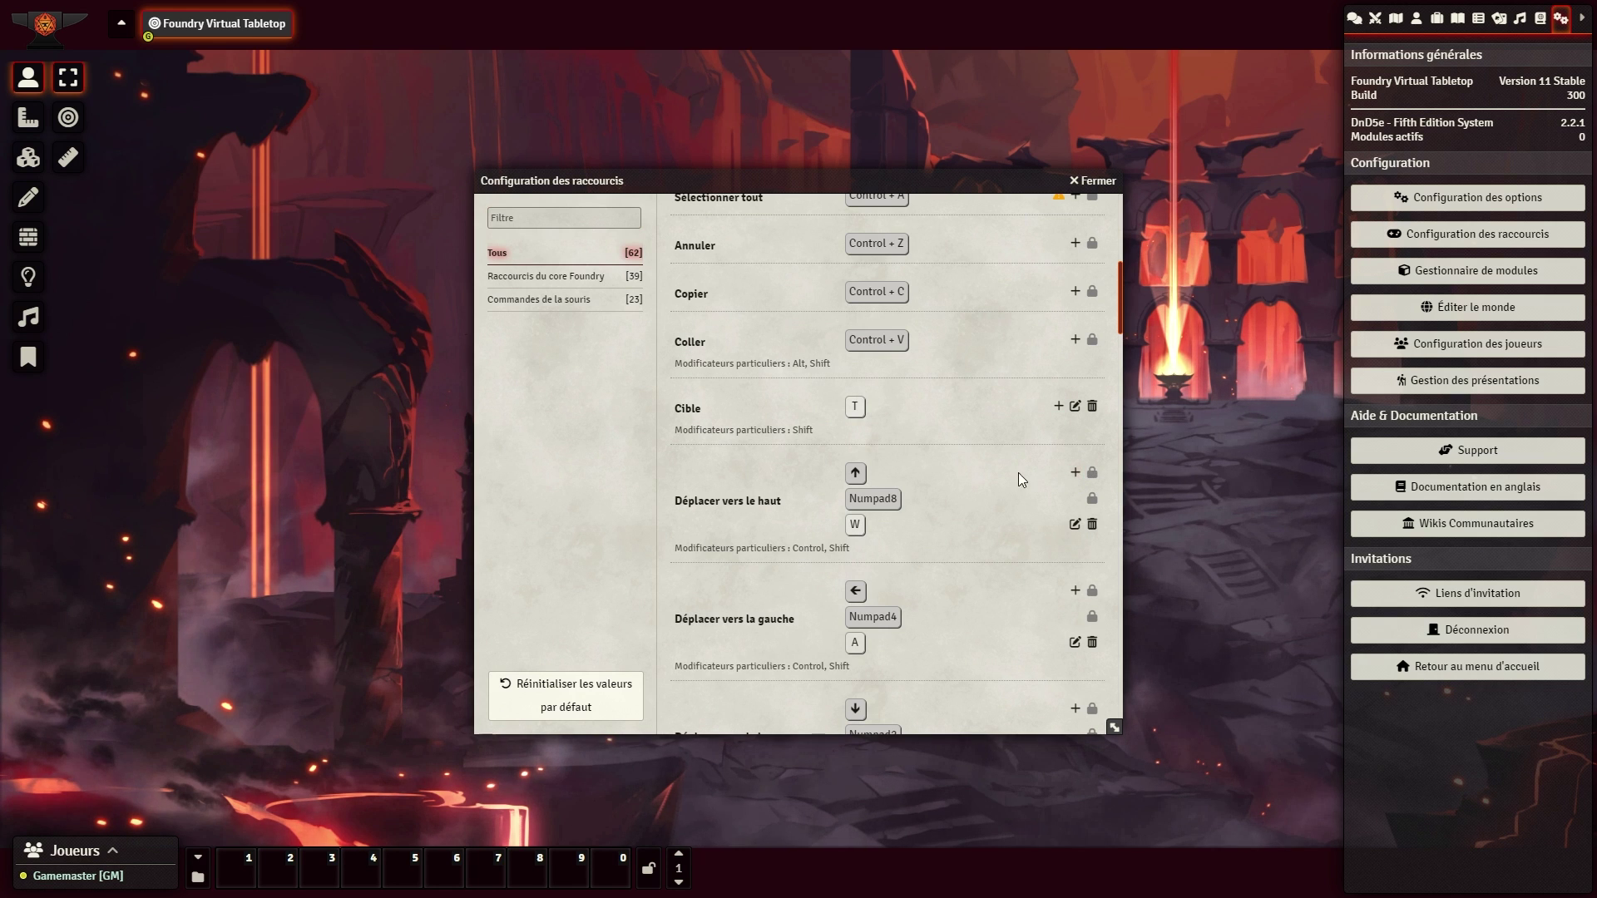
{"action": "left_click", "coordinate": [1075, 473]}
{"action": "key", "text": "ctrl+1"}
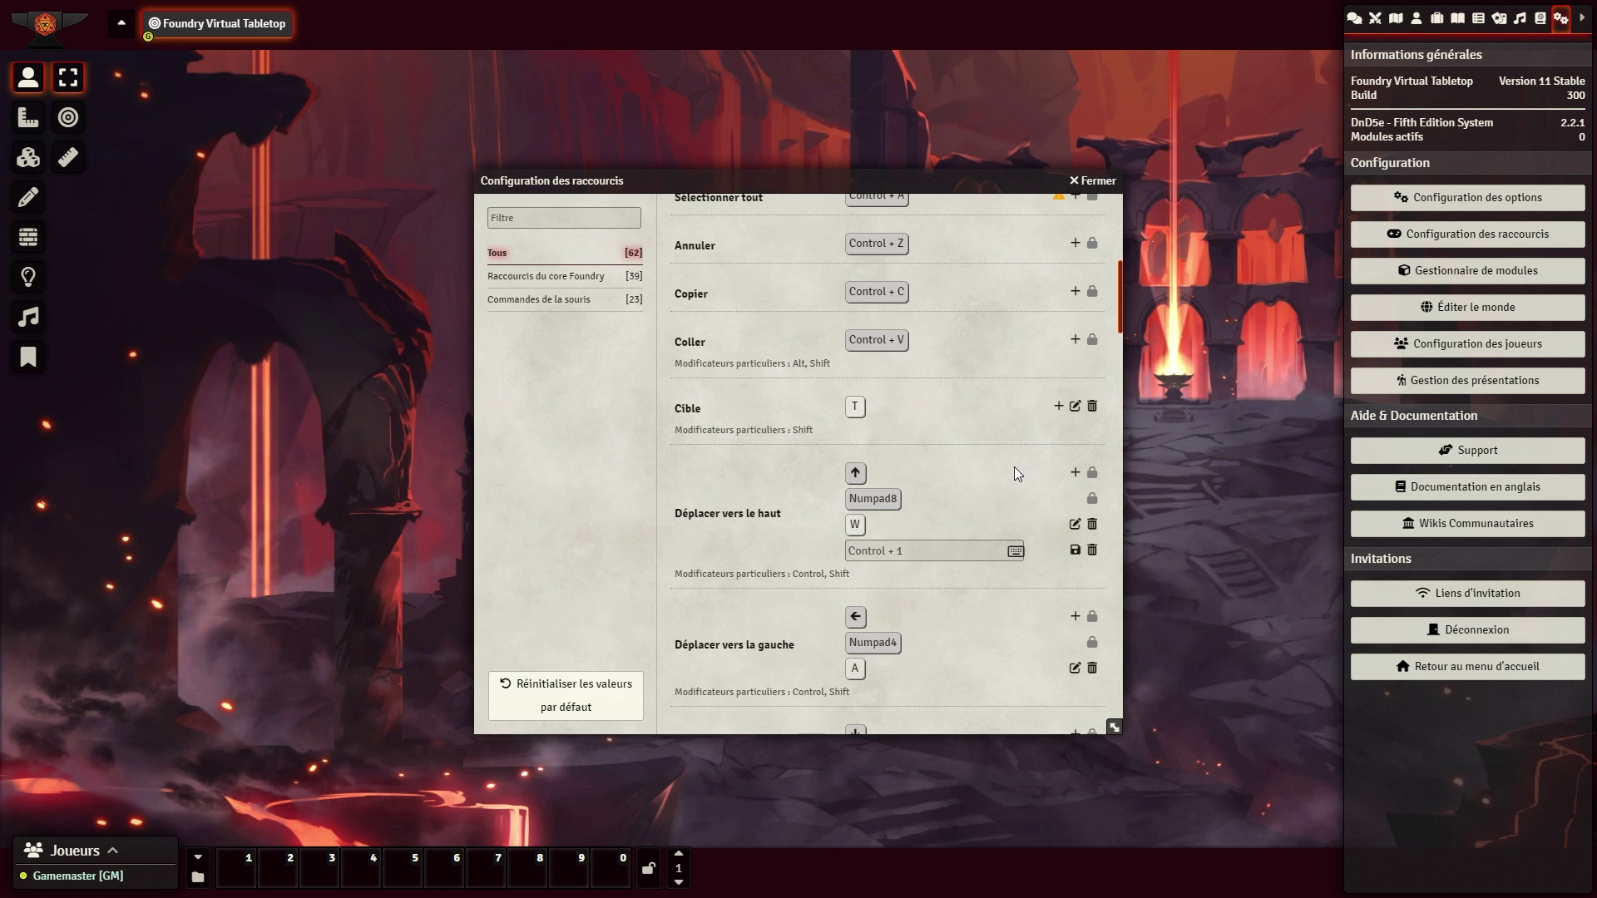
{"action": "left_click", "coordinate": [1091, 549]}
Step: Examine the remaining movement, zoom, macro and toolbar shortcuts and the mouse commands, and close the shortcut configuration
{"action": "scroll", "coordinate": [995, 509], "scroll_direction": "down", "scroll_amount": 4}
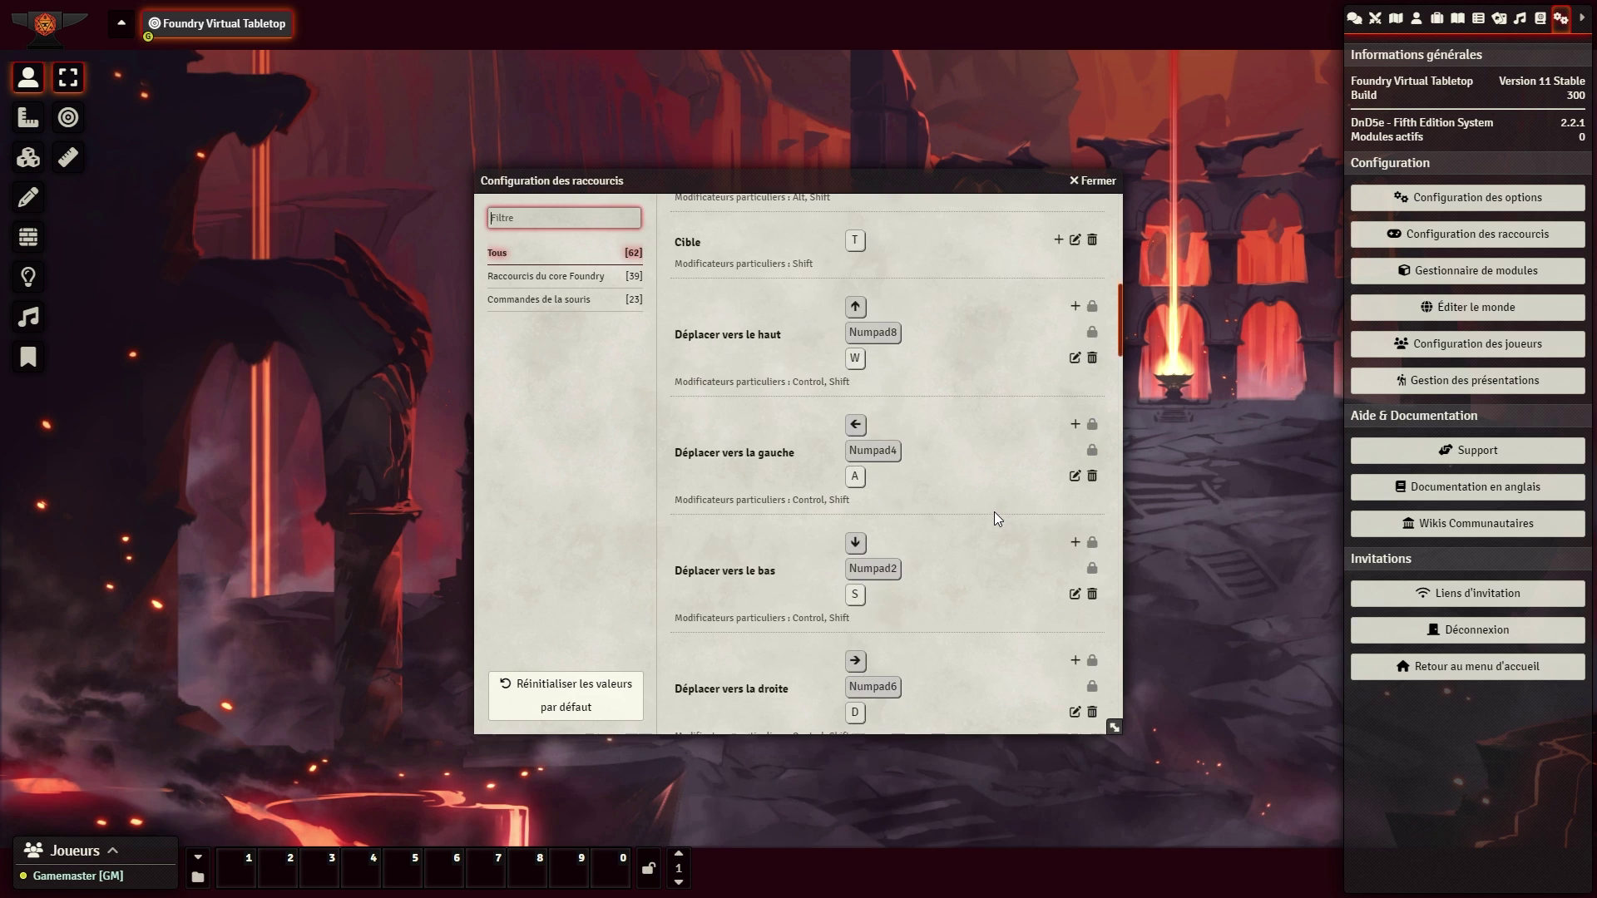
{"action": "scroll", "coordinate": [996, 506], "scroll_direction": "down", "scroll_amount": 6}
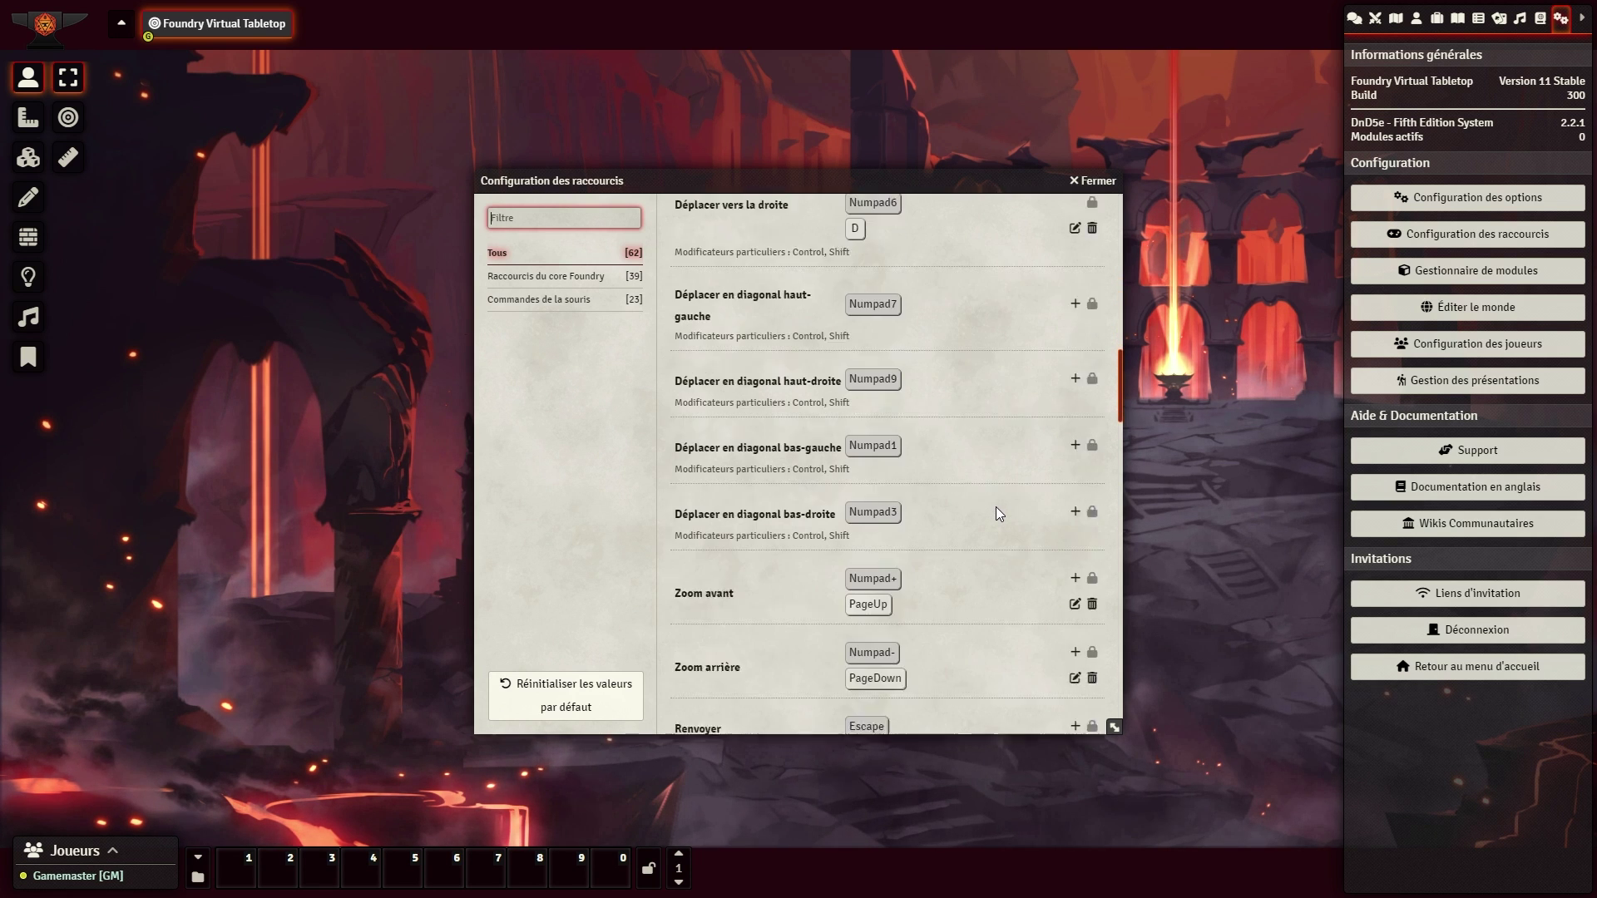
{"action": "scroll", "coordinate": [996, 506], "scroll_direction": "down", "scroll_amount": 3}
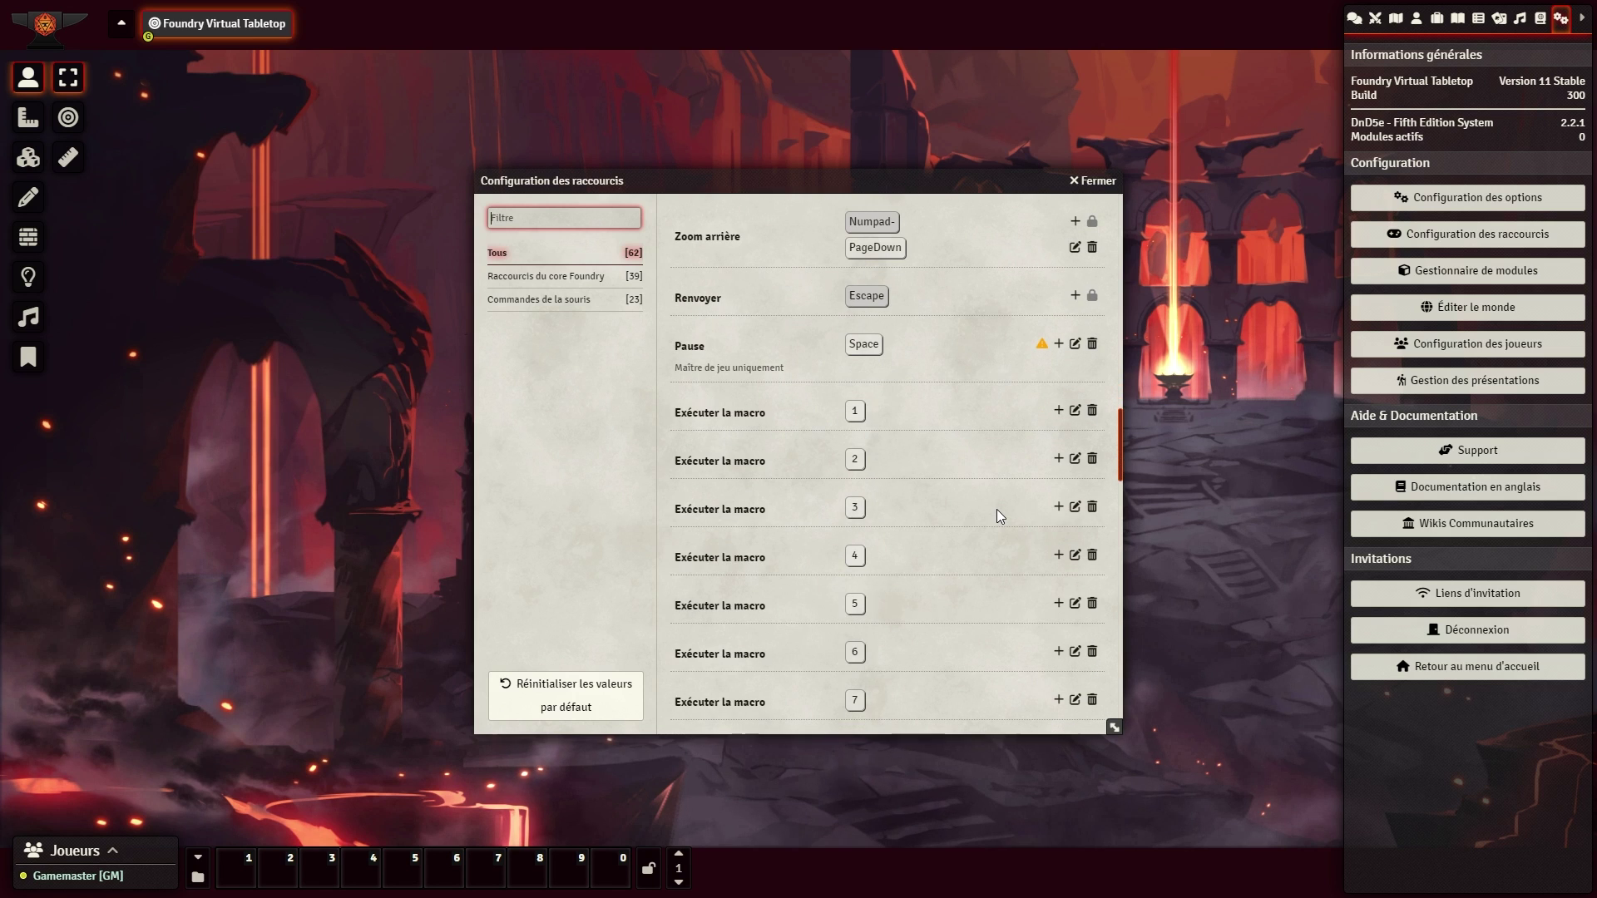
{"action": "scroll", "coordinate": [996, 509], "scroll_direction": "down", "scroll_amount": 12}
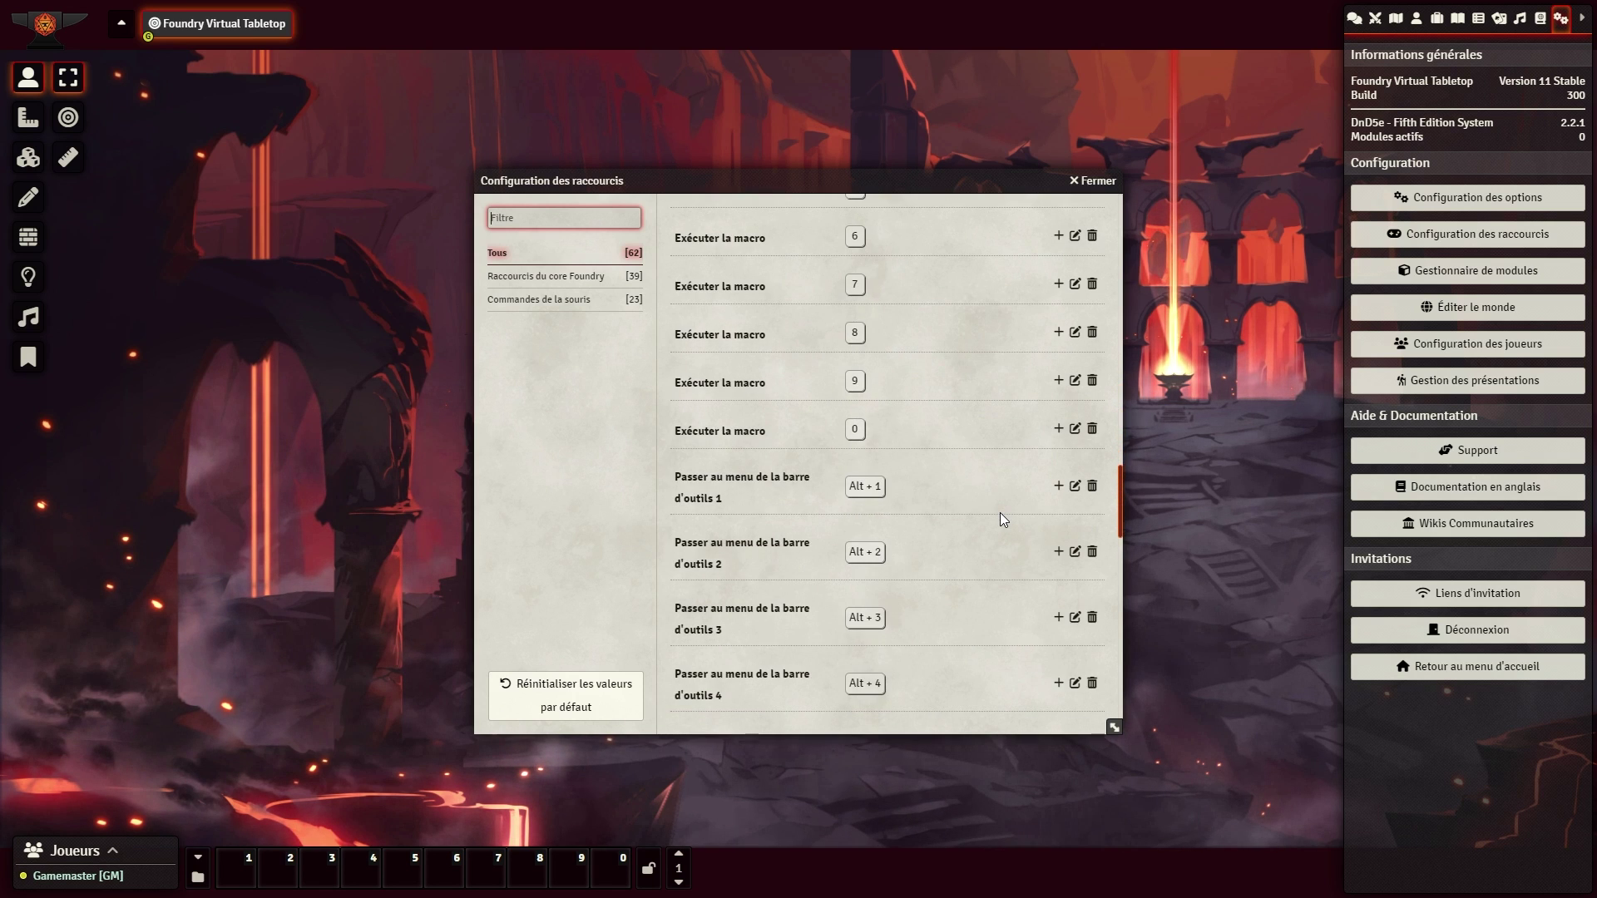
{"action": "scroll", "coordinate": [1001, 513], "scroll_direction": "down", "scroll_amount": 10}
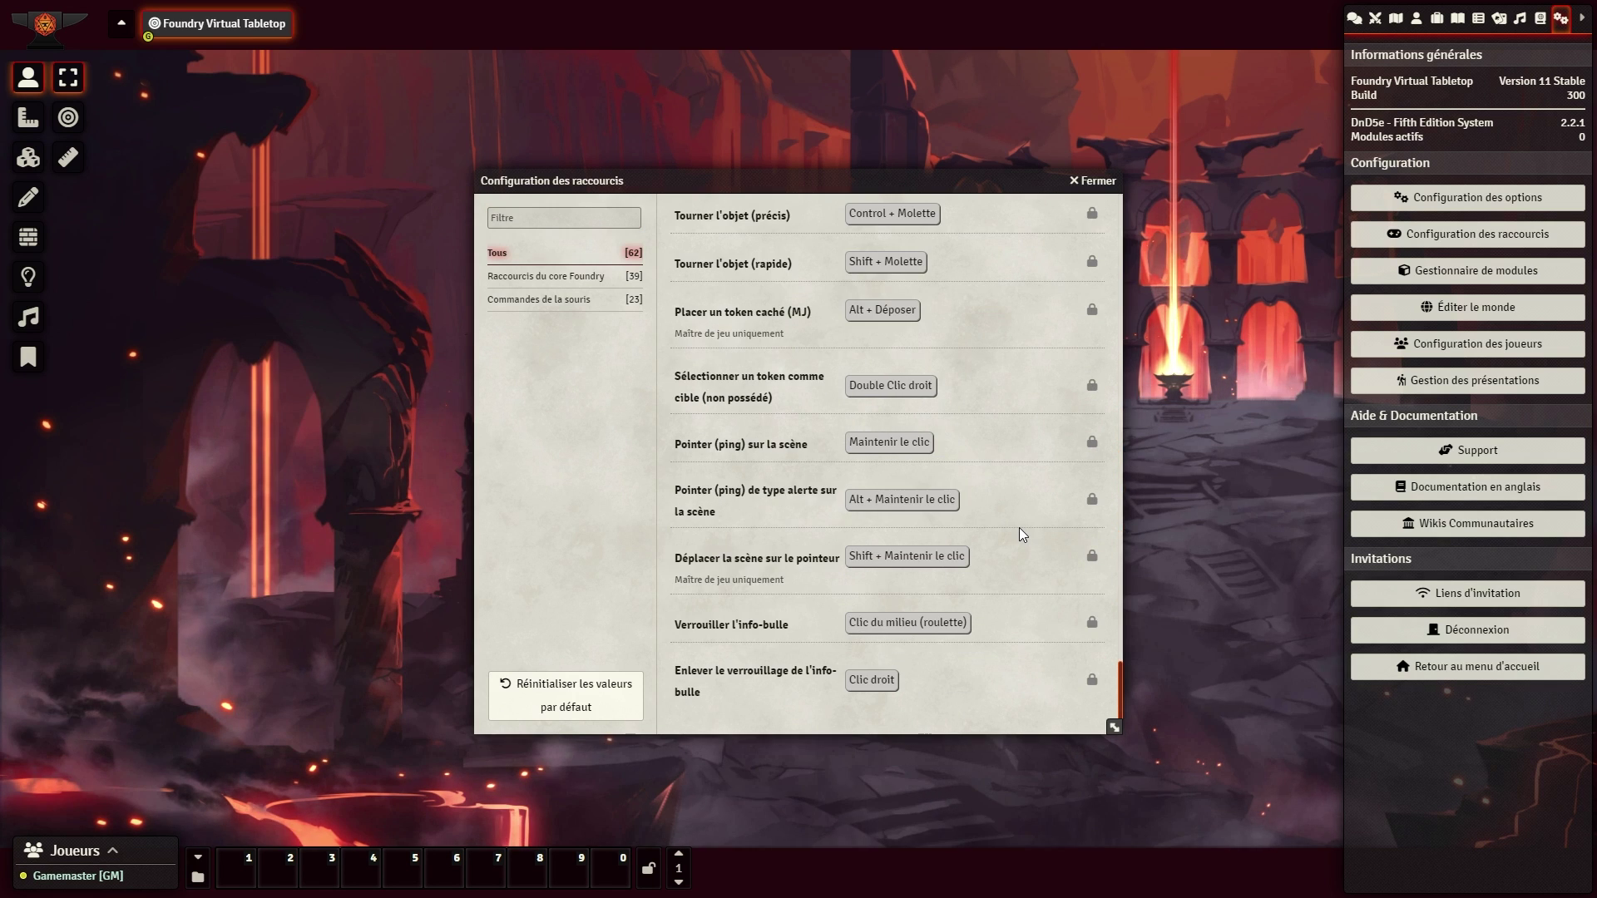
{"action": "scroll", "coordinate": [1023, 531], "scroll_direction": "up", "scroll_amount": 3}
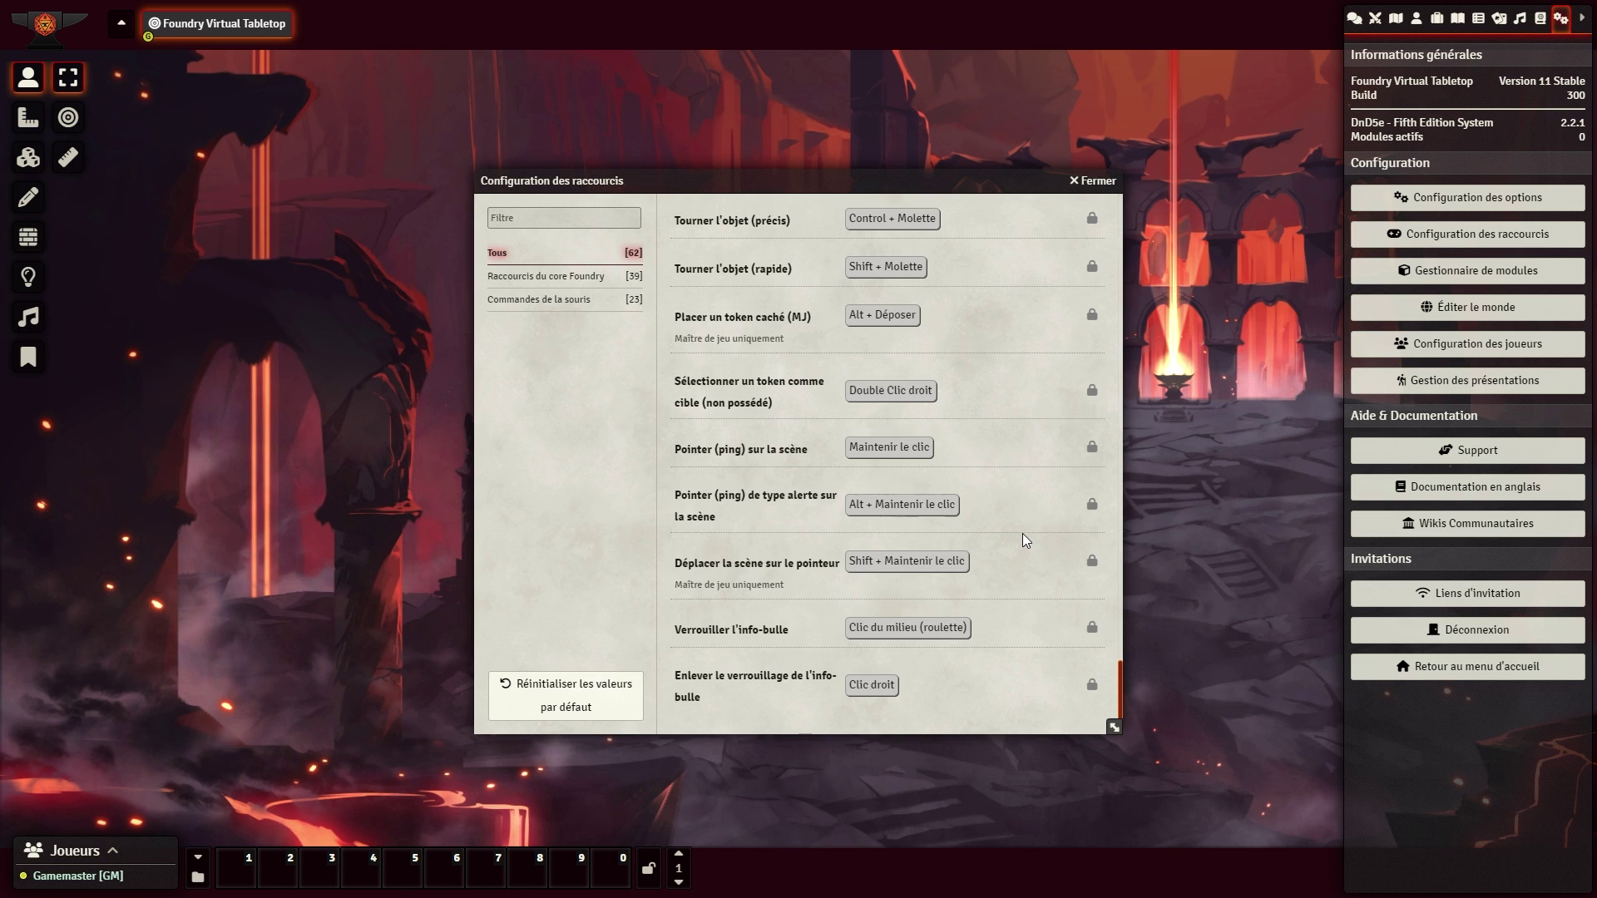
{"action": "scroll", "coordinate": [1022, 534], "scroll_direction": "up", "scroll_amount": 1}
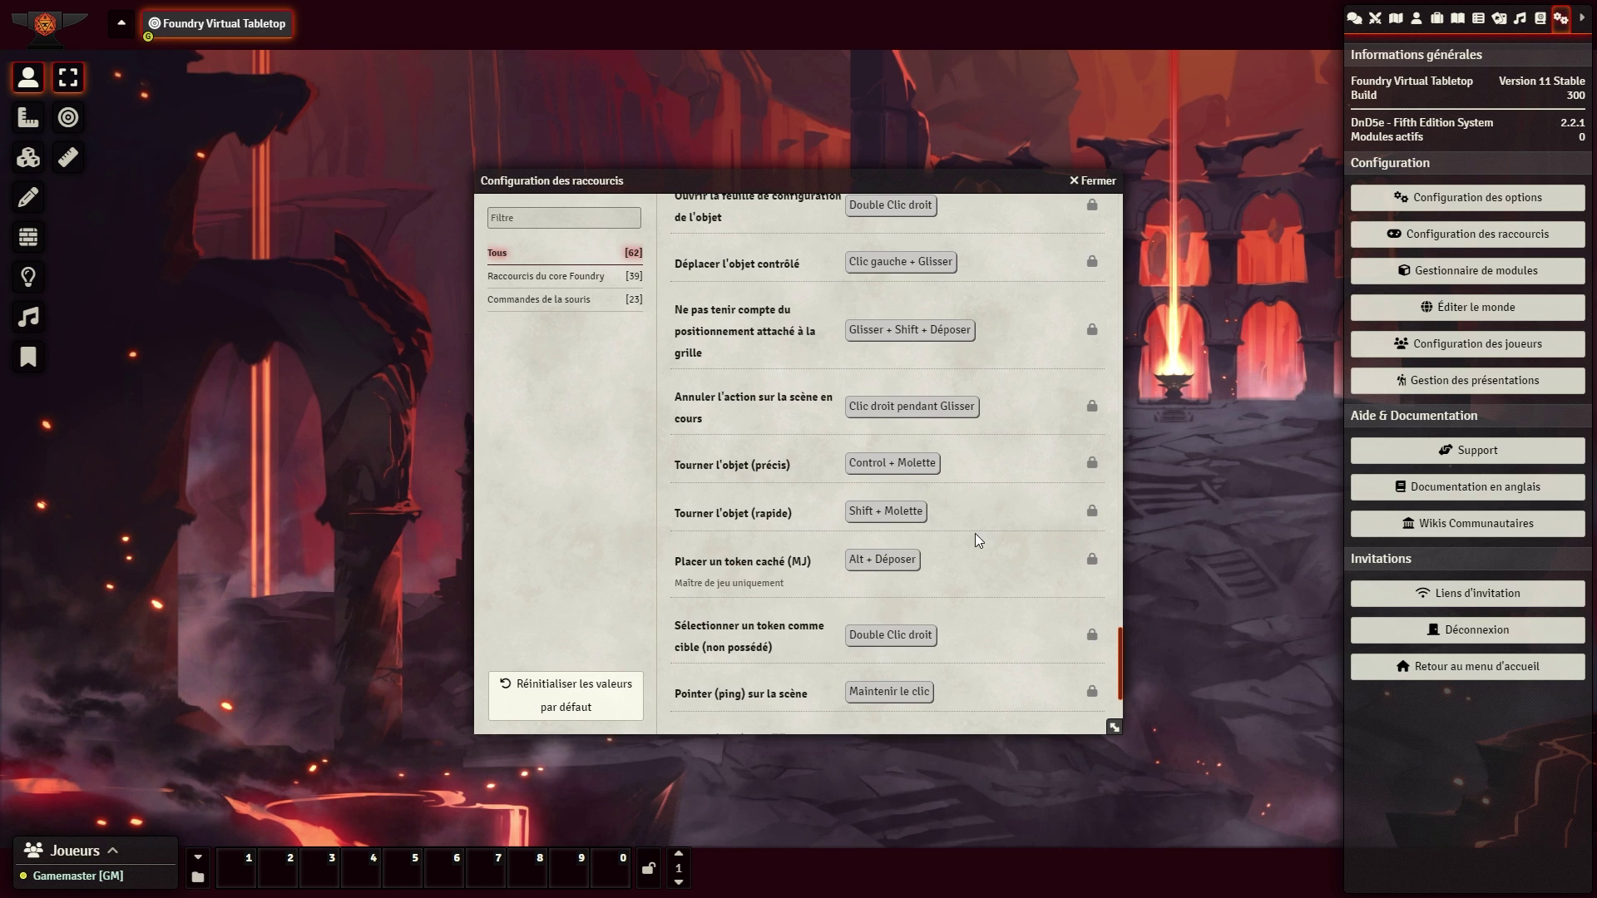
{"action": "scroll", "coordinate": [998, 512], "scroll_direction": "up", "scroll_amount": 4}
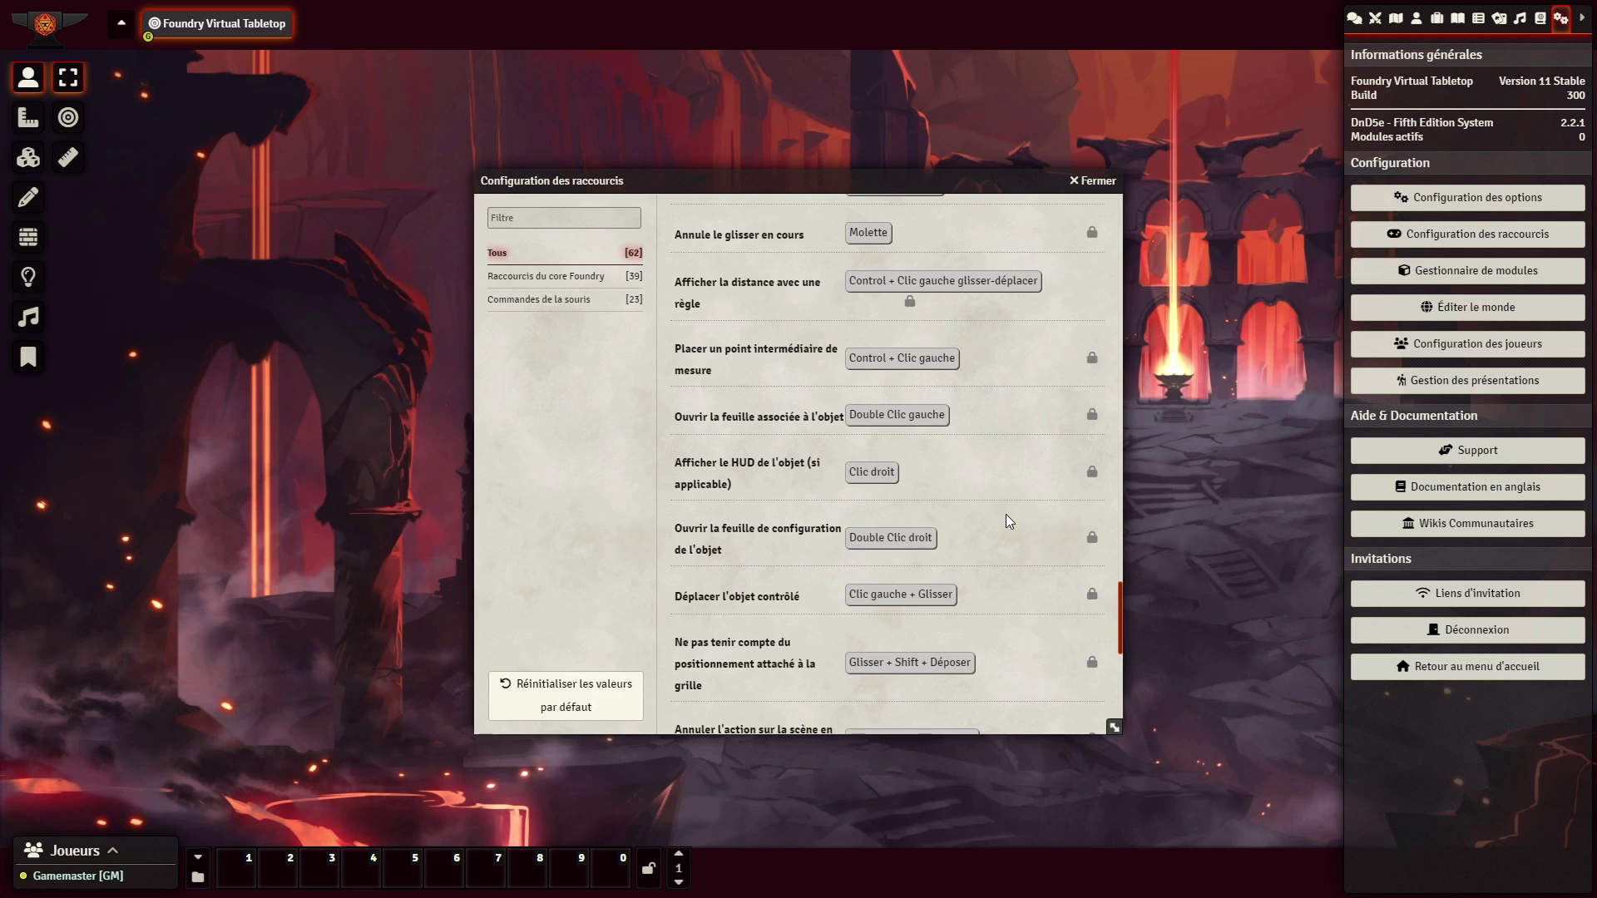
{"action": "scroll", "coordinate": [1006, 515], "scroll_direction": "up", "scroll_amount": 5}
{"action": "scroll", "coordinate": [1005, 511], "scroll_direction": "up", "scroll_amount": 10}
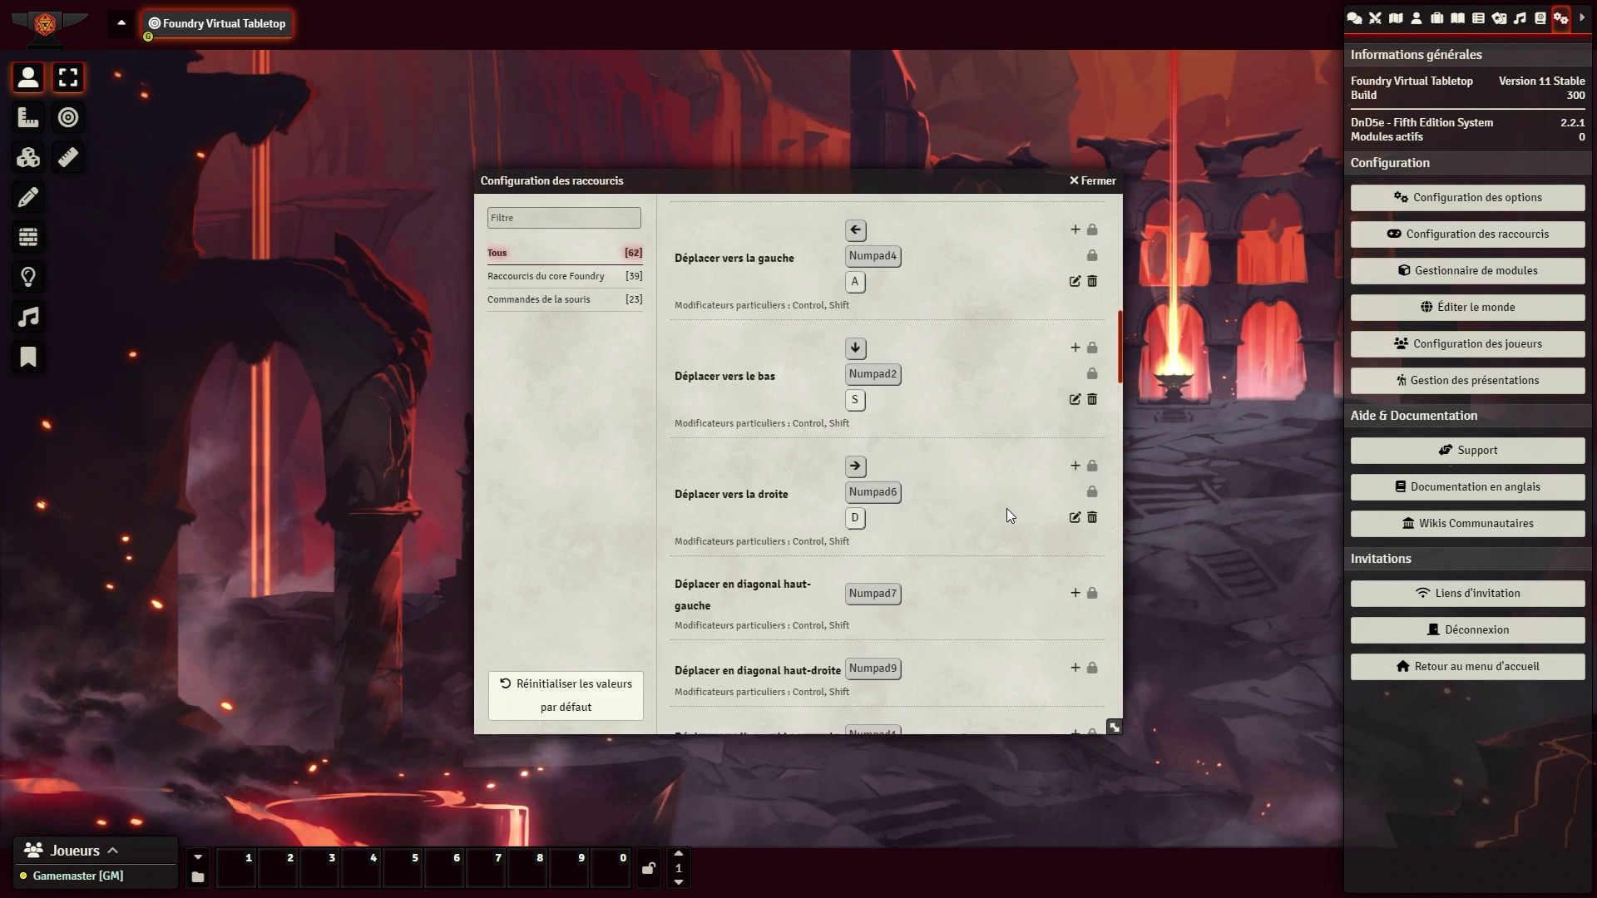
{"action": "scroll", "coordinate": [1008, 509], "scroll_direction": "up", "scroll_amount": 10}
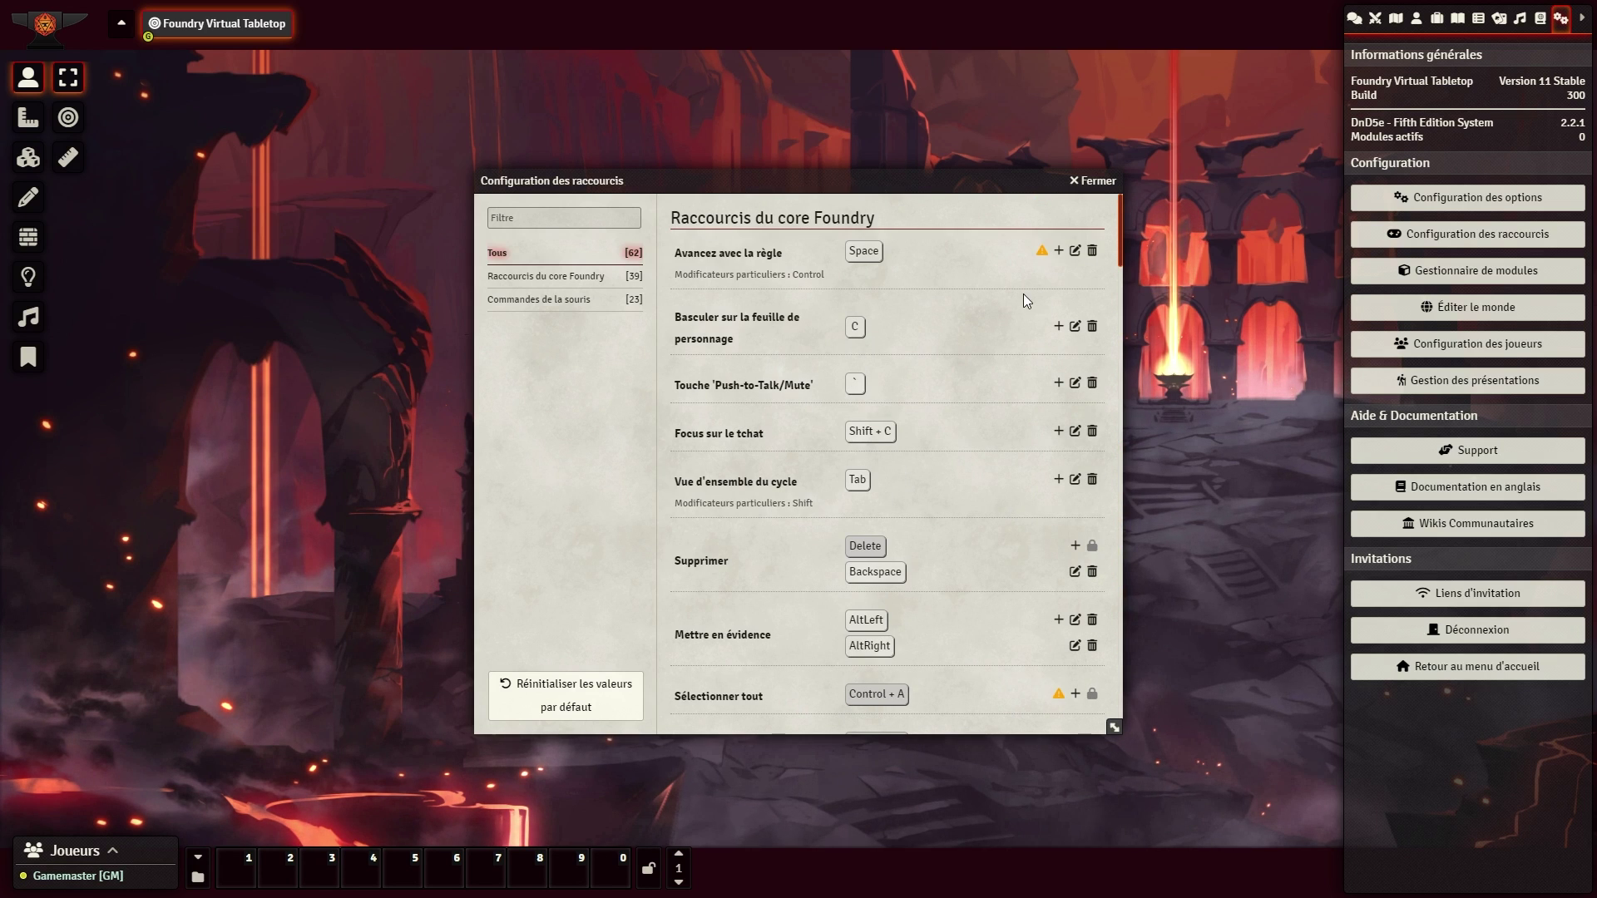
{"action": "left_click", "coordinate": [1115, 185]}
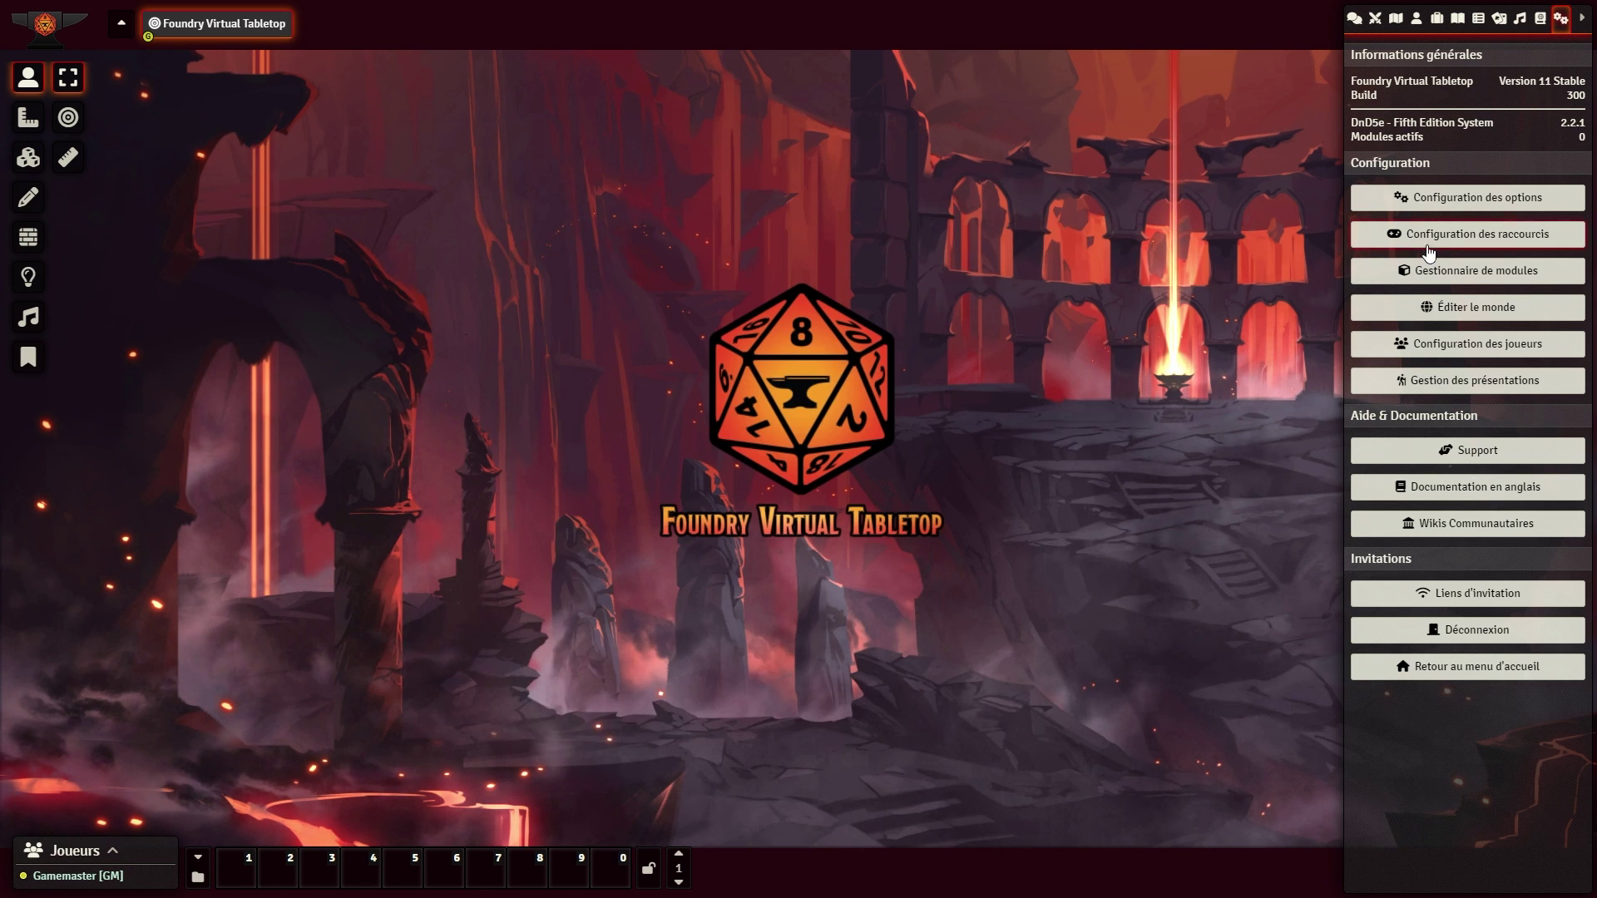
Step: Activate the FR - Traduction du core module for this world, save the module settings, and confirm the reload
{"action": "left_click", "coordinate": [1472, 283]}
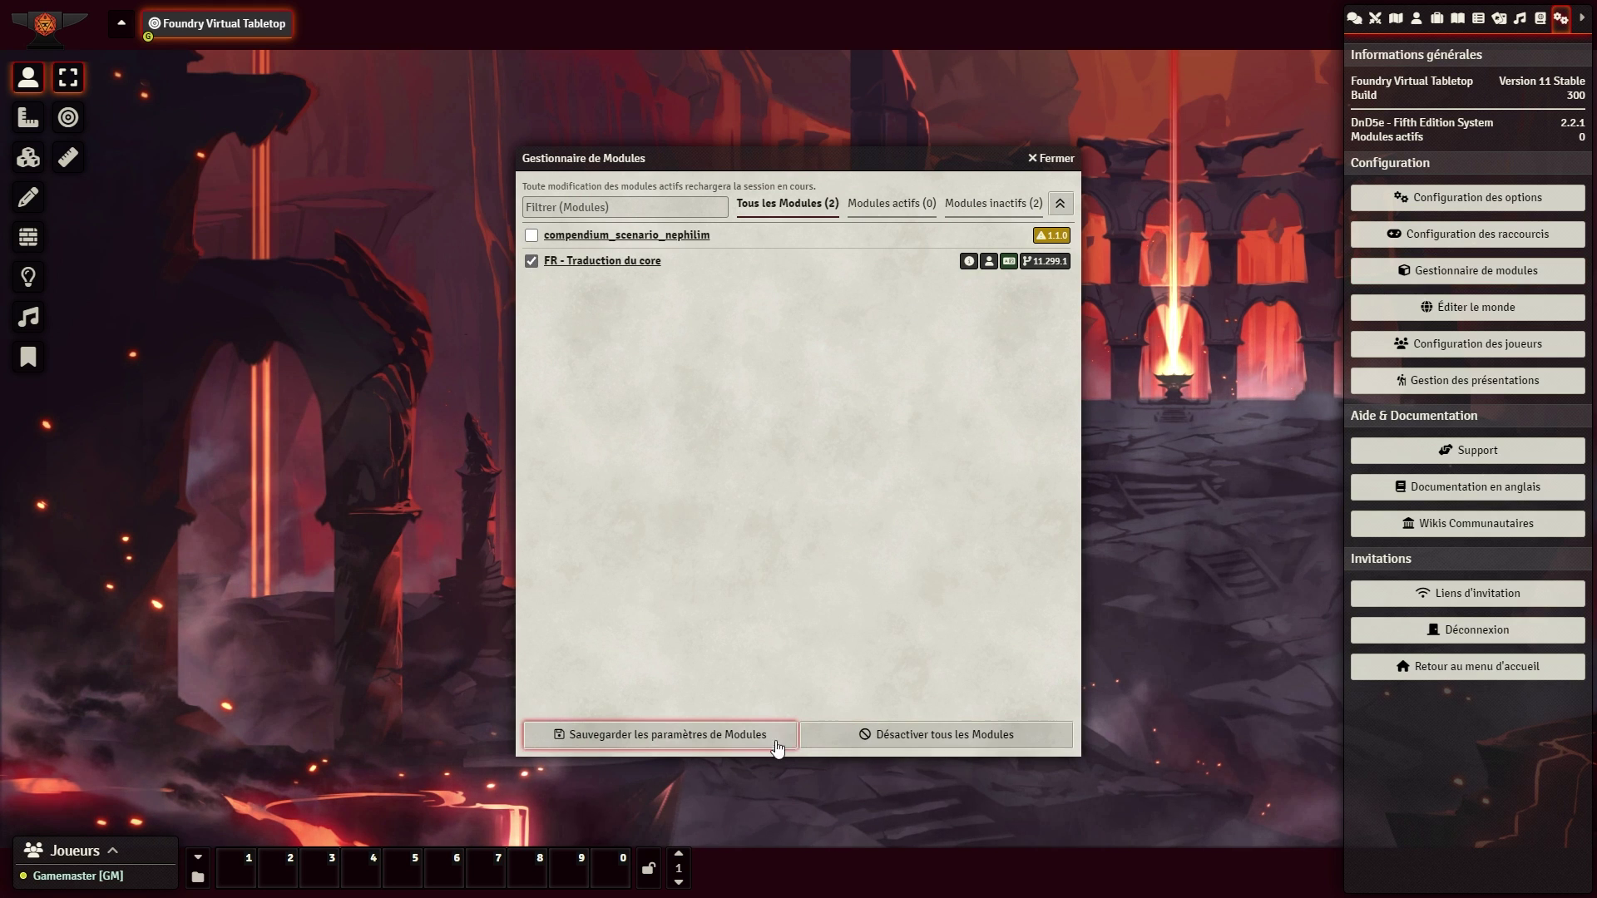
{"action": "left_click", "coordinate": [734, 734]}
{"action": "left_click", "coordinate": [686, 497]}
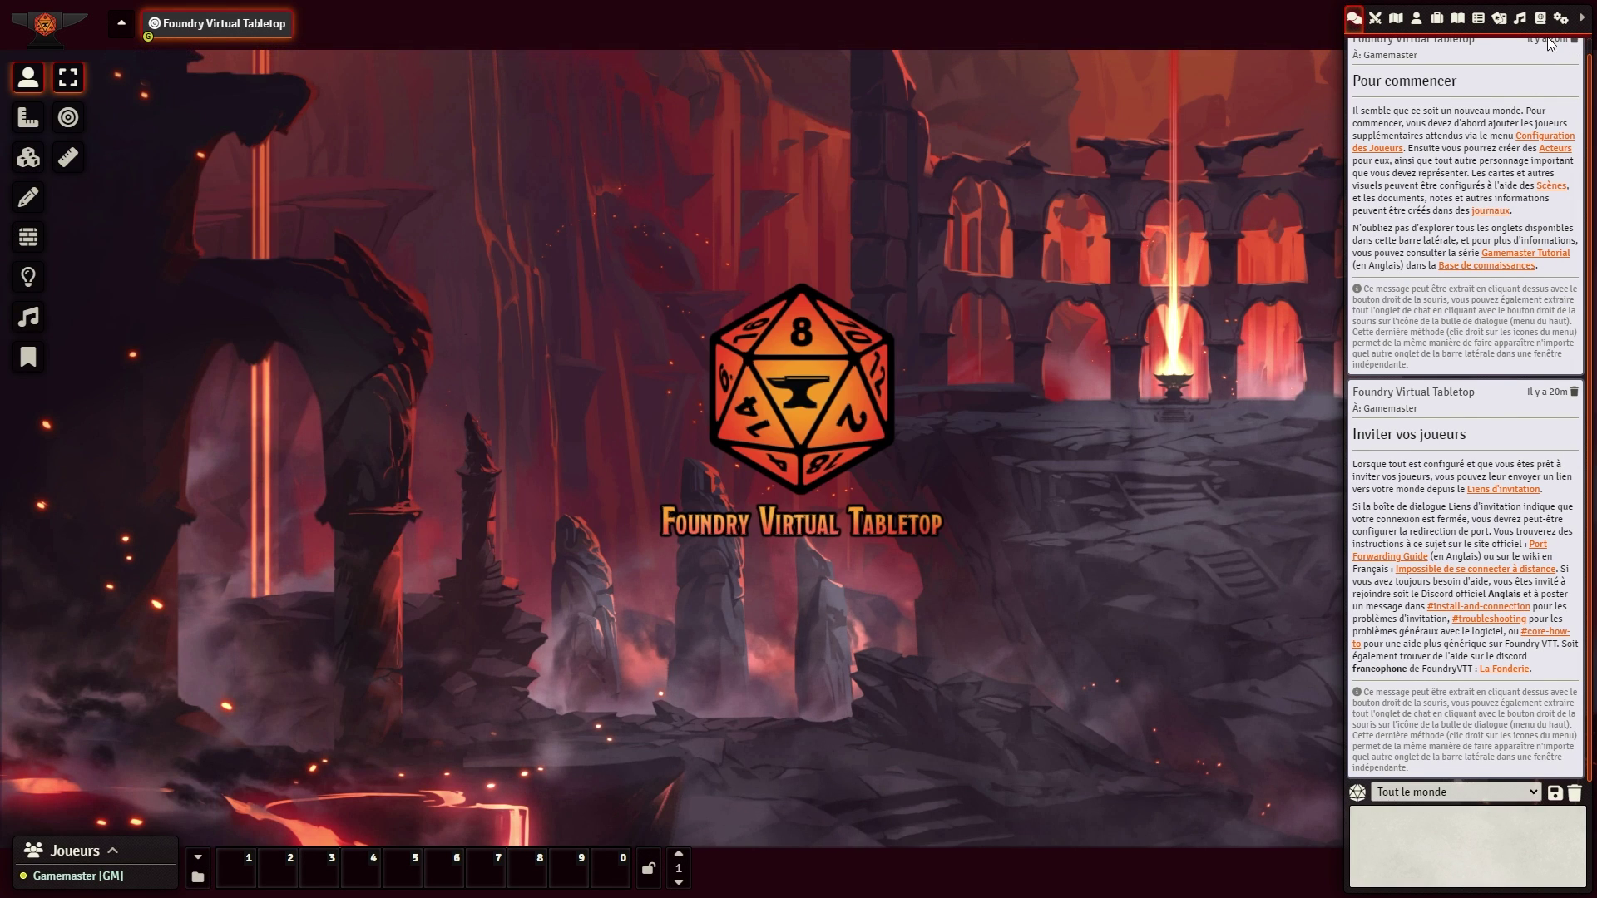
Step: Review the world's editing options and the list of guided tours in Gestion des présentations, and close both
{"action": "left_click", "coordinate": [1556, 20]}
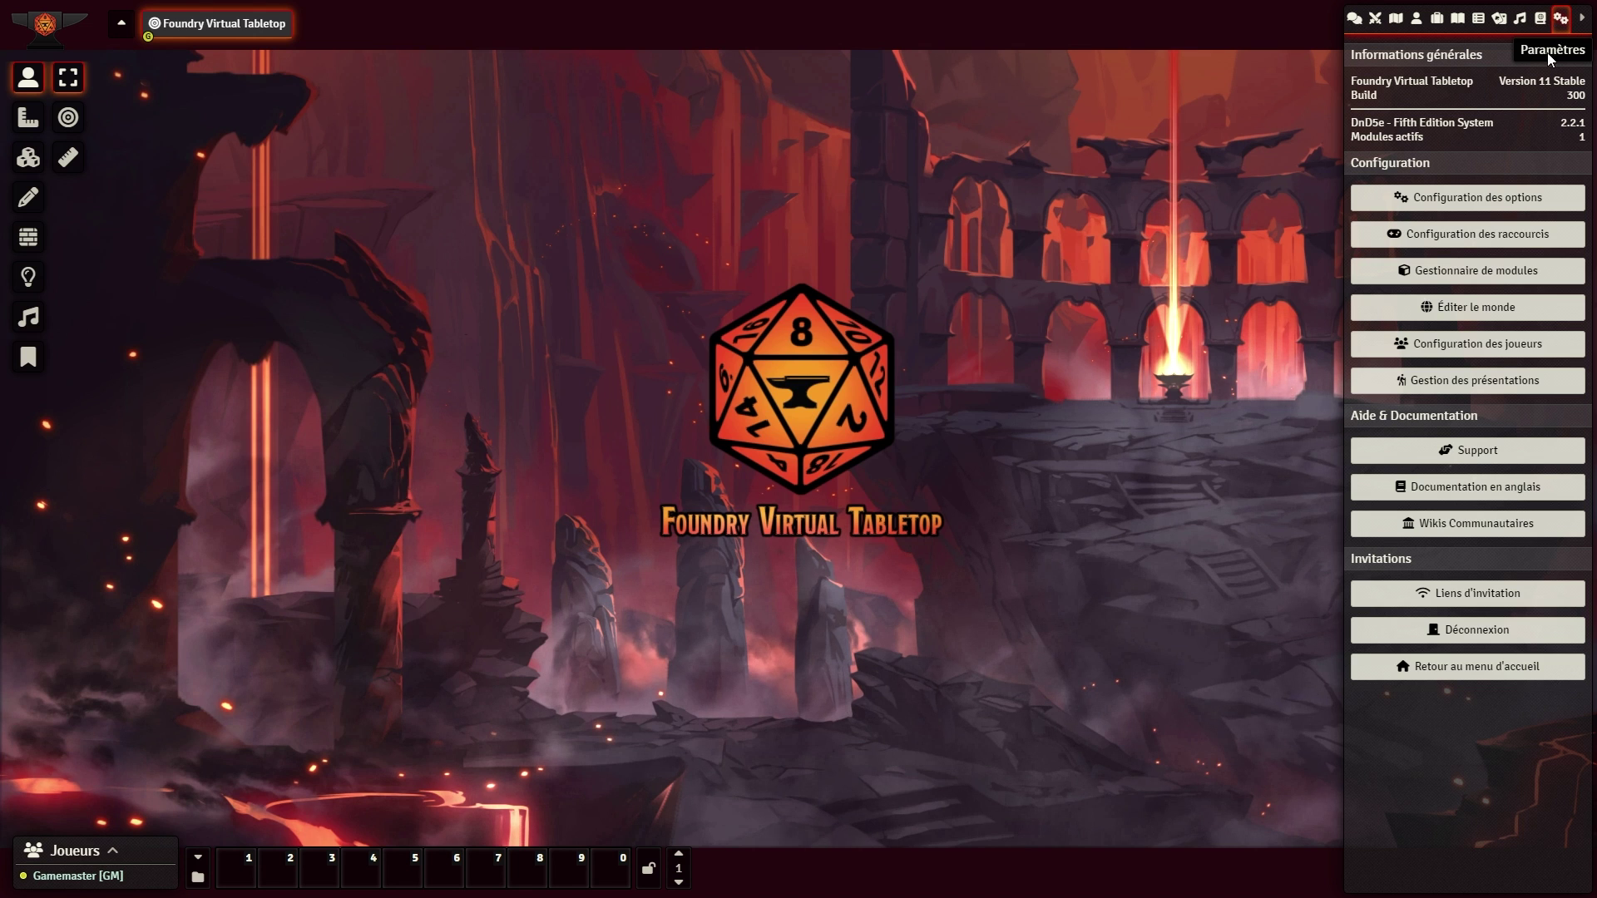
{"action": "left_click", "coordinate": [1508, 312]}
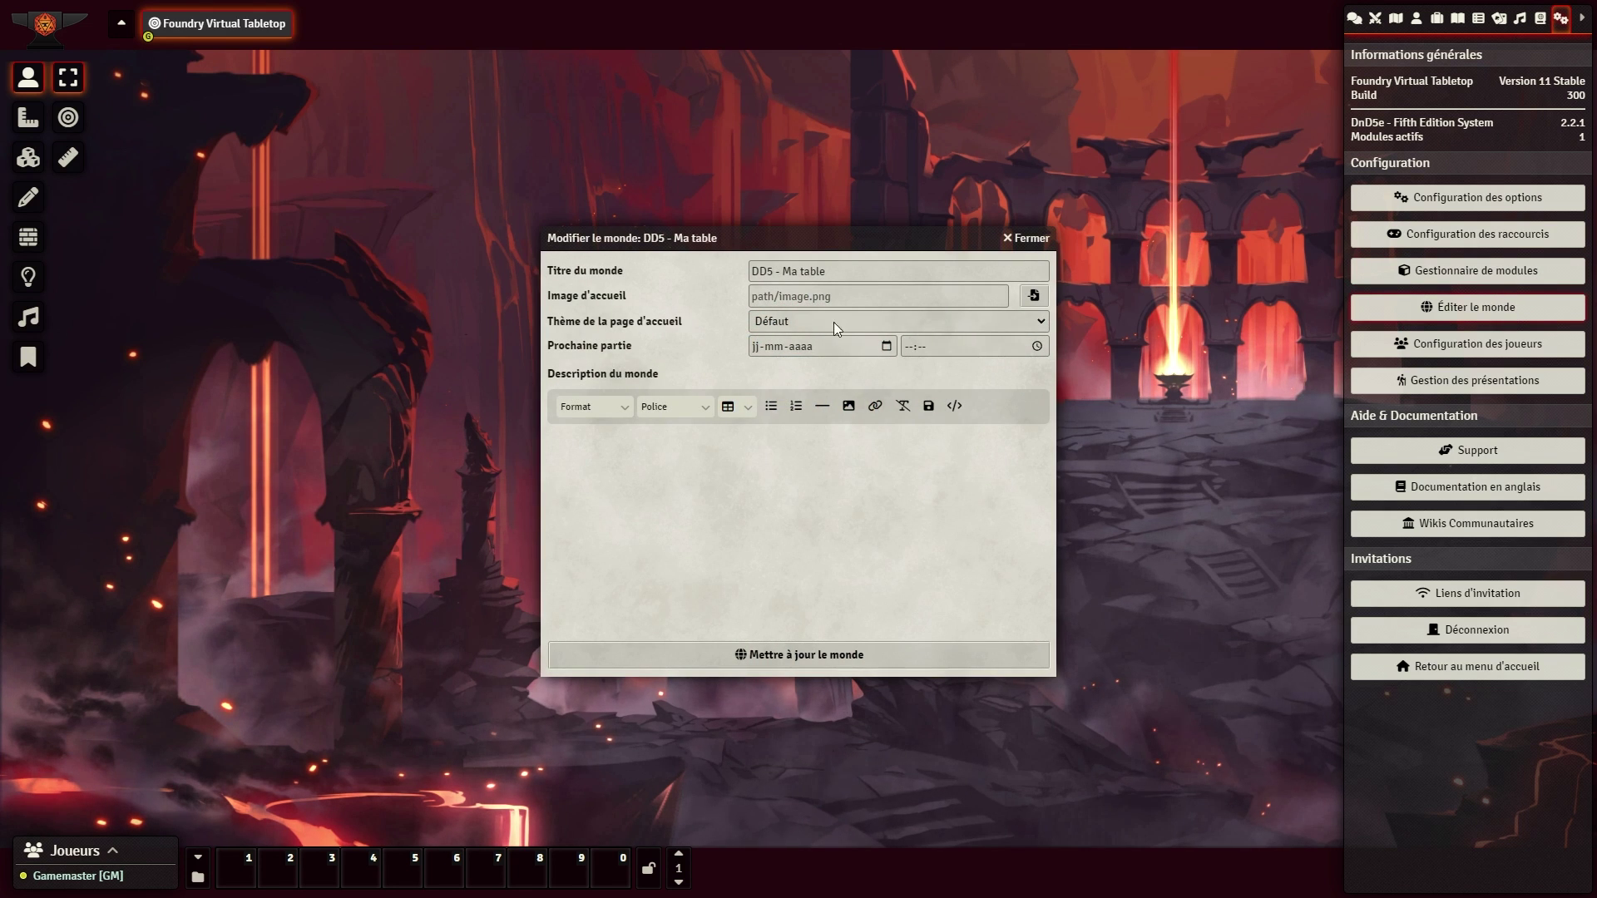
{"action": "left_click", "coordinate": [1030, 240]}
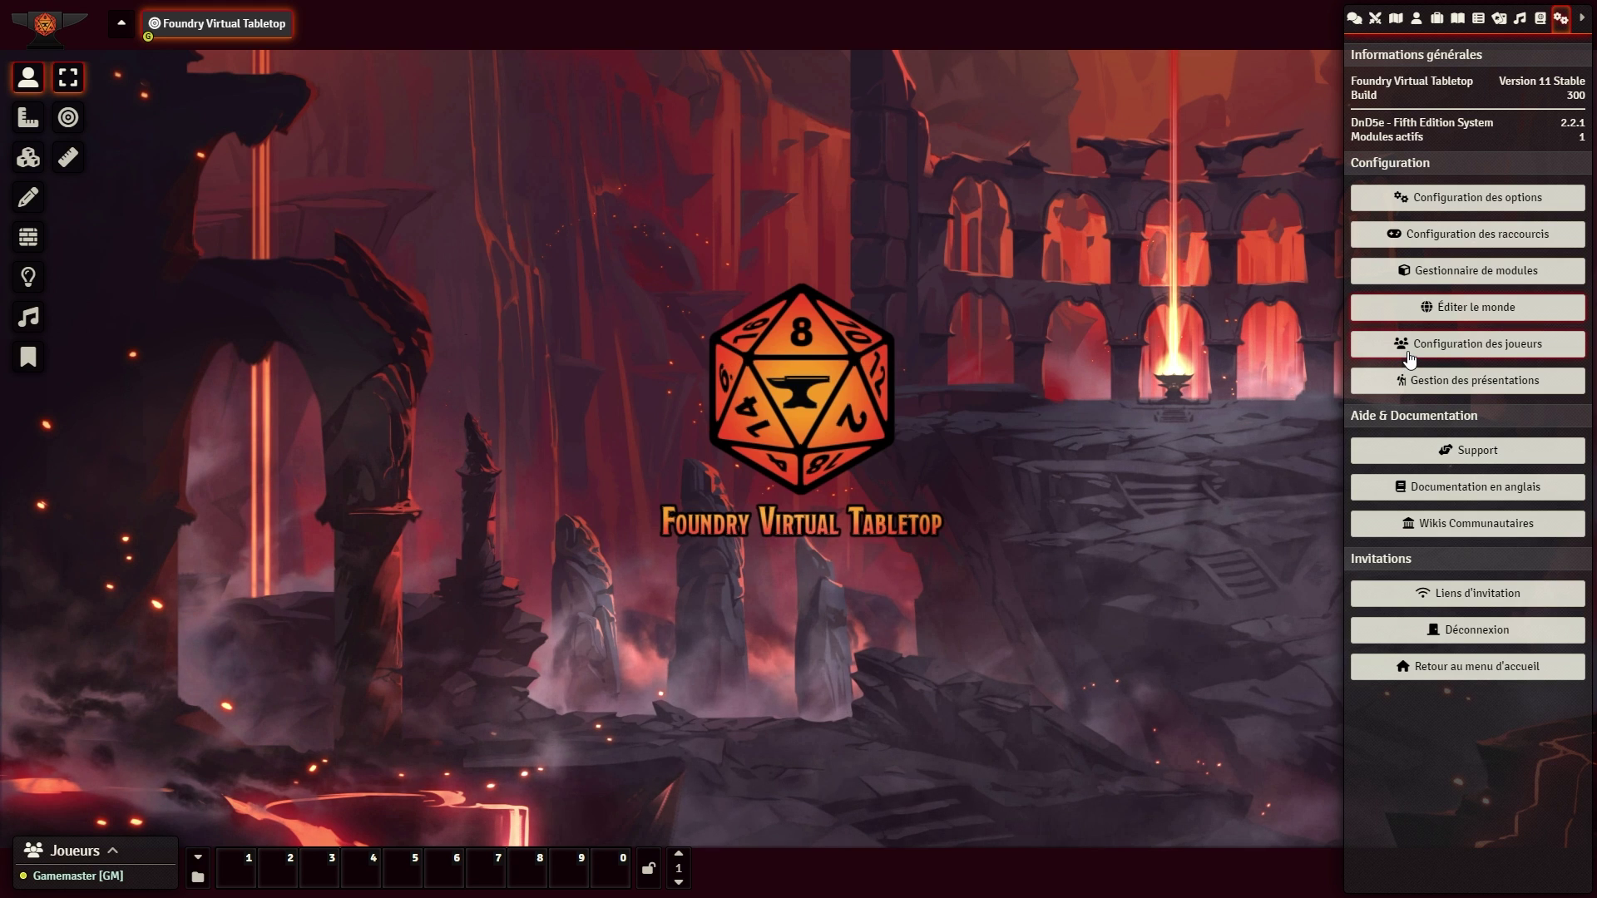
{"action": "left_click", "coordinate": [1454, 384]}
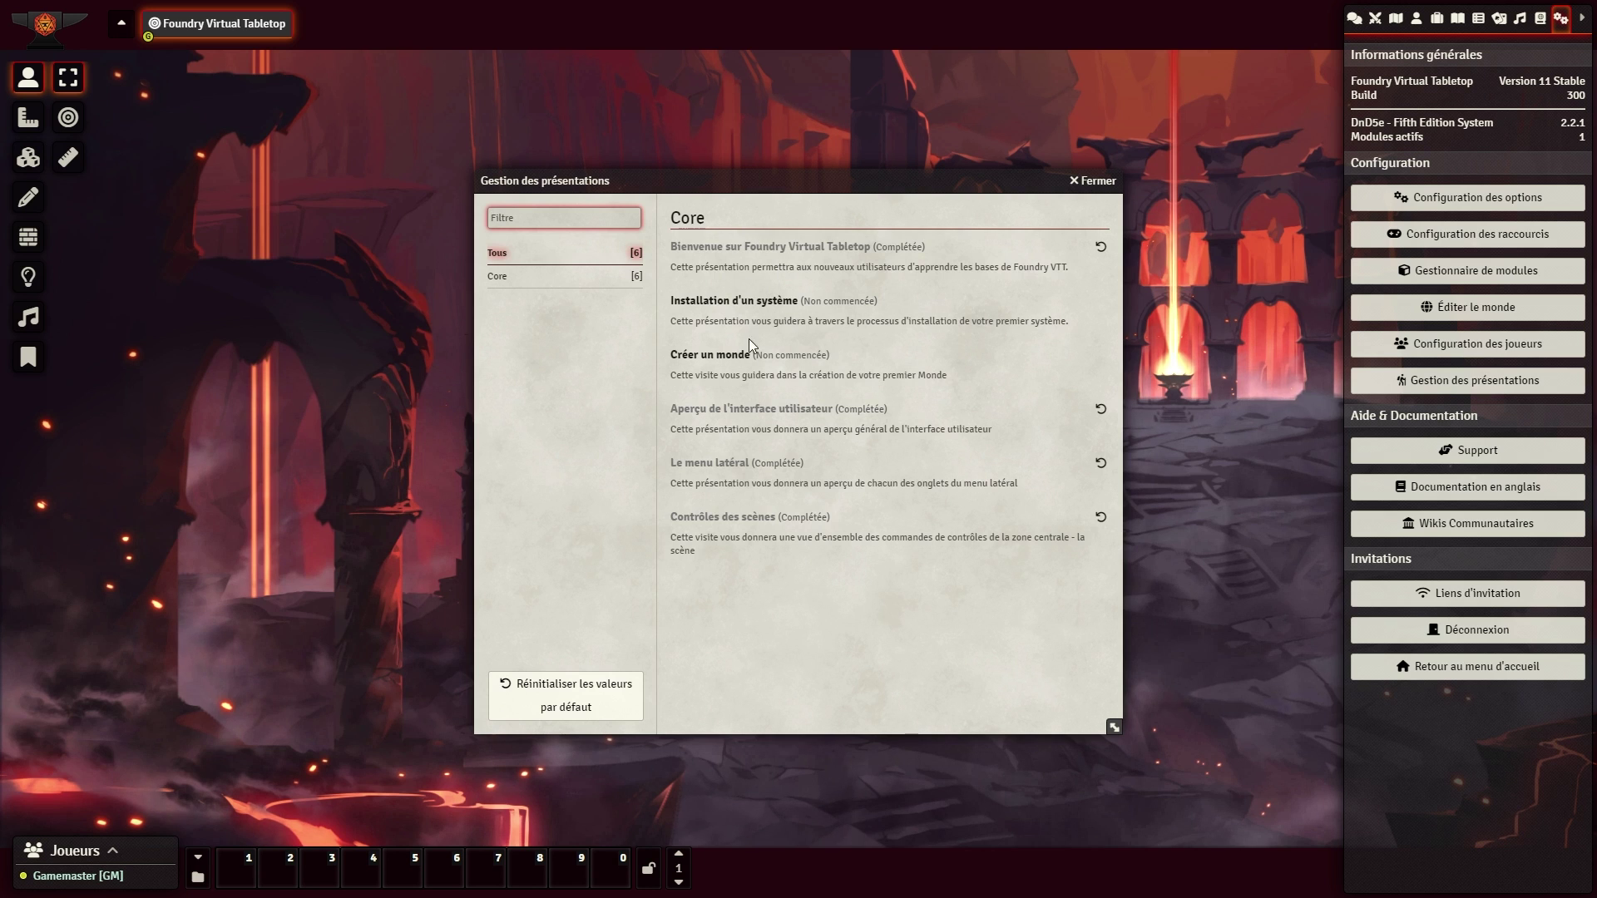
{"action": "left_click", "coordinate": [745, 361]}
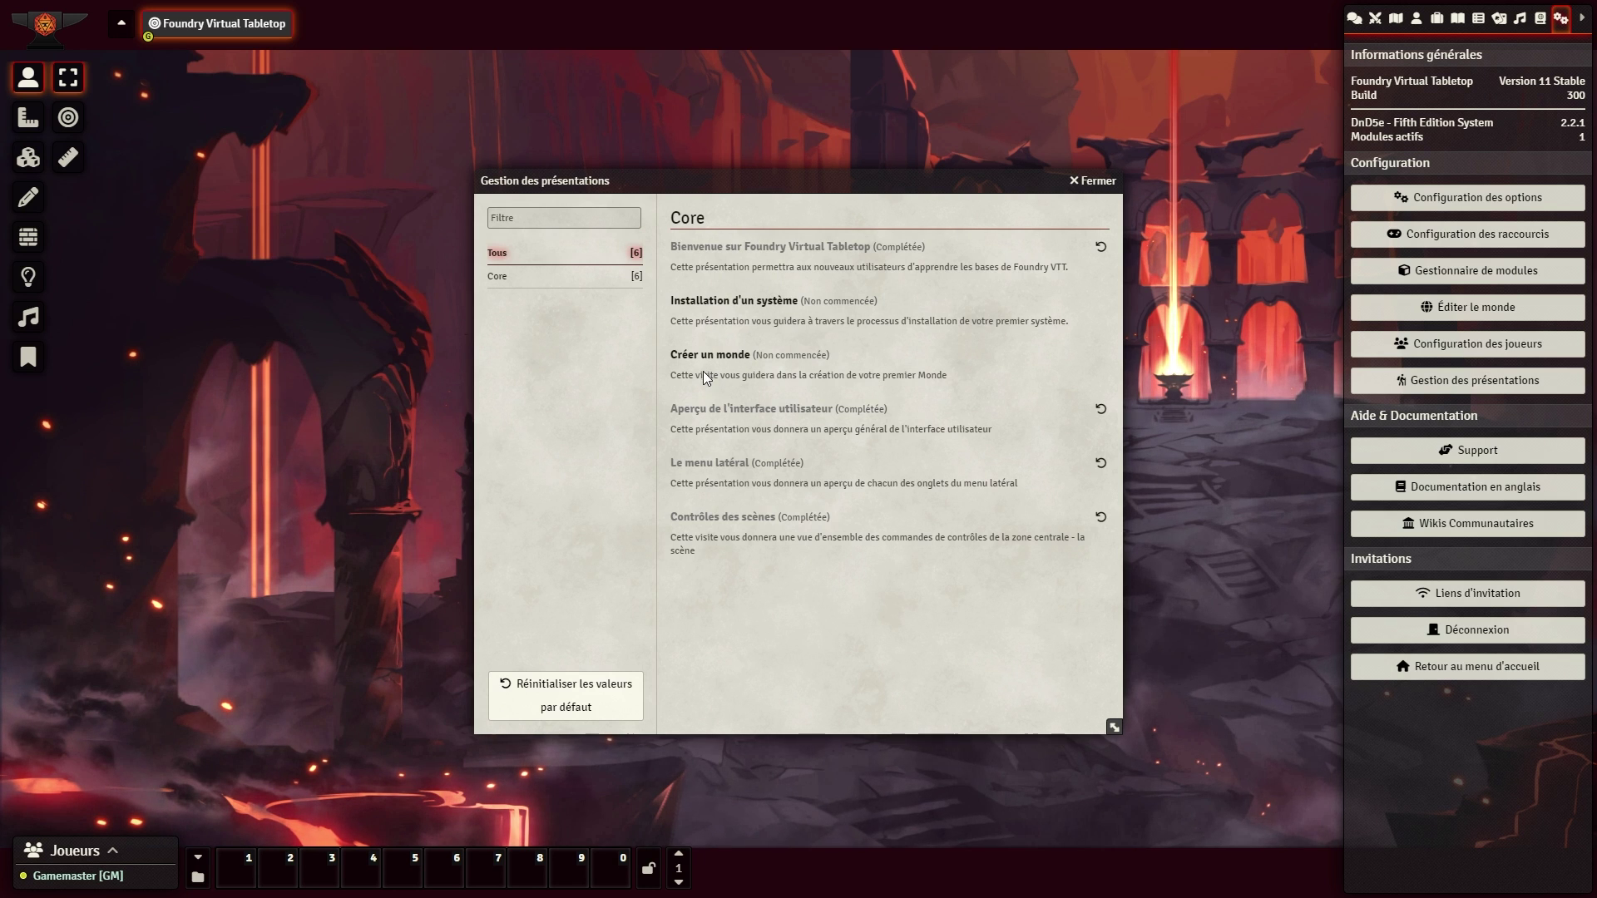
{"action": "left_click", "coordinate": [1096, 182]}
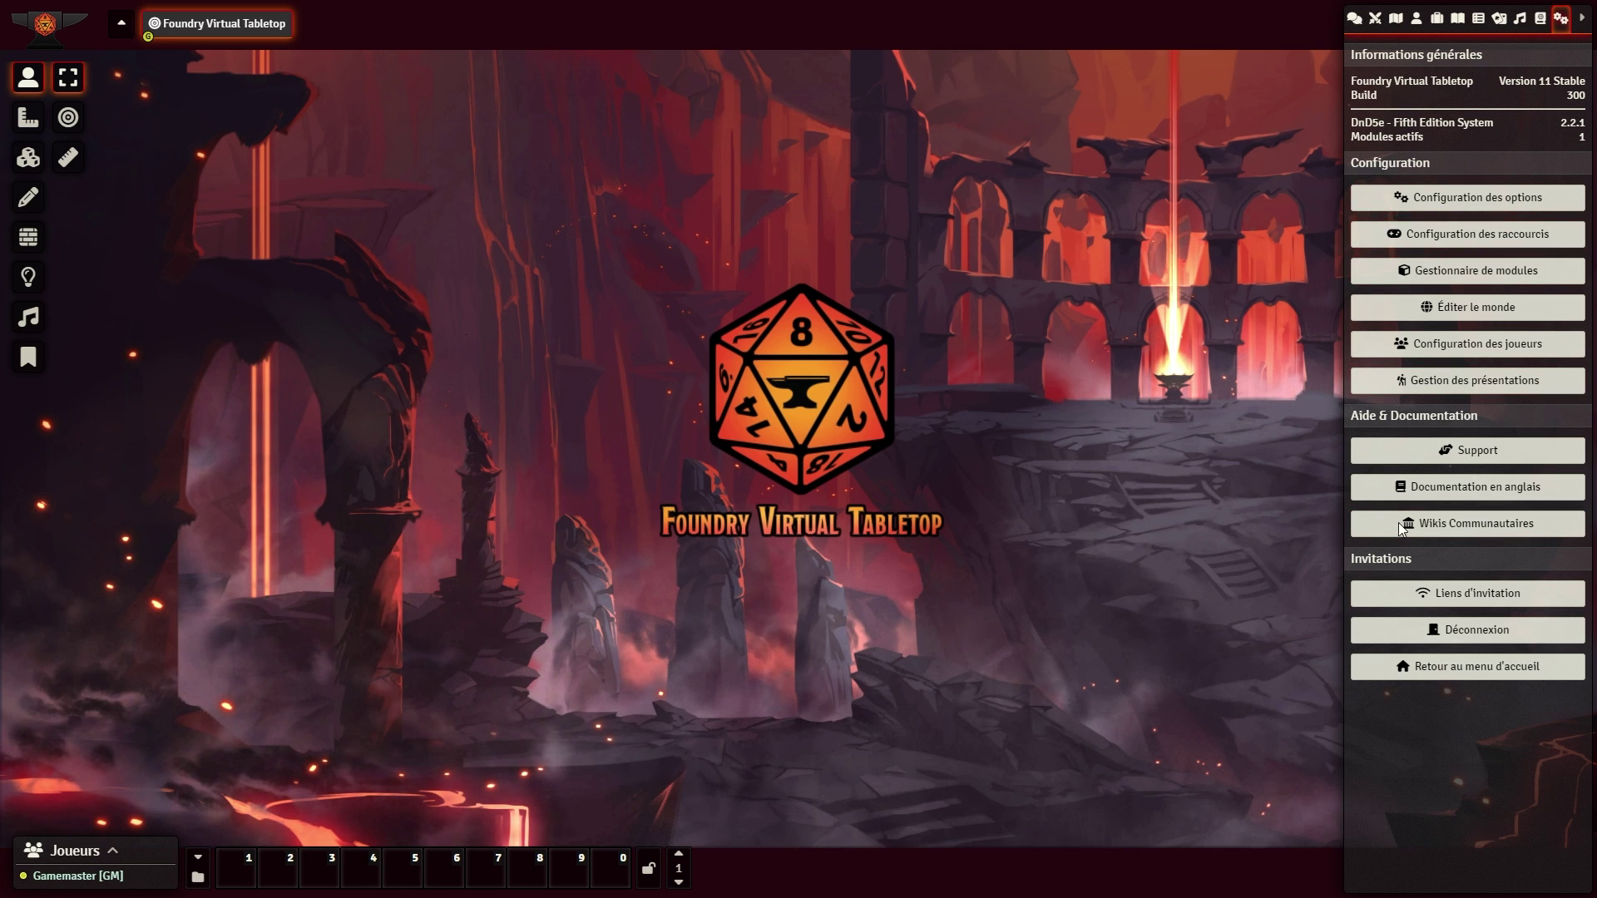
Step: Create a new scene named Accueil
{"action": "left_click", "coordinate": [1356, 20]}
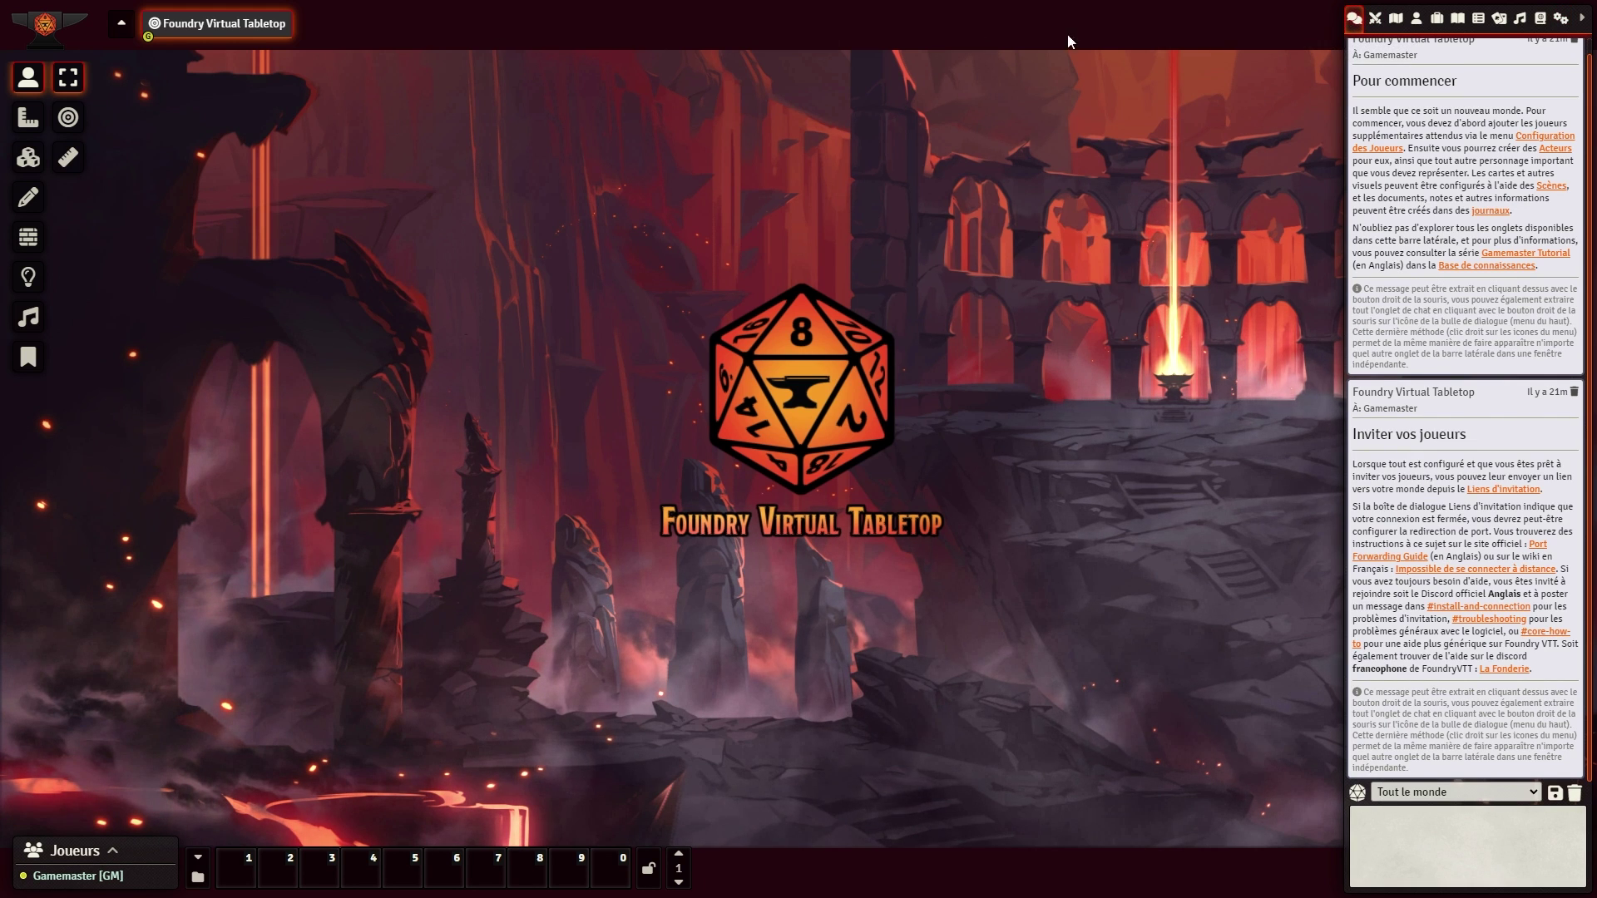
{"action": "left_click", "coordinate": [1395, 19]}
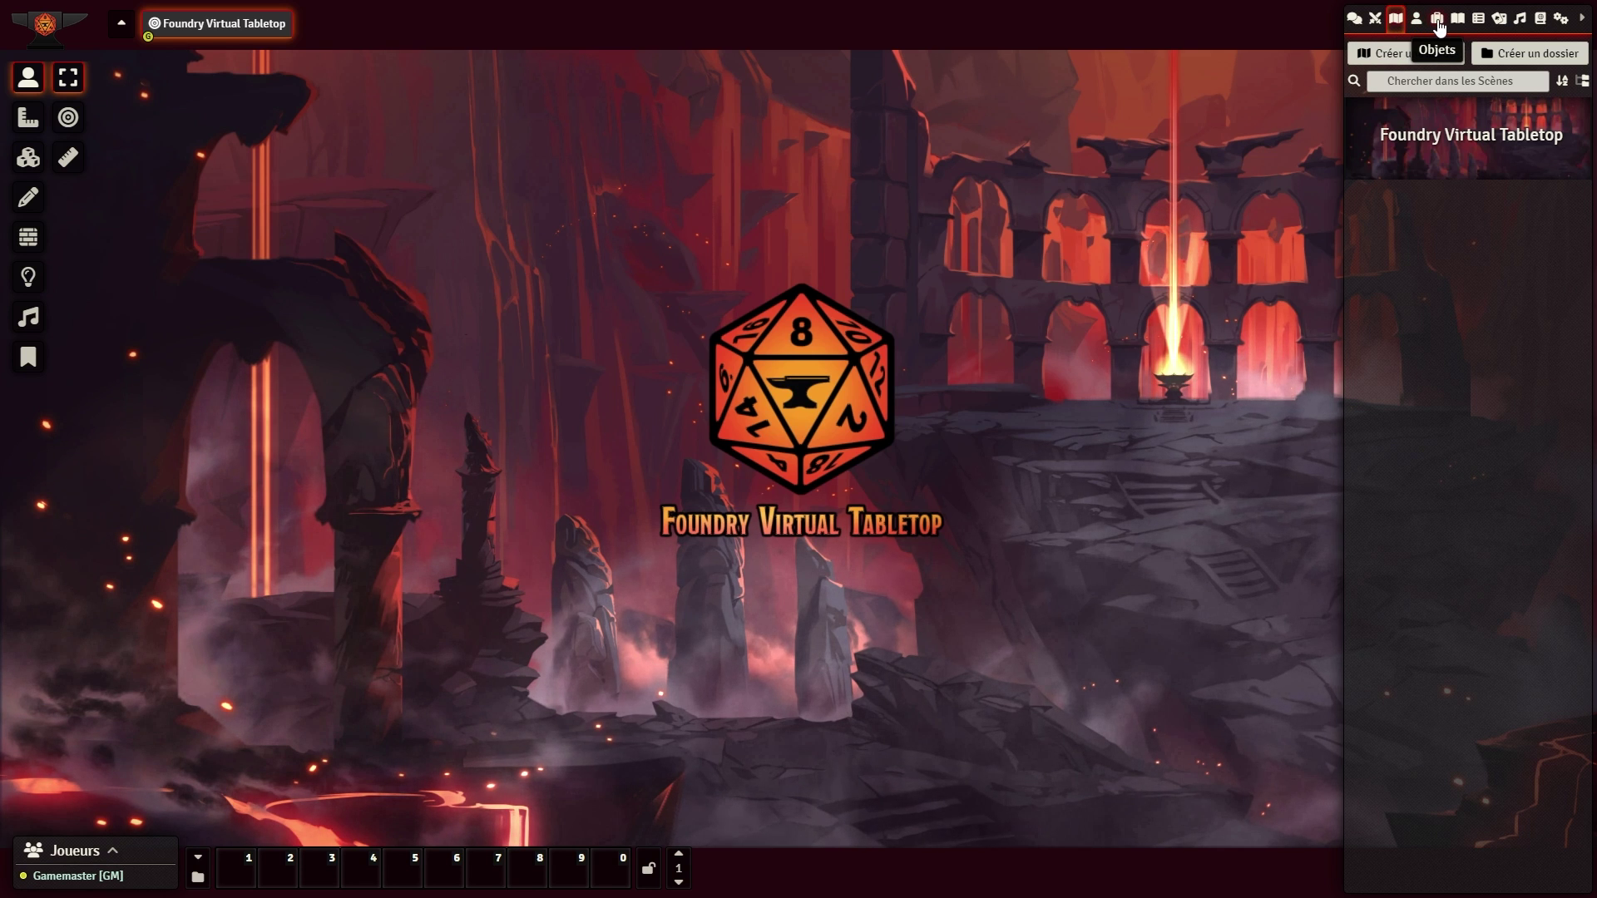
{"action": "mouse_move", "coordinate": [72, 116]}
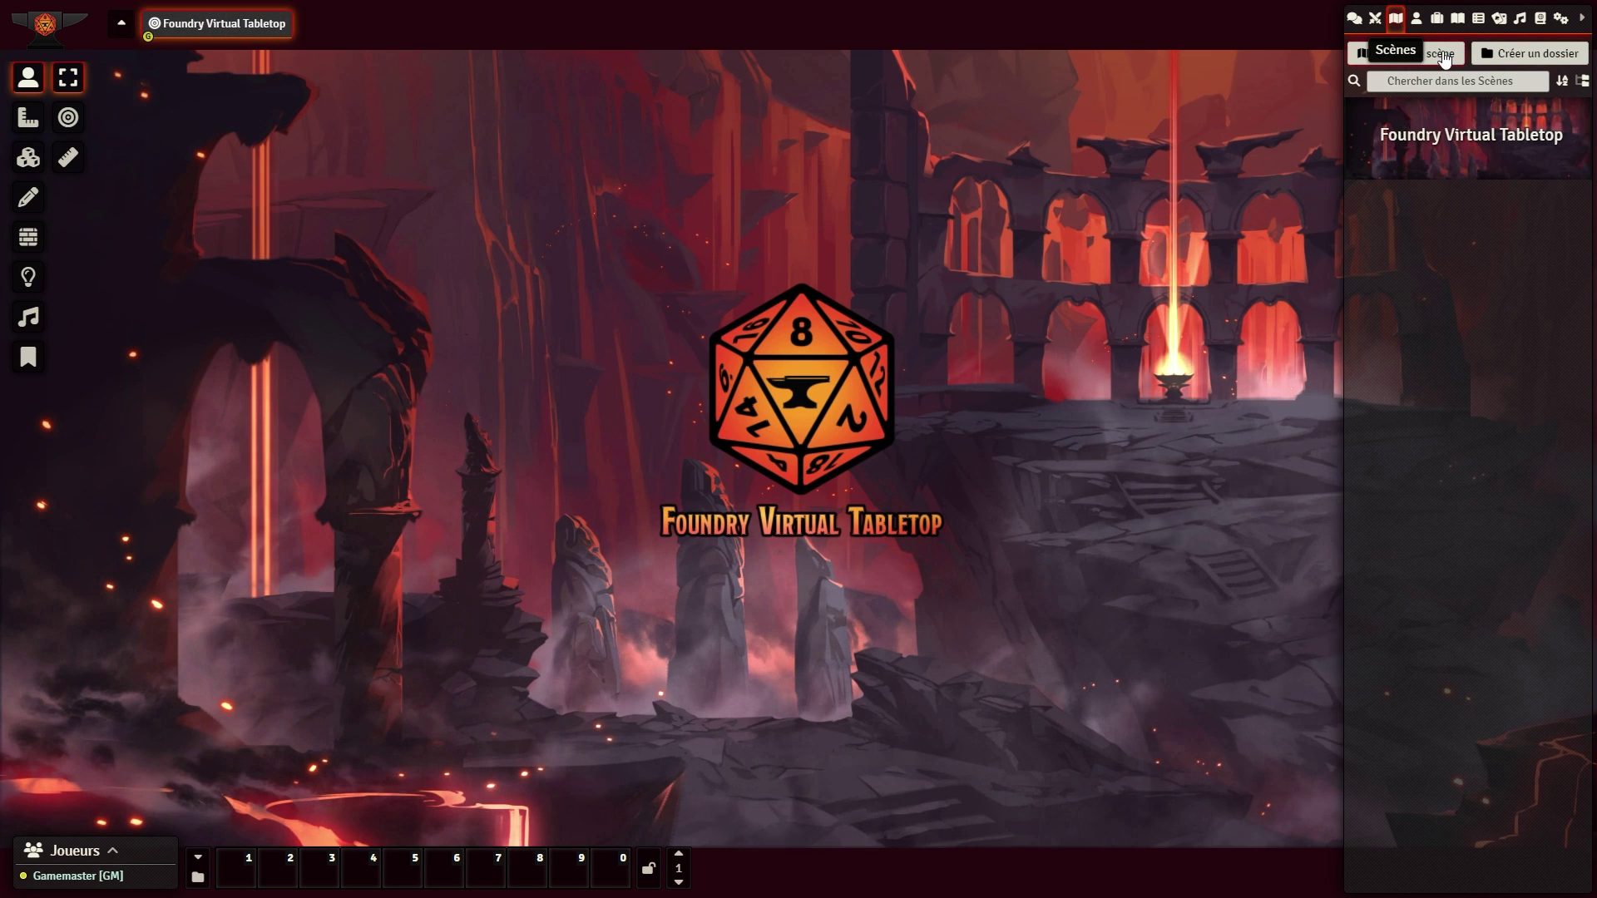
{"action": "left_click", "coordinate": [1414, 53]}
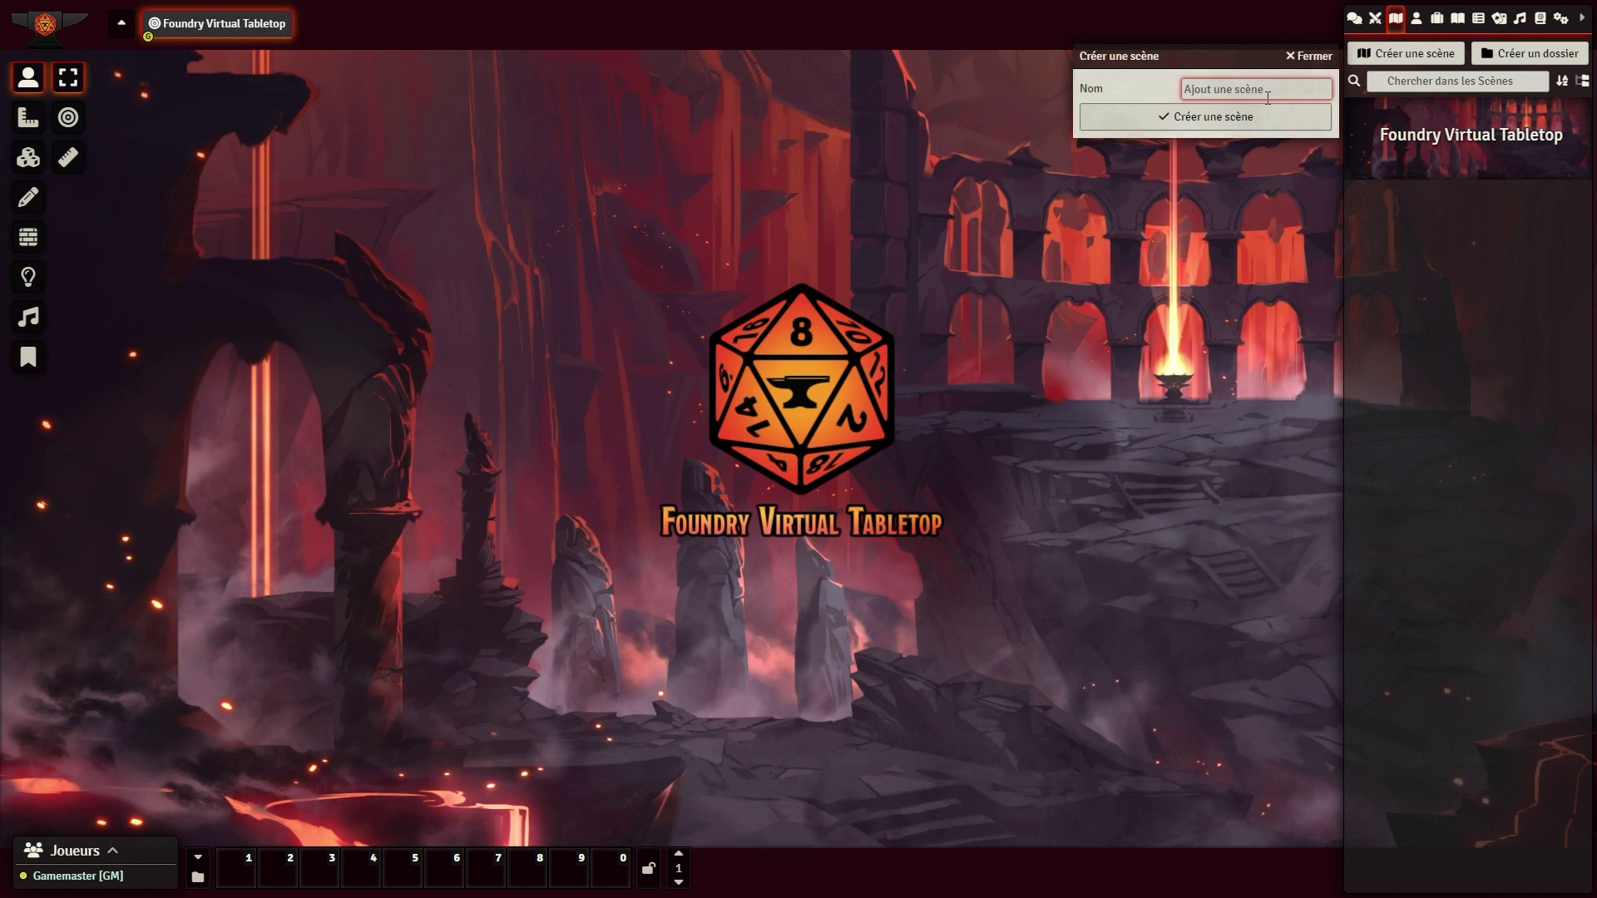
{"action": "type", "text": "Accueil"}
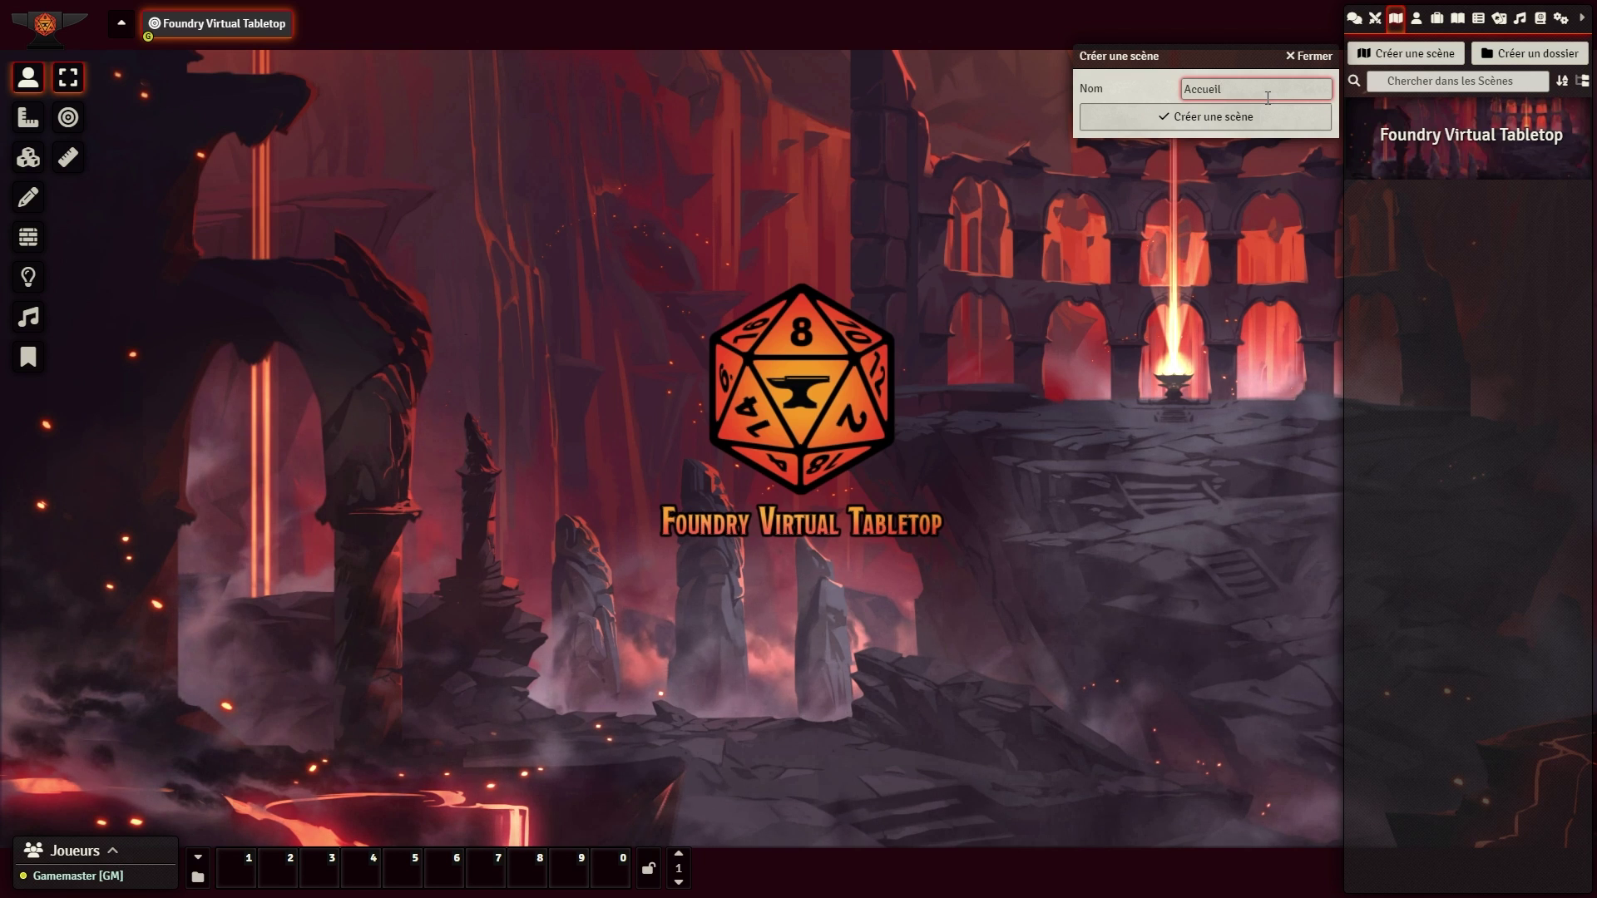
{"action": "left_click", "coordinate": [1267, 117]}
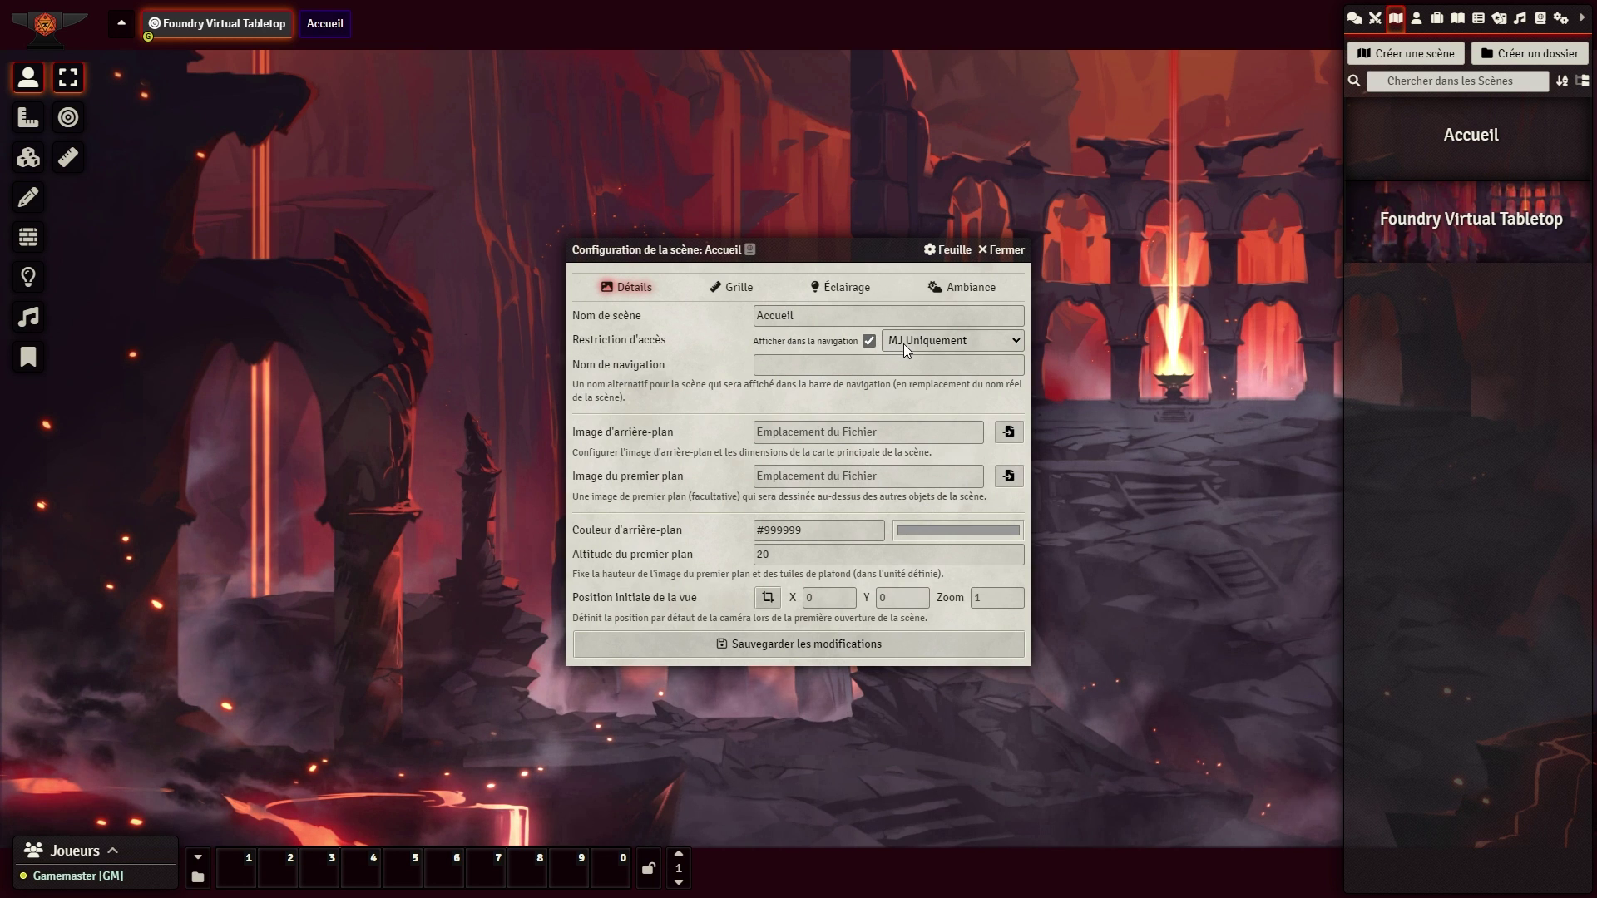
Step: Examine the Accueil scene's access restriction choices, navigation display option, scene name and navigation name
{"action": "left_click", "coordinate": [944, 338]}
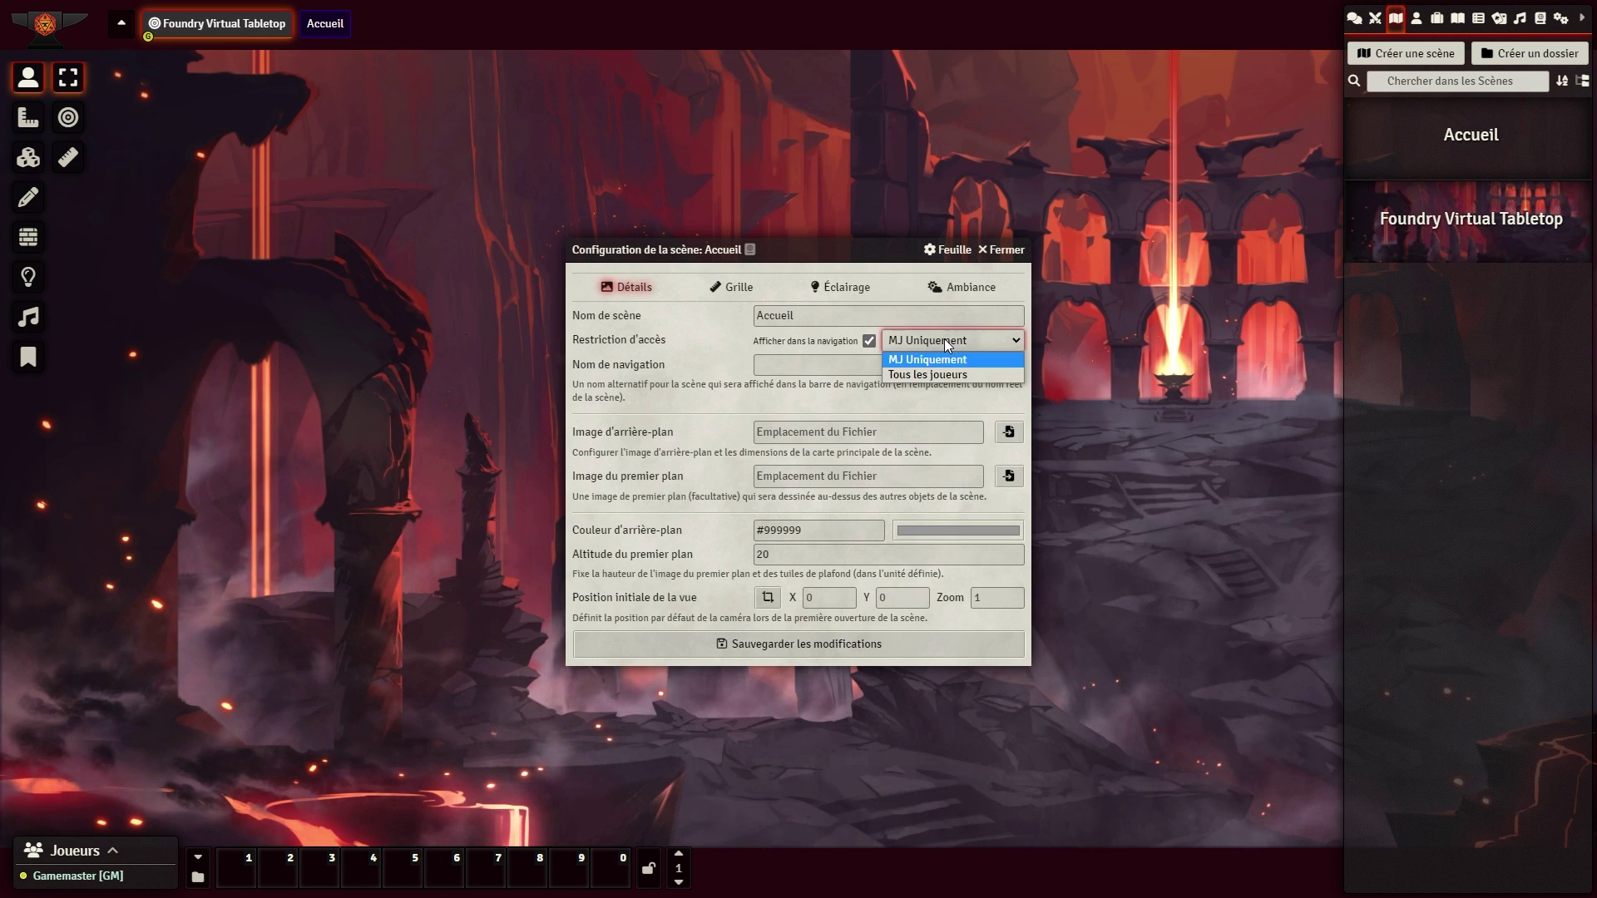
{"action": "left_click", "coordinate": [944, 338]}
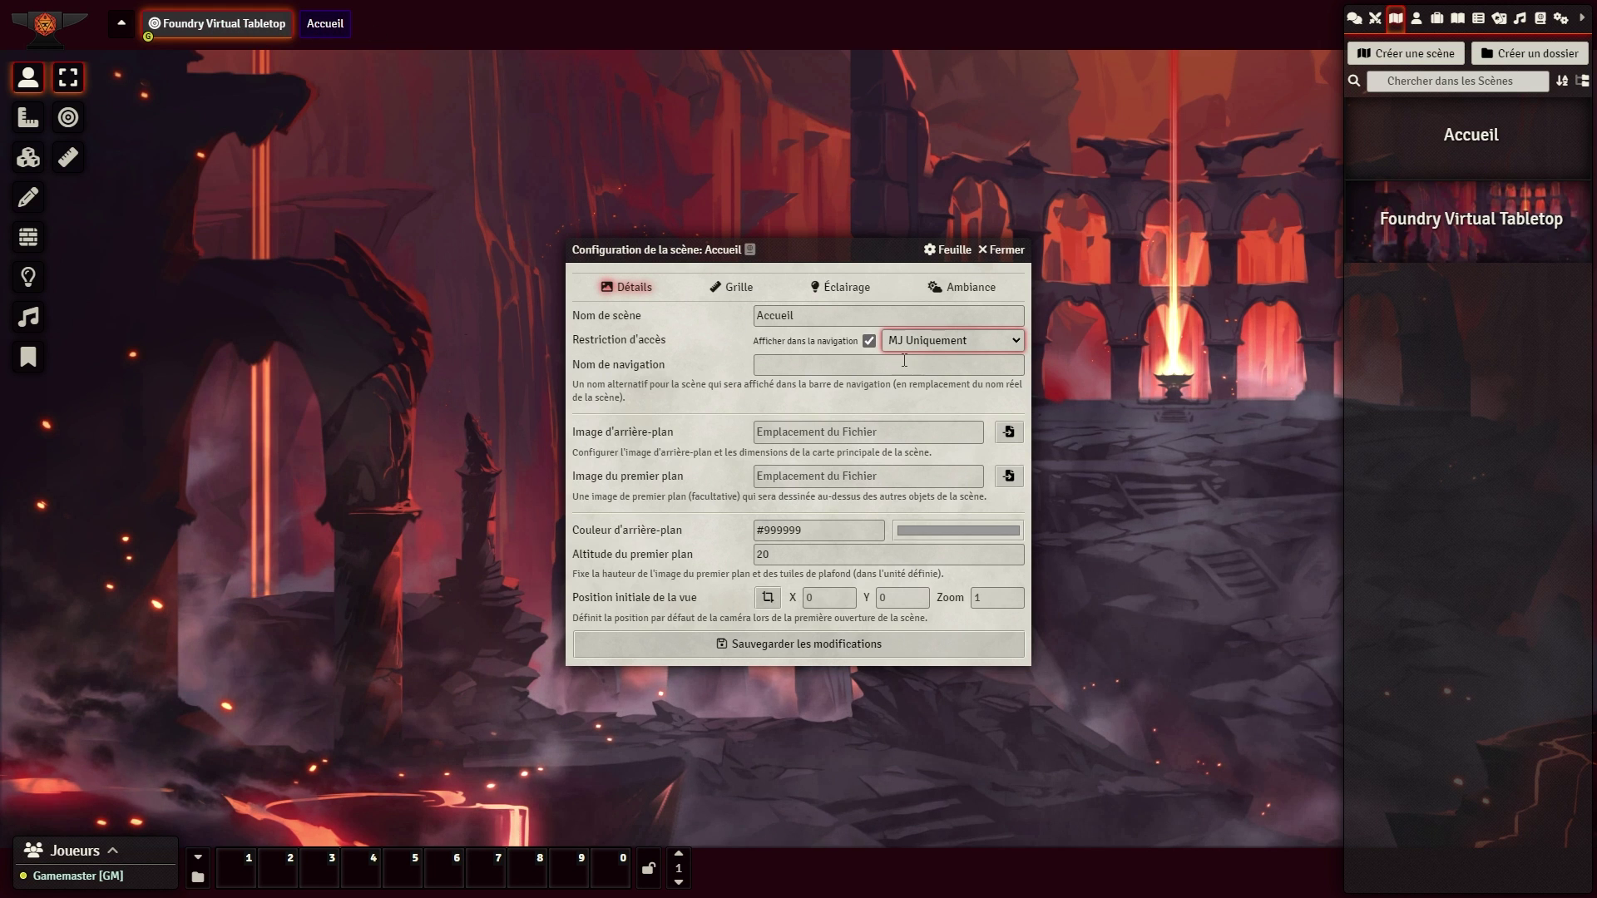
{"action": "left_click", "coordinate": [867, 342]}
{"action": "left_click", "coordinate": [868, 341]}
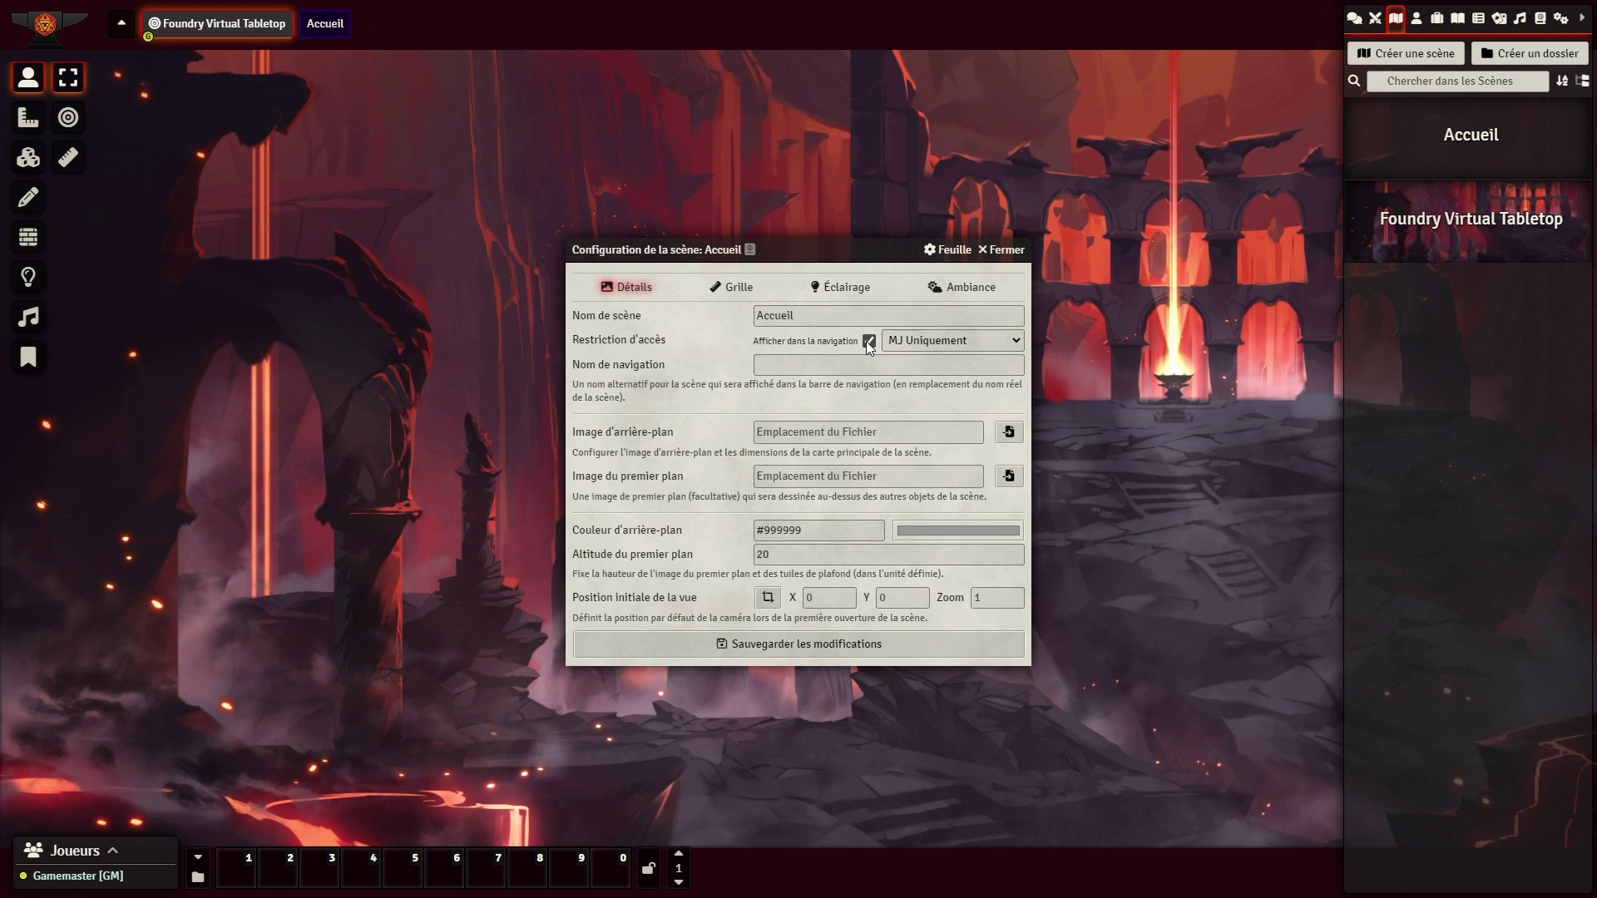
{"action": "left_click", "coordinate": [859, 366]}
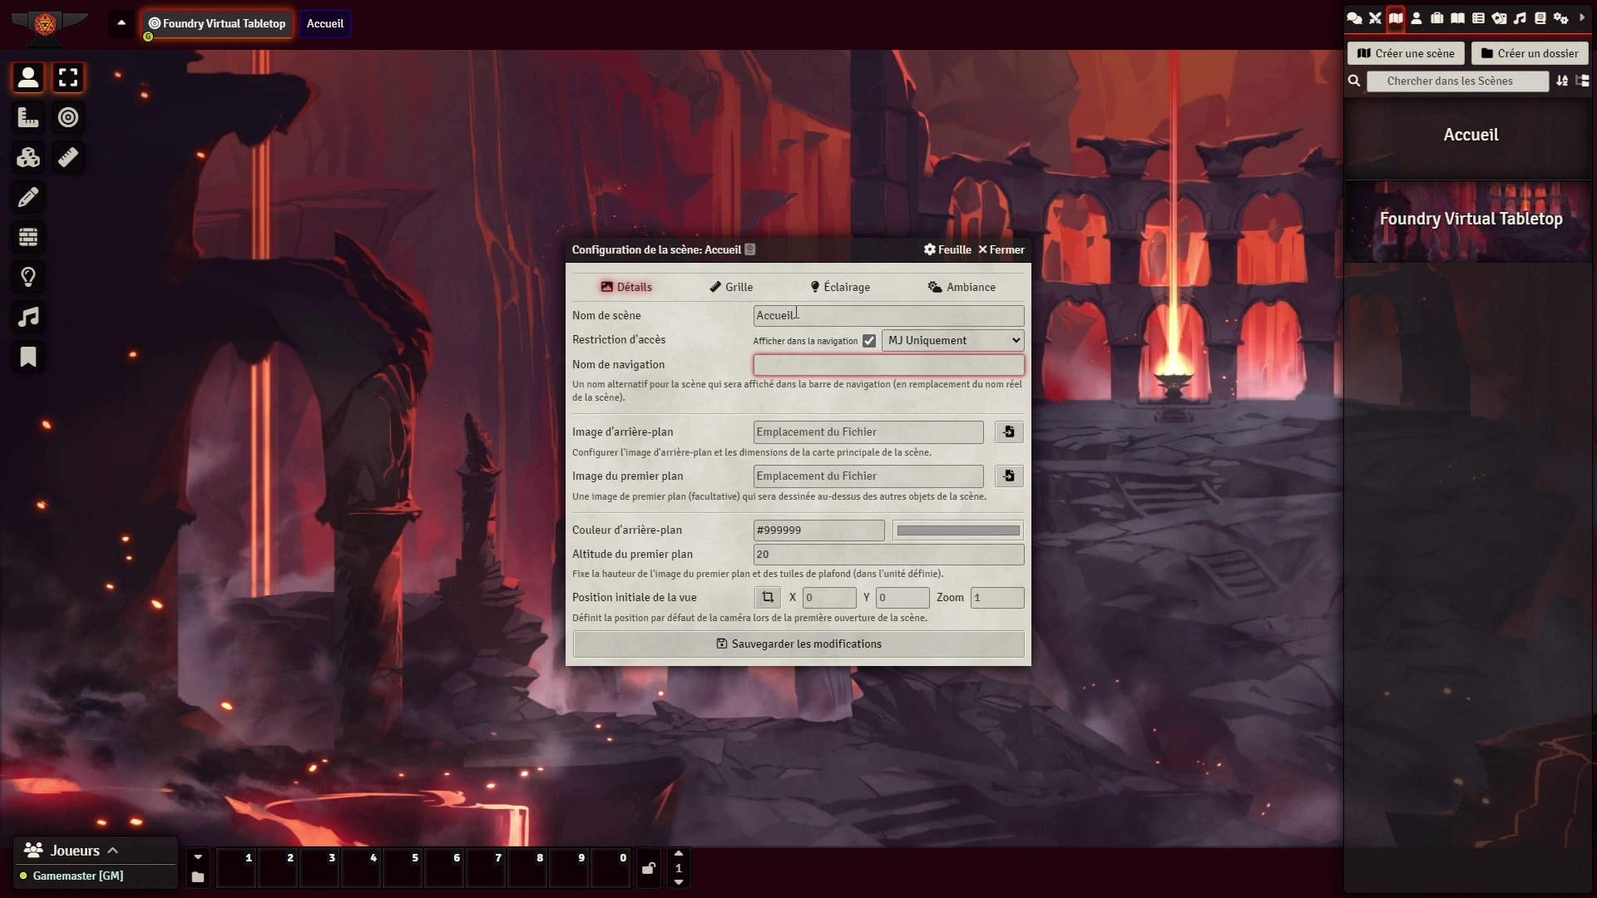
{"action": "left_click", "coordinate": [807, 313]}
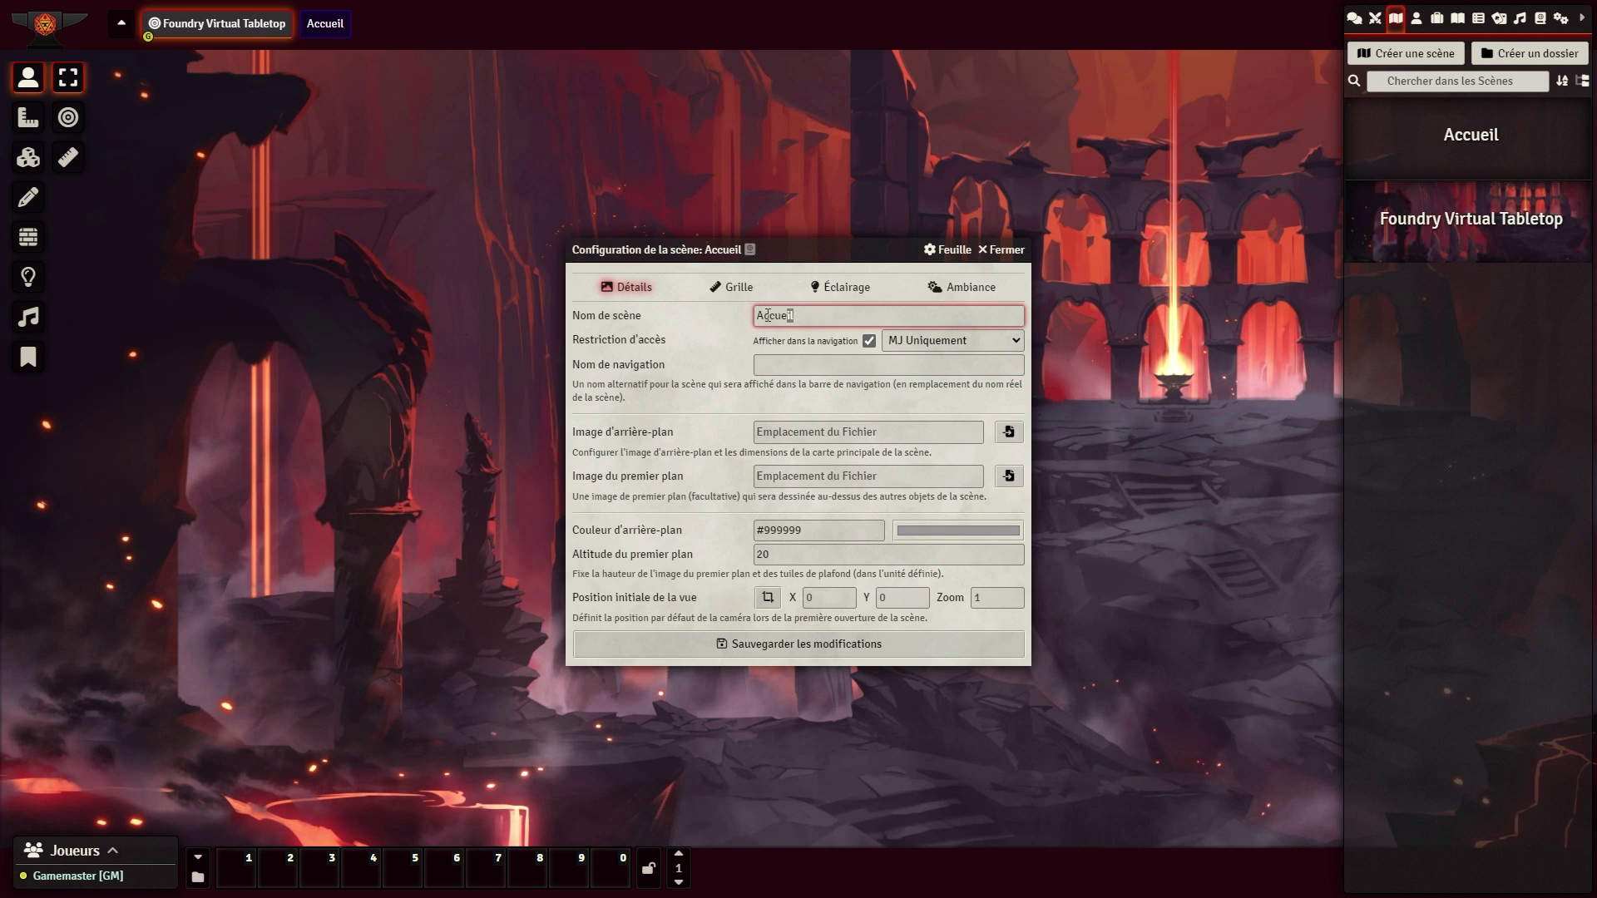
{"action": "left_click", "coordinate": [800, 361]}
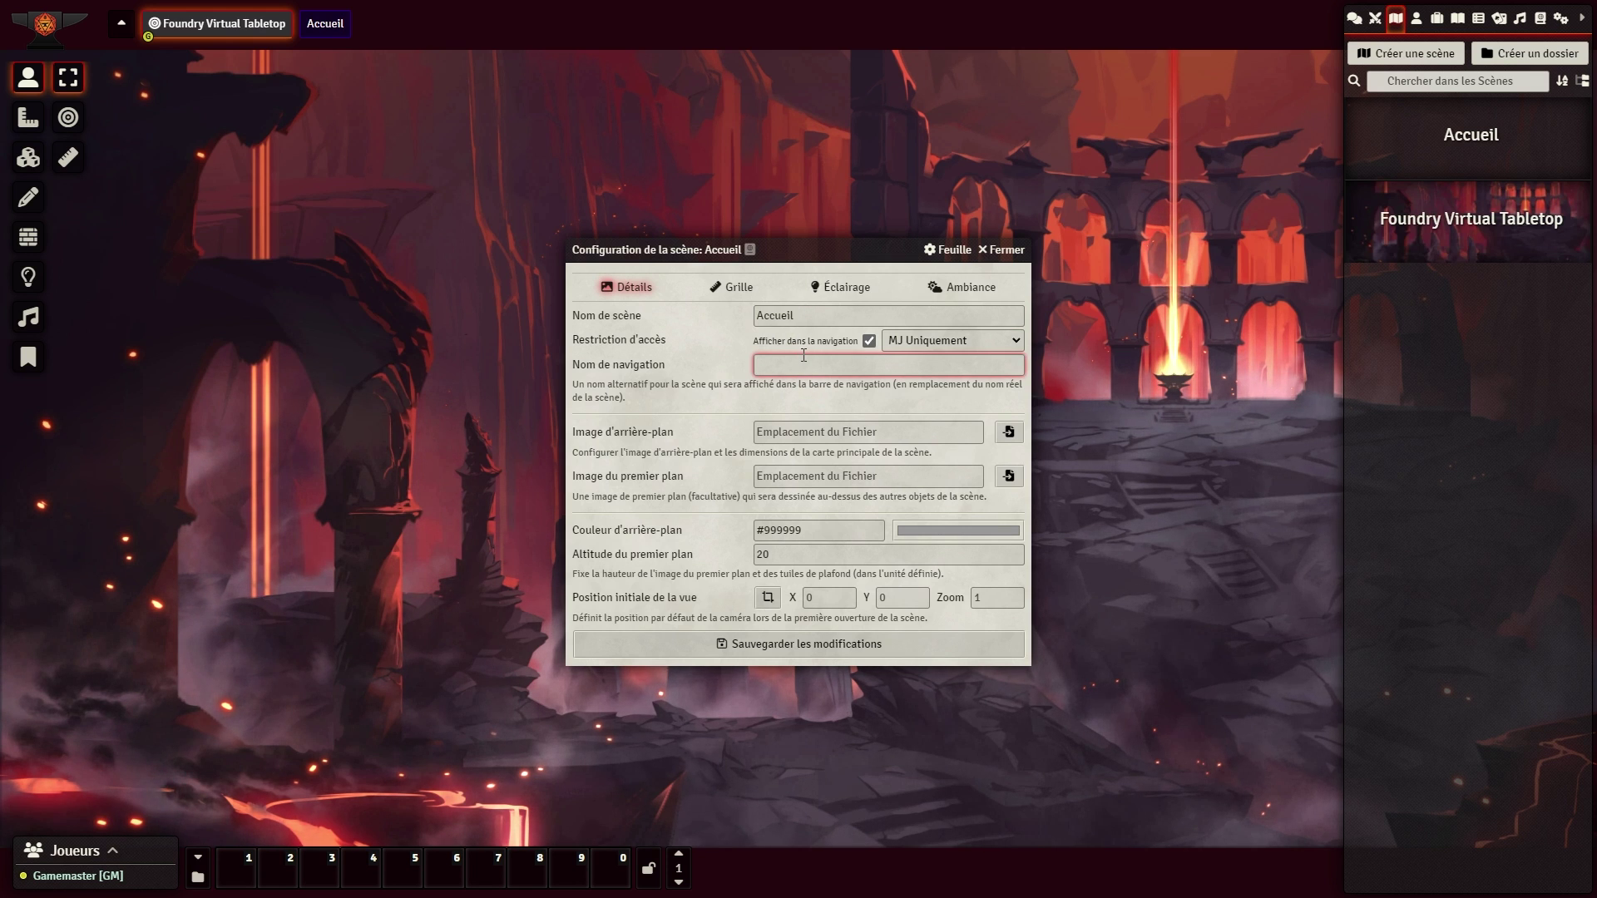
Step: Set the scene's background image to fond_decran_arcadia(1).jpg from the compendium_scenario_nephilim module's scene assets, using thumbnails to choose it
{"action": "left_click", "coordinate": [1008, 433]}
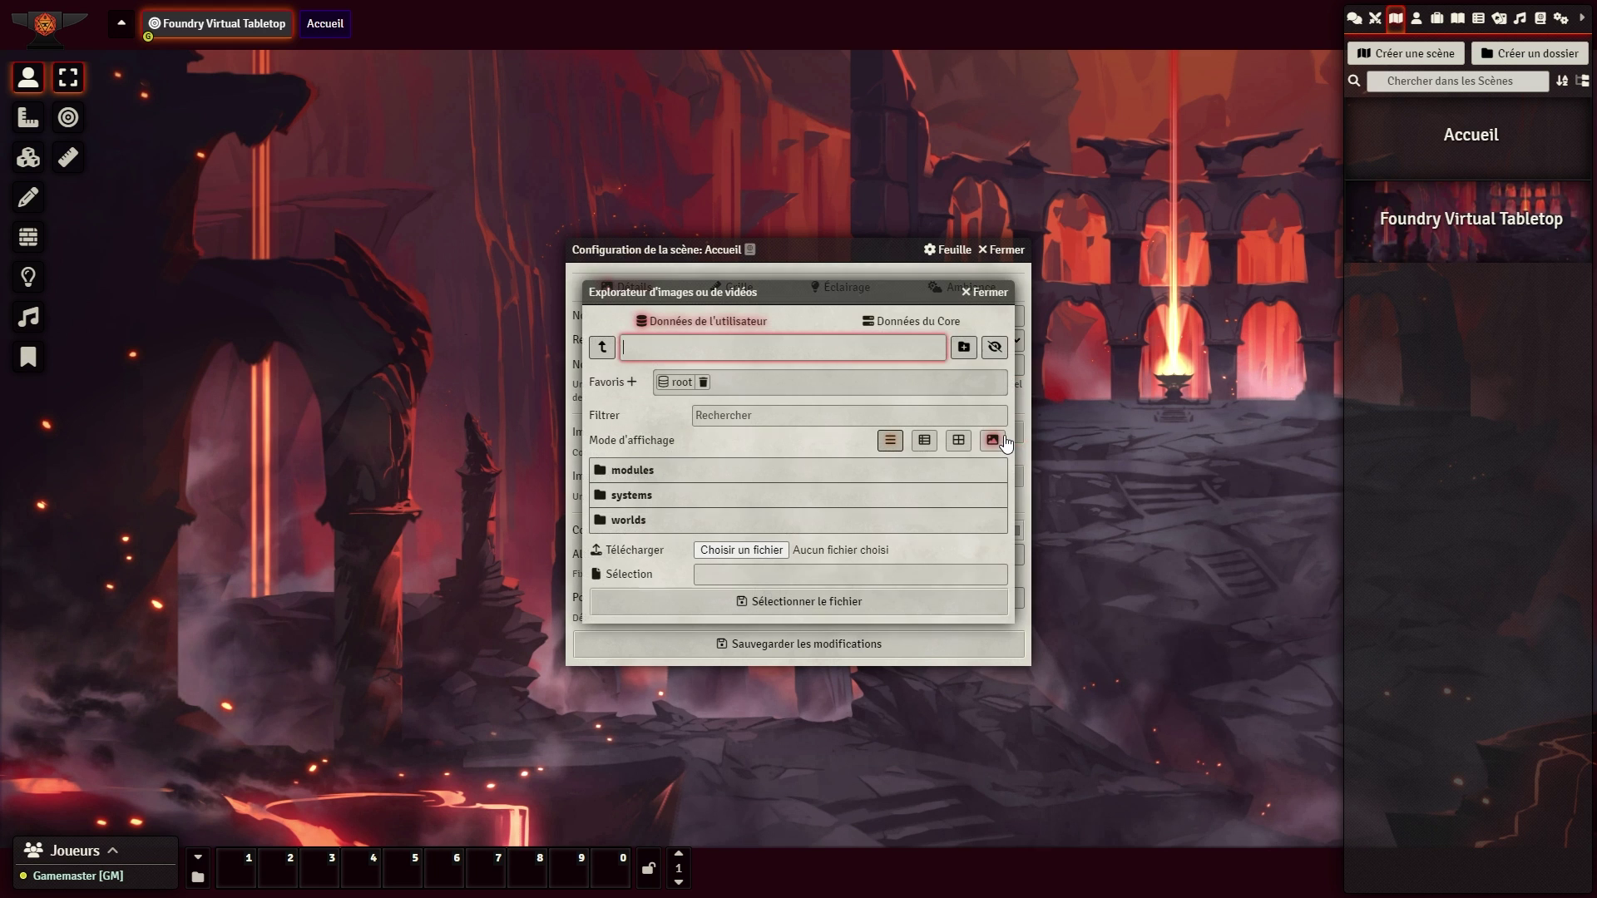
{"action": "left_click", "coordinate": [648, 474]}
{"action": "left_click", "coordinate": [641, 472]}
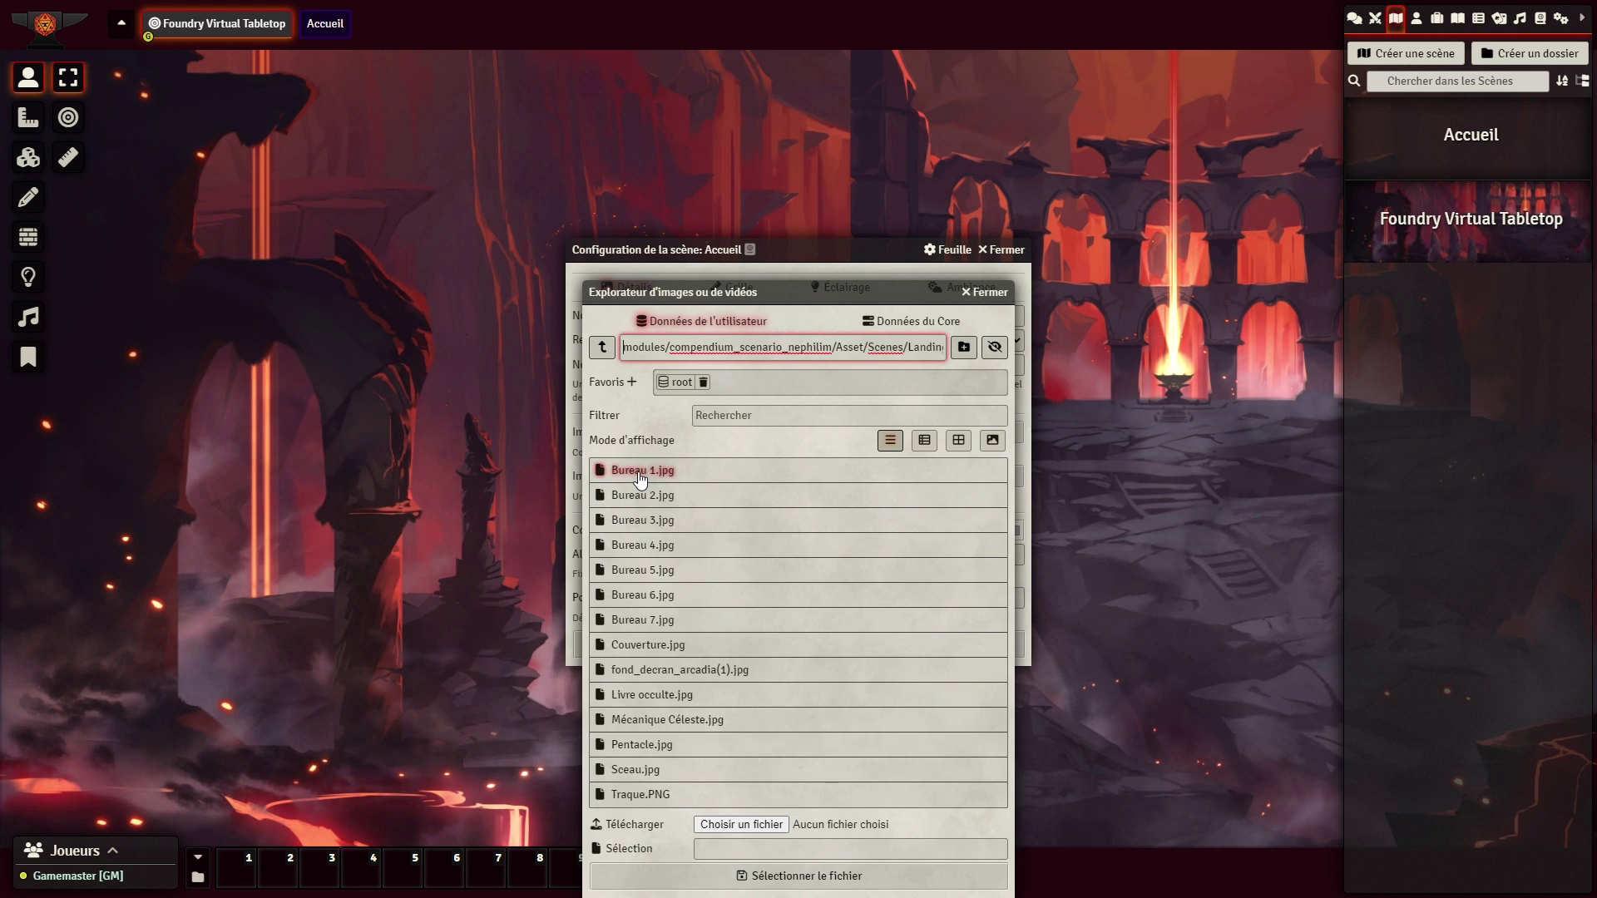
{"action": "left_click", "coordinate": [958, 439]}
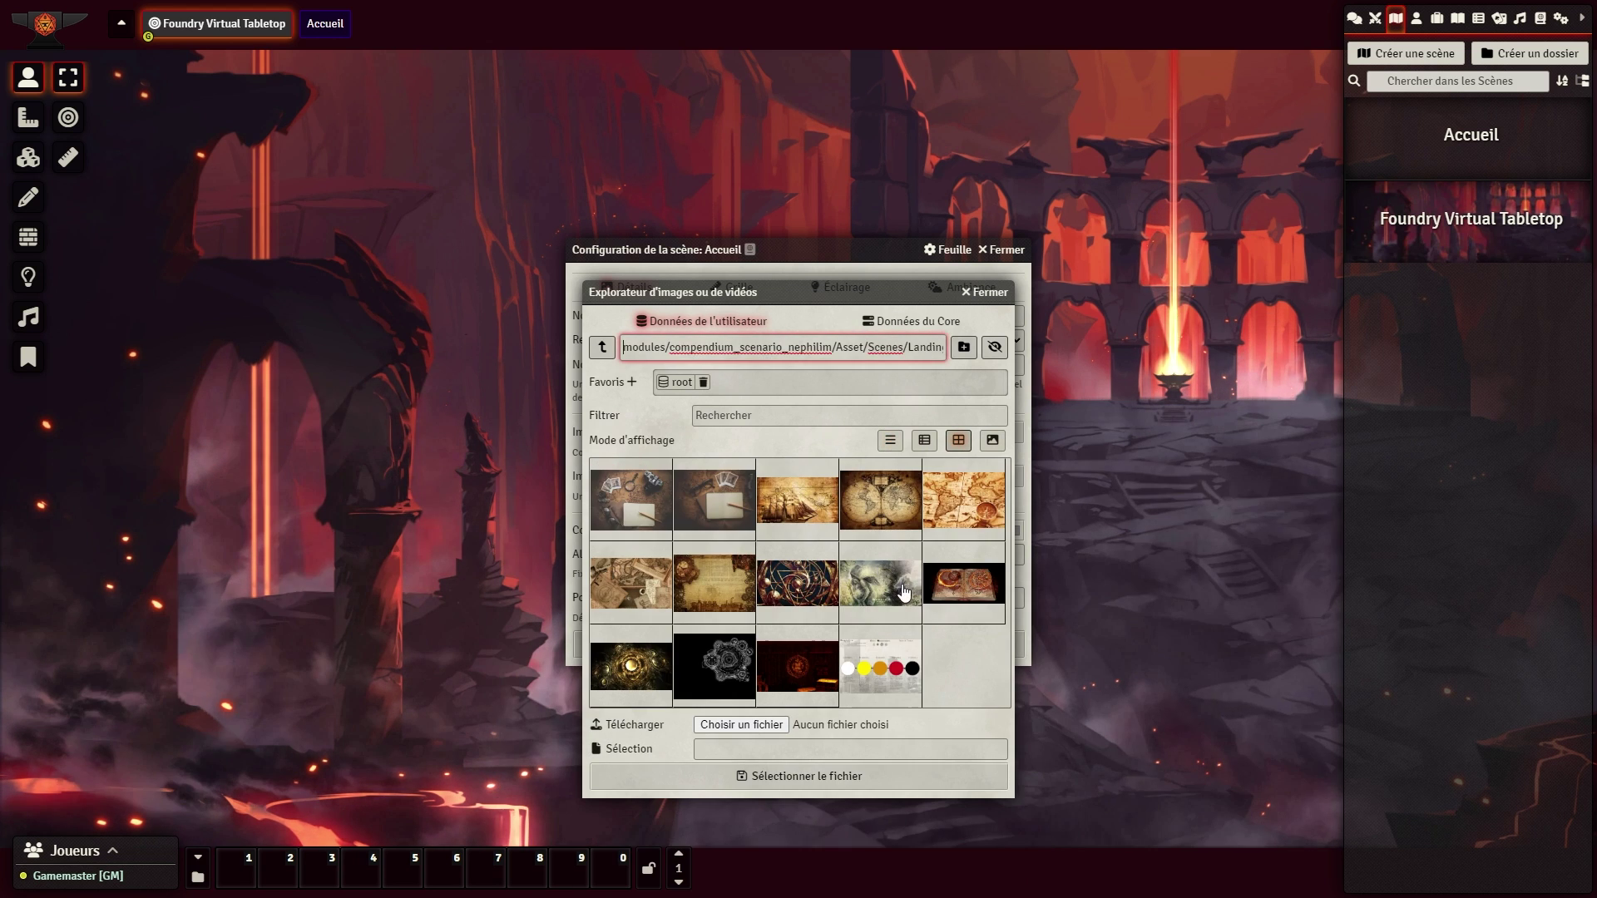
{"action": "left_click", "coordinate": [904, 592]}
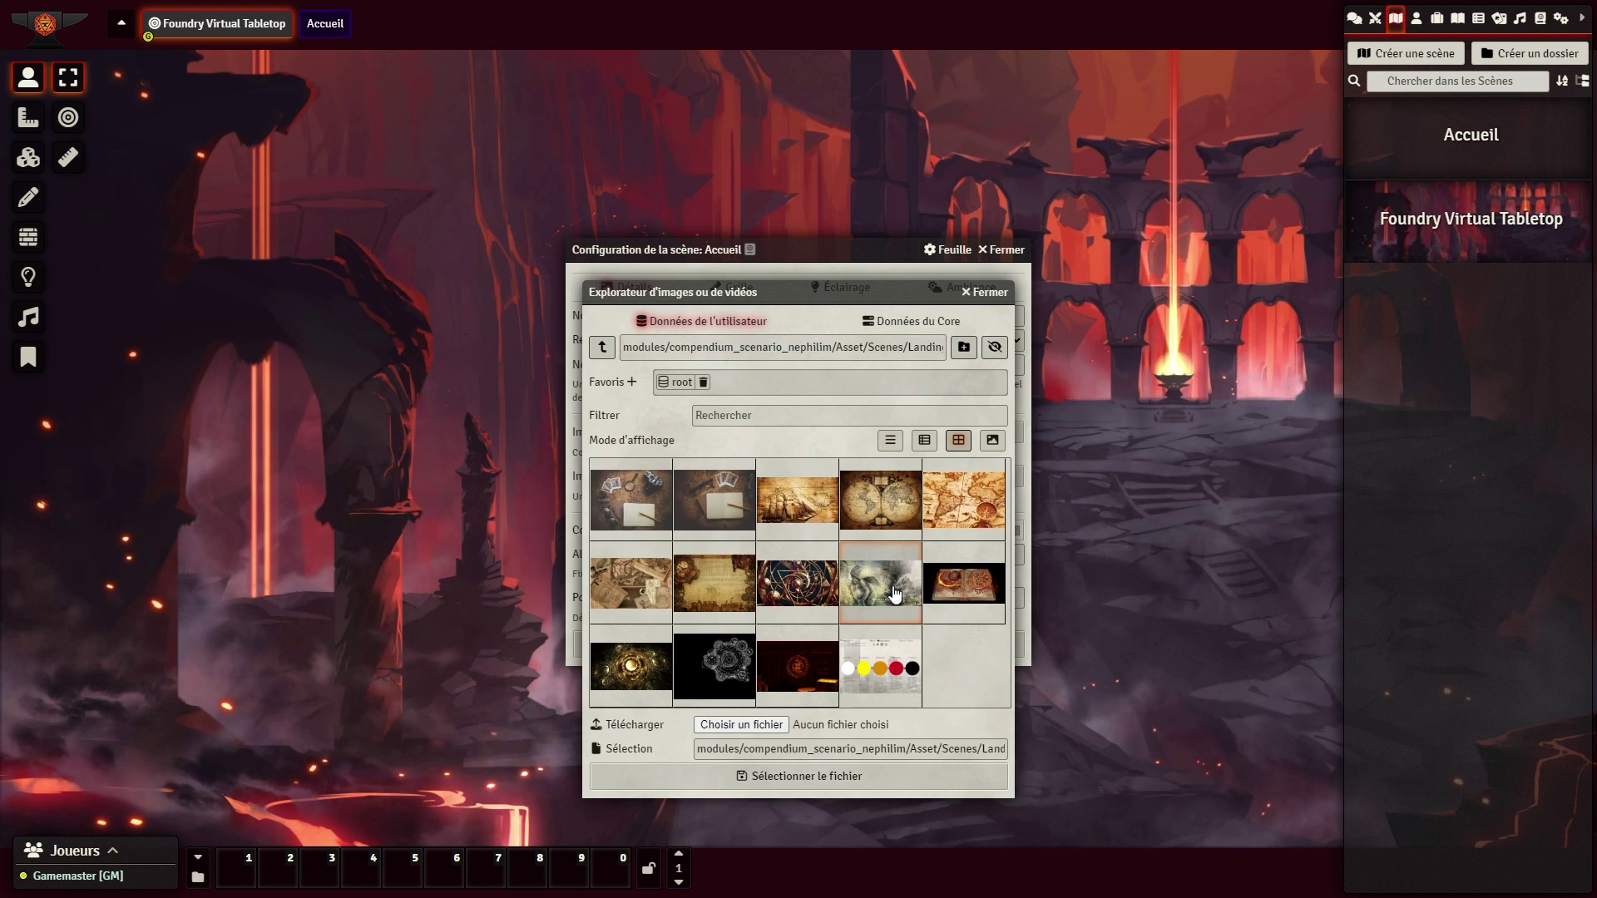
{"action": "left_click", "coordinate": [881, 782]}
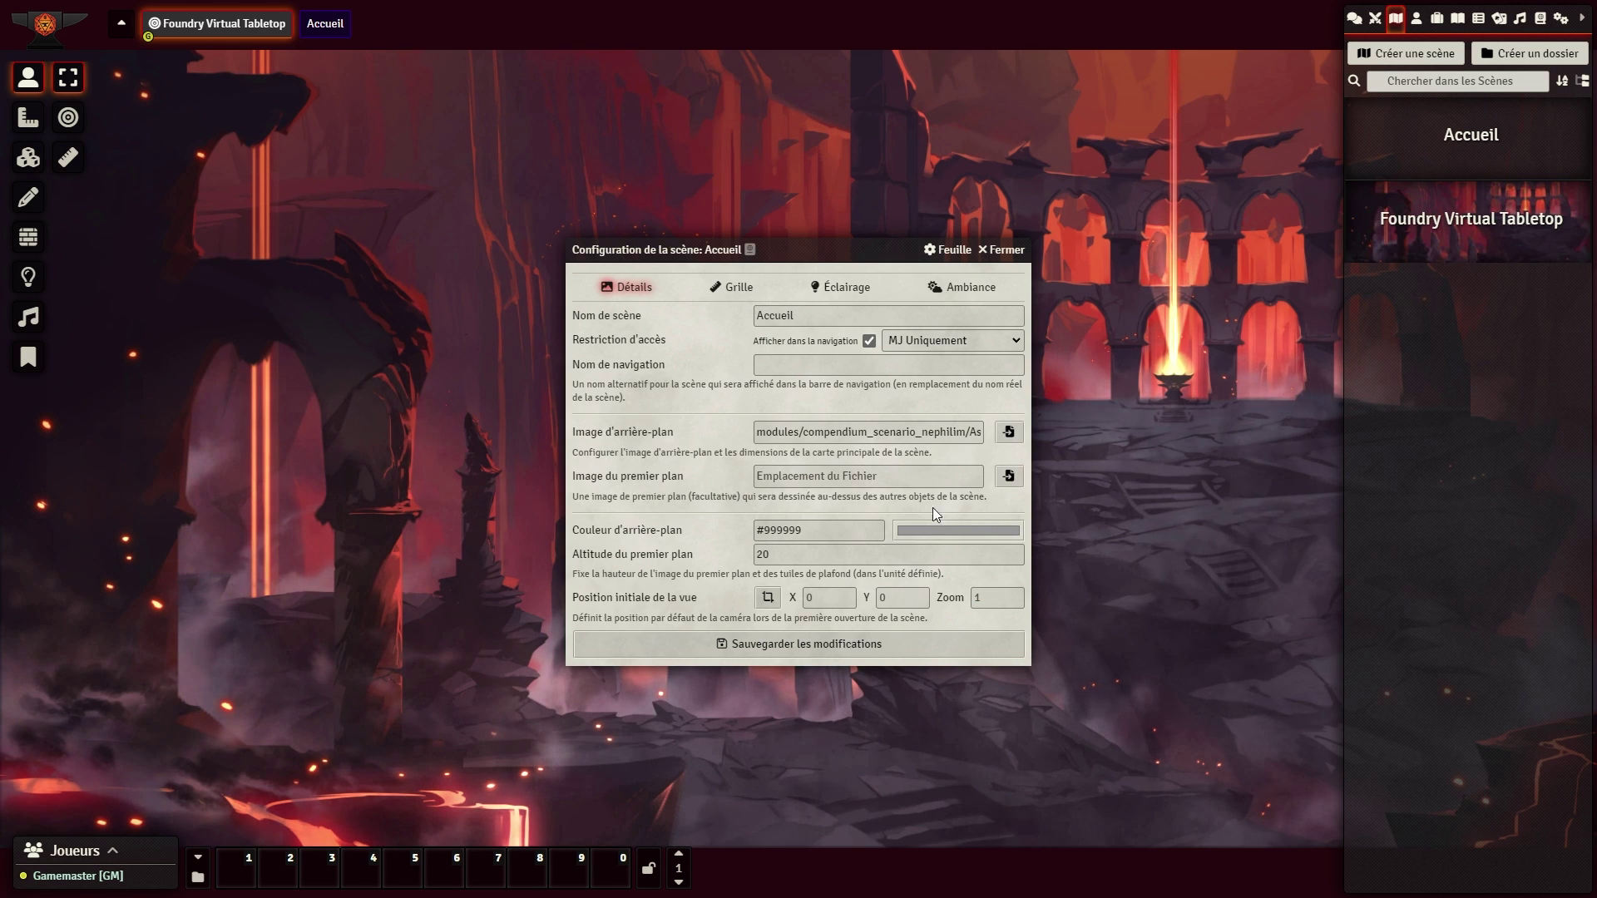
Step: Set the Accueil scene's background colour to black, #000000
{"action": "left_click", "coordinate": [968, 532]}
{"action": "left_click_drag", "start_coordinate": [923, 616], "coordinate": [880, 685]}
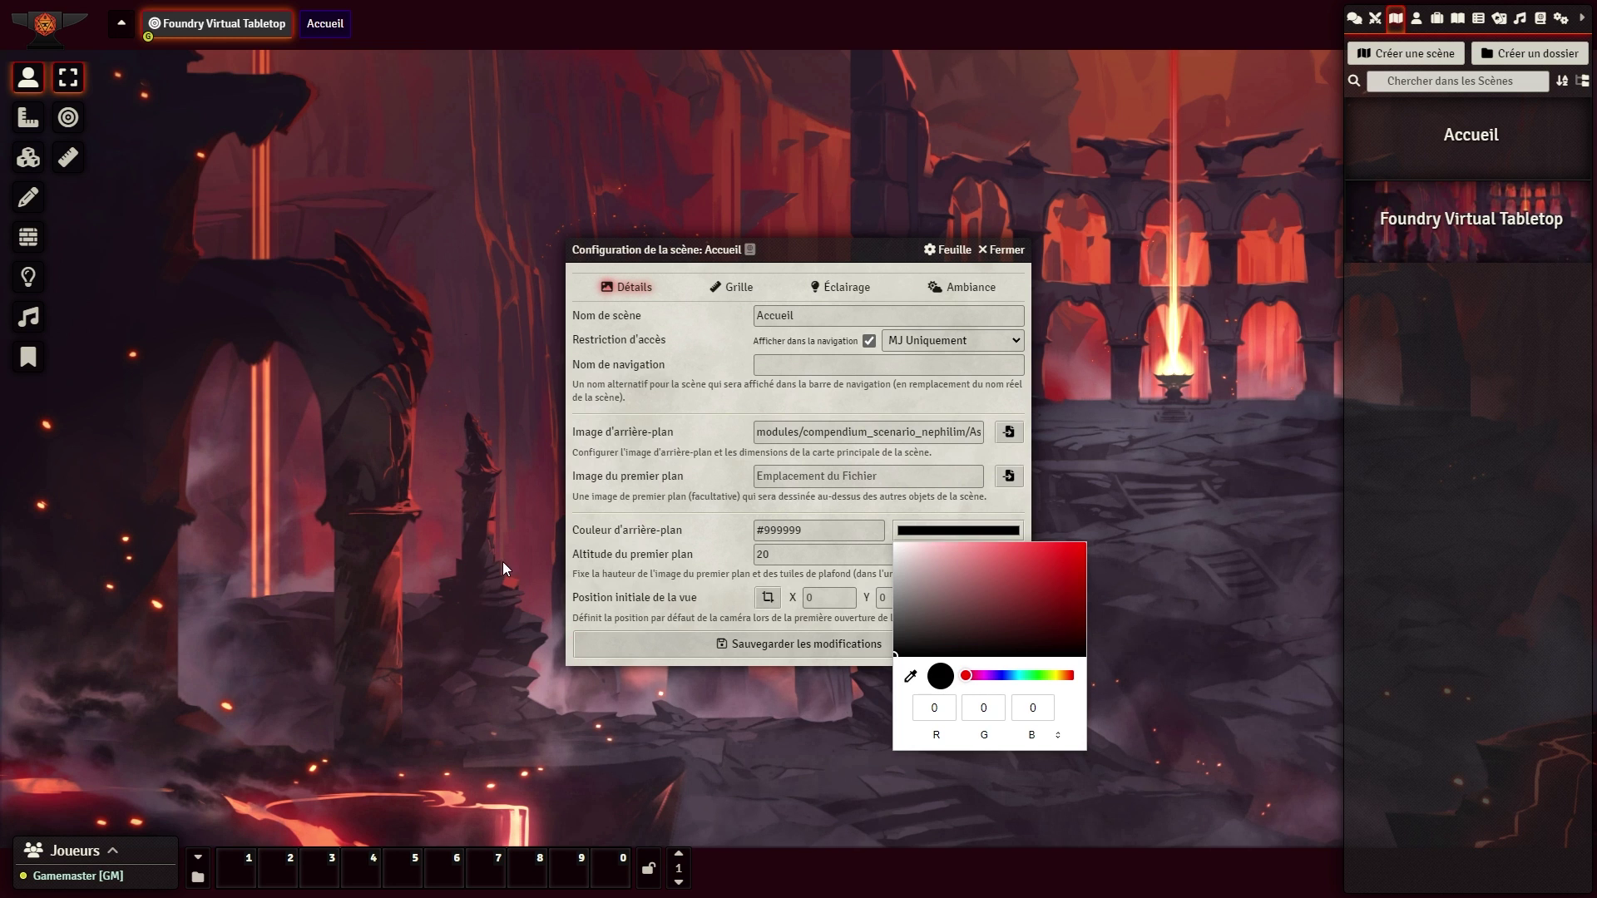
{"action": "left_click", "coordinate": [594, 569]}
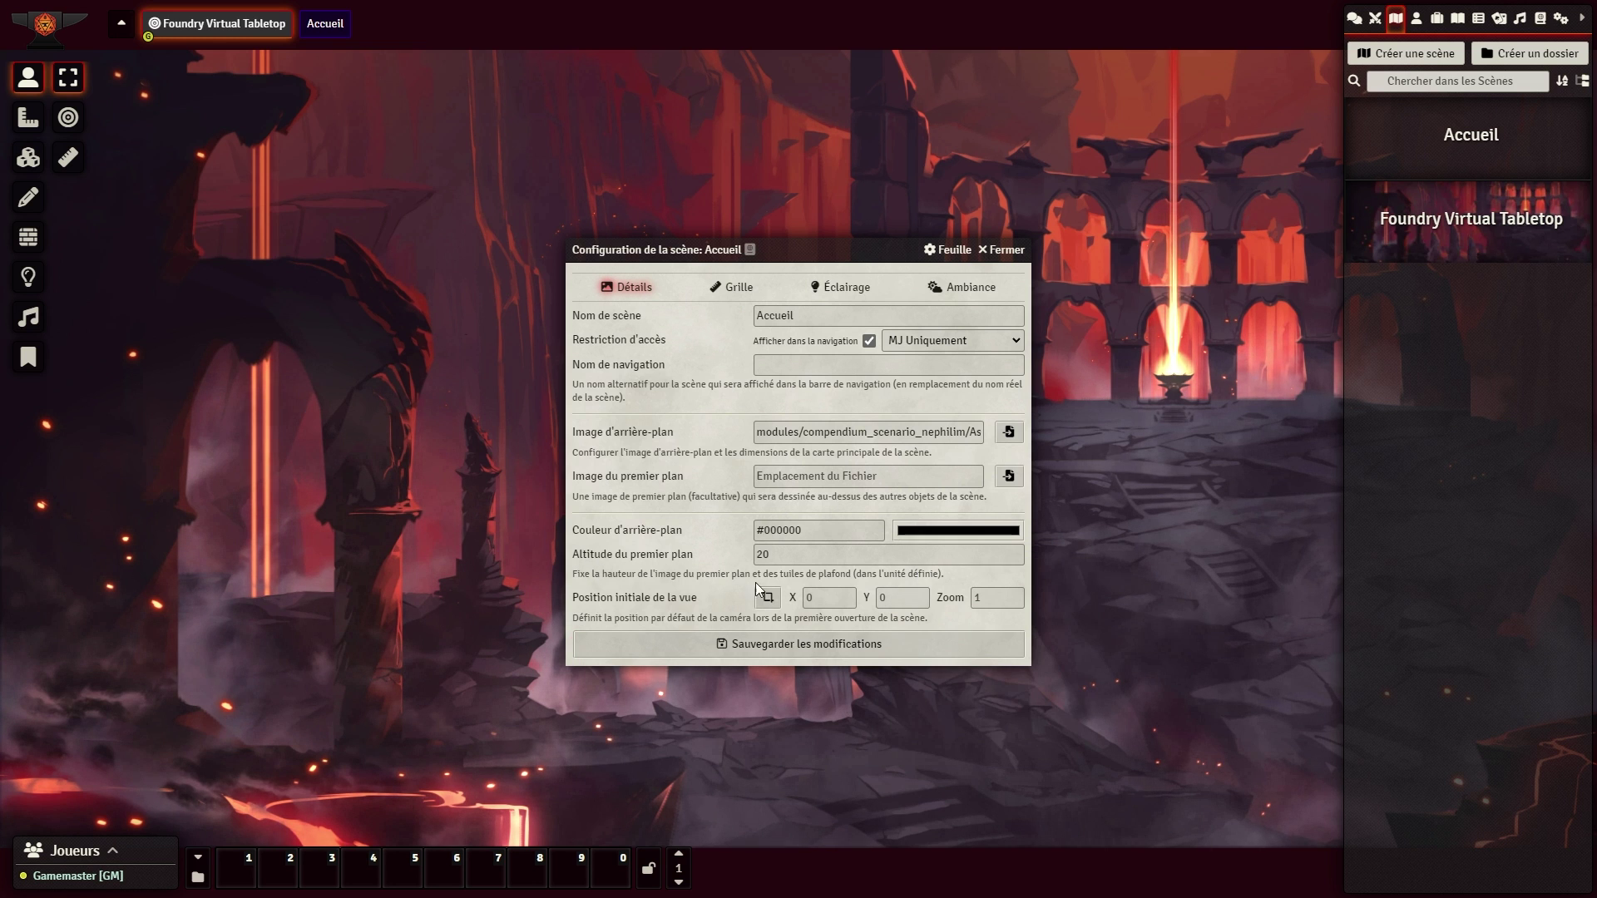
Step: Give the Accueil scene a Carrée grid with a cell size of 75 pixels, trying Sans grille first
{"action": "left_click", "coordinate": [735, 291]}
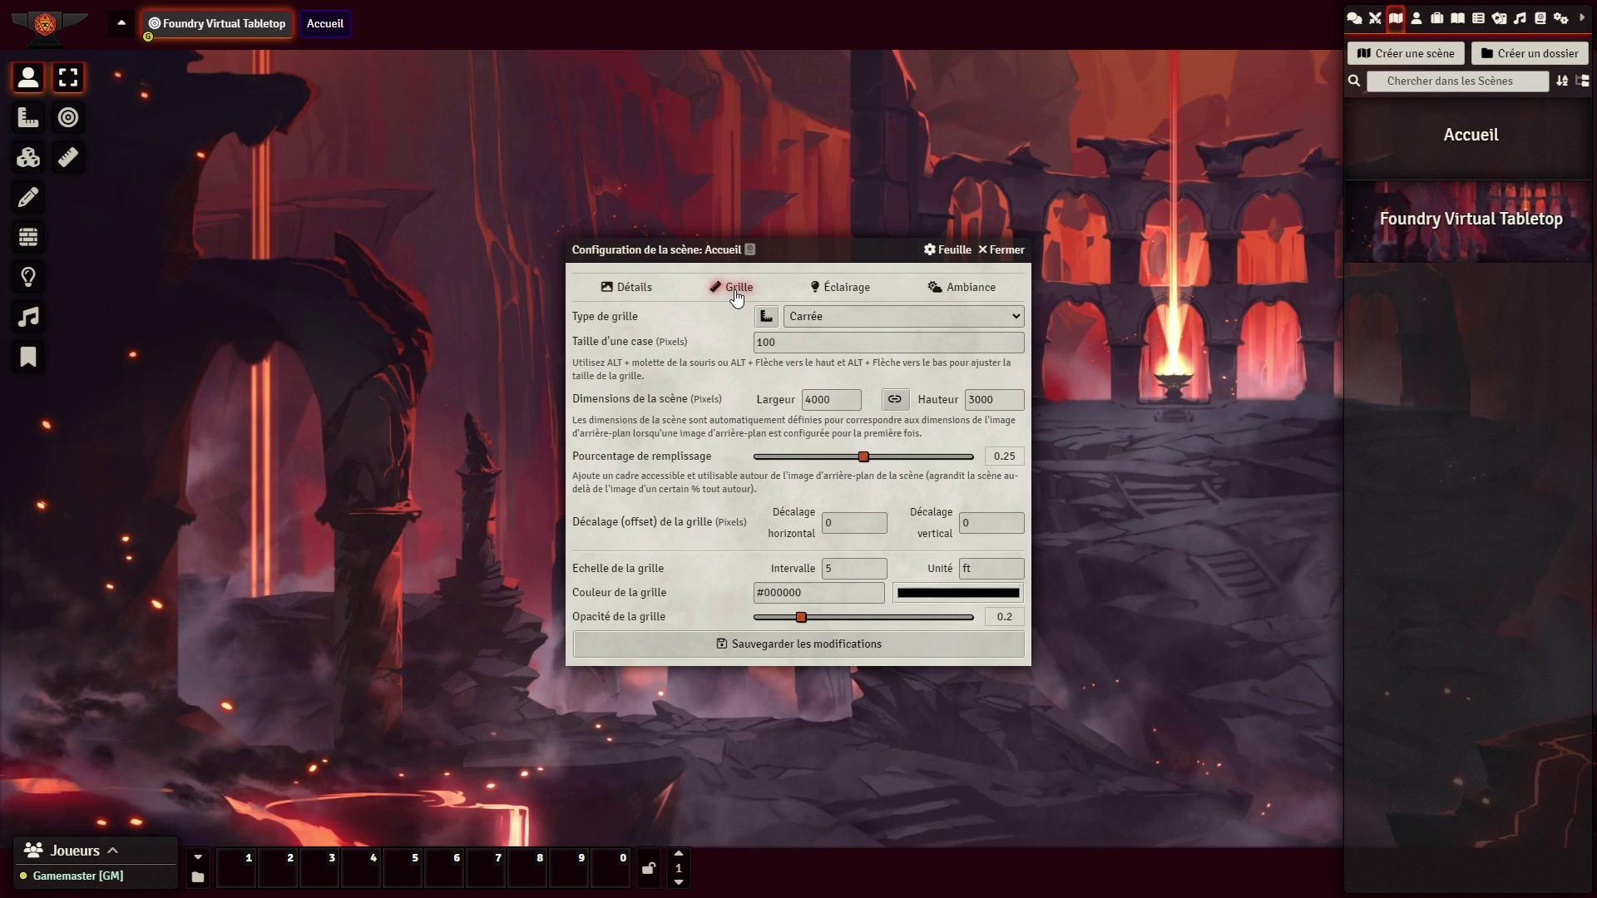
{"action": "left_click", "coordinate": [842, 317]}
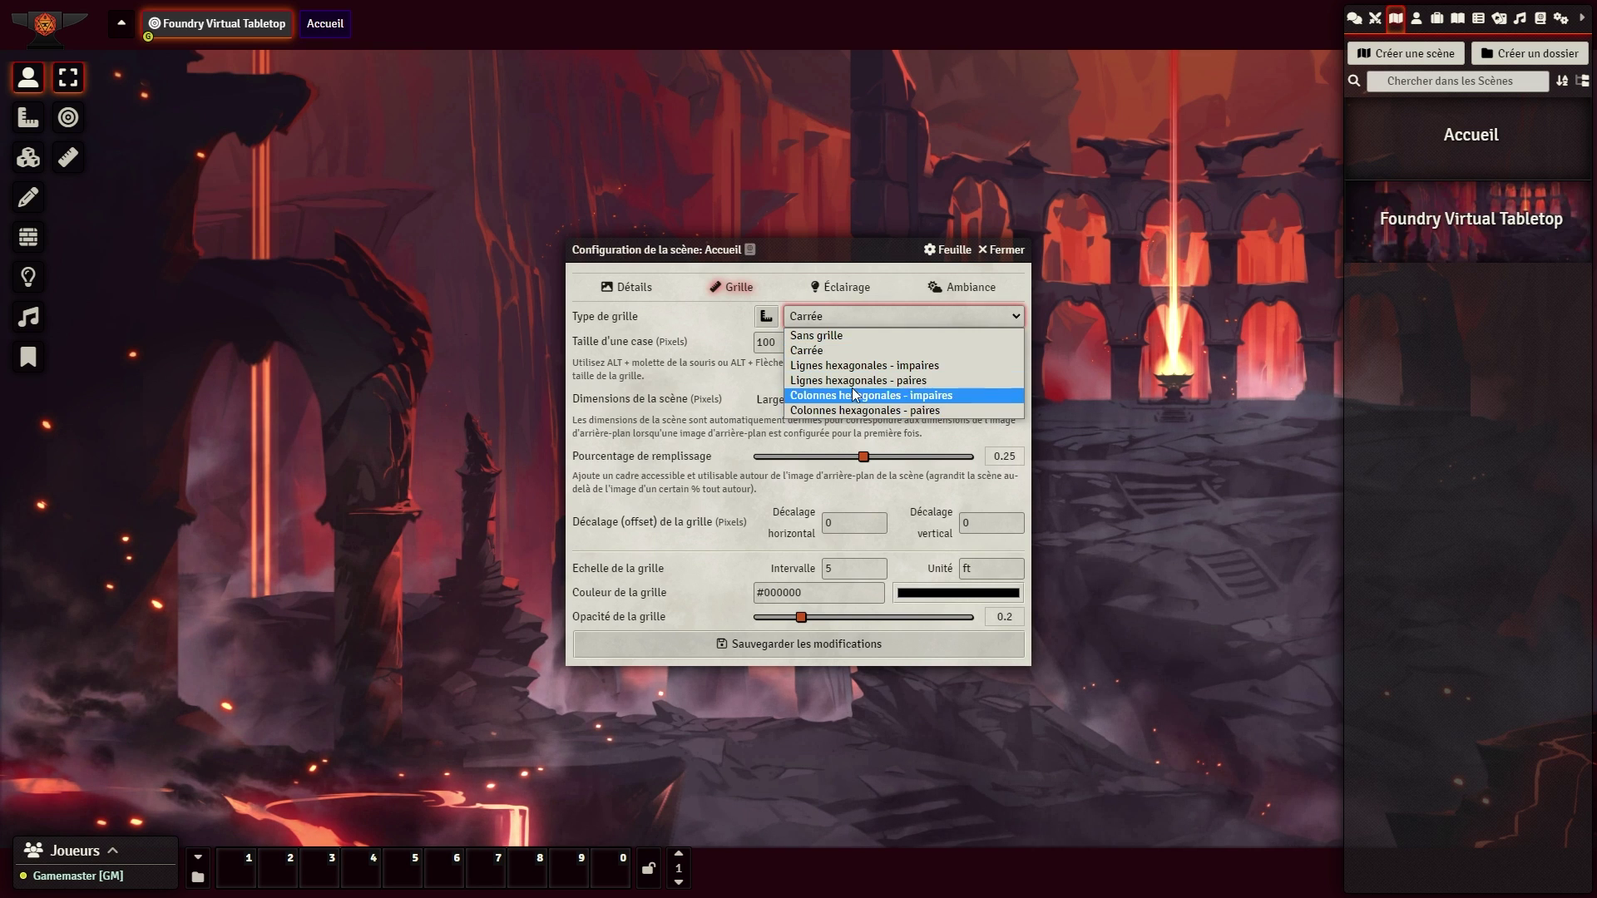
{"action": "left_click", "coordinate": [842, 335]}
{"action": "left_click_drag", "start_coordinate": [799, 345], "coordinate": [725, 346]}
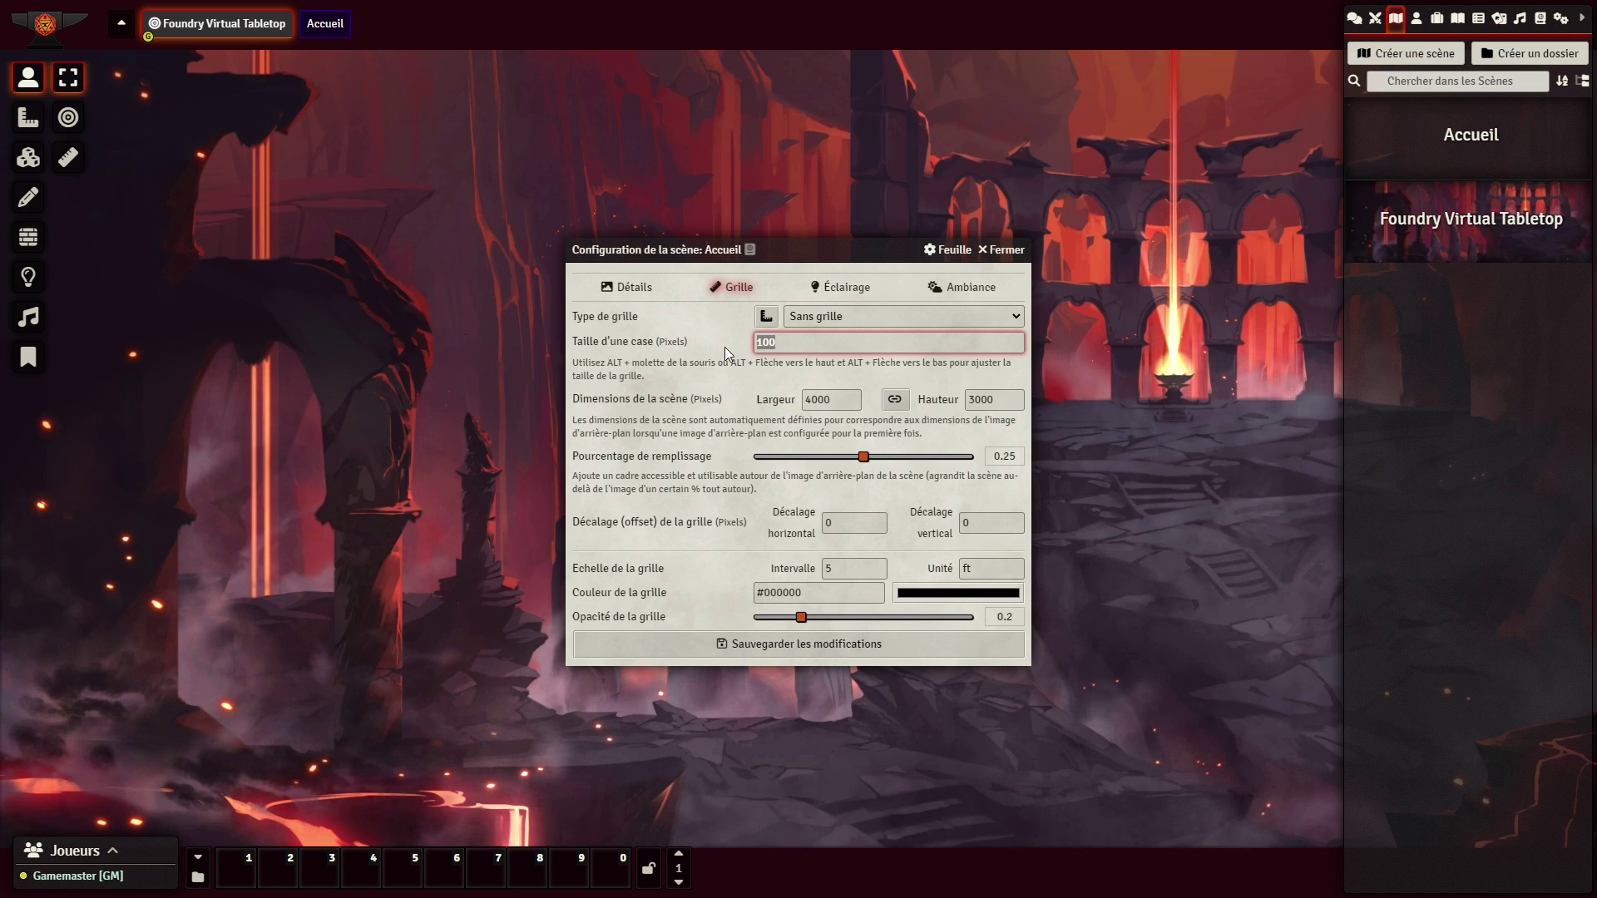
{"action": "type", "text": "50"}
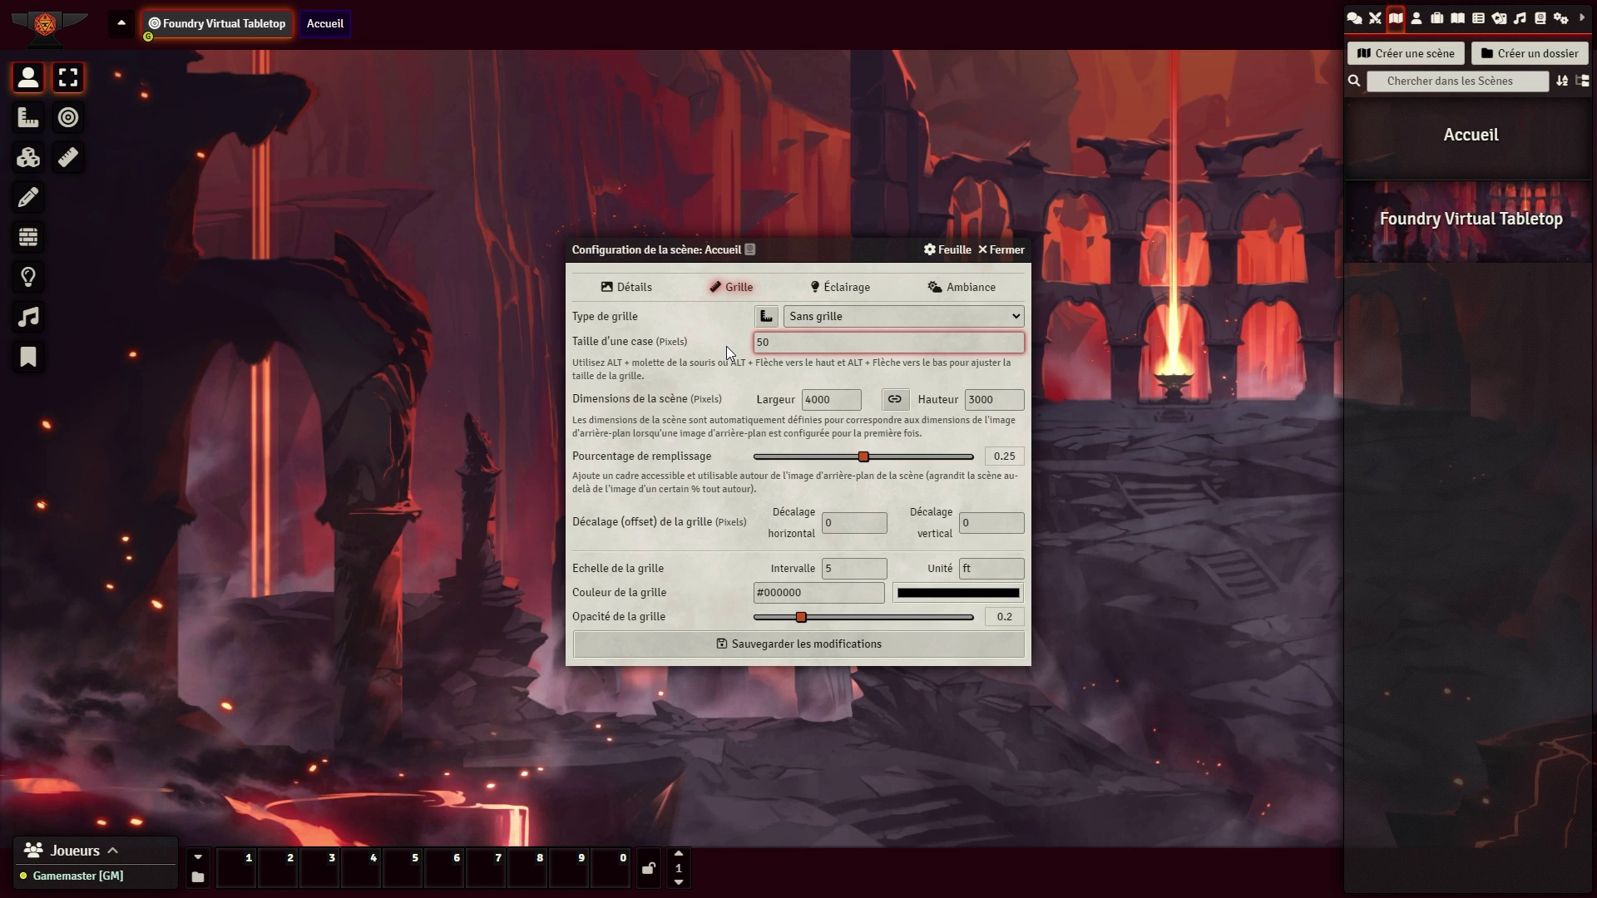
{"action": "key", "text": "BackSpace"}
{"action": "key", "text": "BackSpace"}
{"action": "type", "text": "7"}
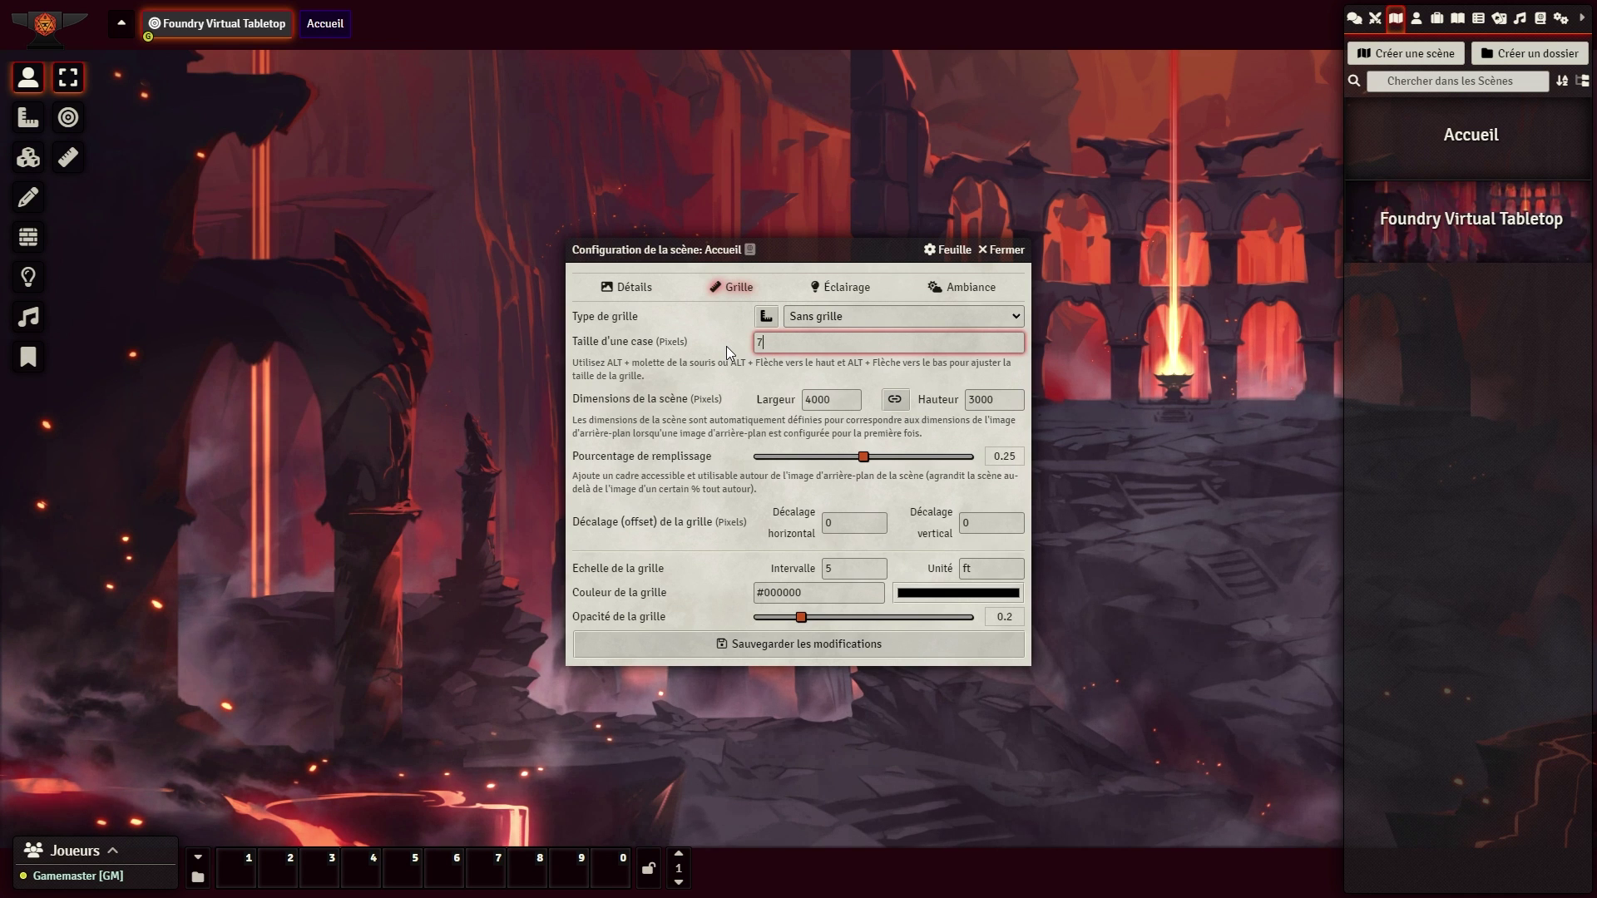
{"action": "type", "text": "5"}
{"action": "left_click", "coordinate": [858, 323]}
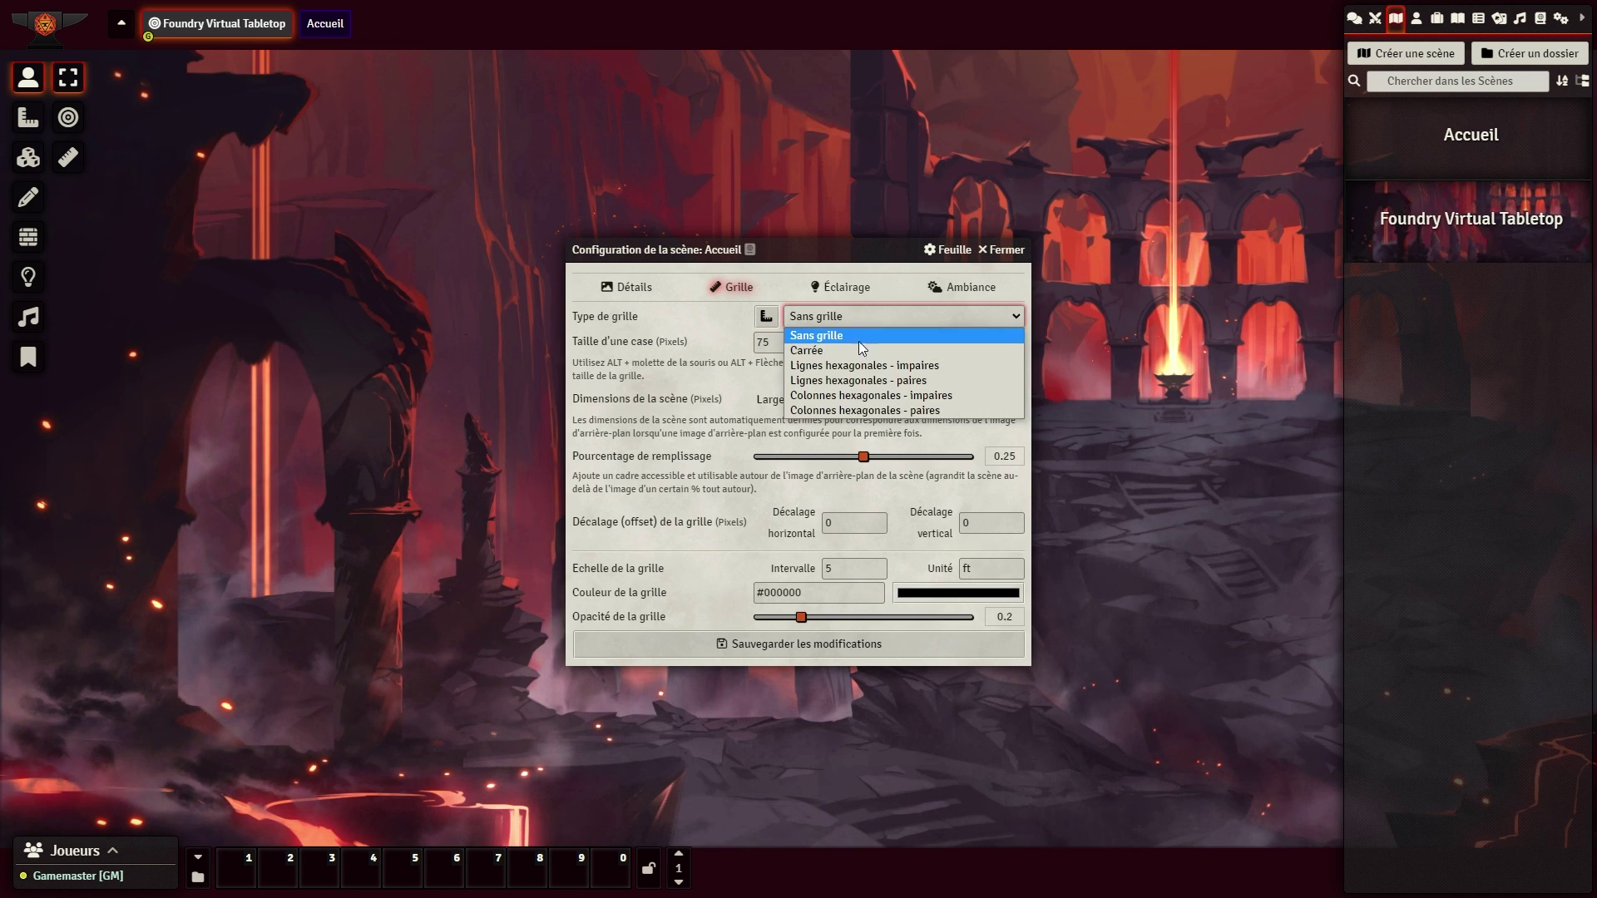
{"action": "left_click", "coordinate": [858, 341]}
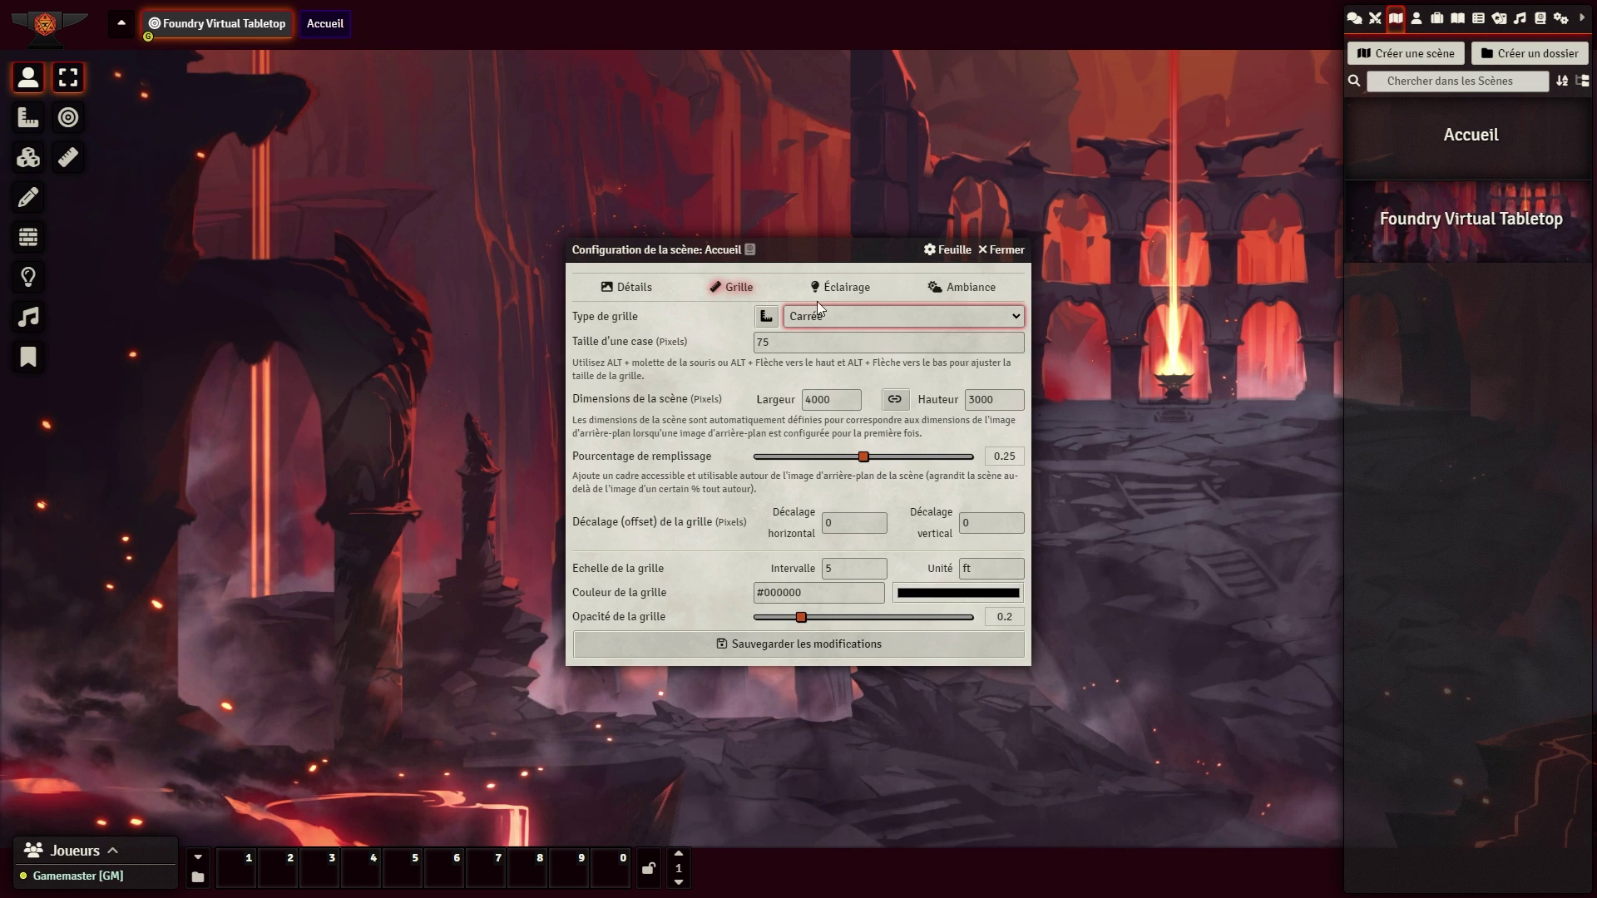
Step: Disable Exploration du brouillard and Vision du token in the Accueil scene's lighting settings, and enable Illumination globale
{"action": "left_click", "coordinate": [838, 289]}
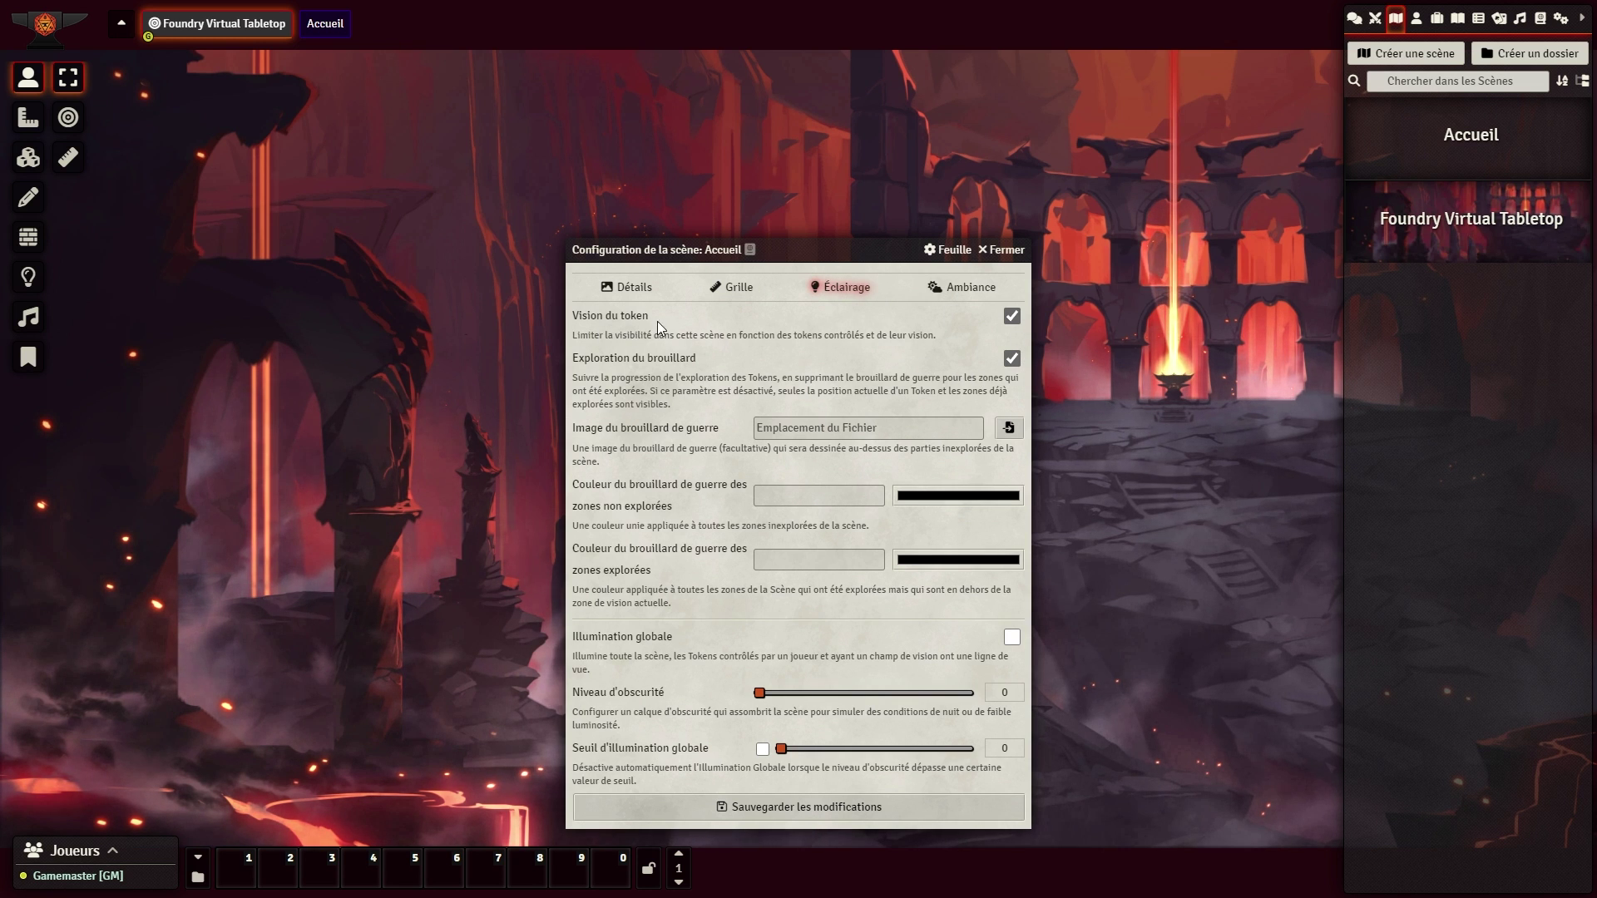
{"action": "left_click", "coordinate": [1013, 360]}
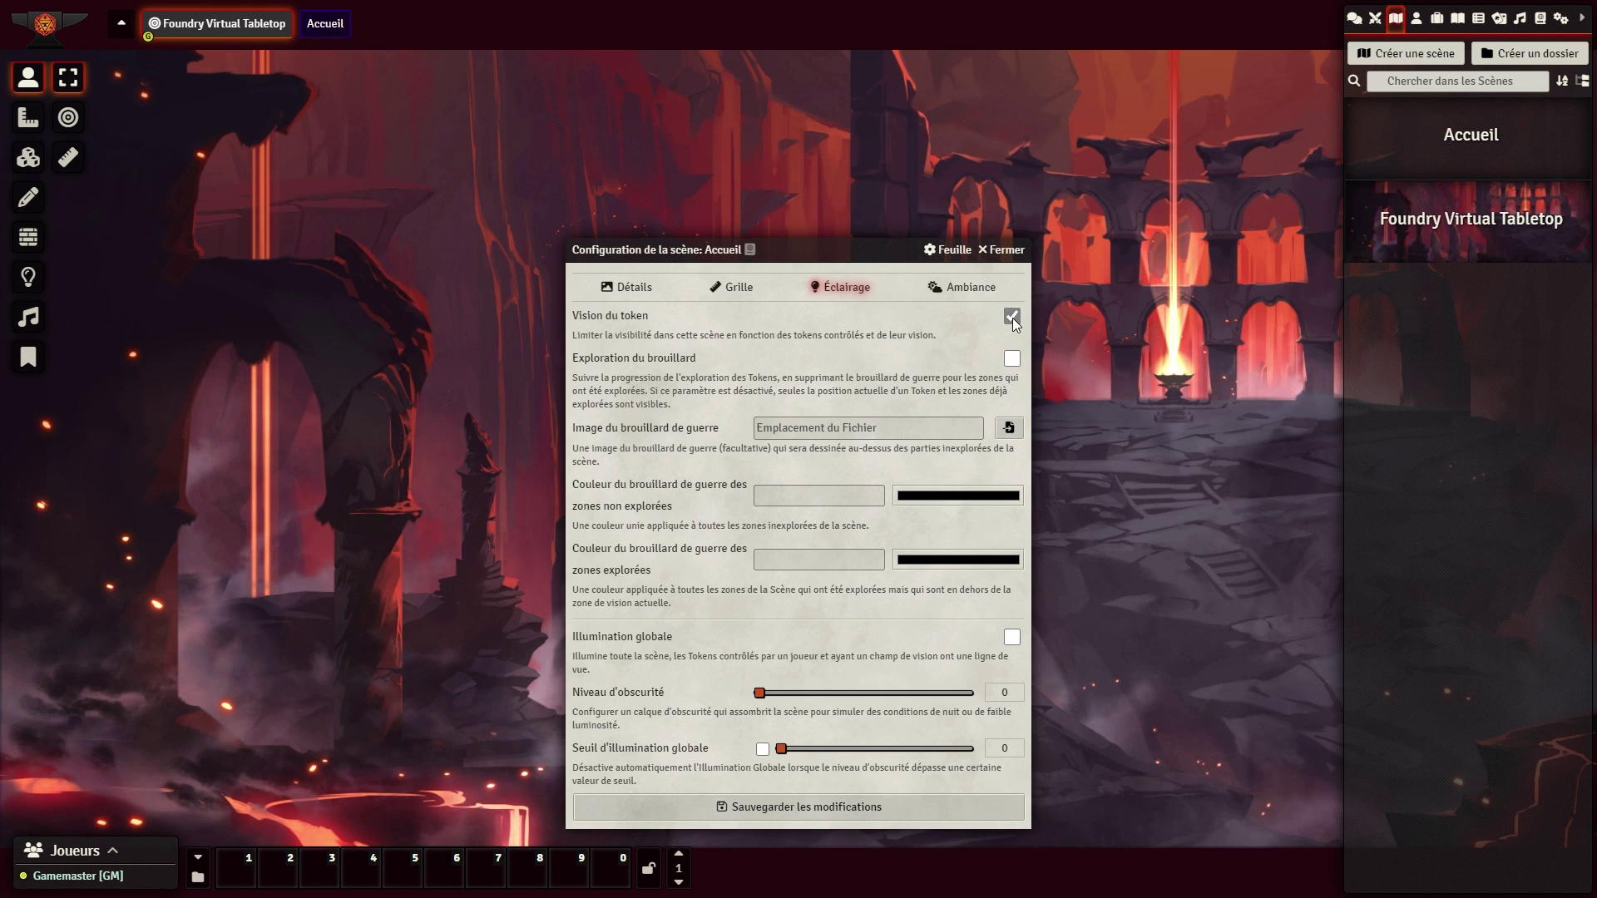
{"action": "left_click", "coordinate": [1012, 317]}
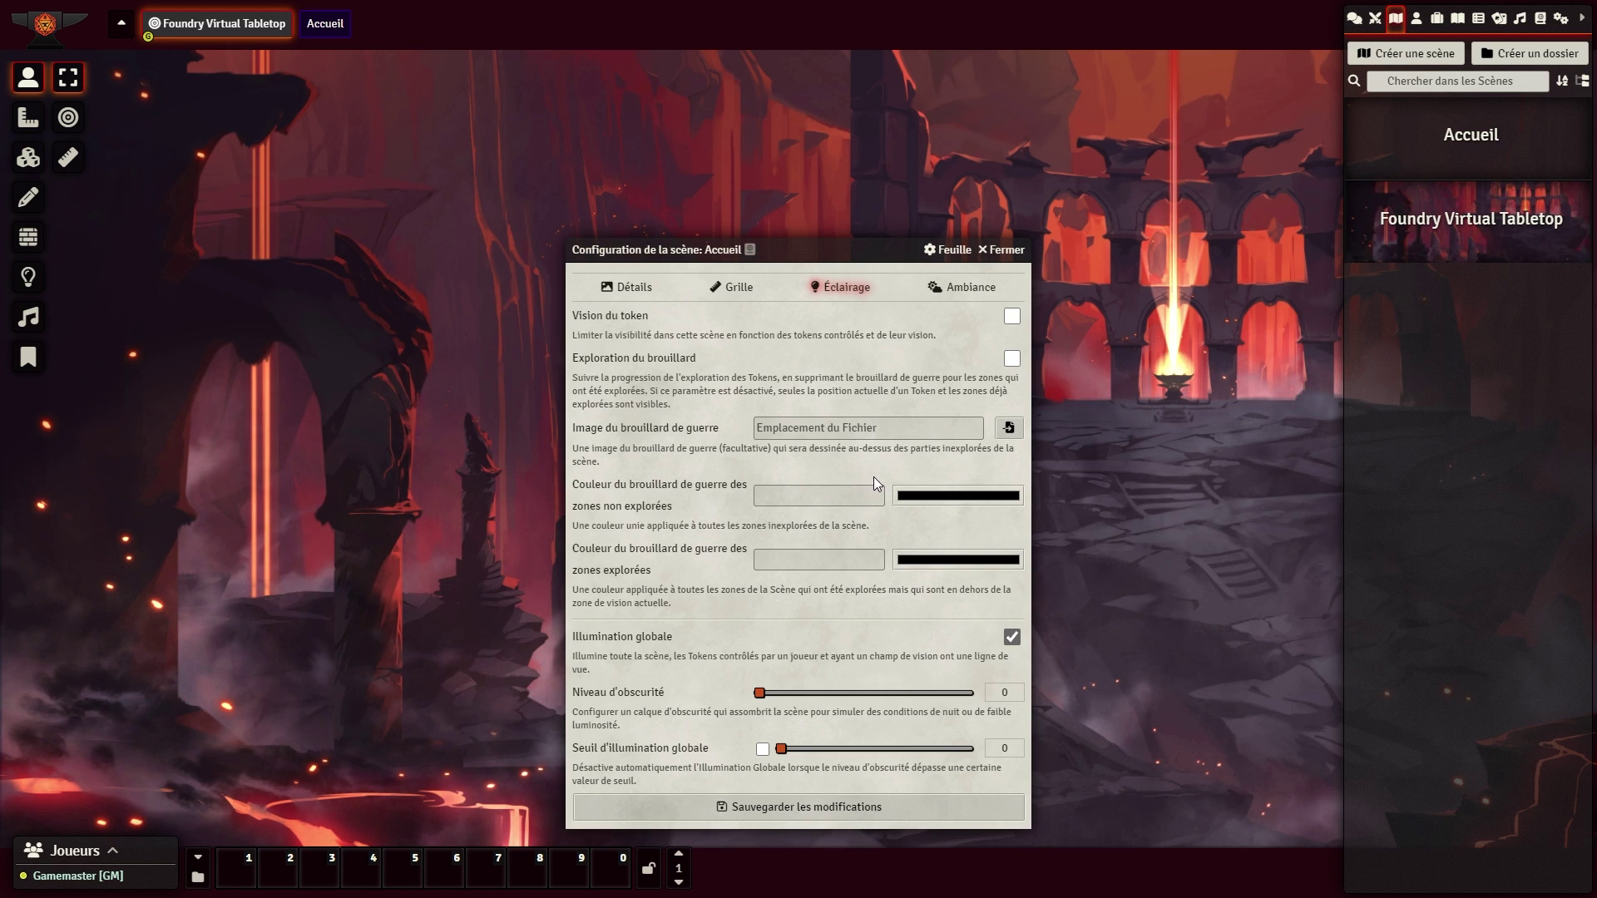
Step: Look through the journal and audio playlist choices in the Accueil scene's ambience settings, and set the weather effect to Pluie
{"action": "left_click", "coordinate": [965, 292]}
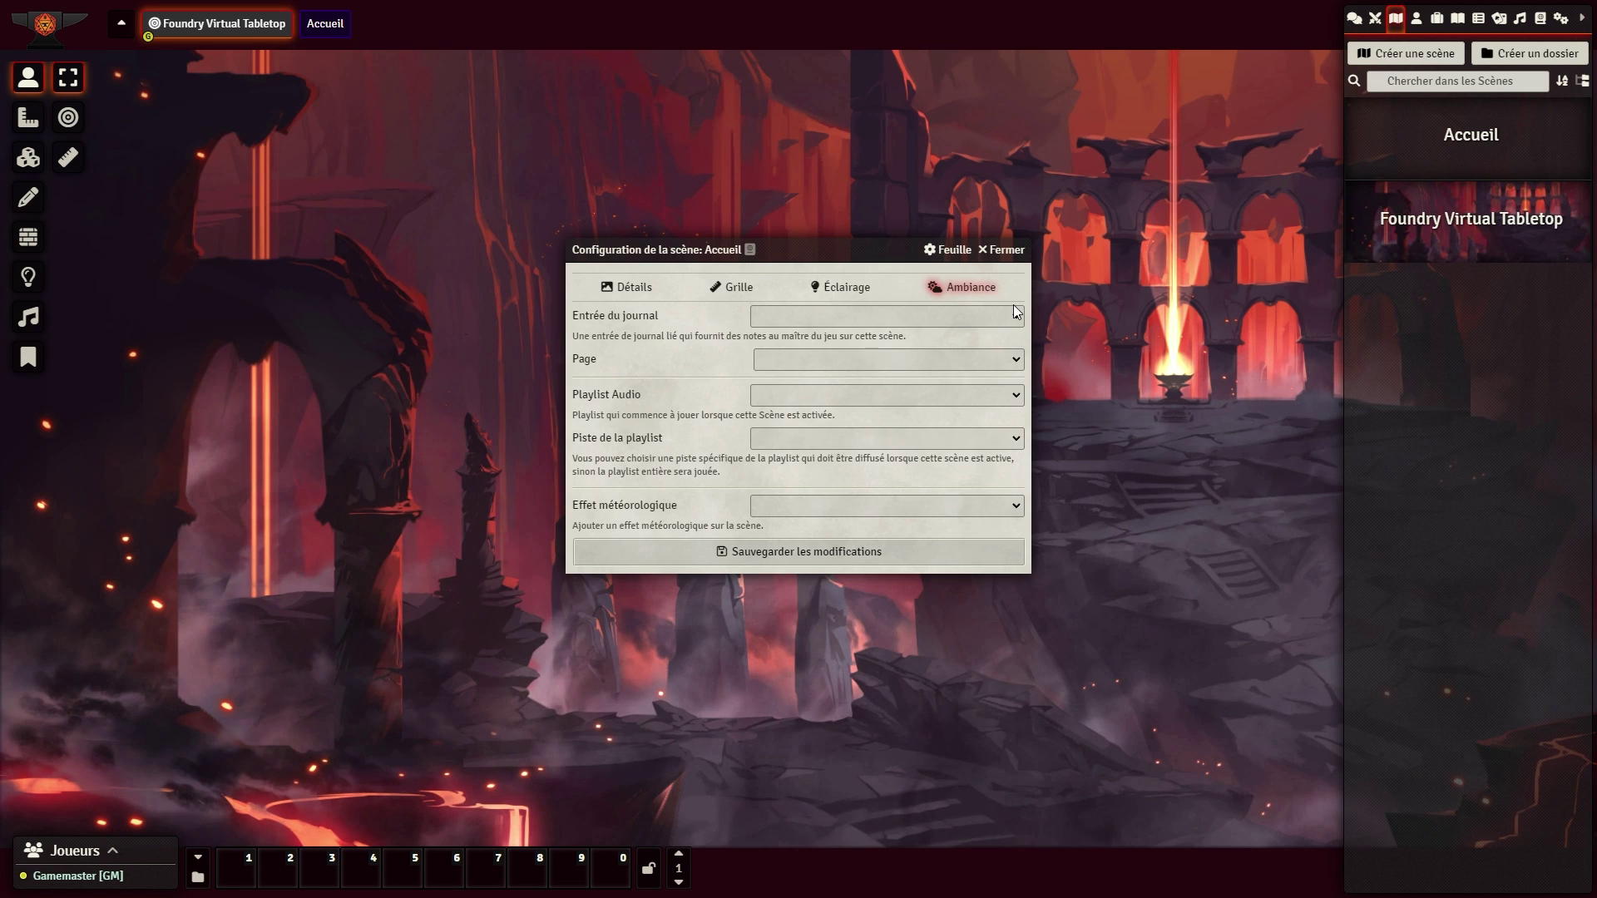
{"action": "left_click", "coordinate": [1000, 315]}
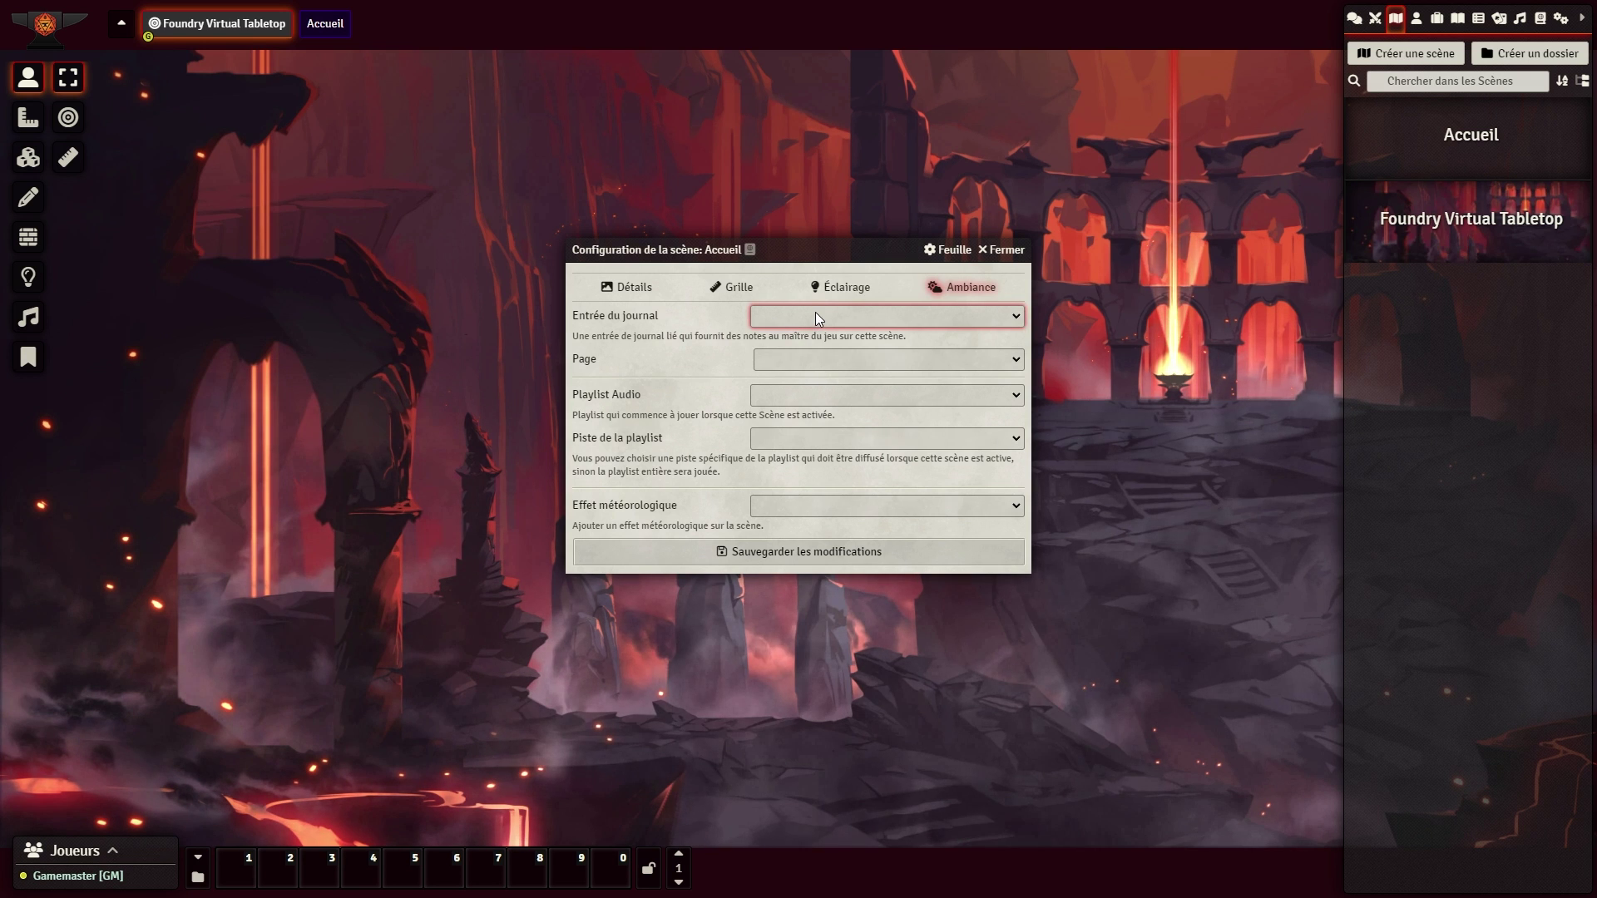
{"action": "left_click", "coordinate": [845, 361]}
{"action": "left_click", "coordinate": [840, 372]}
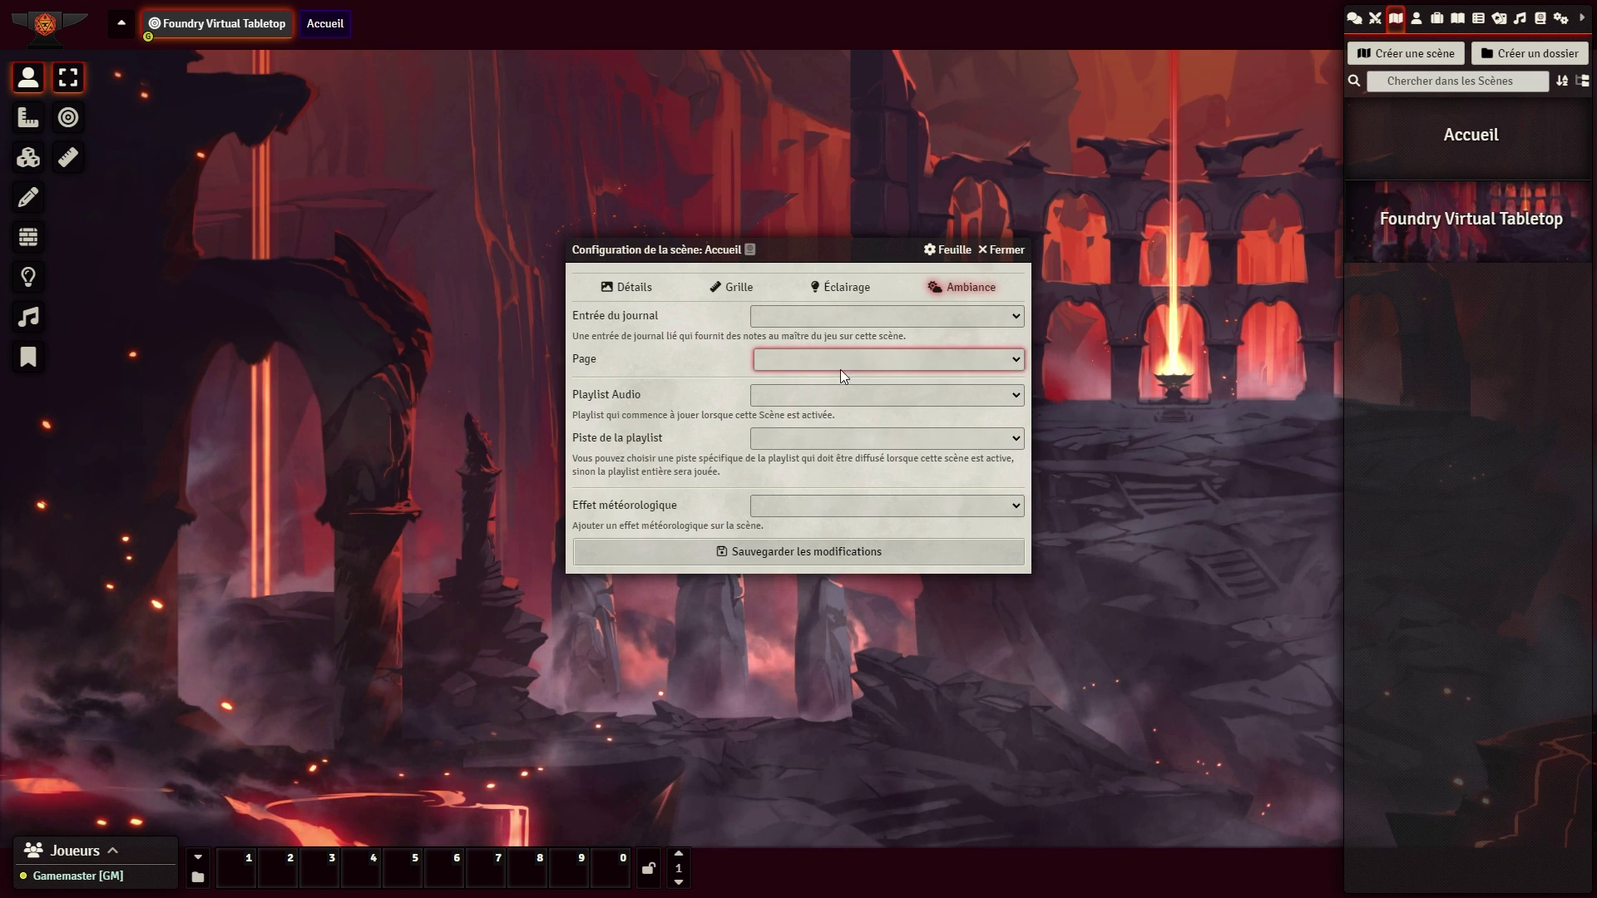
{"action": "left_click", "coordinate": [842, 388]}
{"action": "left_click", "coordinate": [842, 388]}
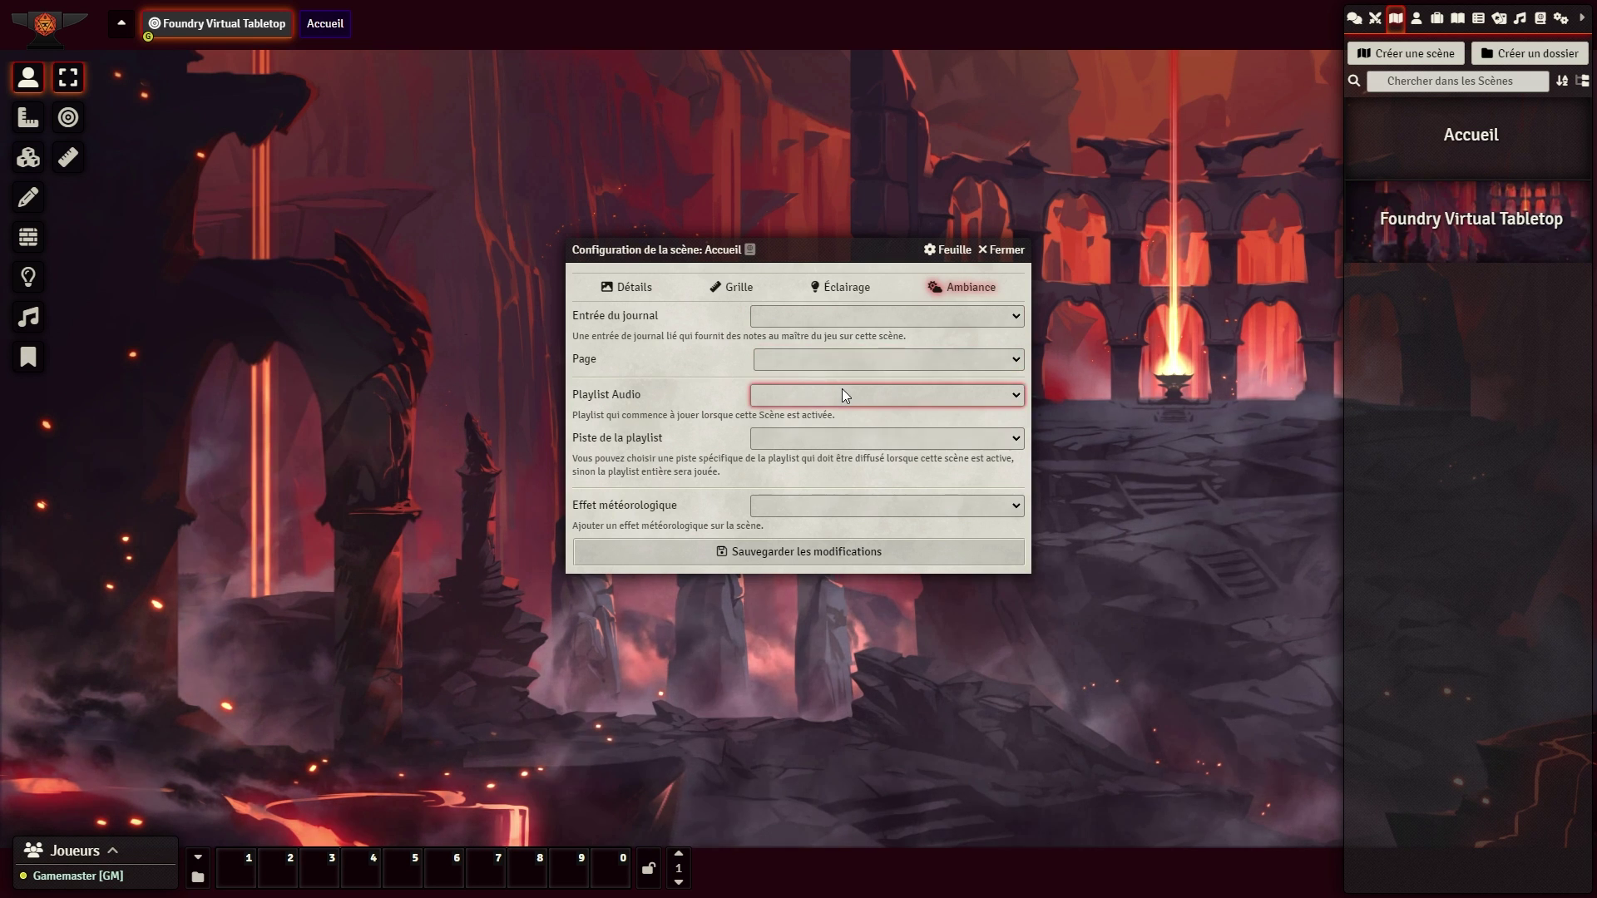
{"action": "left_click", "coordinate": [880, 505]}
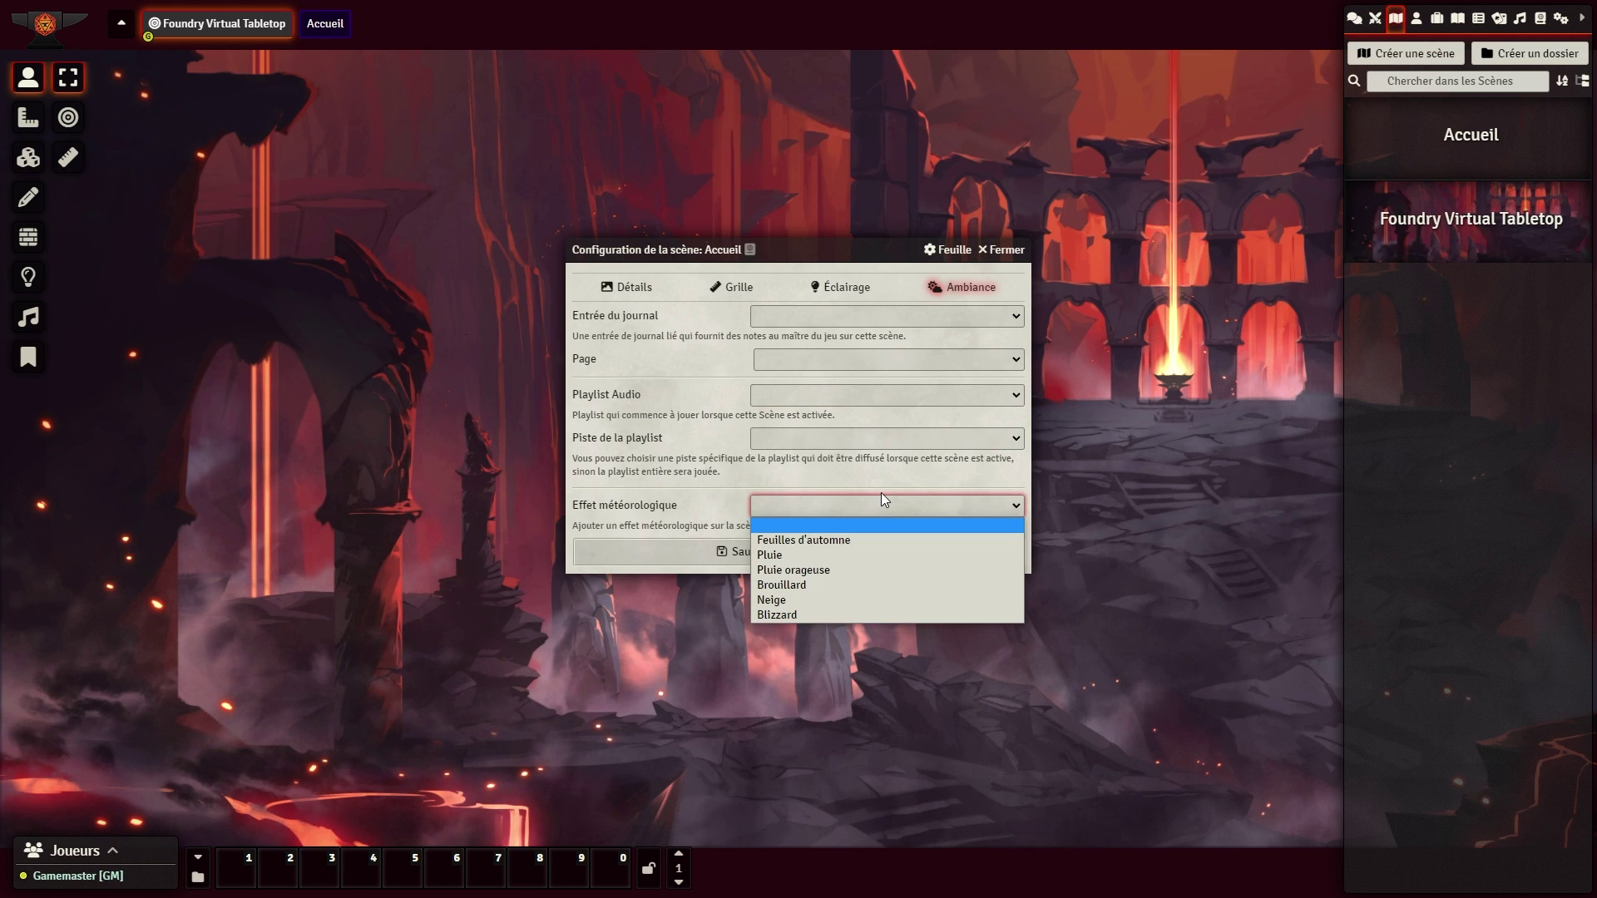
{"action": "left_click", "coordinate": [854, 557]}
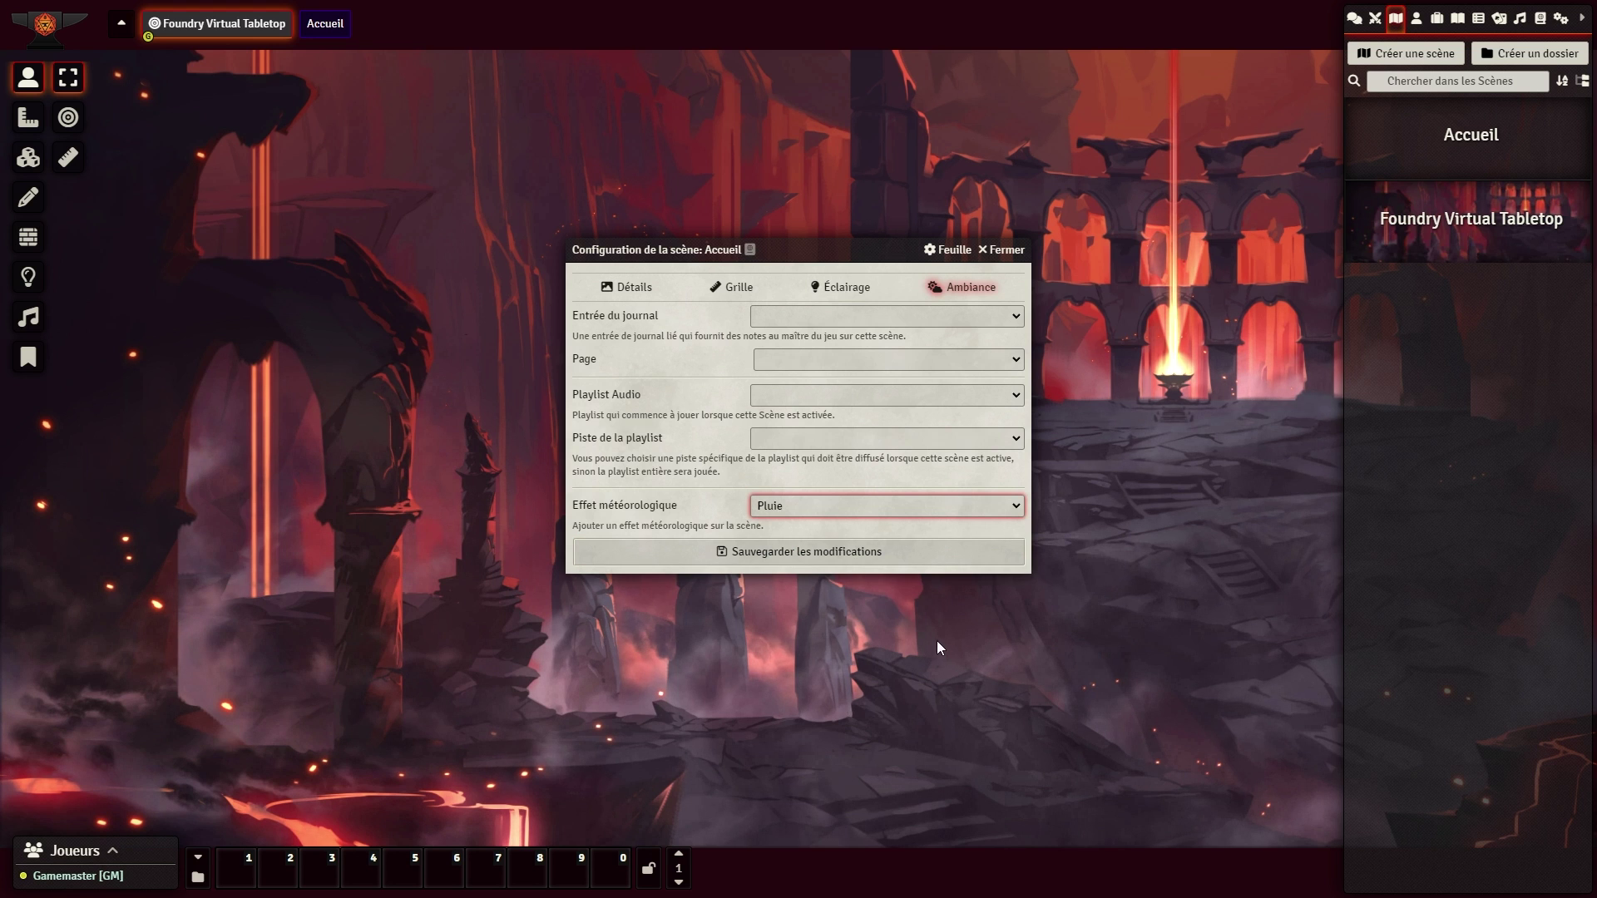
Step: Save the Accueil scene's configuration, accepting the dimension change, and display the scene
{"action": "left_click", "coordinate": [628, 287]}
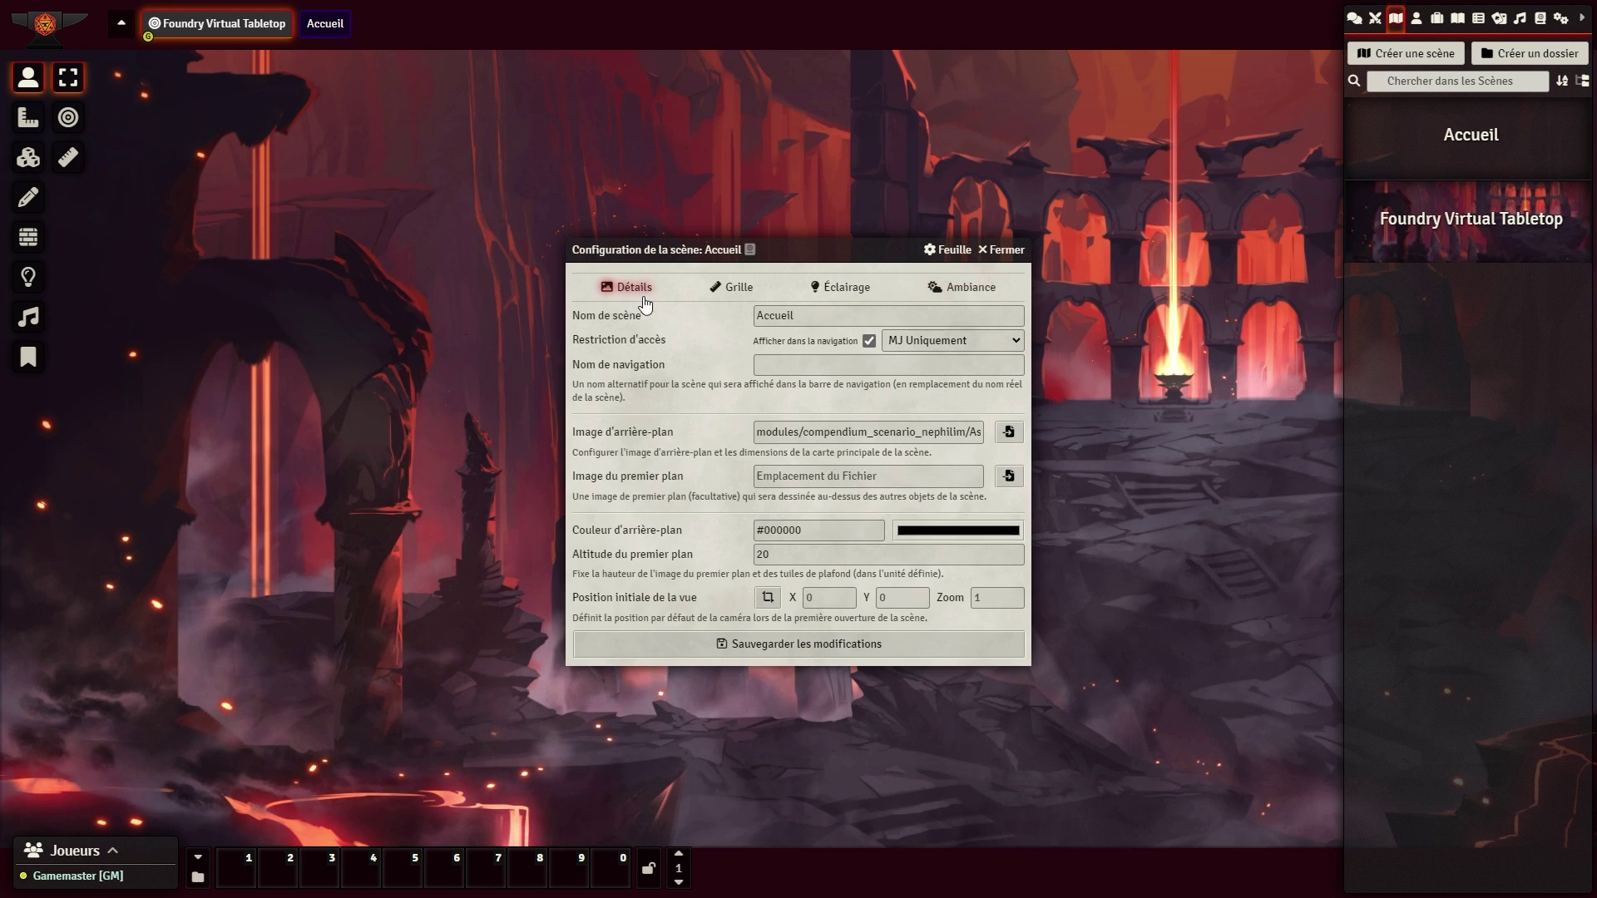
{"action": "left_click", "coordinate": [839, 654]}
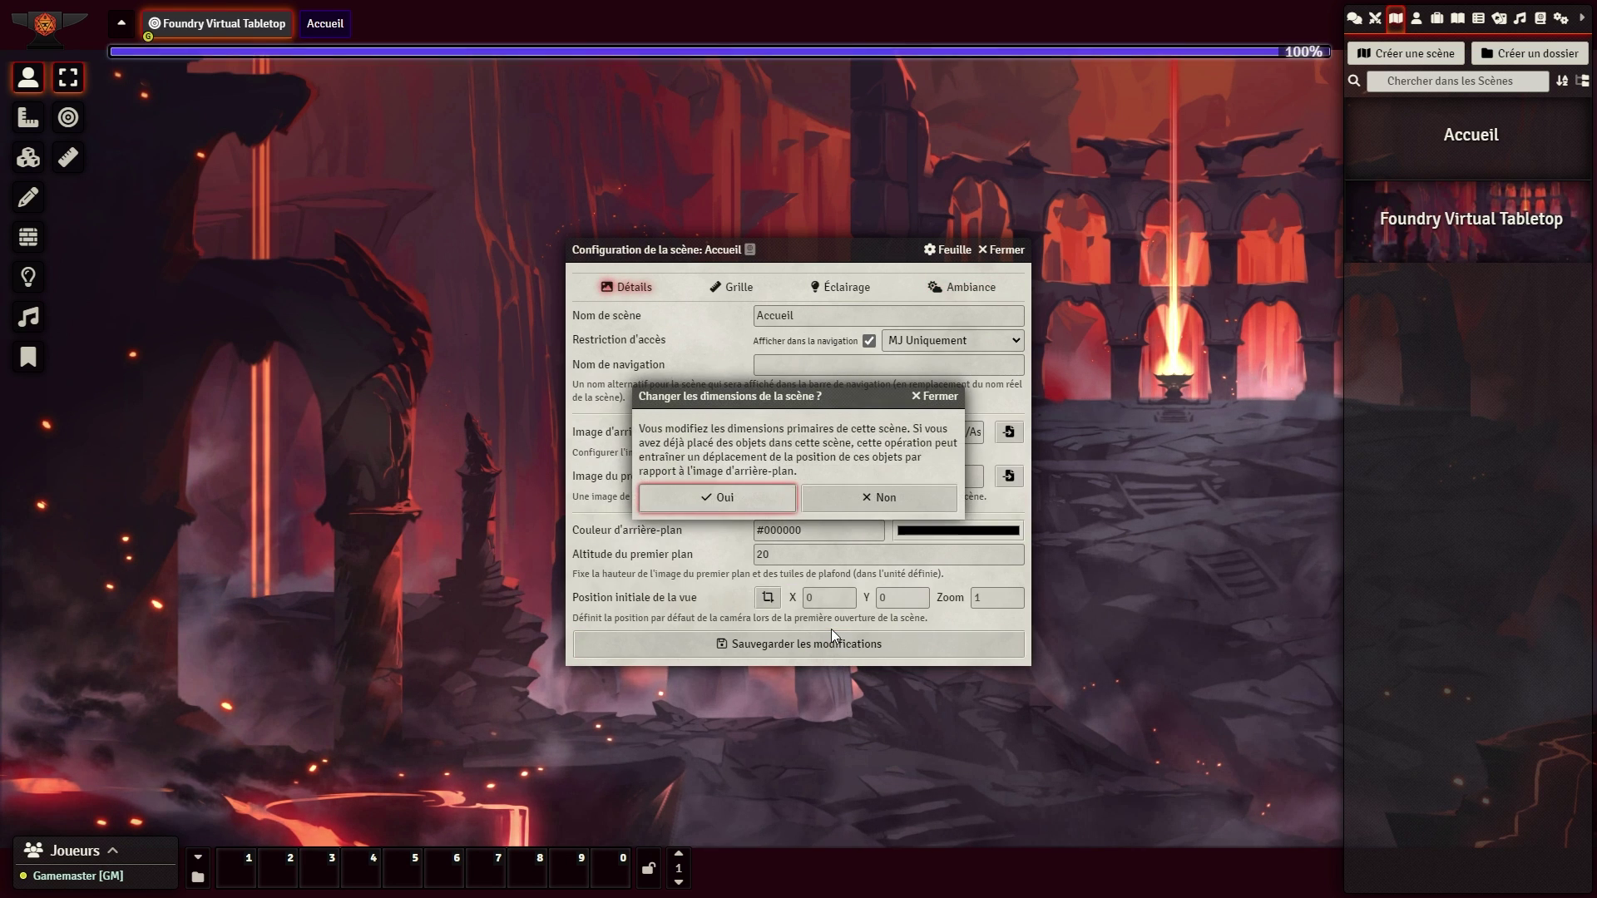
{"action": "left_click", "coordinate": [739, 499]}
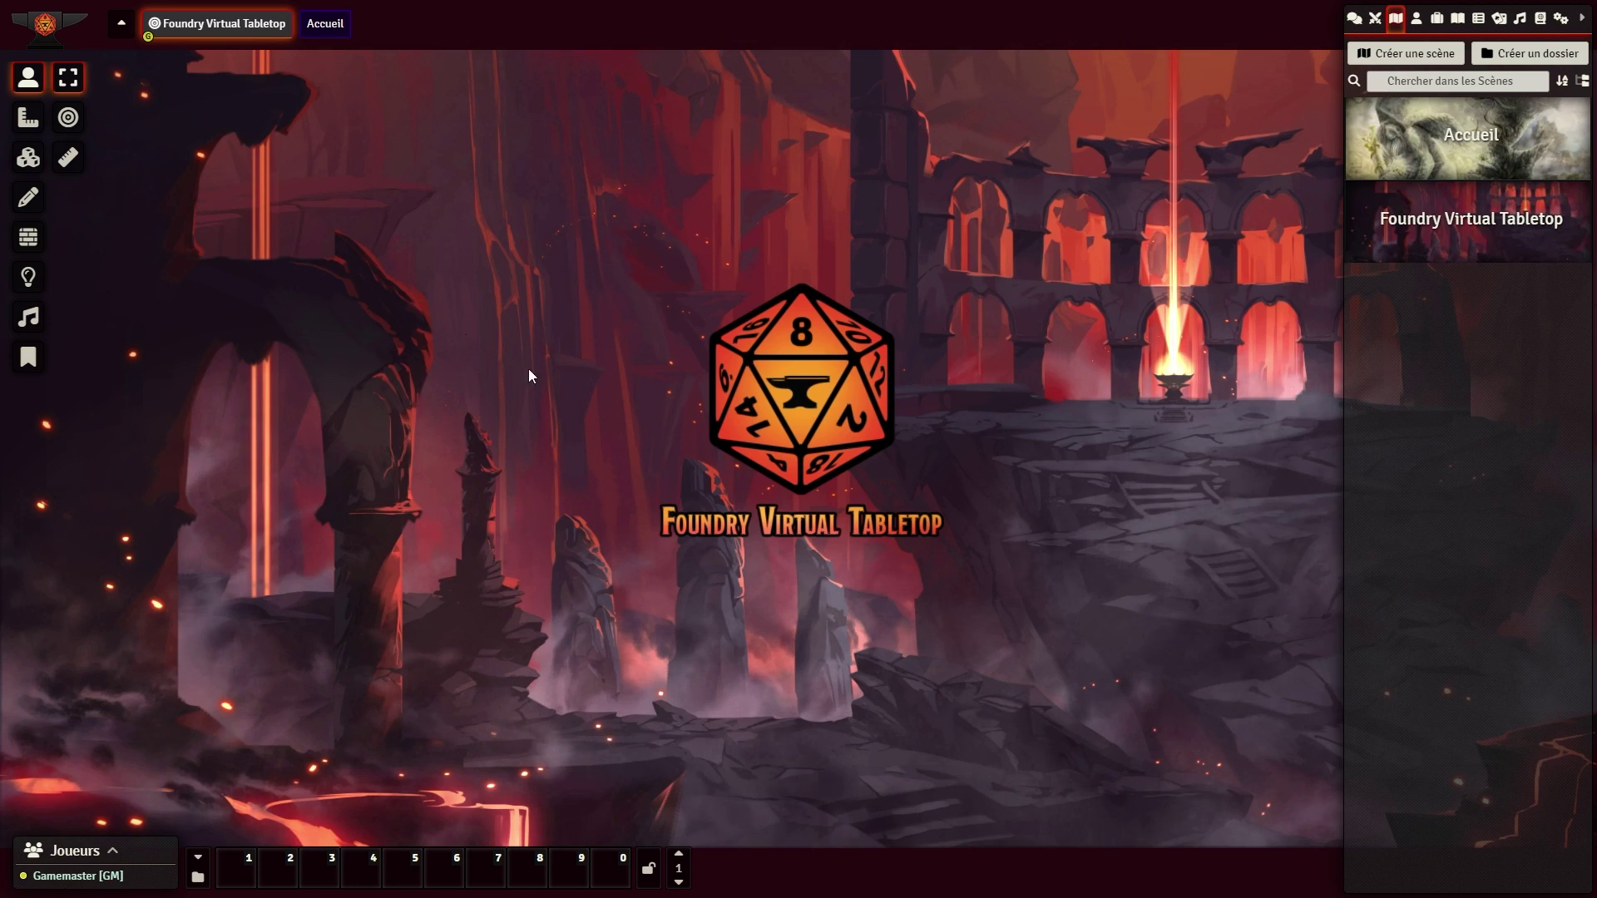
{"action": "left_click", "coordinate": [316, 26]}
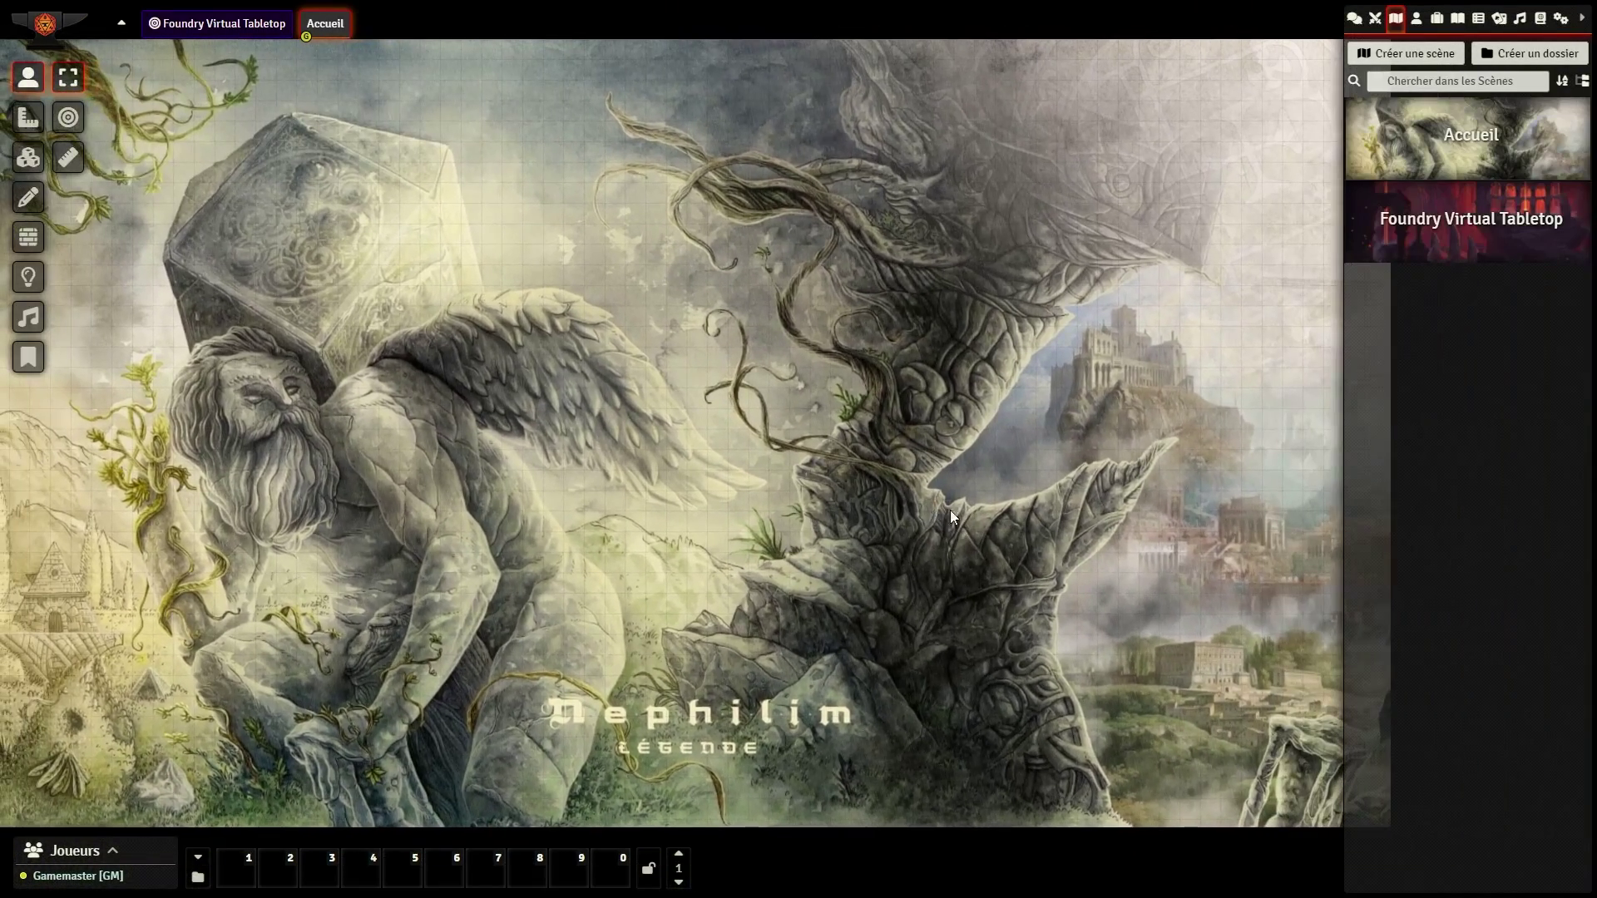
{"action": "left_click_drag", "start_coordinate": [929, 500], "coordinate": [1062, 592]}
{"action": "scroll", "coordinate": [725, 489], "scroll_direction": "up", "scroll_amount": 3}
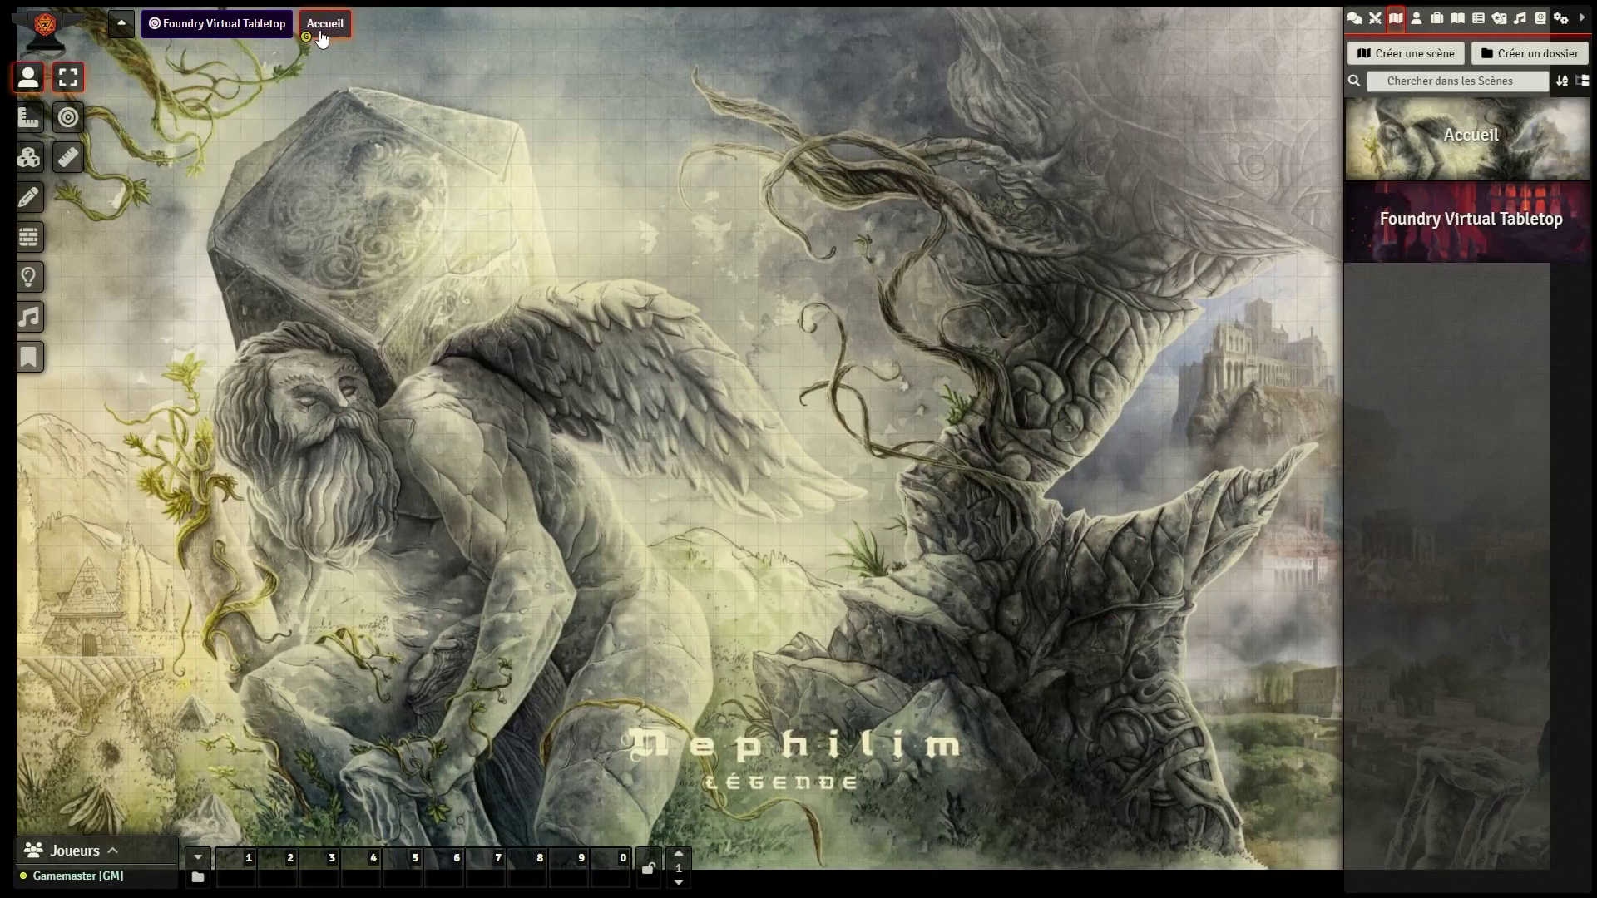
Step: Set the Accueil scene's grid cell size to 150 pixels and save, accepting the dimension change
{"action": "right_click", "coordinate": [321, 34]}
{"action": "left_click", "coordinate": [357, 79]}
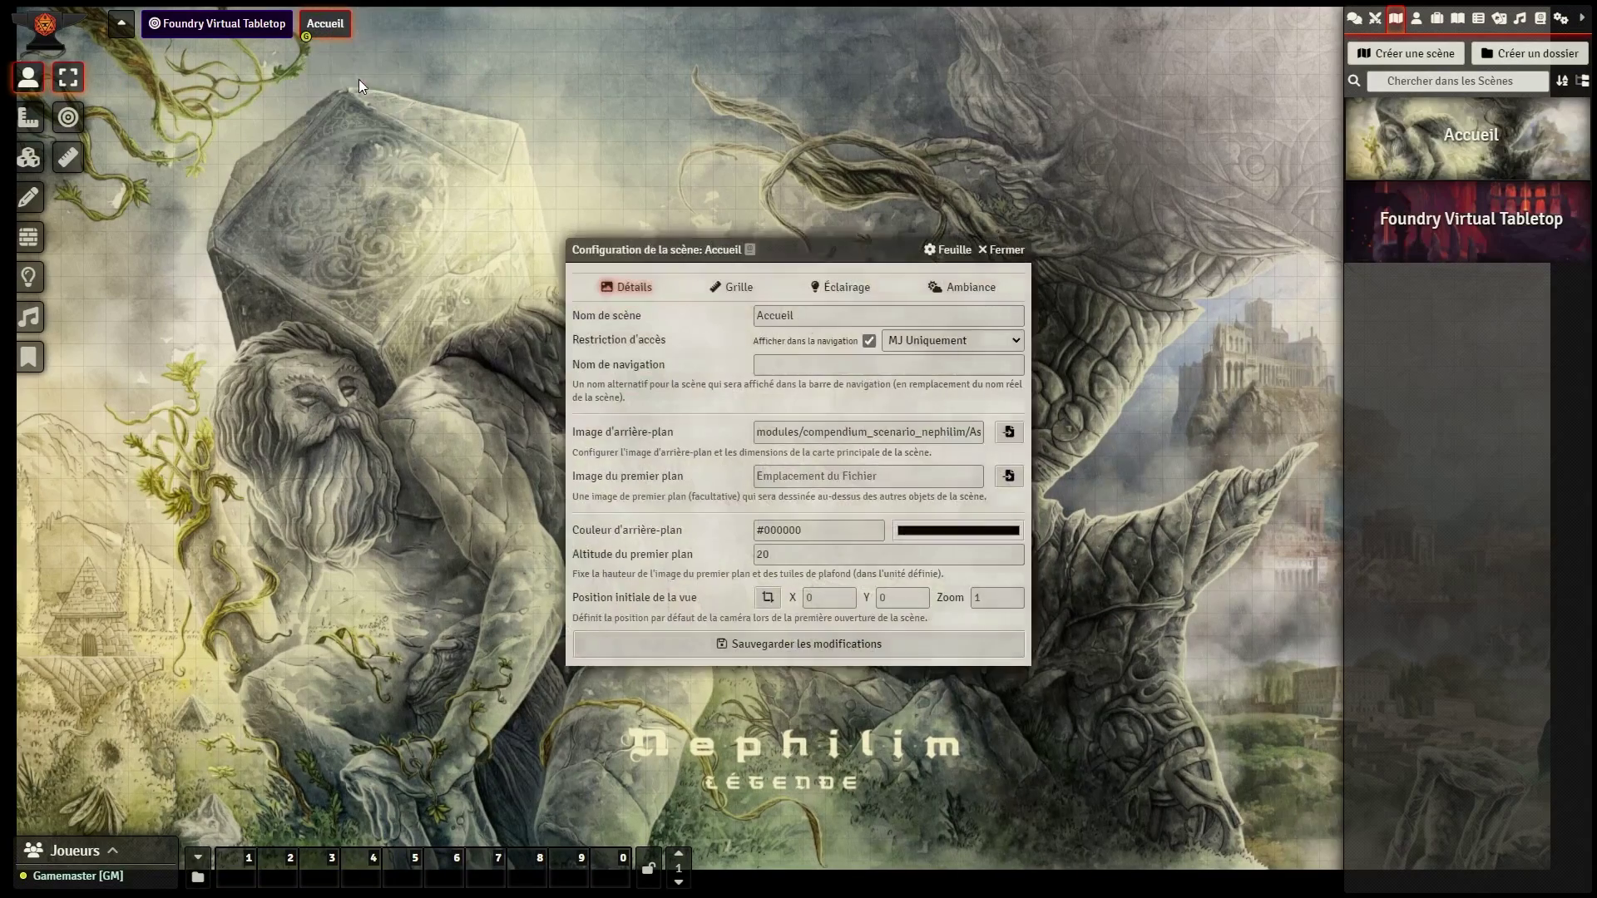
{"action": "left_click", "coordinate": [751, 301]}
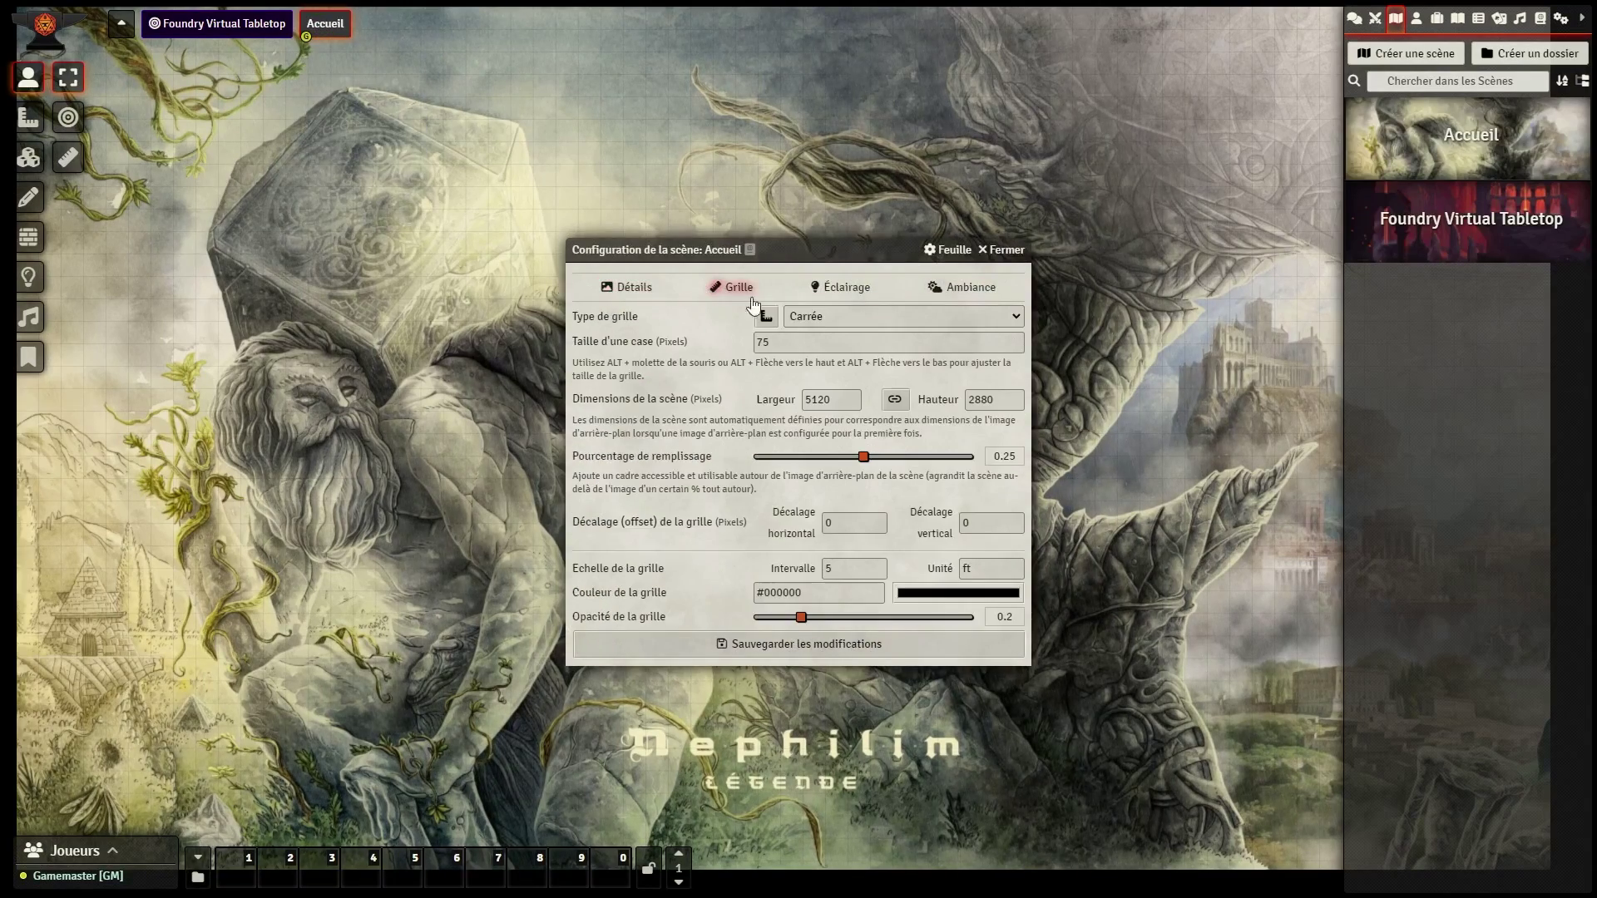
{"action": "left_click", "coordinate": [737, 345]}
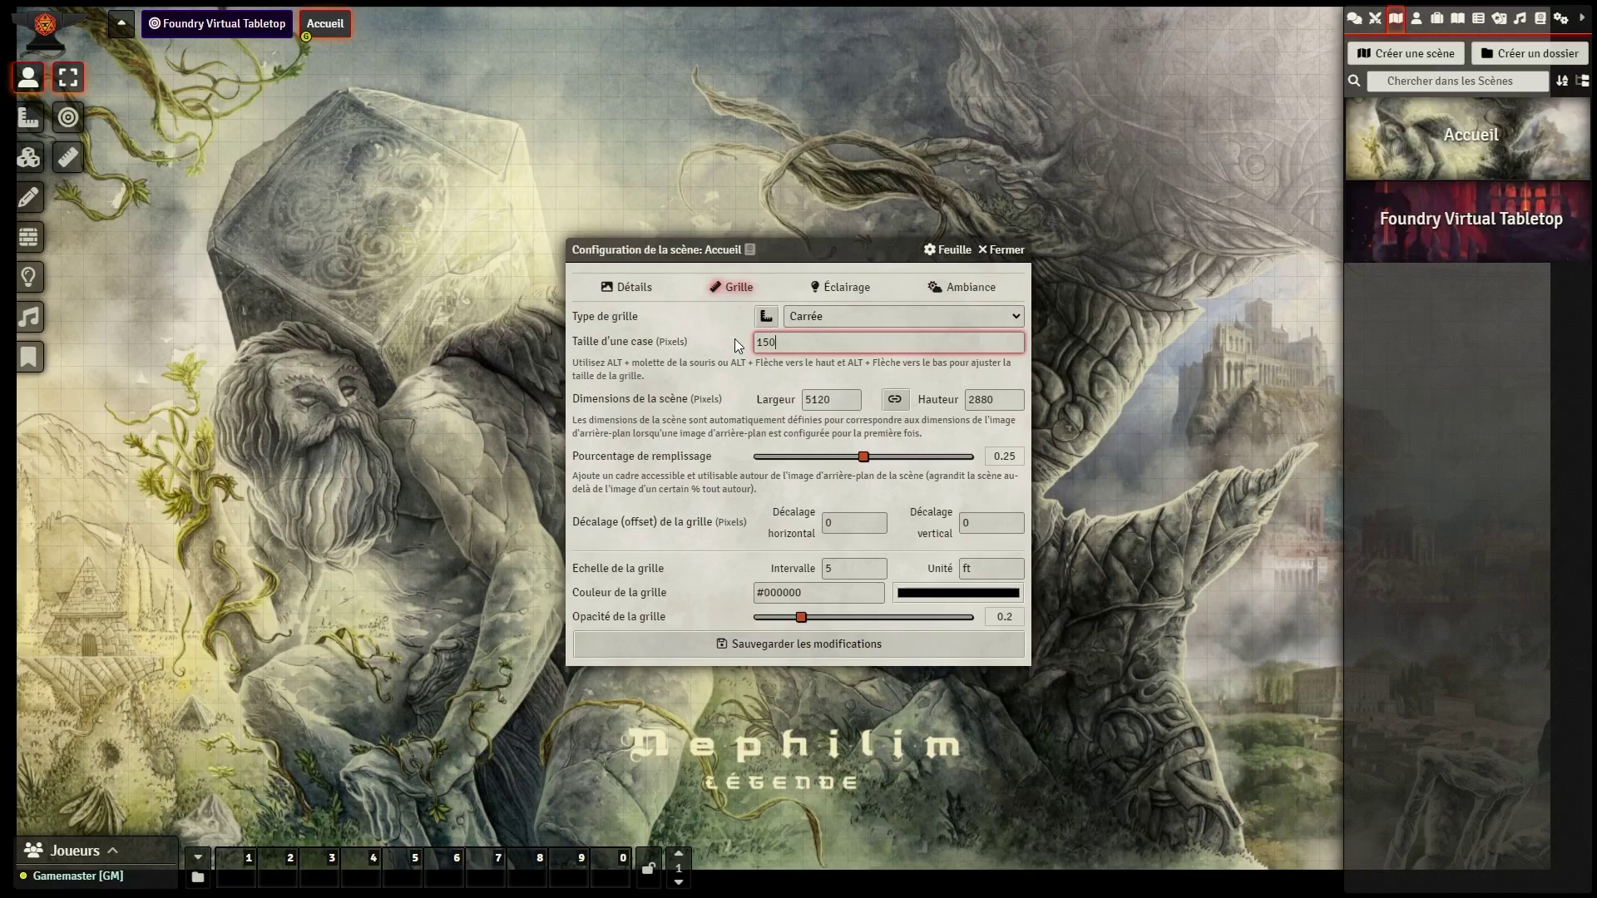
{"action": "left_click", "coordinate": [774, 645]}
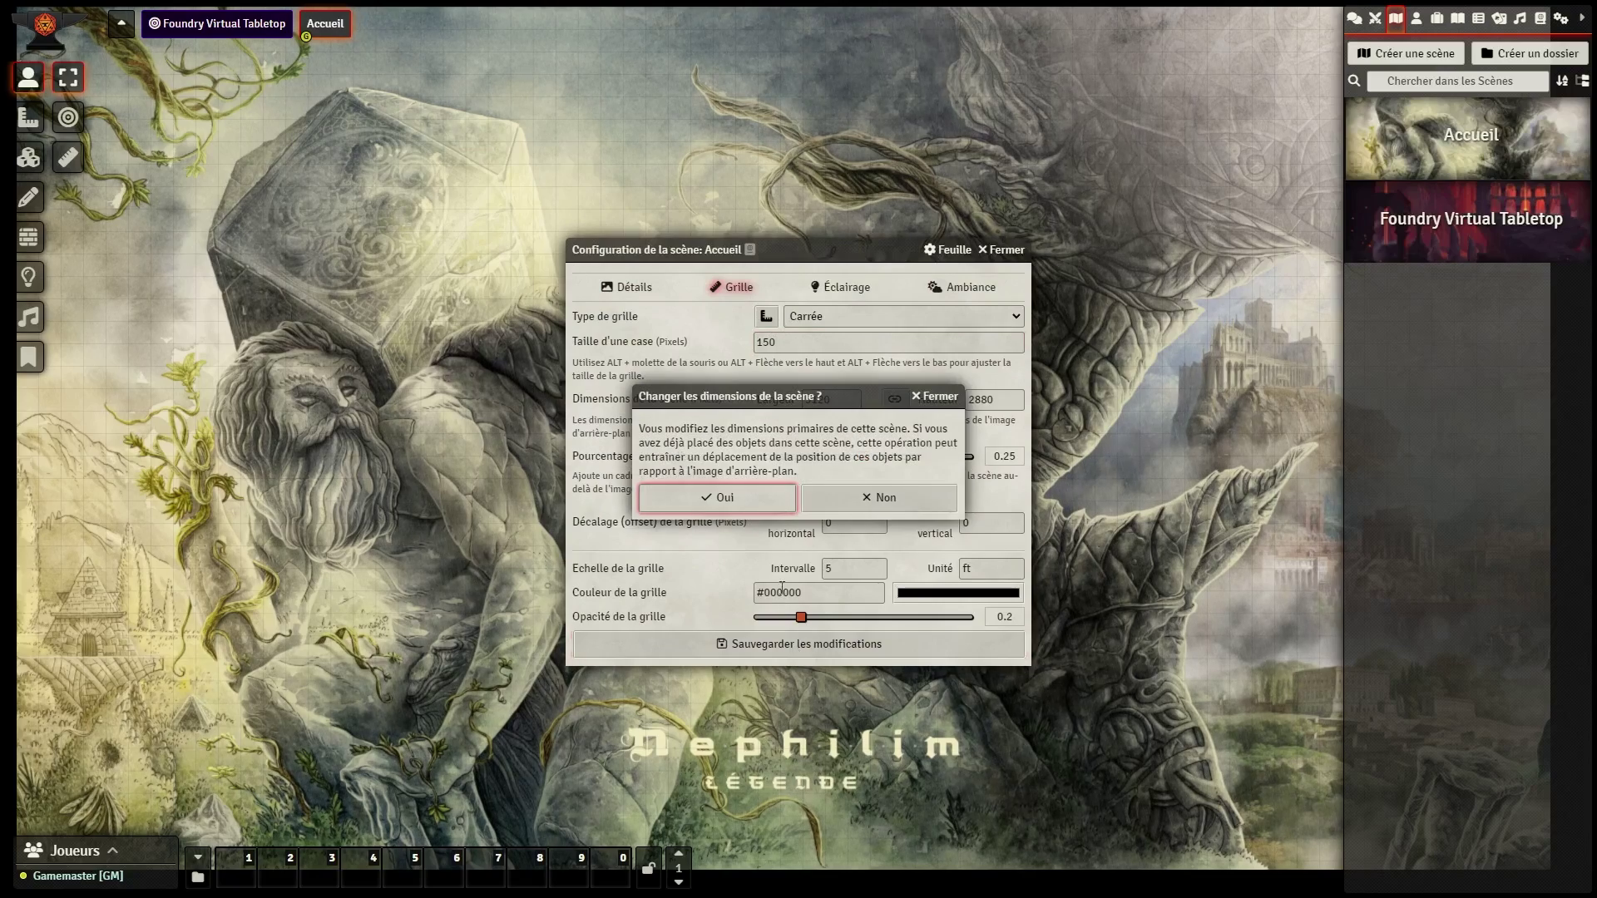
{"action": "left_click", "coordinate": [791, 496]}
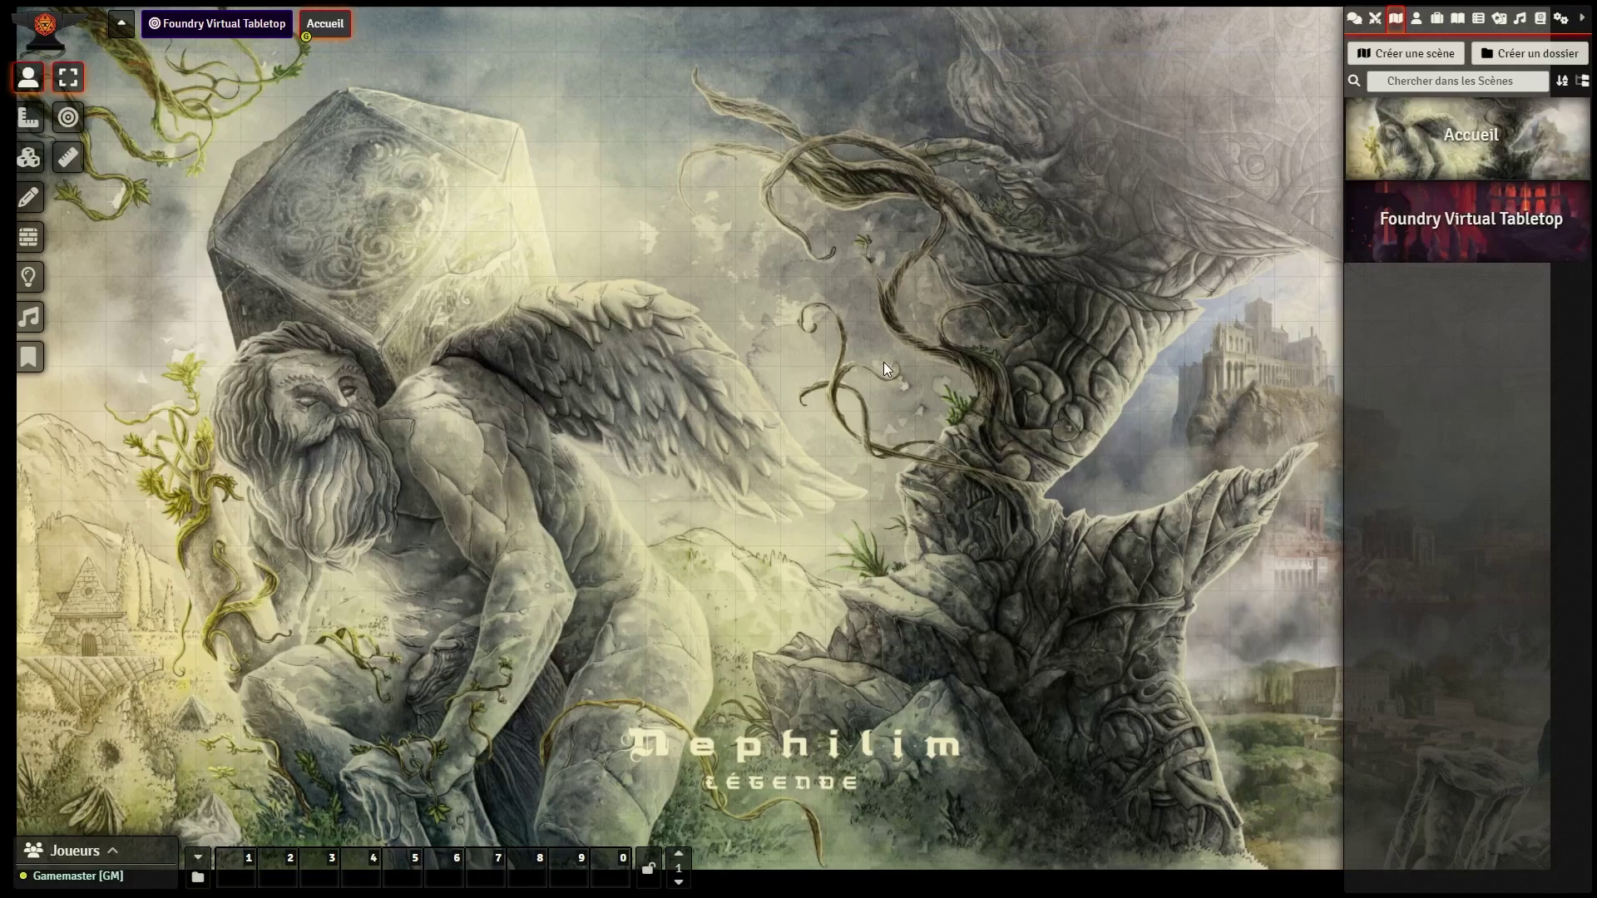
Step: Activate the Accueil scene and go through the navigation options of the Accueil and Foundry Virtual Tabletop scenes
{"action": "left_click", "coordinate": [326, 28]}
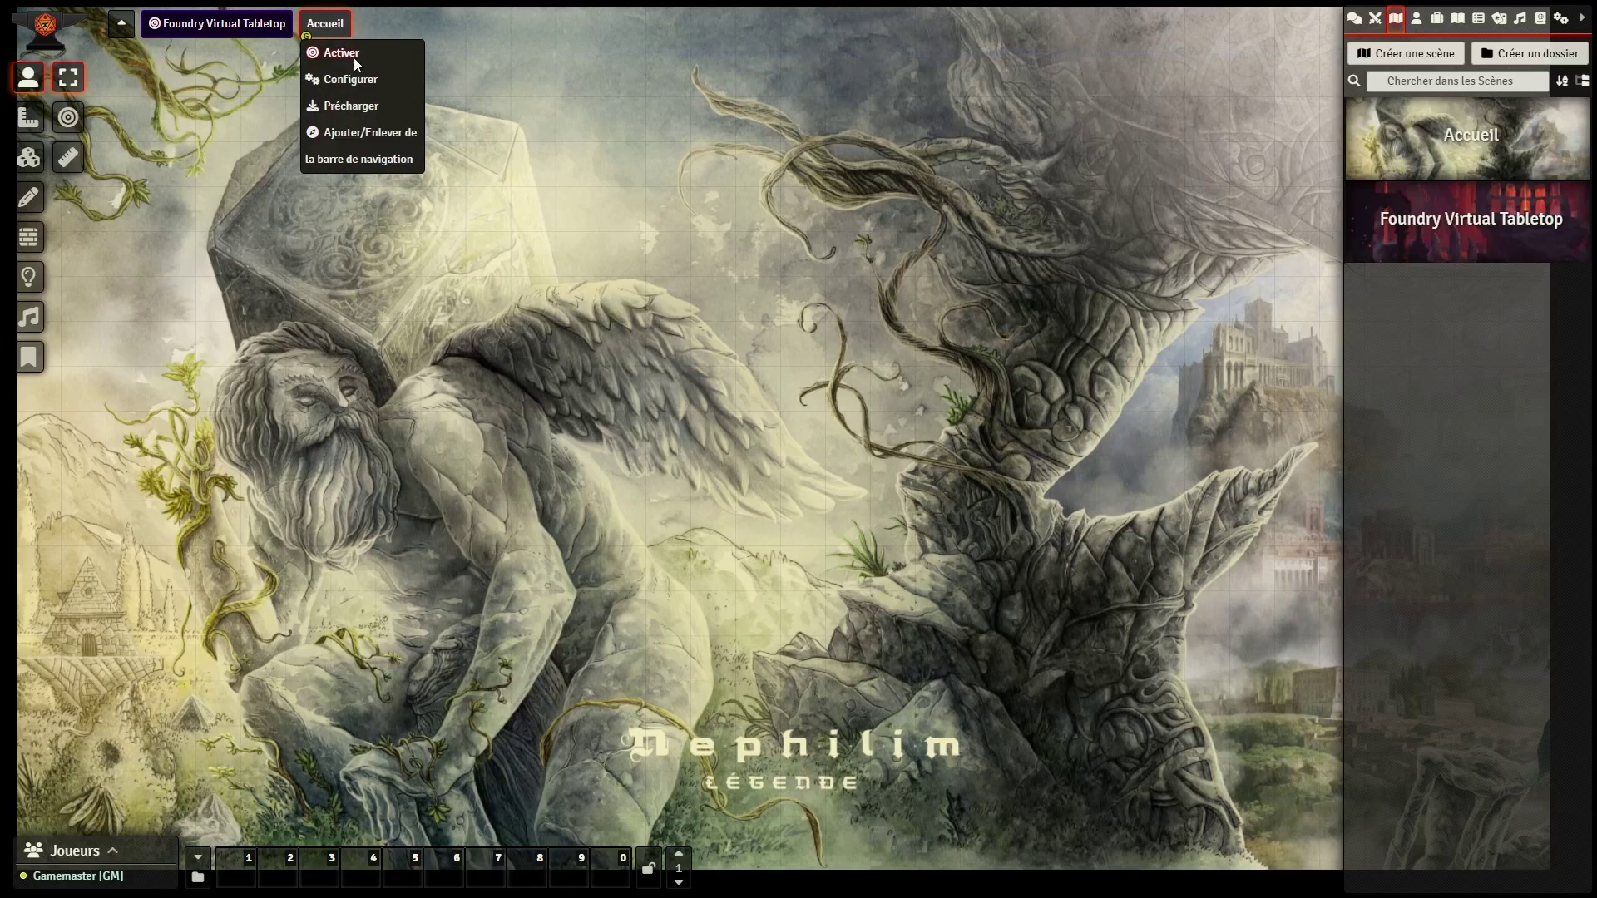
{"action": "left_click", "coordinate": [353, 59]}
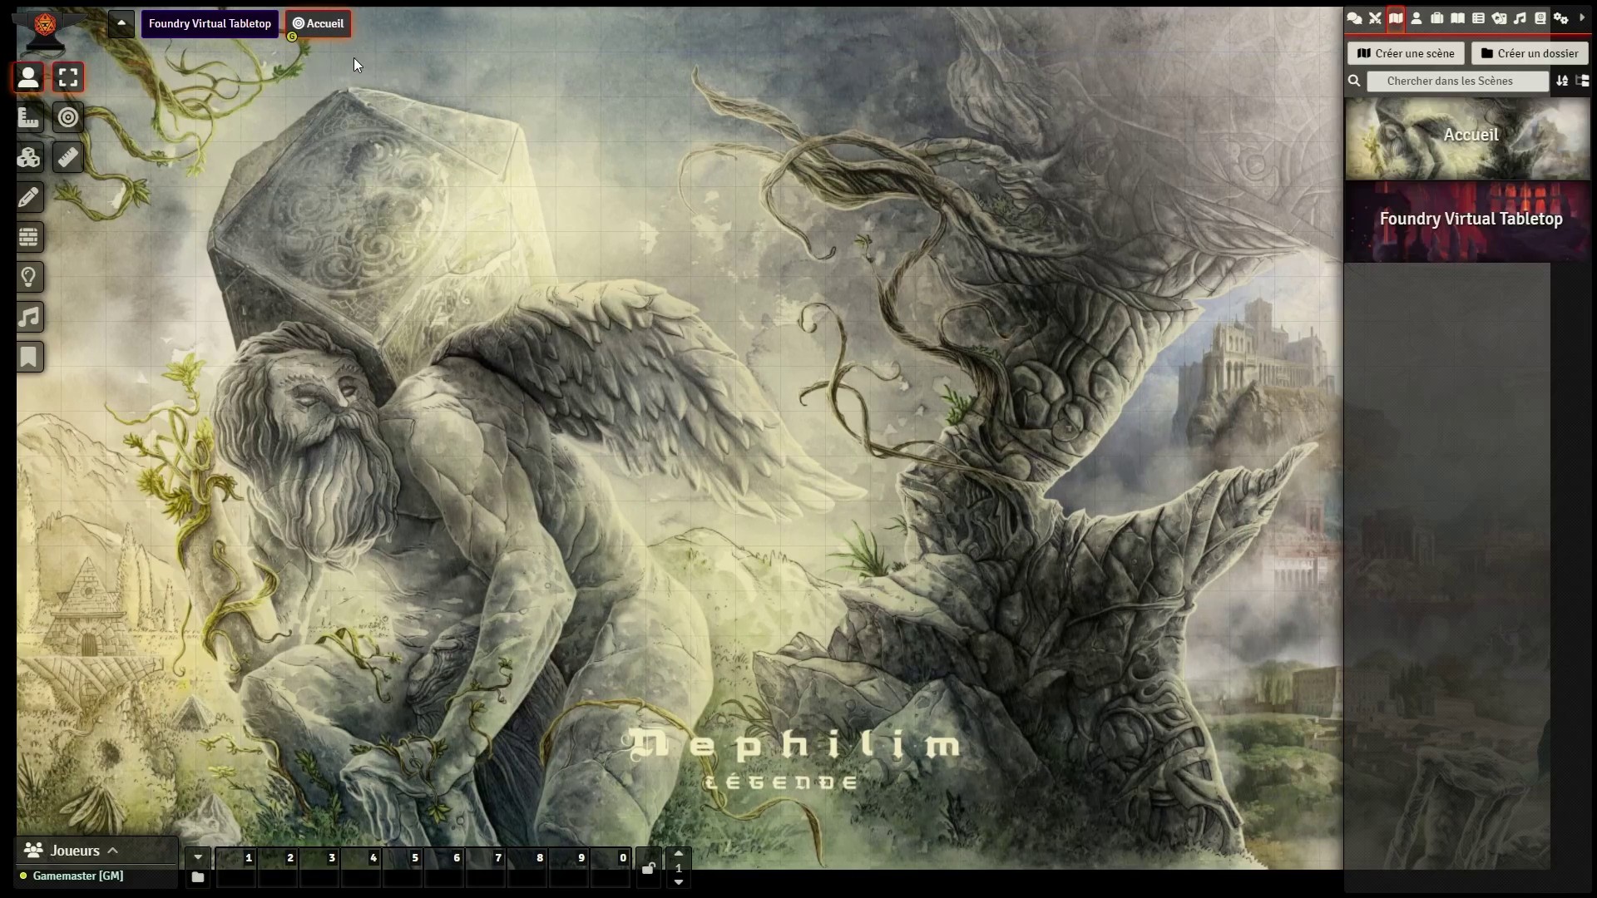
{"action": "left_click", "coordinate": [321, 23]}
{"action": "left_click", "coordinate": [320, 23]}
{"action": "left_click", "coordinate": [347, 79]}
{"action": "right_click", "coordinate": [233, 31]}
{"action": "left_click", "coordinate": [227, 97]}
{"action": "right_click", "coordinate": [323, 23]}
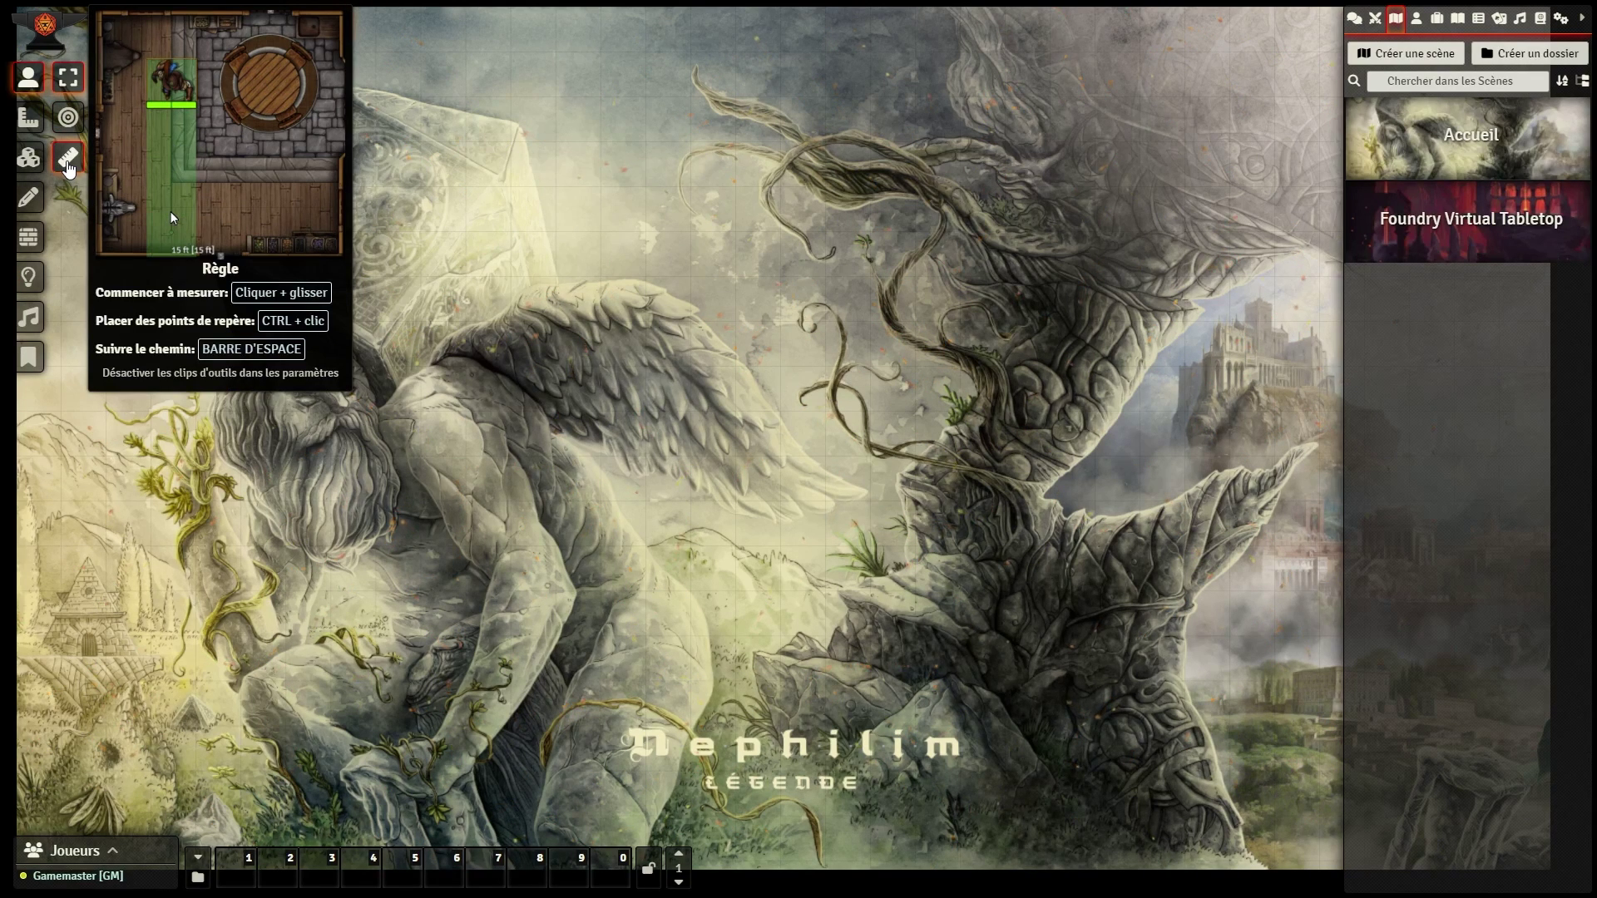
Step: Measure diagonal distances across the Accueil scene with the Règle tool
{"action": "left_click", "coordinate": [66, 165]}
{"action": "left_click_drag", "start_coordinate": [354, 164], "coordinate": [1011, 539]}
{"action": "left_click_drag", "start_coordinate": [445, 165], "coordinate": [1079, 507]}
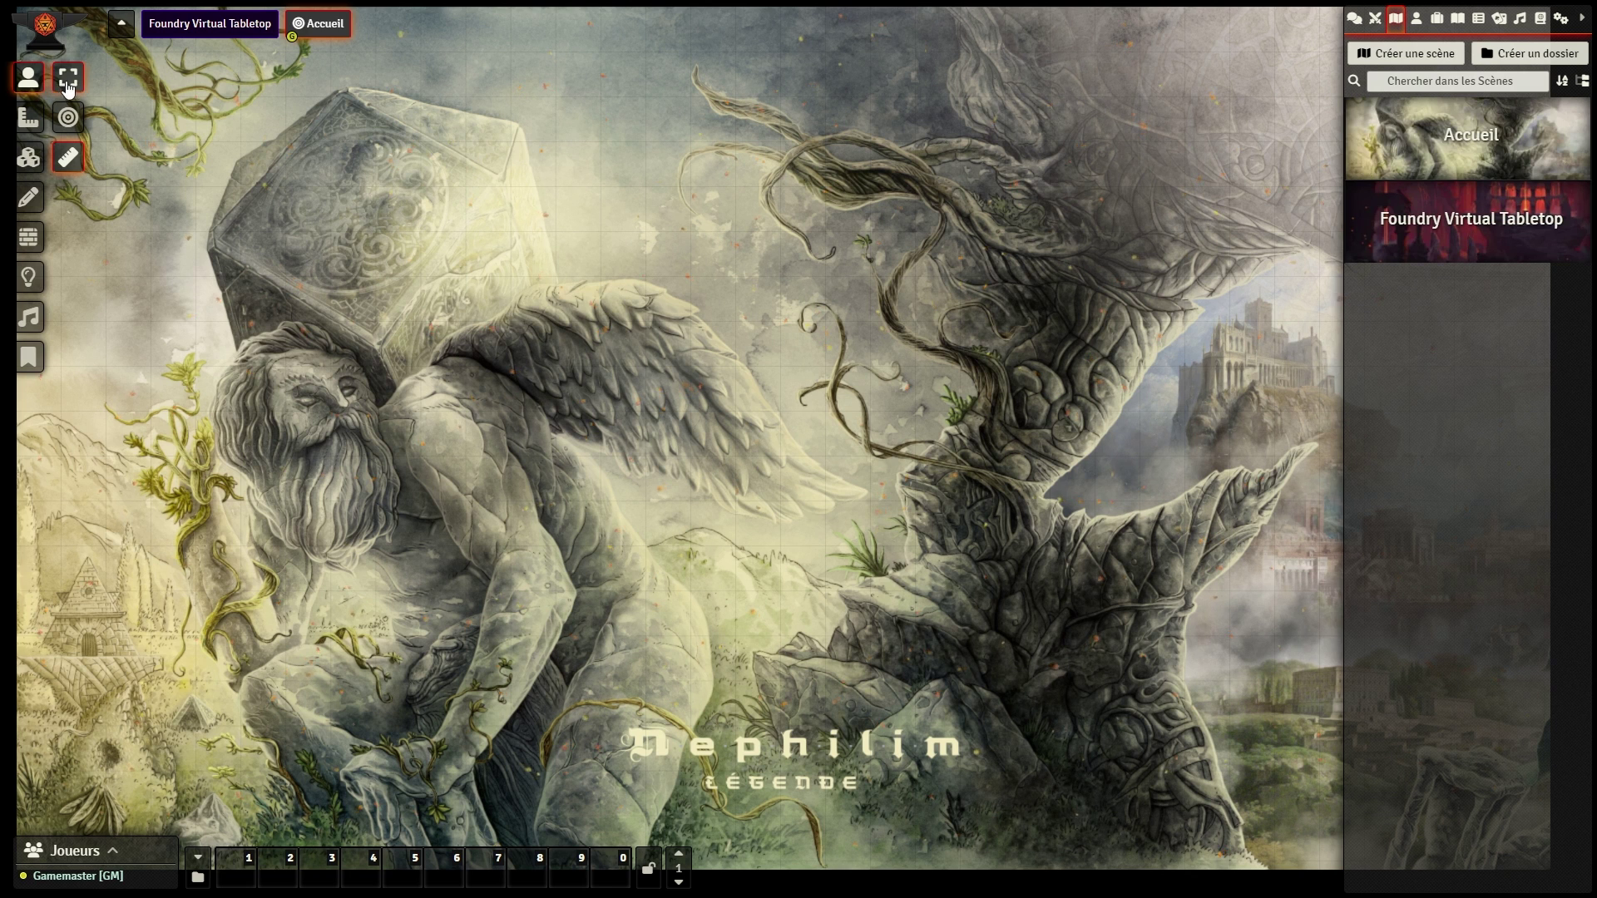
Step: Switch to the measurement template tools and save the game options with Afficher les clips d'outils au survol enabled
{"action": "left_click", "coordinate": [30, 119]}
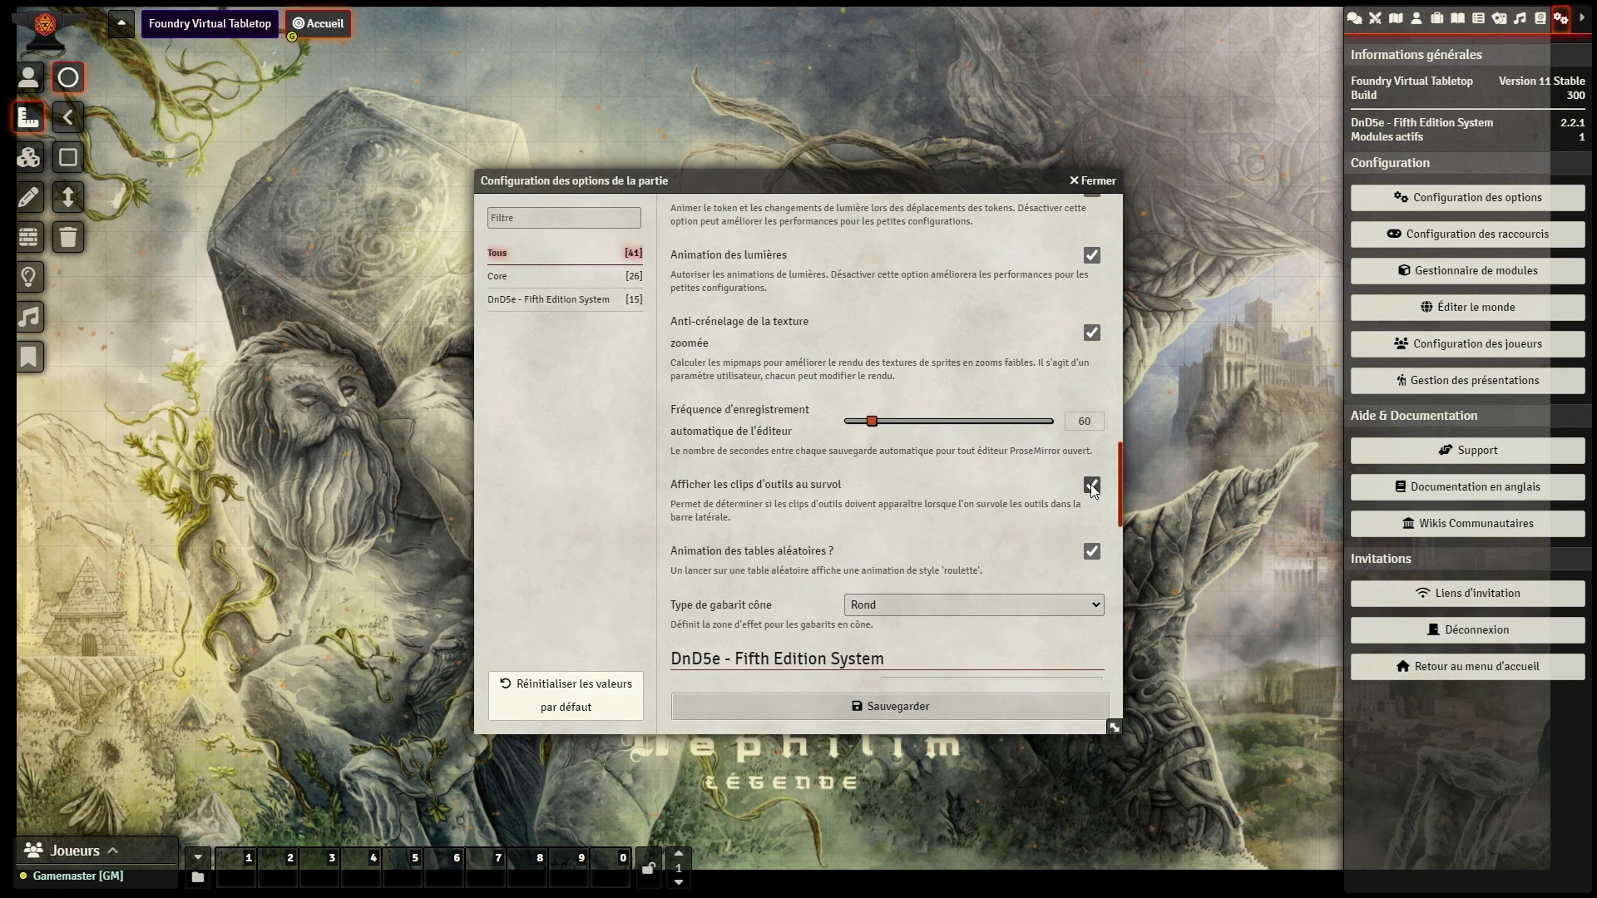
{"action": "left_click", "coordinate": [918, 707]}
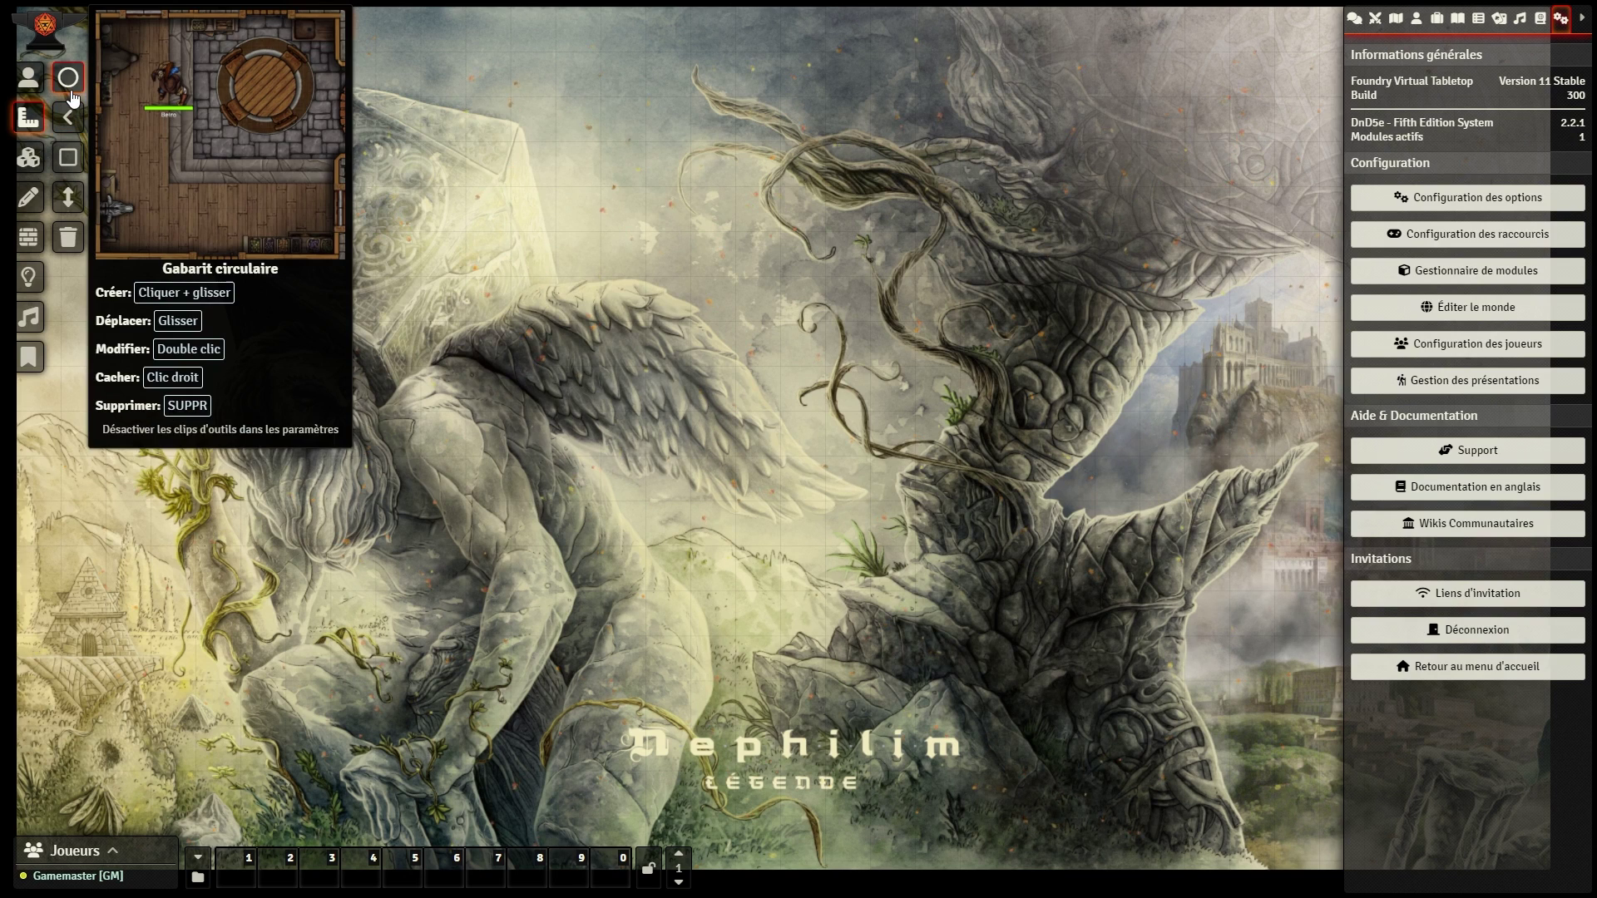
Step: Draw a circular measurement template of about 31.2 ft, move it onto the winged figure, and change its fill colour
{"action": "left_click_drag", "start_coordinate": [600, 164], "coordinate": [783, 376]}
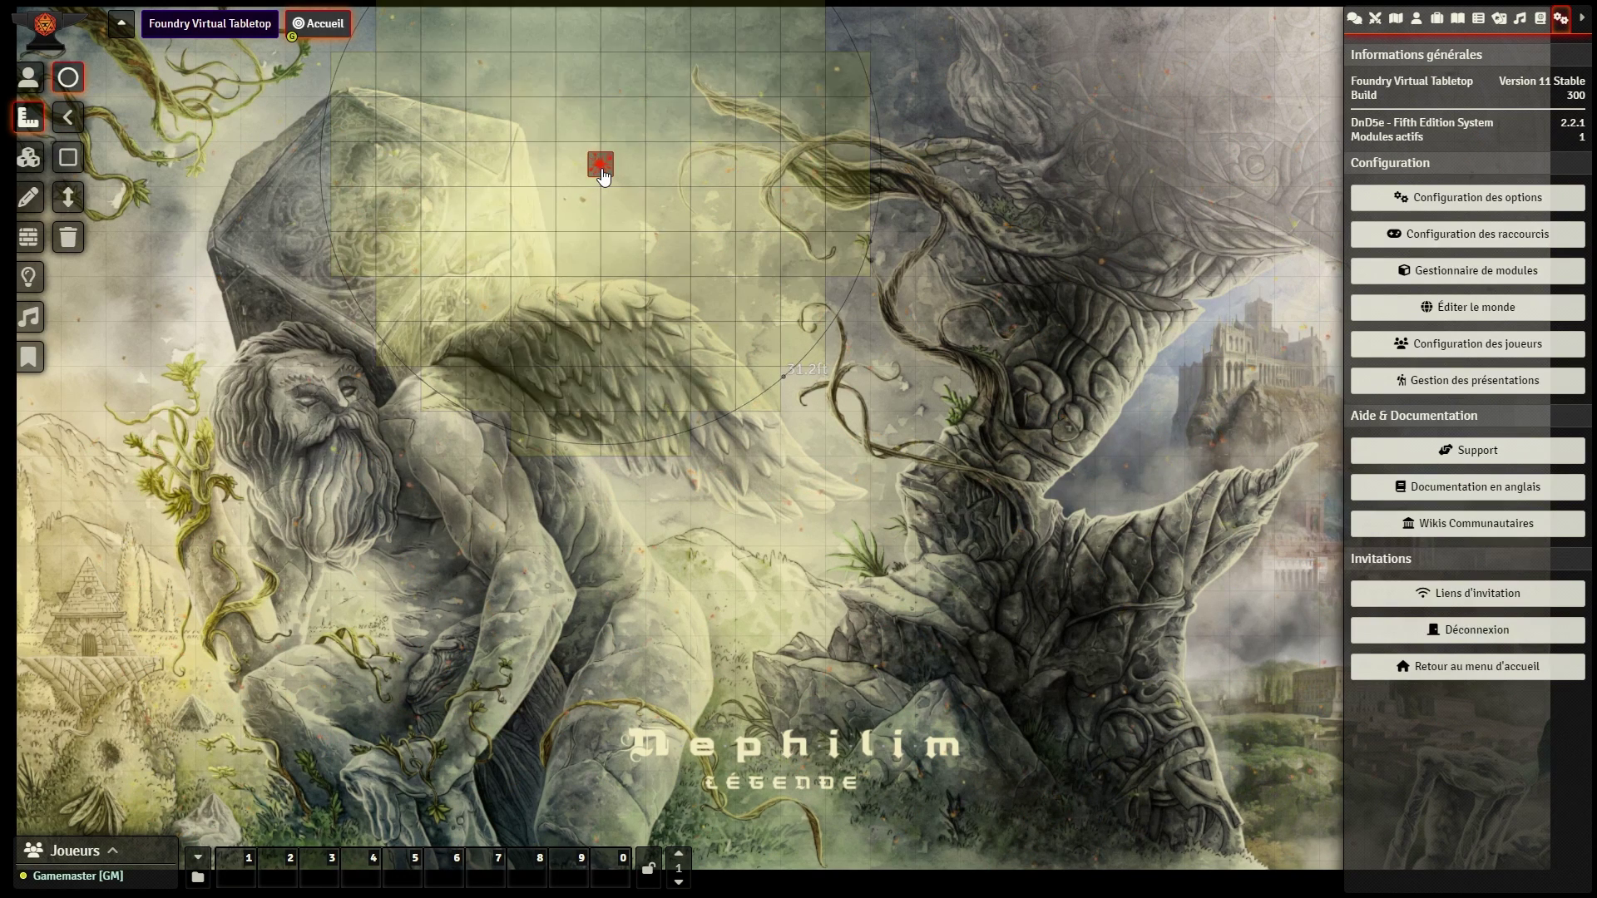
{"action": "left_click_drag", "start_coordinate": [603, 175], "coordinate": [647, 457]}
{"action": "double_click", "coordinate": [647, 457]}
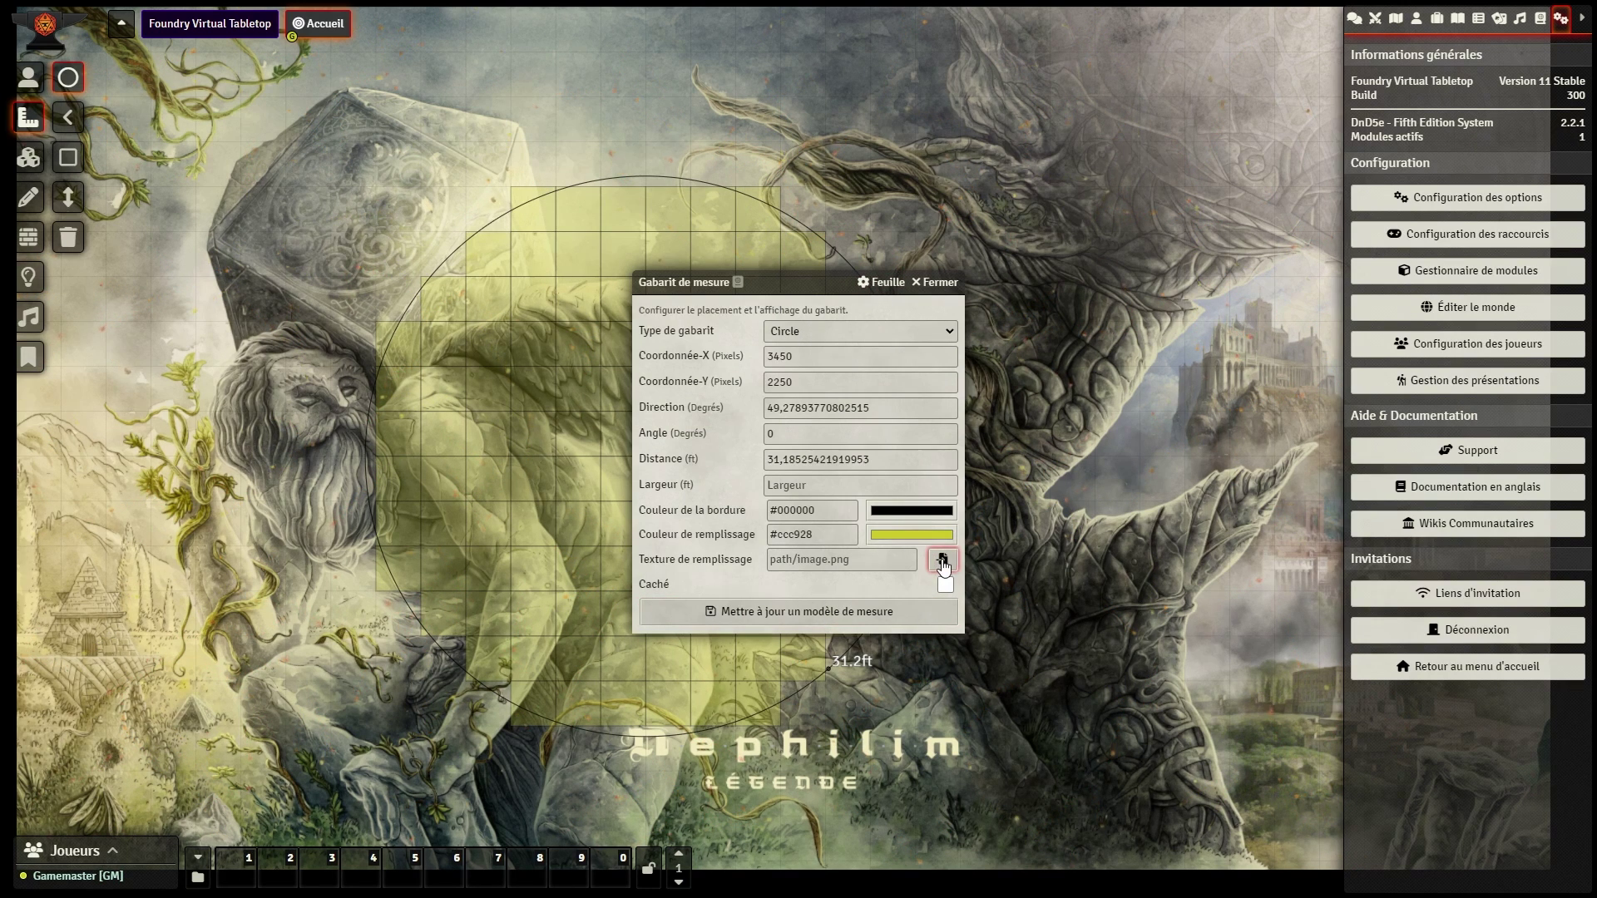
{"action": "left_click", "coordinate": [896, 535]}
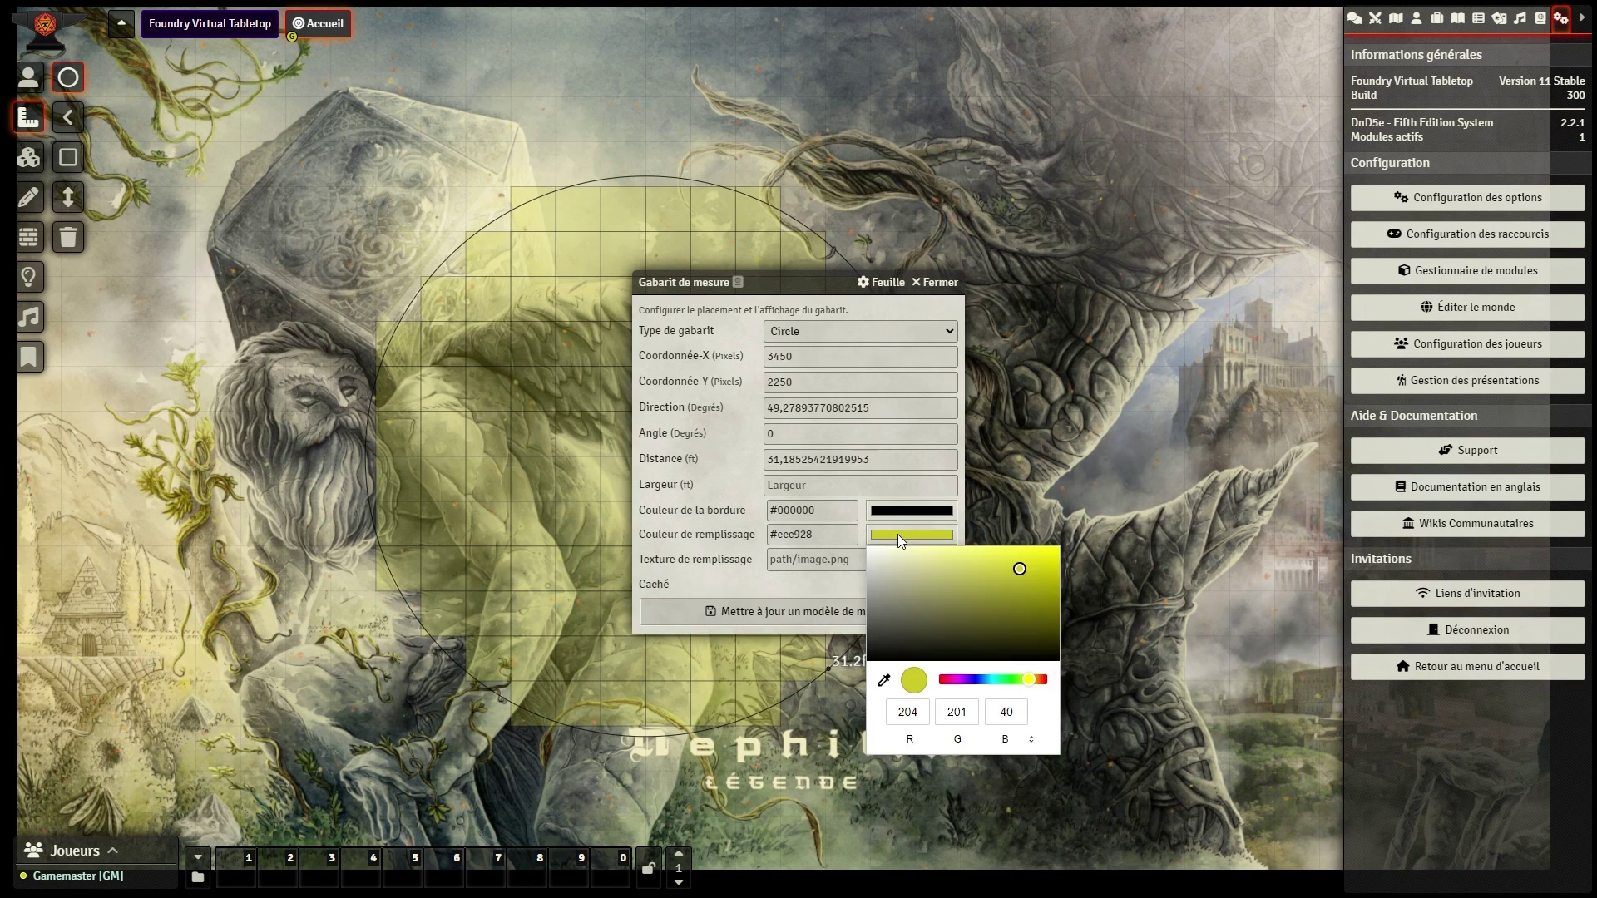
{"action": "left_click", "coordinate": [947, 679]}
{"action": "left_click", "coordinate": [819, 630]}
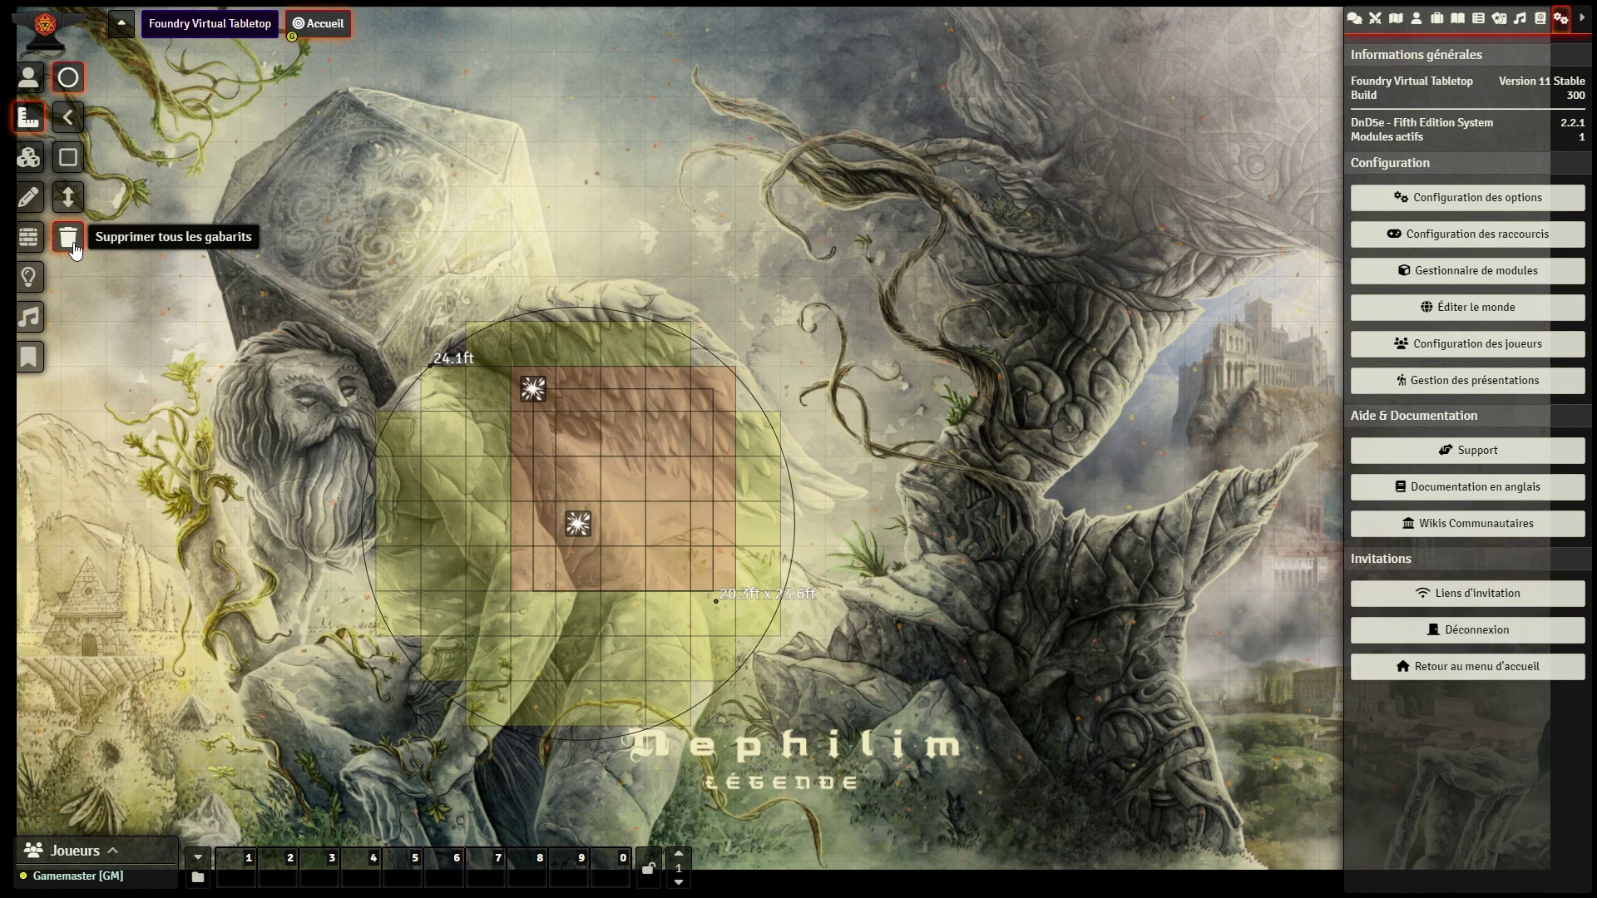
Step: Delete all measurement templates from the Accueil scene
{"action": "left_click", "coordinate": [70, 242]}
{"action": "left_click", "coordinate": [644, 485]}
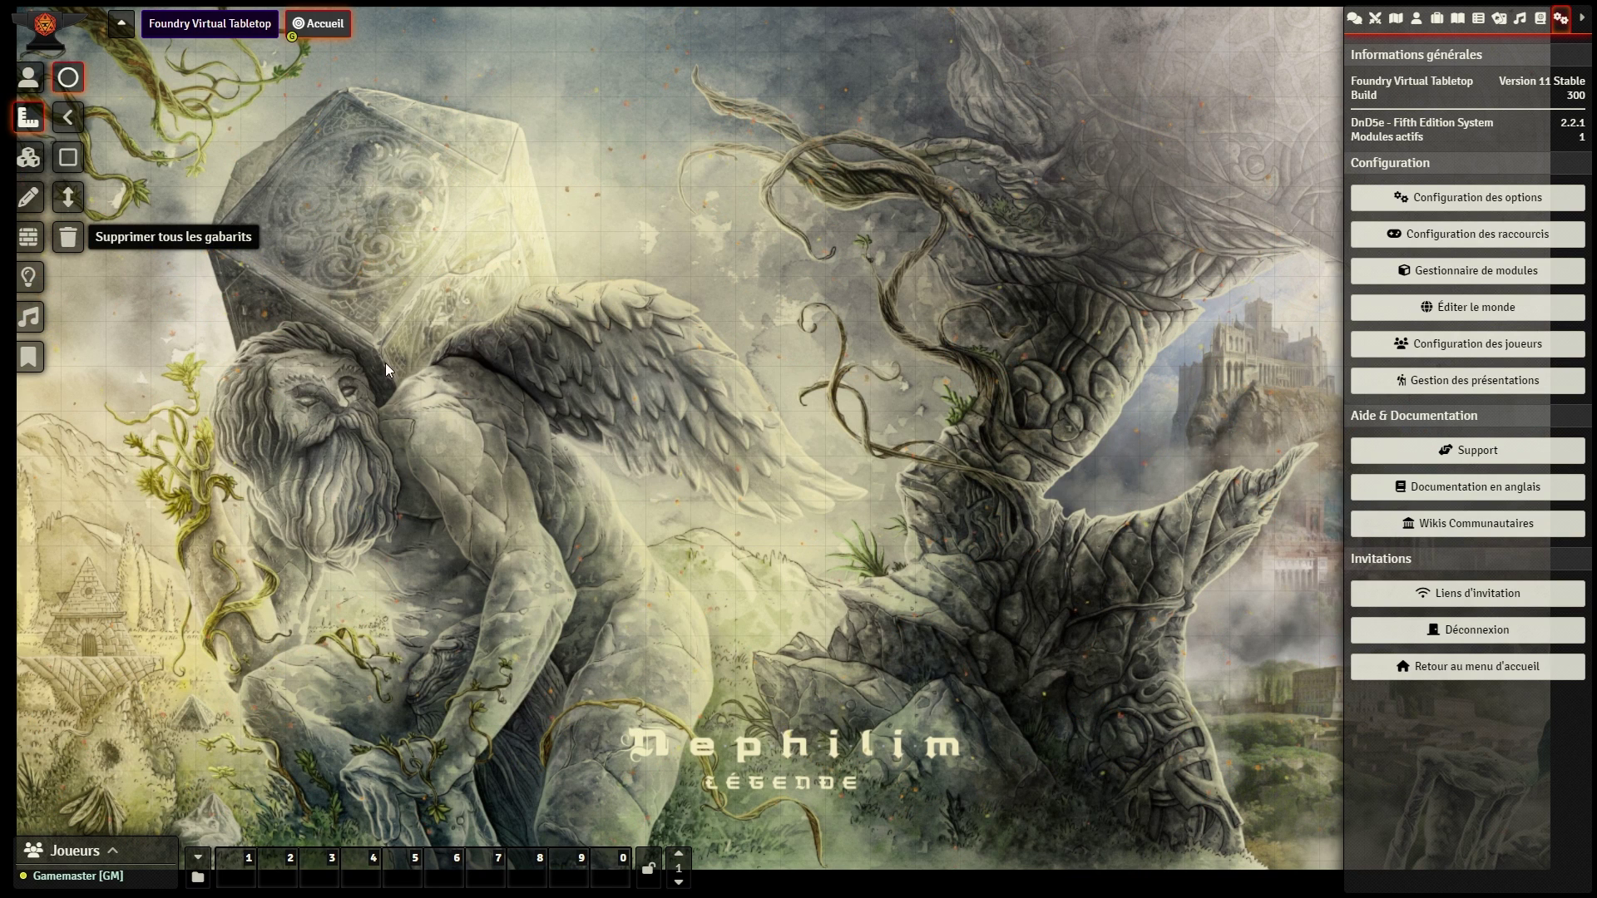
{"action": "left_click", "coordinate": [33, 81]}
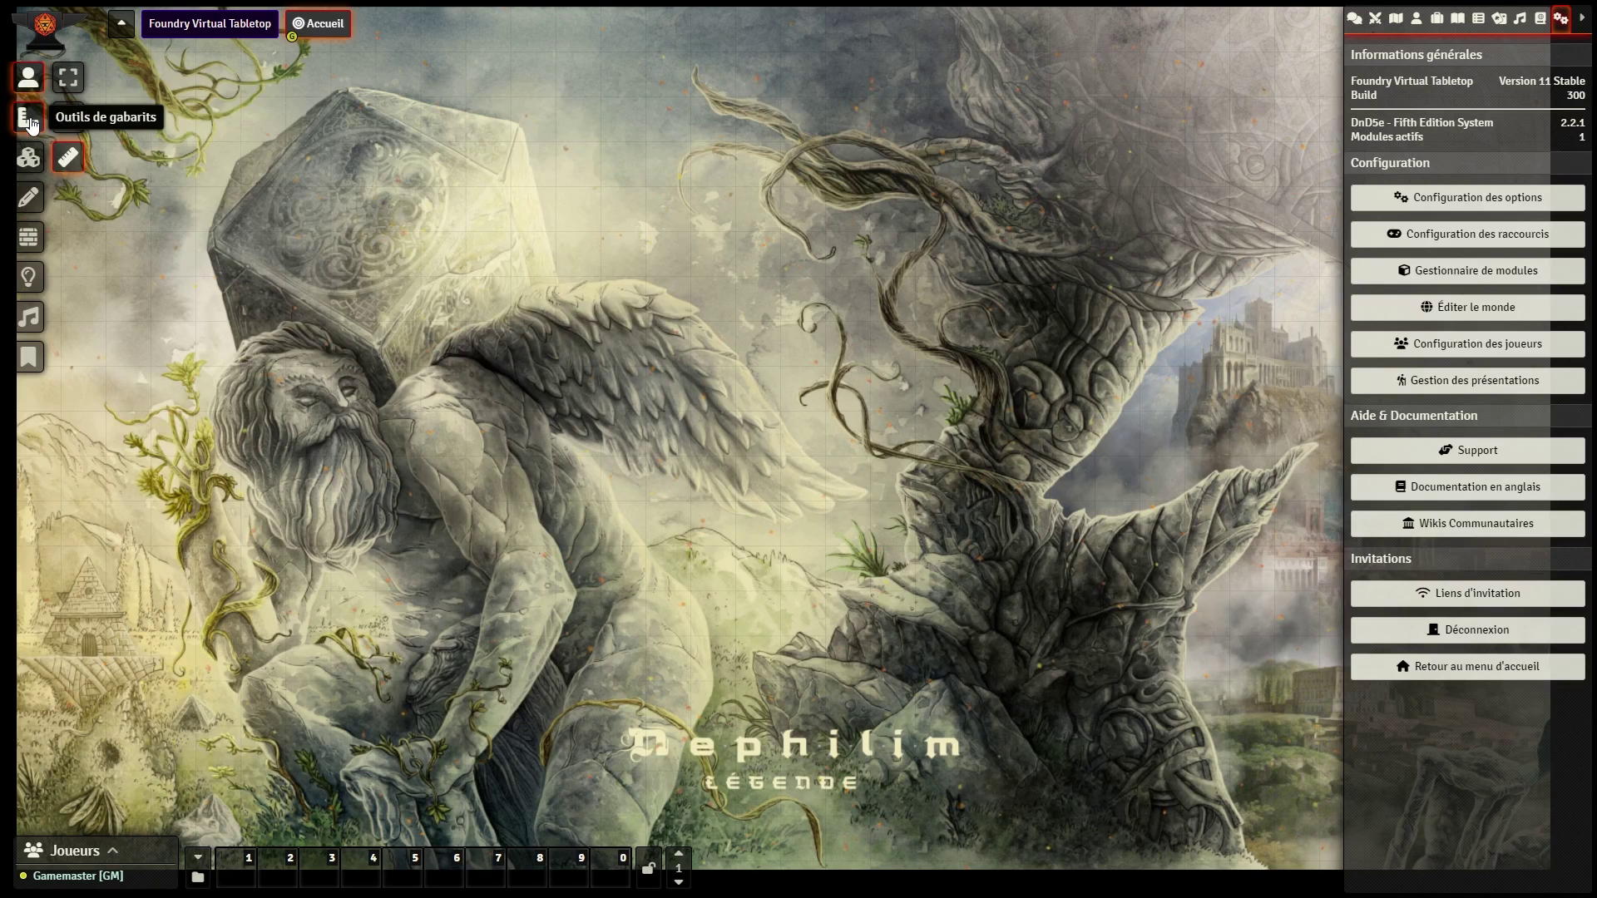
{"action": "left_click", "coordinate": [30, 121]}
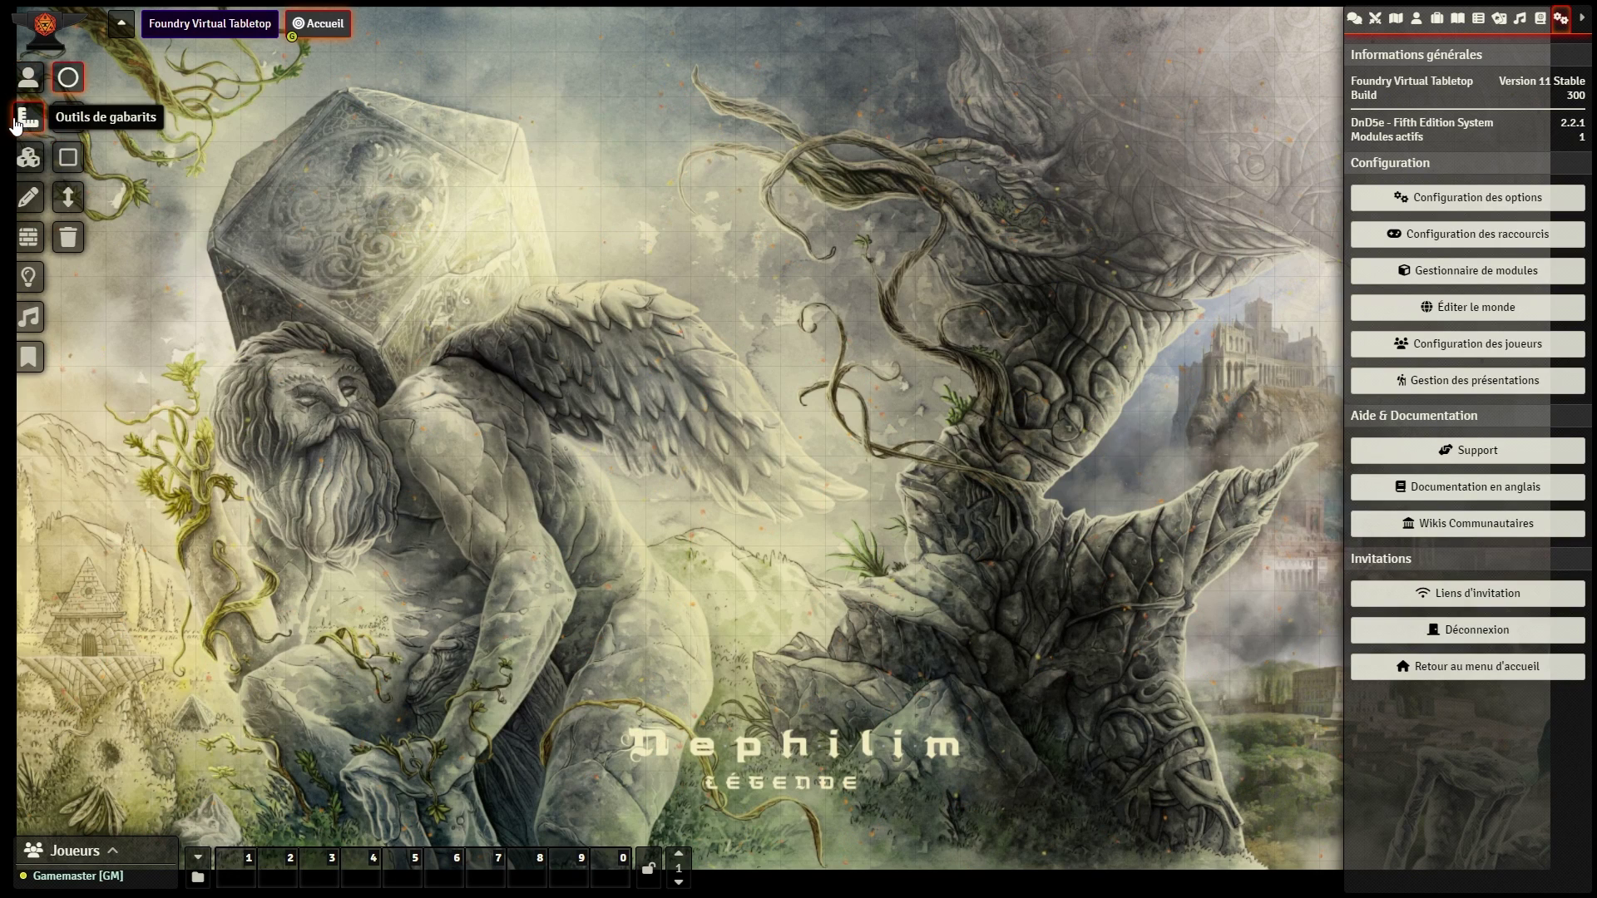
Step: Create a 1050 × 1200 pixel tile at X 2700, Y 1200 from the open spellbook image, and enlarge it mostly in width
{"action": "left_click", "coordinate": [27, 165]}
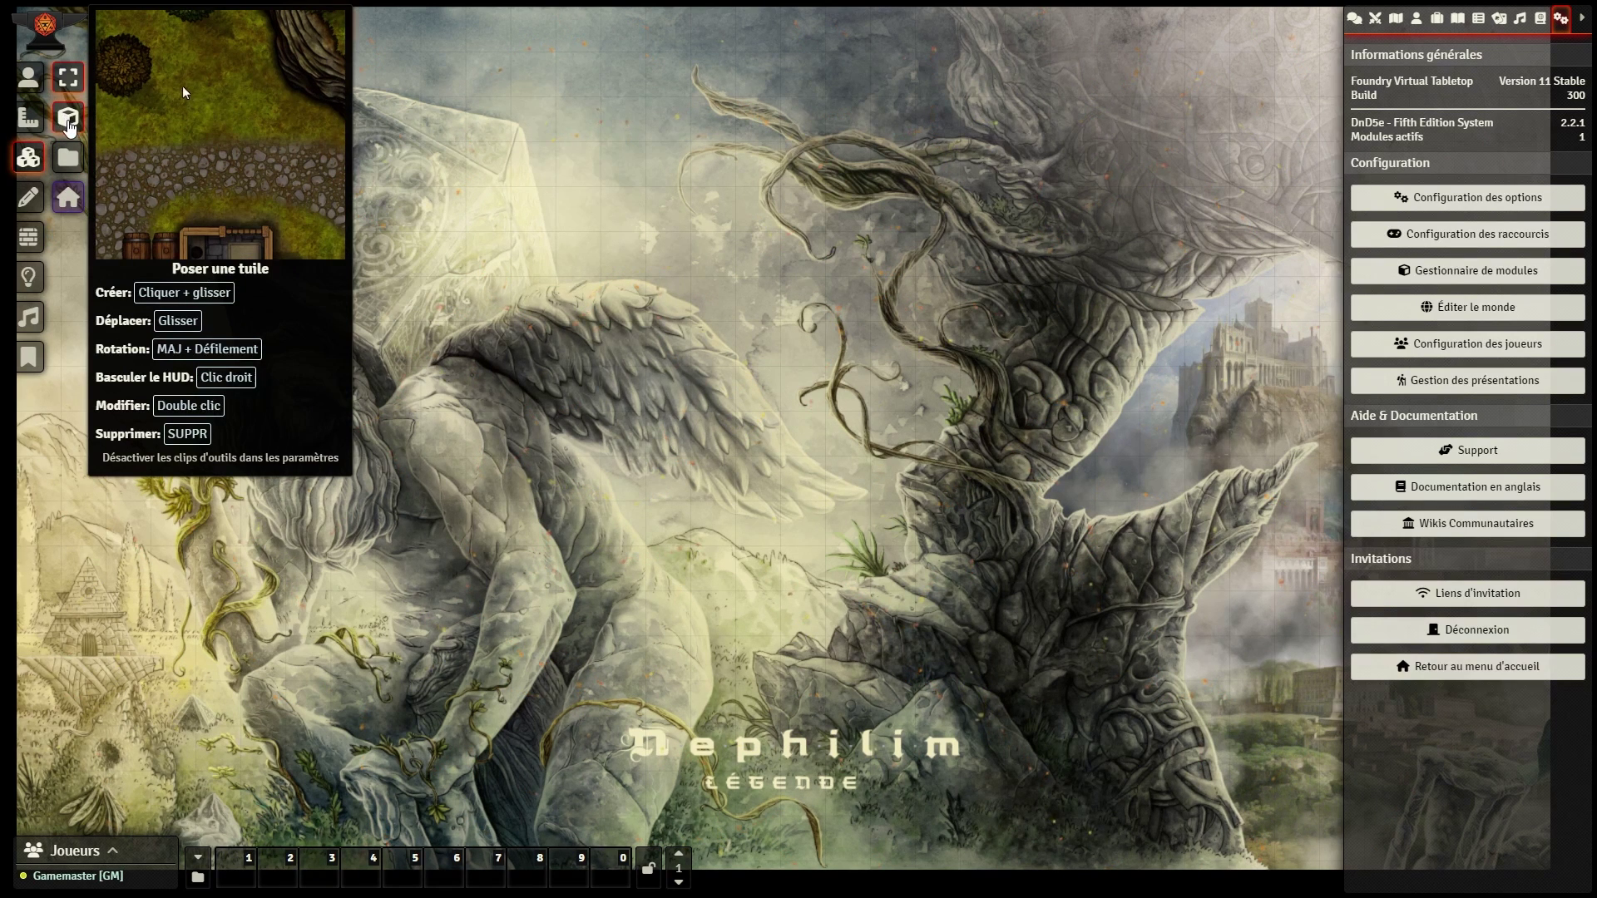
{"action": "left_click_drag", "start_coordinate": [421, 143], "coordinate": [737, 490]}
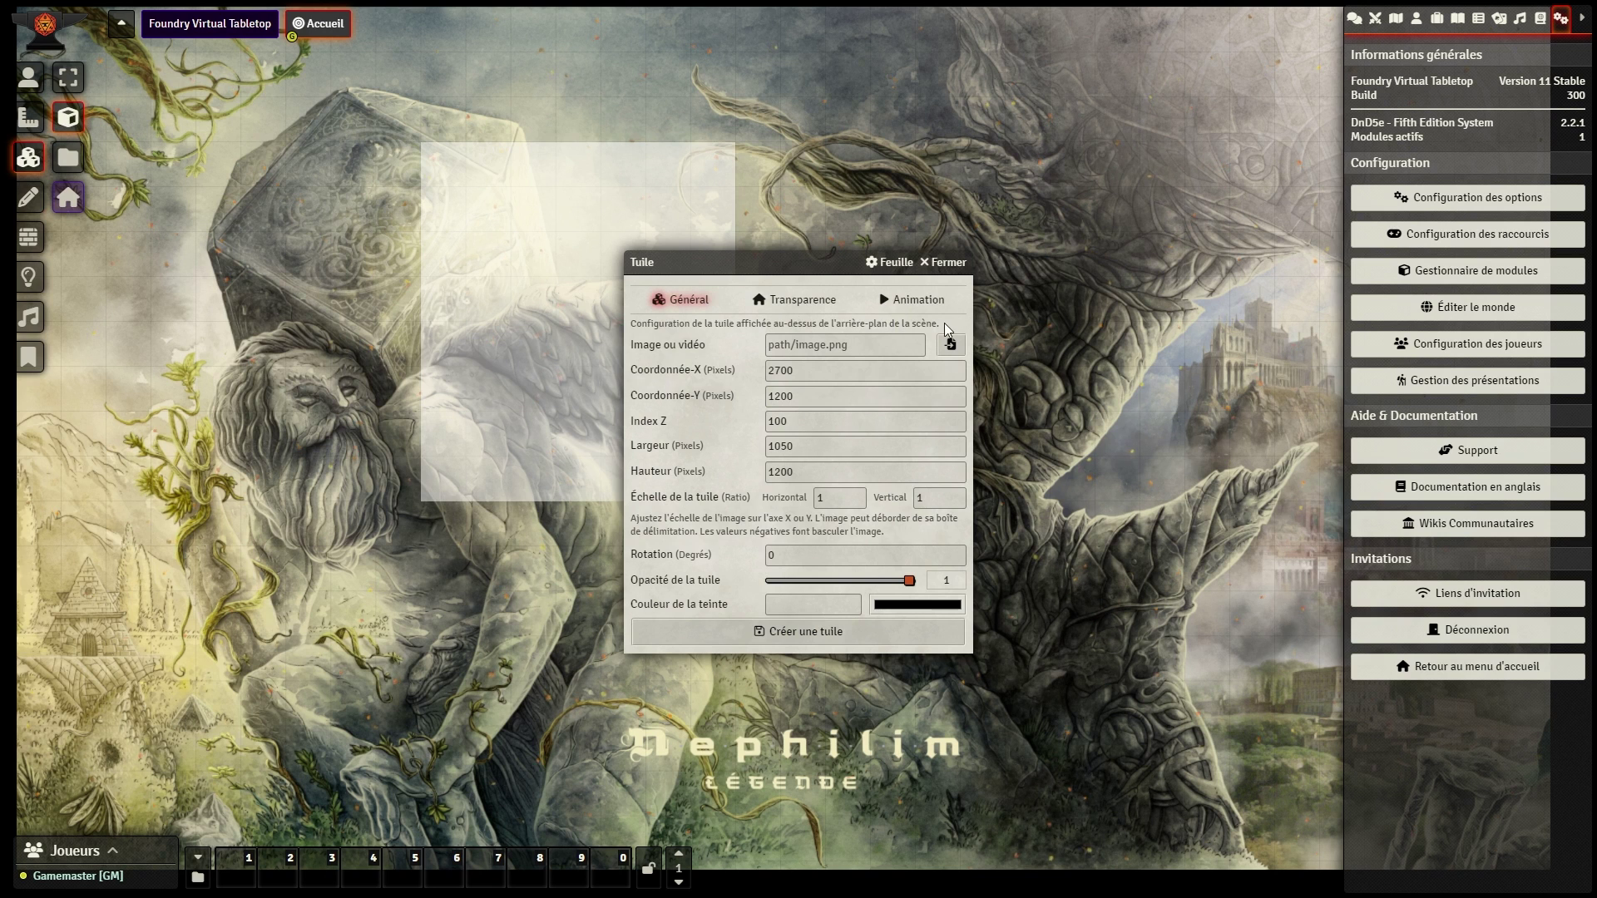
{"action": "left_click", "coordinate": [950, 345]}
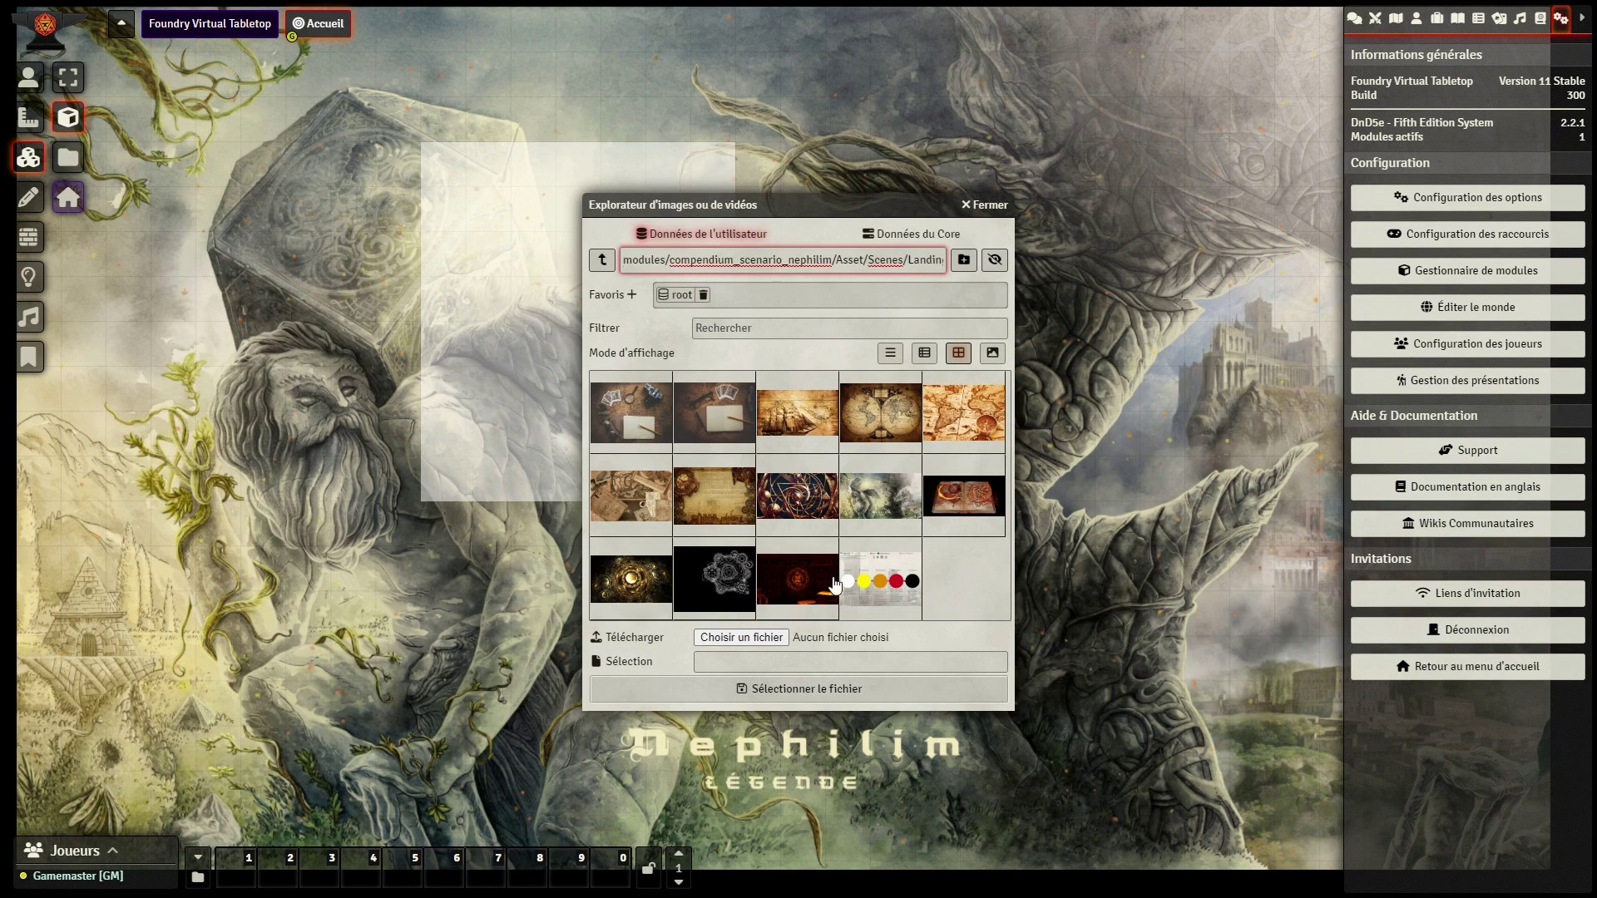
{"action": "left_click", "coordinate": [965, 489]}
{"action": "left_click", "coordinate": [838, 691]}
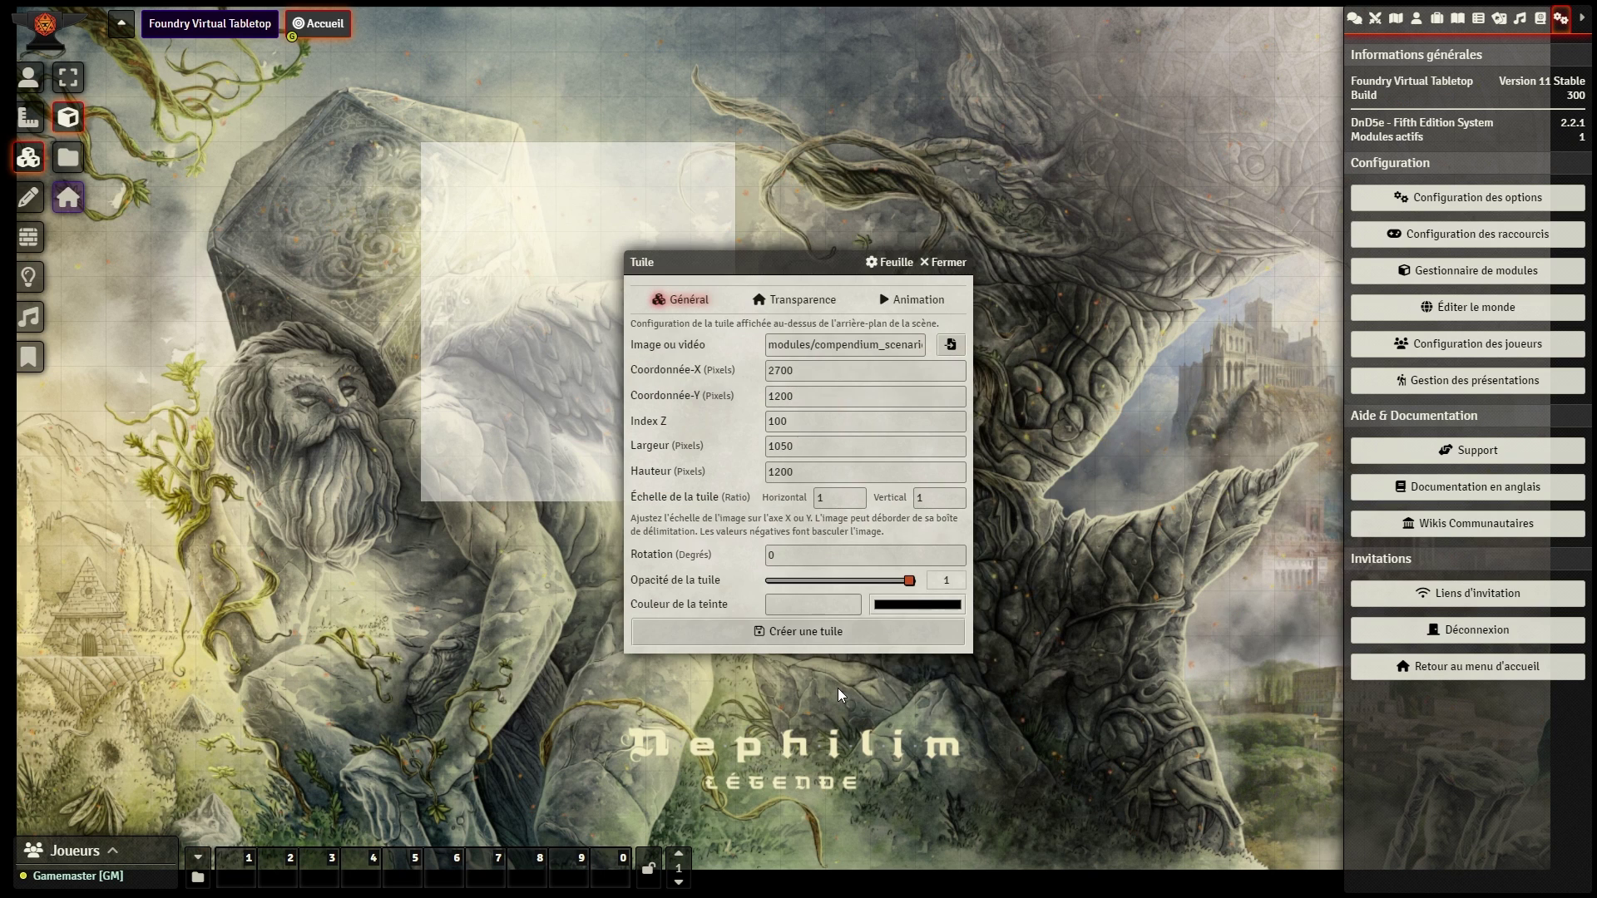
{"action": "left_click", "coordinate": [830, 647]}
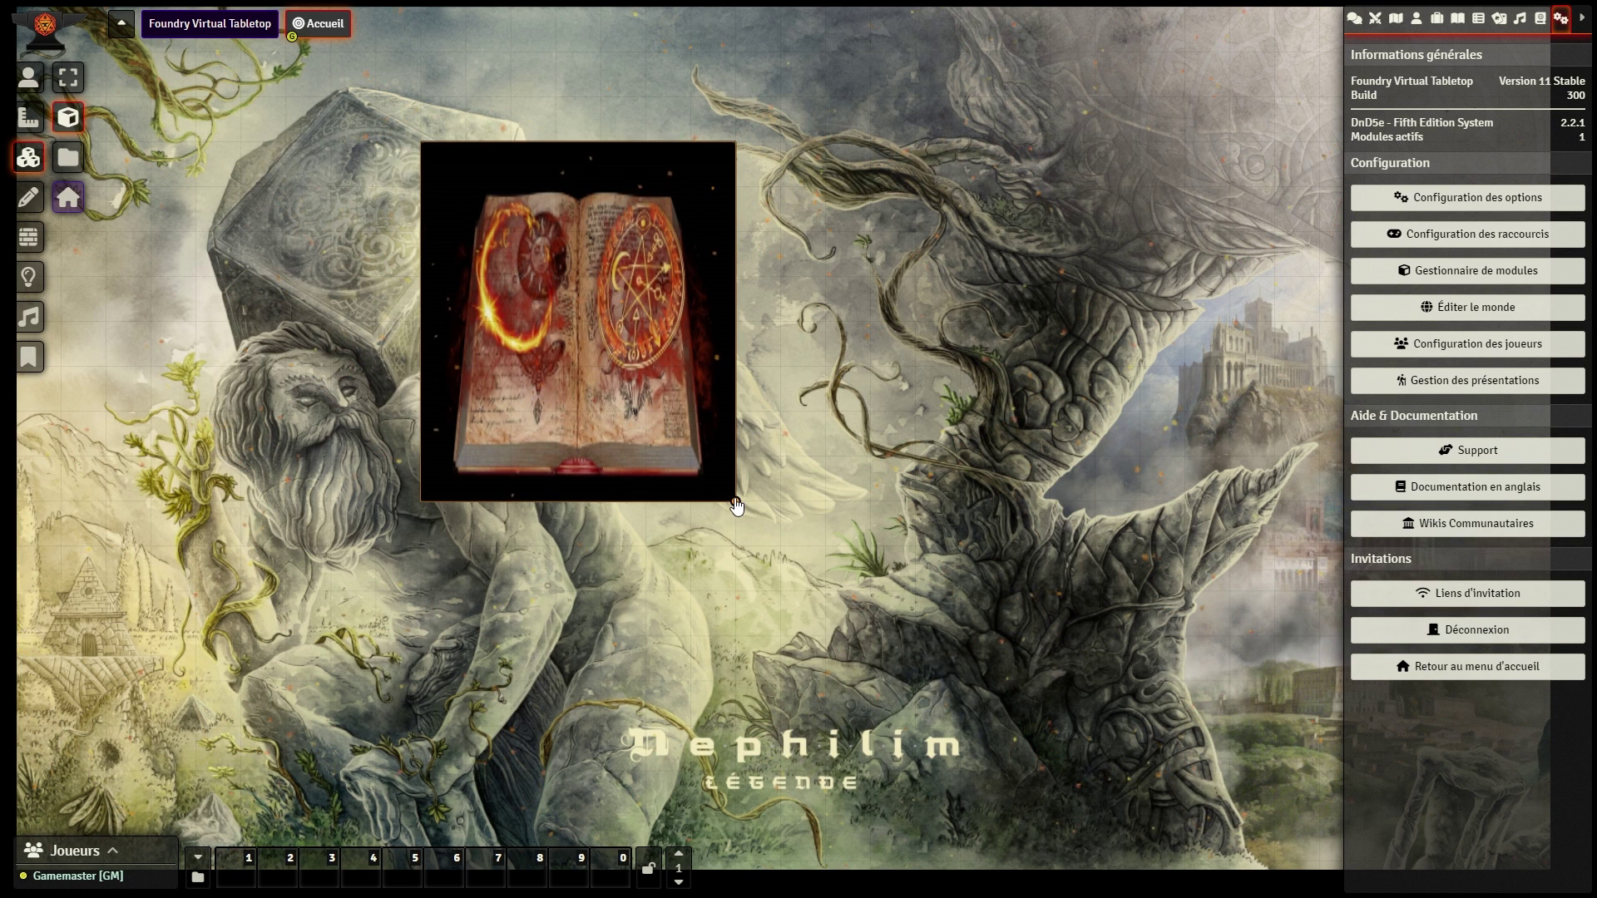
{"action": "left_click_drag", "start_coordinate": [736, 505], "coordinate": [1028, 553]}
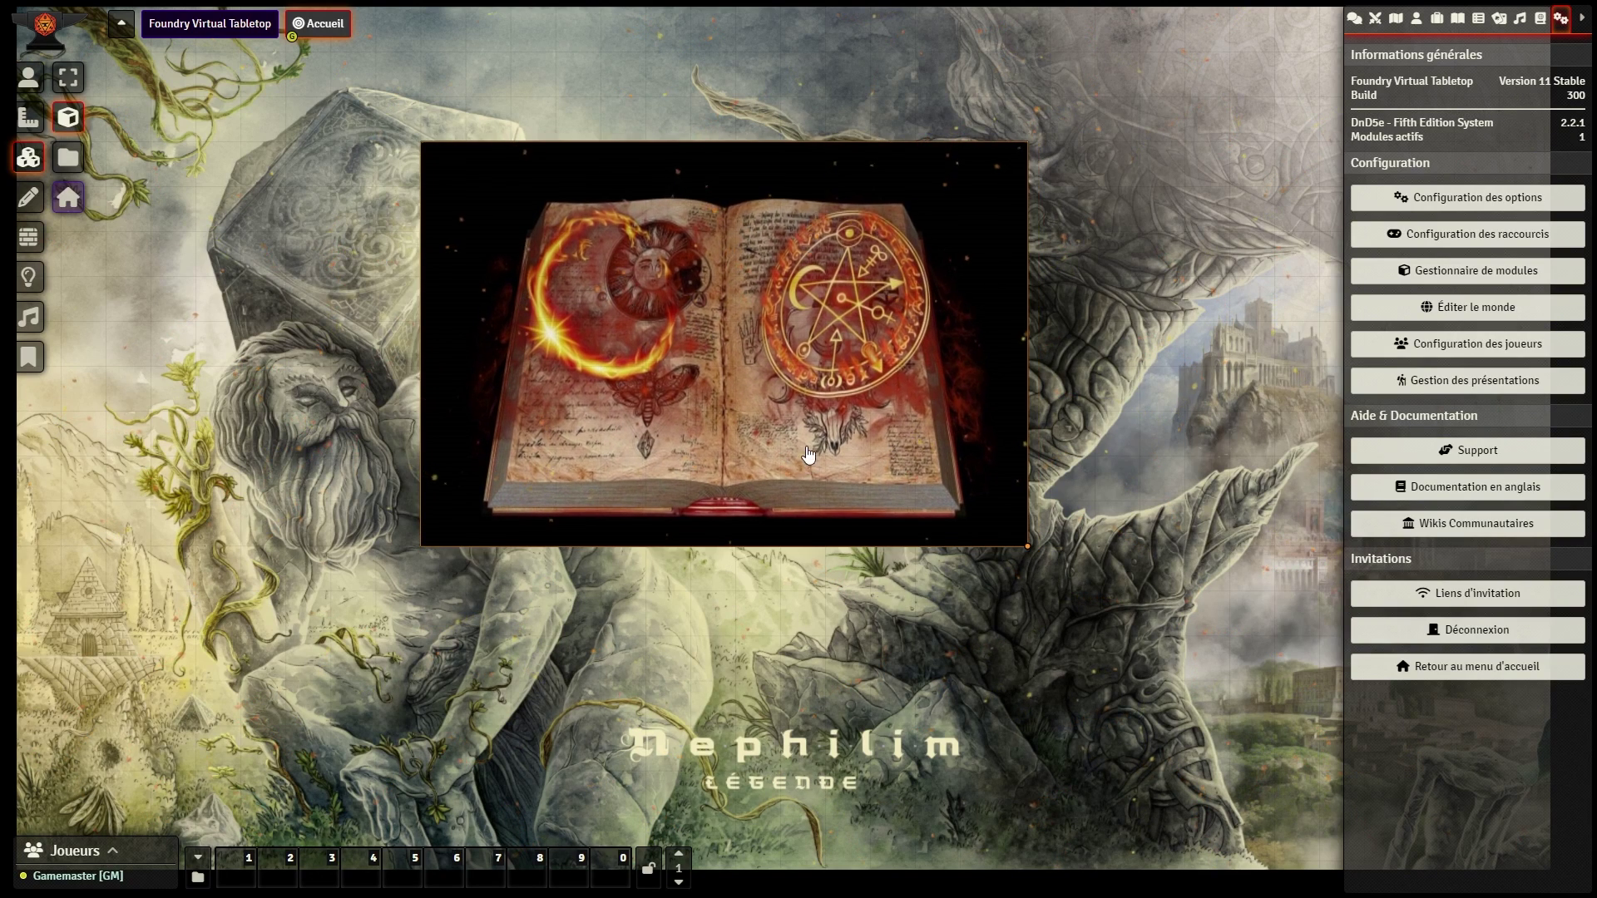
Step: Move the spellbook tile over the winged figure, hiding it during the move and making it visible again
{"action": "left_click_drag", "start_coordinate": [808, 454], "coordinate": [634, 437]}
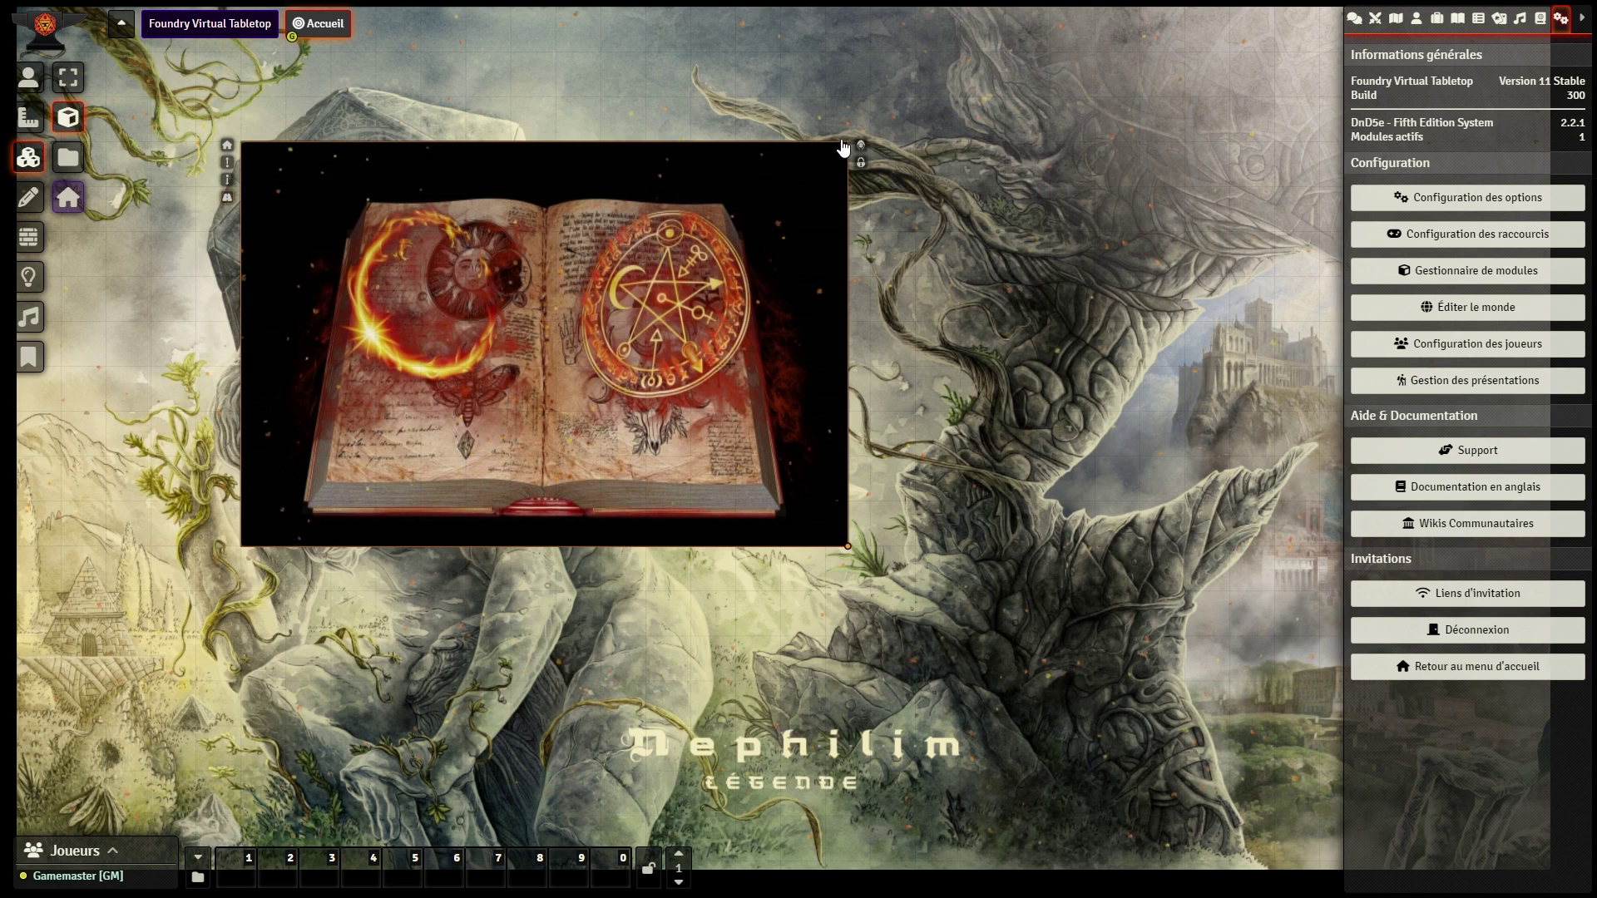
{"action": "left_click", "coordinate": [860, 144]}
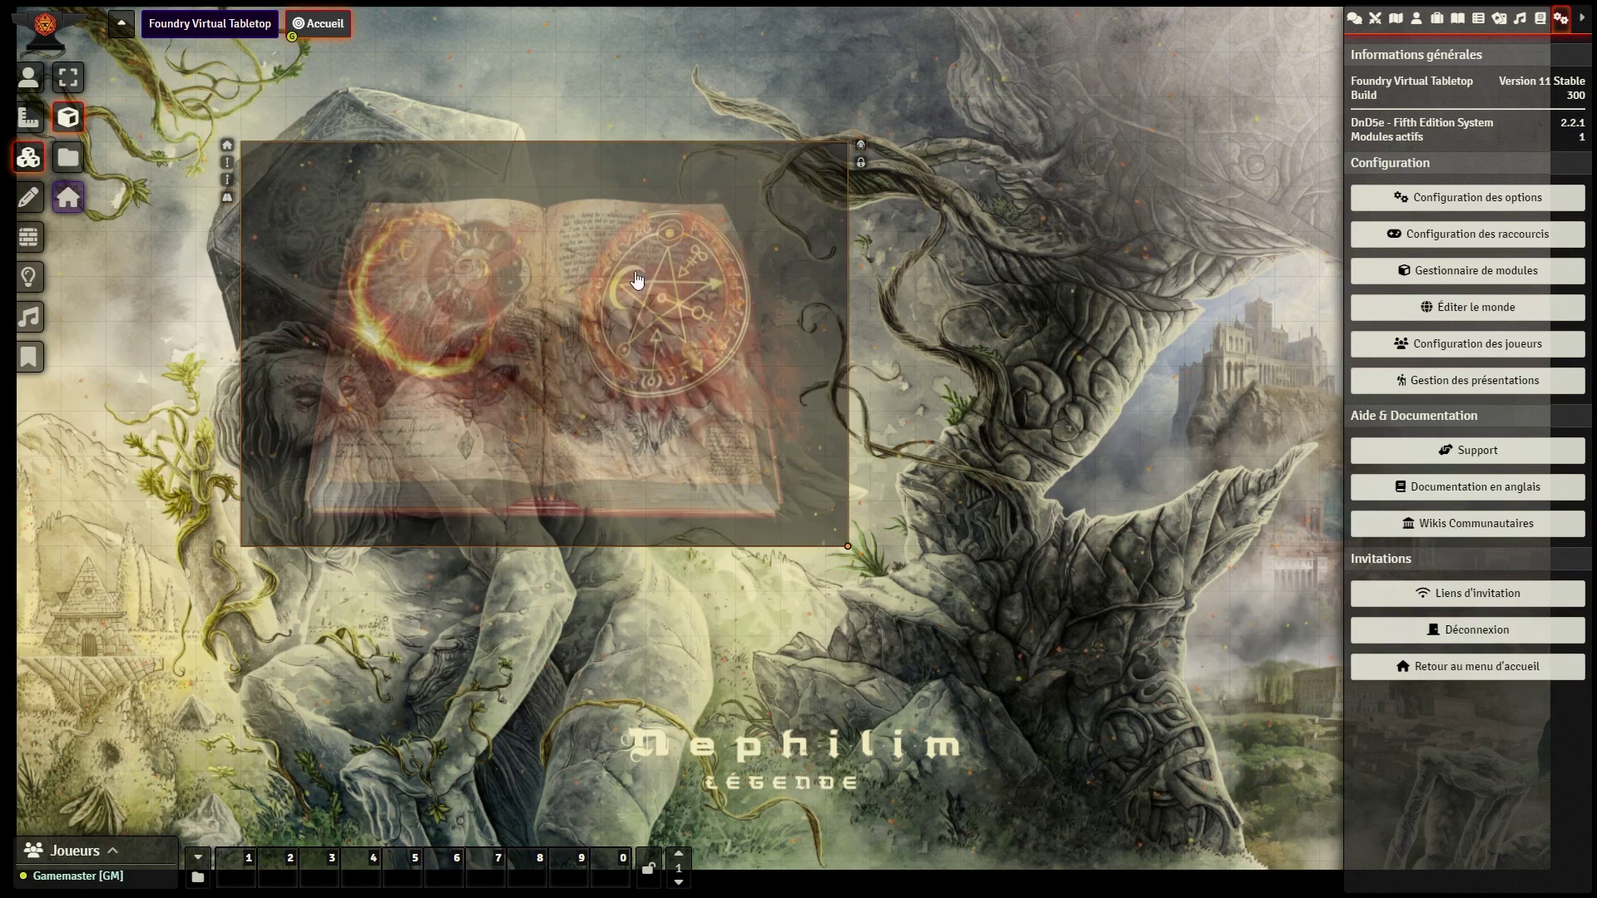
{"action": "left_click_drag", "start_coordinate": [638, 278], "coordinate": [571, 278]}
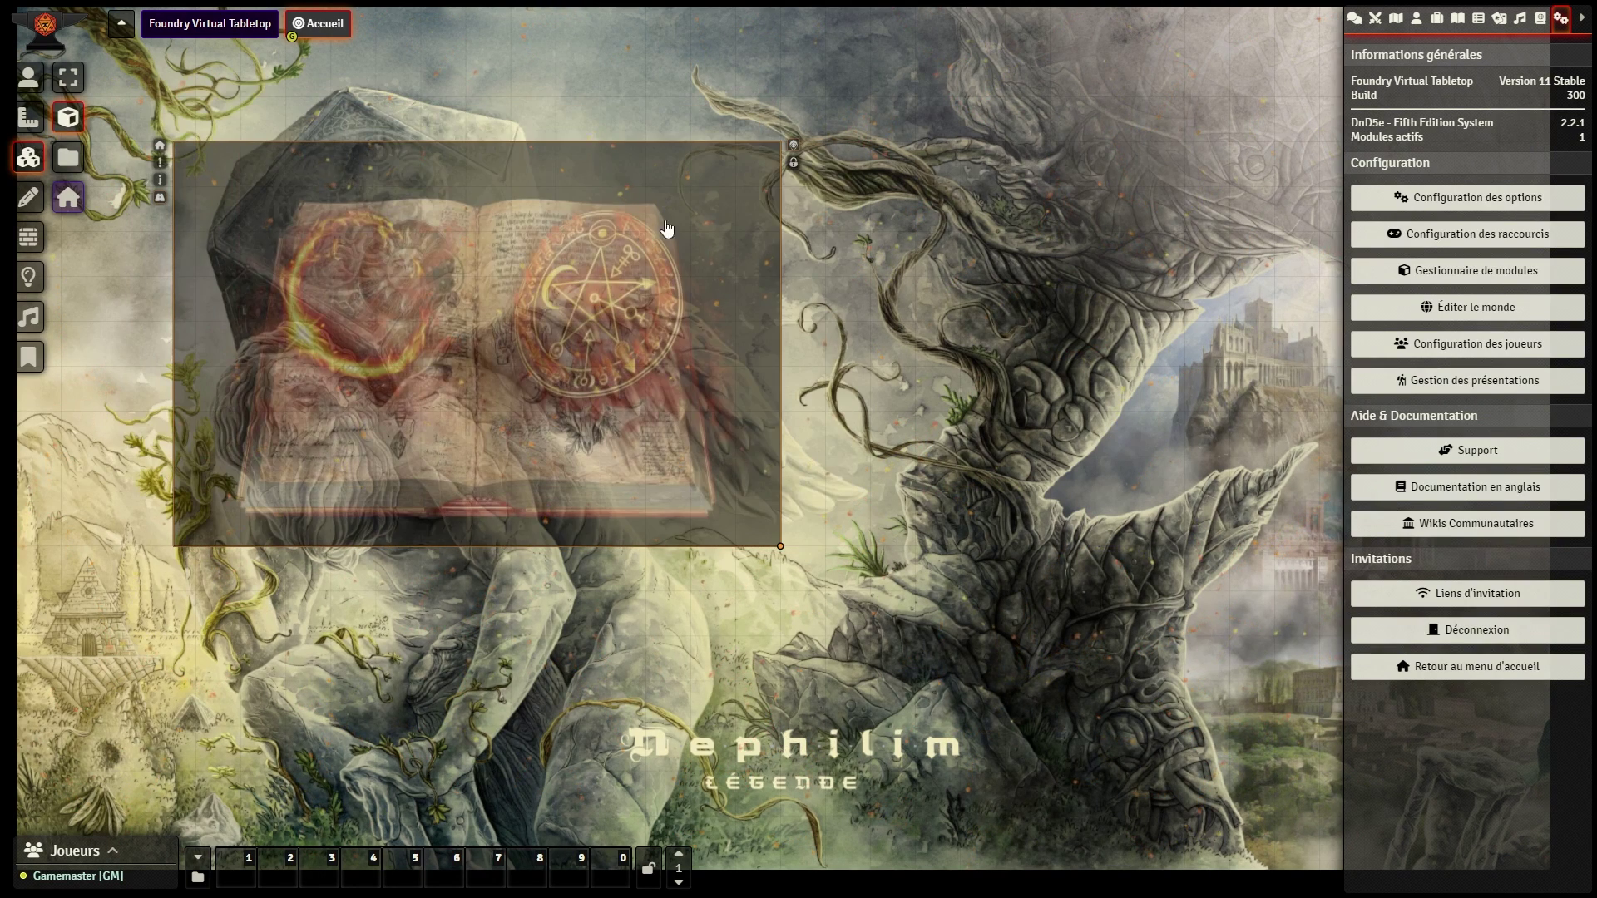
{"action": "left_click", "coordinate": [795, 147]}
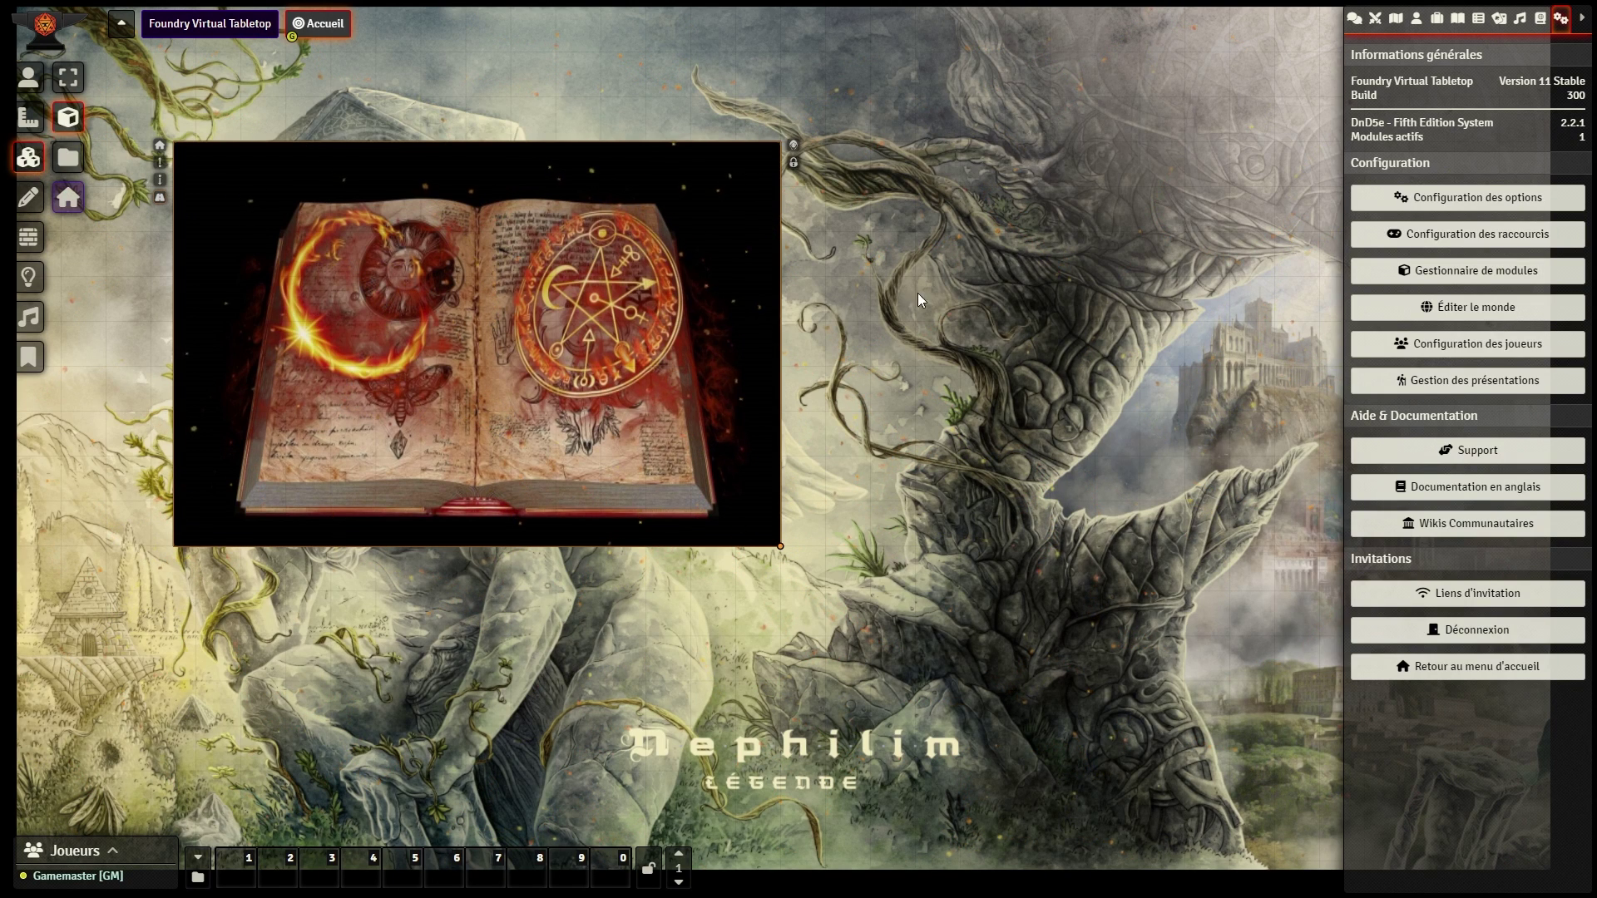
Step: Move the spellbook tile over the upper part of the gnarled tree and shrink it proportionally
{"action": "left_click_drag", "start_coordinate": [532, 313], "coordinate": [1018, 226]}
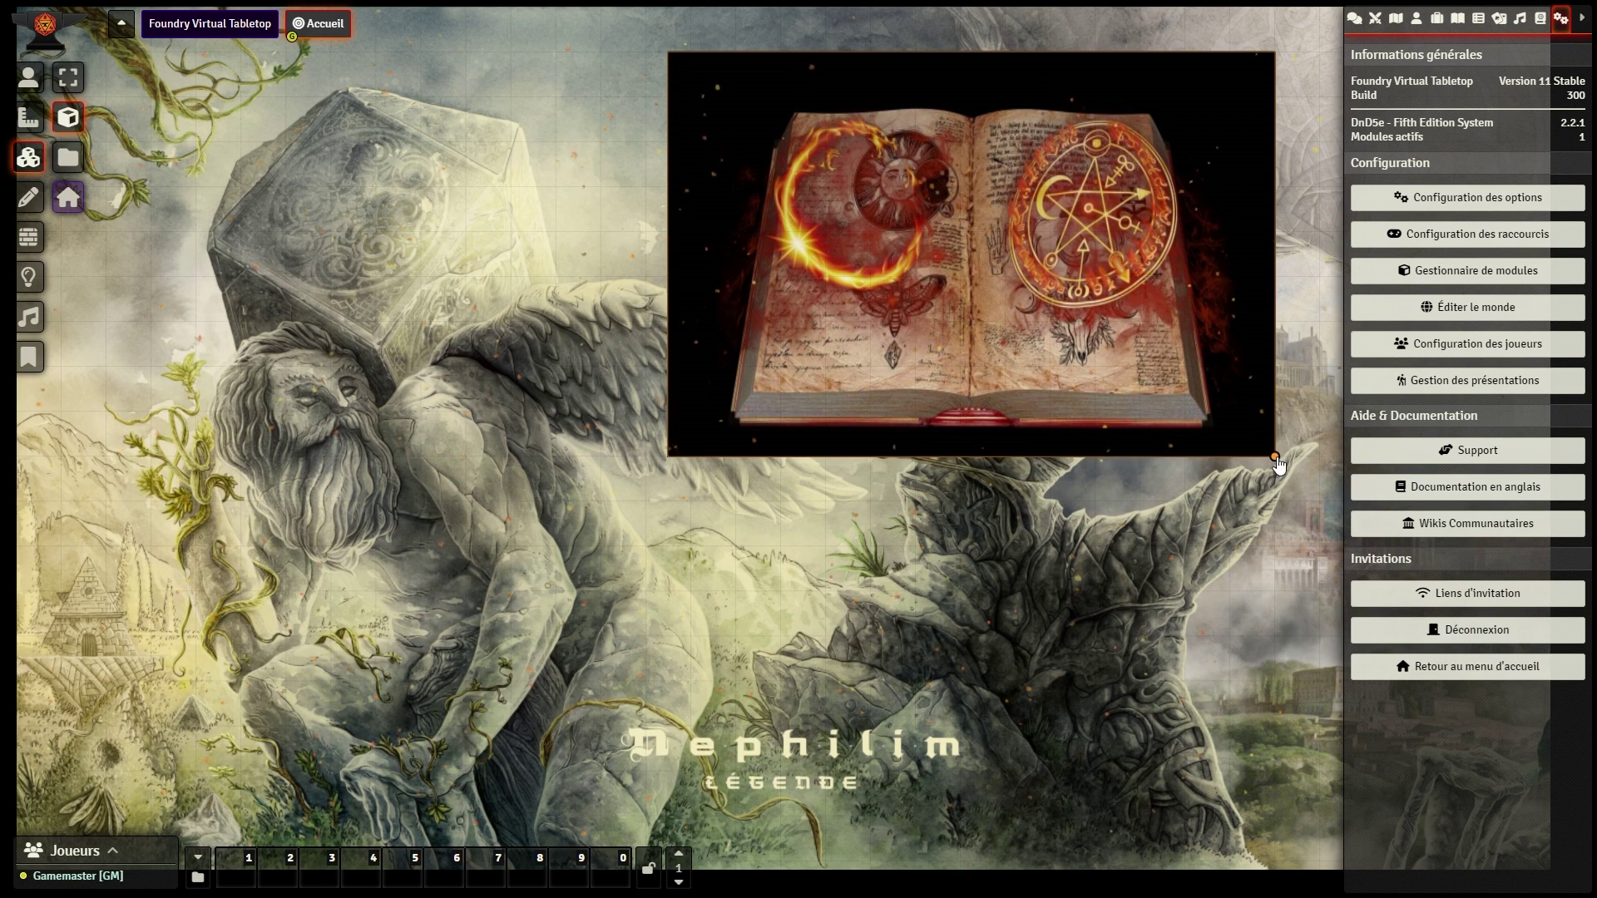
{"action": "left_click_drag", "start_coordinate": [1271, 462], "coordinate": [1145, 380]}
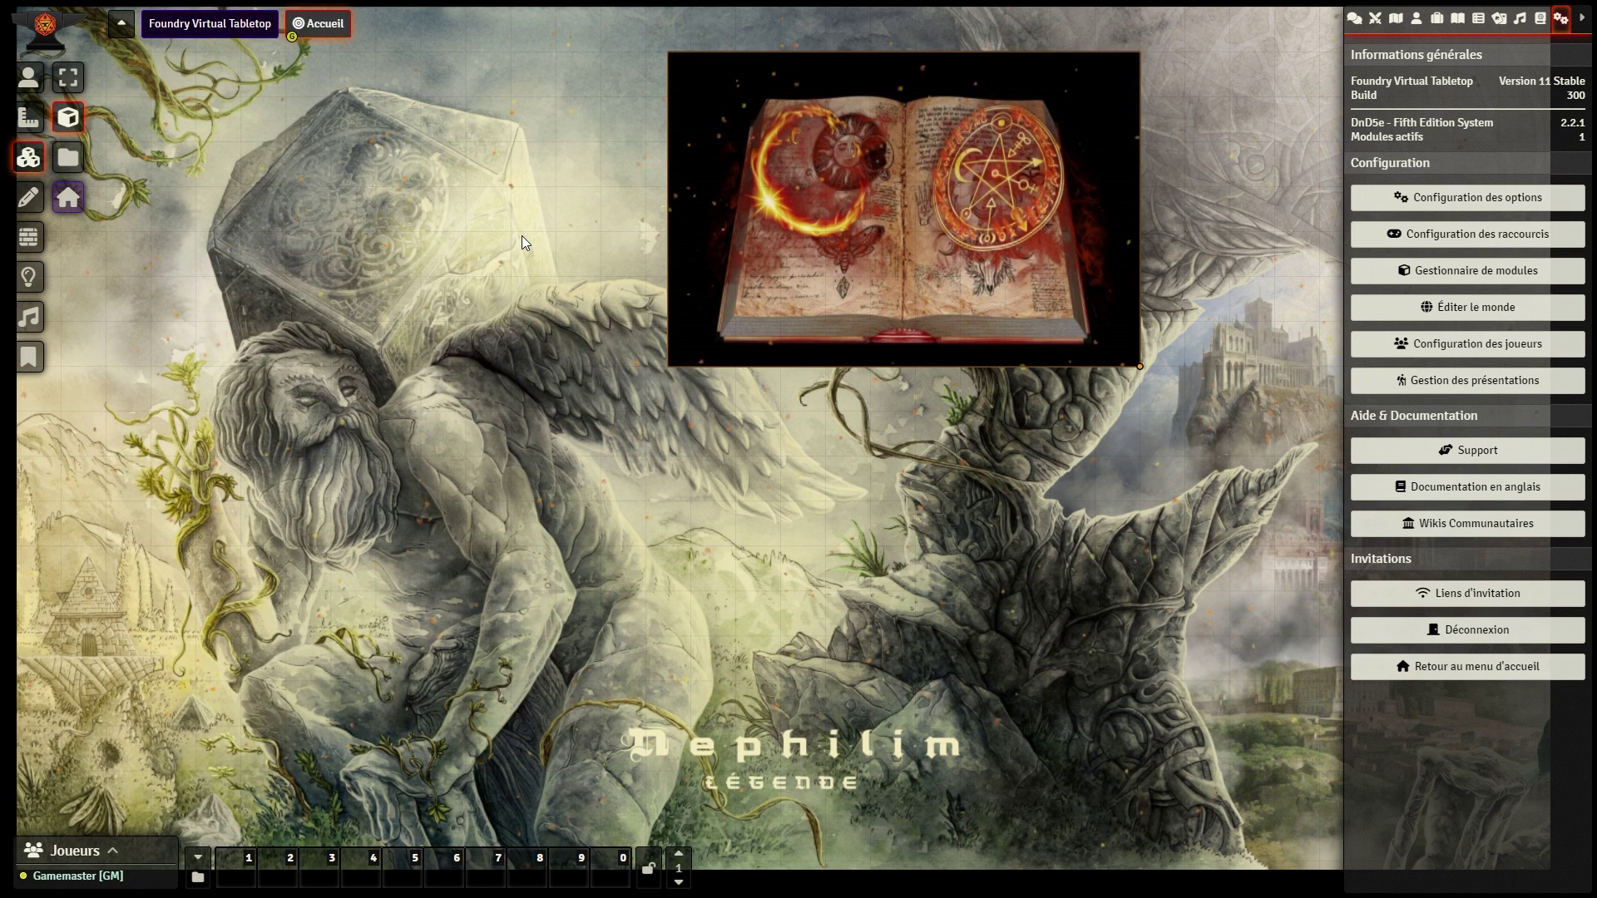
Step: Draw a rectangle of about 1044 × 1072 pixels over the winged figure with the drawing tools
{"action": "left_click", "coordinate": [28, 197]}
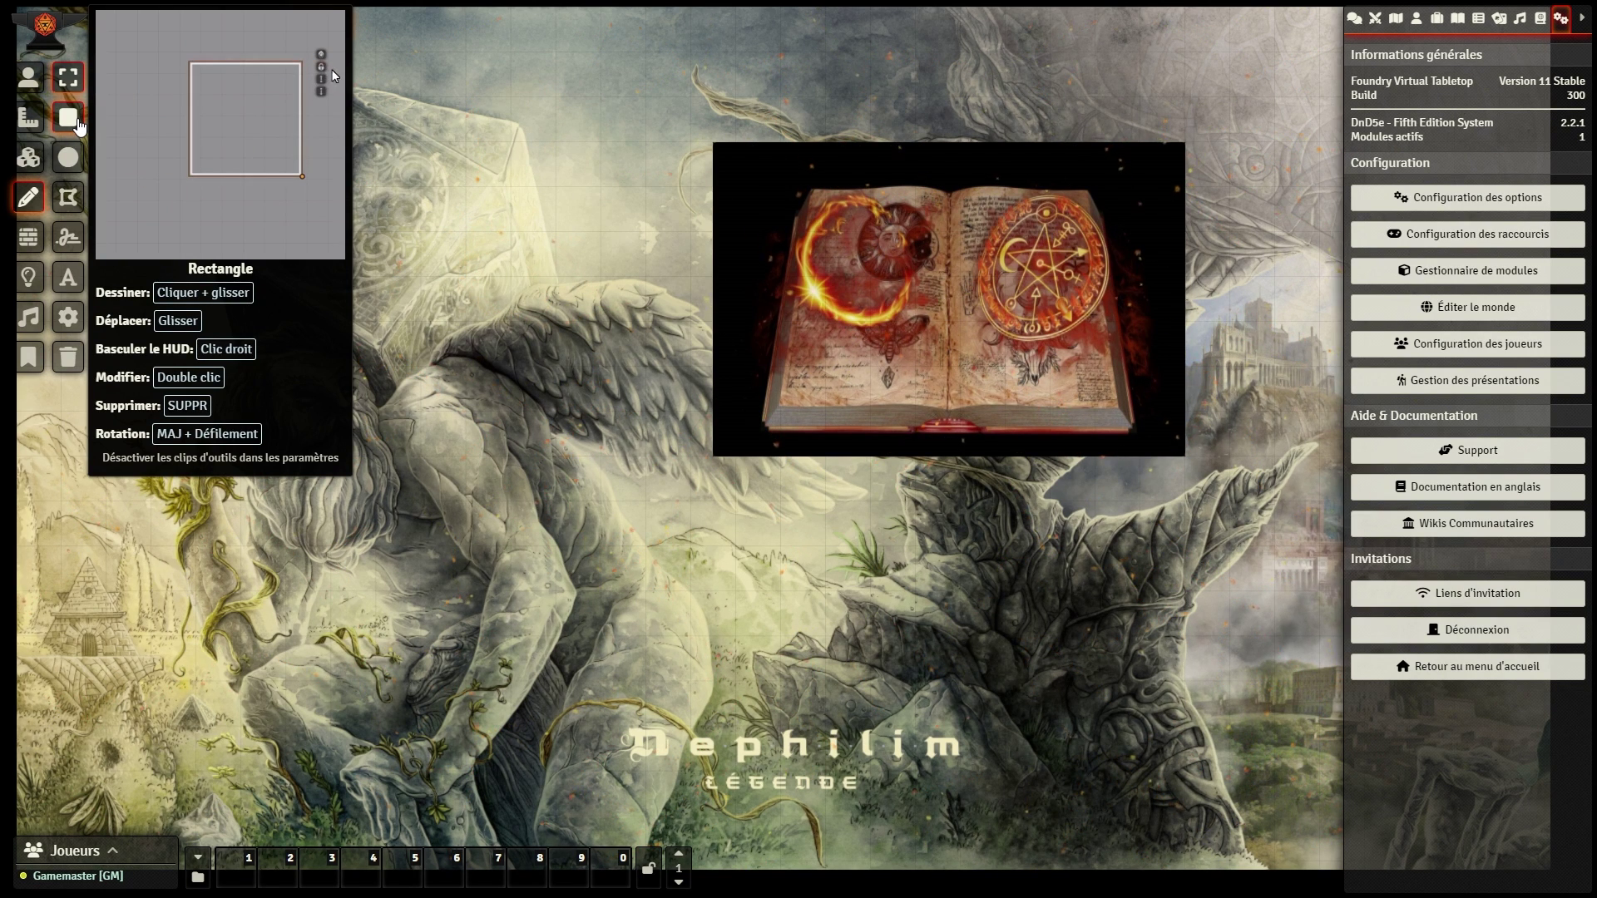
{"action": "left_click", "coordinate": [72, 122]}
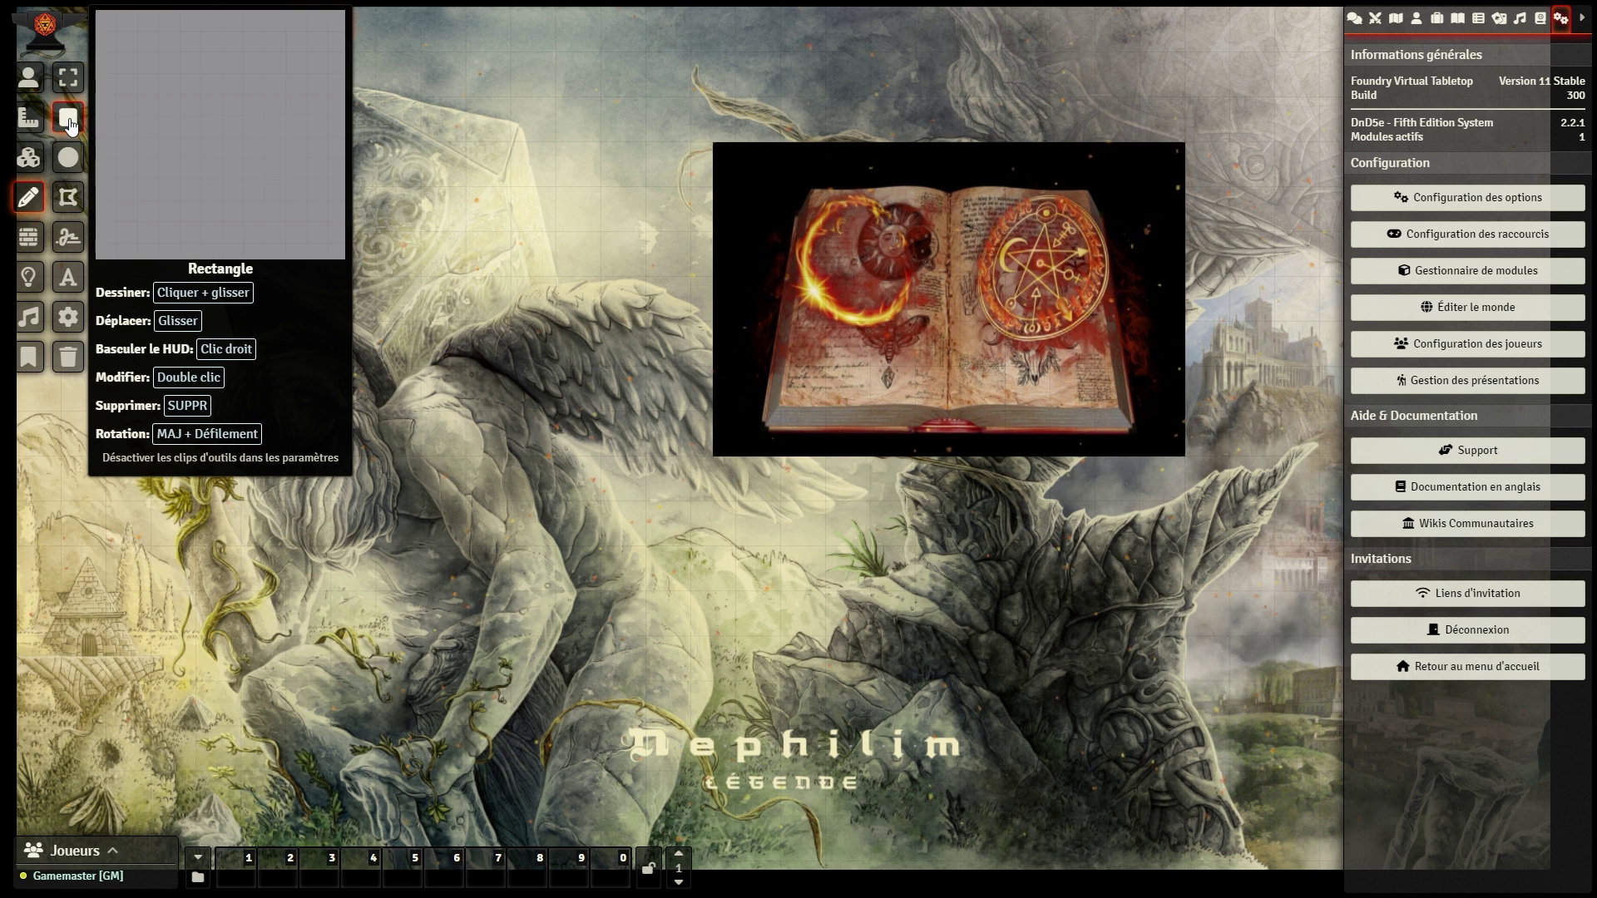
{"action": "mouse_move", "coordinate": [318, 236]}
{"action": "left_mouse_down"}
{"action": "mouse_move", "coordinate": [534, 374]}
{"action": "mouse_move", "coordinate": [632, 555]}
{"action": "left_mouse_up"}
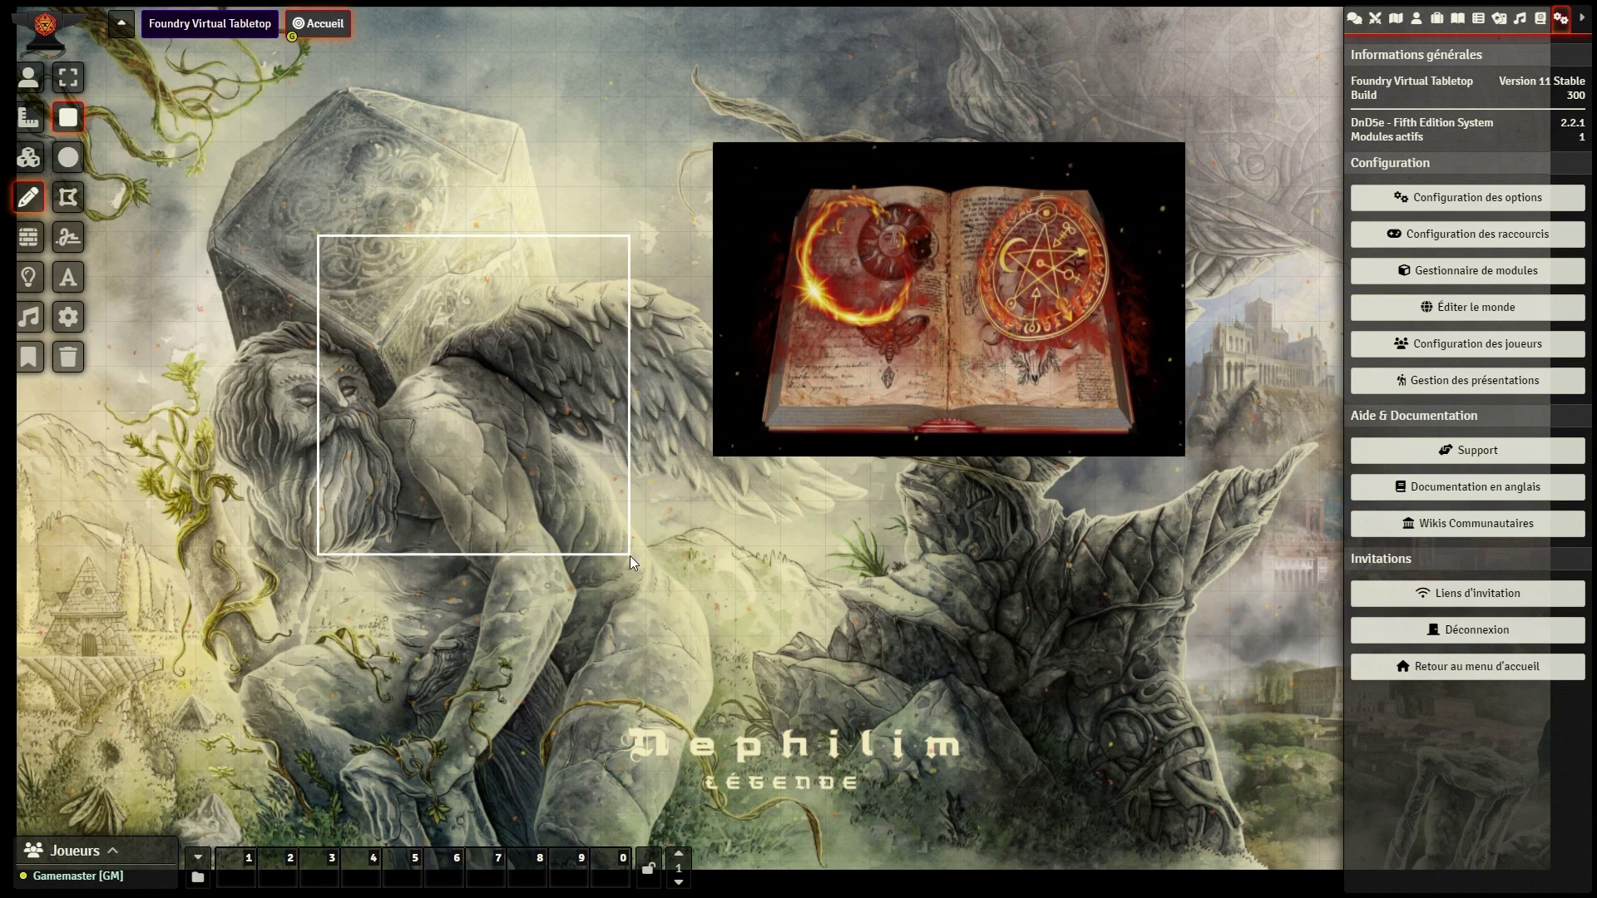
Step: Set the rectangle's fill type to Solide and its fill colour to red, RGB 204, 40, 65
{"action": "double_click", "coordinate": [543, 454]}
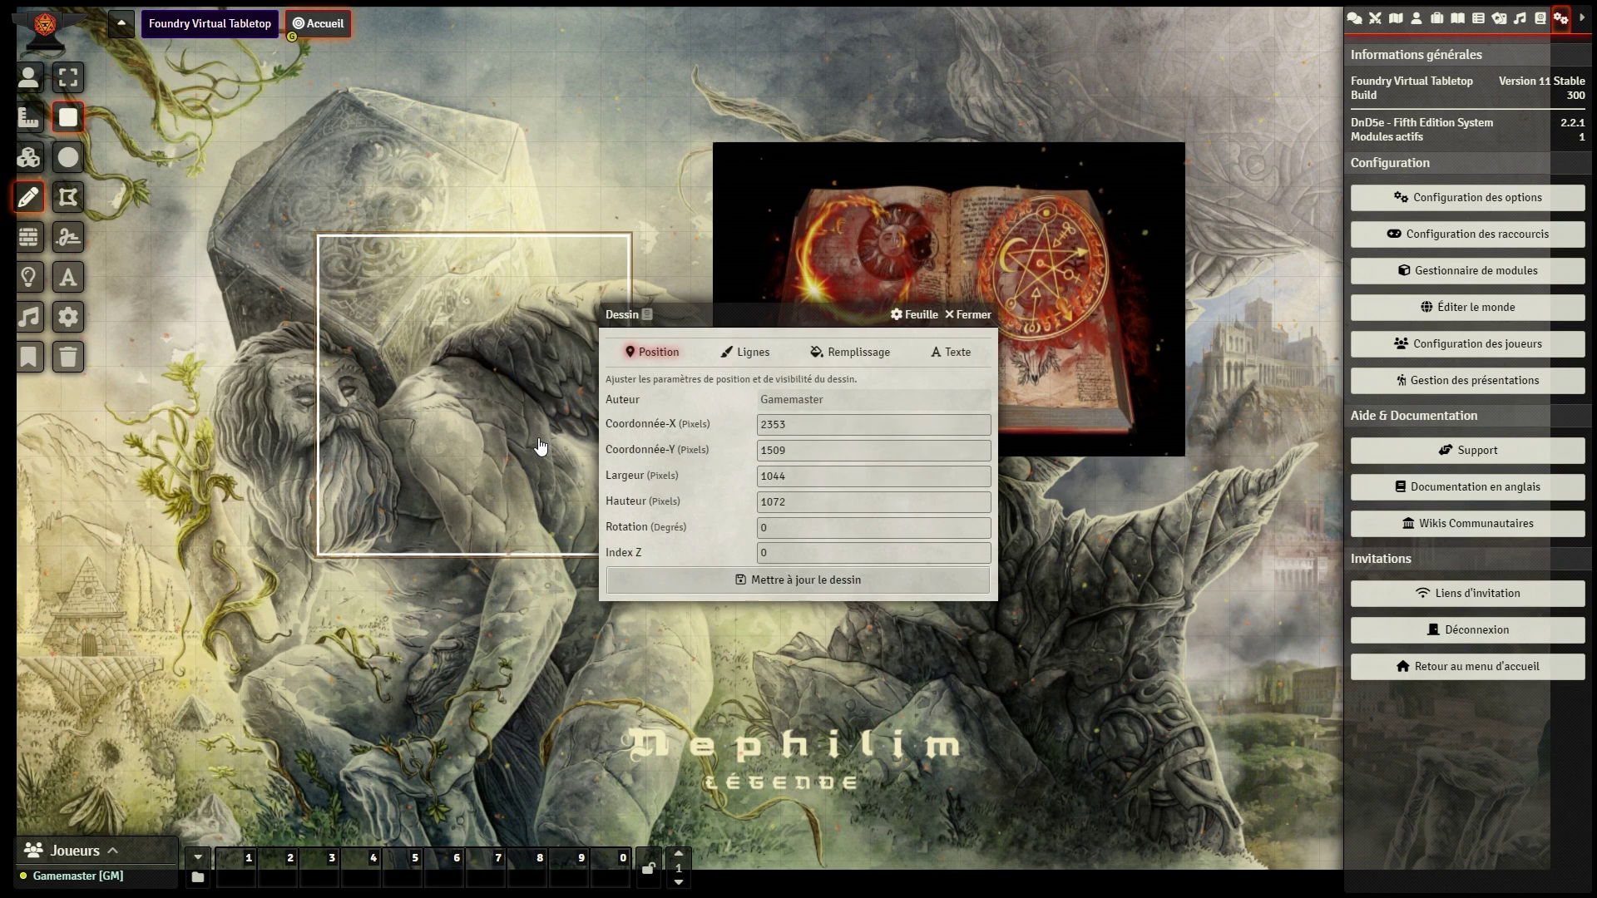
{"action": "left_click", "coordinate": [857, 352]}
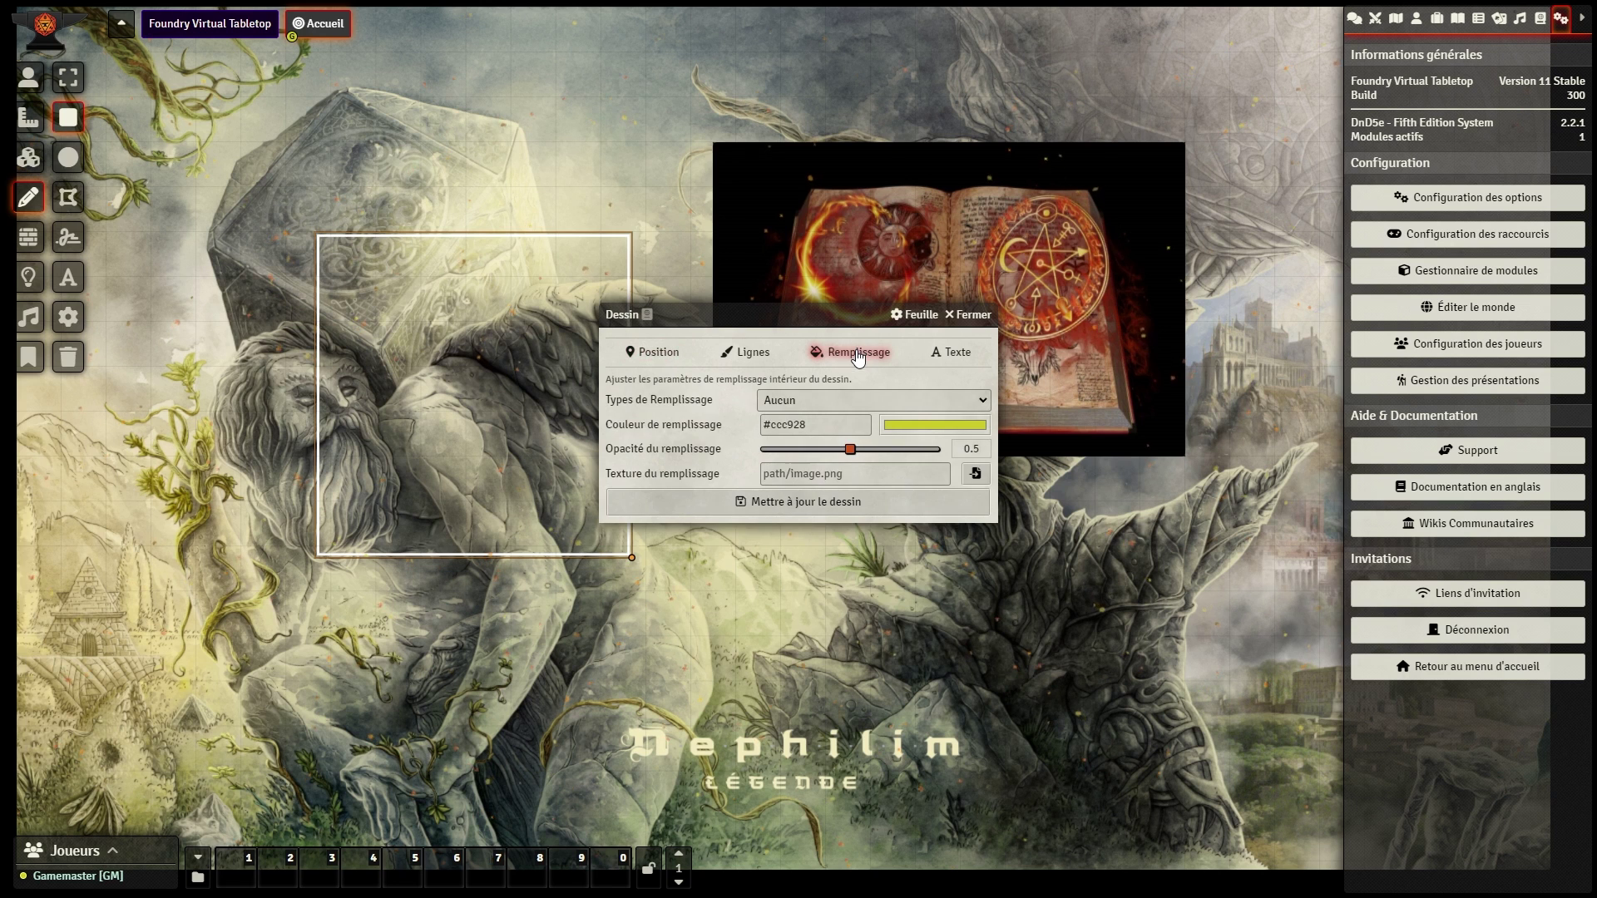
{"action": "left_click", "coordinate": [922, 428]}
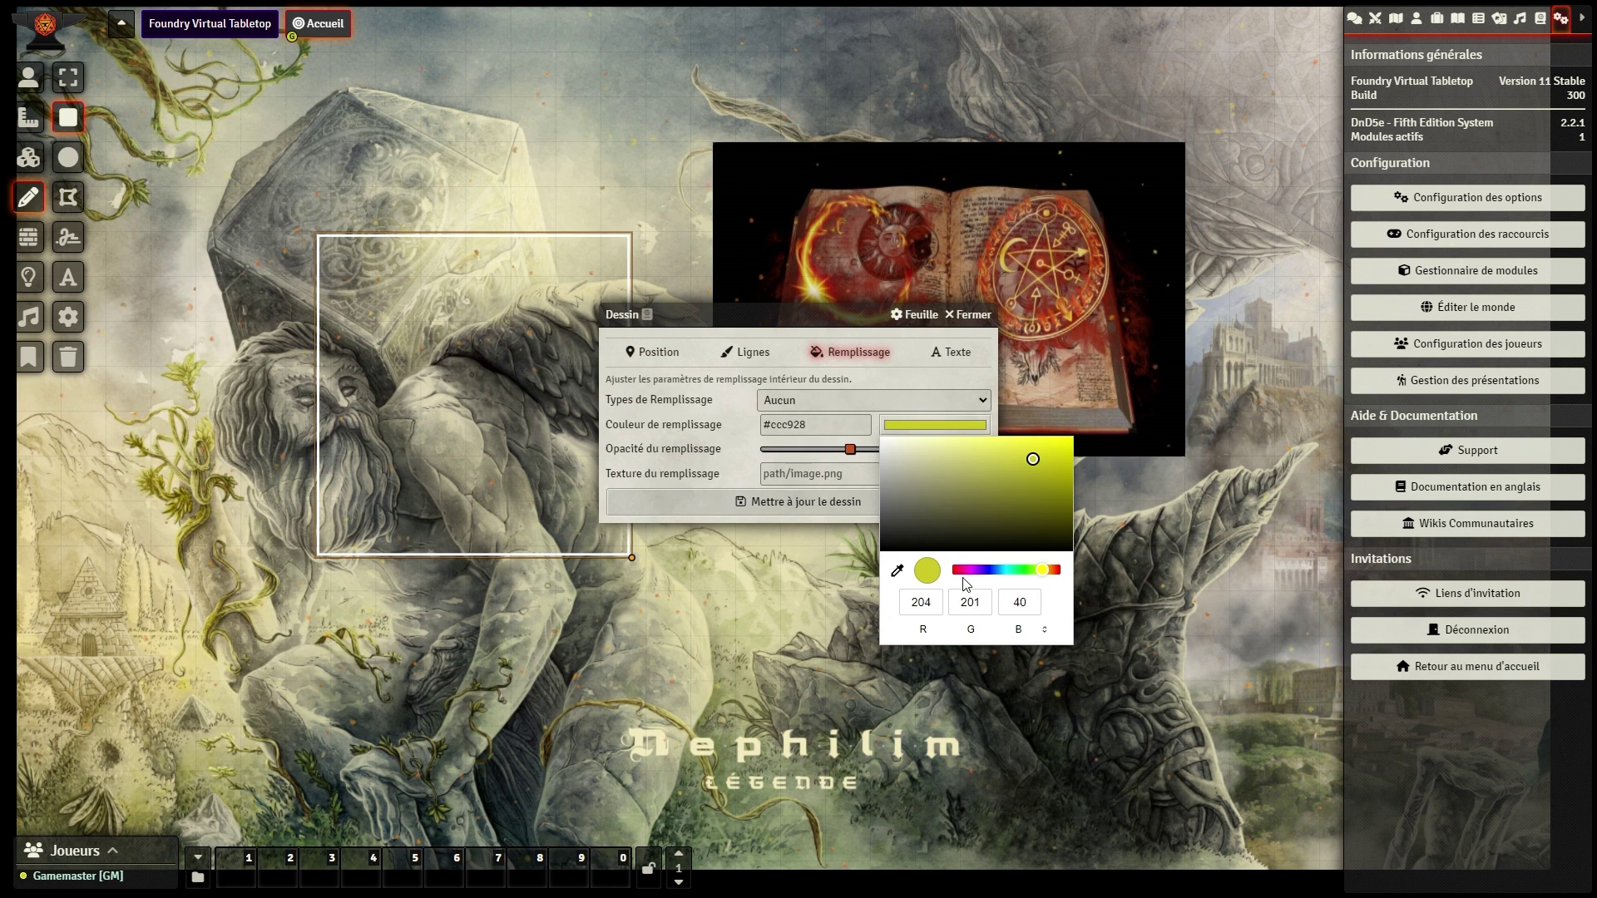
{"action": "left_click", "coordinate": [957, 570]}
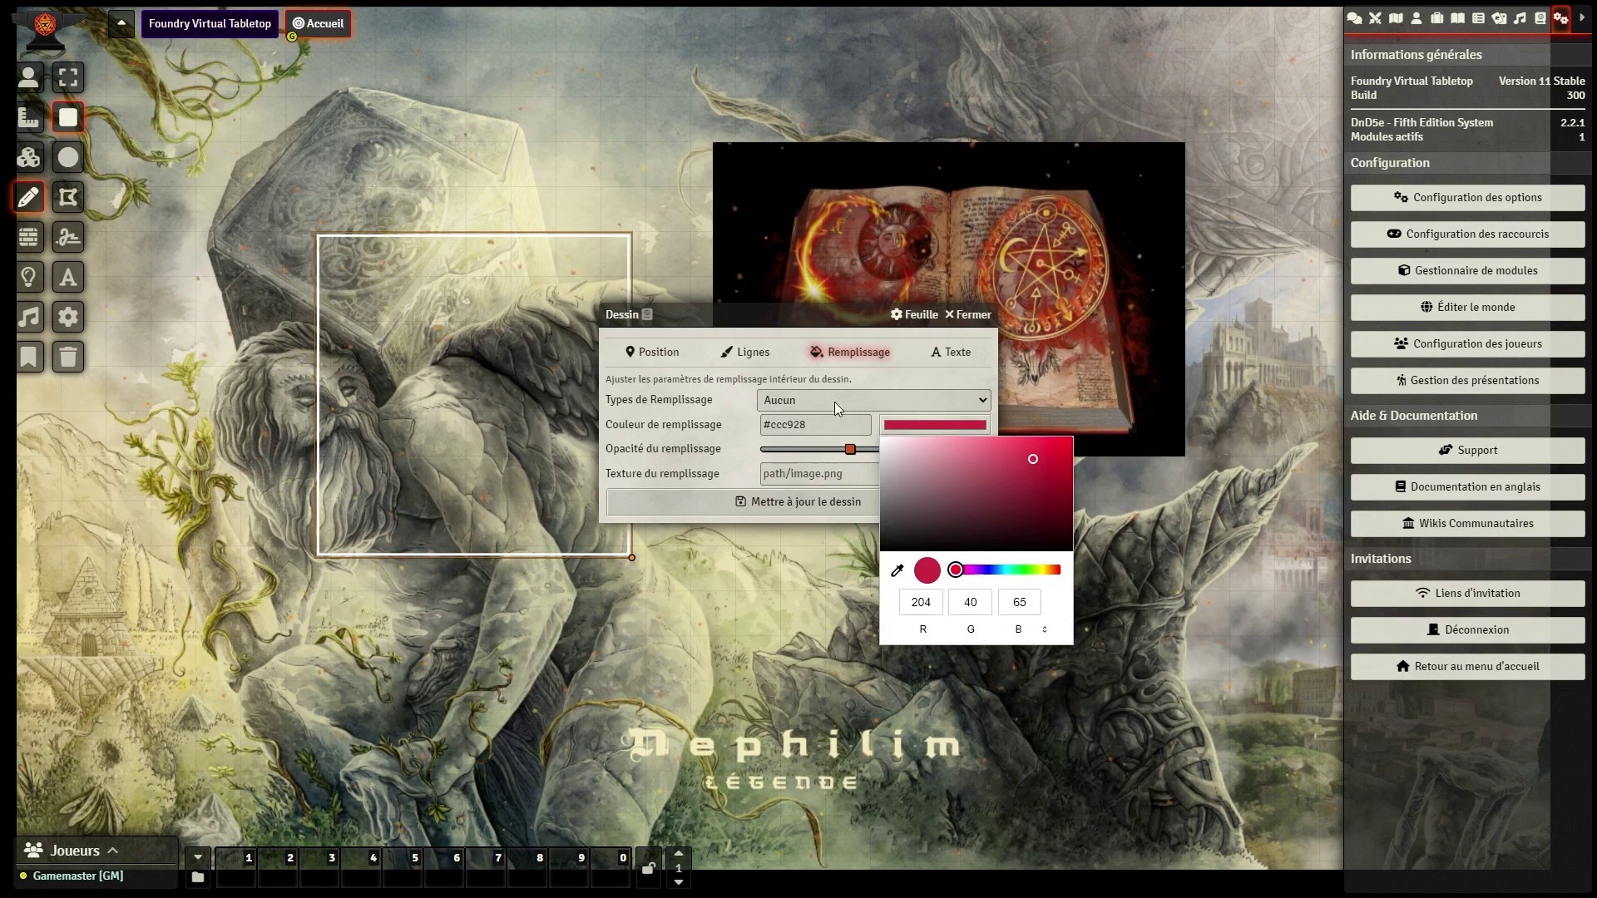
{"action": "left_click", "coordinate": [788, 403]}
{"action": "left_click", "coordinate": [790, 406]}
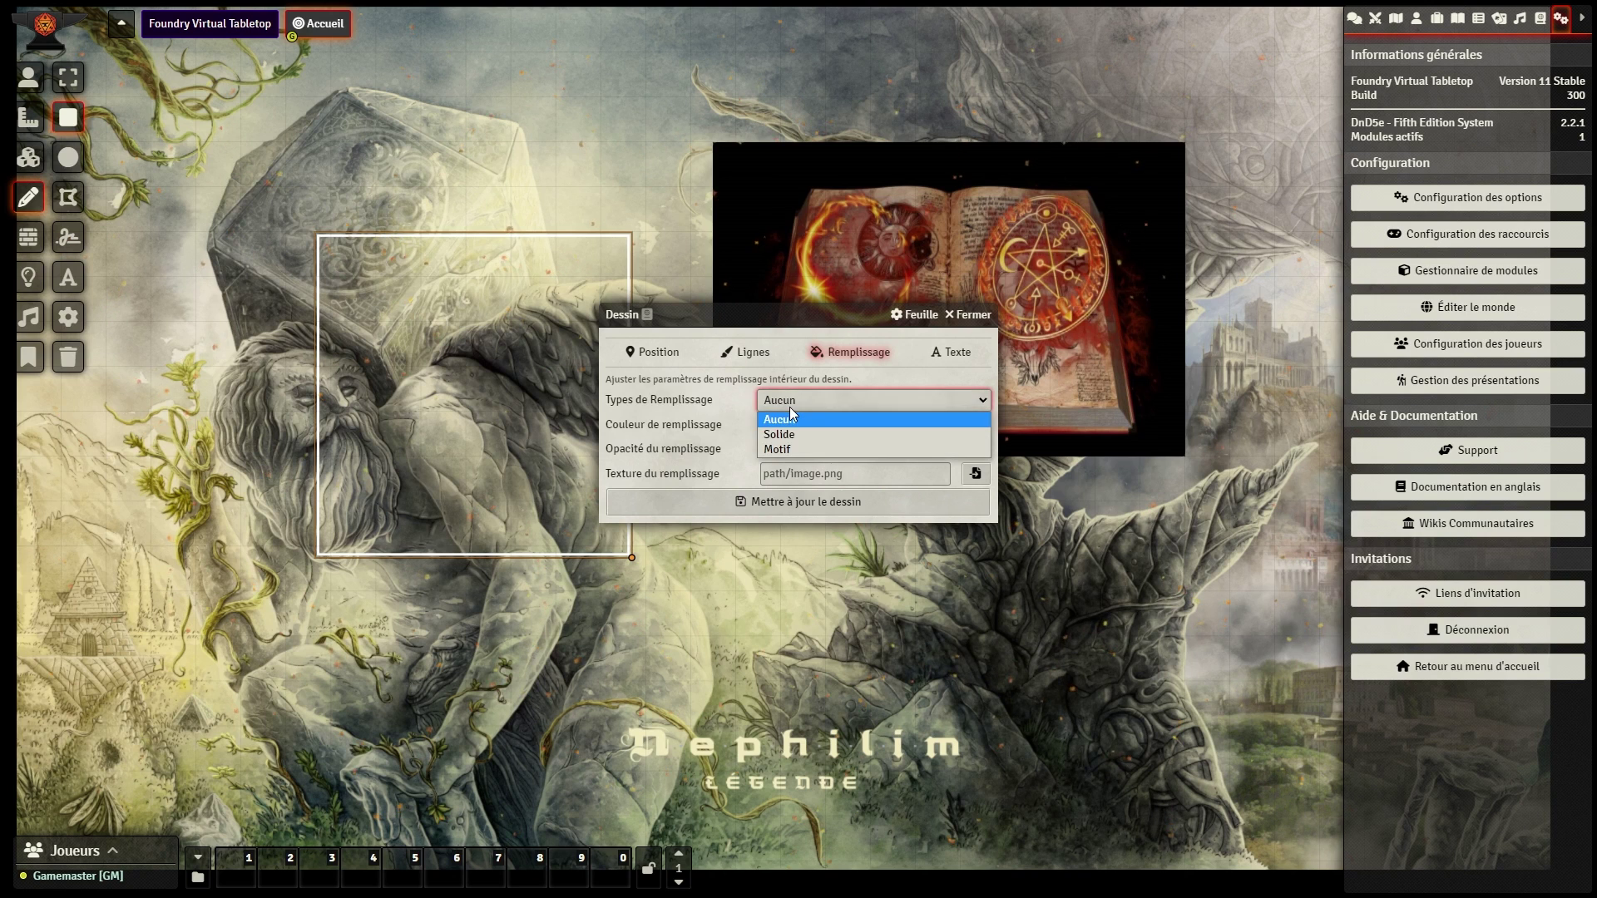
{"action": "left_click", "coordinate": [791, 424]}
Step: Set the rectangle's line colour to blue, #2a19a9
{"action": "left_click", "coordinate": [748, 351]}
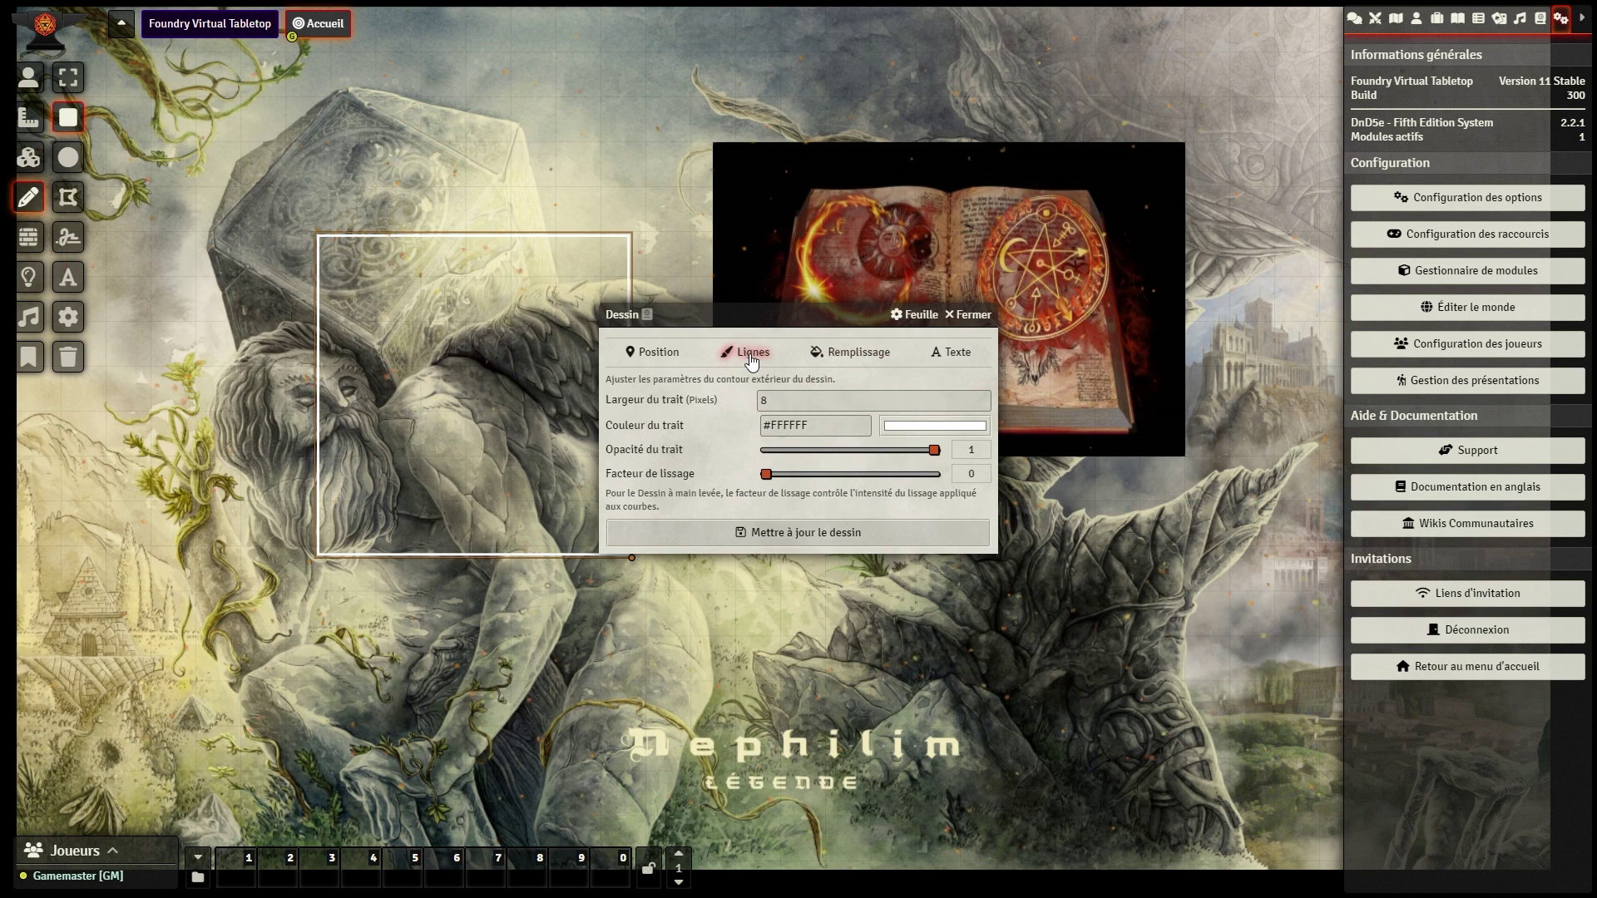
{"action": "left_click", "coordinate": [900, 428]}
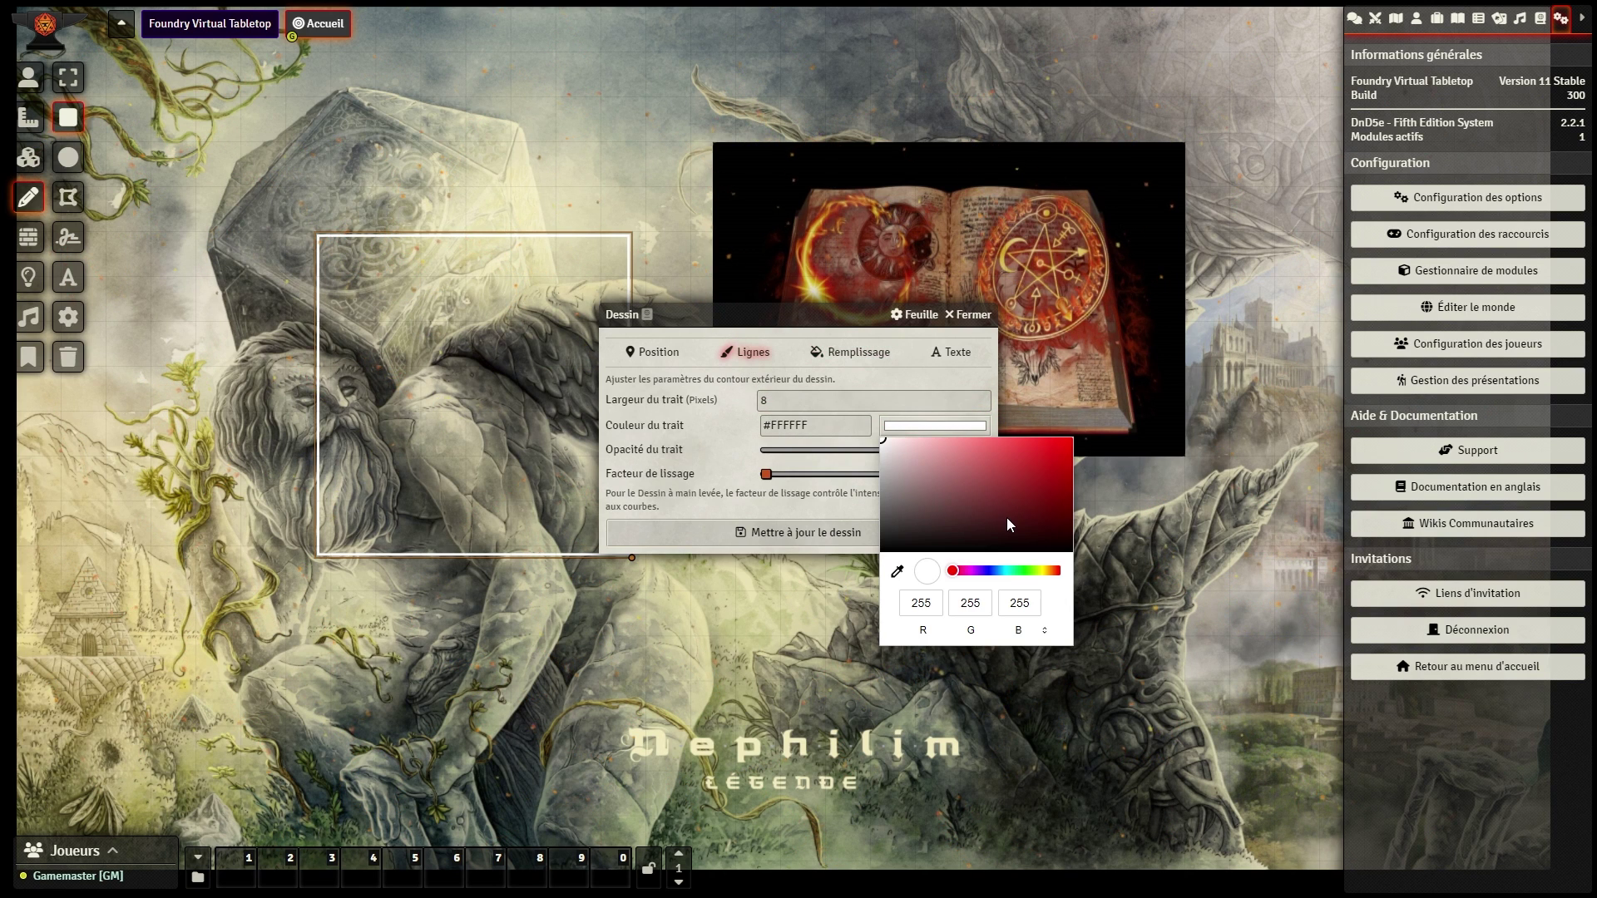
{"action": "left_click", "coordinate": [990, 570]}
{"action": "left_click", "coordinate": [1043, 477]}
{"action": "left_click", "coordinate": [758, 430]}
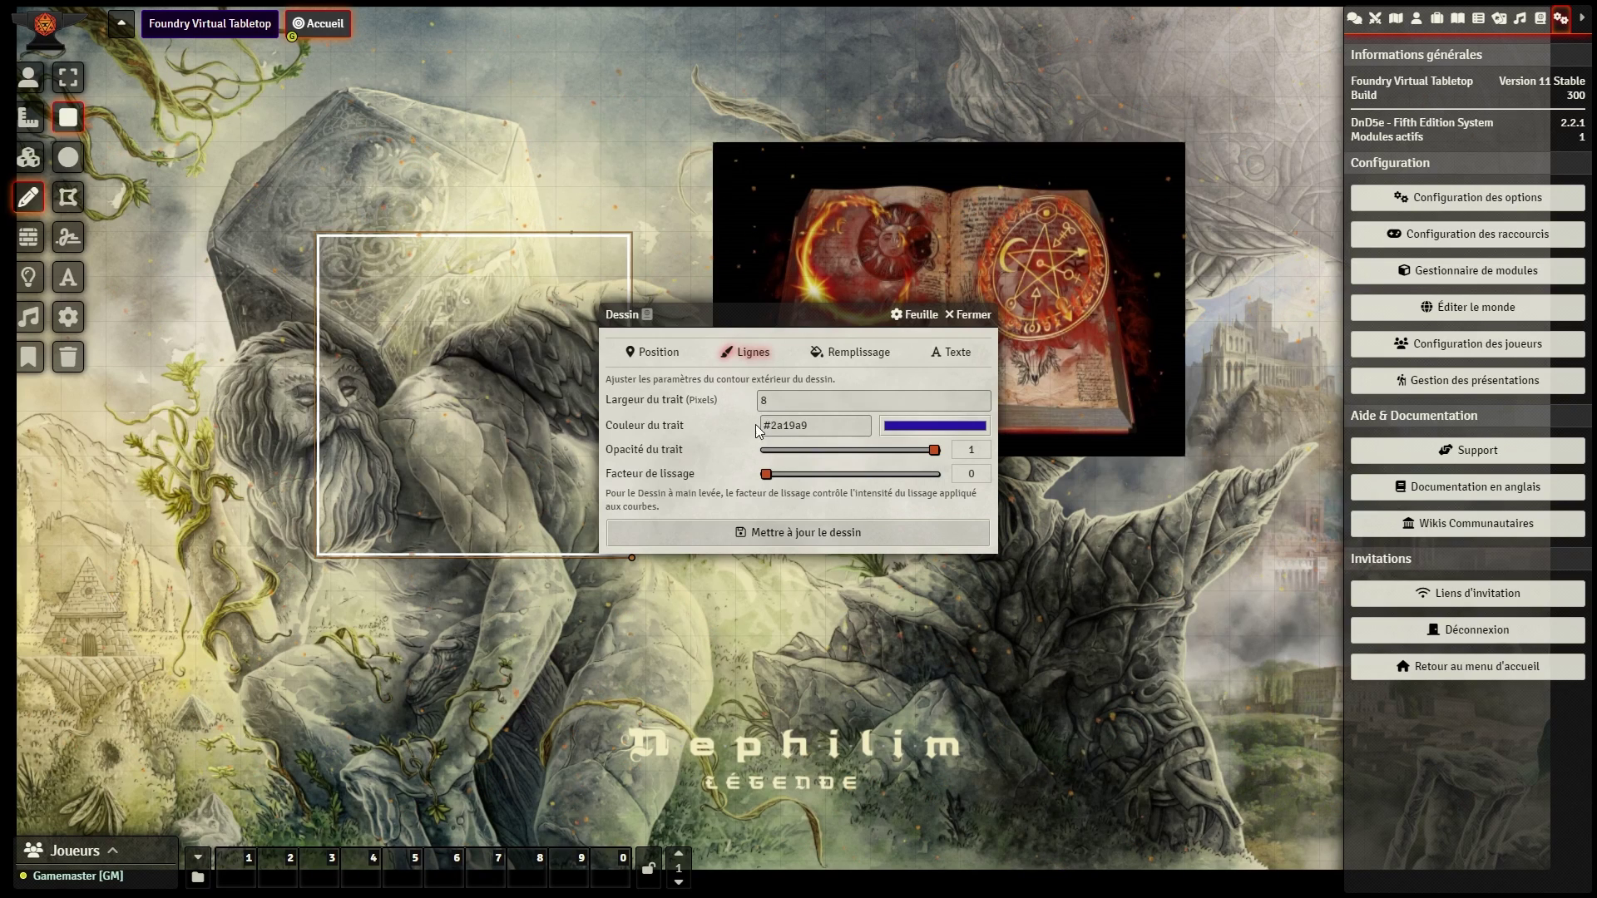
Step: Give the rectangle the text label test and update the drawing
{"action": "left_click", "coordinate": [946, 356]}
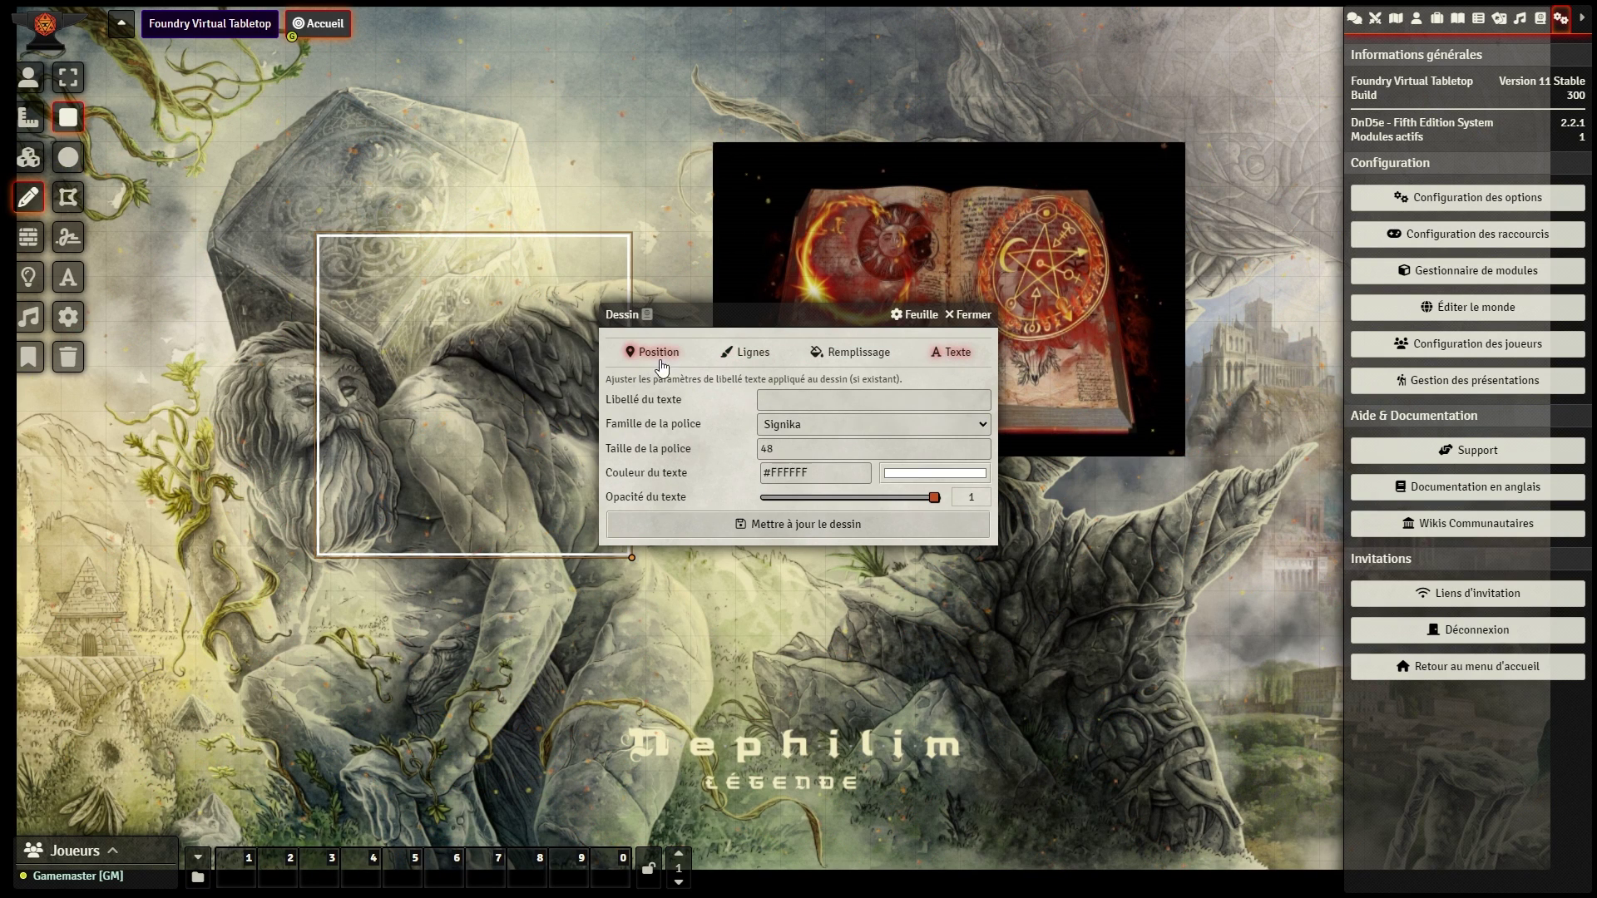
{"action": "left_click", "coordinate": [795, 400]}
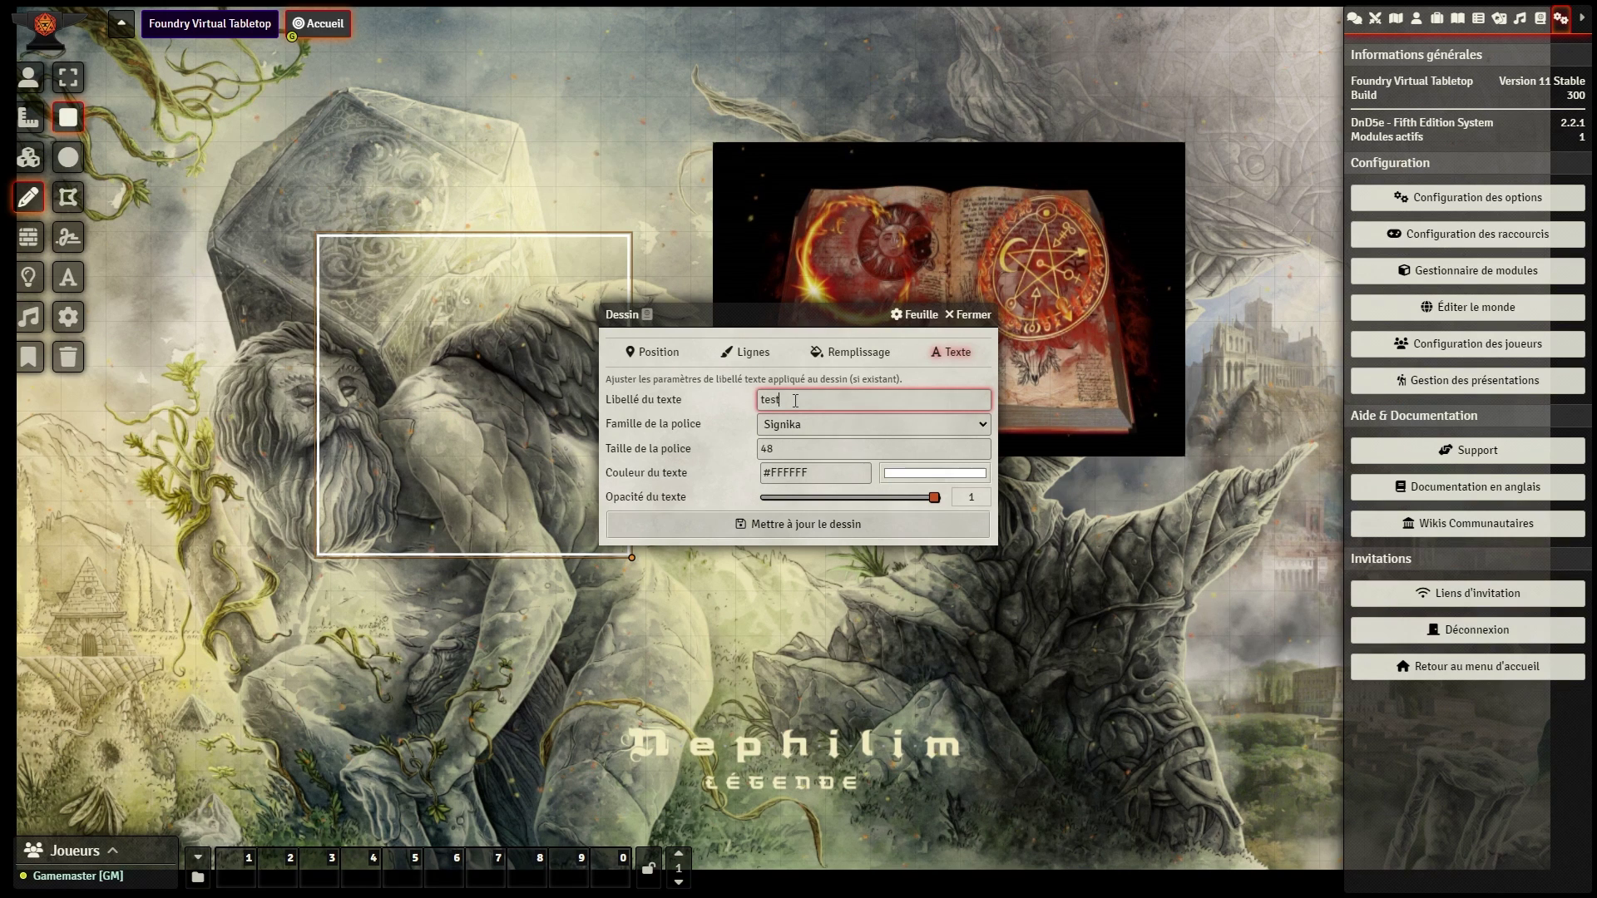
{"action": "left_click", "coordinate": [811, 524]}
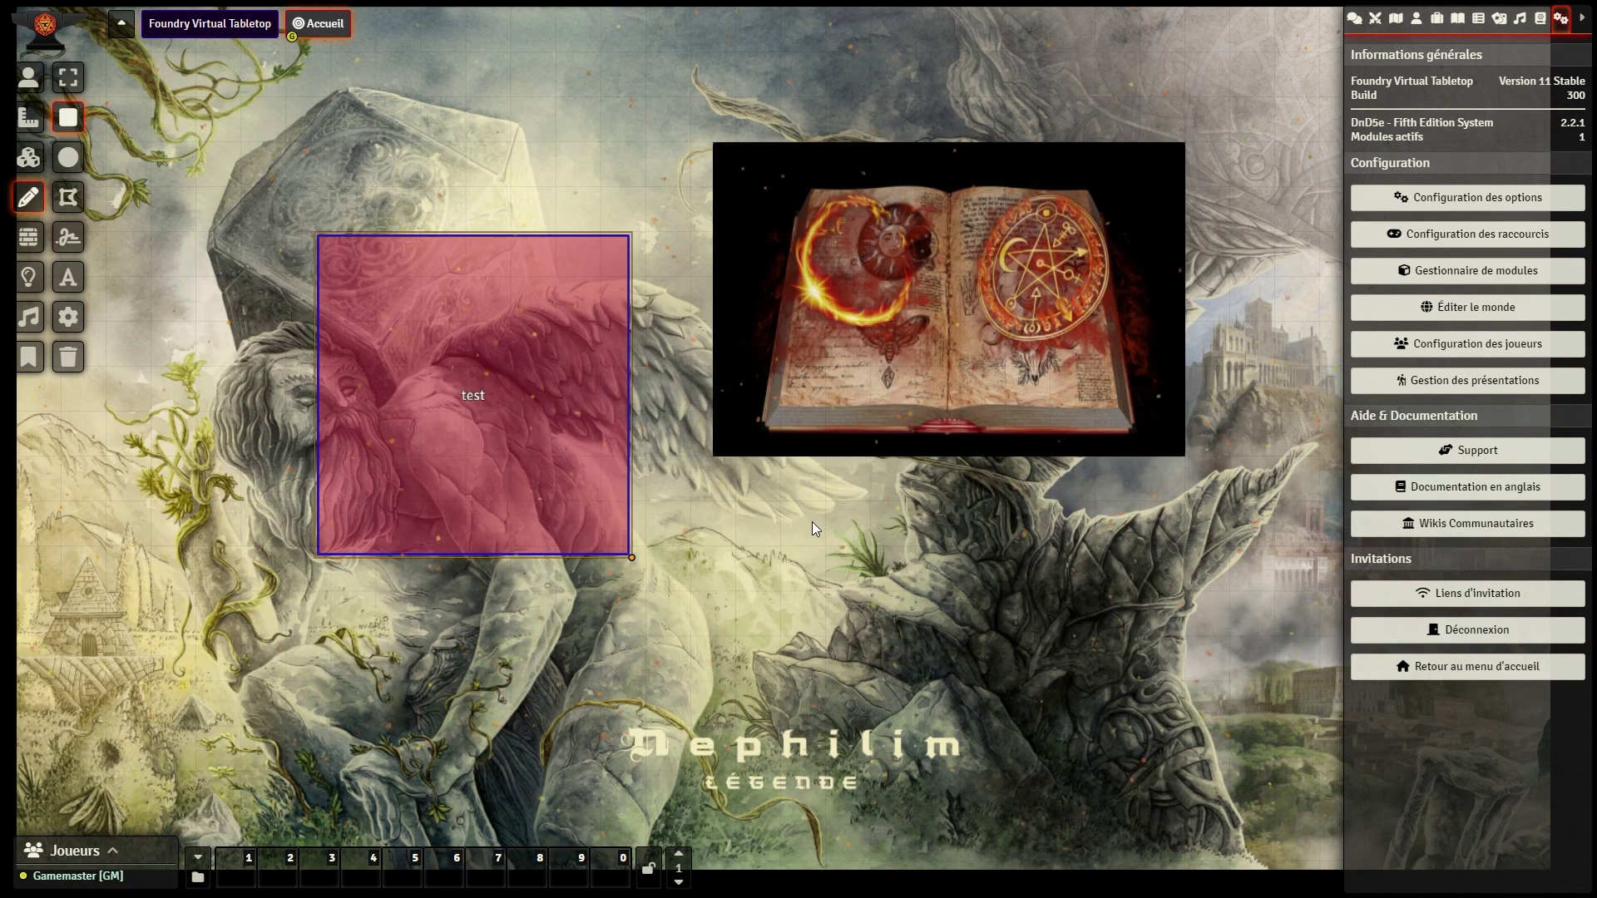
Step: Select the labelled rectangle, show its quick controls, and move it over the tree trunk below the spellbook
{"action": "left_click", "coordinate": [68, 76]}
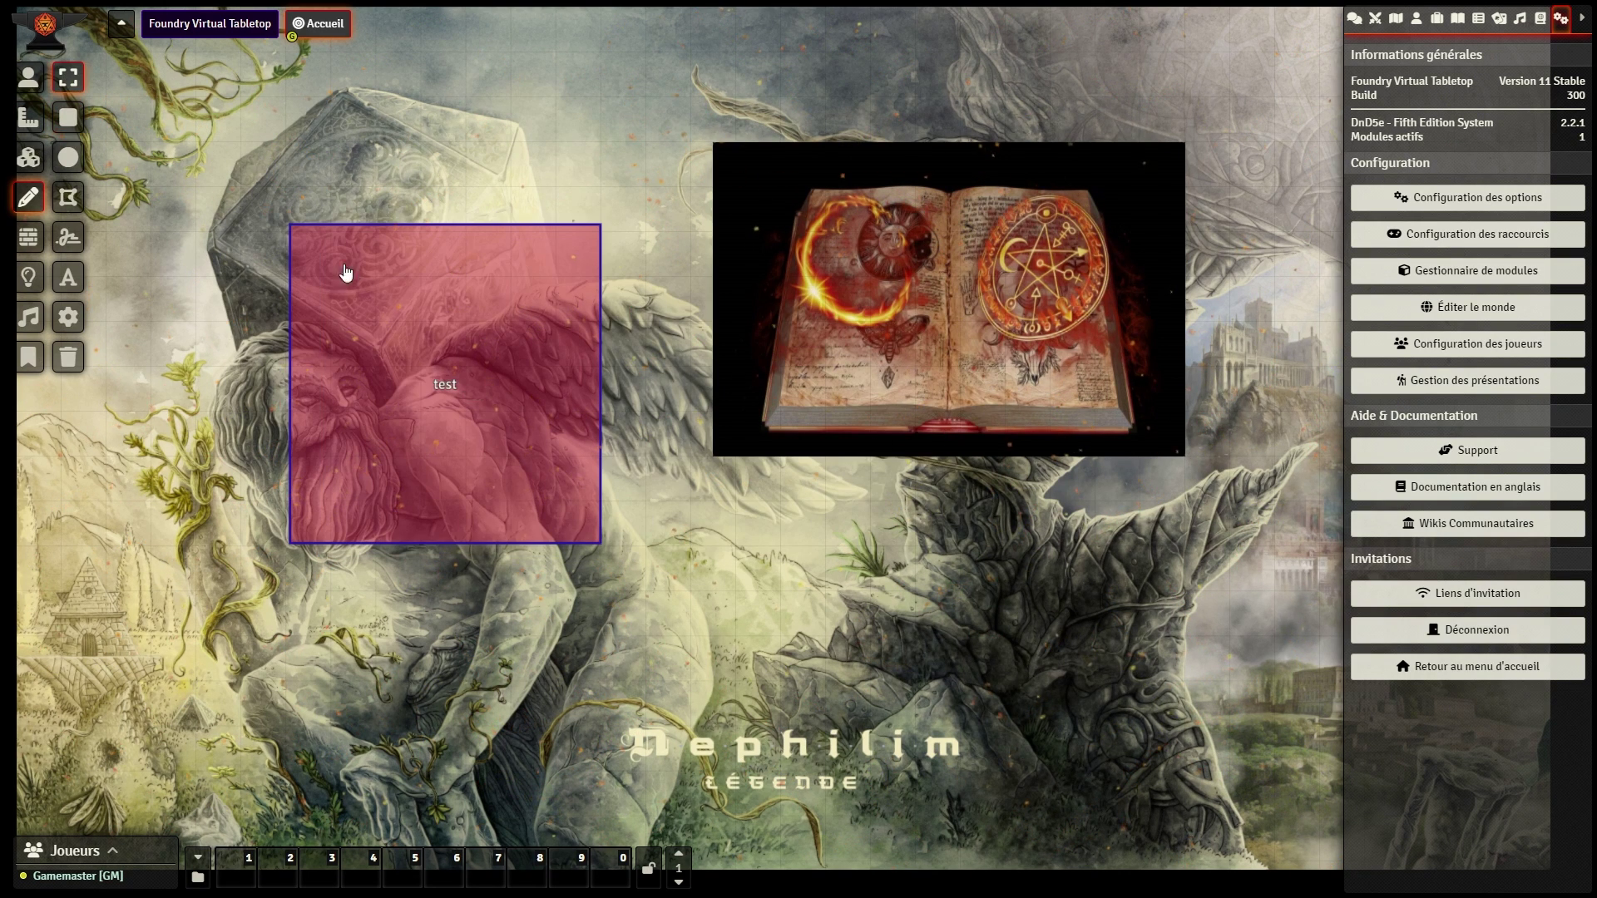
{"action": "right_click", "coordinate": [385, 292]}
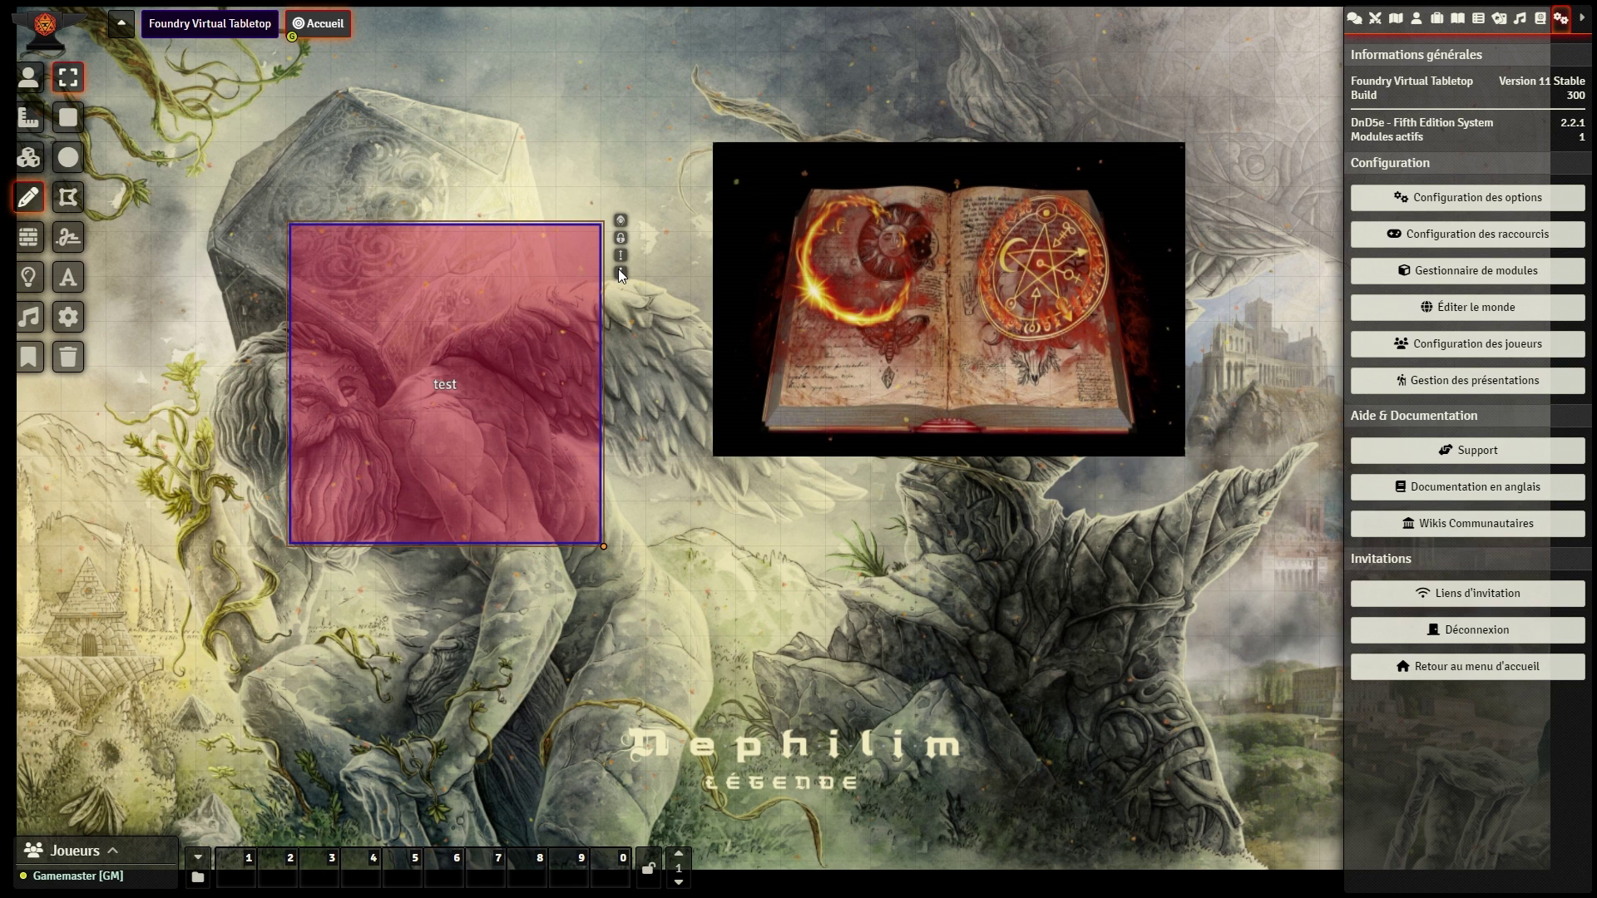
{"action": "mouse_move", "coordinate": [520, 327]}
{"action": "left_mouse_down"}
{"action": "mouse_move", "coordinate": [556, 168]}
{"action": "mouse_move", "coordinate": [581, 197]}
{"action": "mouse_move", "coordinate": [569, 221]}
{"action": "mouse_move", "coordinate": [1177, 625]}
{"action": "mouse_move", "coordinate": [1170, 595]}
{"action": "mouse_move", "coordinate": [1206, 597]}
{"action": "left_mouse_up"}
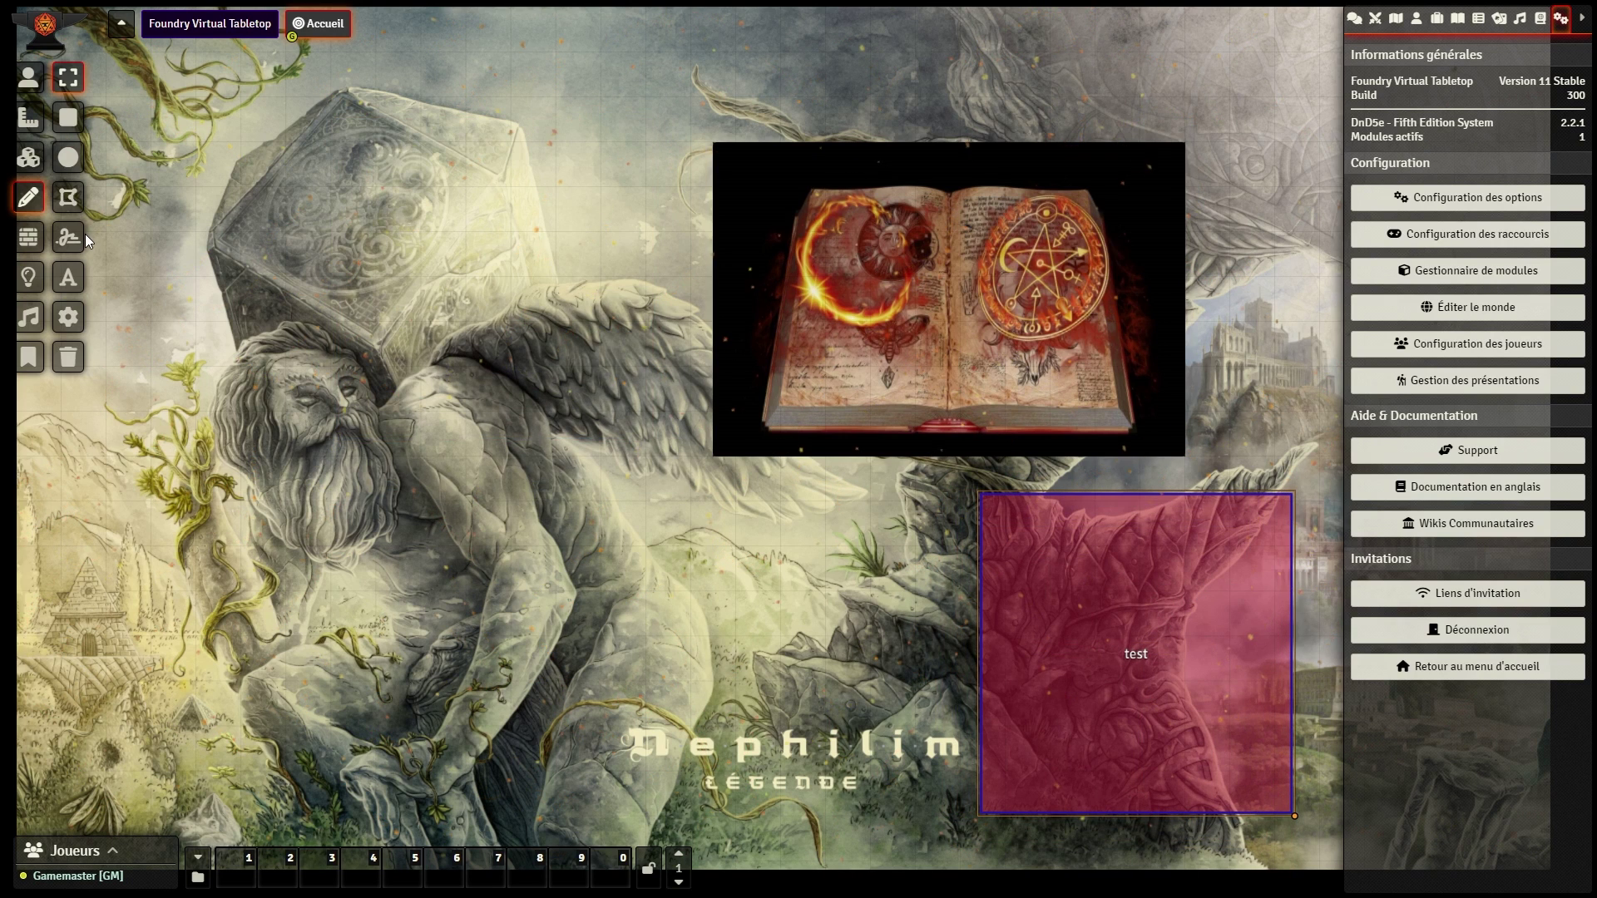
Step: Review the line, fill and text settings in the default drawing configuration, and close it without saving
{"action": "left_click", "coordinate": [69, 279]}
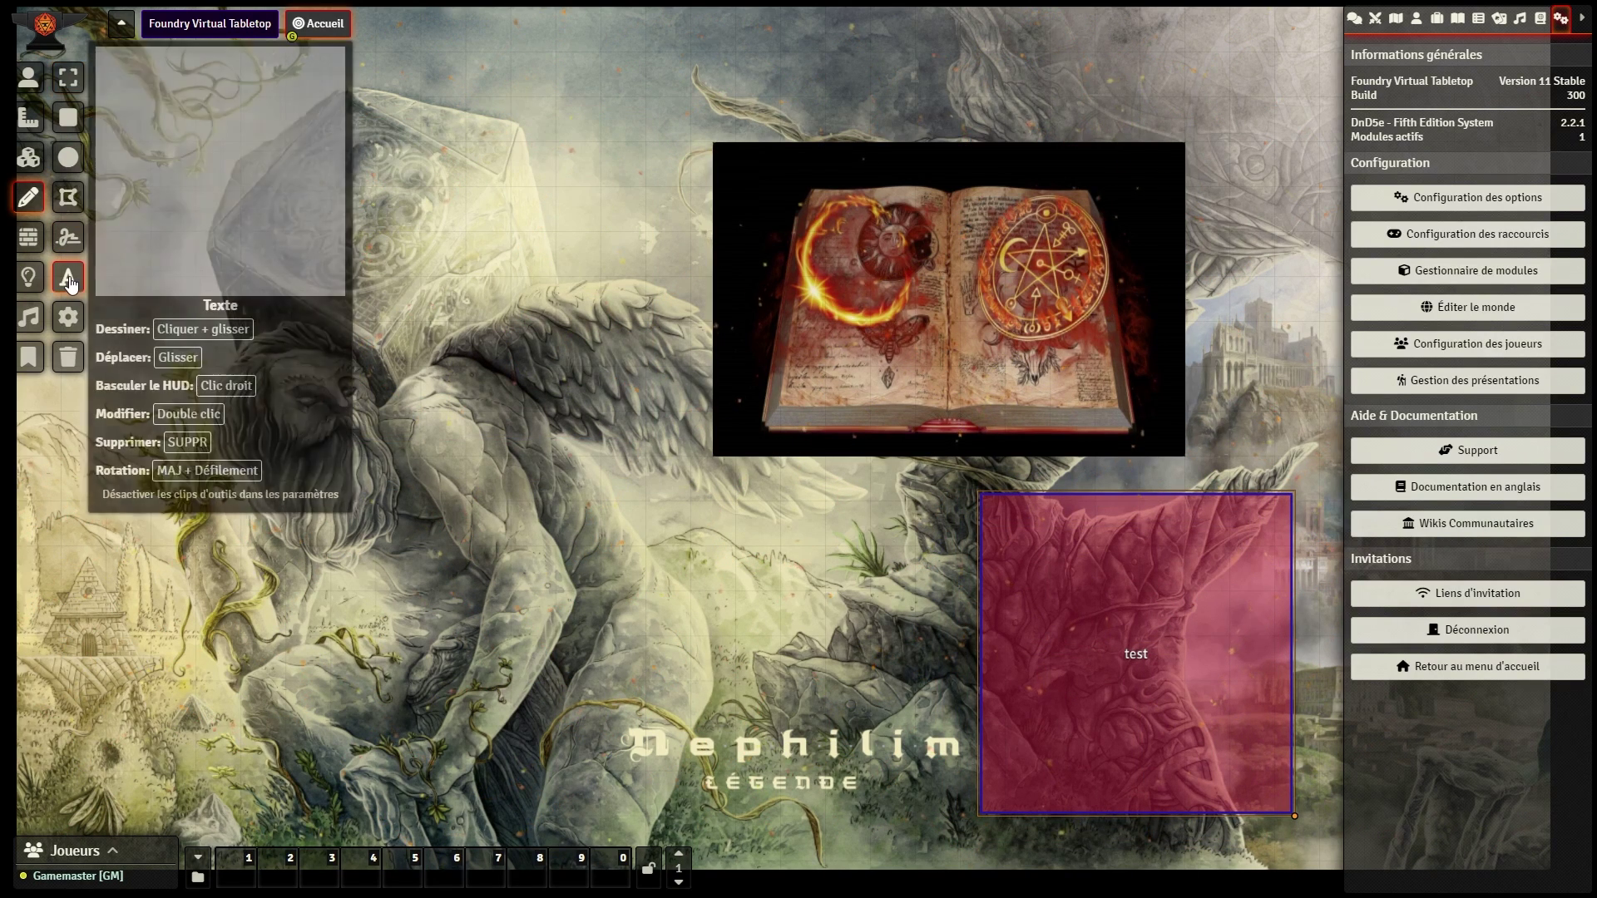
{"action": "left_click", "coordinate": [68, 317]}
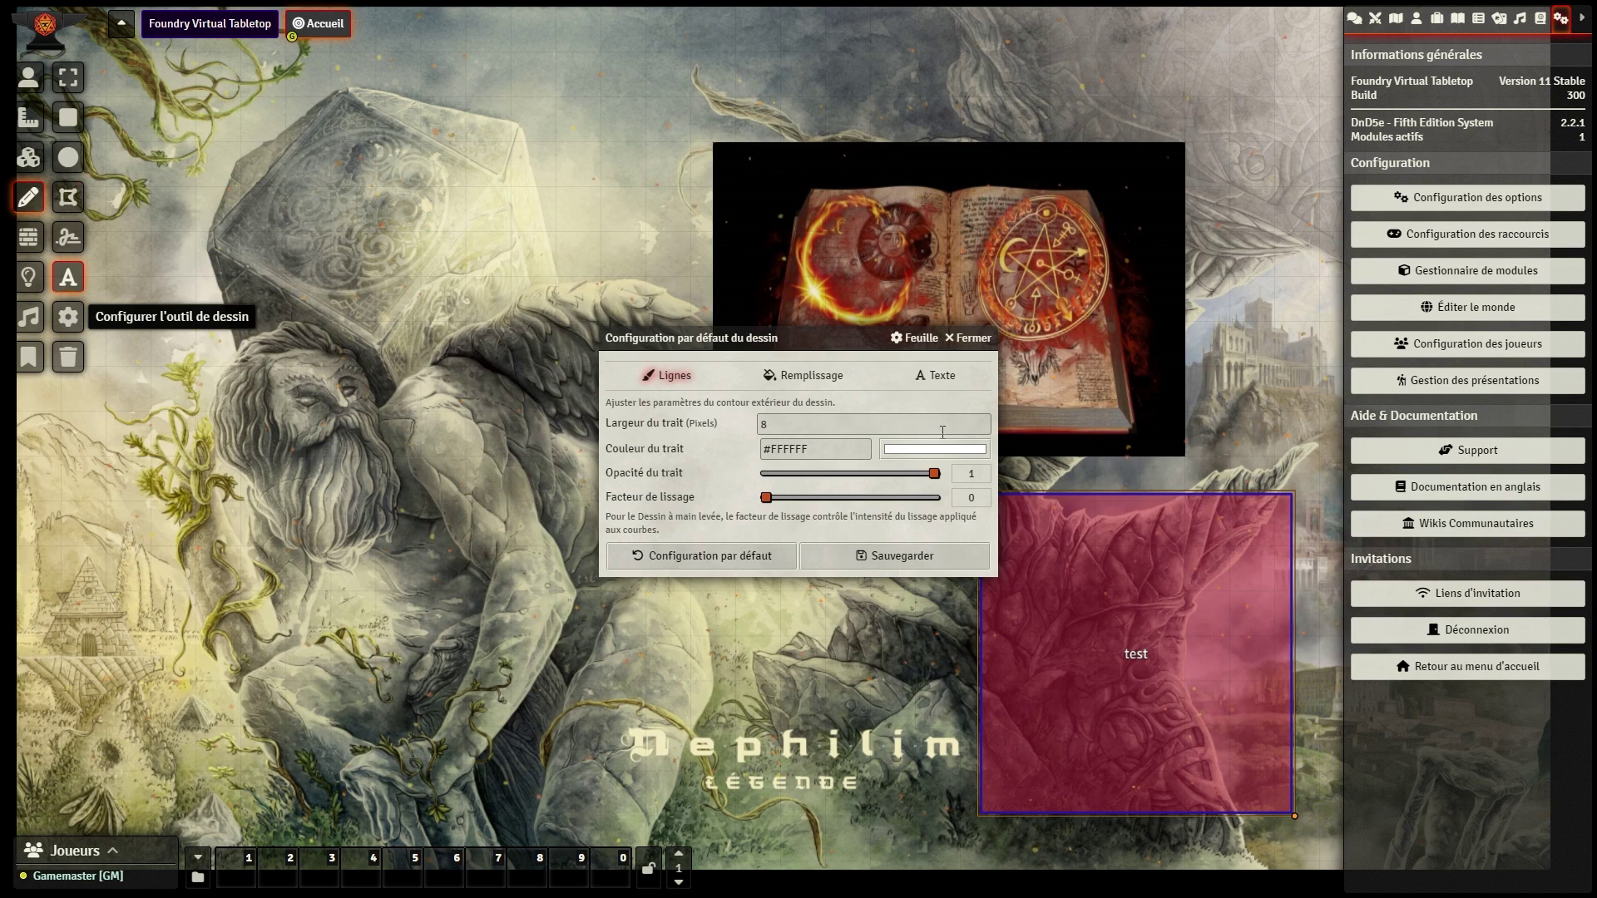
{"action": "left_click", "coordinate": [813, 385]}
{"action": "left_click", "coordinate": [945, 373]}
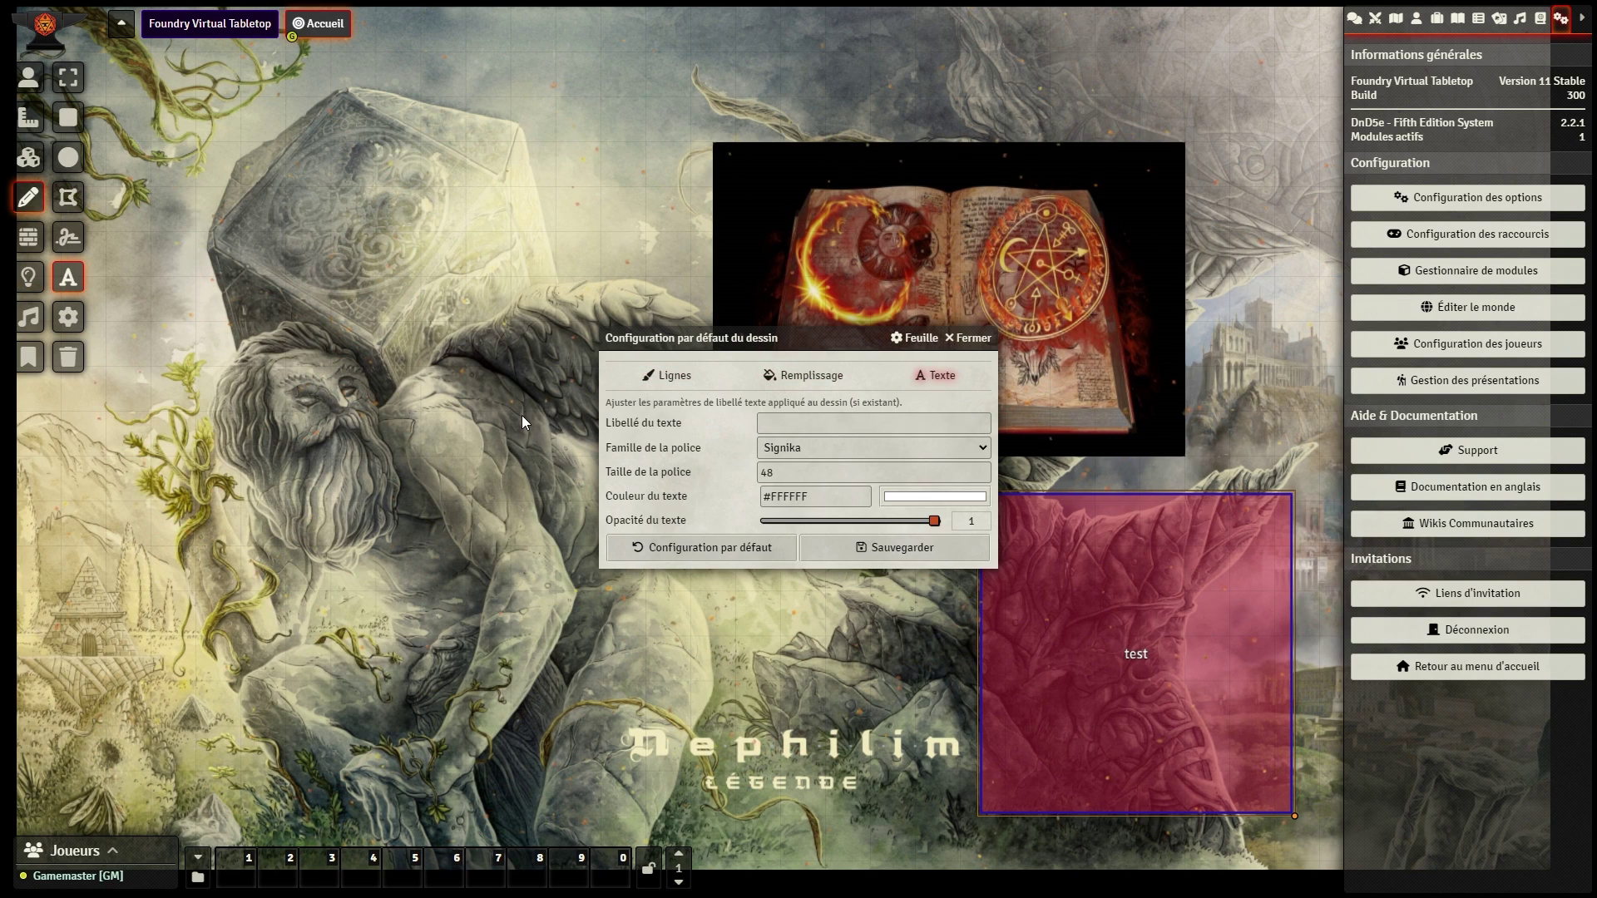
{"action": "left_click", "coordinate": [666, 380]}
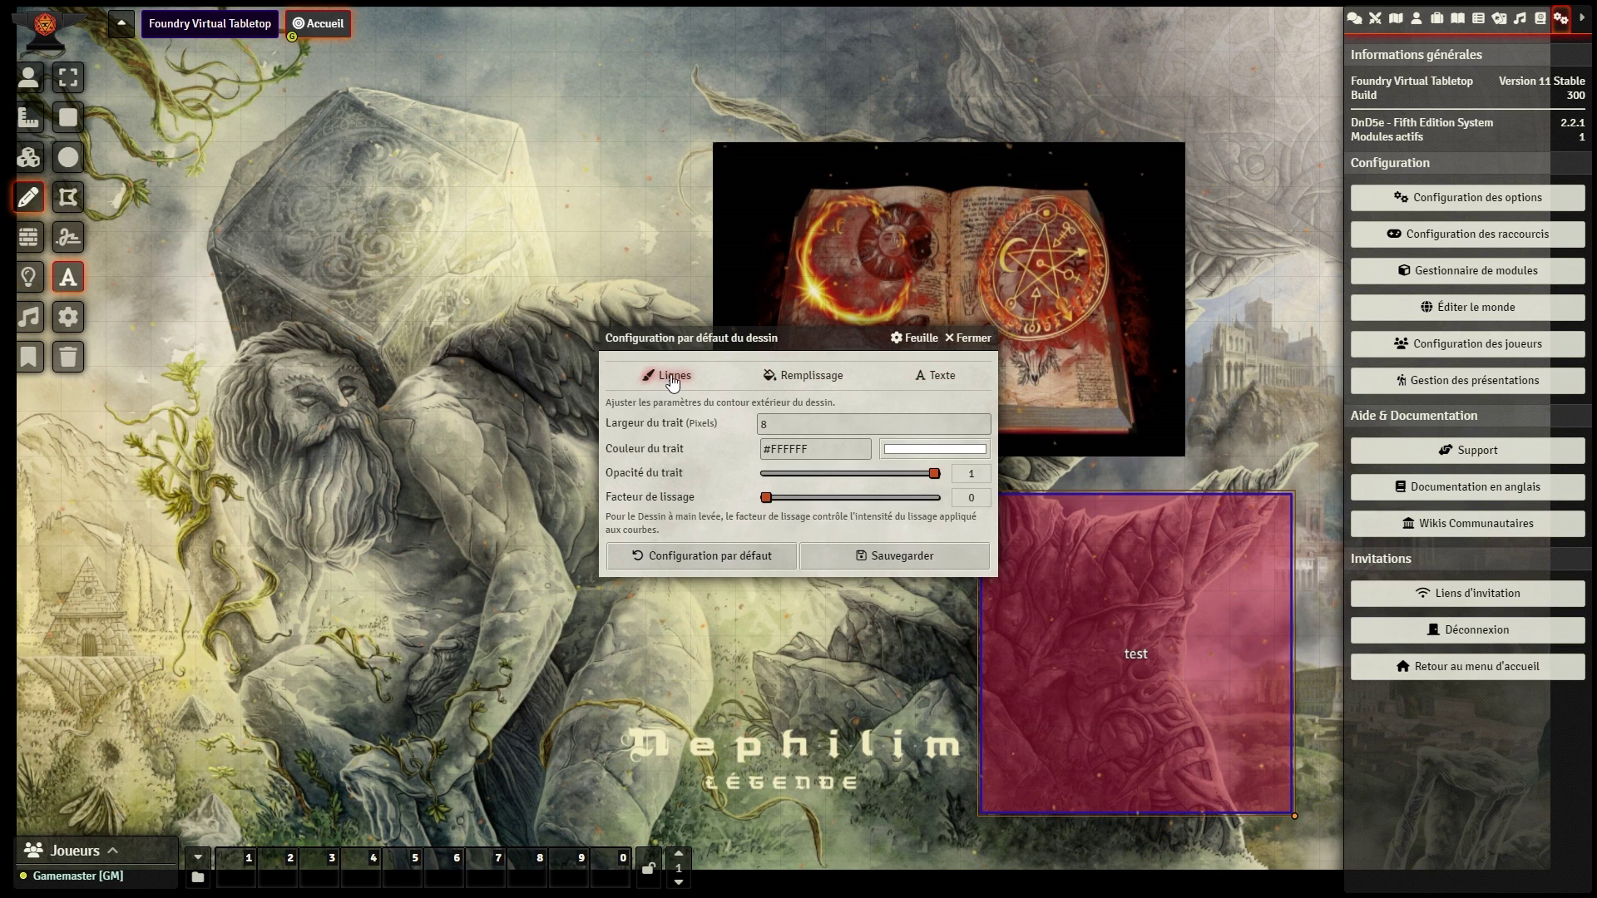
{"action": "left_click", "coordinate": [975, 338]}
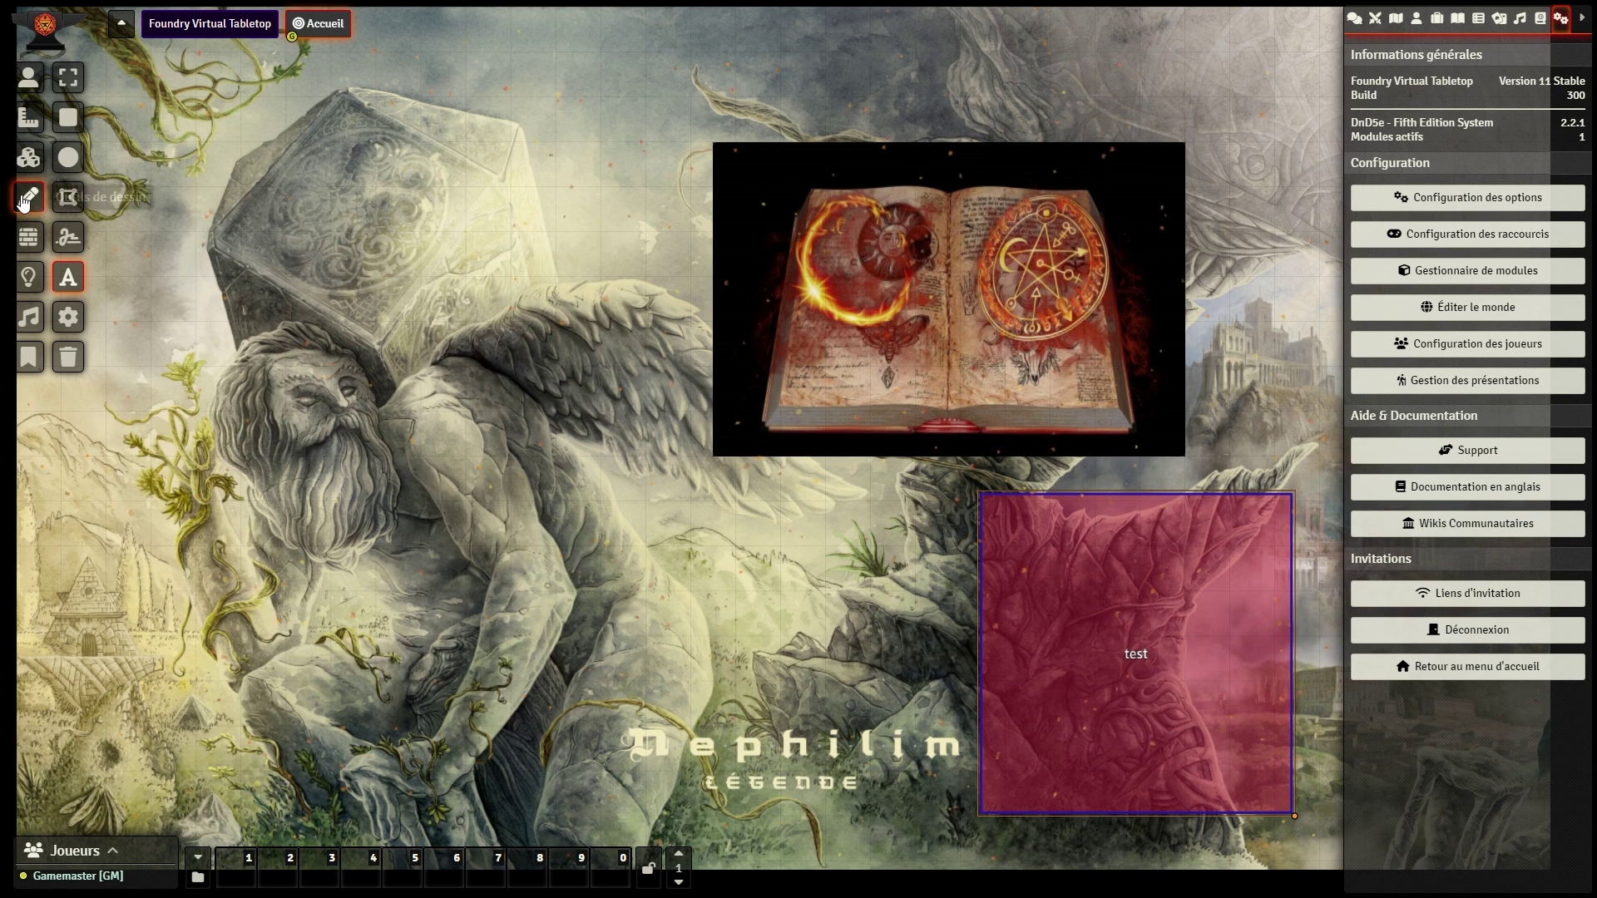
Step: Draw a vertical door wall on the carved stone block, from about (2859, 1359) to (2859, 1781)
{"action": "left_click", "coordinate": [23, 239]}
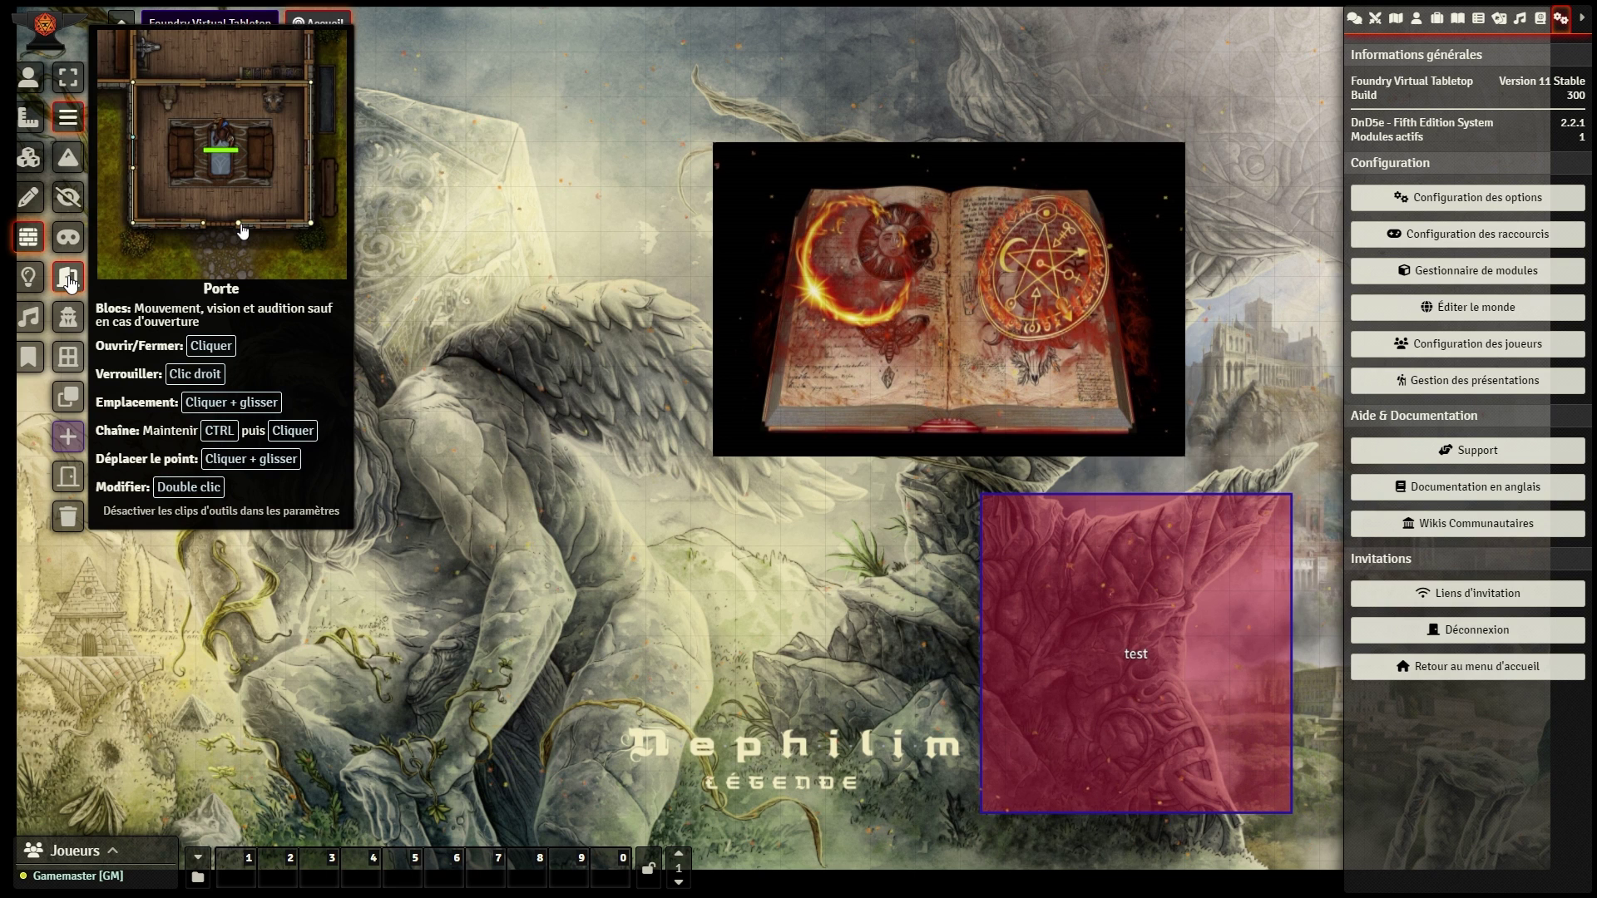
{"action": "left_click", "coordinate": [68, 283]}
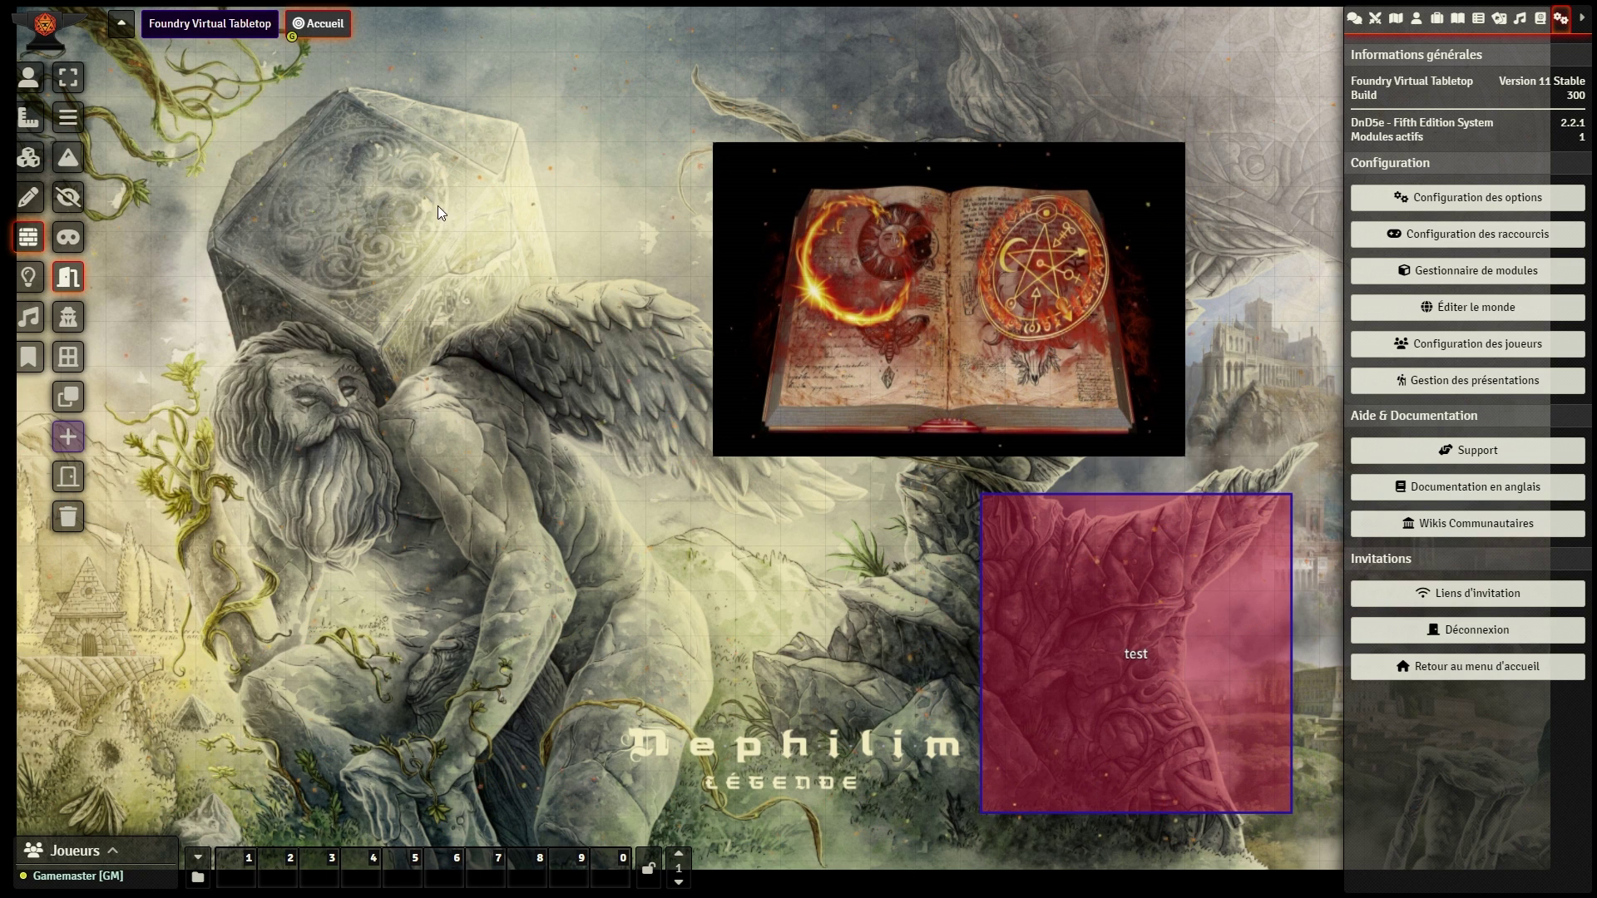
{"action": "left_click_drag", "start_coordinate": [468, 189], "coordinate": [468, 316]}
Step: Set the door's state to Ouvrir and its sound to Prison, and update the wall
{"action": "double_click", "coordinate": [471, 302]}
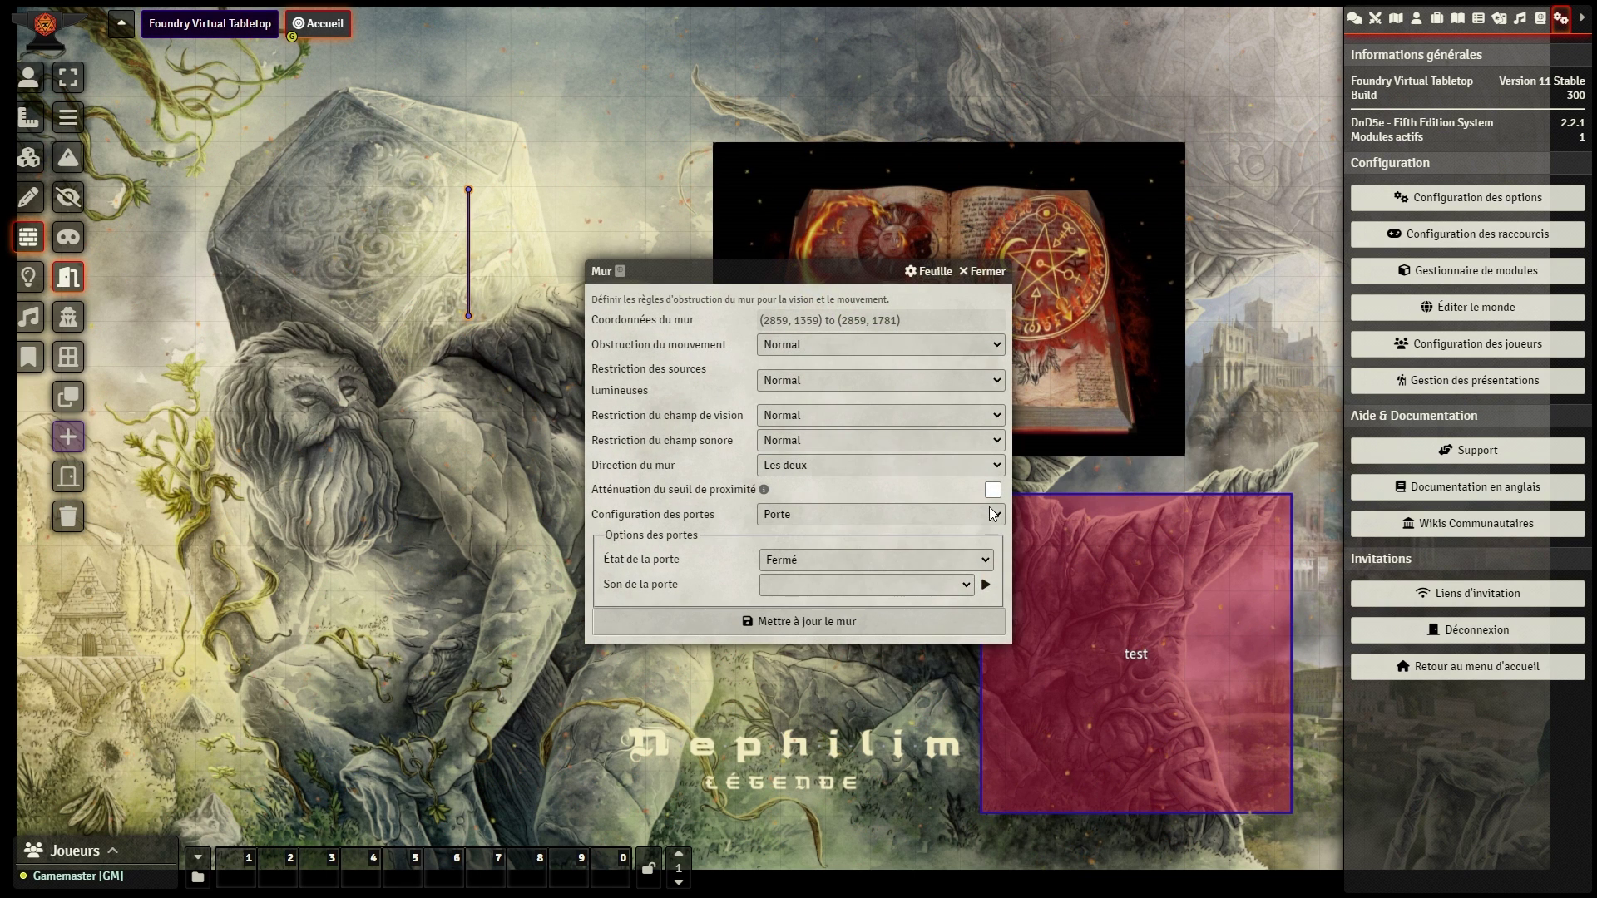
{"action": "left_click", "coordinate": [979, 567]}
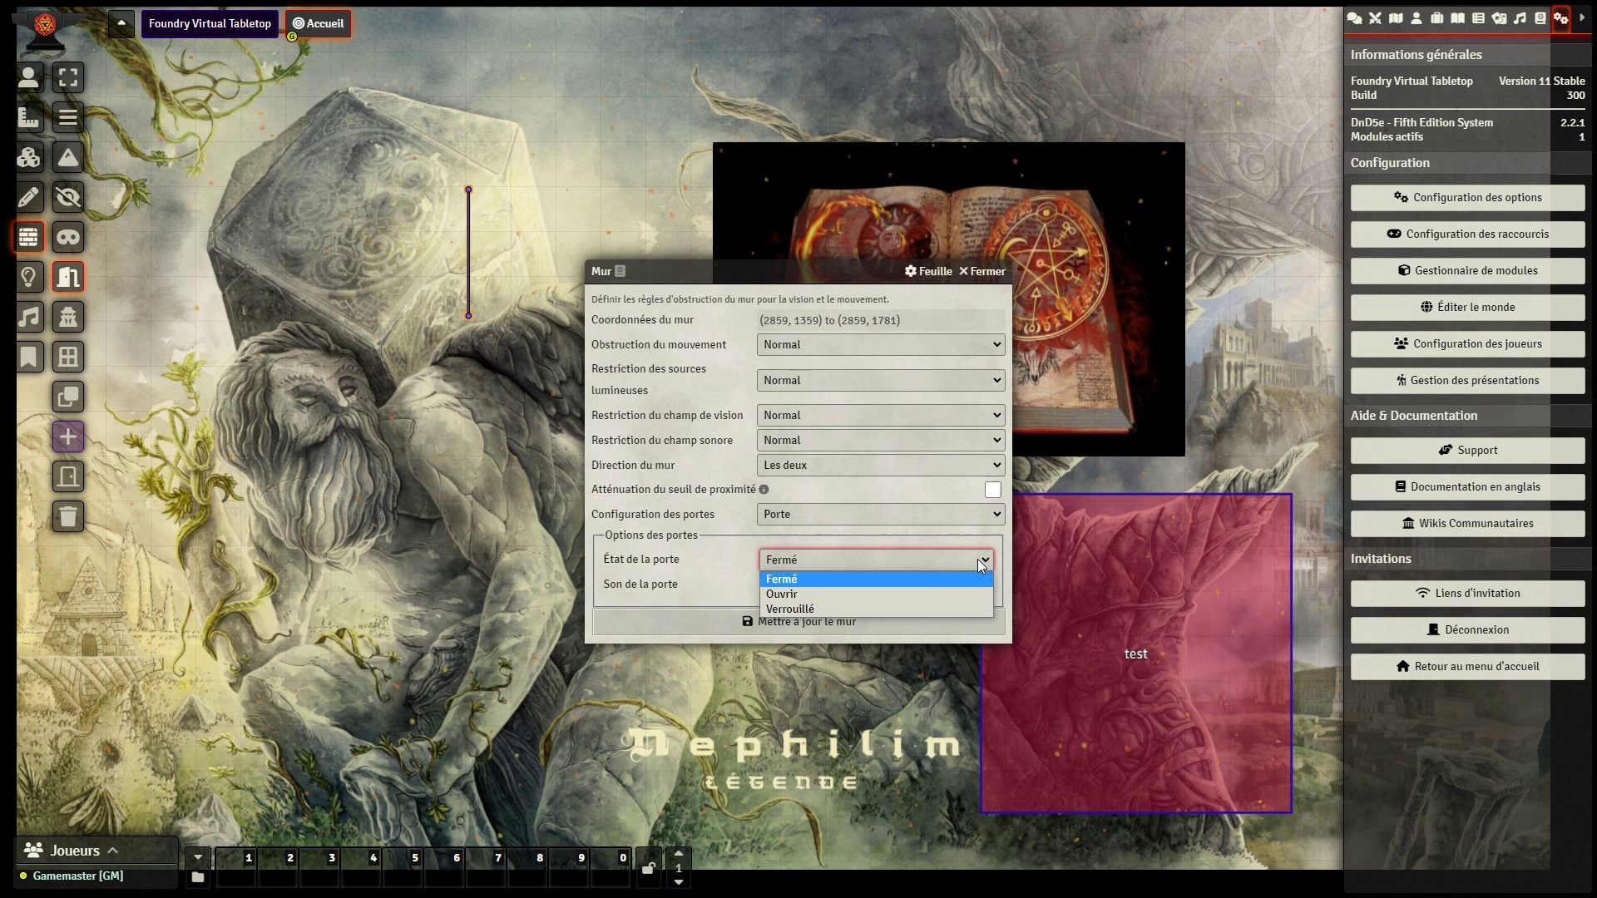
{"action": "left_click", "coordinate": [905, 598]}
{"action": "left_click", "coordinate": [905, 587]}
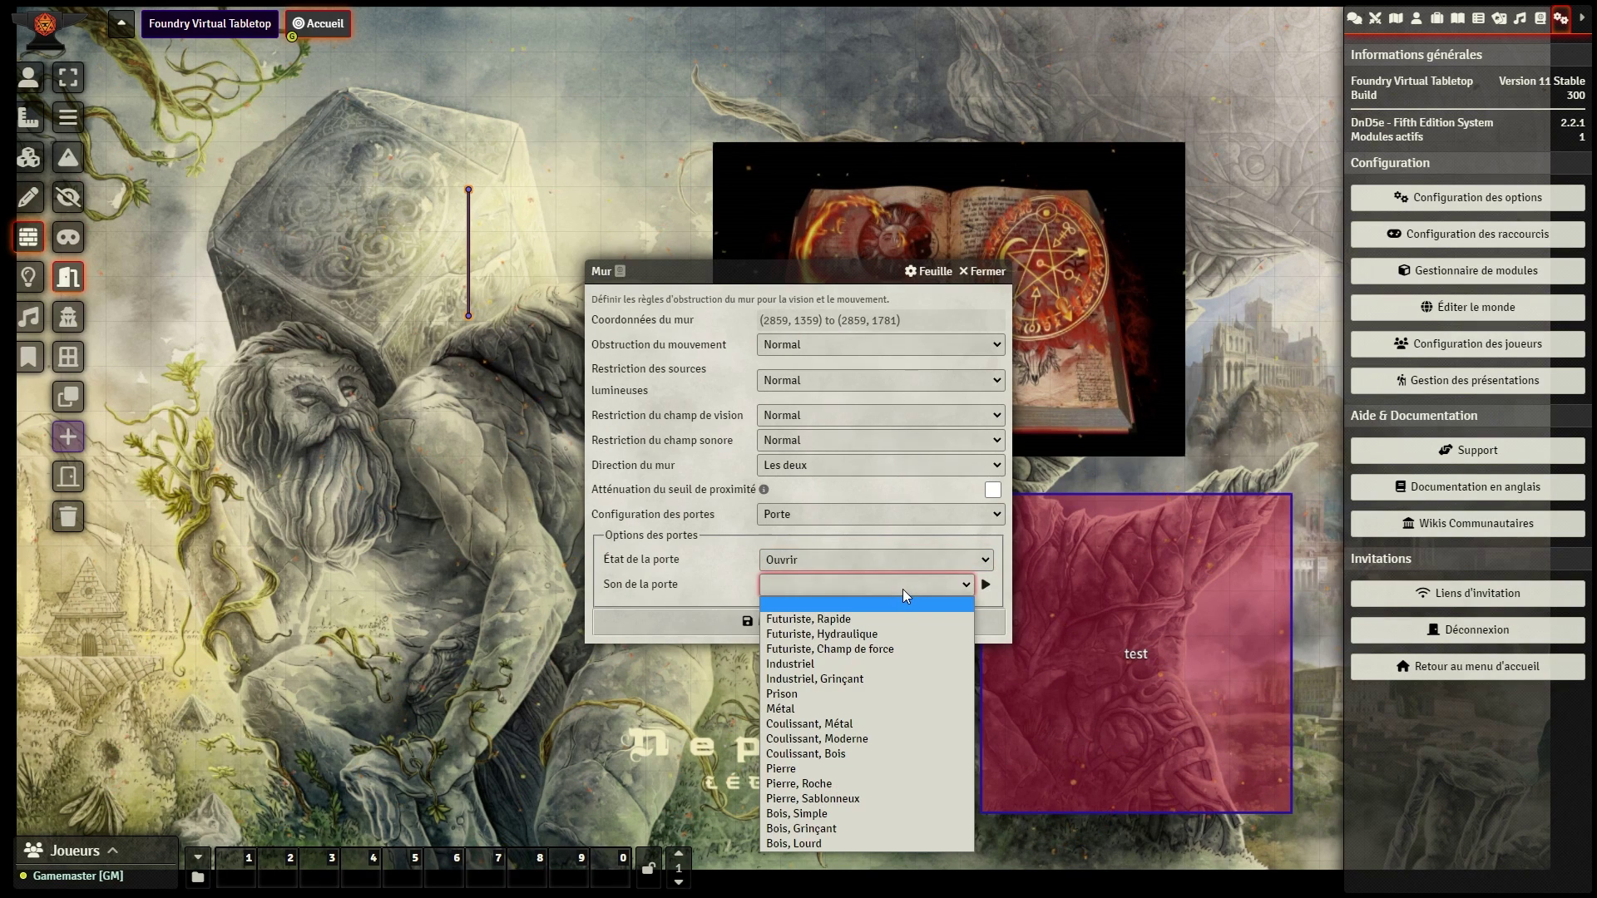
{"action": "left_click", "coordinate": [872, 693]}
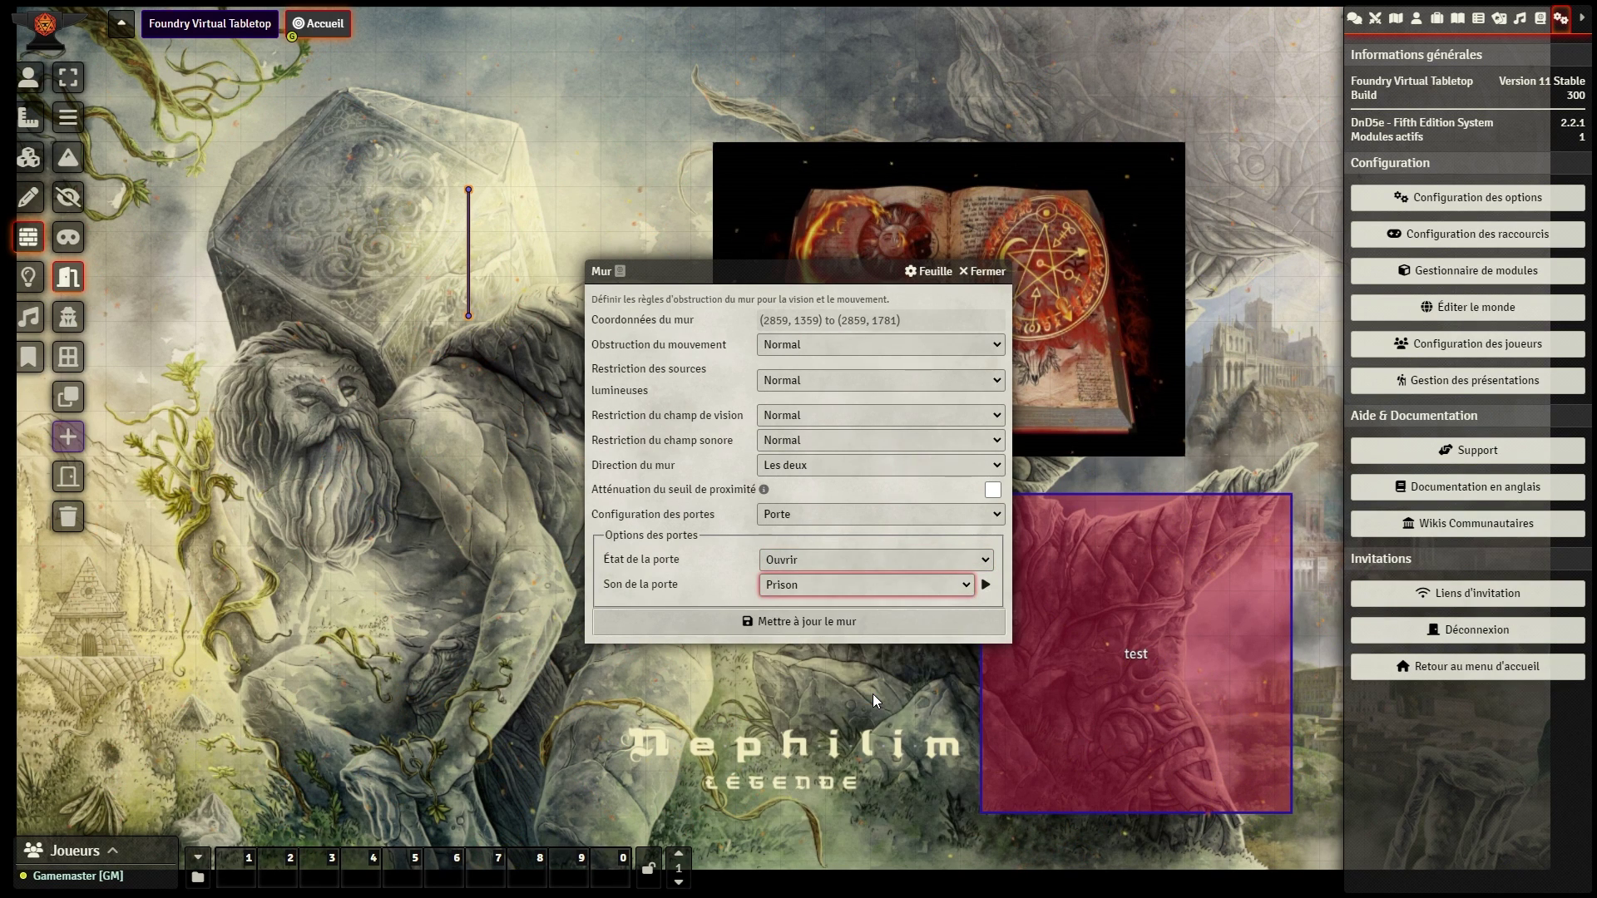
{"action": "left_click", "coordinate": [826, 626]}
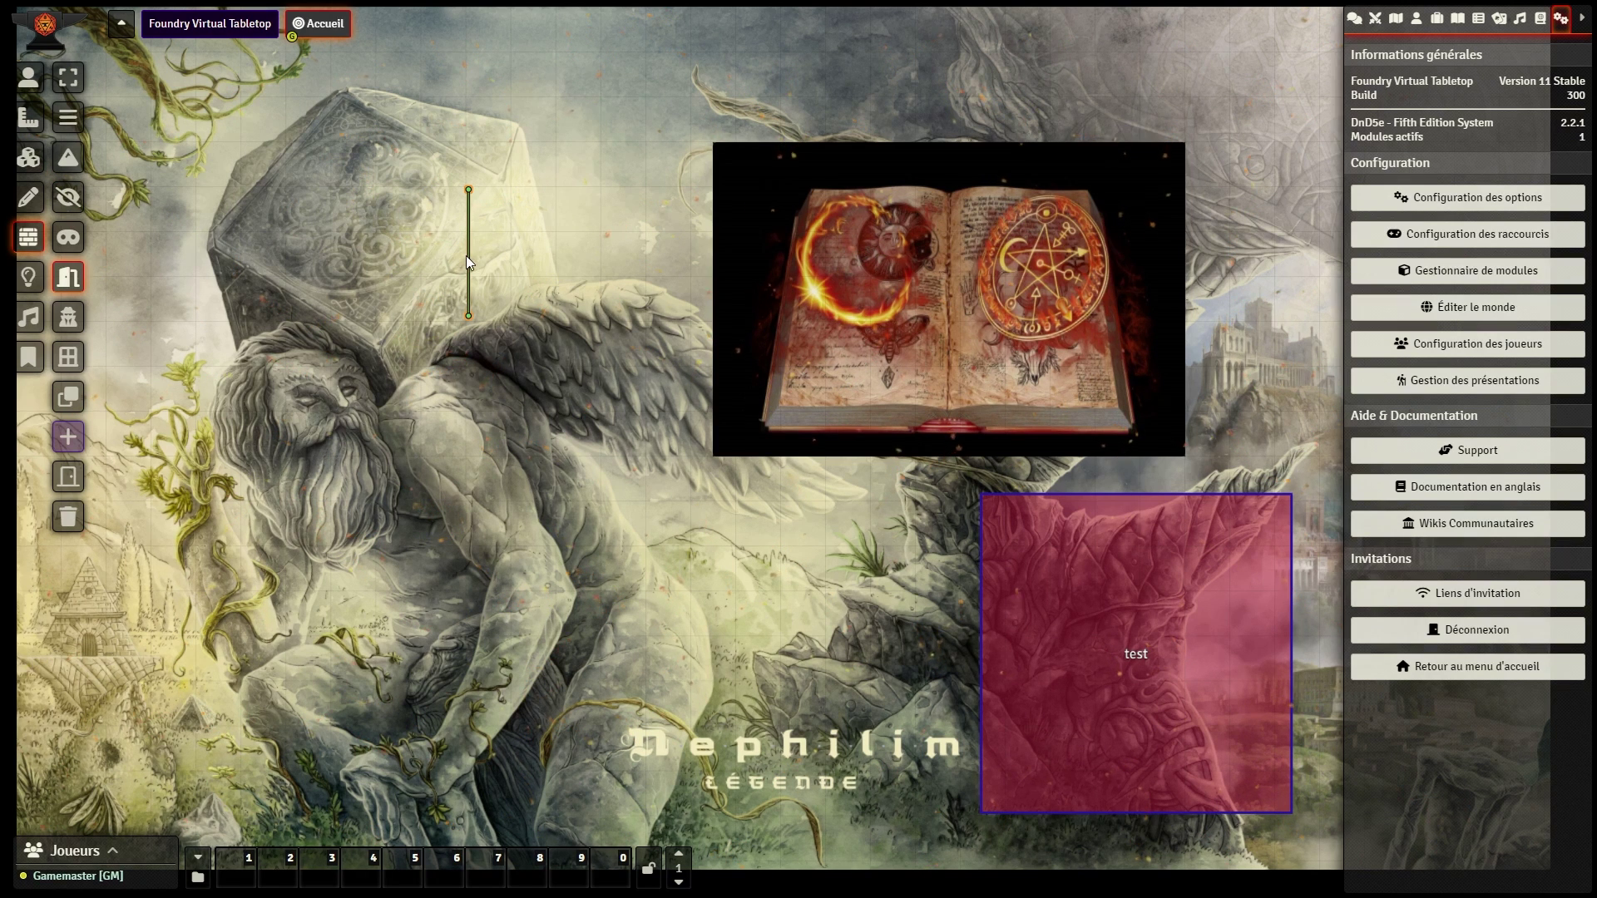
Step: Inspect the door's icon on the stone block with the token controls active, and return to the wall tools
{"action": "left_click", "coordinate": [27, 77]}
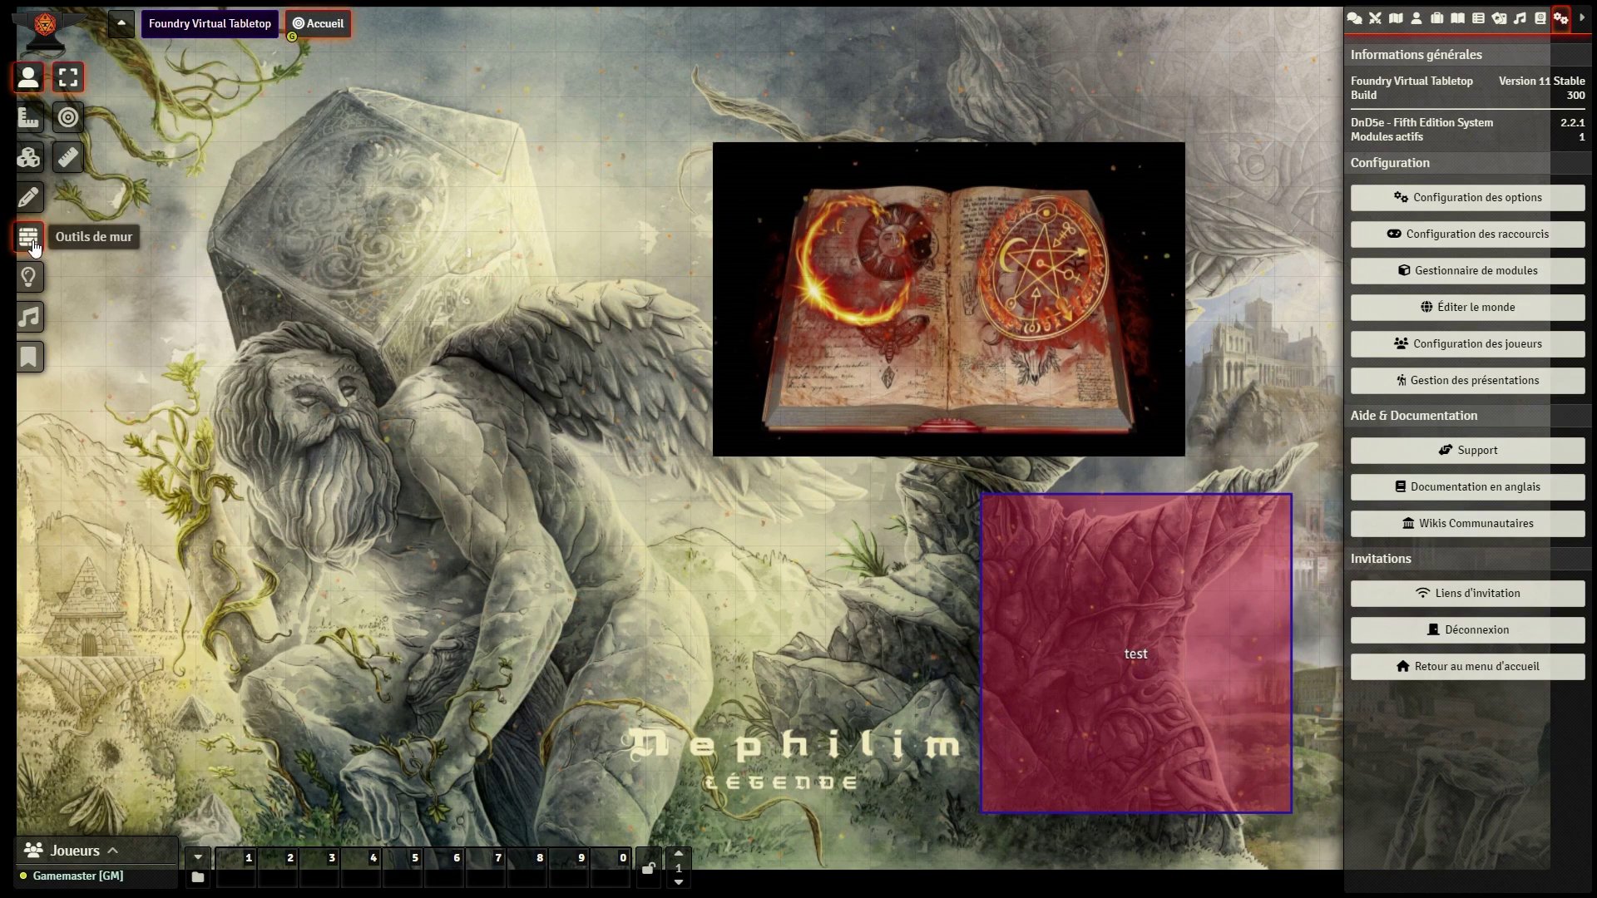
{"action": "scroll", "coordinate": [421, 331], "scroll_direction": "up", "scroll_amount": 5}
{"action": "scroll", "coordinate": [322, 346], "scroll_direction": "up", "scroll_amount": 2}
{"action": "scroll", "coordinate": [597, 582], "scroll_direction": "up", "scroll_amount": 2}
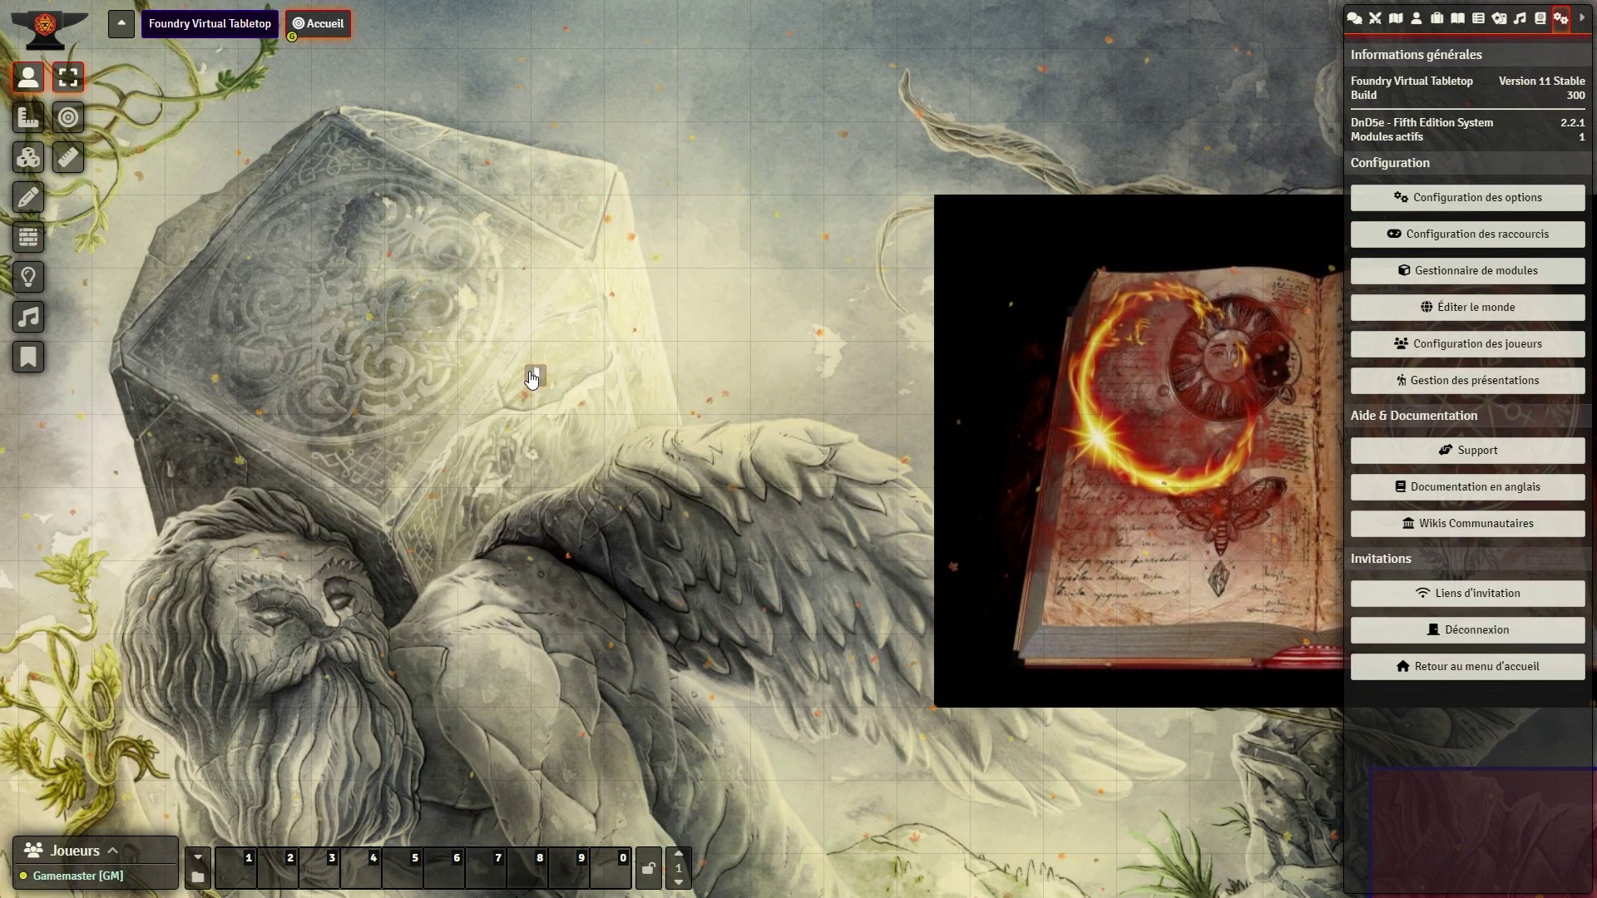
{"action": "left_click", "coordinate": [28, 237]}
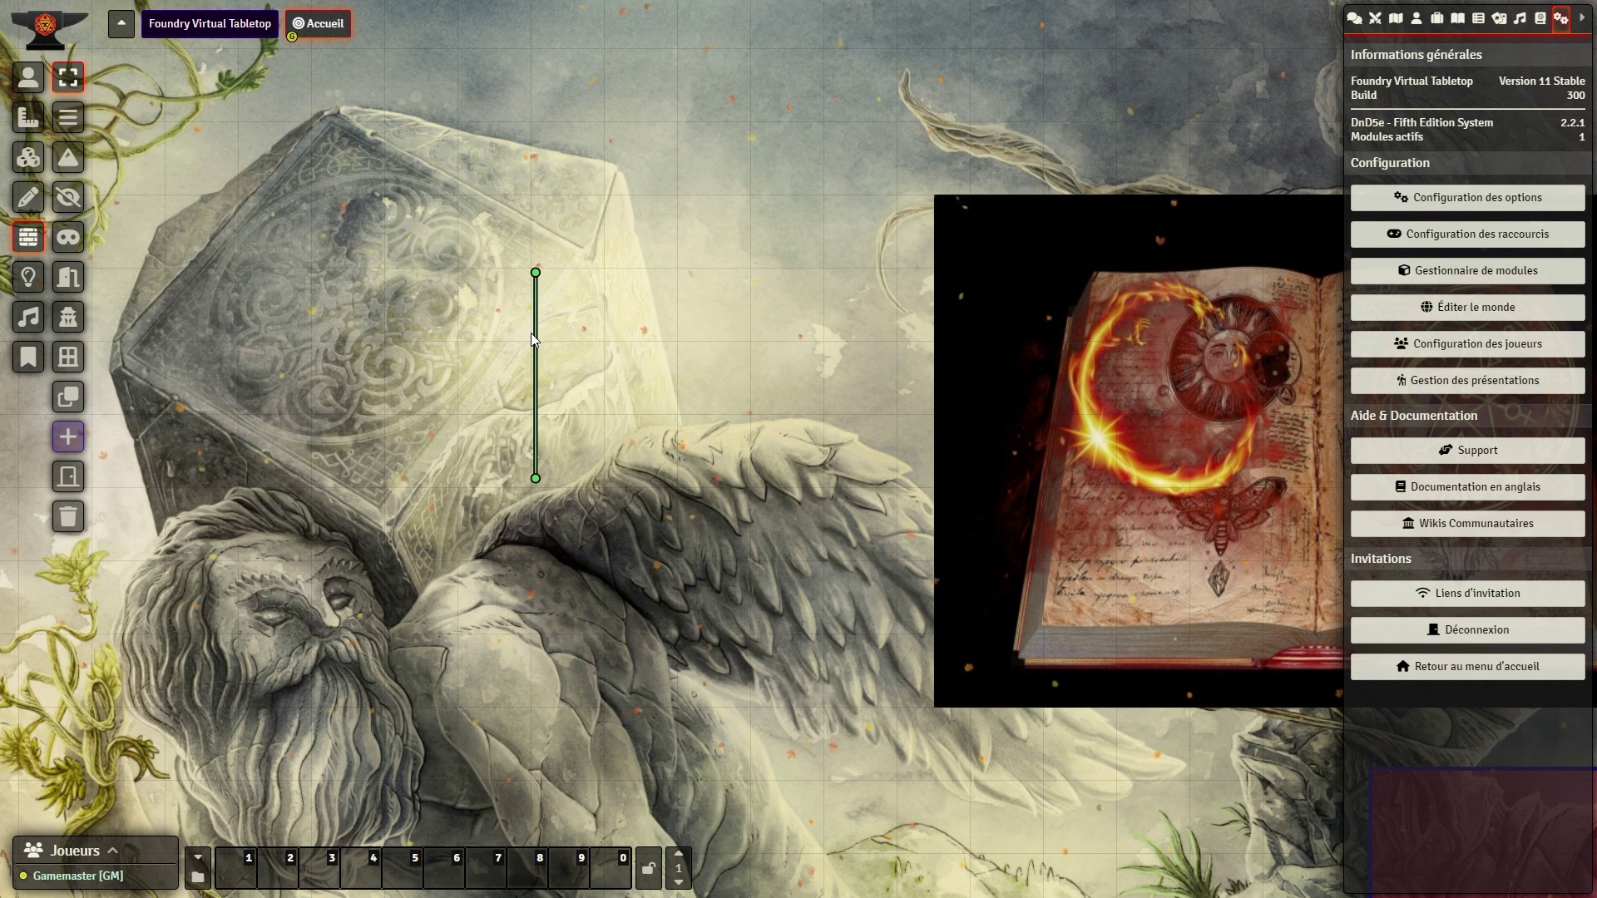
Step: Draw a horizontal wall from the lower endpoint of the vertical wall and delete the vertical wall
{"action": "left_click_drag", "start_coordinate": [535, 478], "coordinate": [692, 477]}
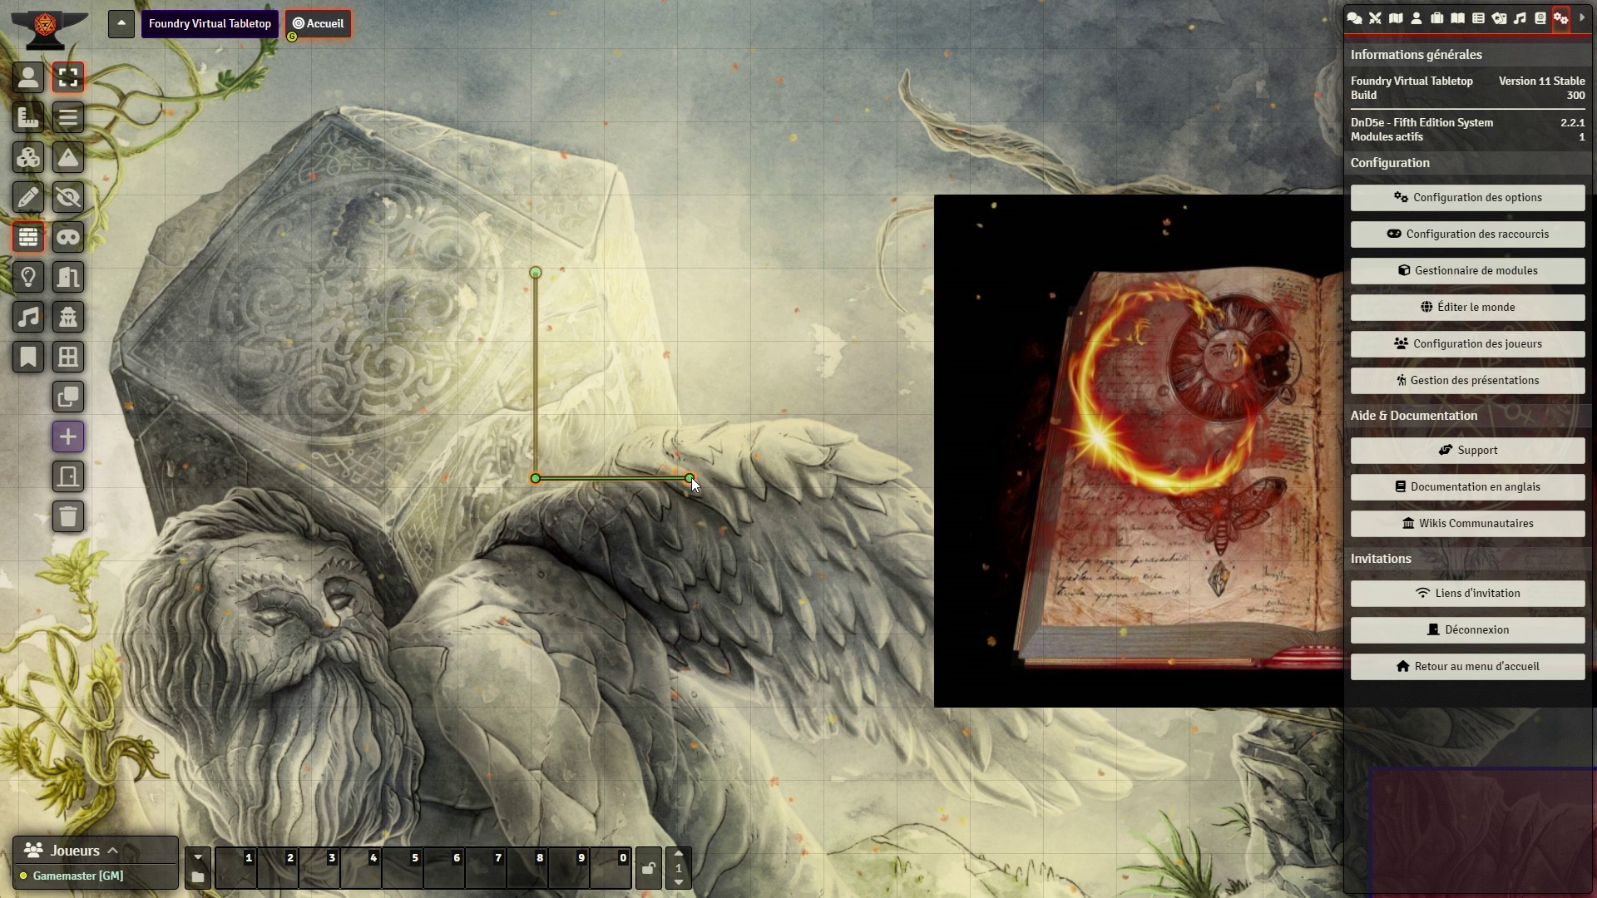
{"action": "key", "text": "Delete"}
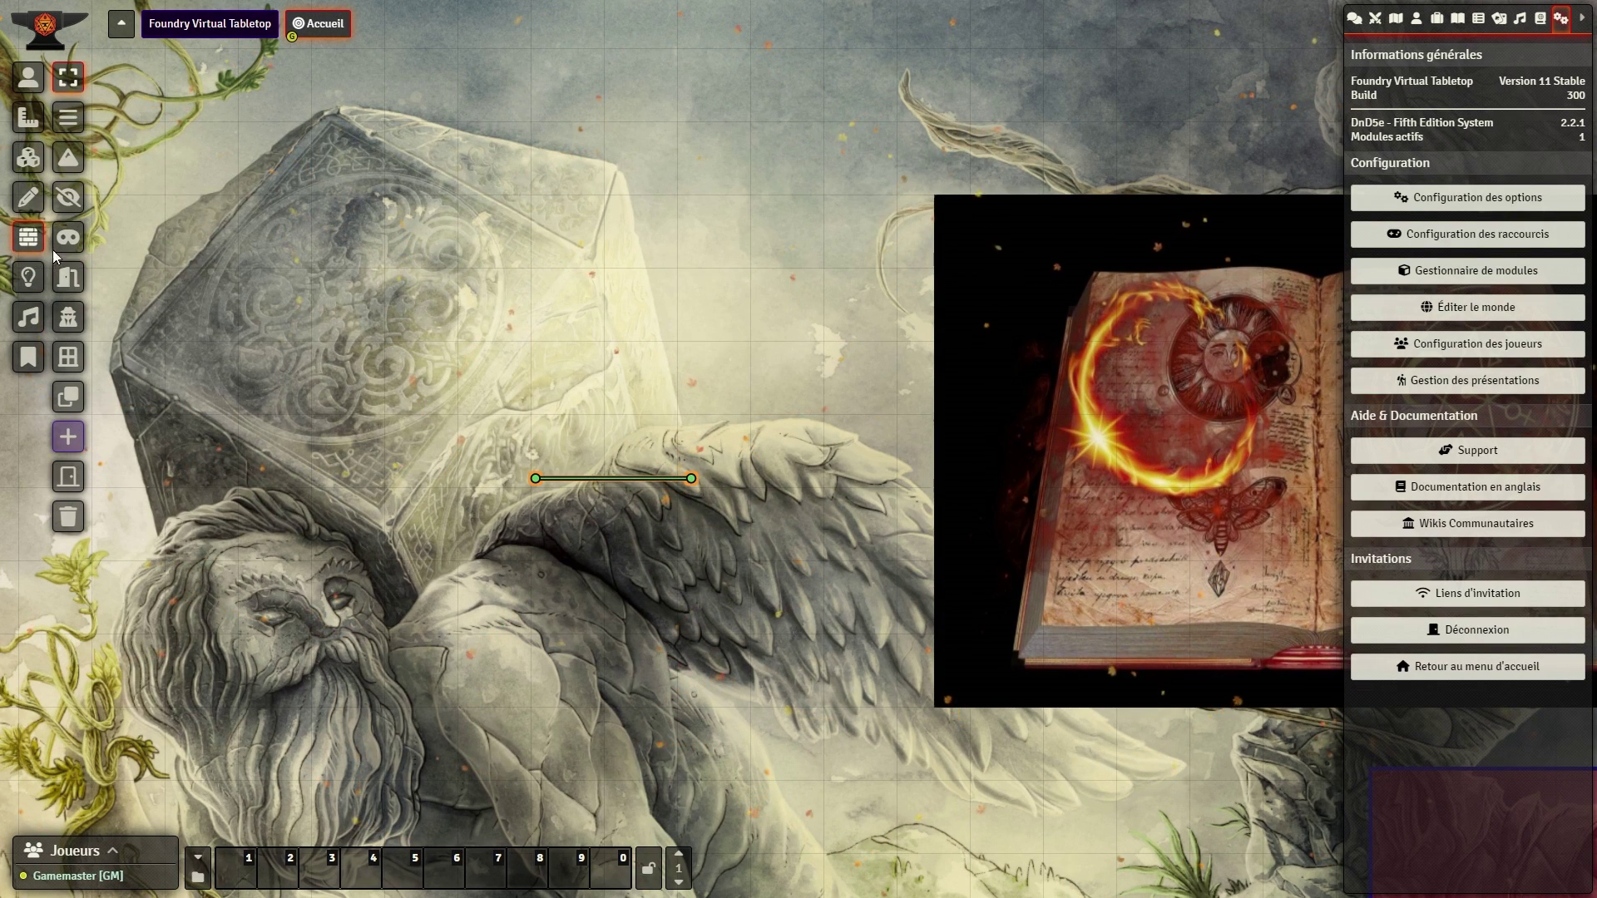
Step: Draw basic walls along the left, upper and right sides above the horizontal wall to enclose a four-sided area
{"action": "left_click", "coordinate": [63, 125]}
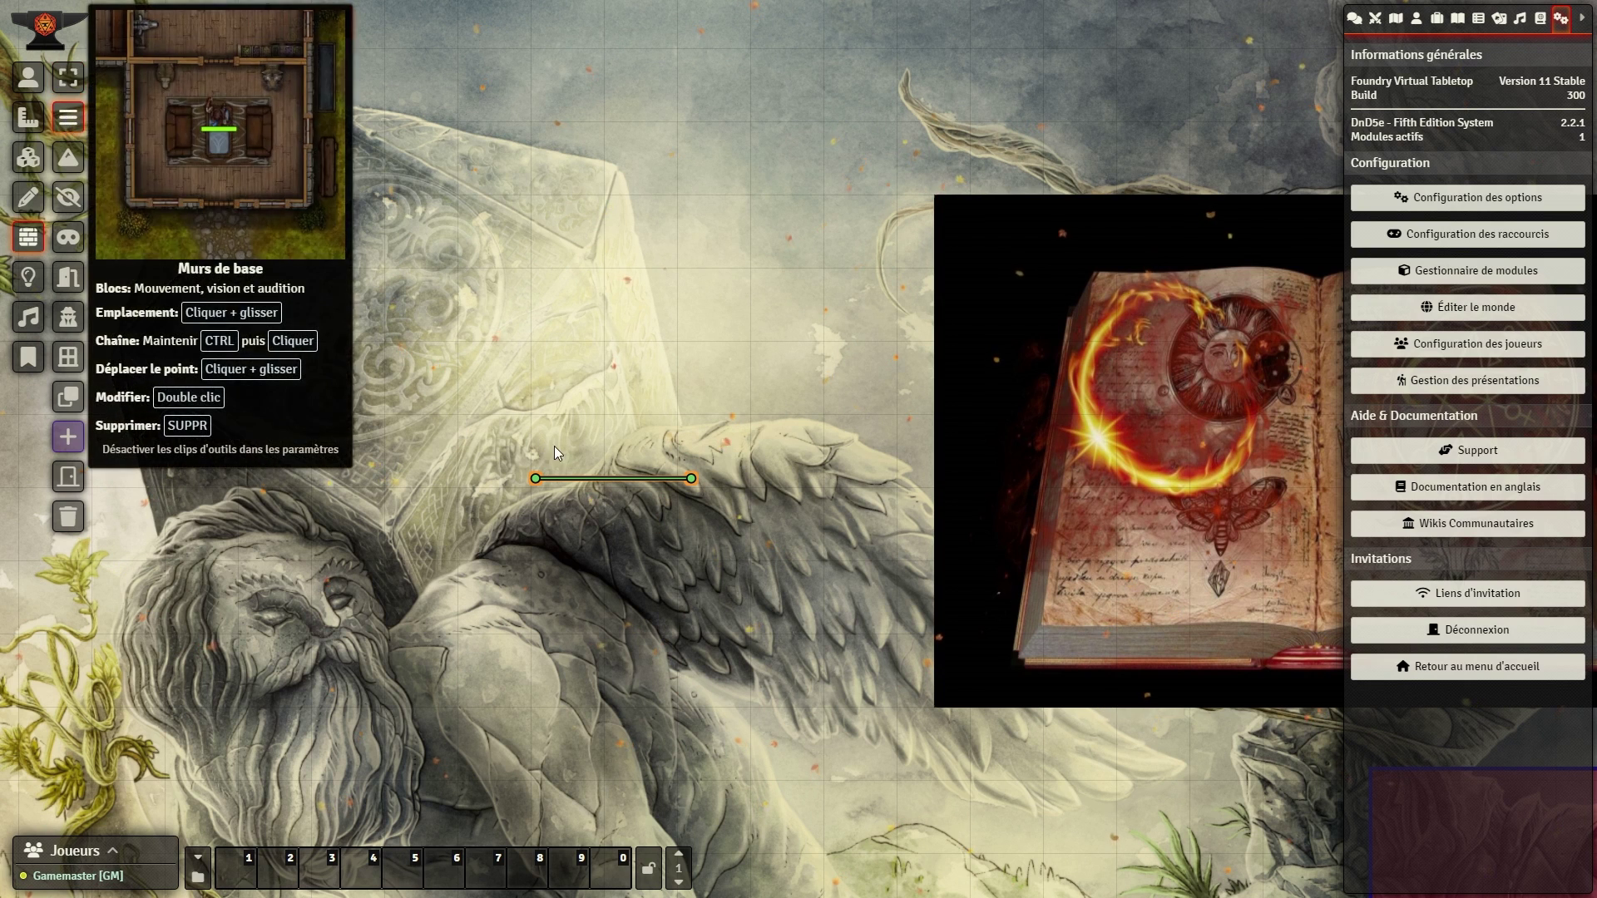
{"action": "left_click_drag", "start_coordinate": [536, 478], "coordinate": [705, 182]}
{"action": "left_click_drag", "start_coordinate": [704, 182], "coordinate": [691, 478]}
{"action": "left_click_drag", "start_coordinate": [691, 478], "coordinate": [741, 416]}
{"action": "right_click", "coordinate": [752, 391]}
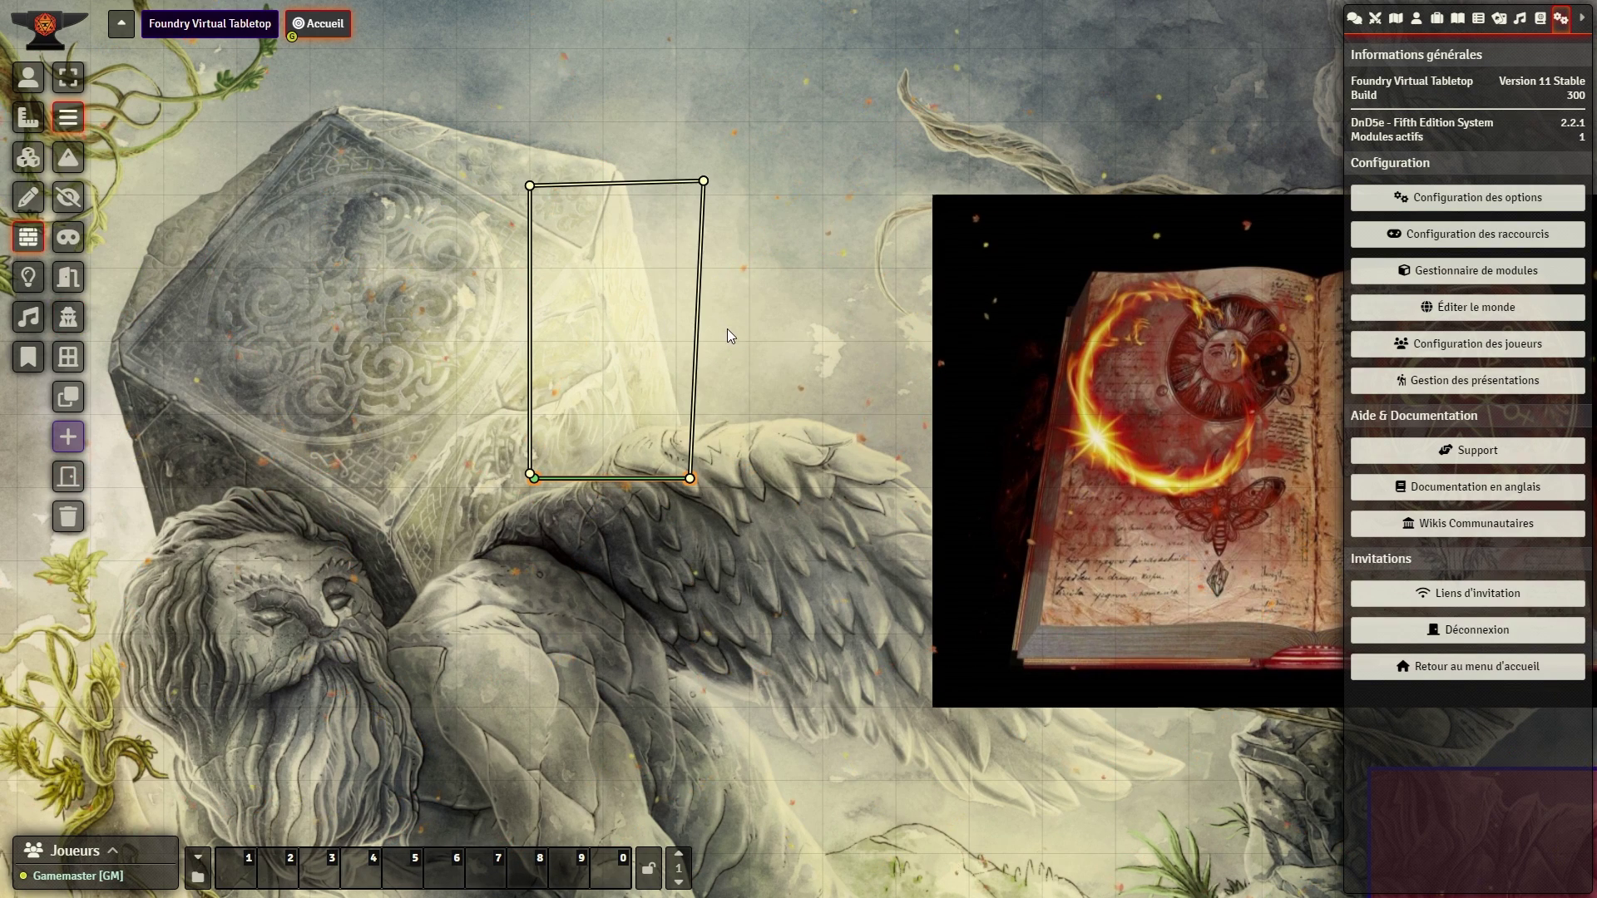
{"action": "scroll", "coordinate": [727, 327], "scroll_direction": "down", "scroll_amount": 3}
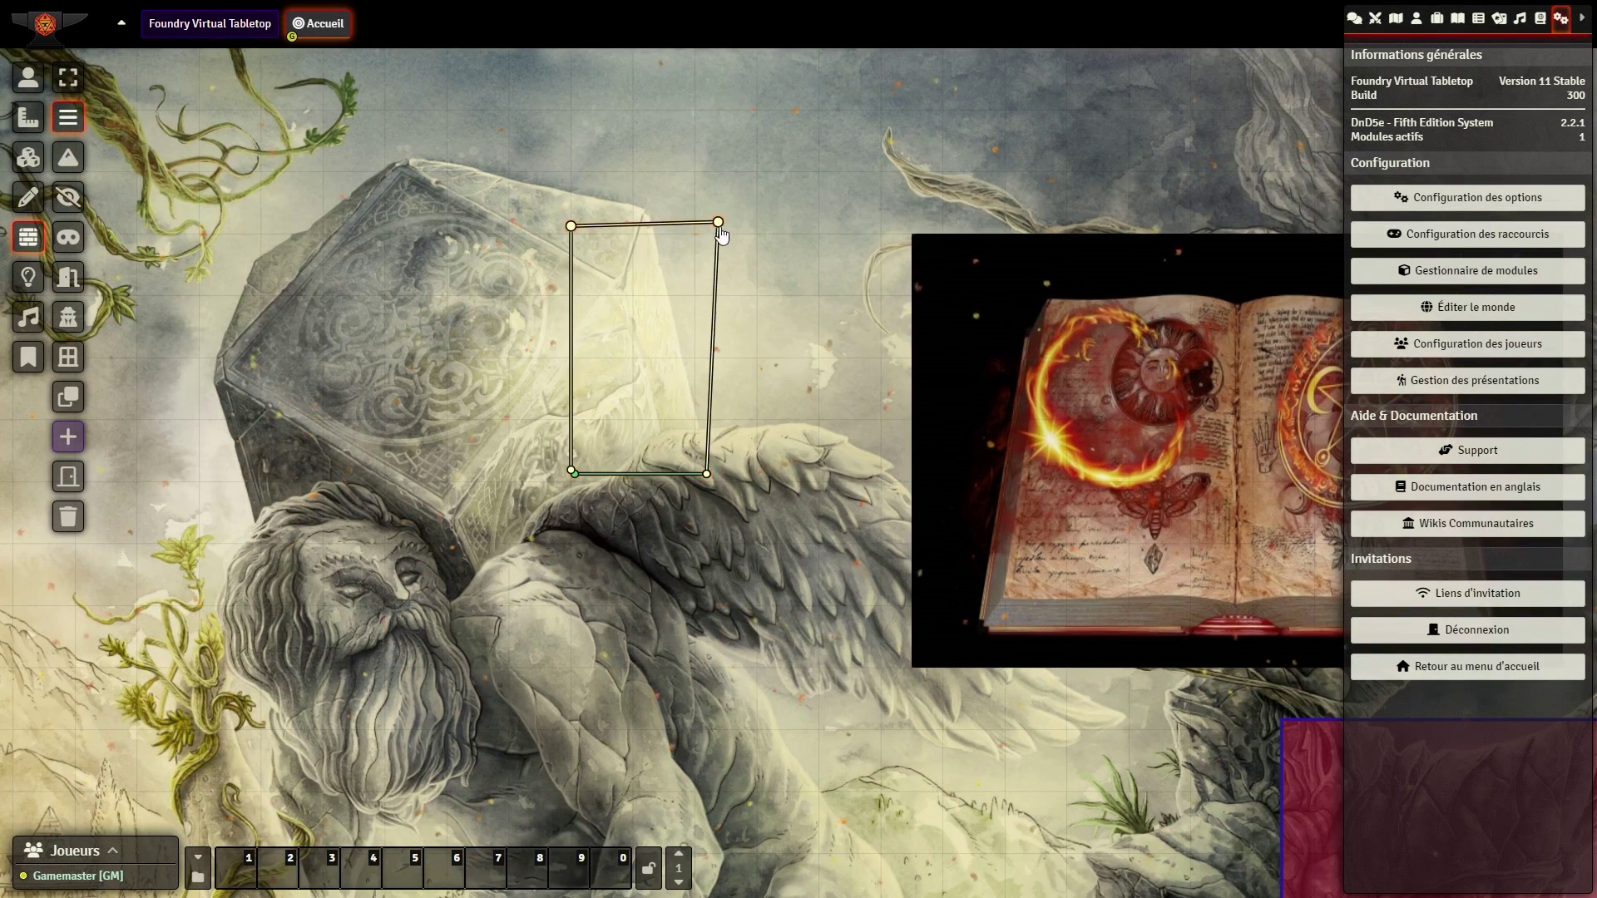
{"action": "left_click_drag", "start_coordinate": [722, 232], "coordinate": [720, 238]}
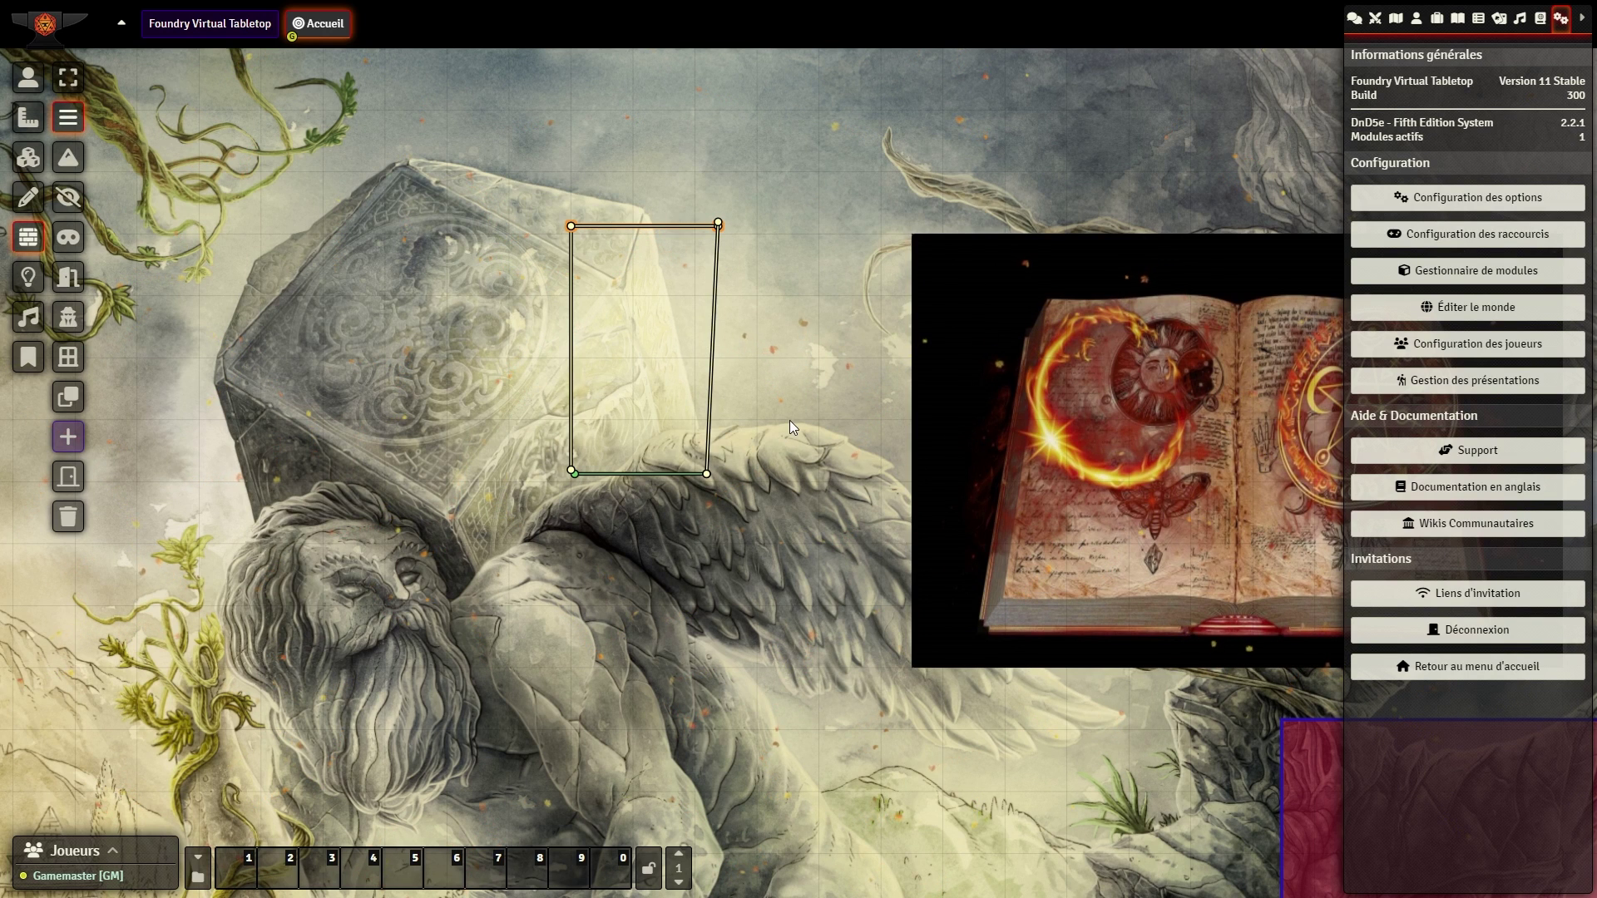
Step: Create an actor named Joueur and close its character sheet
{"action": "left_click", "coordinate": [1416, 19]}
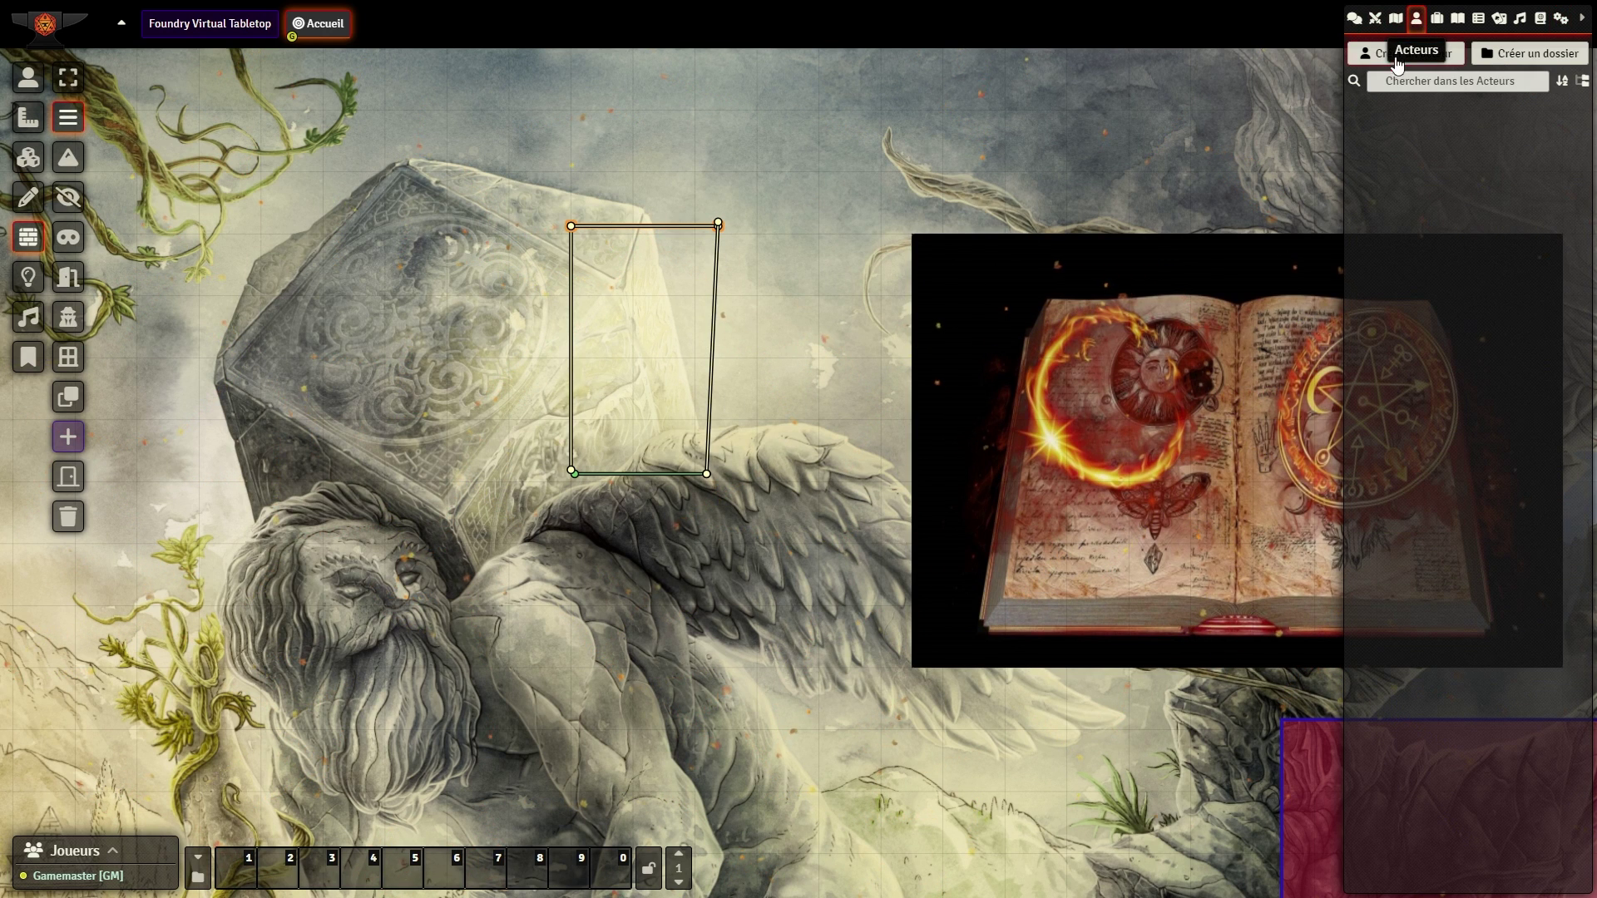
{"action": "left_click", "coordinate": [1406, 53]}
{"action": "type", "text": "Joueur"}
{"action": "key", "text": "Return"}
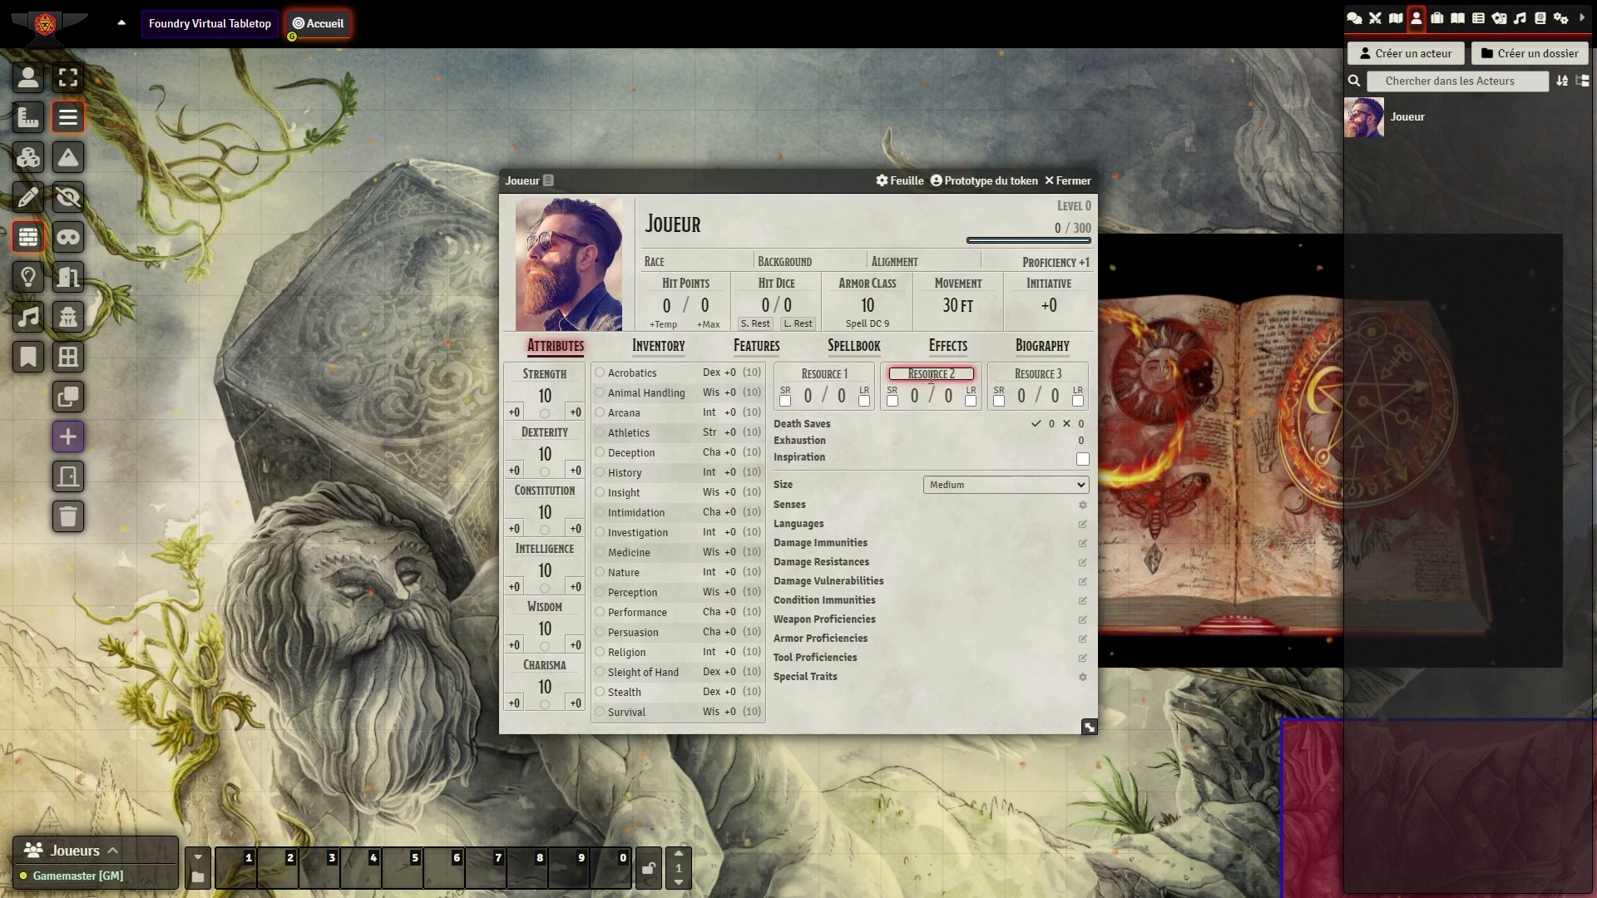
{"action": "left_click", "coordinate": [1072, 181]}
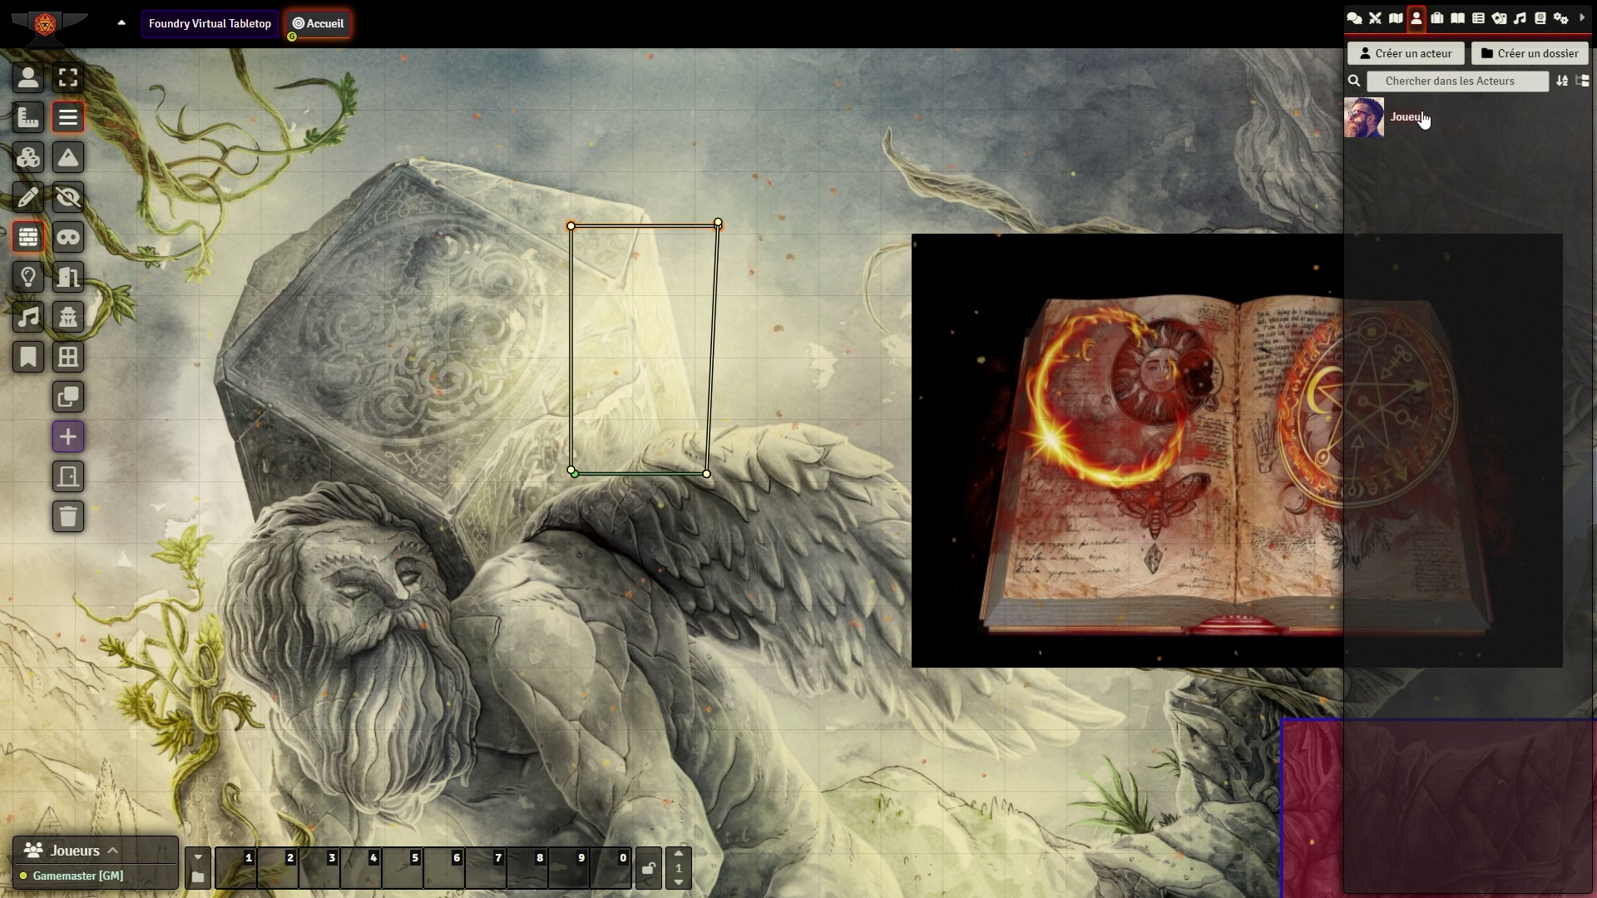
Step: Place the Joueur token inside the walled area and move it around to test the enclosing walls
{"action": "left_click_drag", "start_coordinate": [1366, 125], "coordinate": [698, 344]}
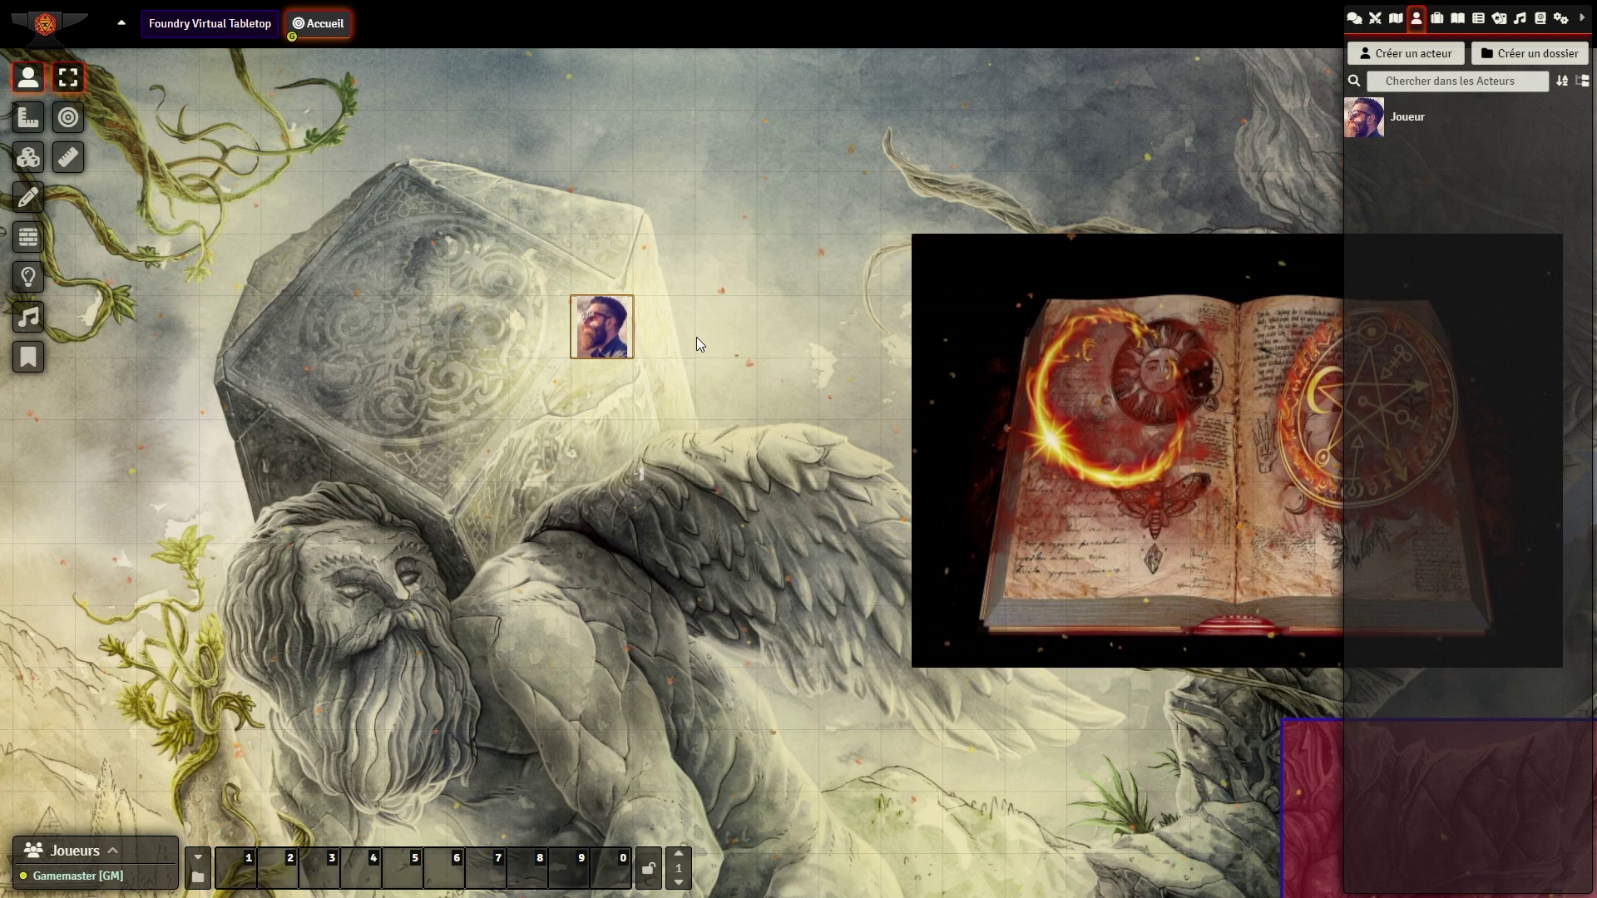
{"action": "key", "text": "Up"}
{"action": "key", "text": "Right"}
{"action": "key", "text": "Down"}
{"action": "key", "text": "Down"}
{"action": "key", "text": "Down"}
{"action": "key", "text": "Down"}
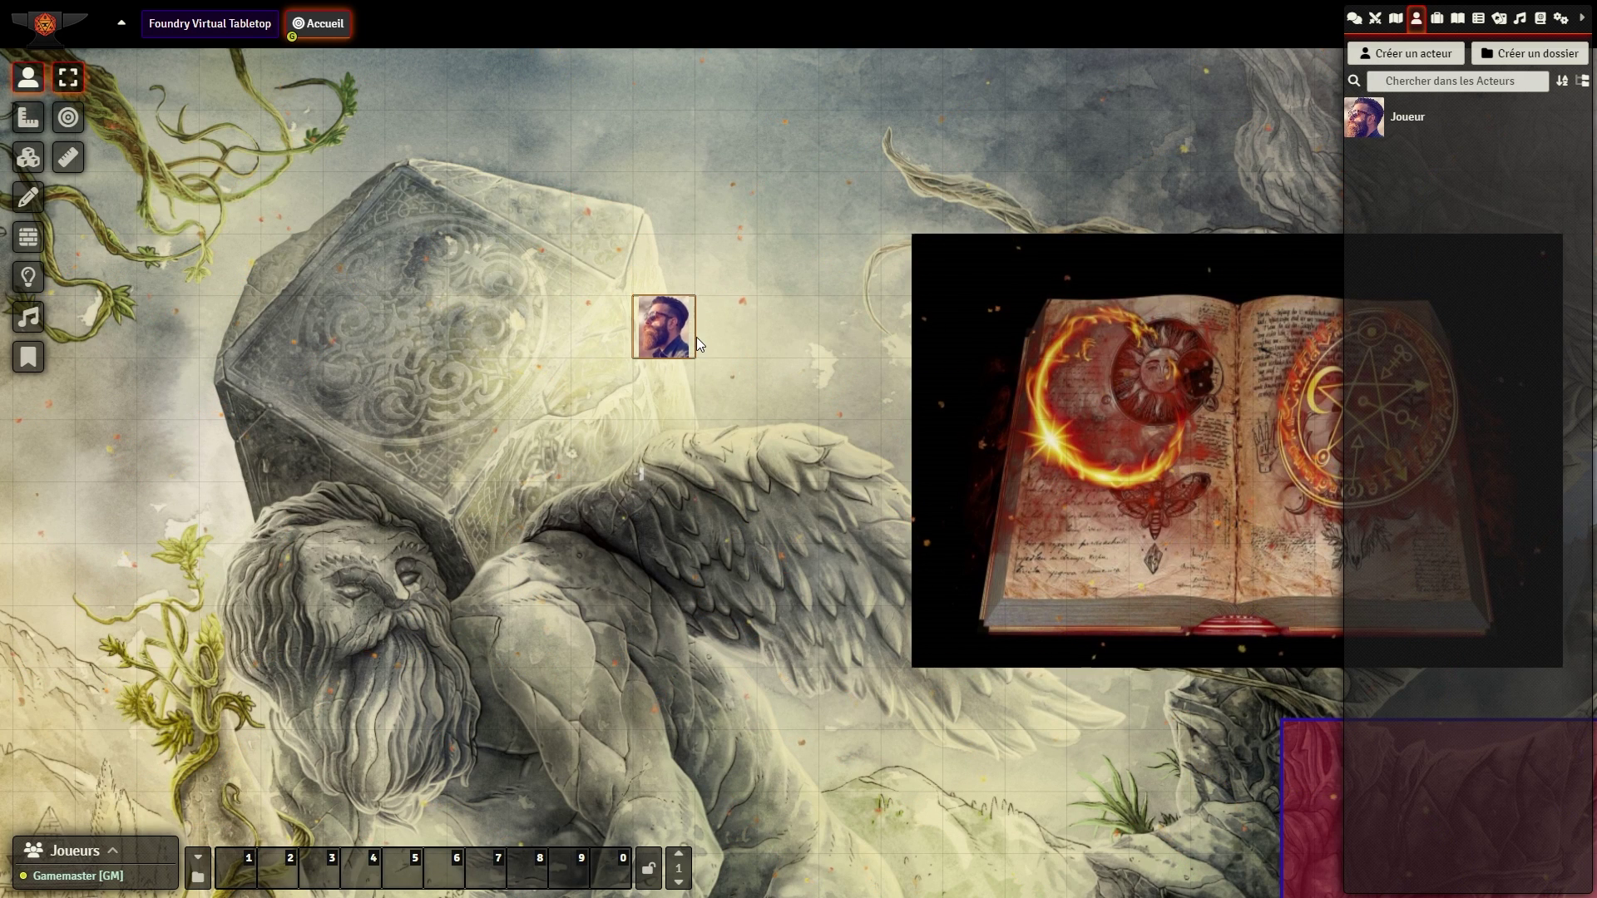
{"action": "key", "text": "Left"}
{"action": "key", "text": "Up"}
{"action": "key", "text": "Up"}
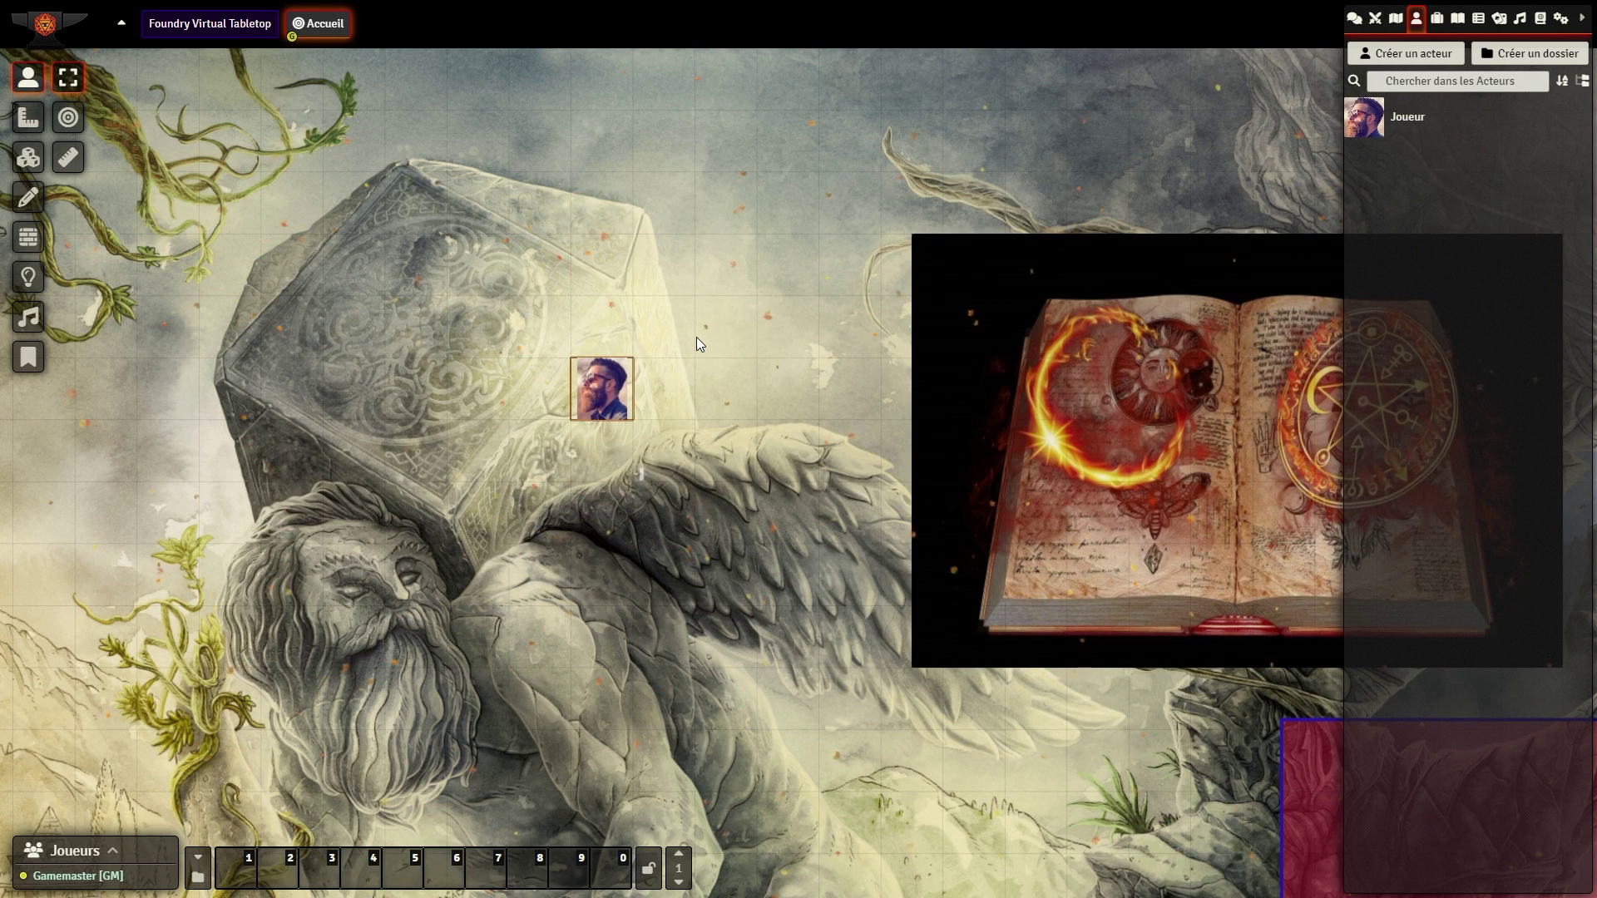
Step: Move the token out across the lower wall, up along the outside, and try to cross the left wall
{"action": "key", "text": "Right"}
{"action": "key", "text": "Down"}
{"action": "key", "text": "Down"}
{"action": "key", "text": "Left"}
{"action": "key", "text": "Left"}
{"action": "key", "text": "Up"}
{"action": "key", "text": "Up"}
{"action": "key", "text": "Up"}
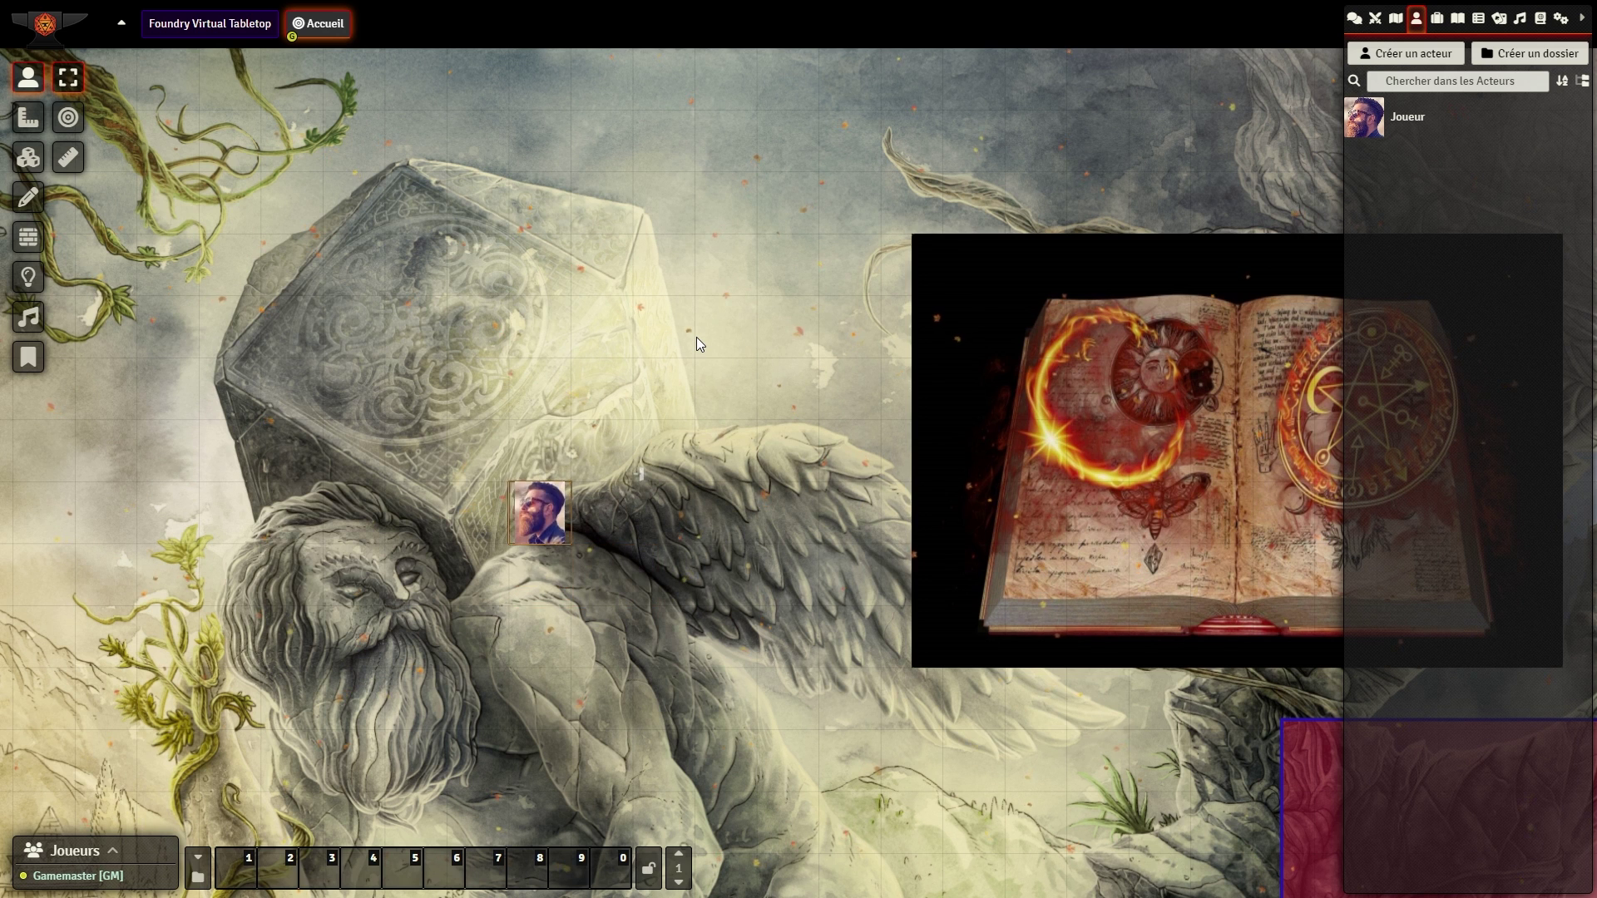
{"action": "key", "text": "Up"}
{"action": "key", "text": "Up"}
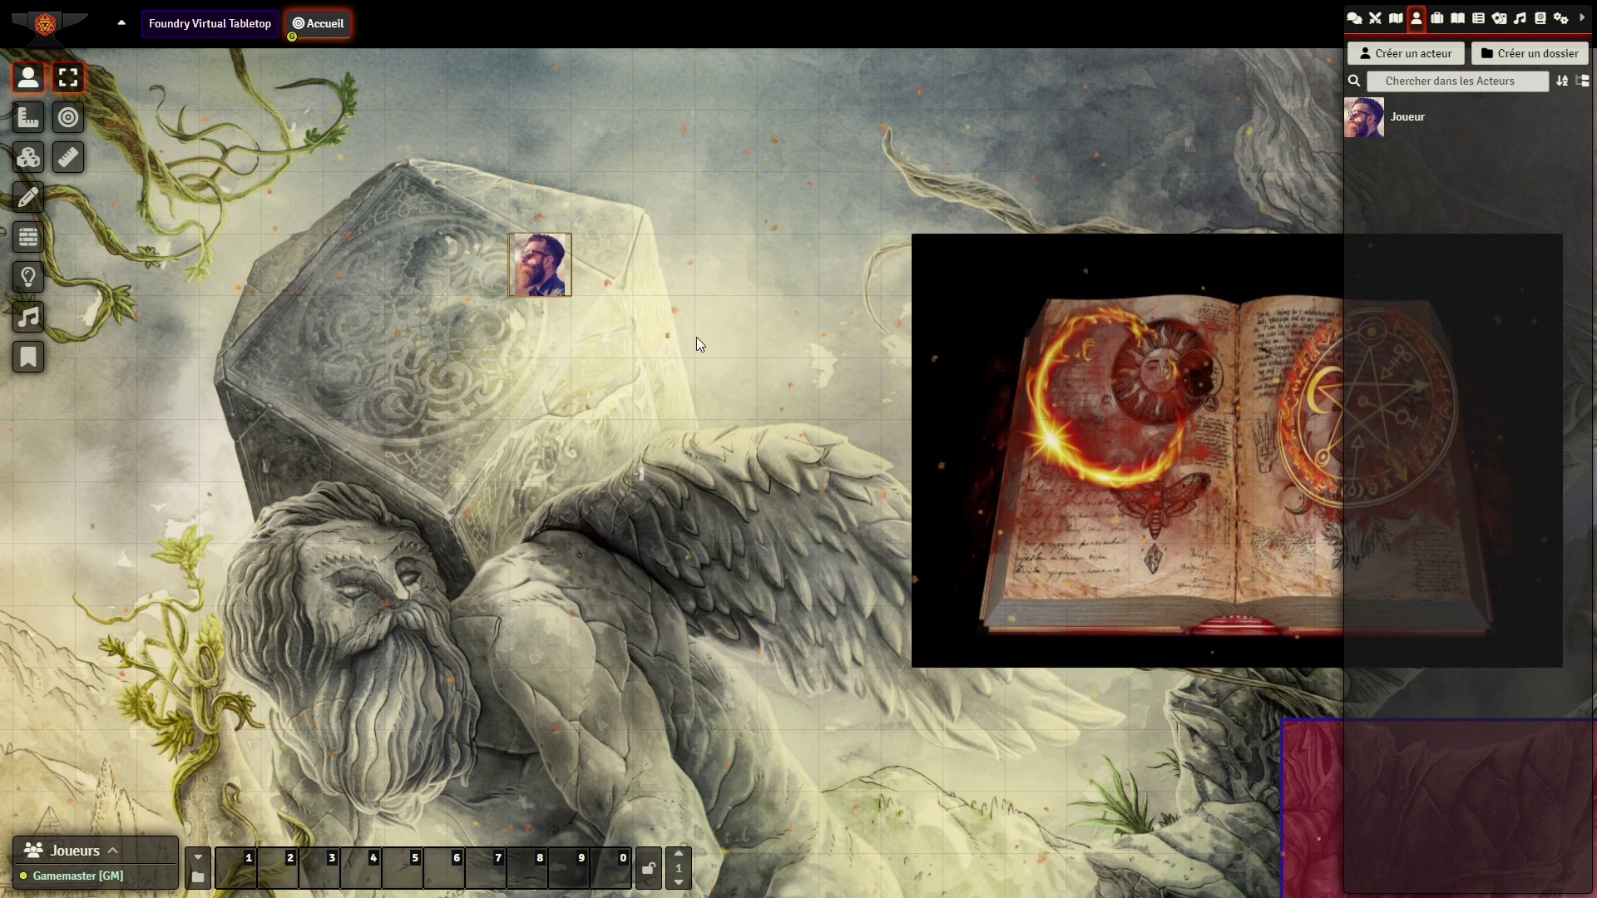
{"action": "key", "text": "Right"}
{"action": "key", "text": "Left"}
{"action": "key", "text": "Down"}
{"action": "key", "text": "Down"}
{"action": "key", "text": "Down"}
{"action": "key", "text": "Down"}
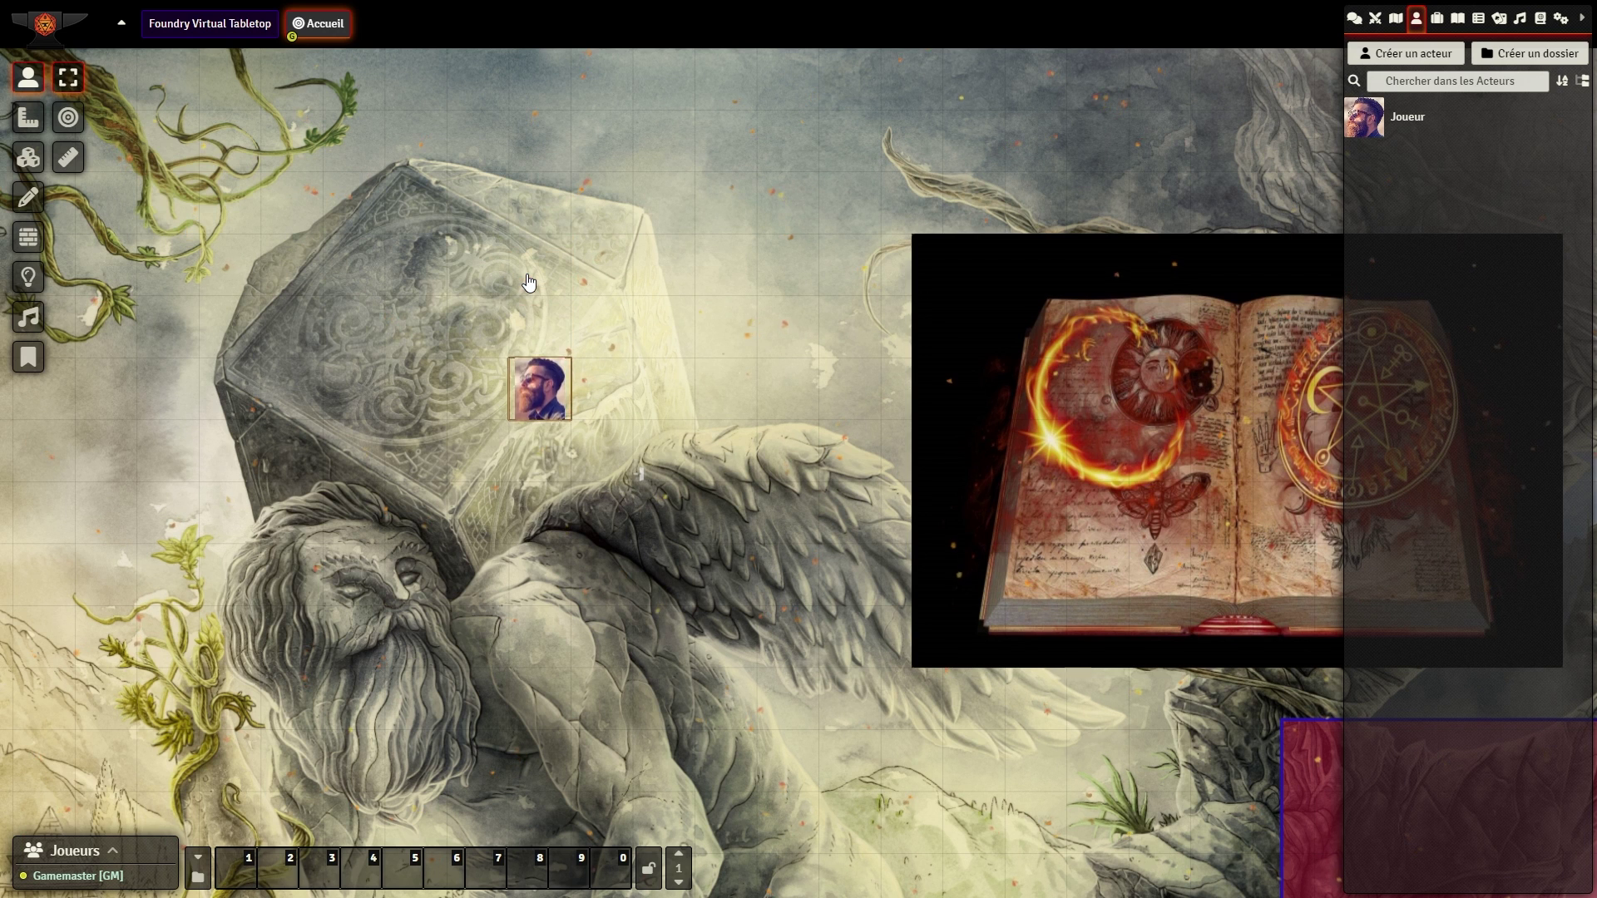
Step: Bring the token back into the walled area and test crossing the lower and upper walls from inside
{"action": "key", "text": "Right"}
{"action": "key", "text": "Up"}
{"action": "key", "text": "Up"}
{"action": "key", "text": "Right"}
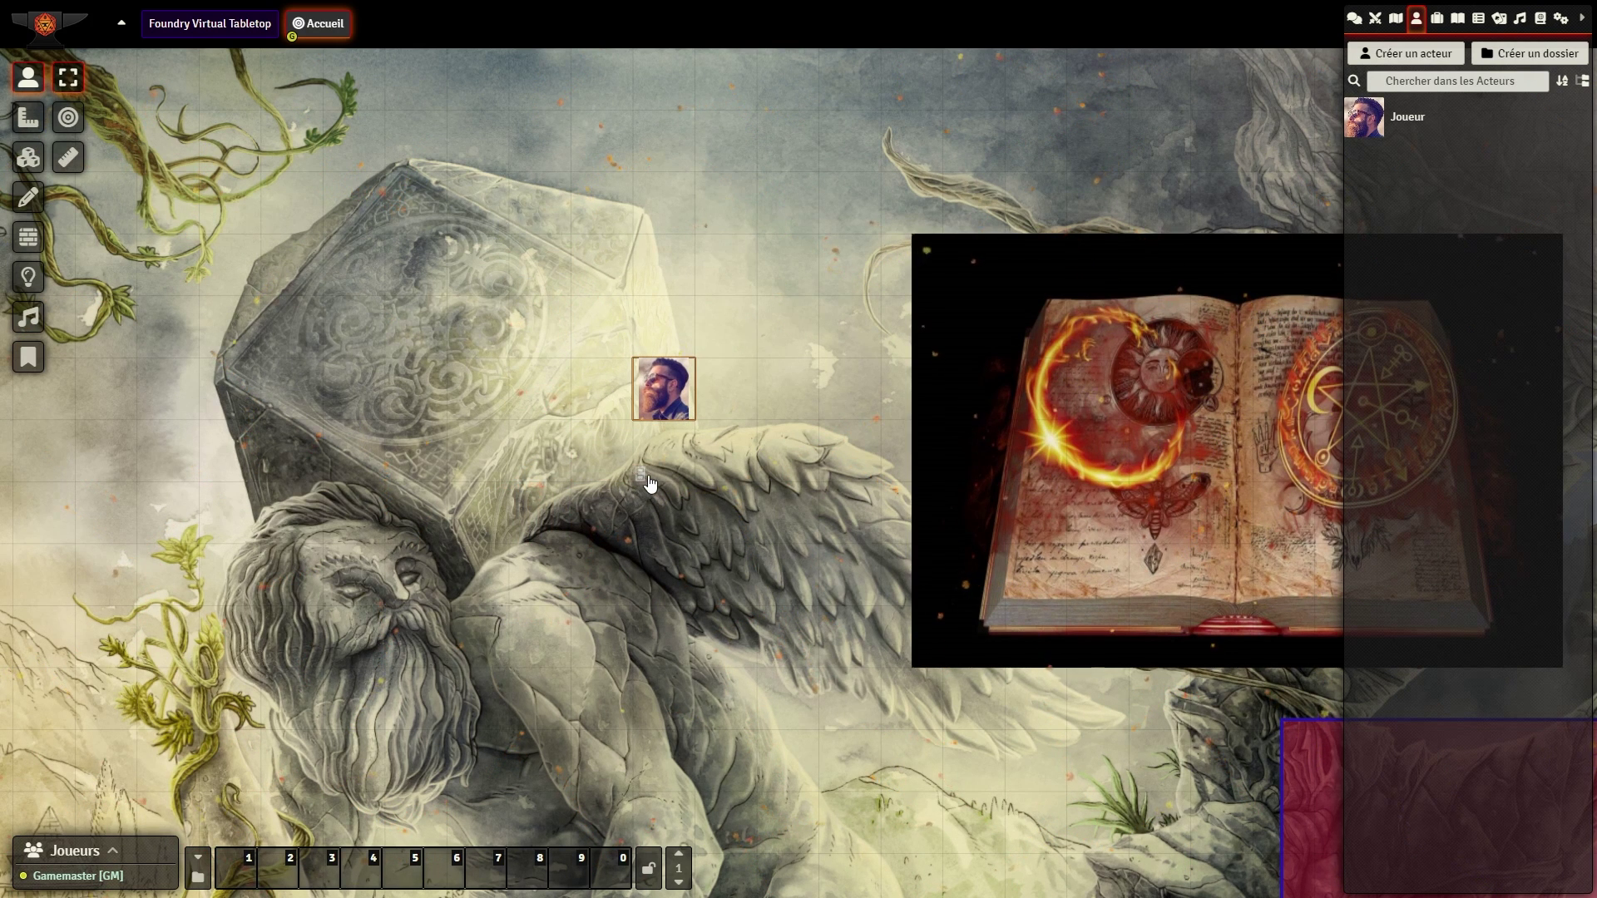
{"action": "key", "text": "Down"}
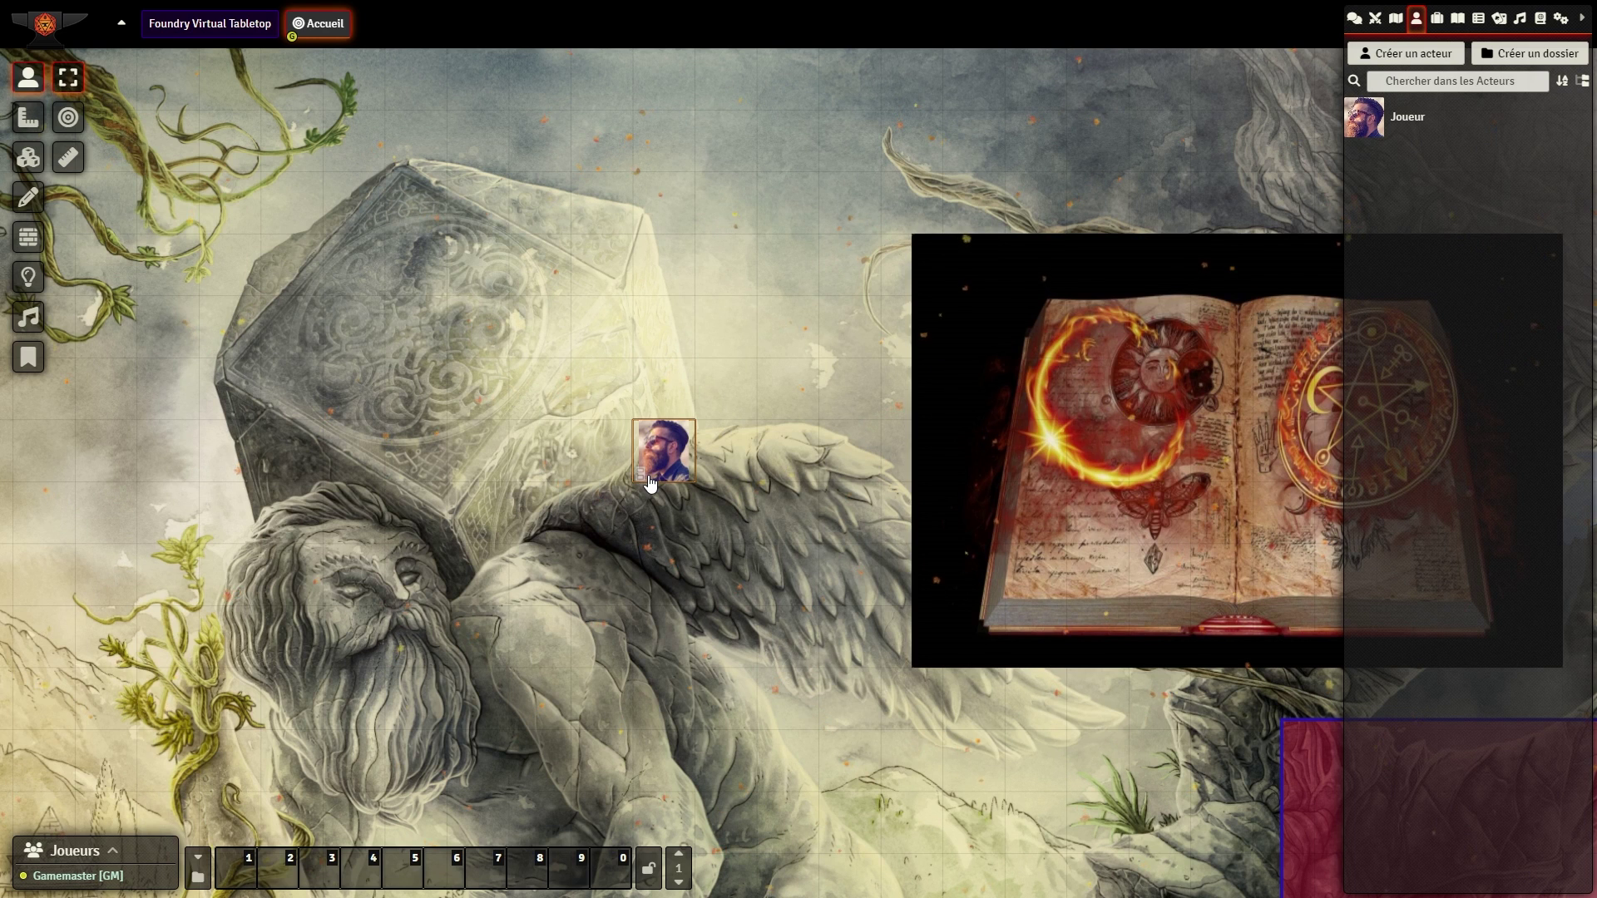
{"action": "key", "text": "Up"}
{"action": "key", "text": "Up"}
{"action": "key", "text": "Up"}
{"action": "key", "text": "Down"}
{"action": "key", "text": "Down"}
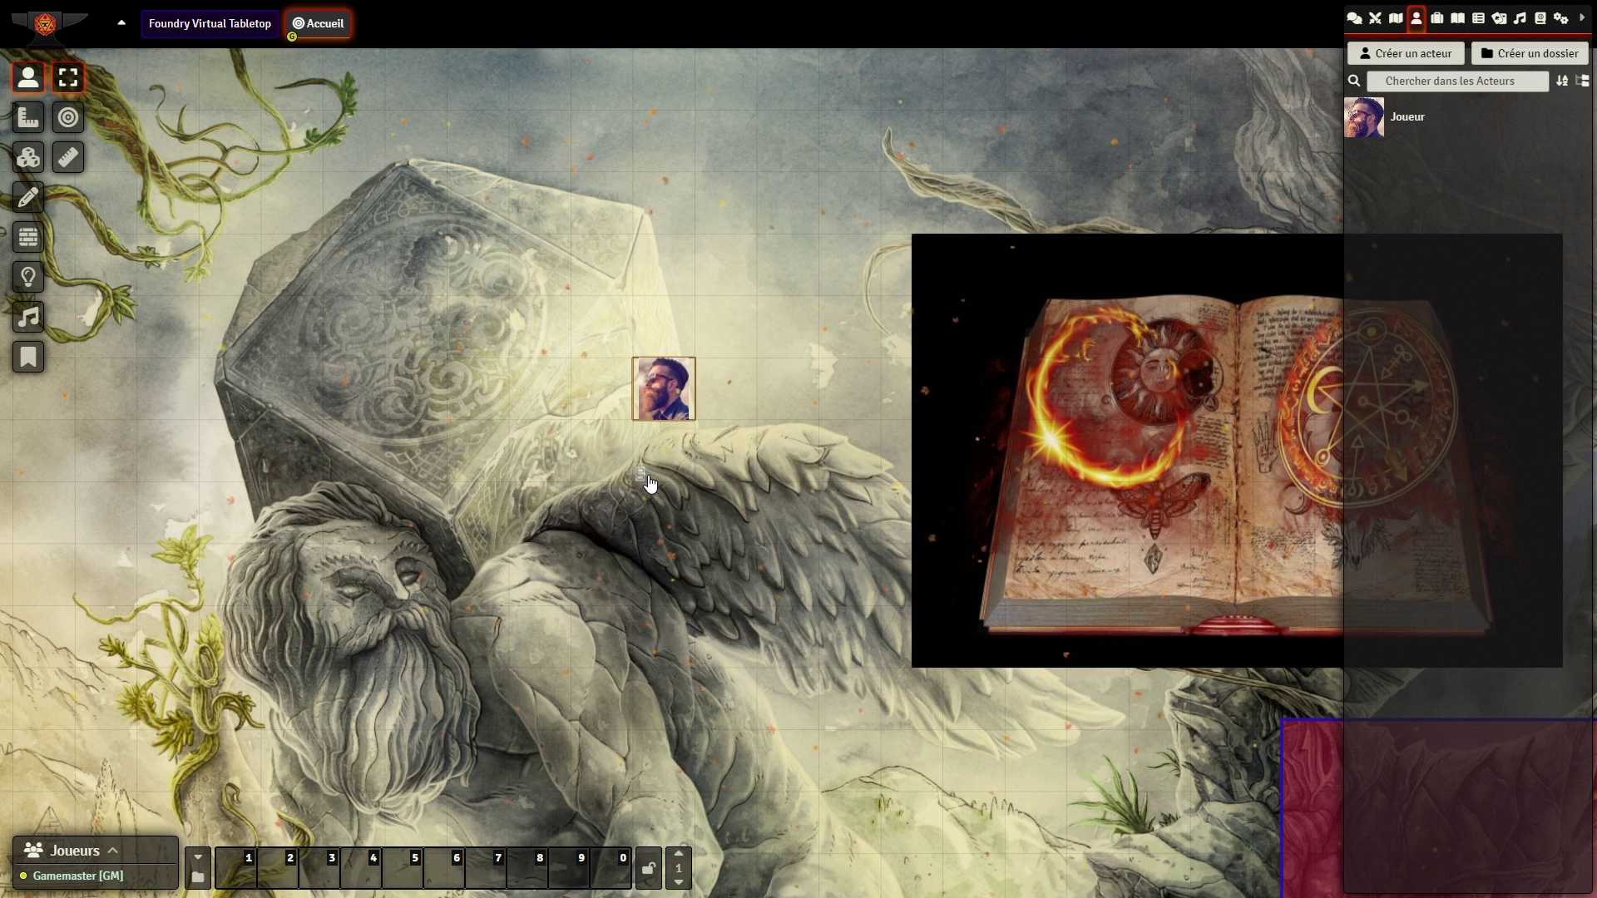
{"action": "key", "text": "Left"}
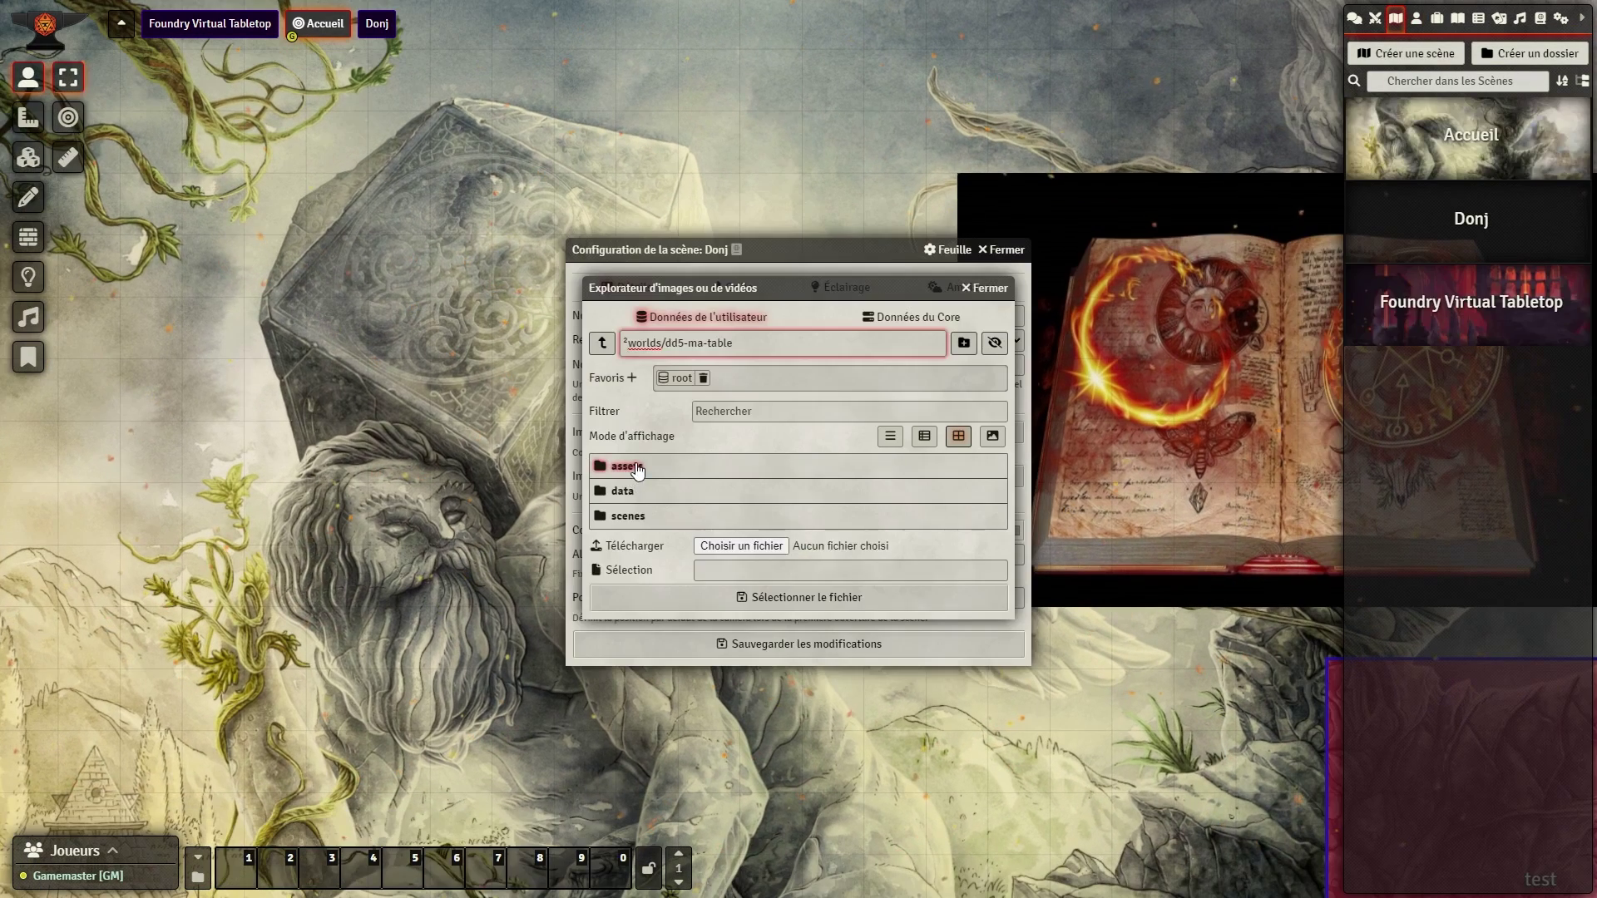
Step: Set the two-room map from the world's assets as the Donj scene's background image
{"action": "left_click", "coordinate": [638, 471]}
{"action": "left_click", "coordinate": [635, 517]}
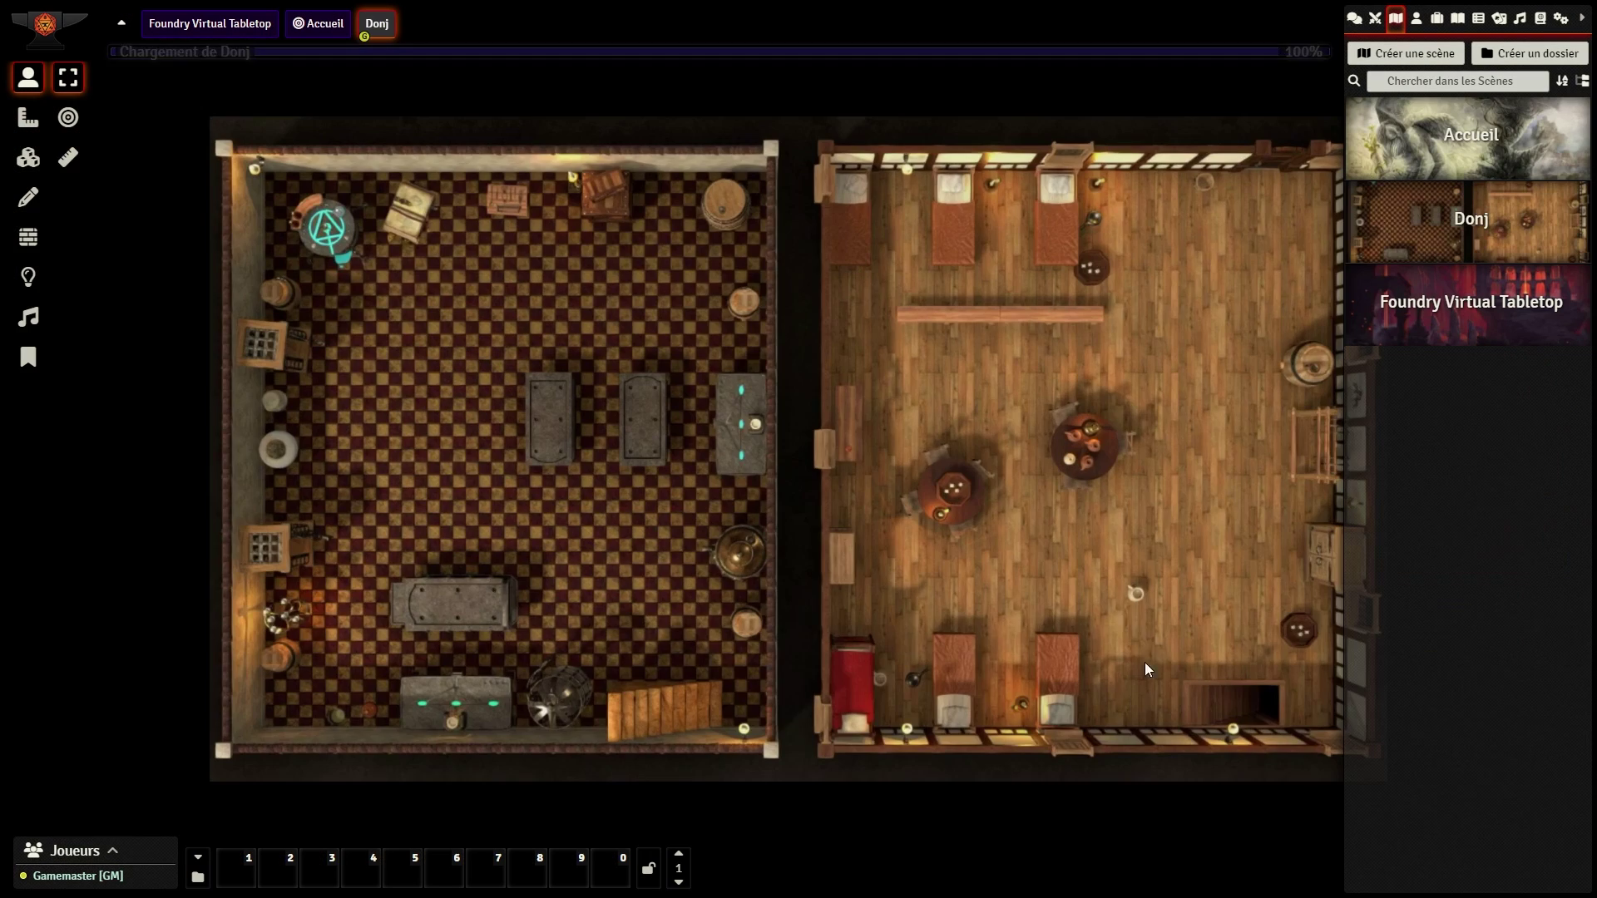
Step: Place the Joueur token in the upper right area of the wooden-floored room on the Donj map
{"action": "scroll", "coordinate": [1144, 662], "scroll_direction": "down", "scroll_amount": 1}
{"action": "left_click_drag", "start_coordinate": [1119, 605], "coordinate": [1004, 595]}
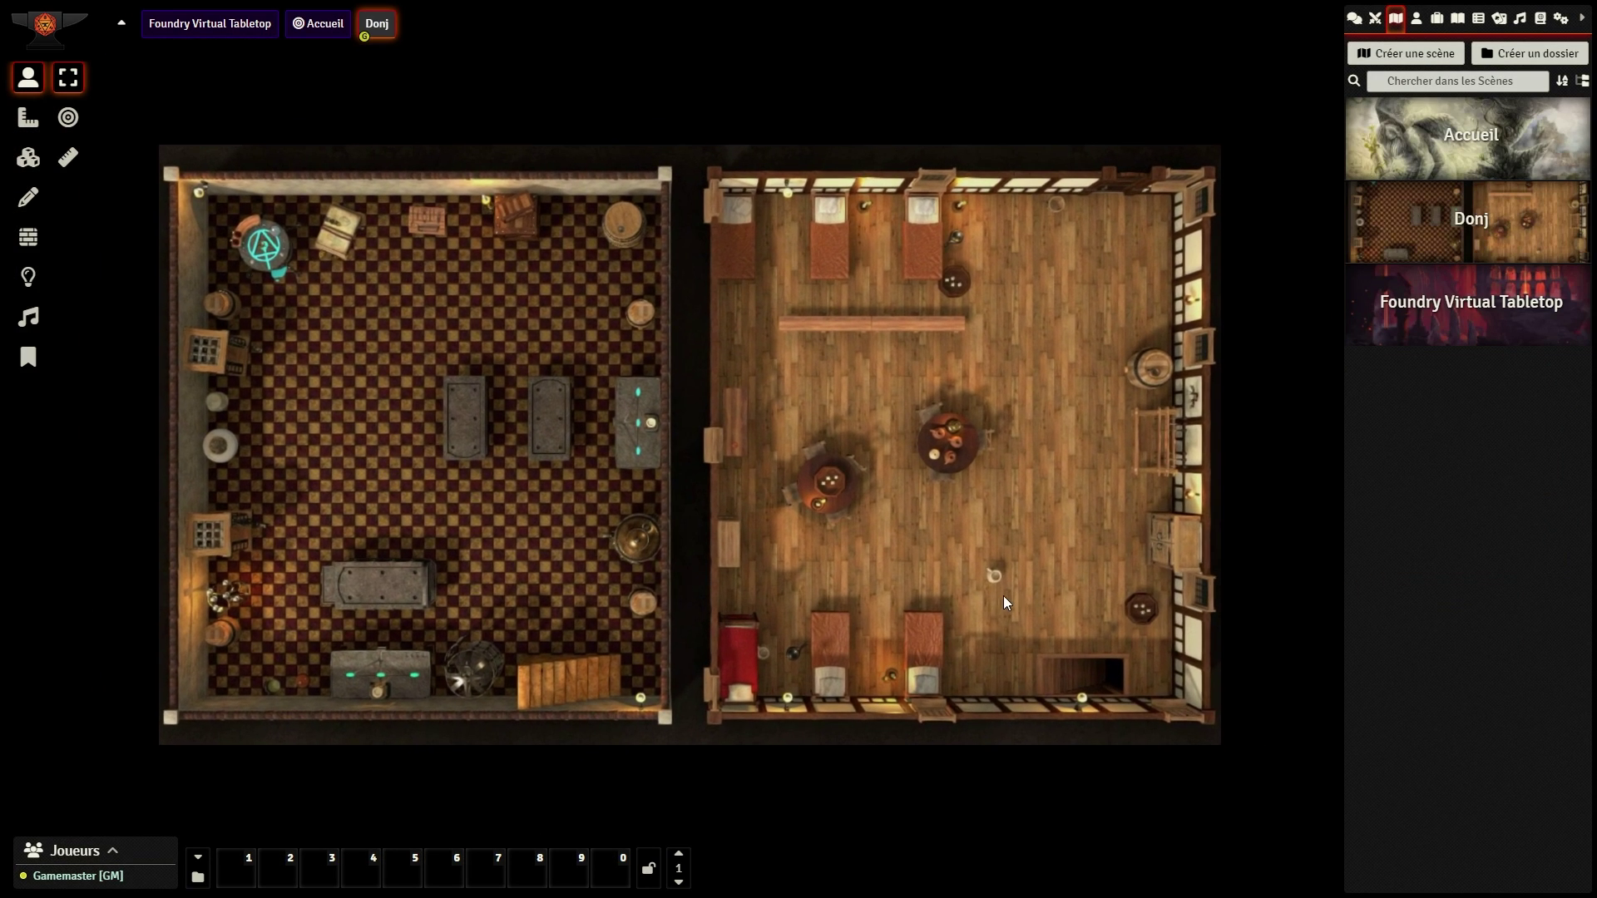
{"action": "scroll", "coordinate": [1032, 584], "scroll_direction": "up", "scroll_amount": 1}
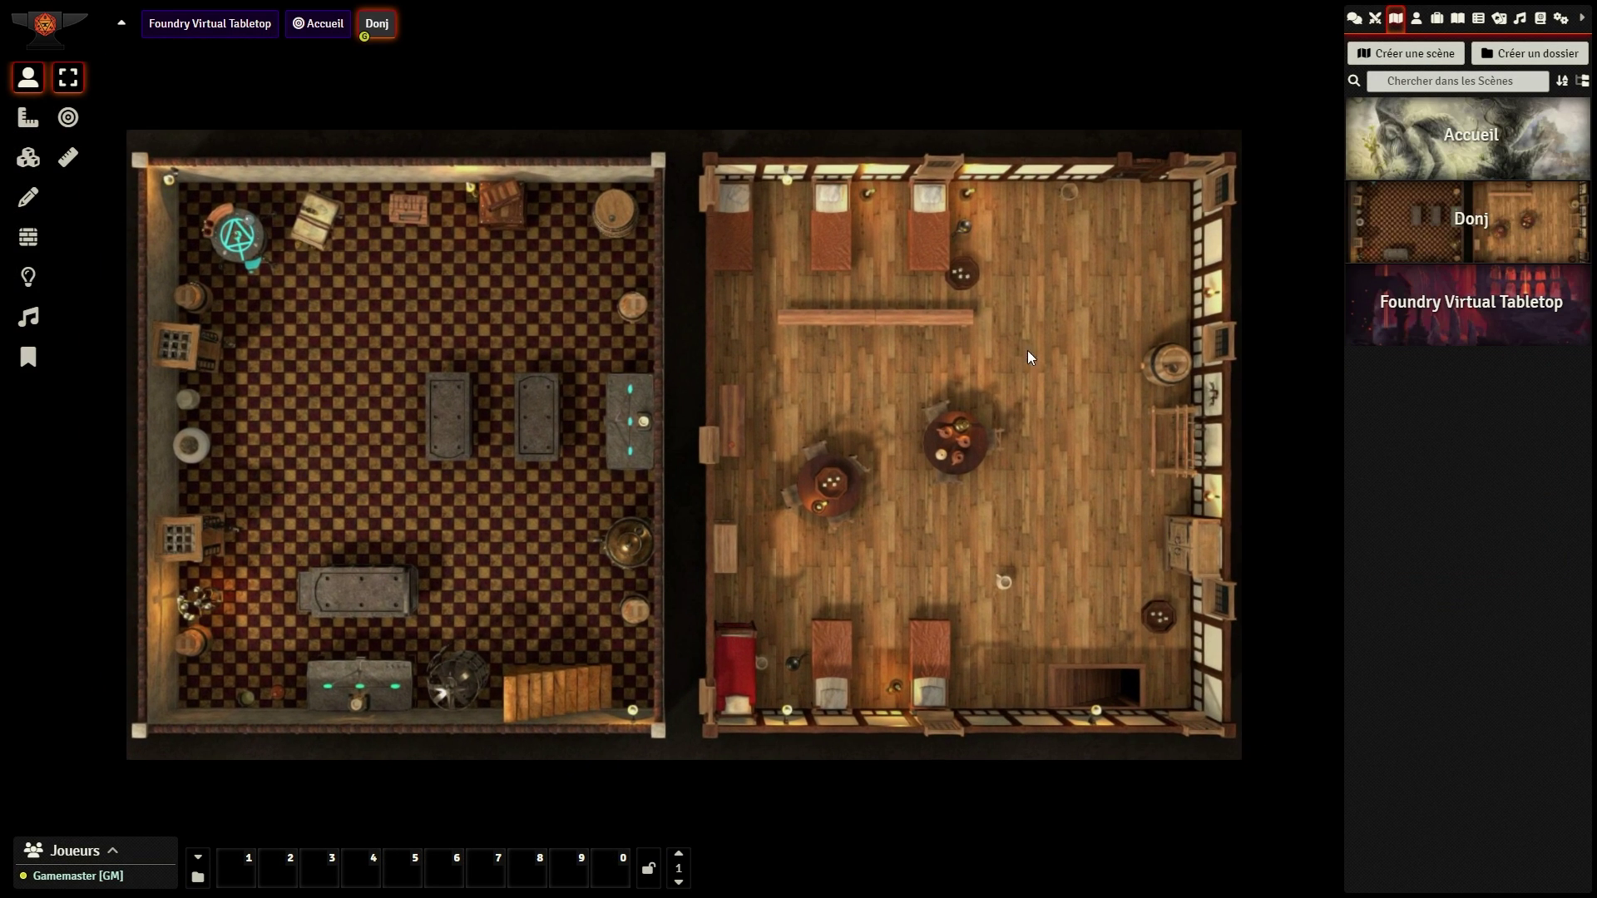
{"action": "scroll", "coordinate": [974, 410], "scroll_direction": "up", "scroll_amount": 1}
{"action": "left_click_drag", "start_coordinate": [975, 411], "coordinate": [931, 417]}
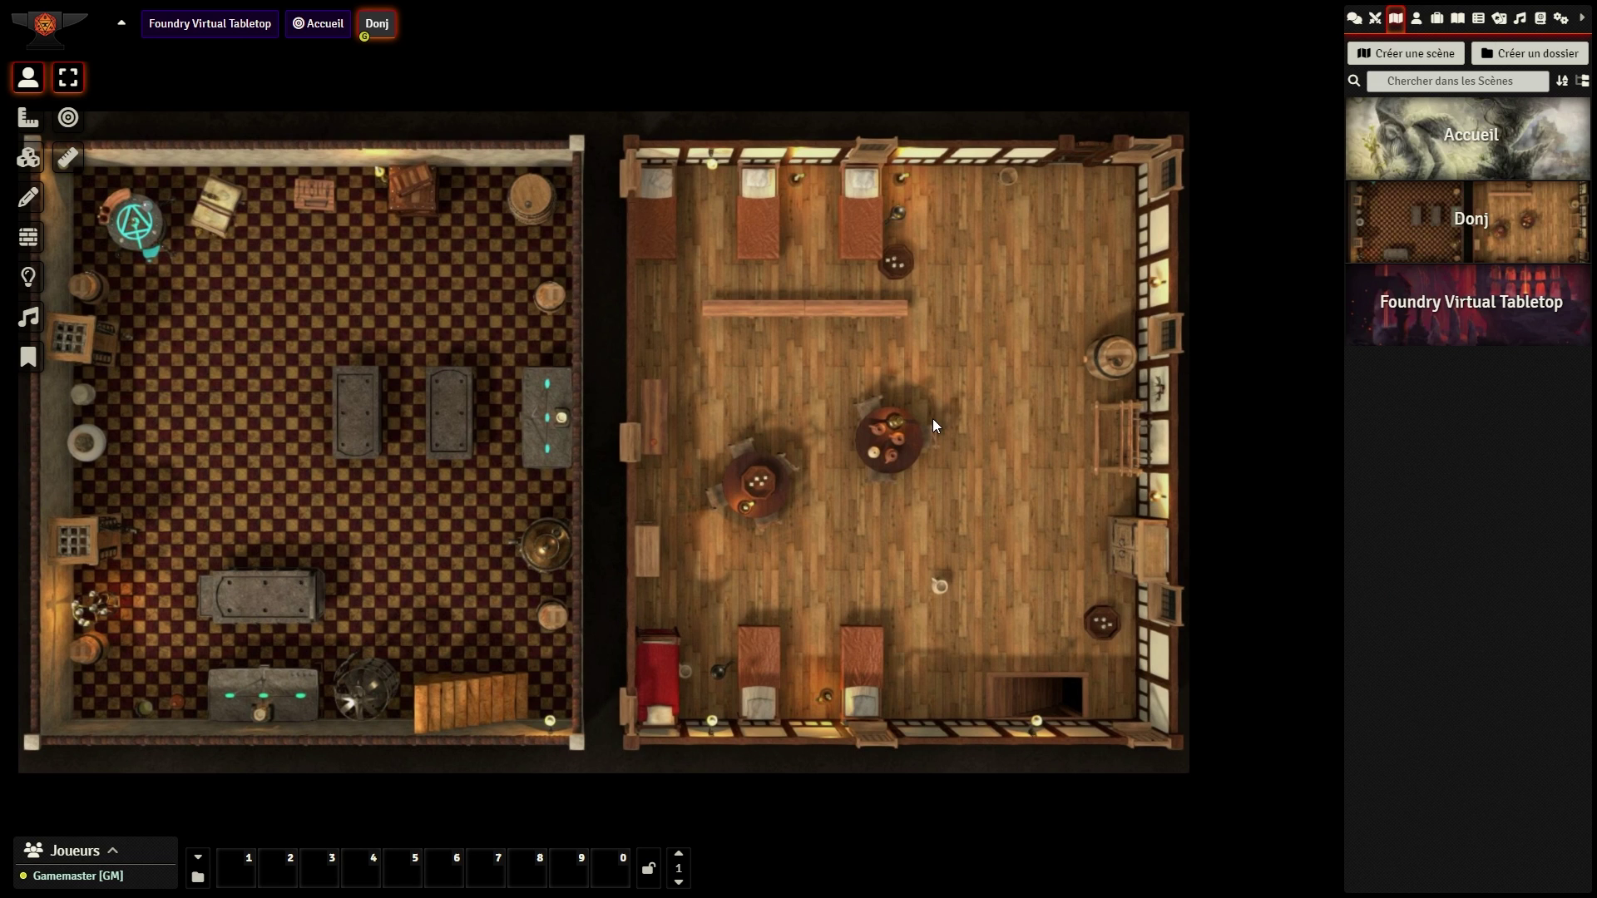
{"action": "left_click", "coordinate": [1418, 20]}
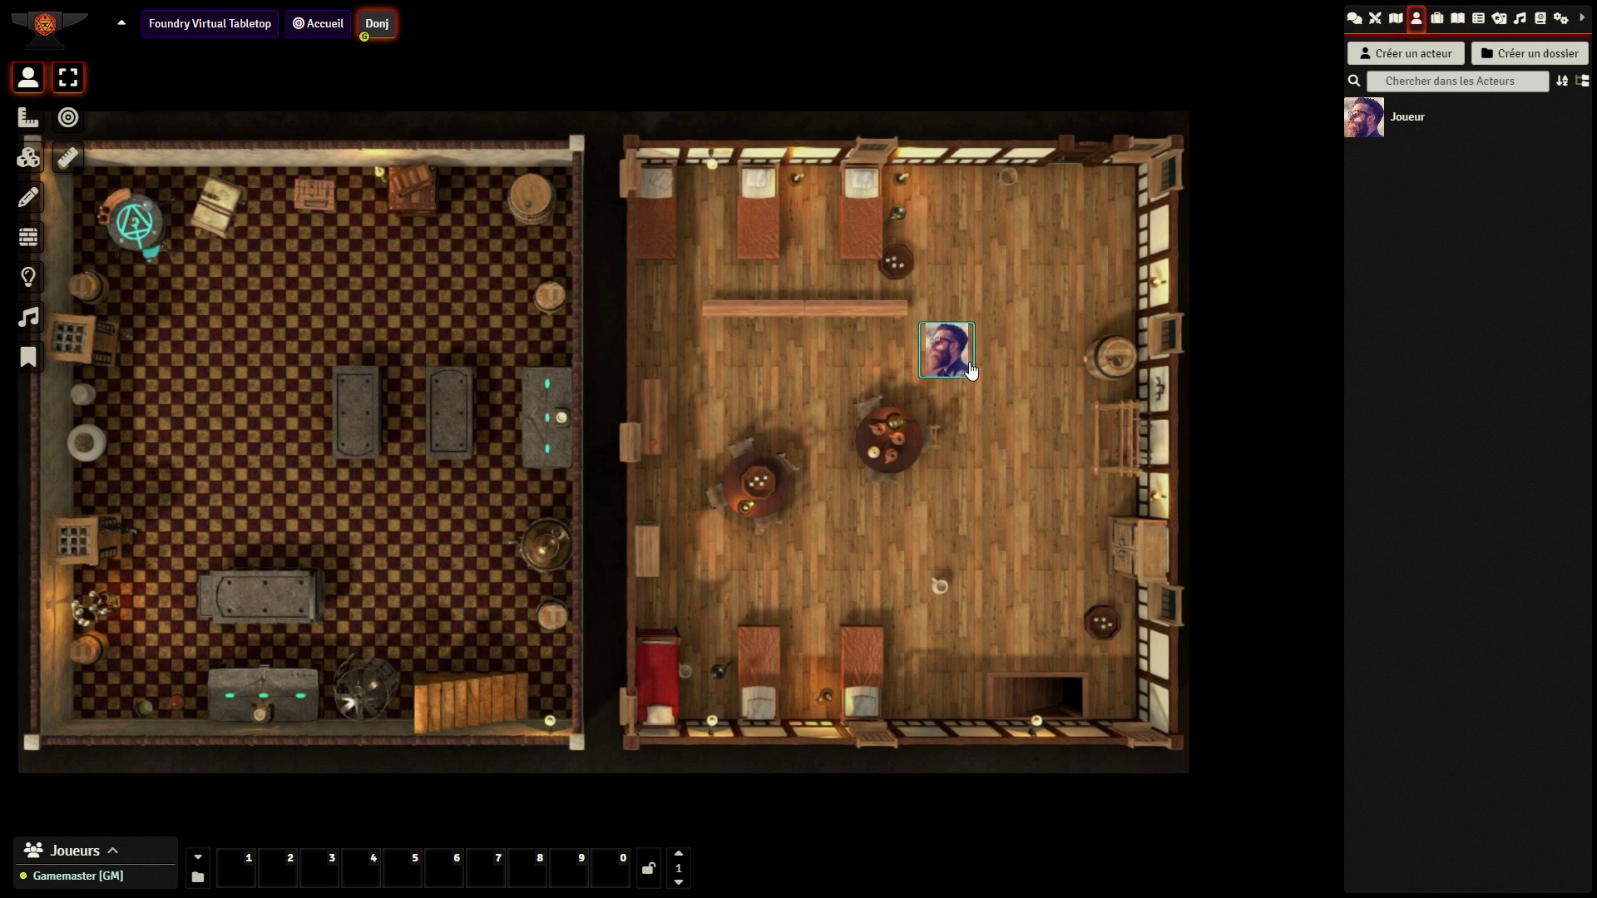
{"action": "left_click_drag", "start_coordinate": [970, 370], "coordinate": [1081, 304]}
Step: Set the Joueur token's vision distance to 50 ft and move the token towards the middle of the room
{"action": "right_click", "coordinate": [1054, 297]}
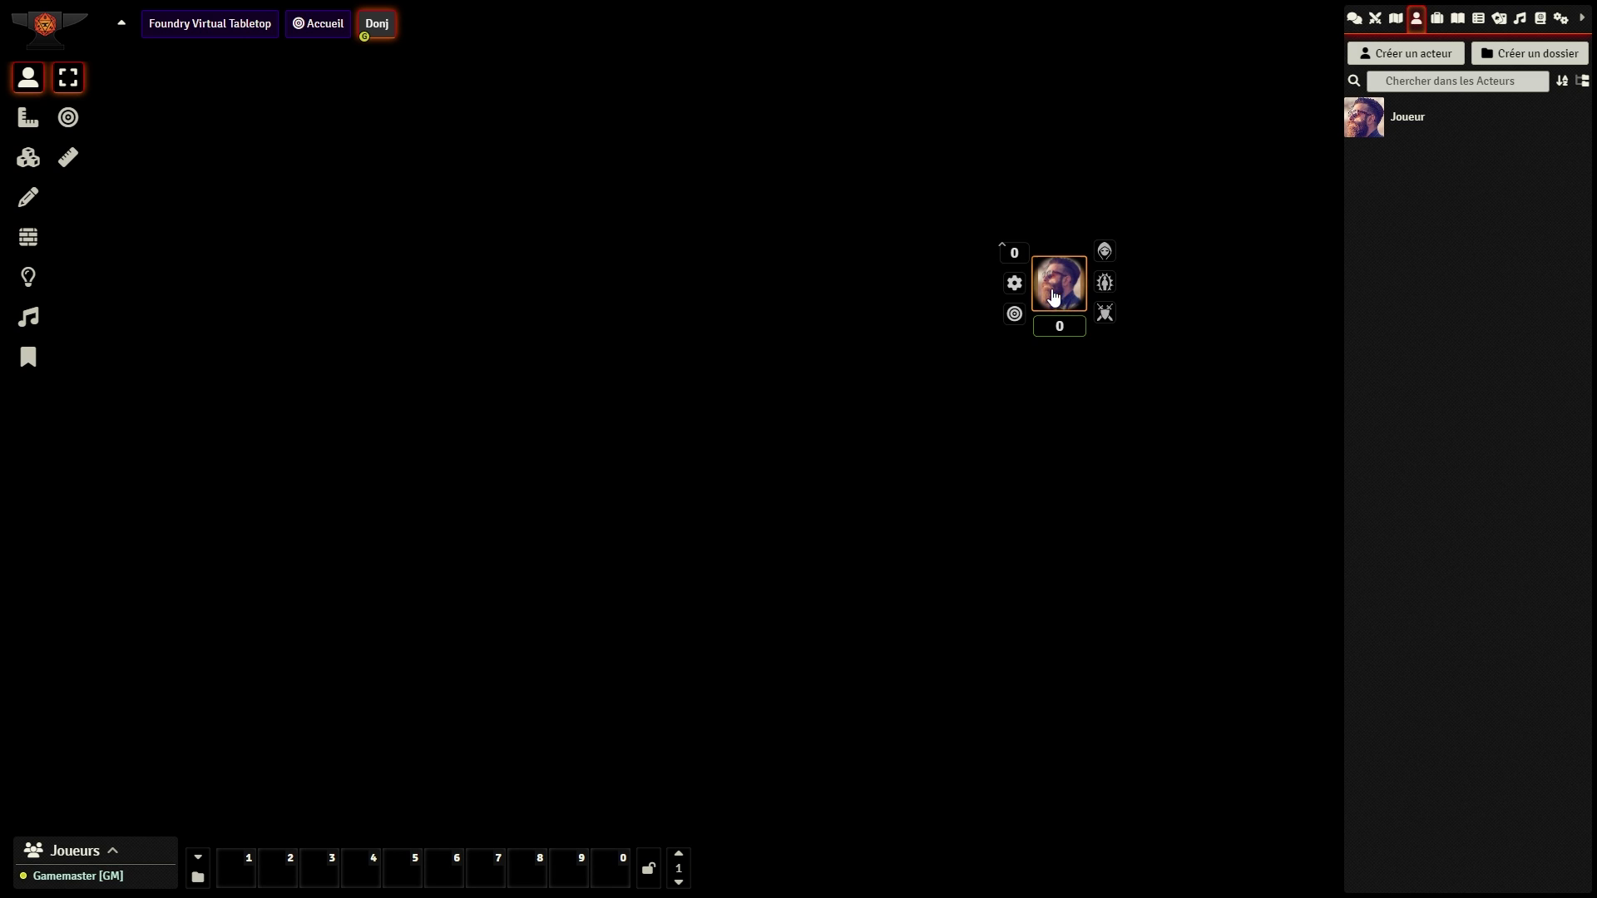
{"action": "left_click", "coordinate": [1016, 286]}
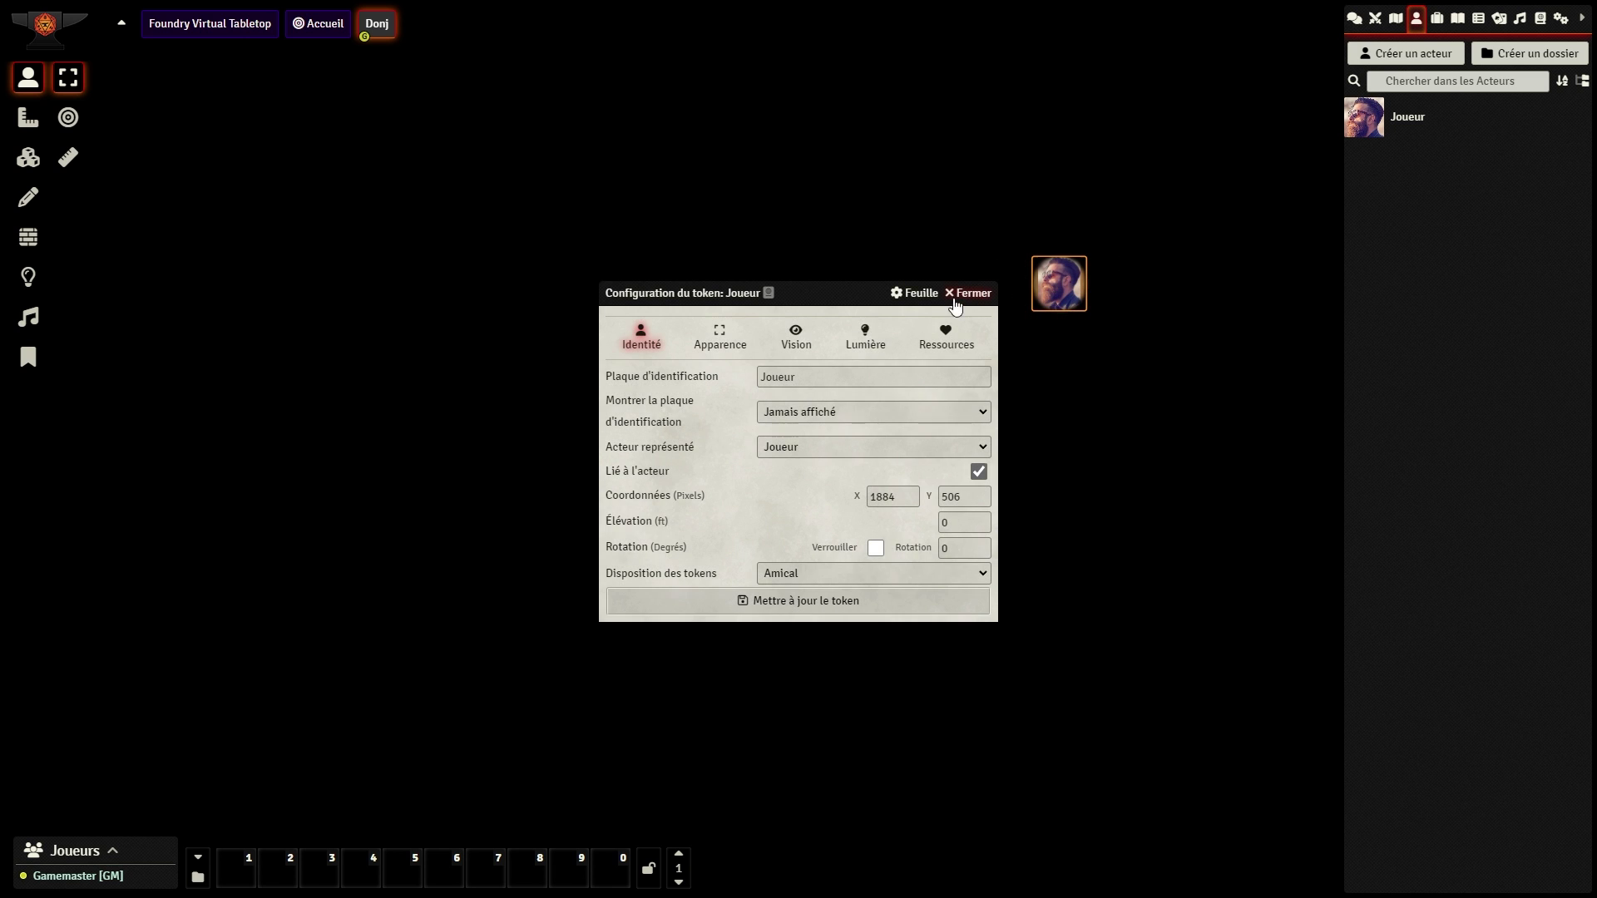
{"action": "left_click", "coordinate": [797, 348]}
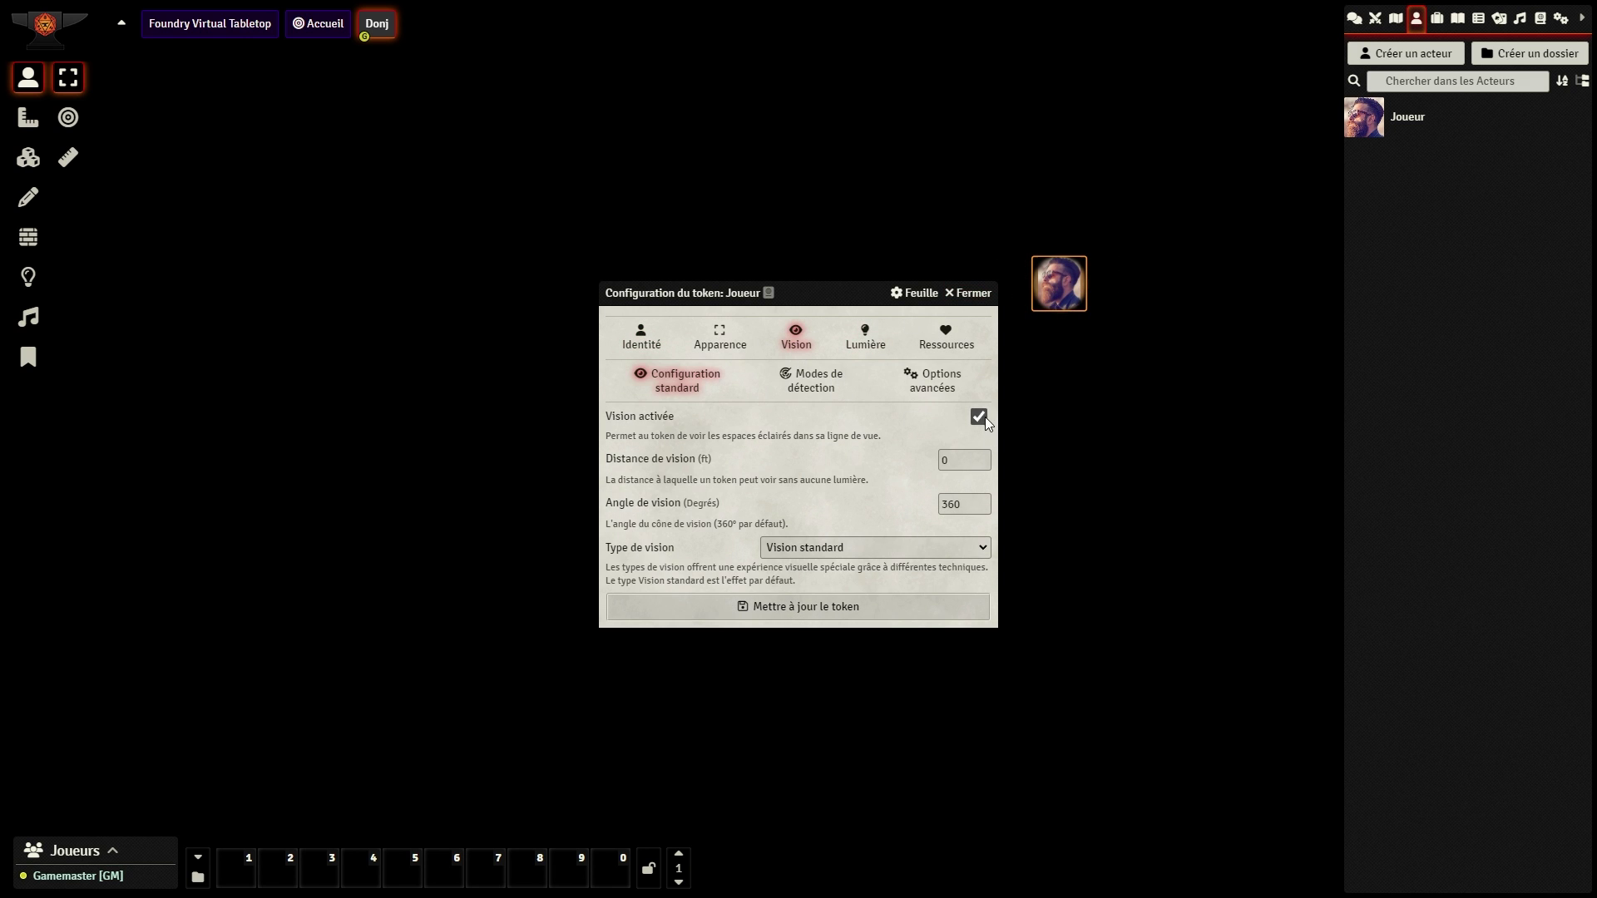
{"action": "key", "text": "BackSpace"}
{"action": "type", "text": "50"}
{"action": "left_click", "coordinate": [830, 600]}
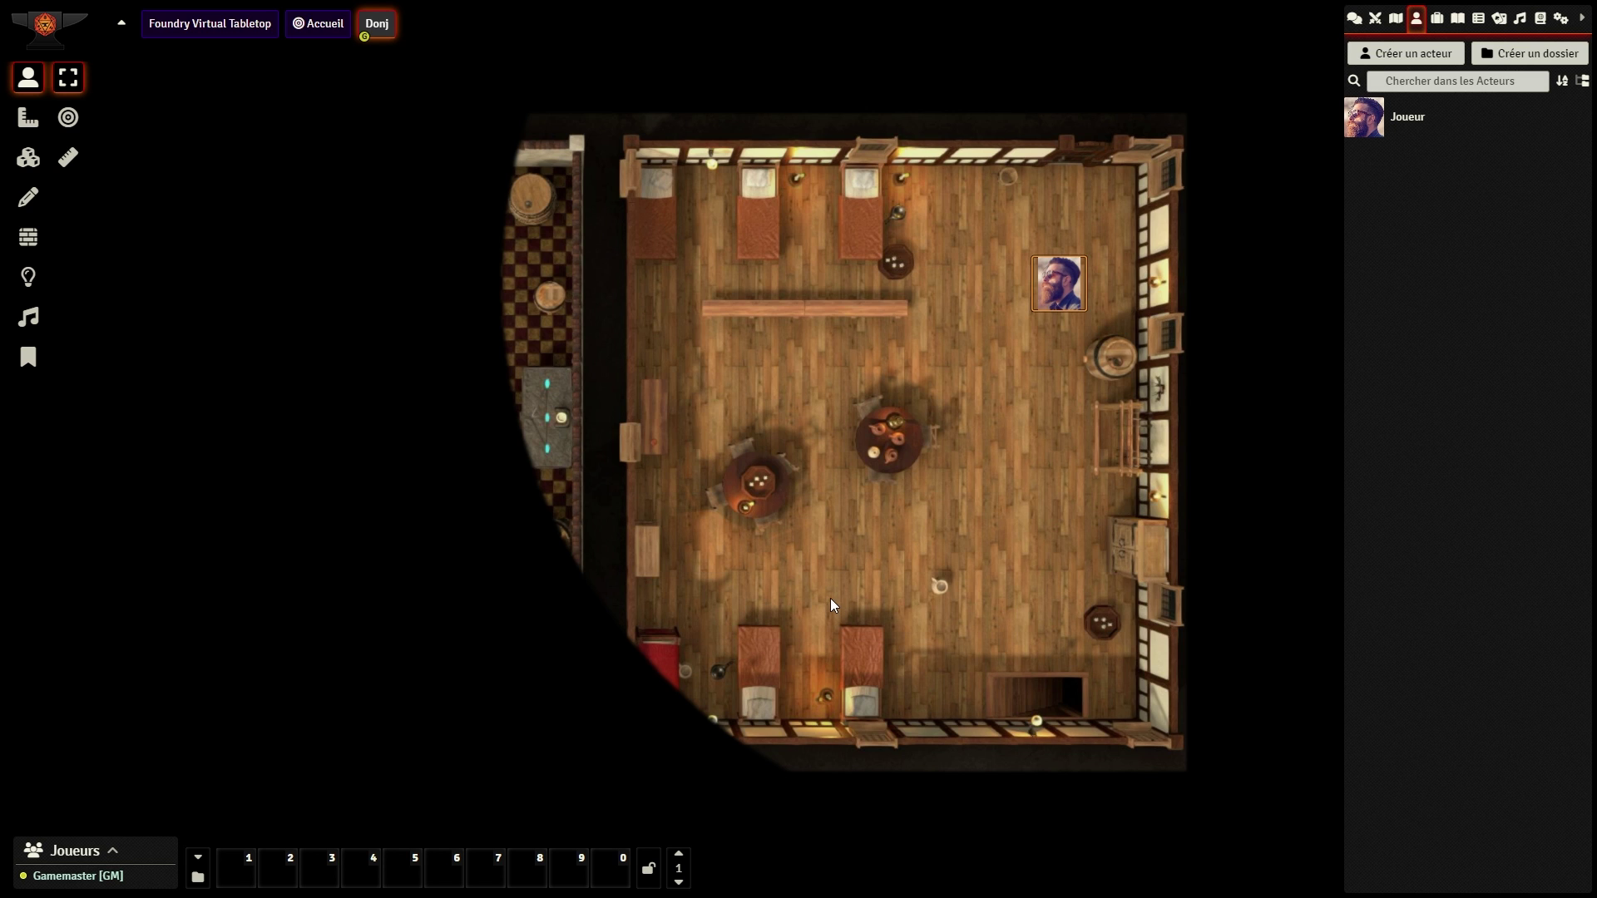
{"action": "left_click_drag", "start_coordinate": [1053, 295], "coordinate": [892, 402]}
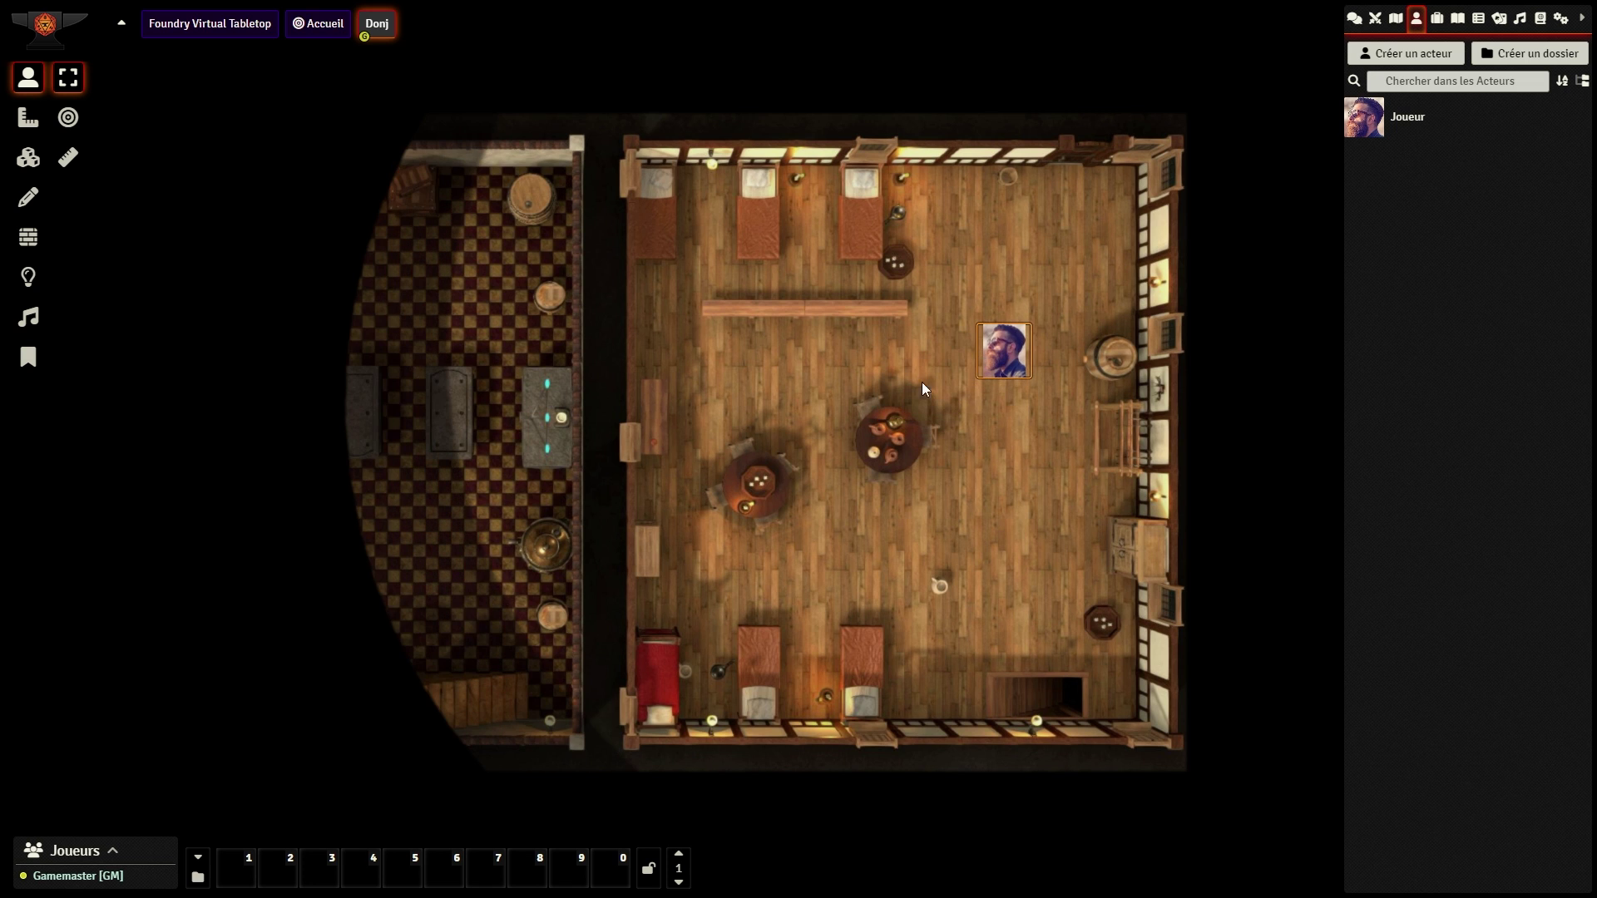
Step: Enclose the wooden-floored room with basic walls and a door at the entrance in its upper wall
{"action": "left_click", "coordinate": [28, 237]}
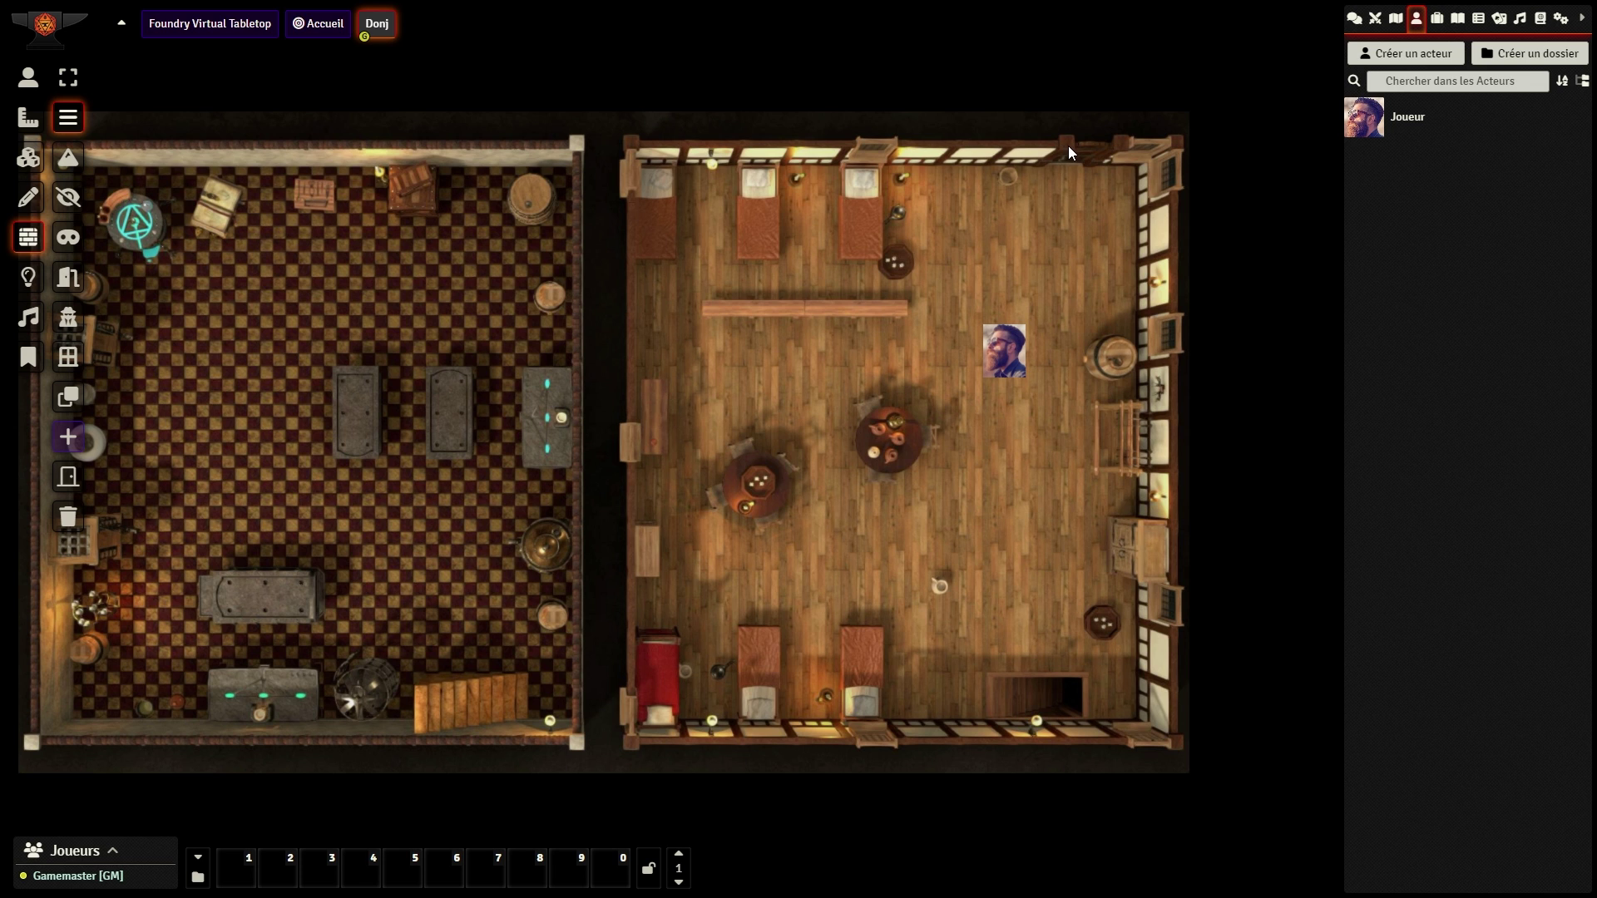
{"action": "mouse_move", "coordinate": [1068, 147]}
{"action": "left_mouse_down"}
{"action": "mouse_move", "coordinate": [800, 173]}
{"action": "mouse_move", "coordinate": [631, 142]}
{"action": "mouse_move", "coordinate": [642, 578]}
{"action": "mouse_move", "coordinate": [628, 741]}
{"action": "mouse_move", "coordinate": [1174, 742]}
{"action": "left_mouse_up"}
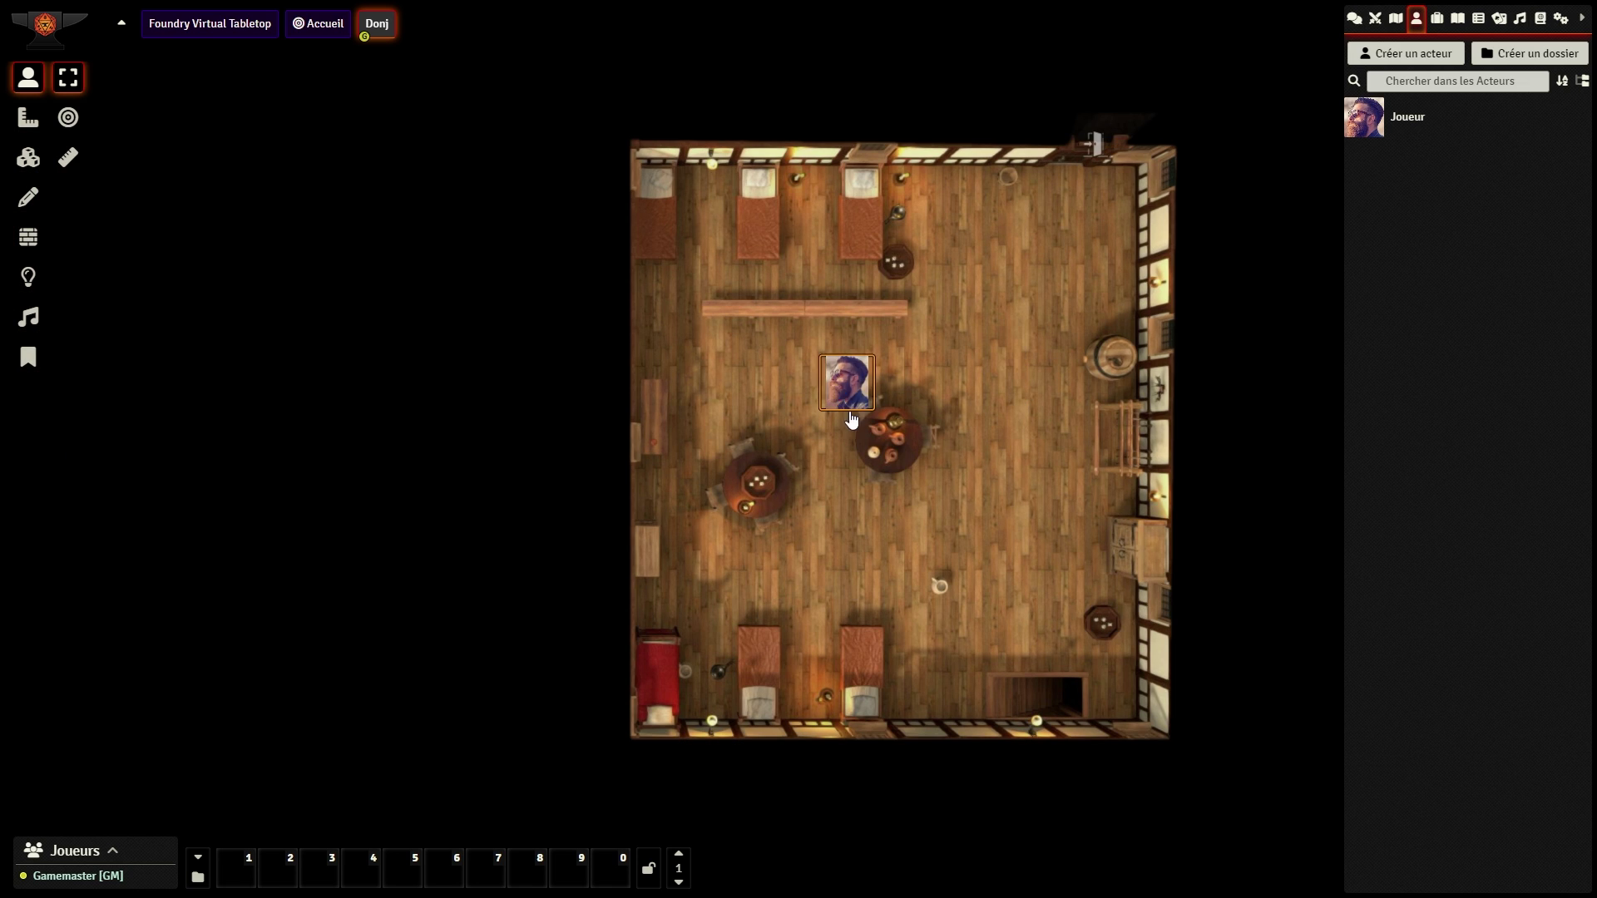
Step: Move the token around the room and up to the upper door, then back, to test vision with the door open
{"action": "mouse_move", "coordinate": [855, 404]}
{"action": "left_mouse_down"}
{"action": "mouse_move", "coordinate": [1012, 496]}
{"action": "mouse_move", "coordinate": [994, 409]}
{"action": "mouse_move", "coordinate": [1016, 327]}
{"action": "mouse_move", "coordinate": [841, 332]}
{"action": "left_mouse_up"}
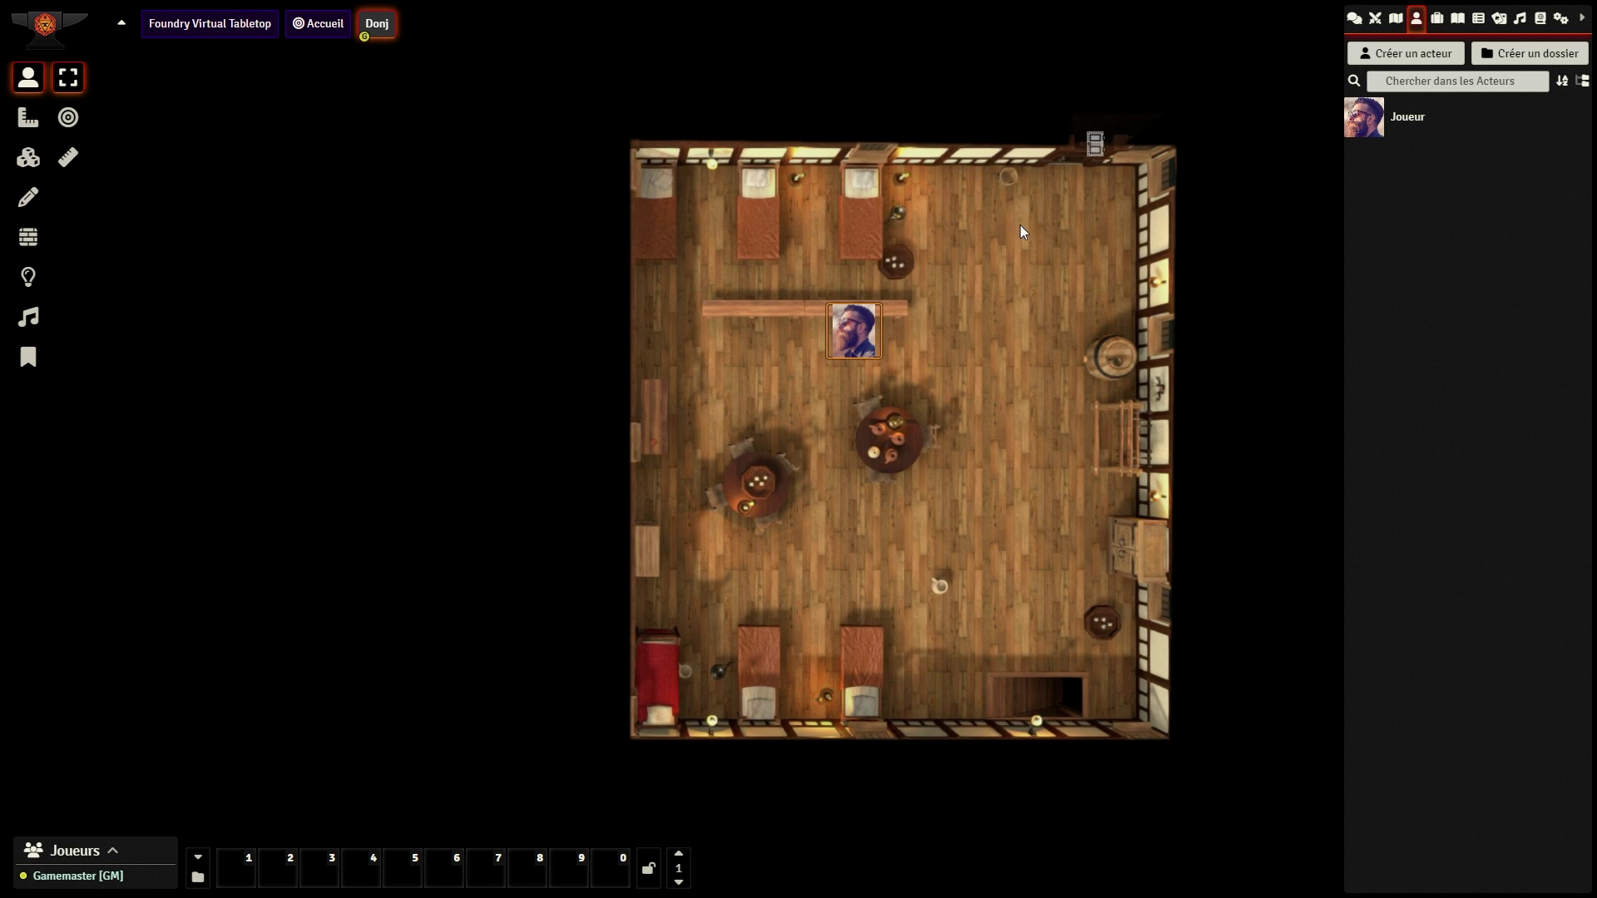
{"action": "left_click_drag", "start_coordinate": [878, 353], "coordinate": [1070, 185]}
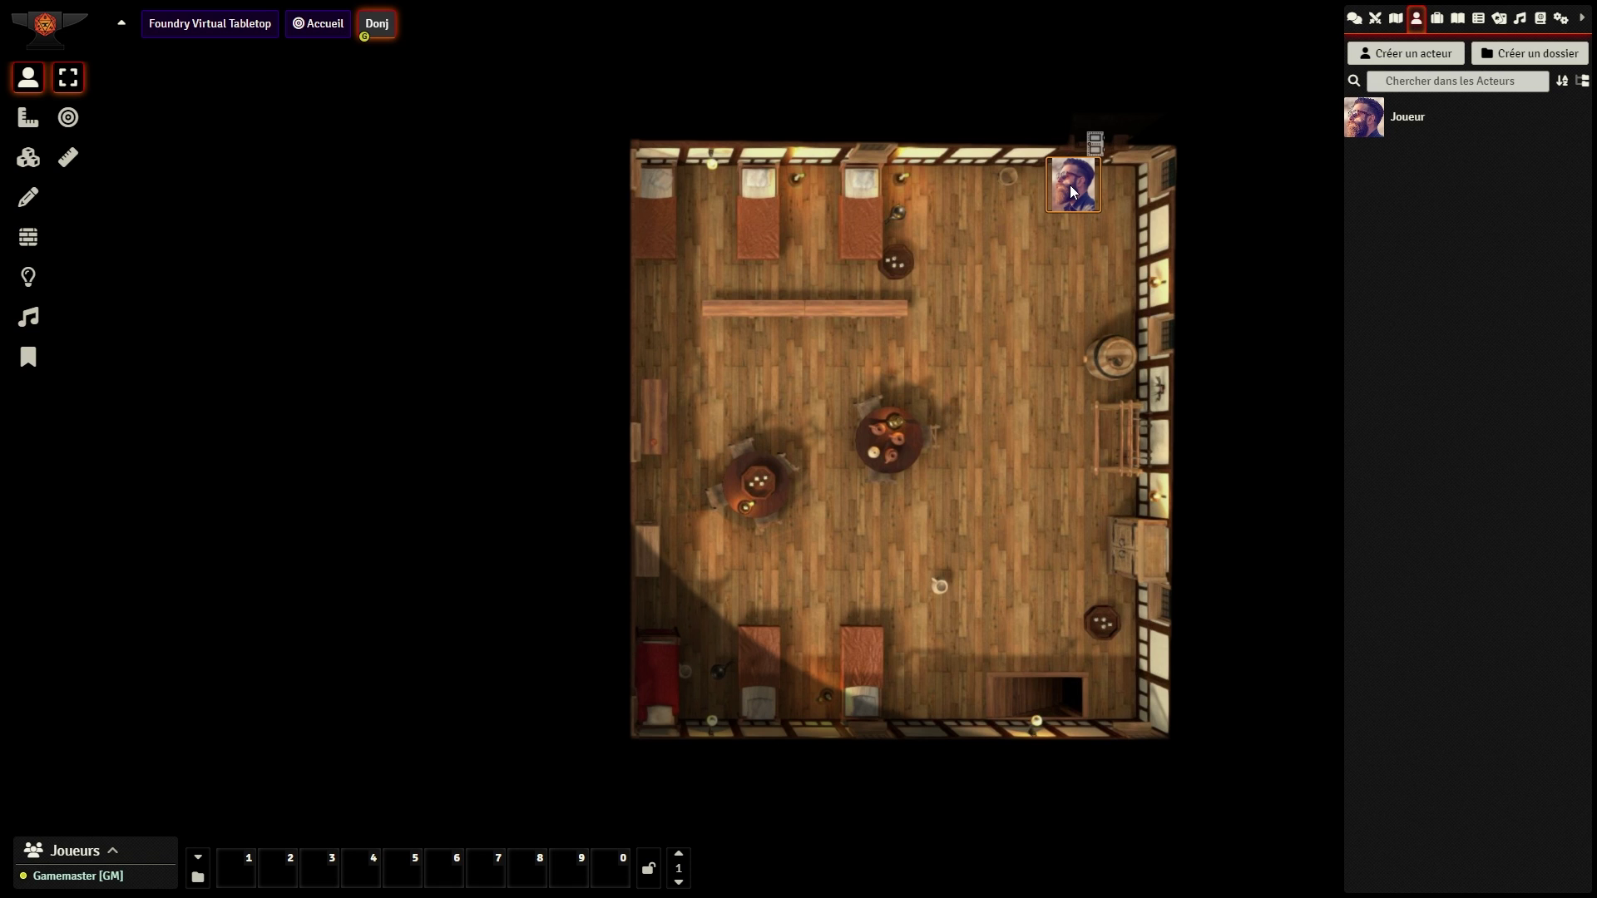
{"action": "left_click_drag", "start_coordinate": [1070, 184], "coordinate": [1104, 154]}
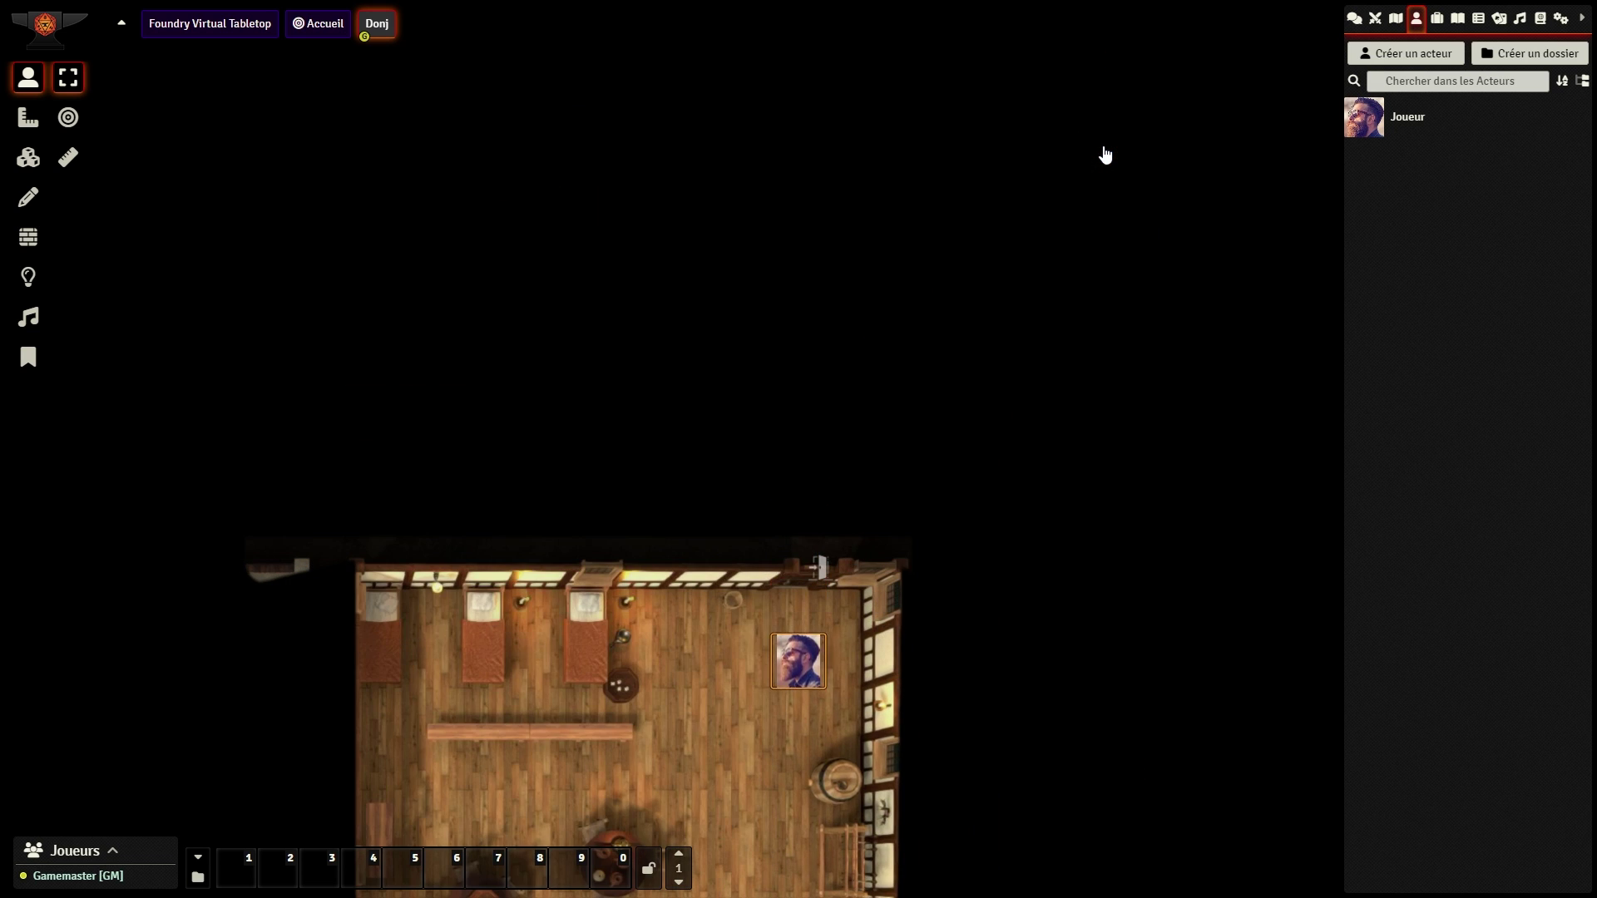
{"action": "key", "text": "Left"}
{"action": "key", "text": "Left"}
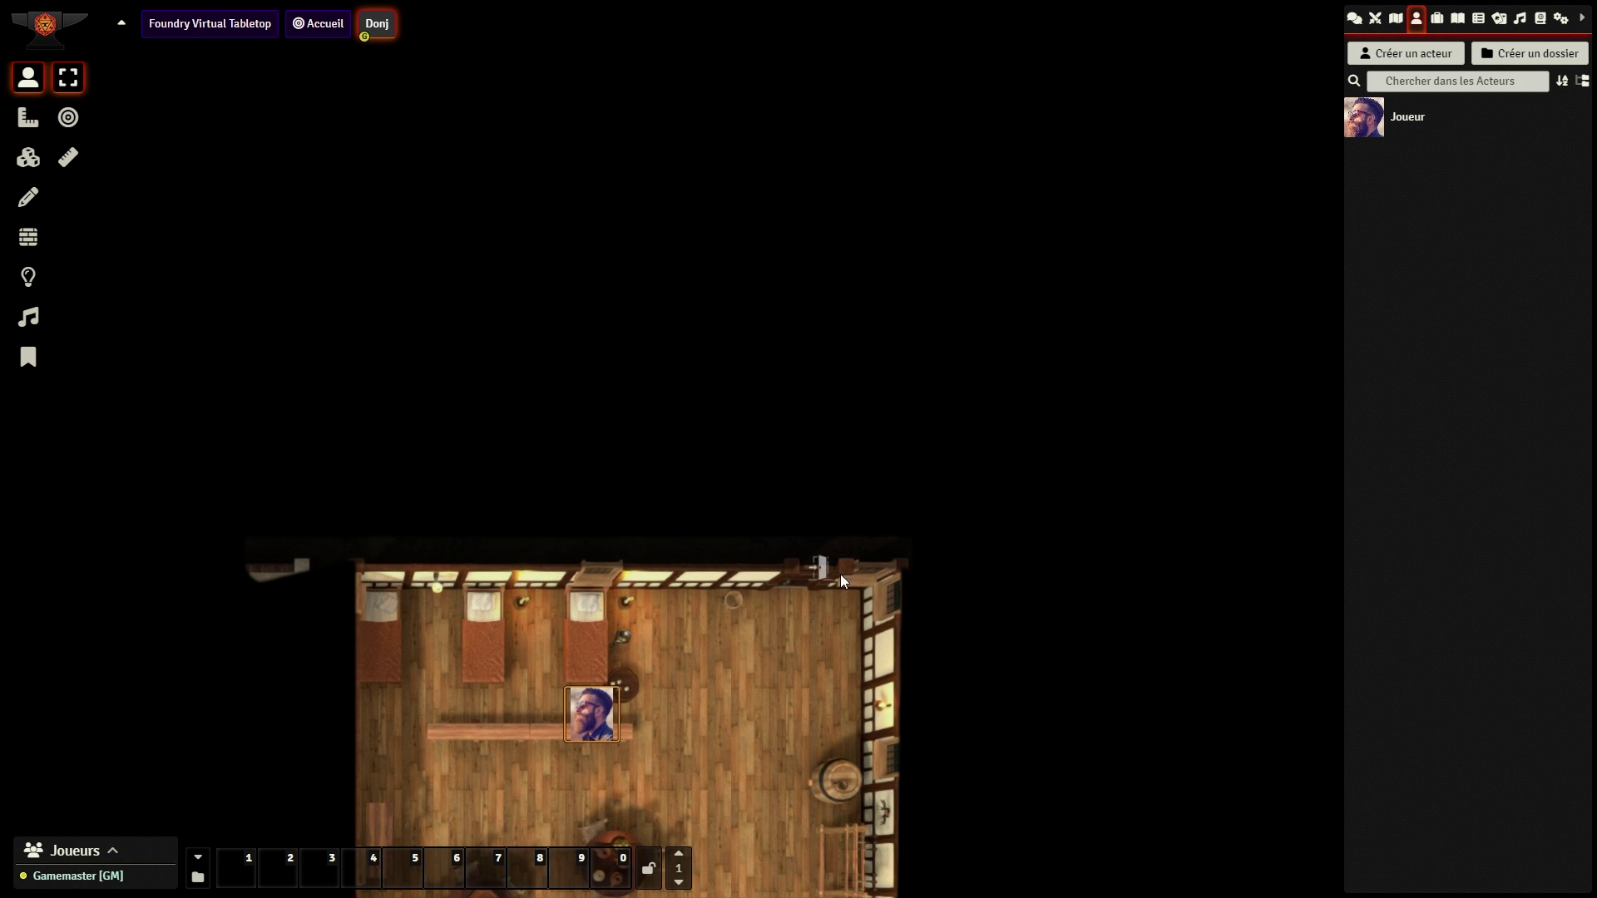
Step: Close the door in the upper wall of the wooden-floored room
{"action": "left_click", "coordinate": [815, 572]}
{"action": "scroll", "coordinate": [178, 276], "scroll_direction": "down", "scroll_amount": 1}
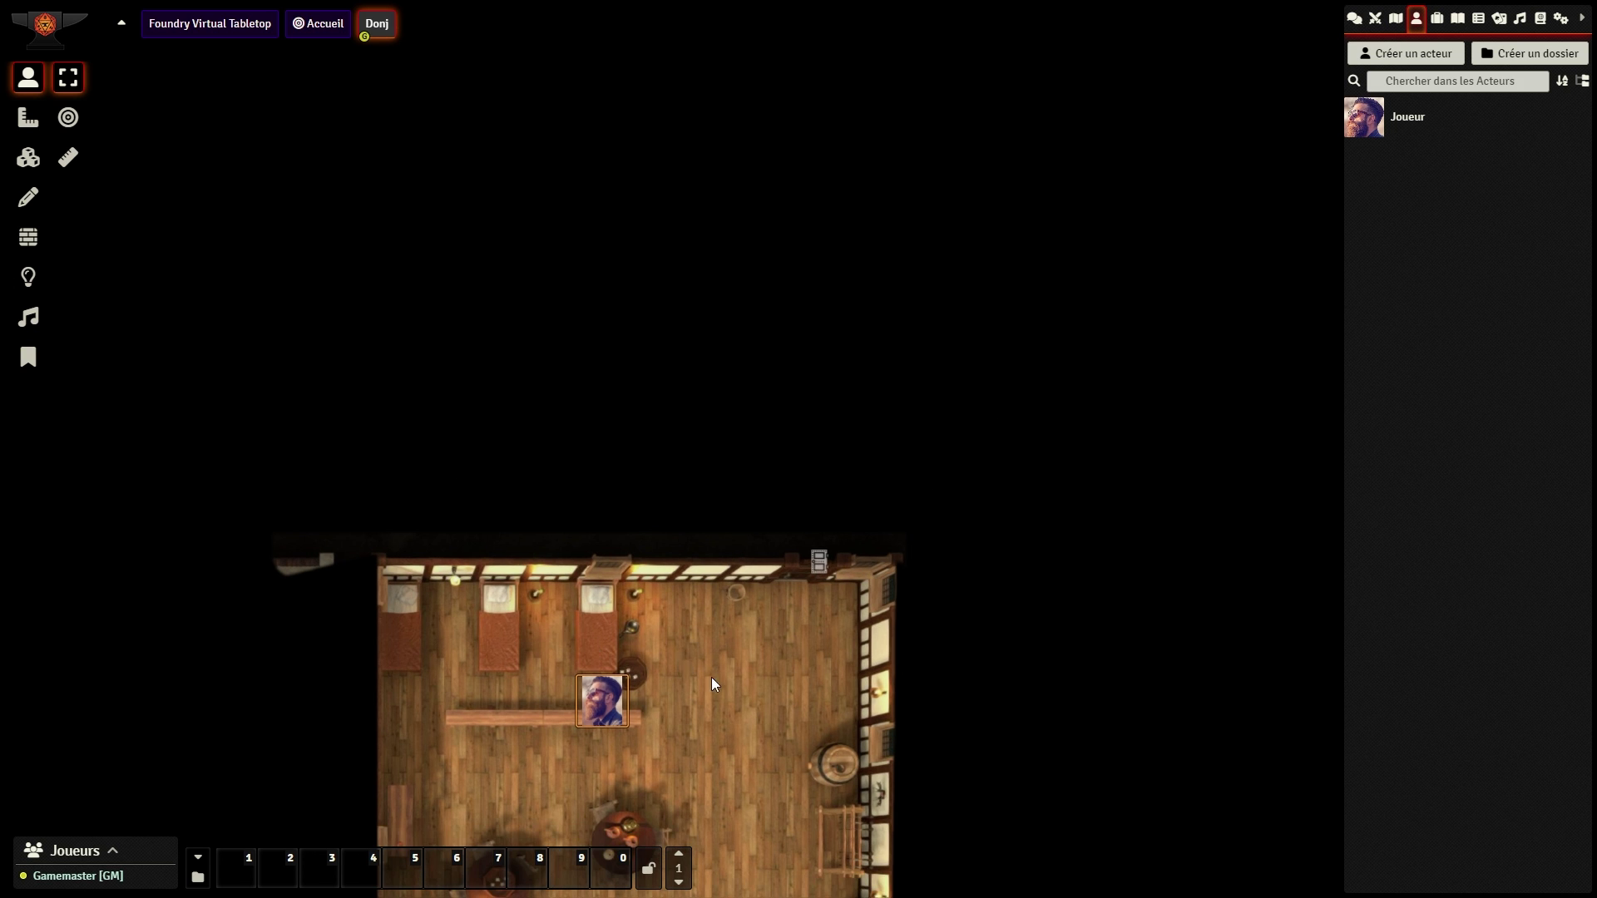
{"action": "left_click_drag", "start_coordinate": [716, 674], "coordinate": [817, 281]}
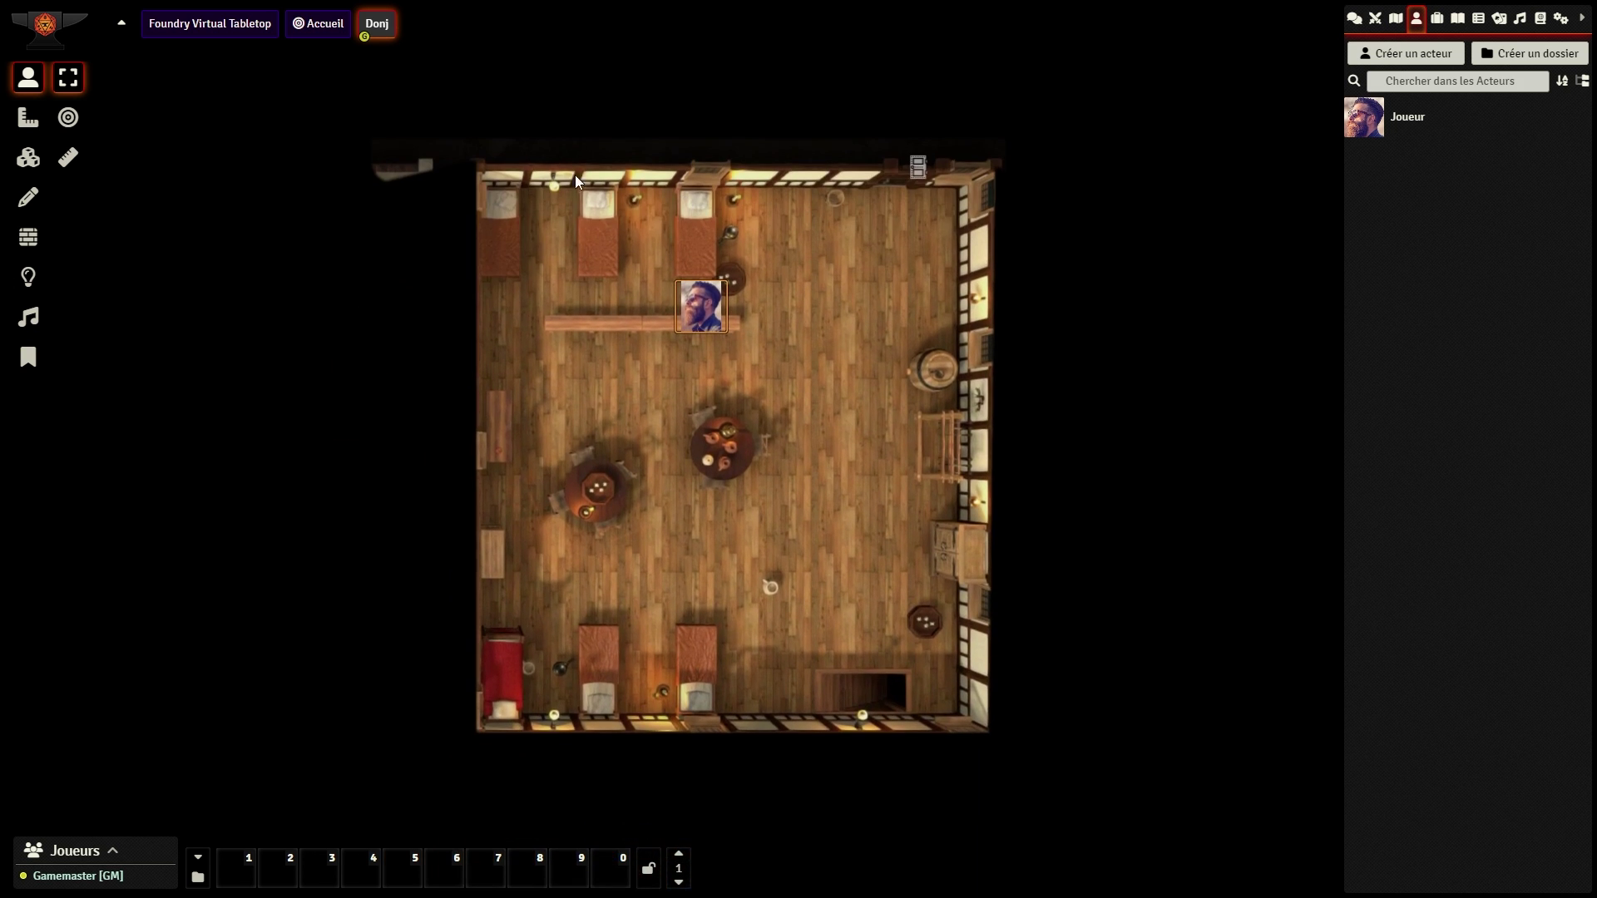
Step: Draw an invisible wall vertically across the room between its upper and lower walls, to the right of the token
{"action": "left_click", "coordinate": [29, 238]}
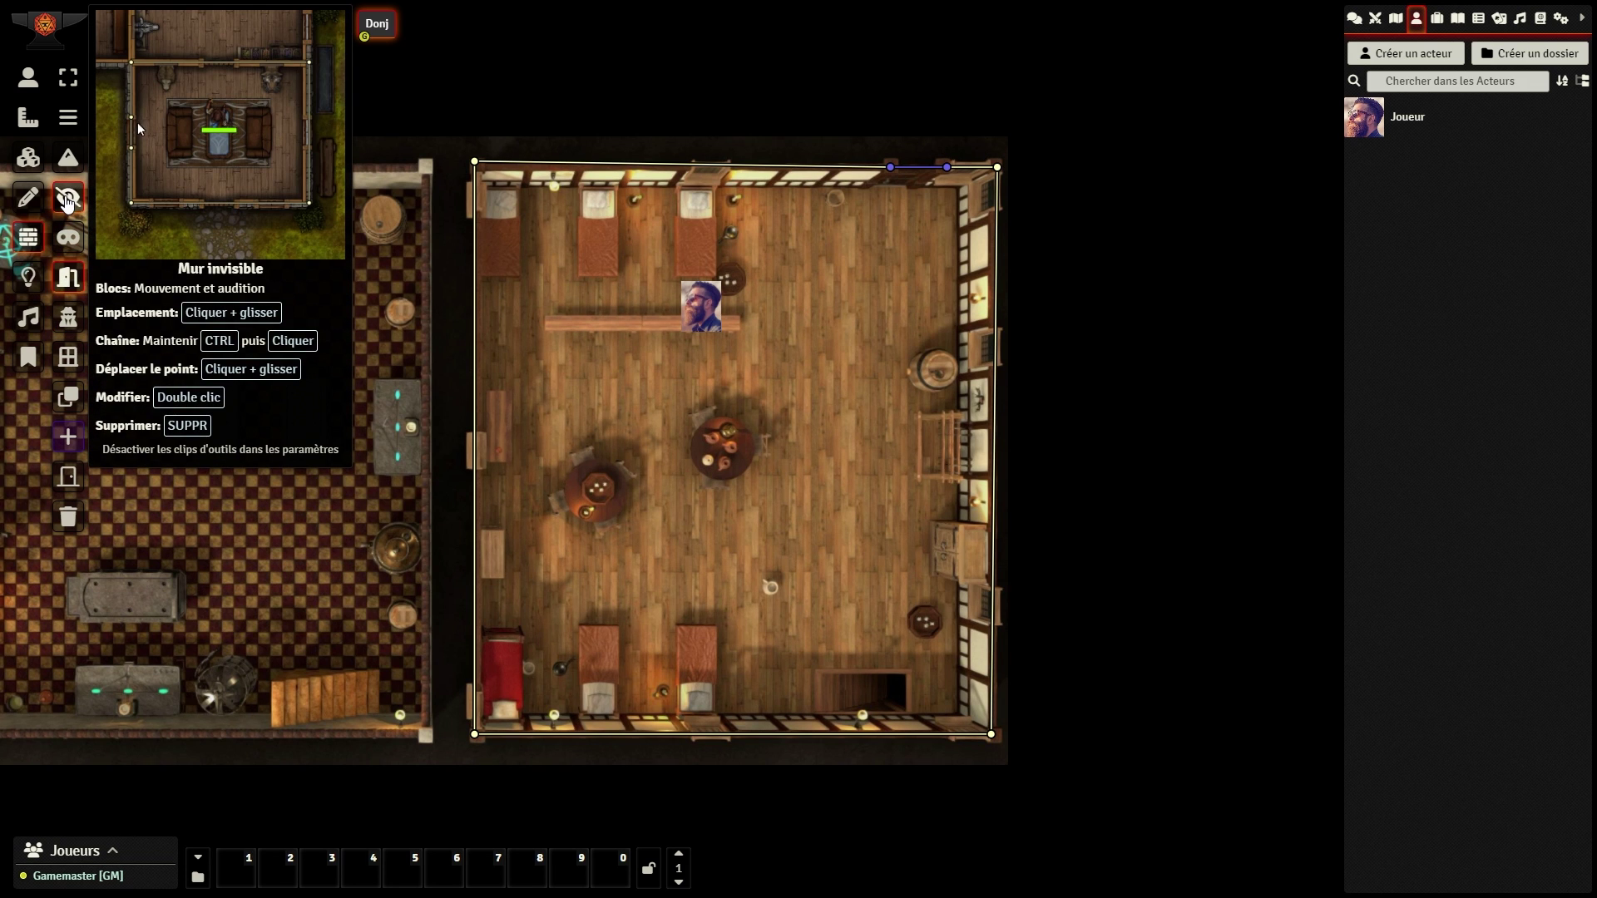
{"action": "left_click", "coordinate": [67, 200]}
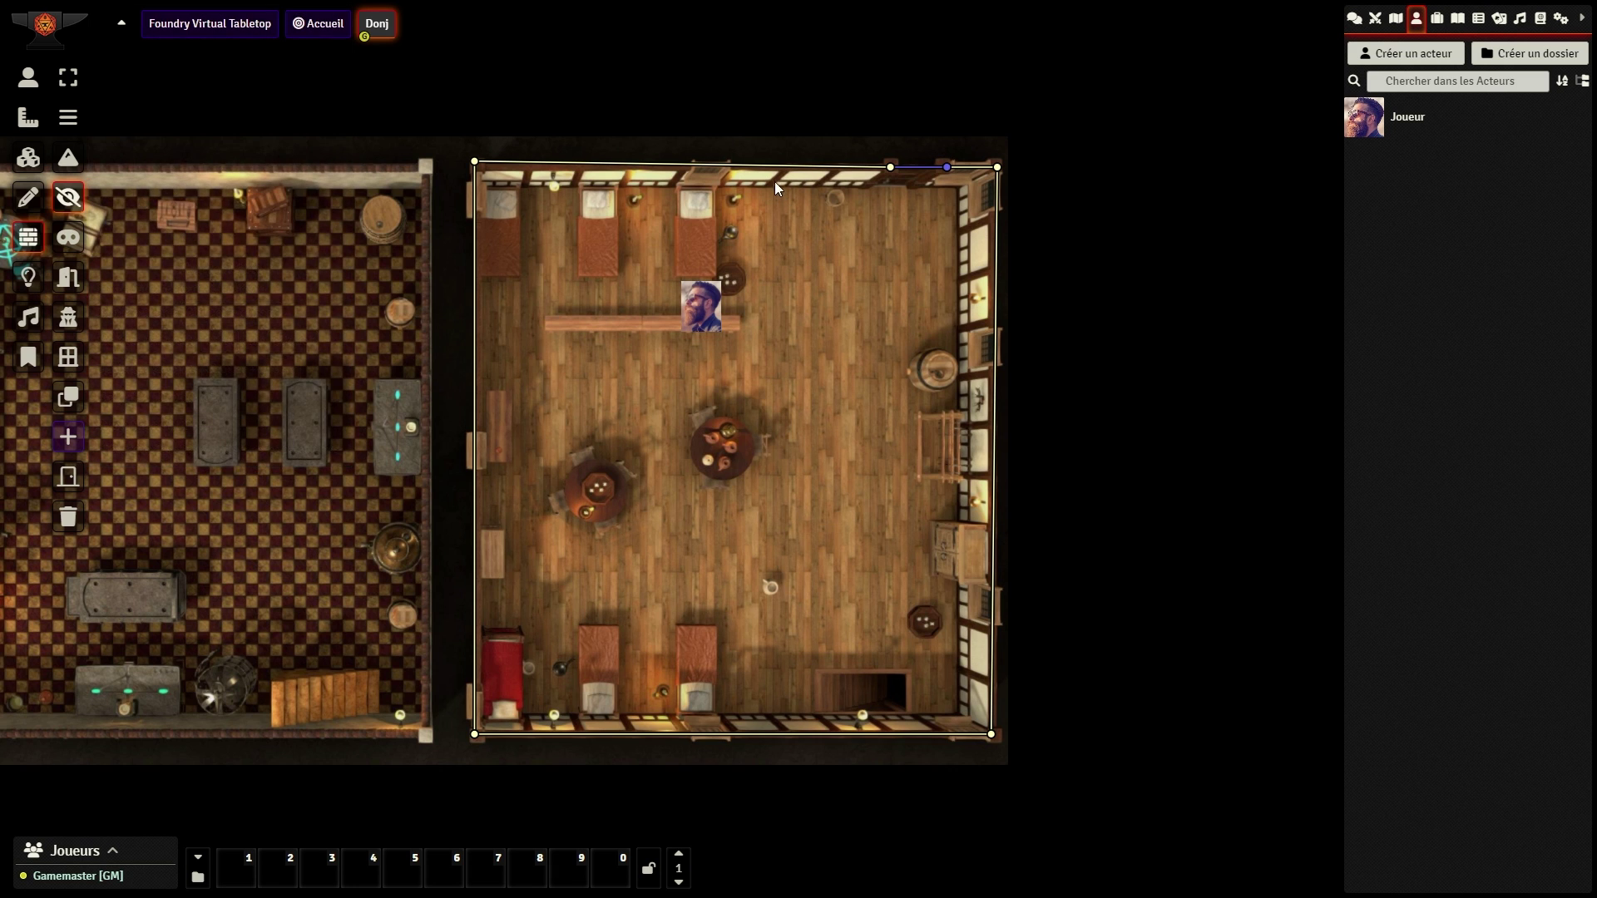
{"action": "left_click_drag", "start_coordinate": [776, 728], "coordinate": [798, 192]}
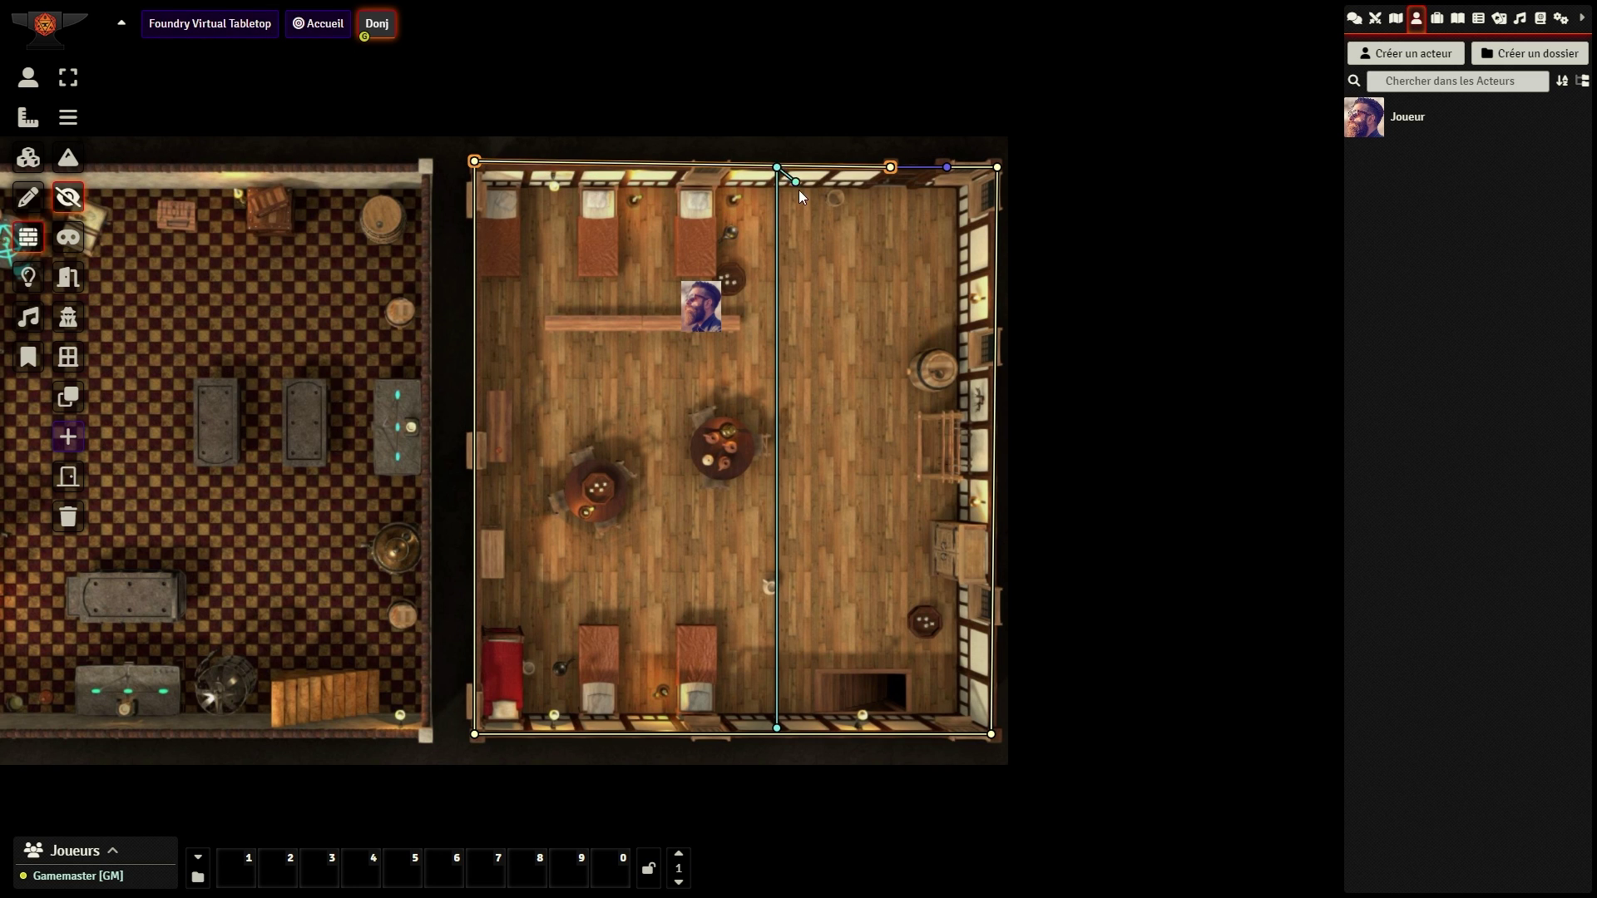
Step: Move the Joueur token repeatedly right towards the invisible wall and back to test how it affects movement and sight
{"action": "left_click", "coordinate": [42, 77]}
{"action": "left_click", "coordinate": [709, 329]}
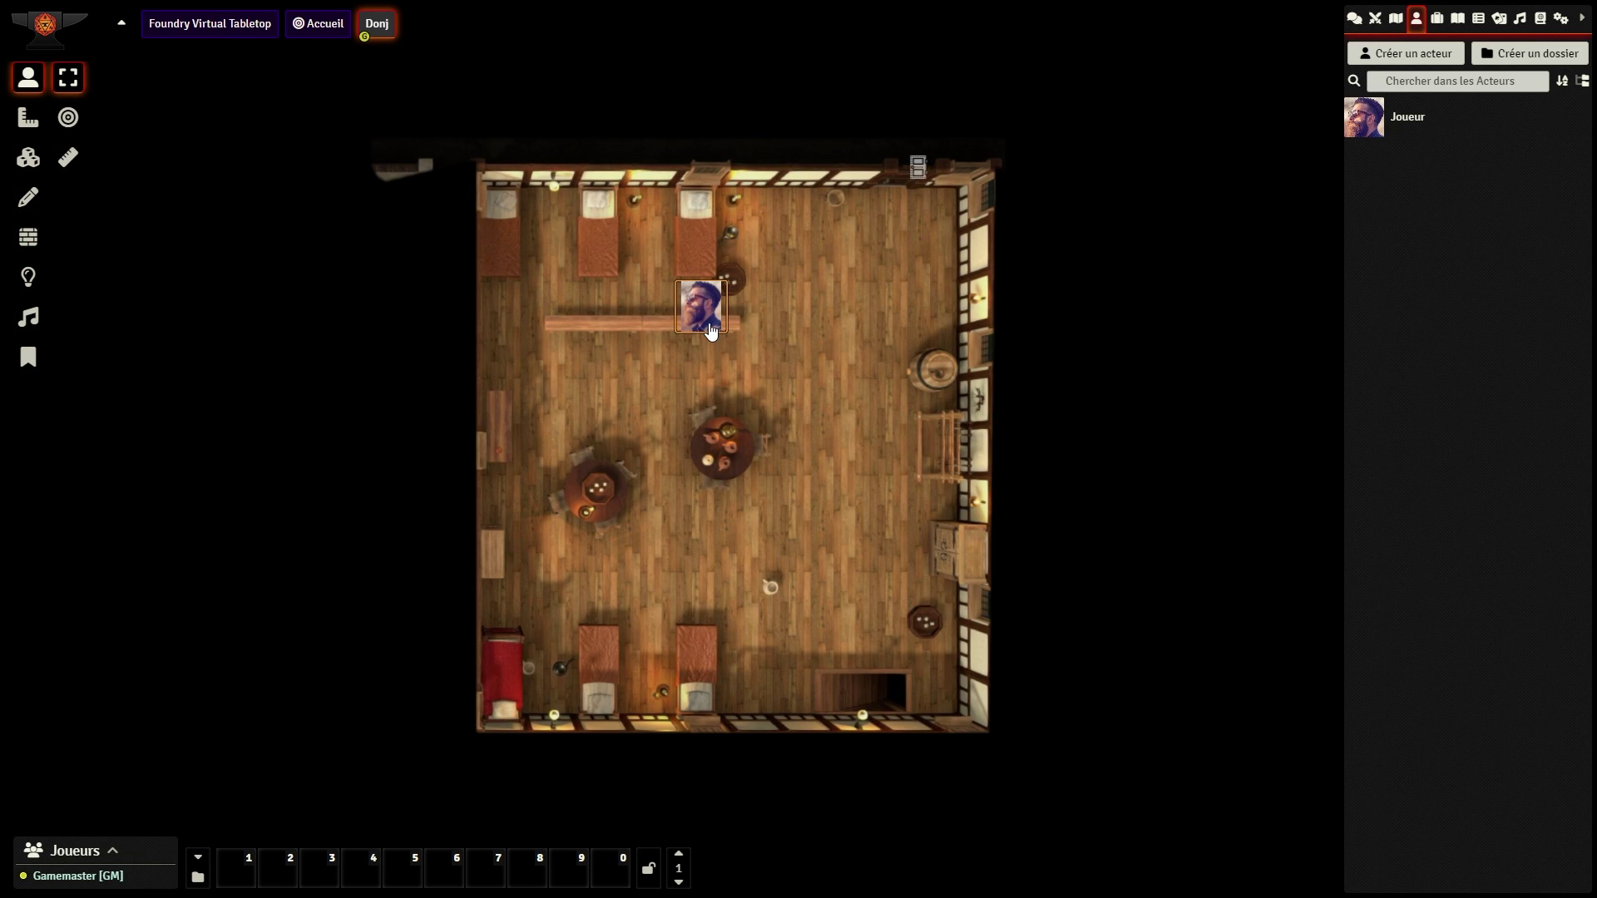
{"action": "key", "text": "Right"}
{"action": "key", "text": "Left"}
{"action": "key", "text": "Right"}
{"action": "key", "text": "Left"}
{"action": "key", "text": "Right"}
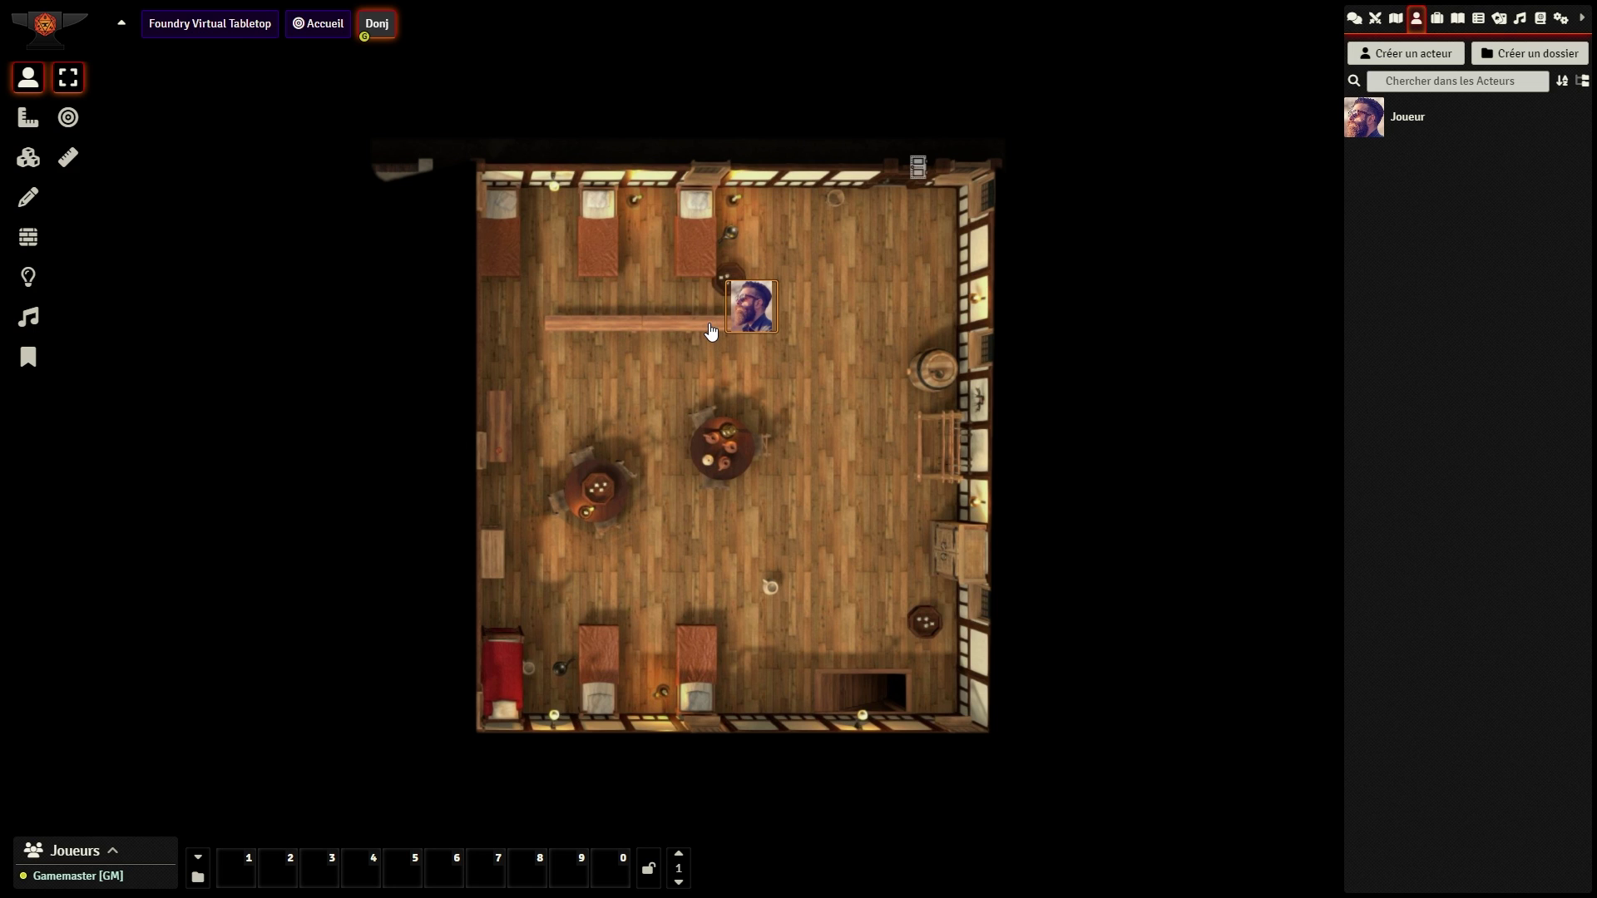
{"action": "key", "text": "Left"}
{"action": "key", "text": "Right"}
{"action": "key", "text": "Left"}
{"action": "key", "text": "Left"}
{"action": "key", "text": "Right"}
{"action": "key", "text": "Right"}
{"action": "key", "text": "Left"}
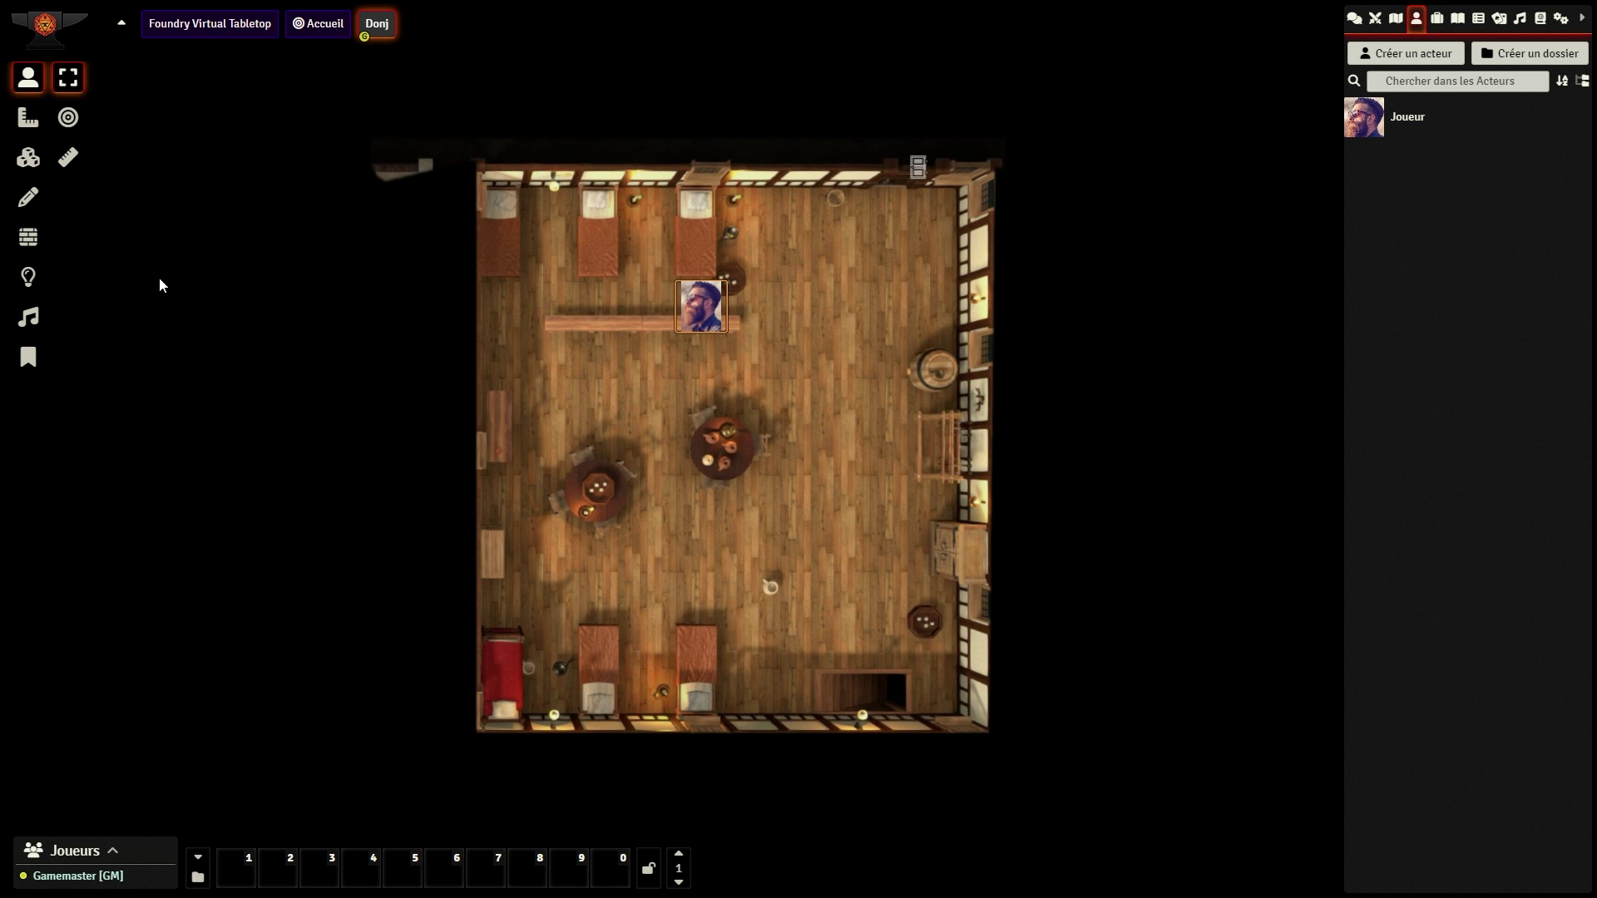
Step: Check the invisible wall's movement, light, sight and sound restrictions without changing them, and delete the wall
{"action": "left_click", "coordinate": [29, 239]}
{"action": "double_click", "coordinate": [777, 388]}
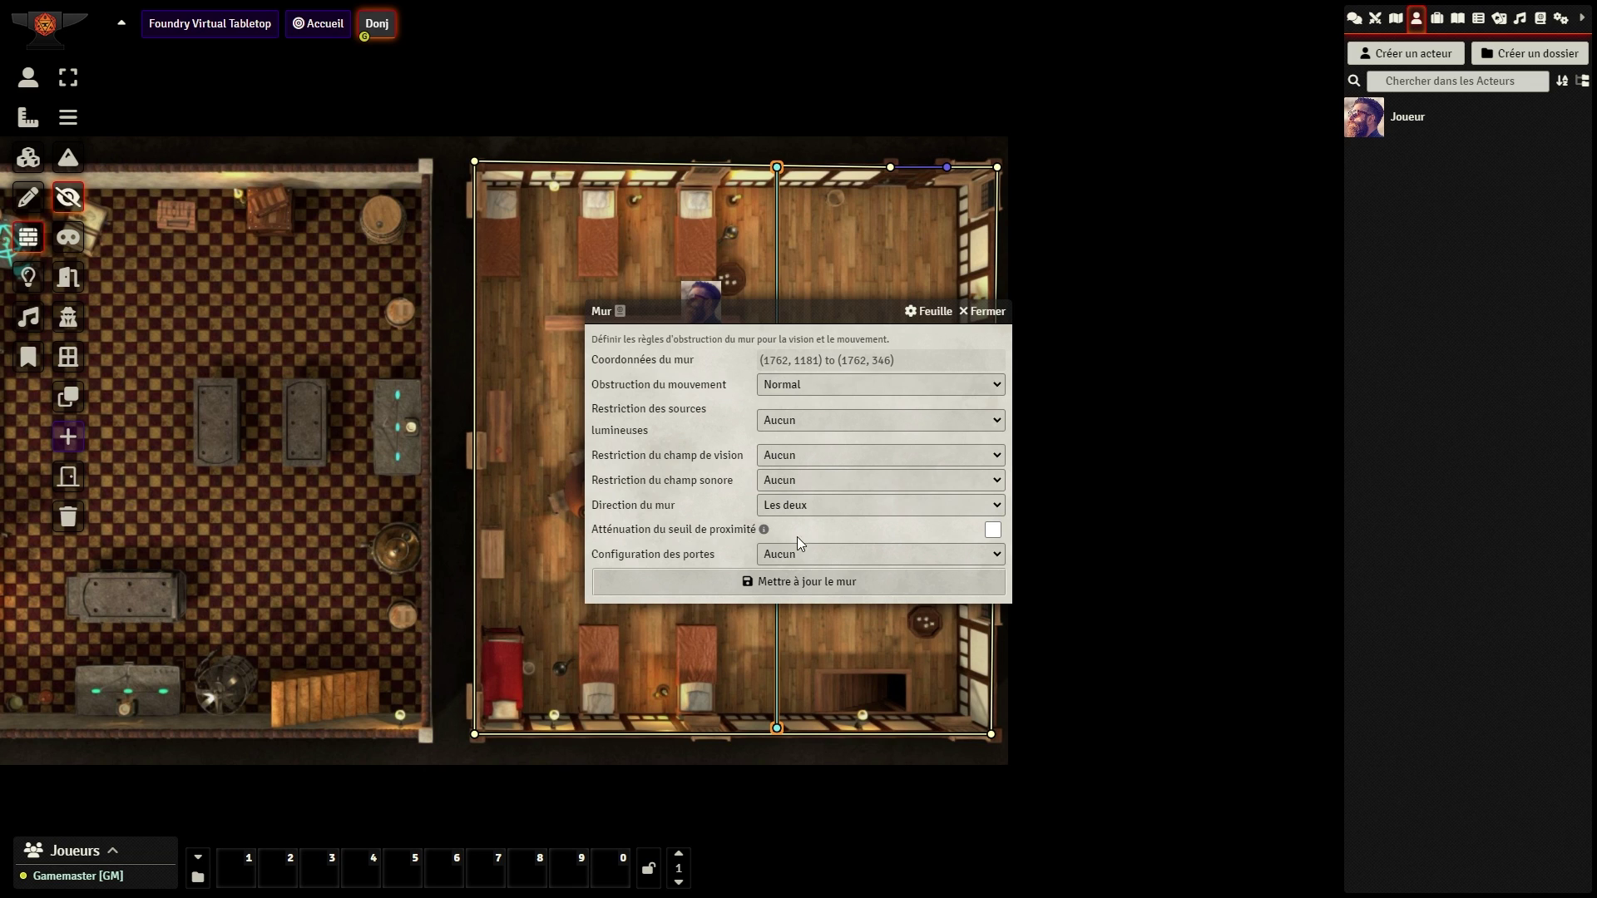
{"action": "left_click", "coordinate": [806, 581]}
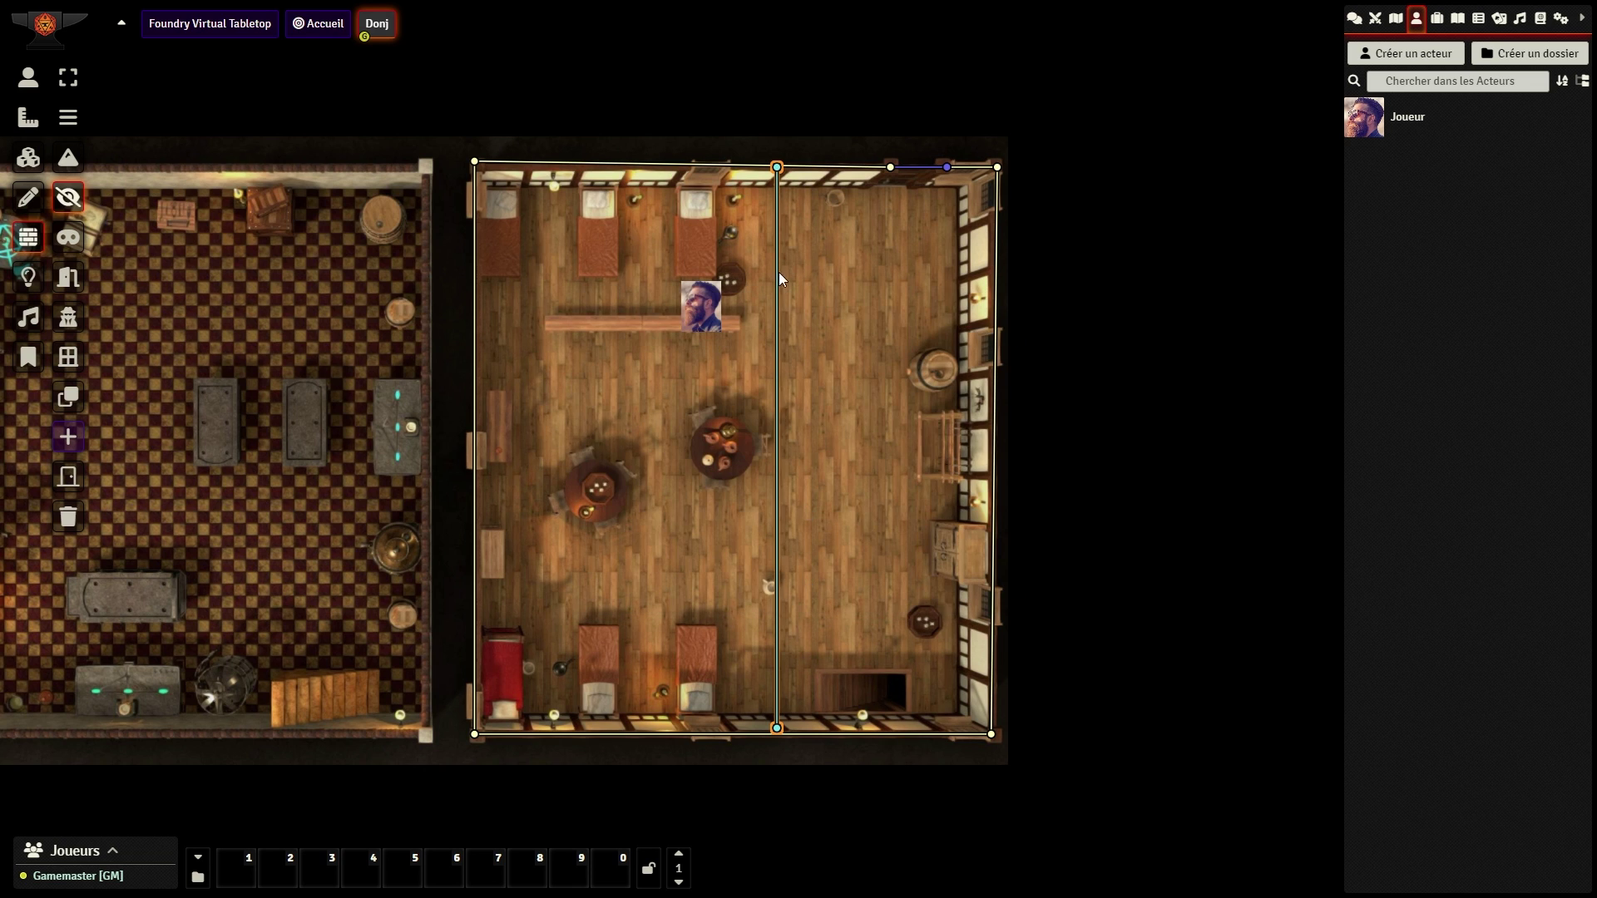
{"action": "left_click", "coordinate": [778, 179]}
{"action": "key", "text": "Delete"}
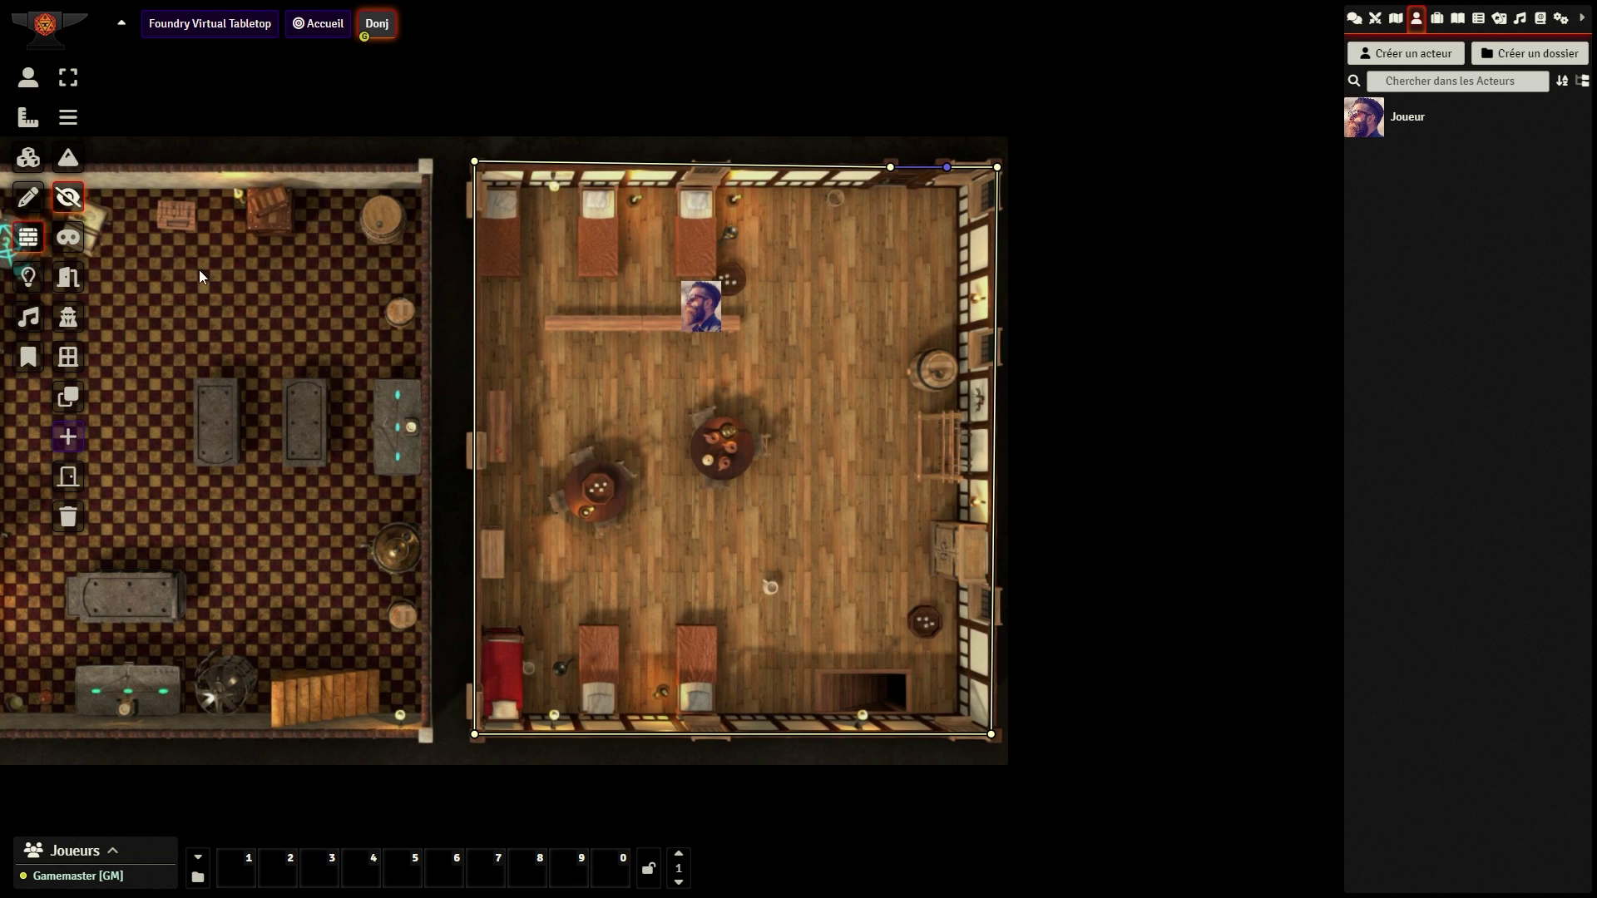
Step: Draw an ethereal wall straight across the room from the upper wall to the lower wall, to the right of the token
{"action": "mouse_move", "coordinate": [84, 250]}
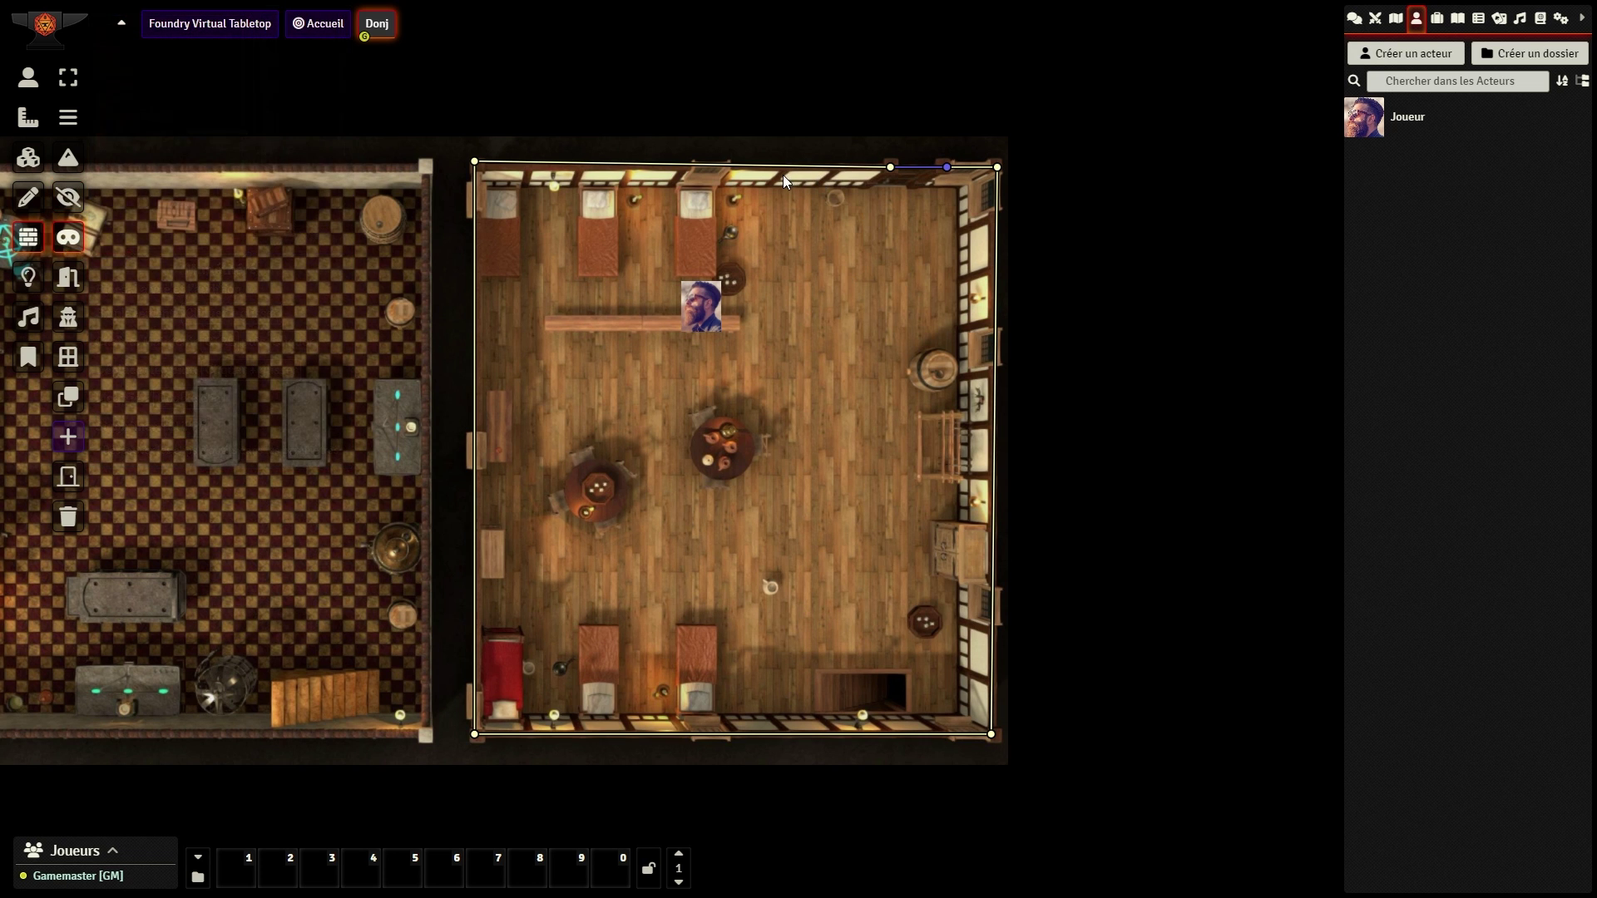
{"action": "left_click_drag", "start_coordinate": [785, 171], "coordinate": [785, 732]}
{"action": "left_click", "coordinate": [28, 277]}
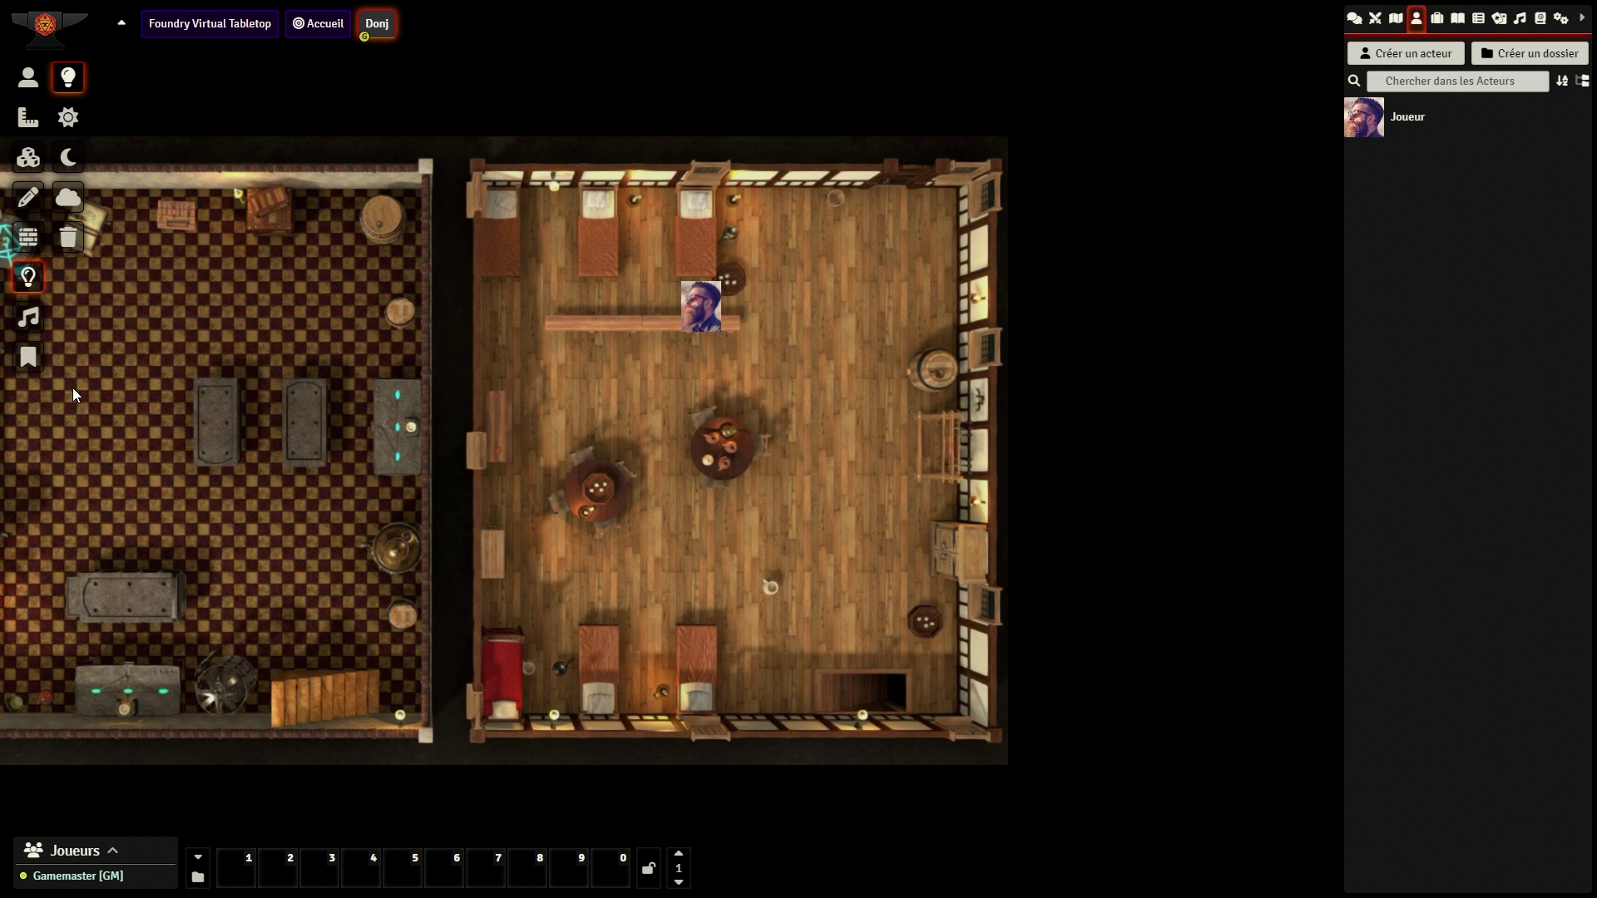
{"action": "left_click", "coordinate": [68, 237]}
{"action": "left_click", "coordinate": [689, 484]}
{"action": "left_click", "coordinate": [698, 309]}
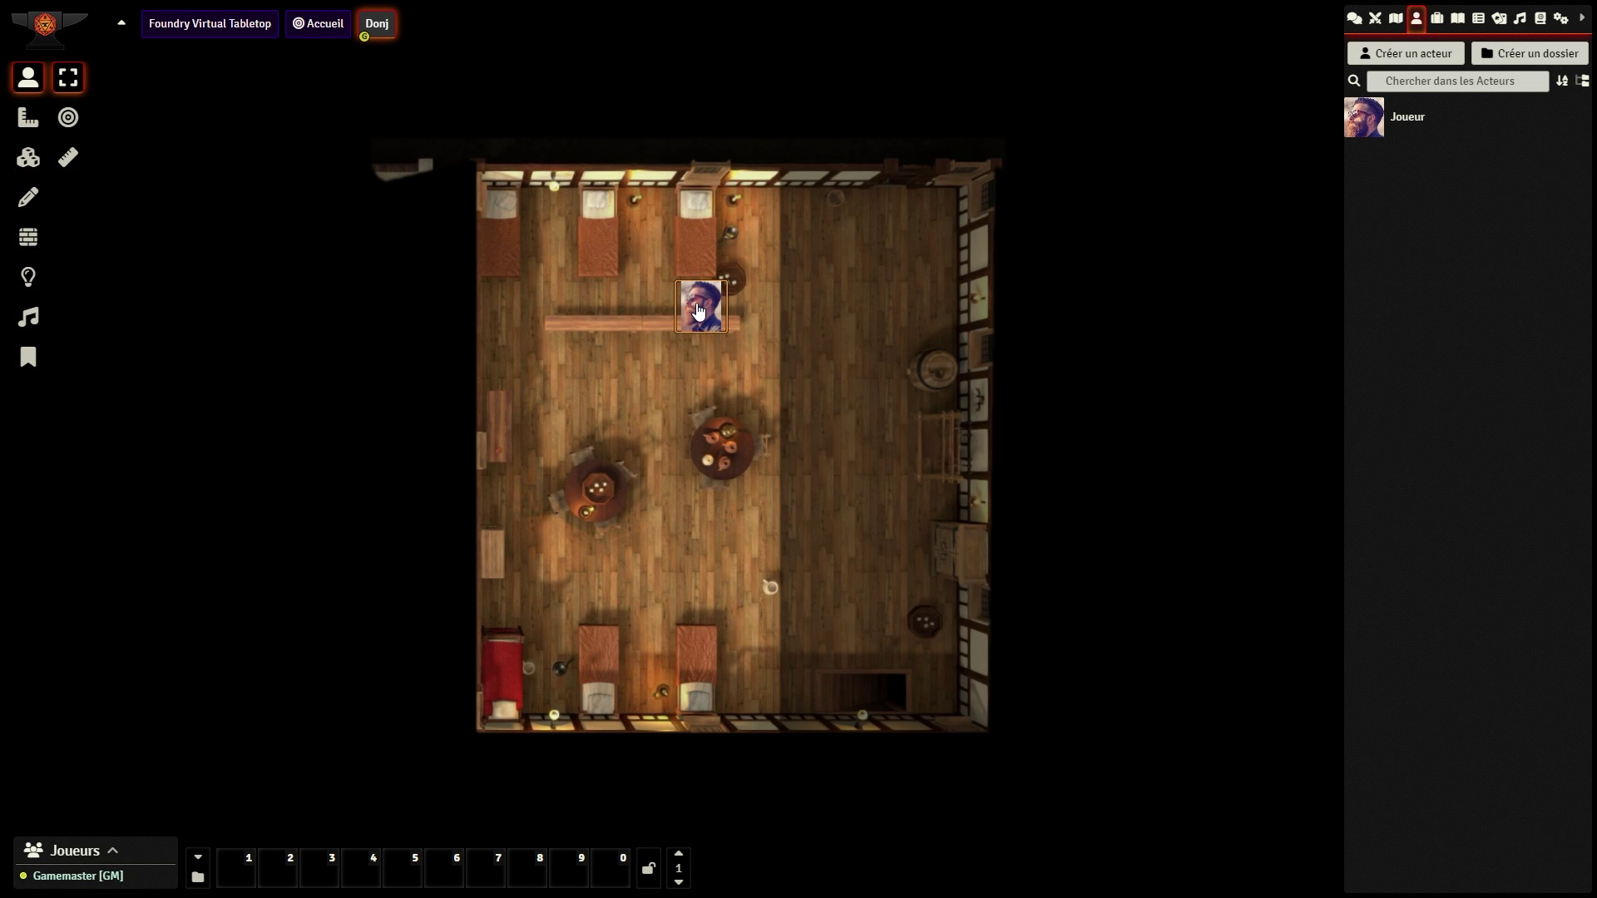
{"action": "left_click", "coordinate": [28, 277]}
{"action": "left_click", "coordinate": [68, 238]}
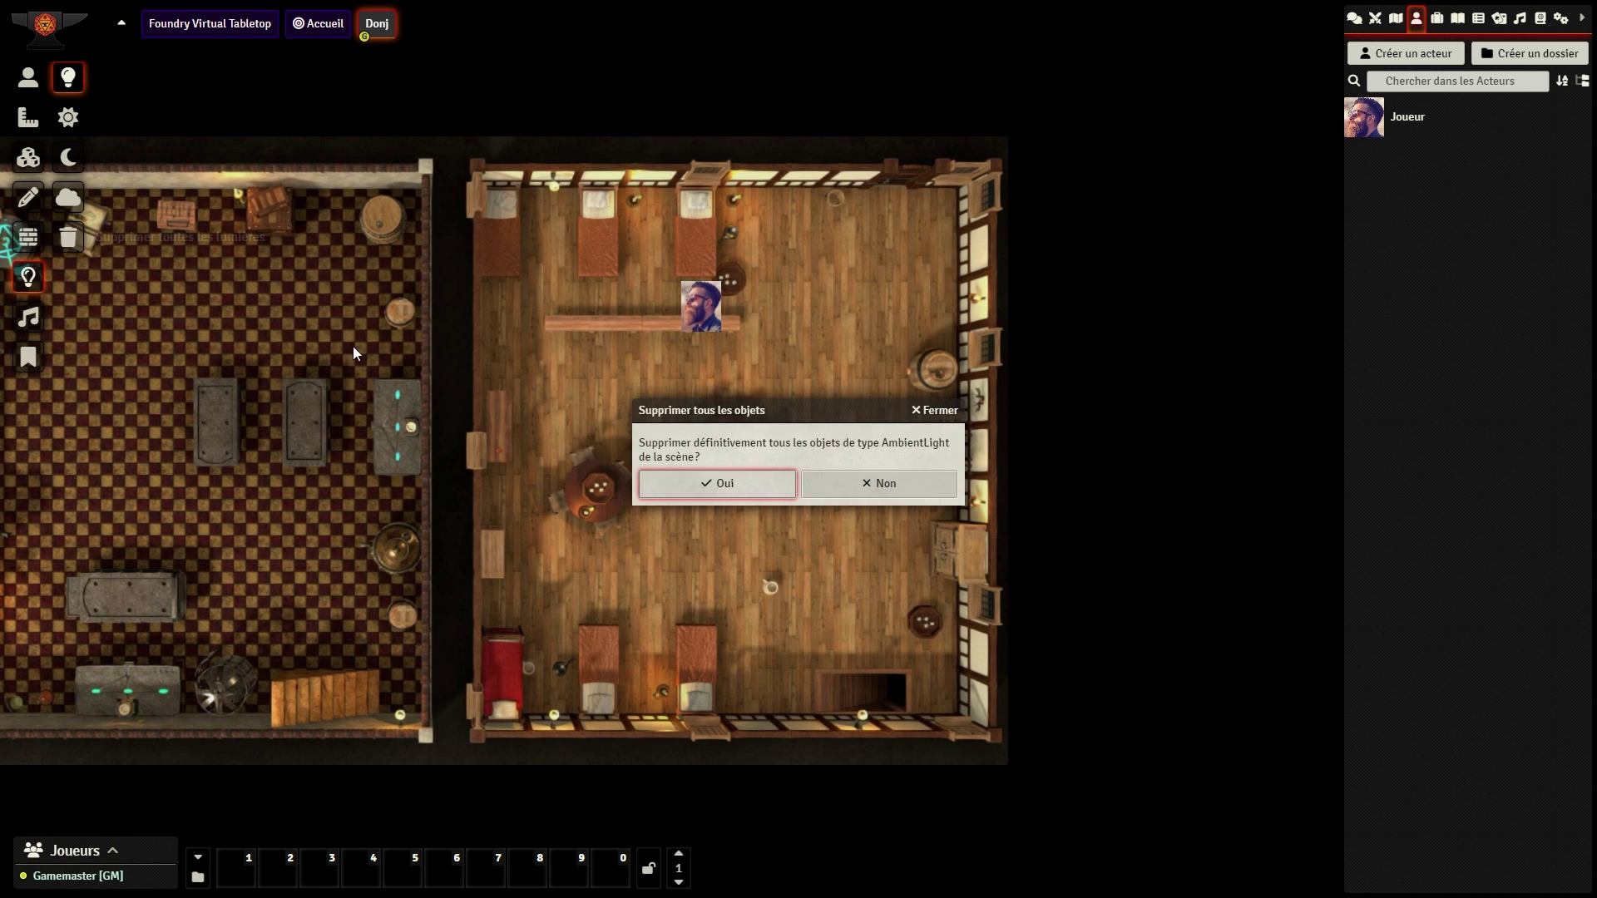
{"action": "left_click", "coordinate": [849, 498]}
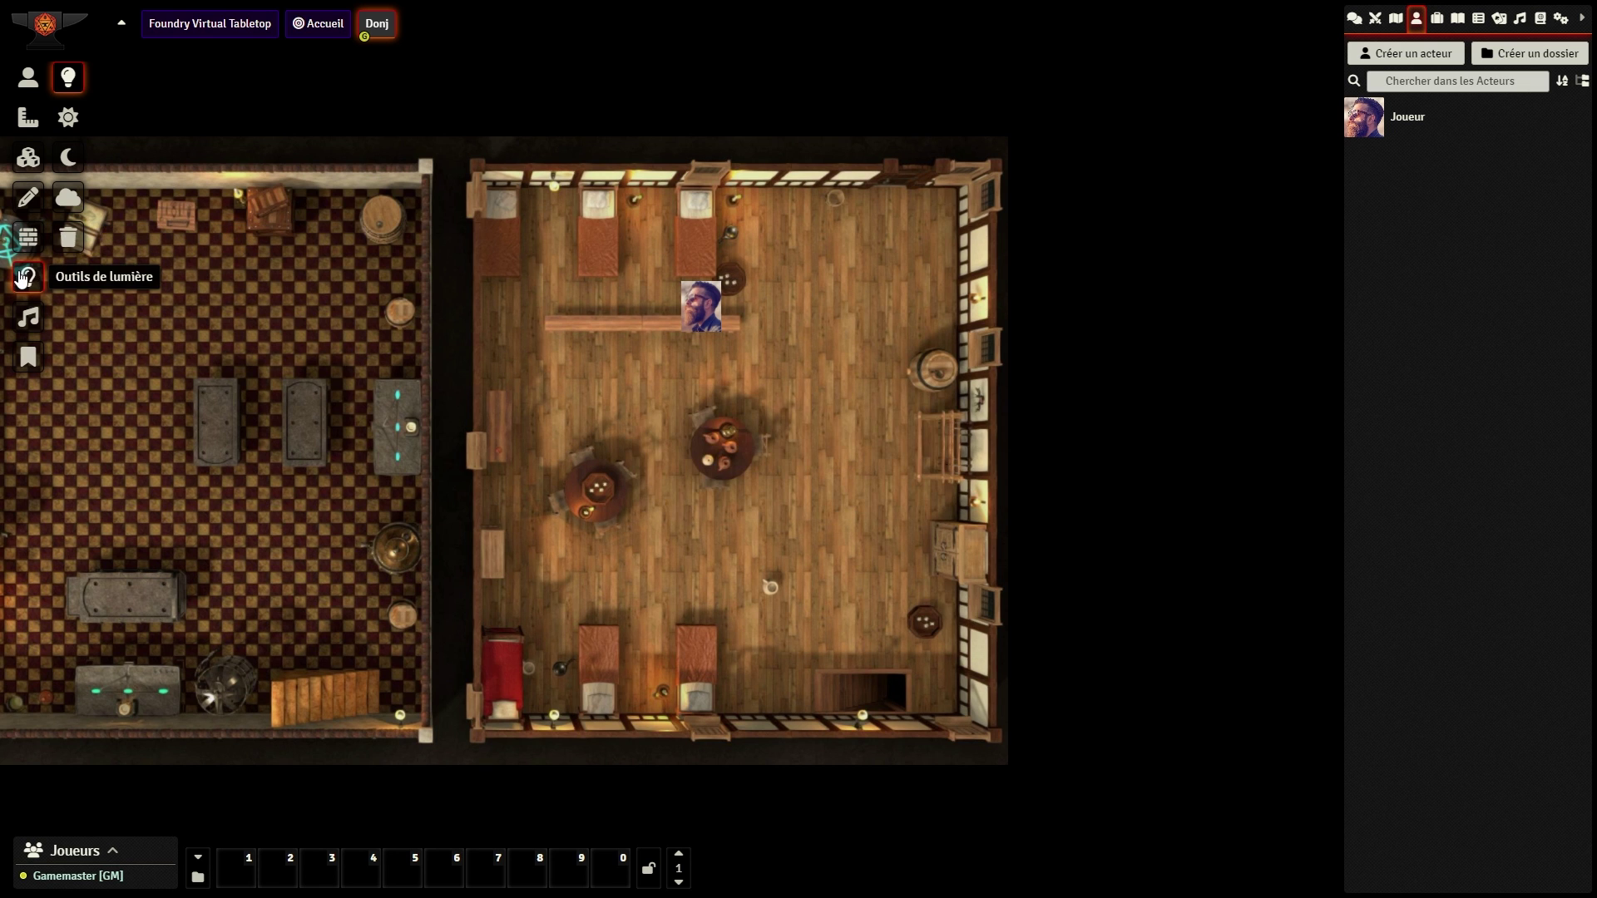
Step: Reset the explored fog of war for all players in the scene
{"action": "left_click", "coordinate": [68, 197]}
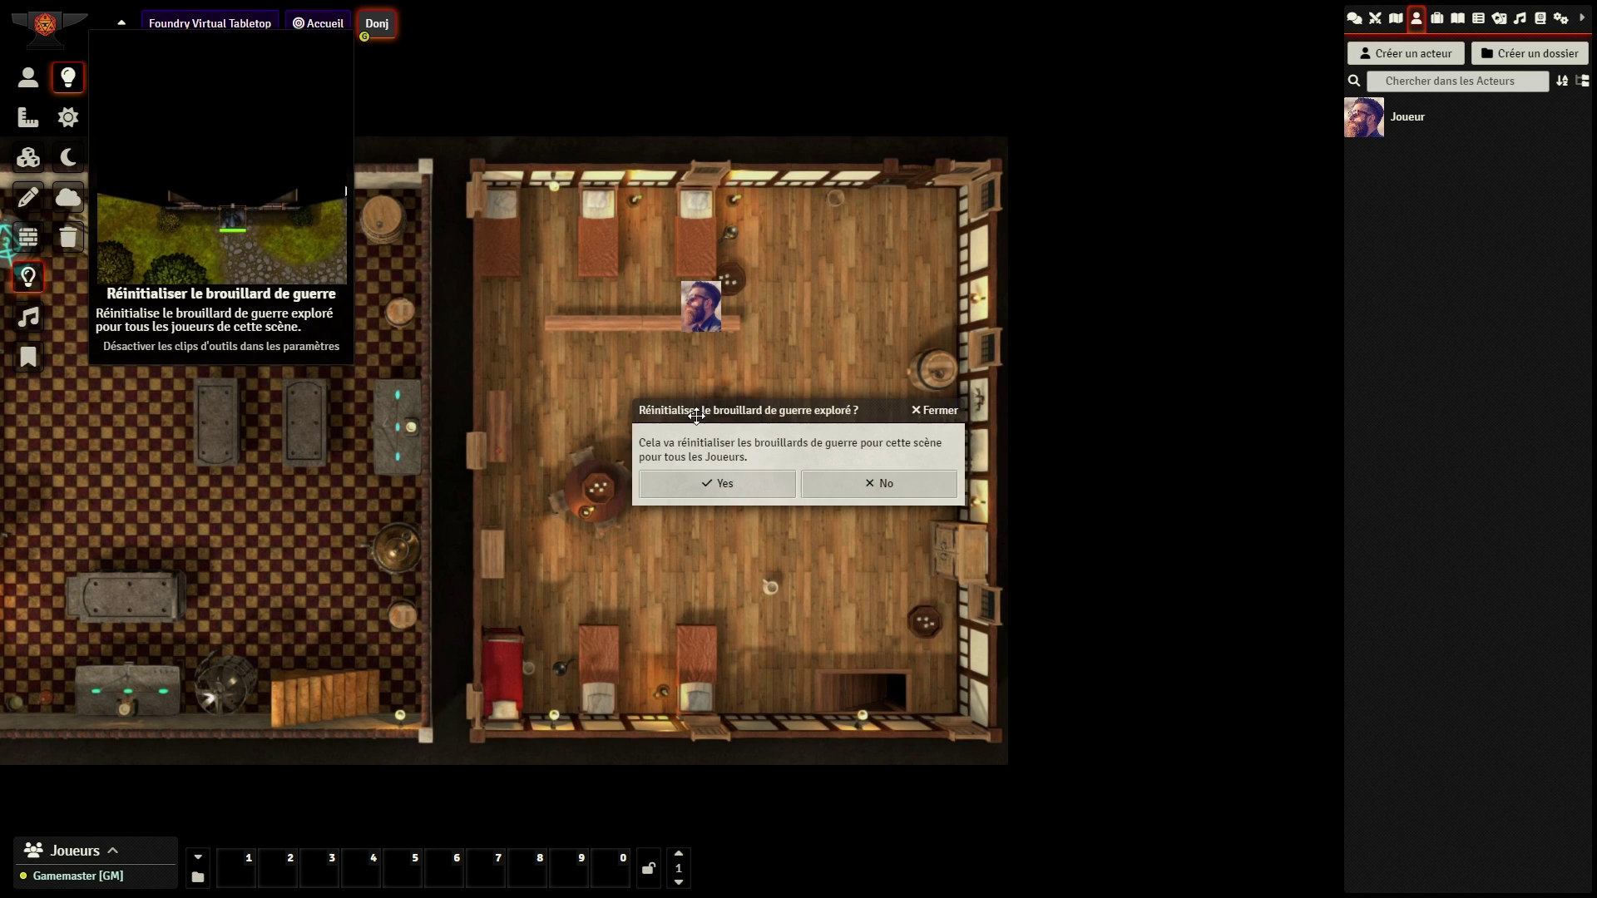
{"action": "left_click", "coordinate": [724, 478]}
Step: Move the token back and forth through the ethereal wall and around the room's right part to test sight on both sides
{"action": "key", "text": "Right"}
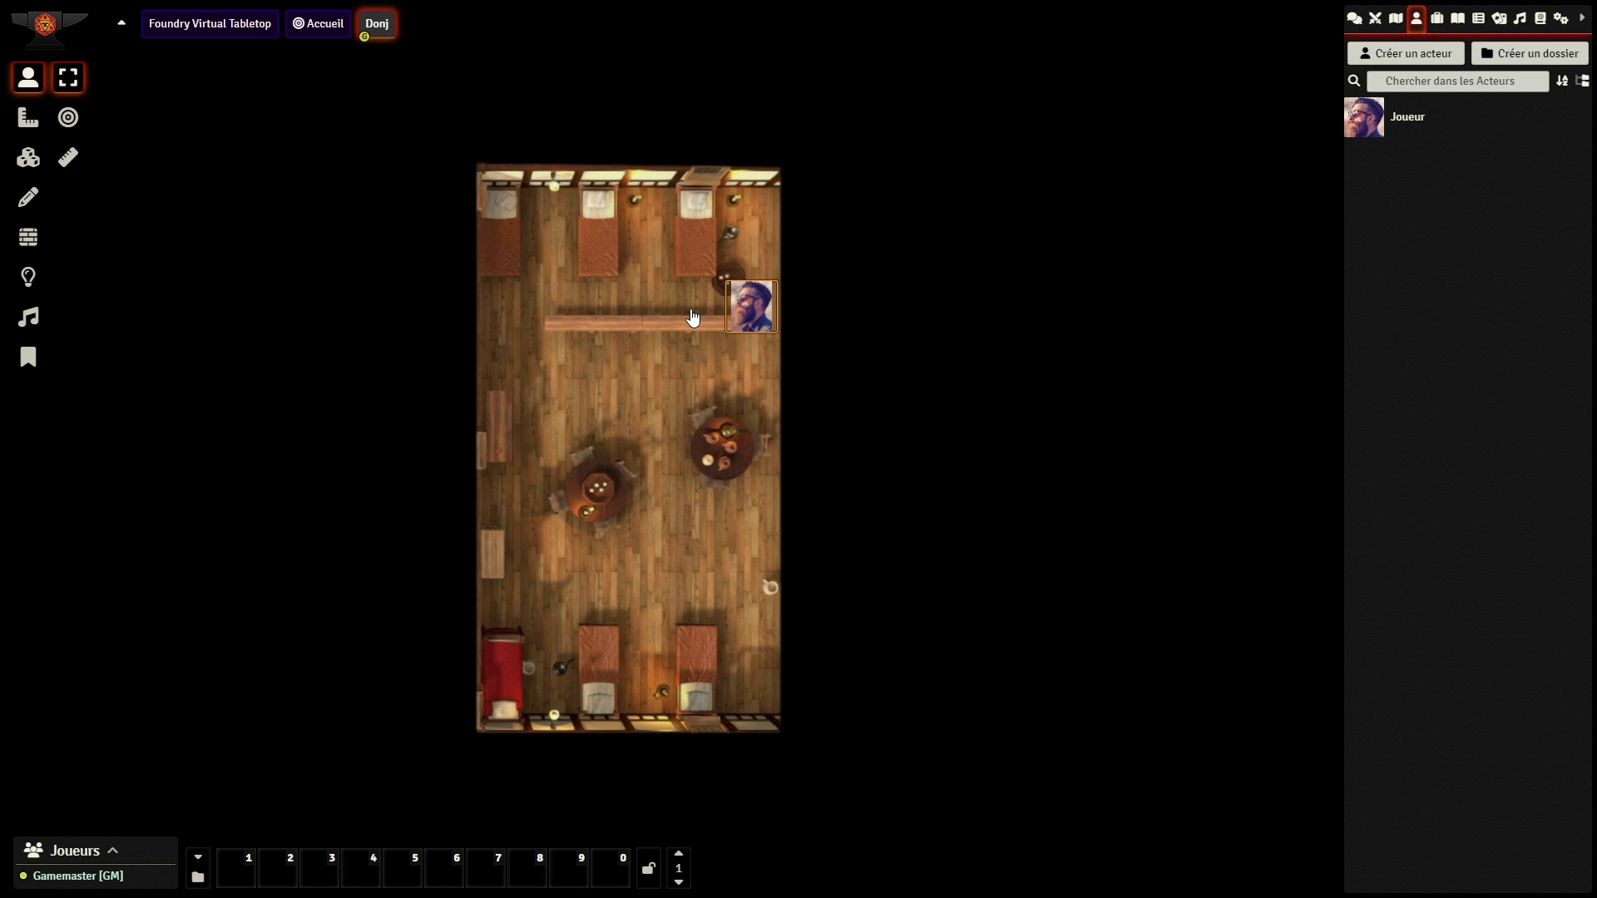
{"action": "key", "text": "Right"}
{"action": "key", "text": "Right"}
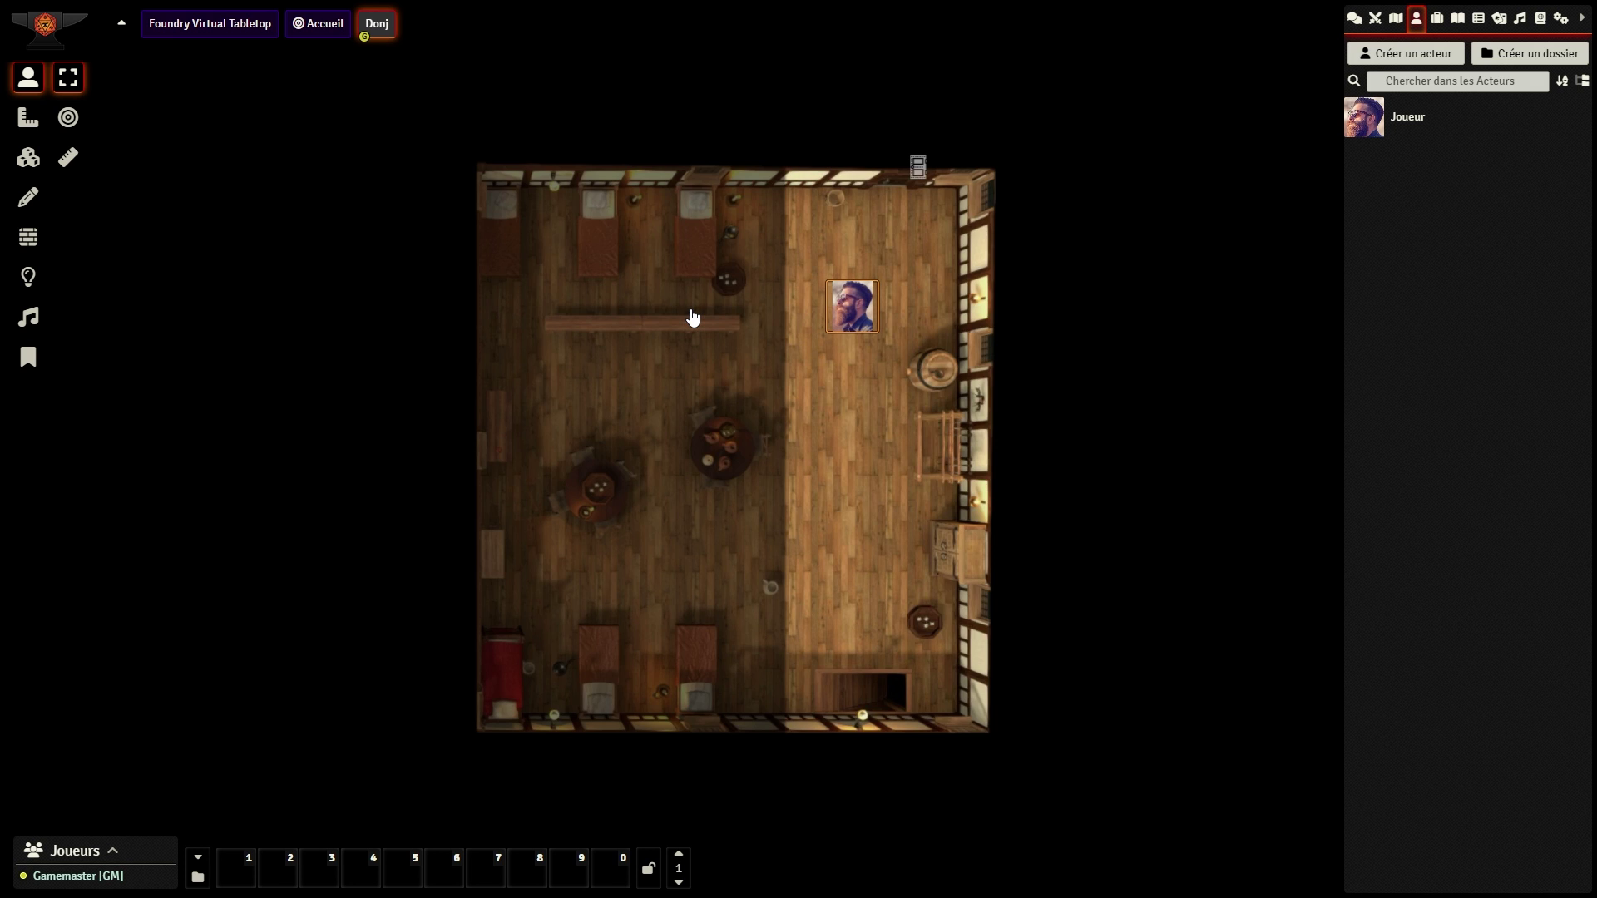
{"action": "key", "text": "Left"}
{"action": "key", "text": "Left"}
{"action": "key", "text": "Left"}
{"action": "key", "text": "Right"}
{"action": "key", "text": "Right"}
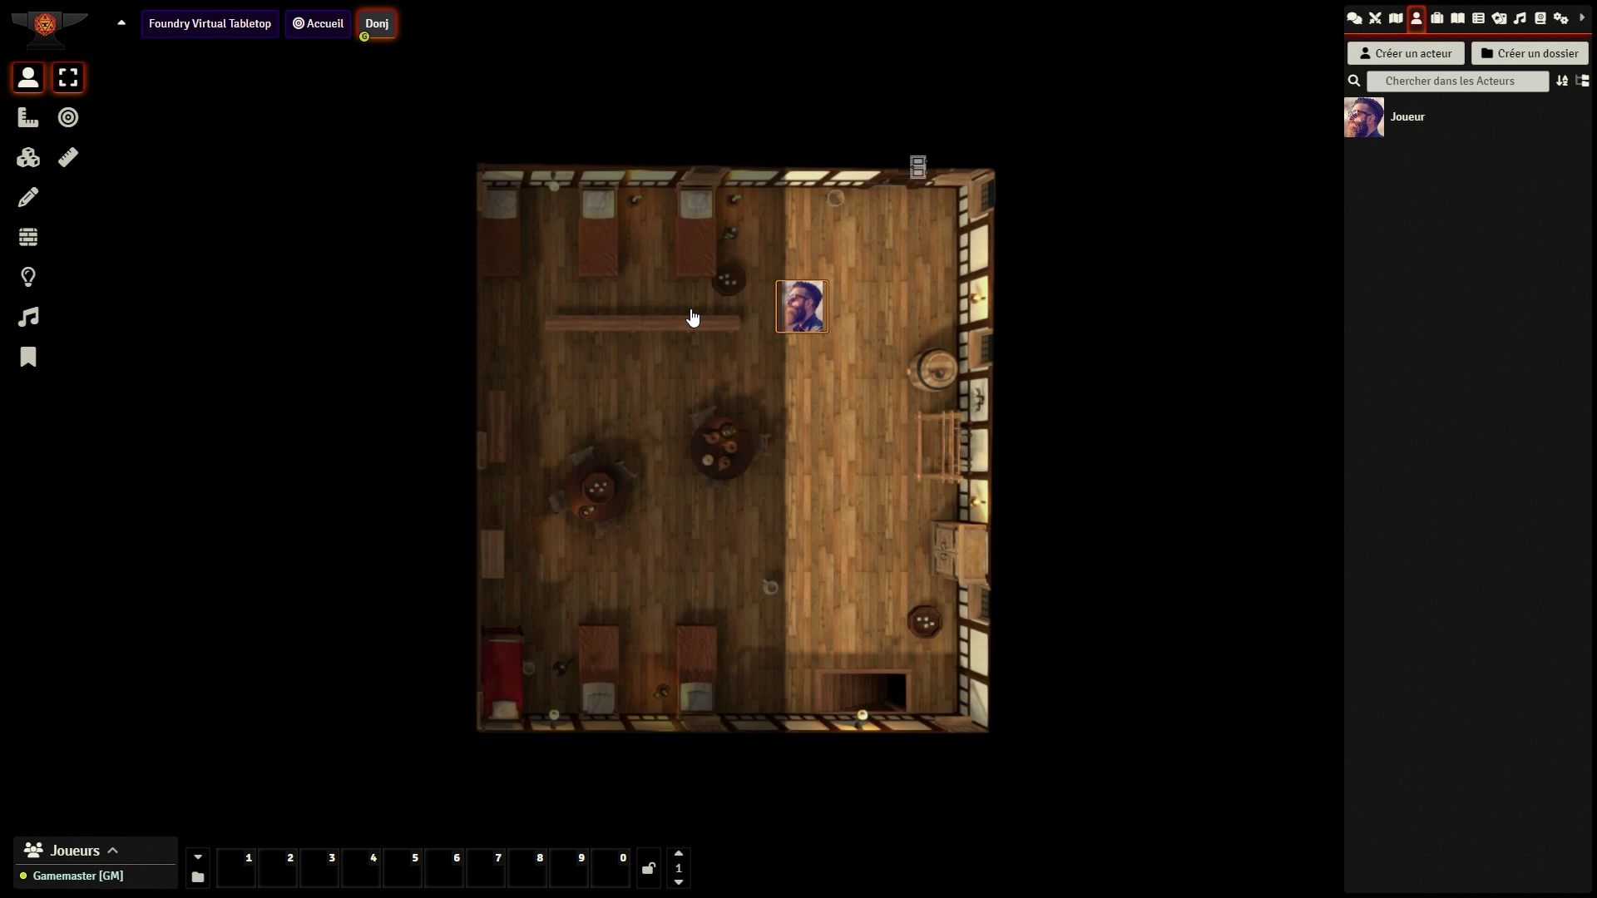
{"action": "key", "text": "Right"}
{"action": "key", "text": "Left"}
{"action": "key", "text": "Right"}
{"action": "key", "text": "Right"}
{"action": "key", "text": "Down"}
{"action": "key", "text": "Down"}
{"action": "key", "text": "Left"}
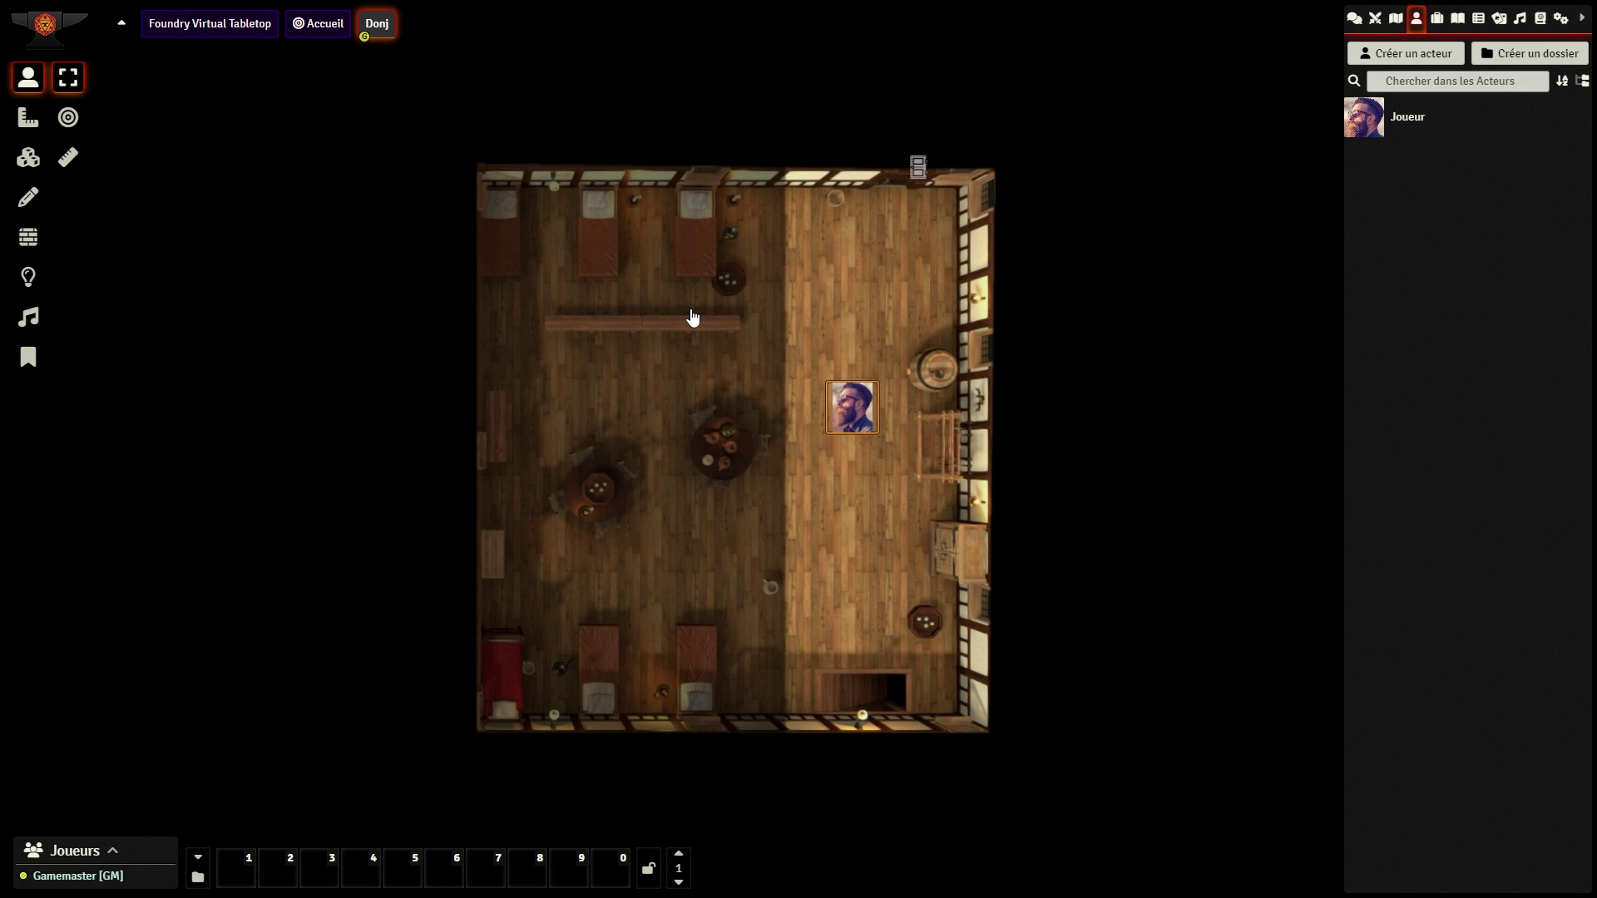
{"action": "key", "text": "Up"}
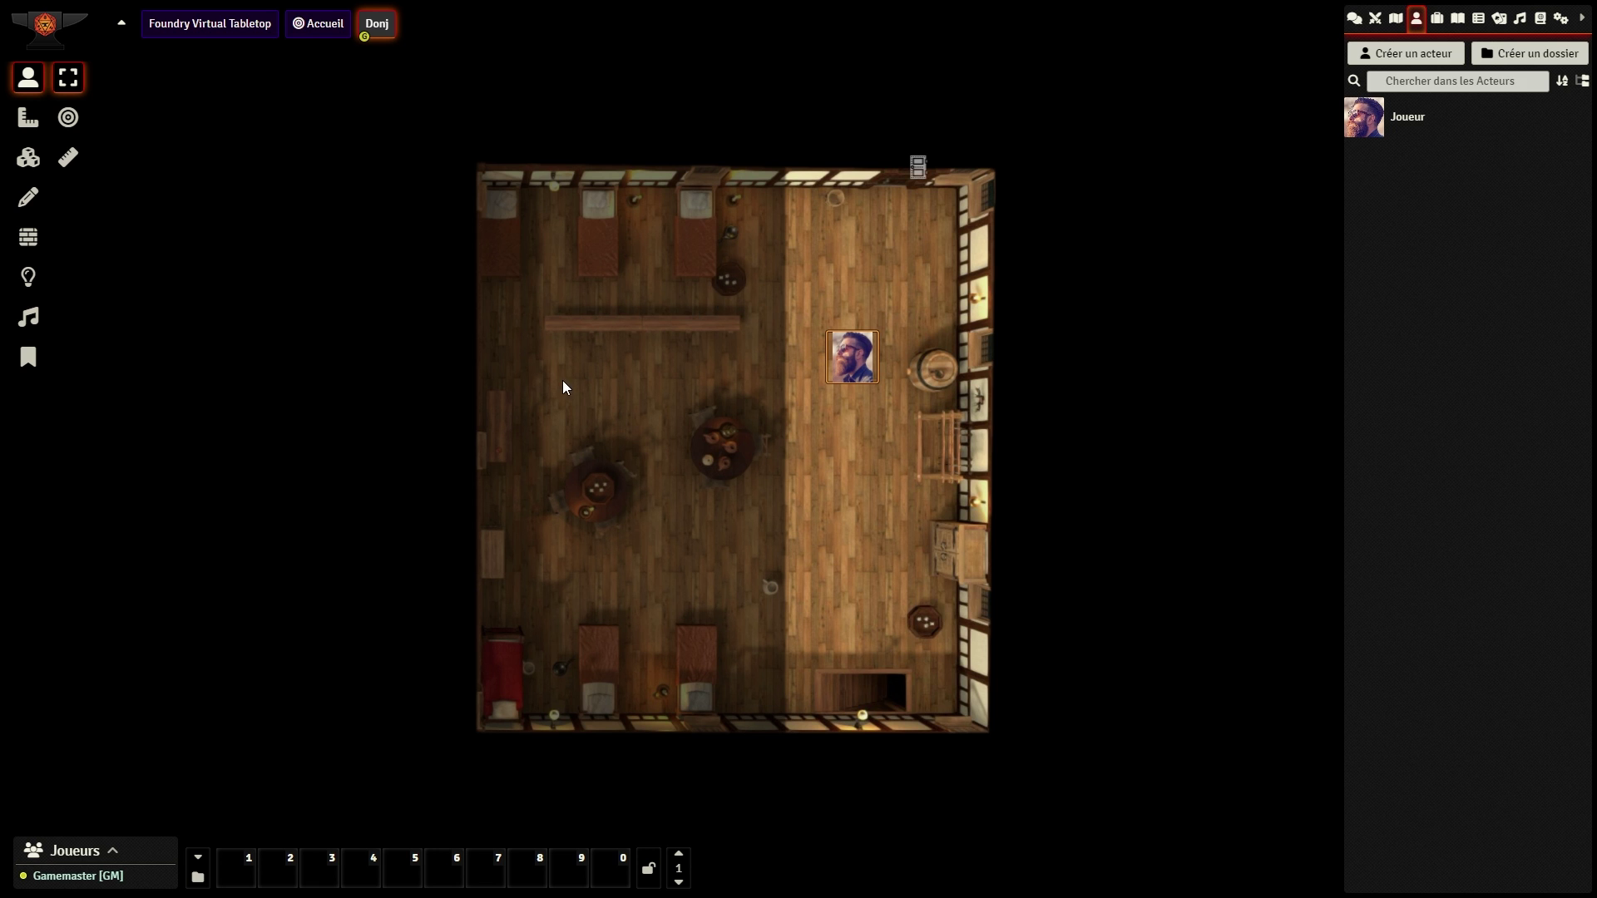
Step: Replace the middle section of the room's left wall with a window, keeping basic walls above and below it
{"action": "left_click", "coordinate": [29, 237]}
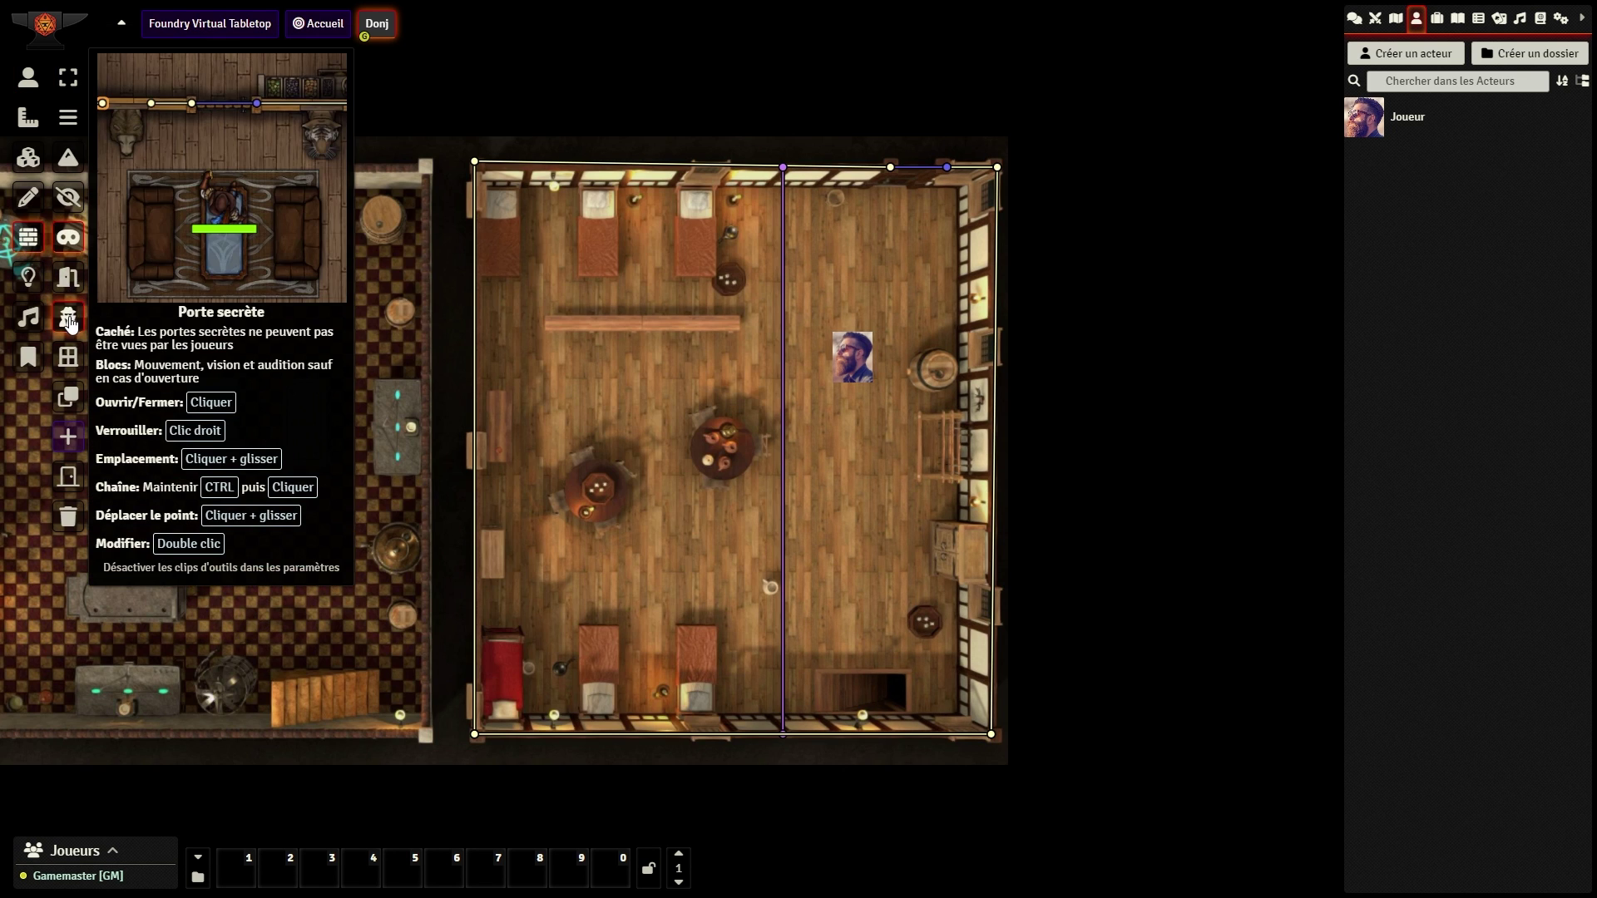
{"action": "left_click", "coordinate": [71, 360]}
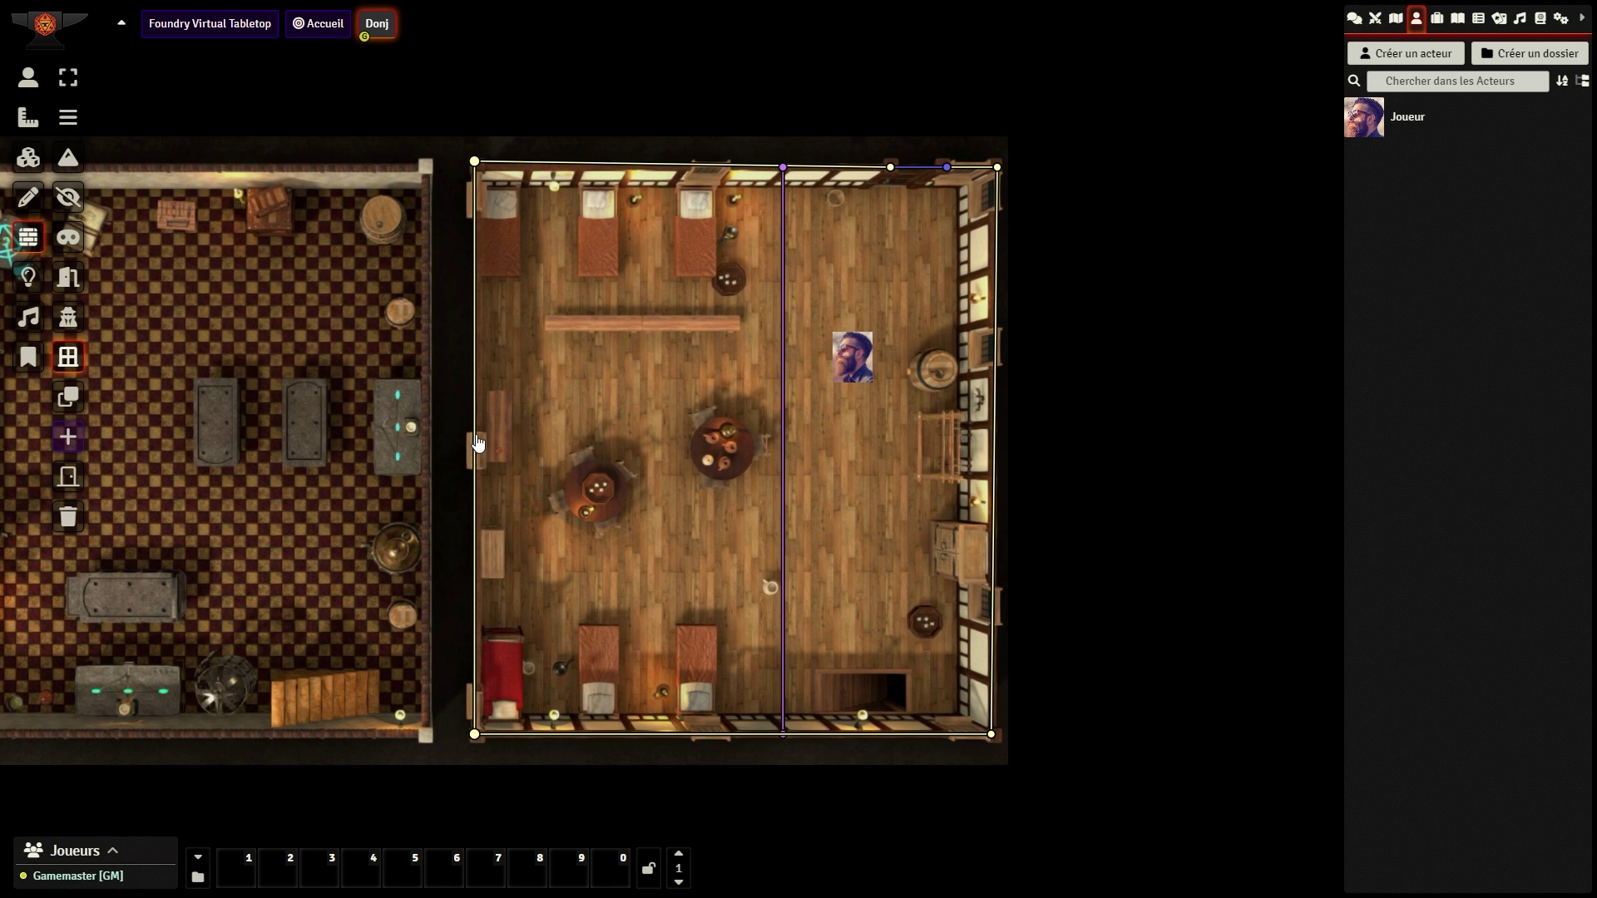
{"action": "left_click_drag", "start_coordinate": [477, 443], "coordinate": [487, 476]}
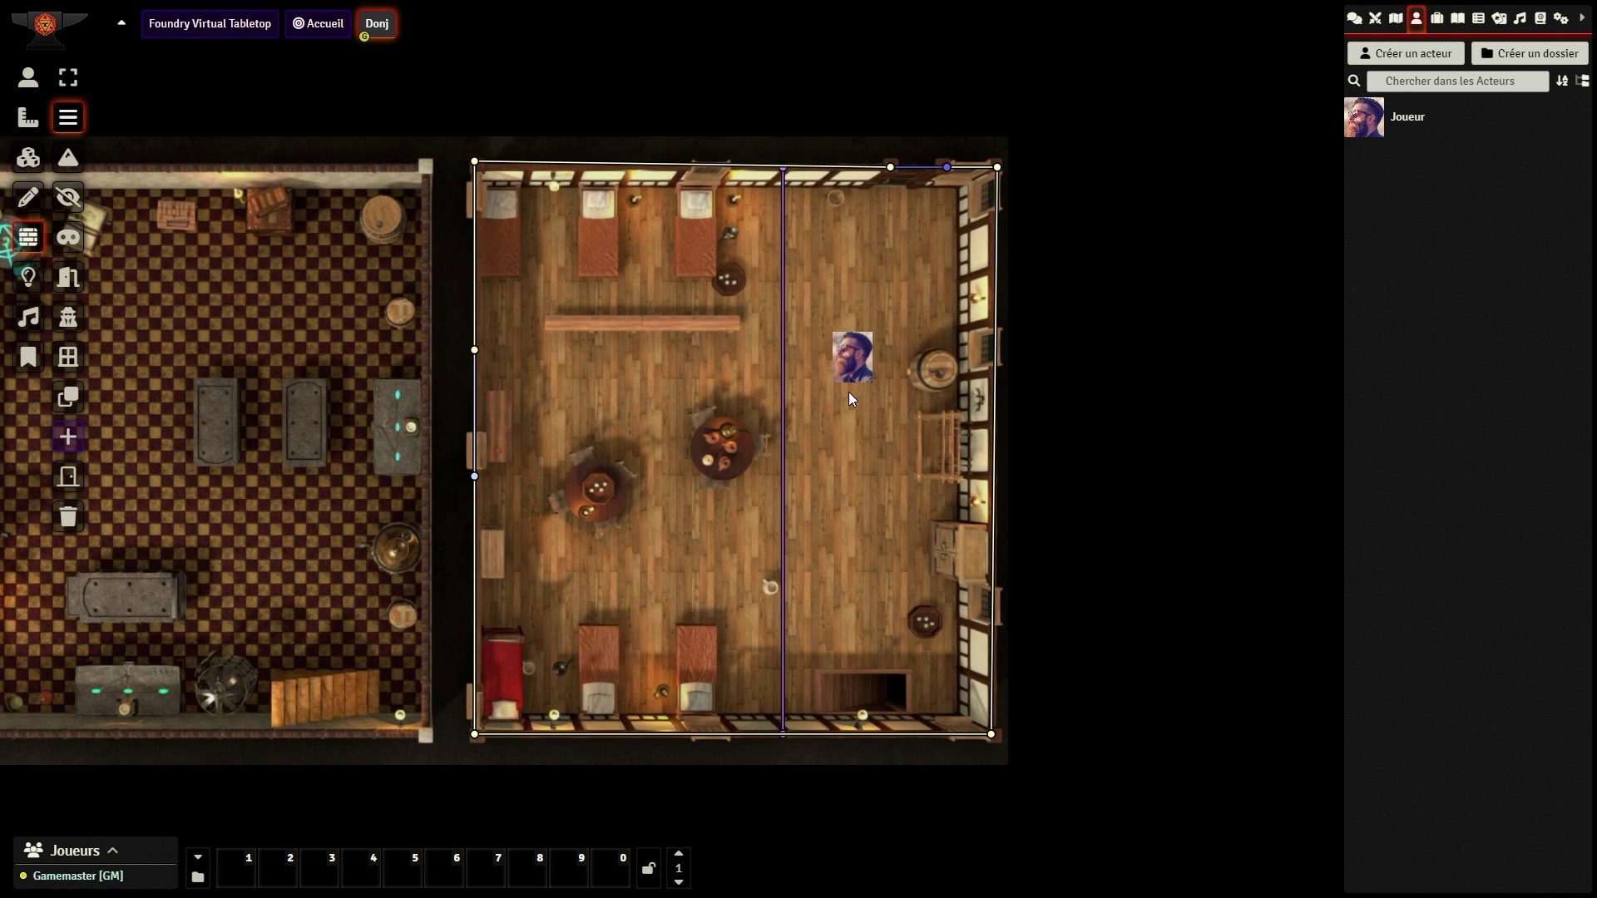
Step: Place the token beside the left wall's window and move it towards and away from the window to test sight and movement
{"action": "key", "text": "t"}
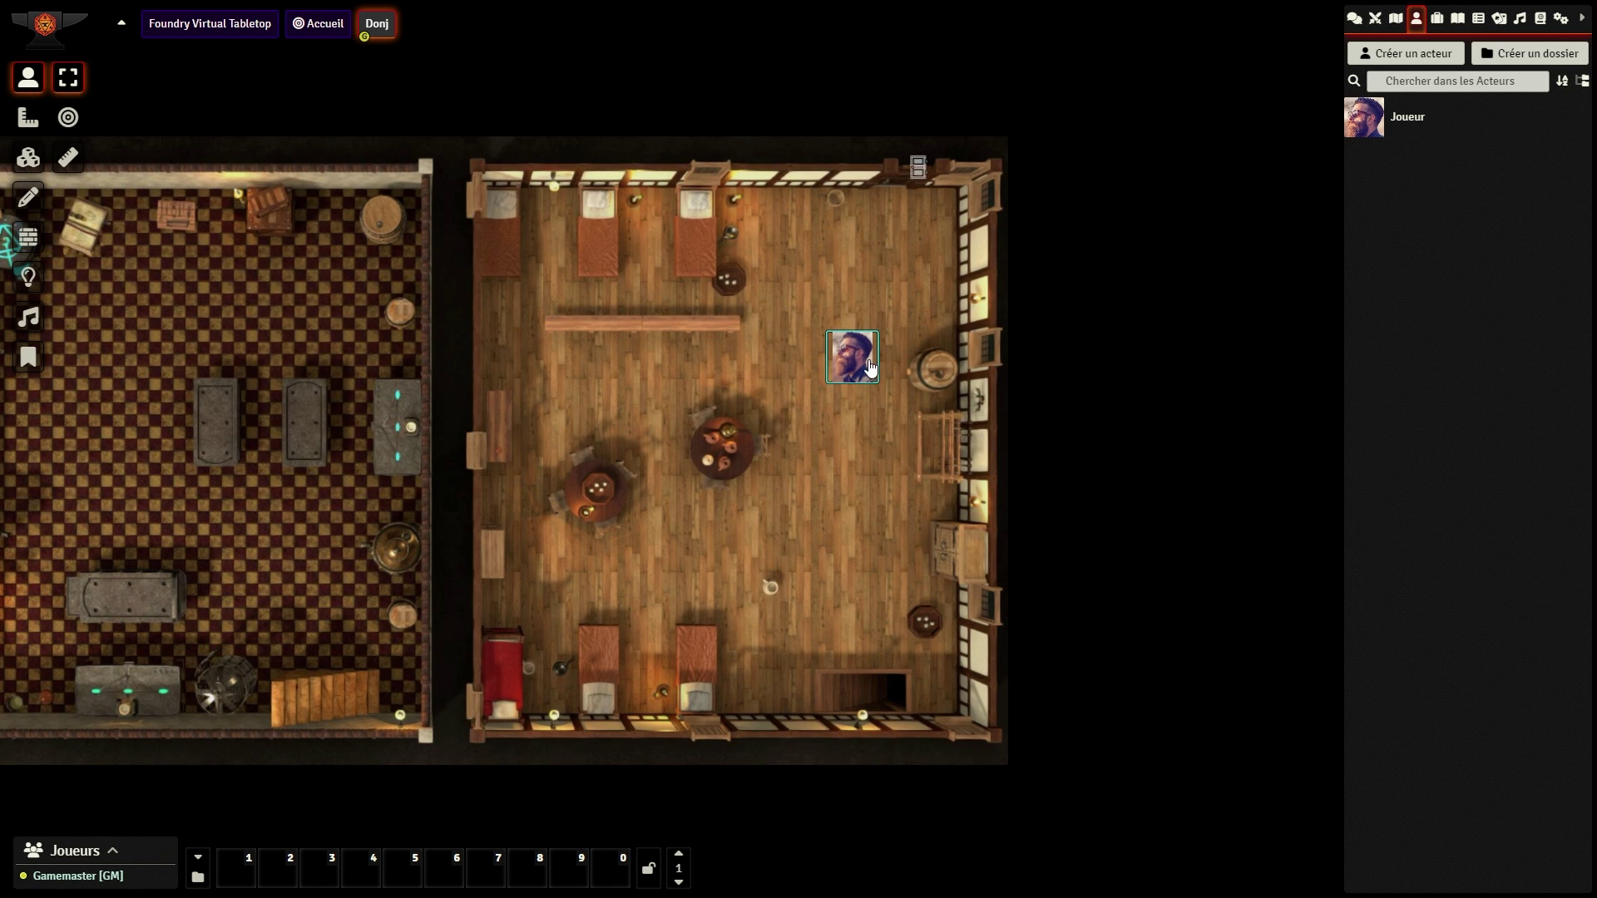
{"action": "left_click_drag", "start_coordinate": [870, 366], "coordinate": [524, 433]}
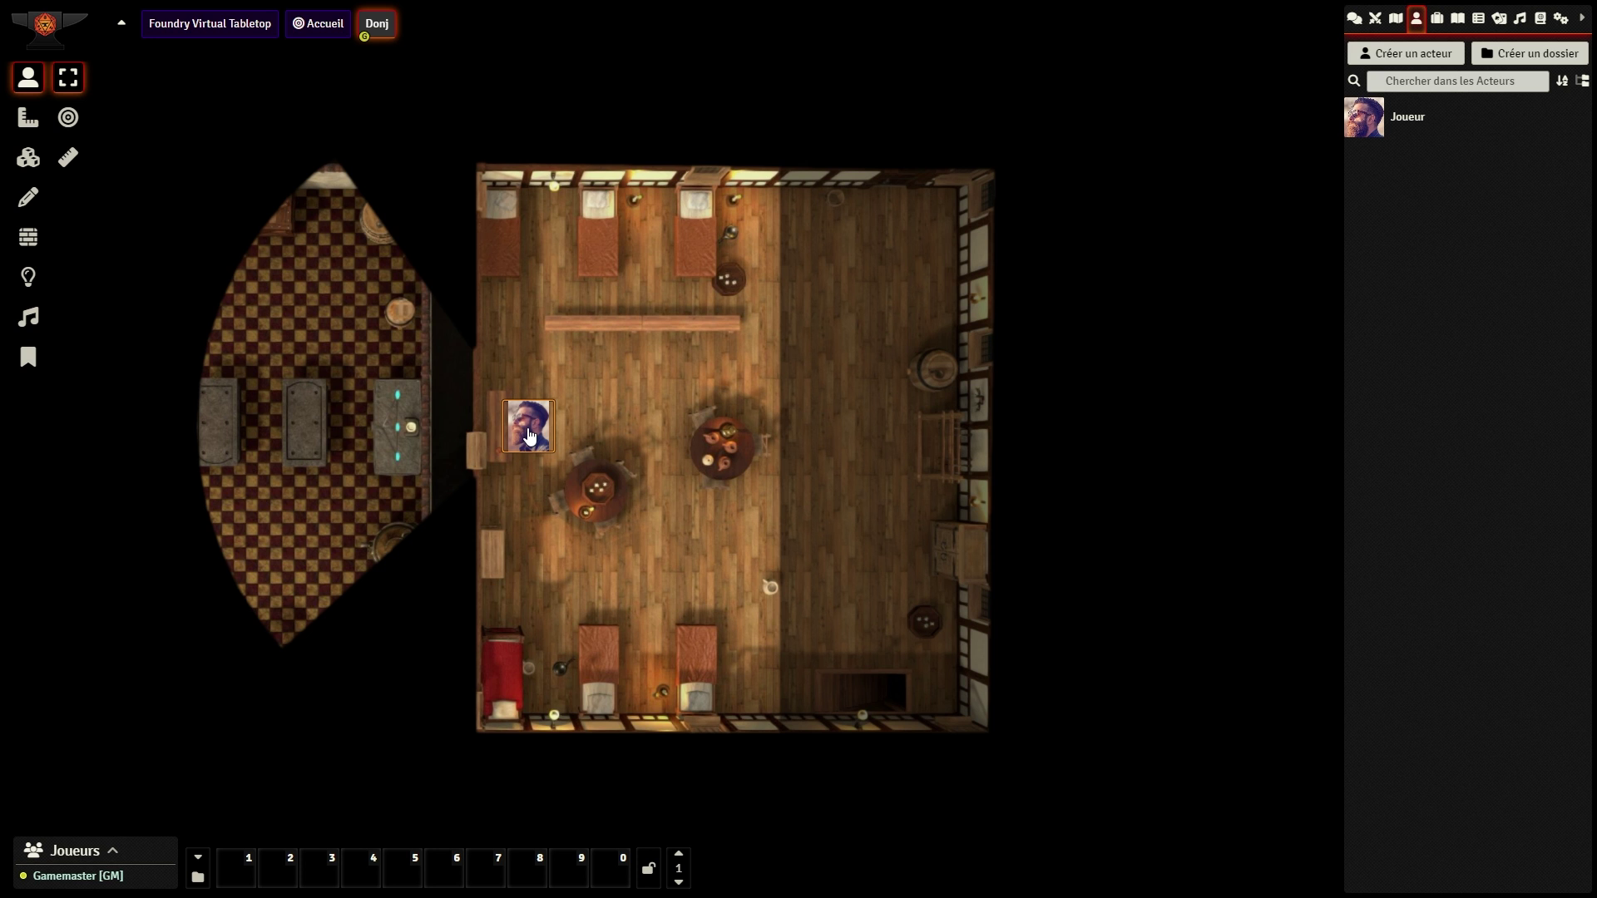
{"action": "key", "text": "Left"}
{"action": "key", "text": "Right"}
{"action": "key", "text": "Left"}
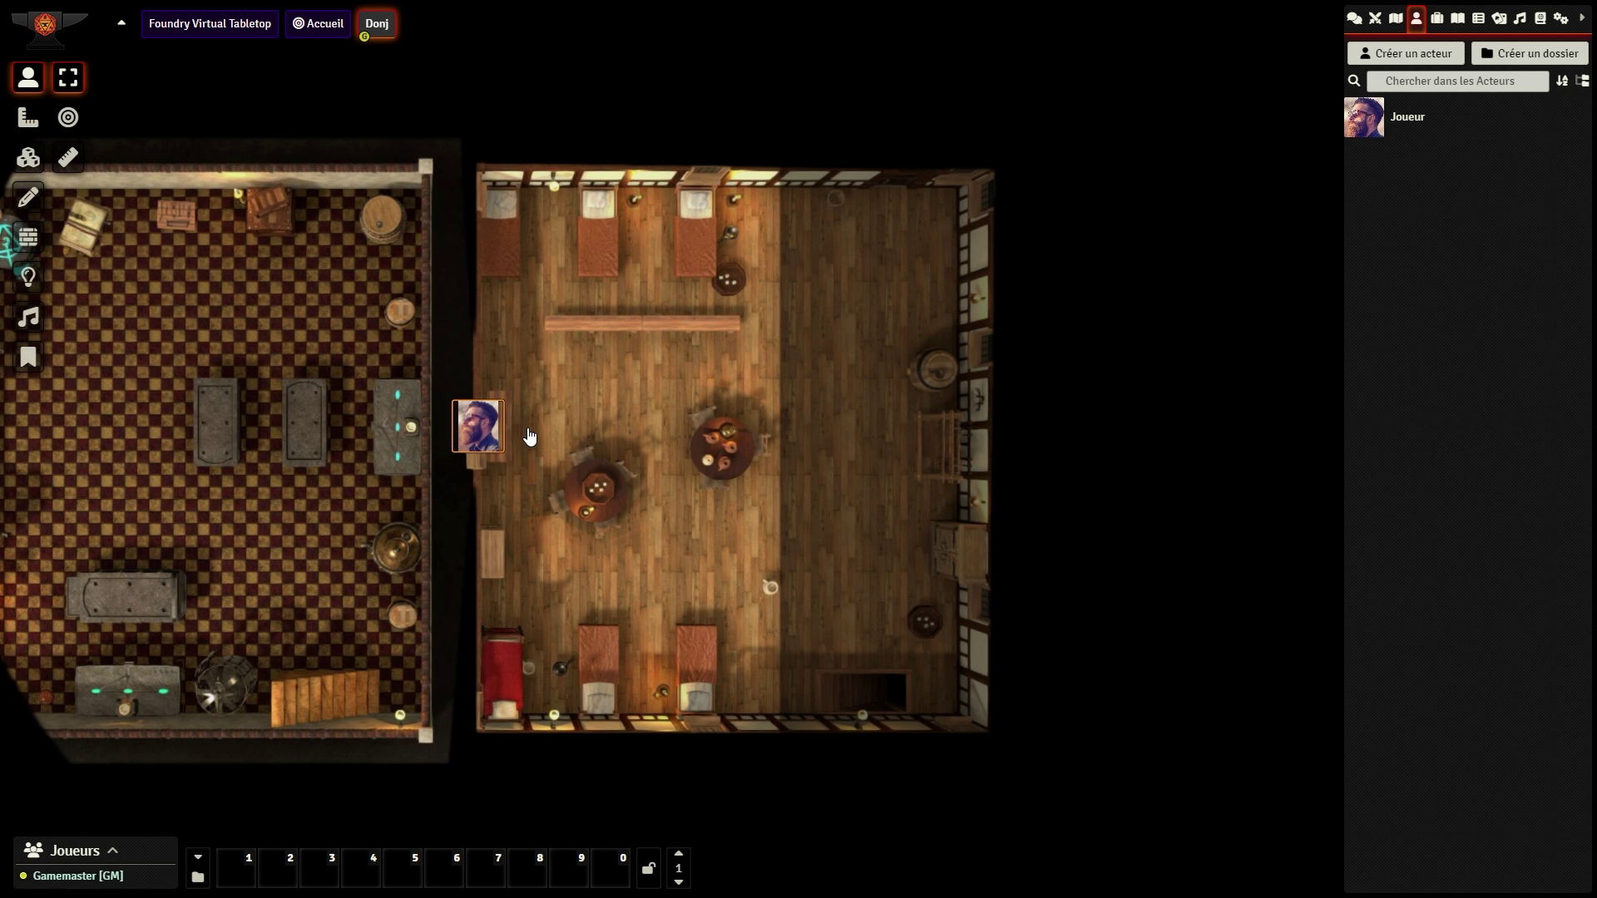
{"action": "key", "text": "Right"}
{"action": "key", "text": "Right"}
{"action": "key", "text": "Right"}
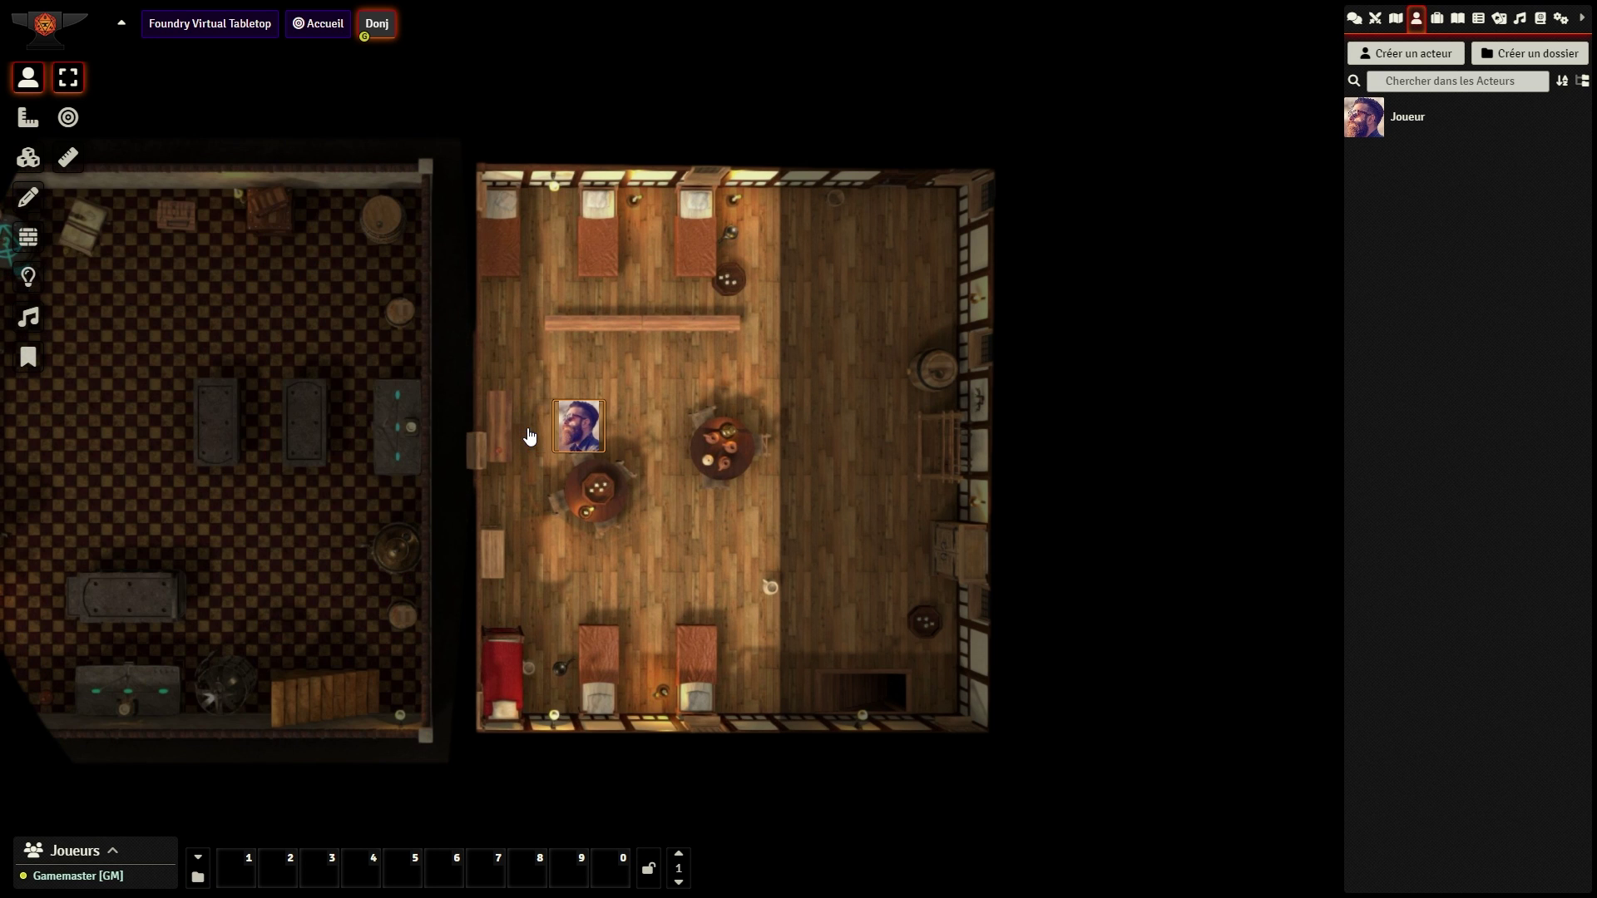
{"action": "key", "text": "Right"}
{"action": "key", "text": "Left"}
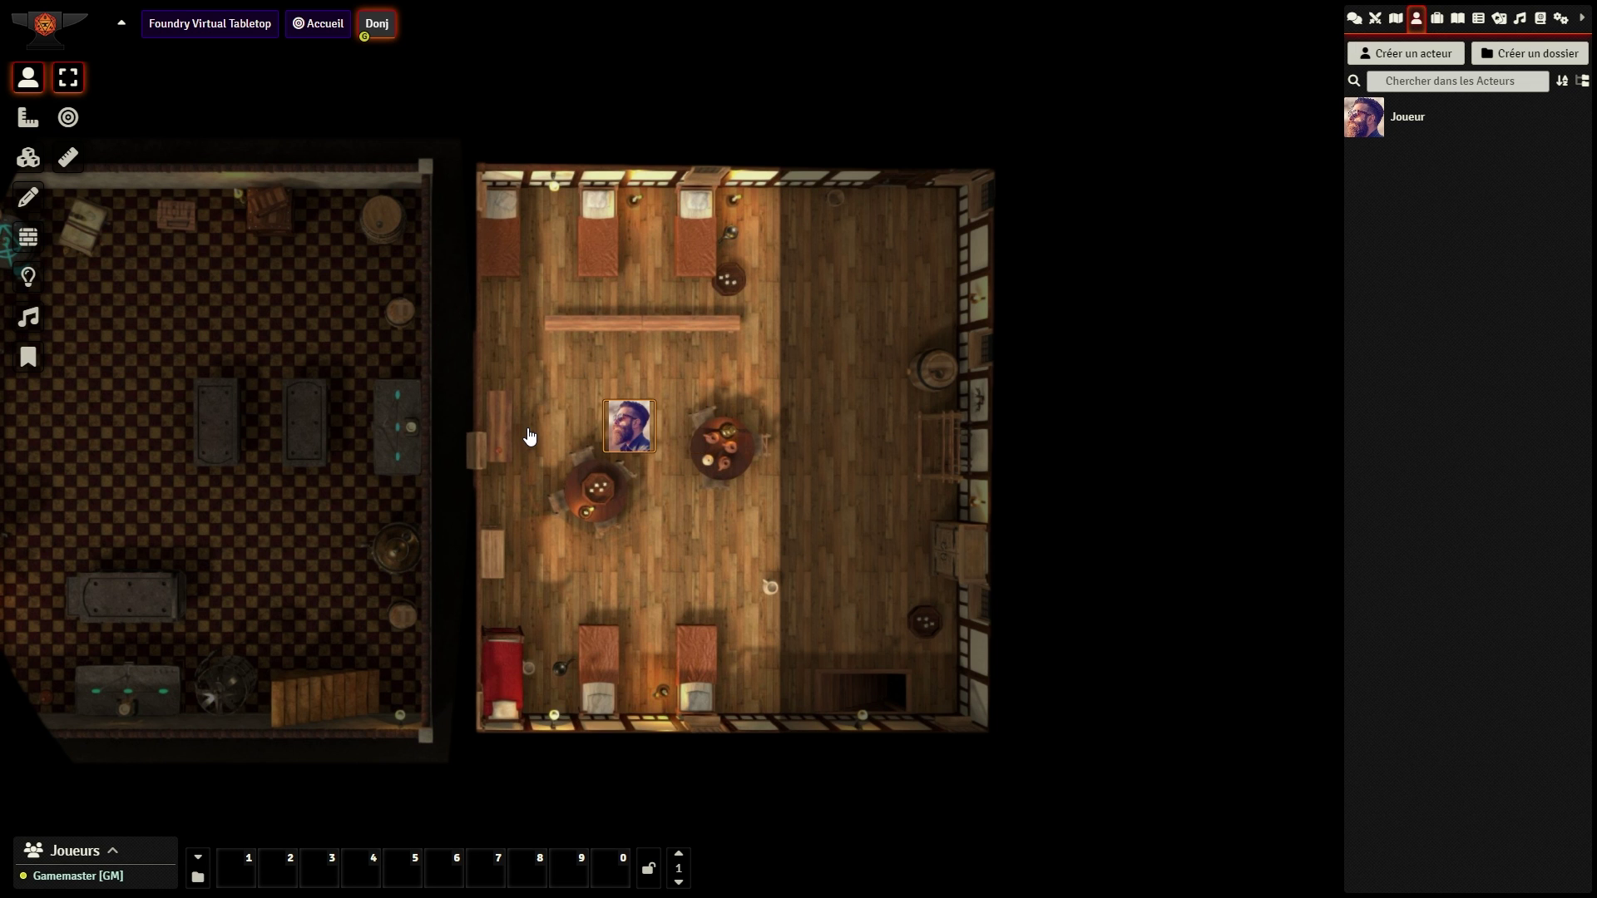
{"action": "key", "text": "Left"}
{"action": "key", "text": "Left"}
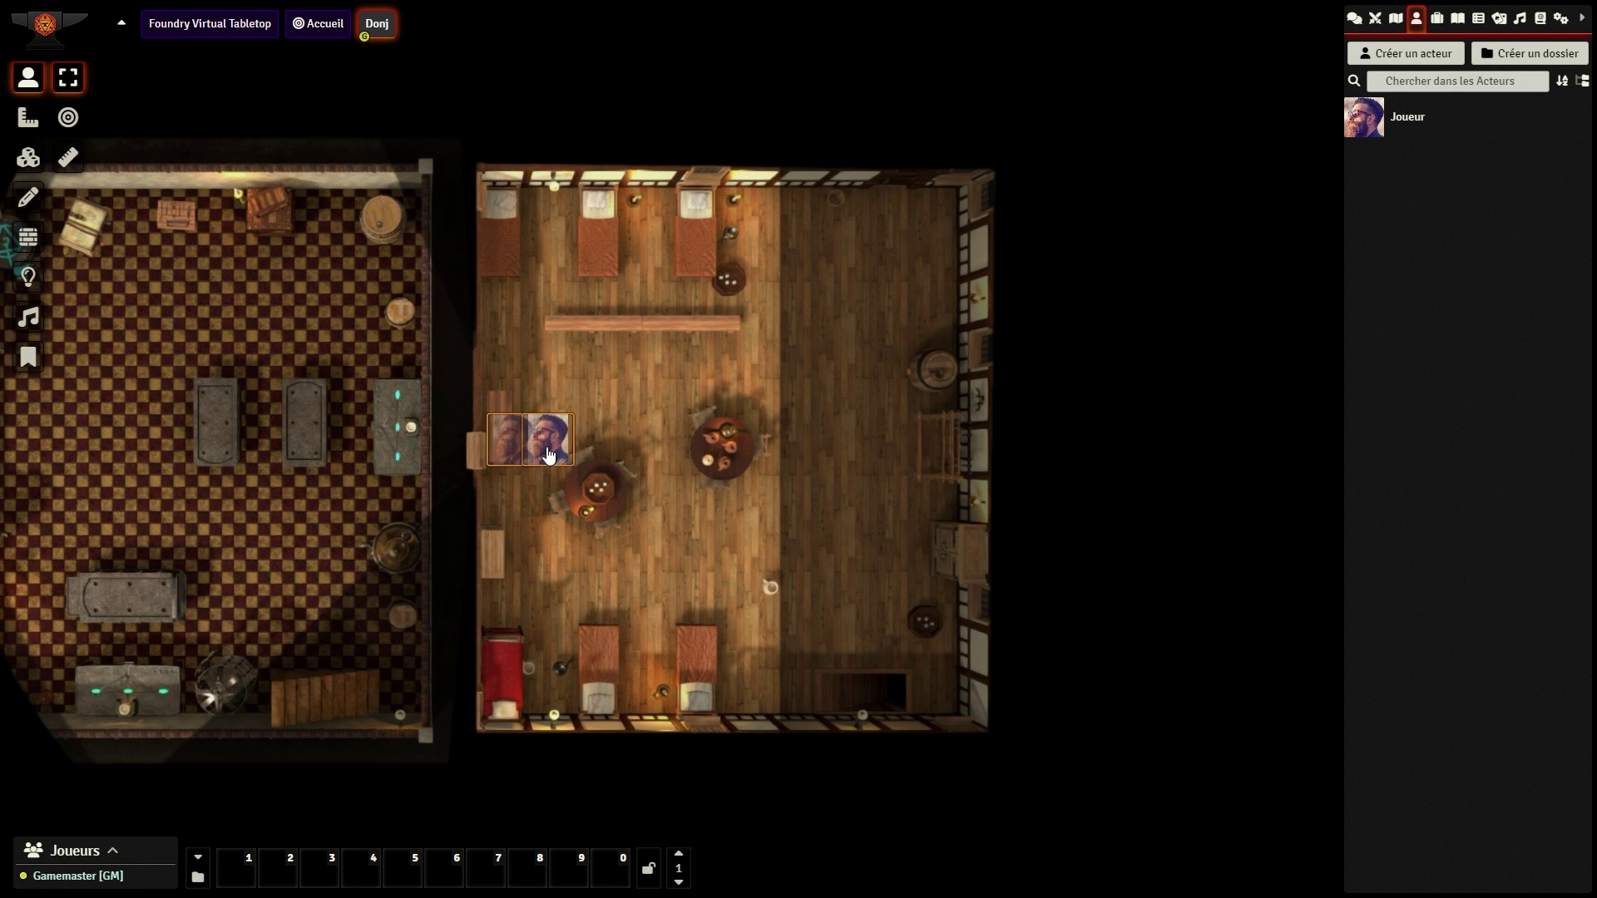
{"action": "key", "text": "Right"}
Step: Examine the remaining wall tools, including forced grid snapping, the door tool and deletion of all walls
{"action": "left_click", "coordinate": [29, 237]}
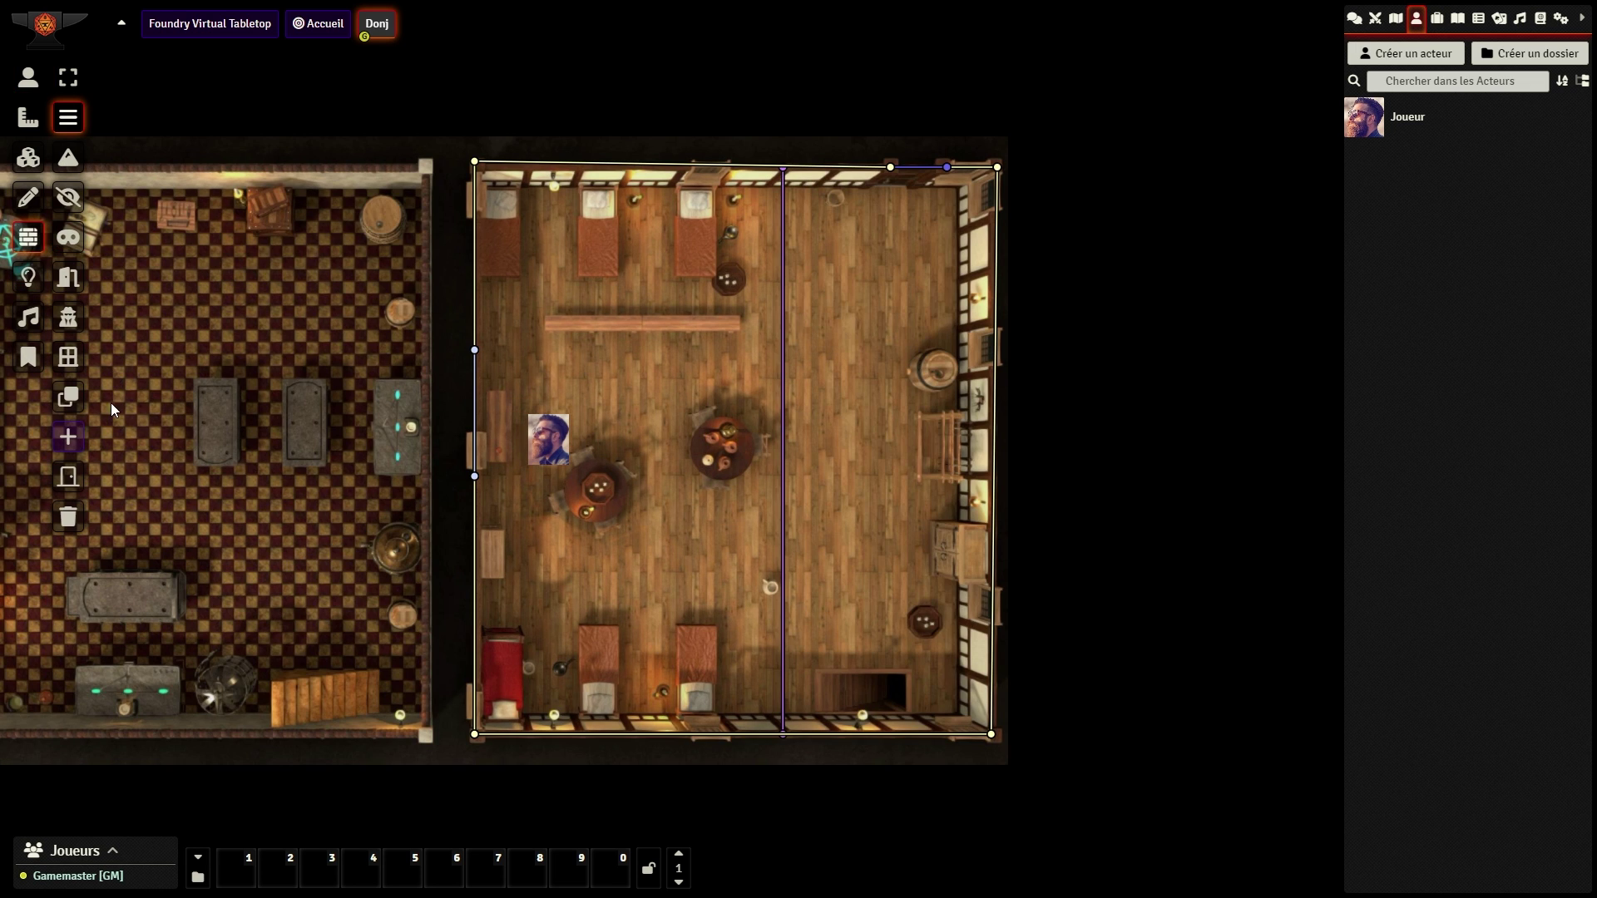
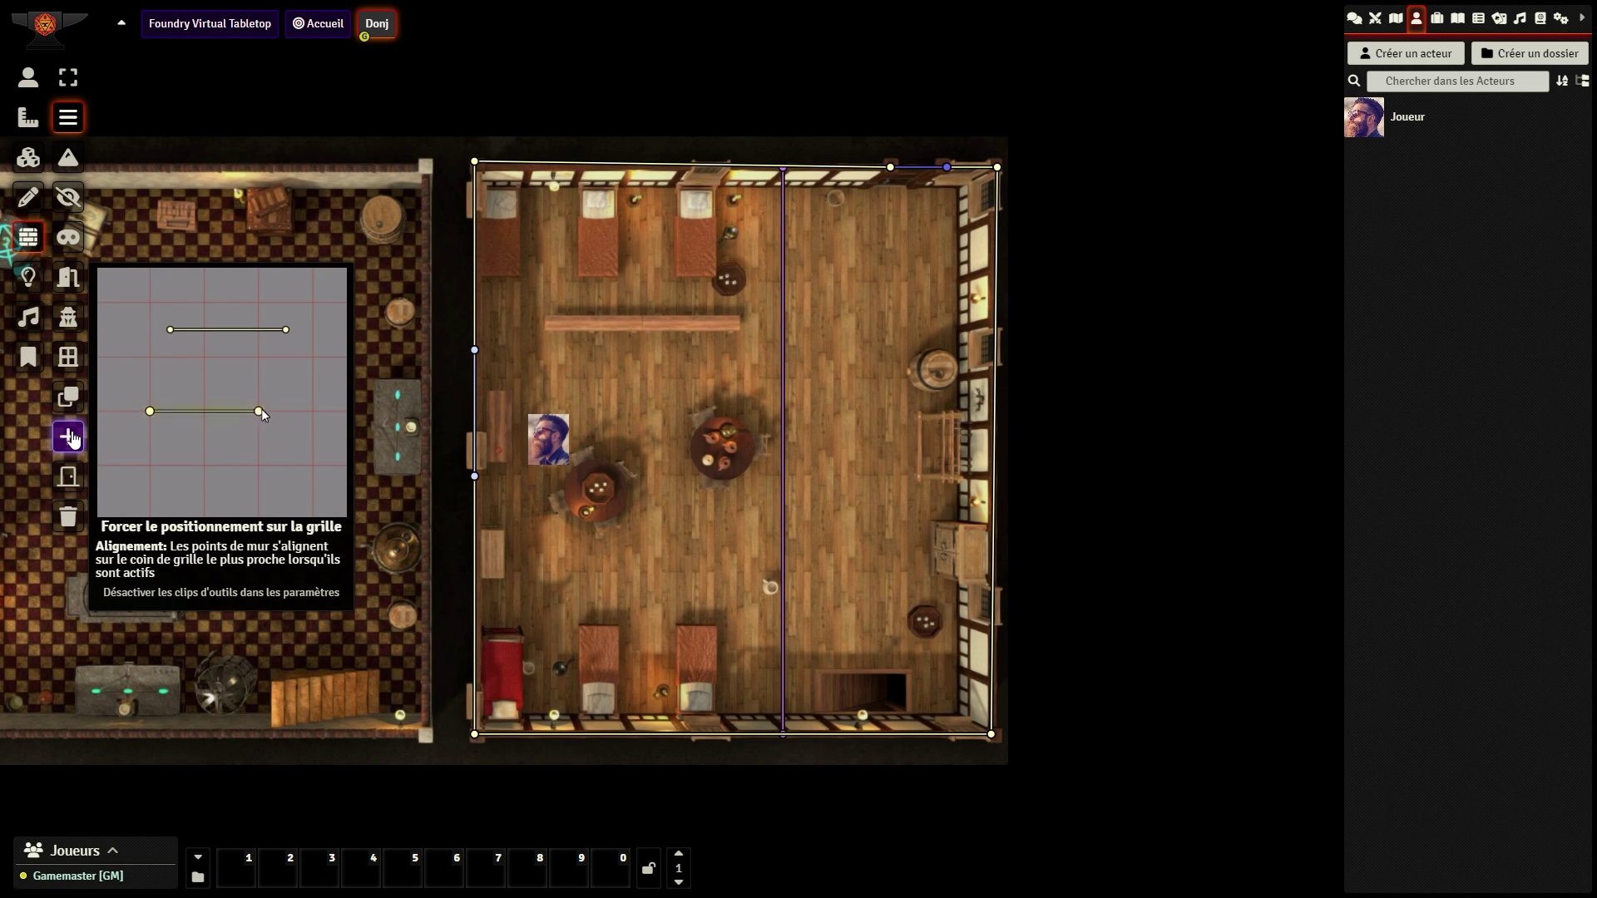
{"action": "left_click", "coordinate": [68, 481]}
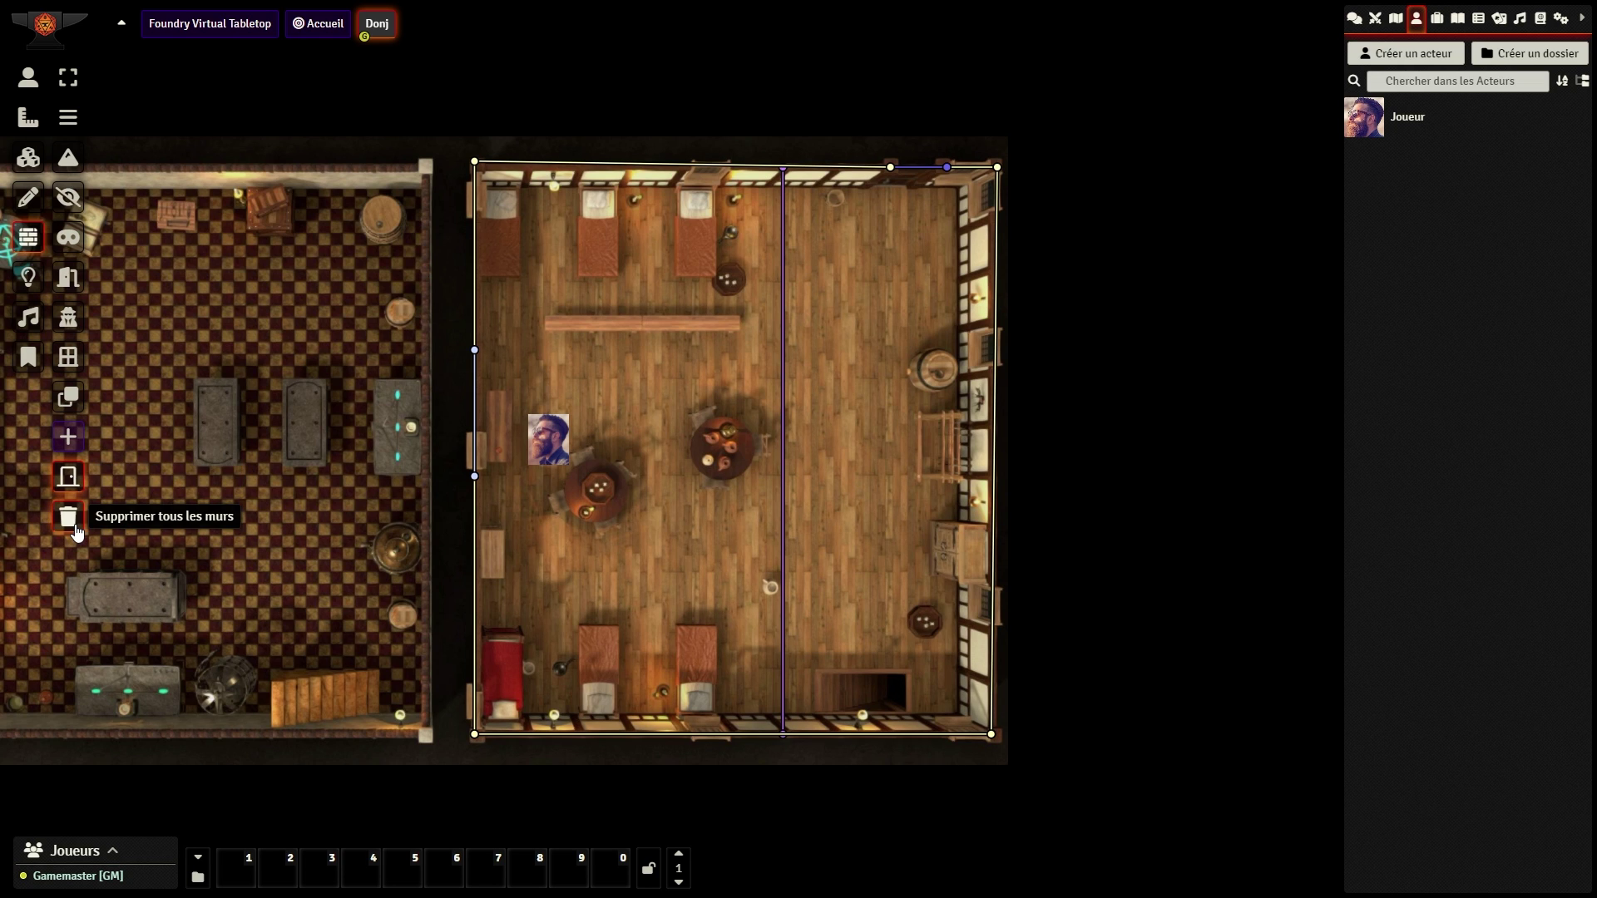
Step: Return the scene to daylight and draw an ambient light in the room's upper-left corner with a dim radius of about 29.56 ft
{"action": "left_click", "coordinate": [28, 277]}
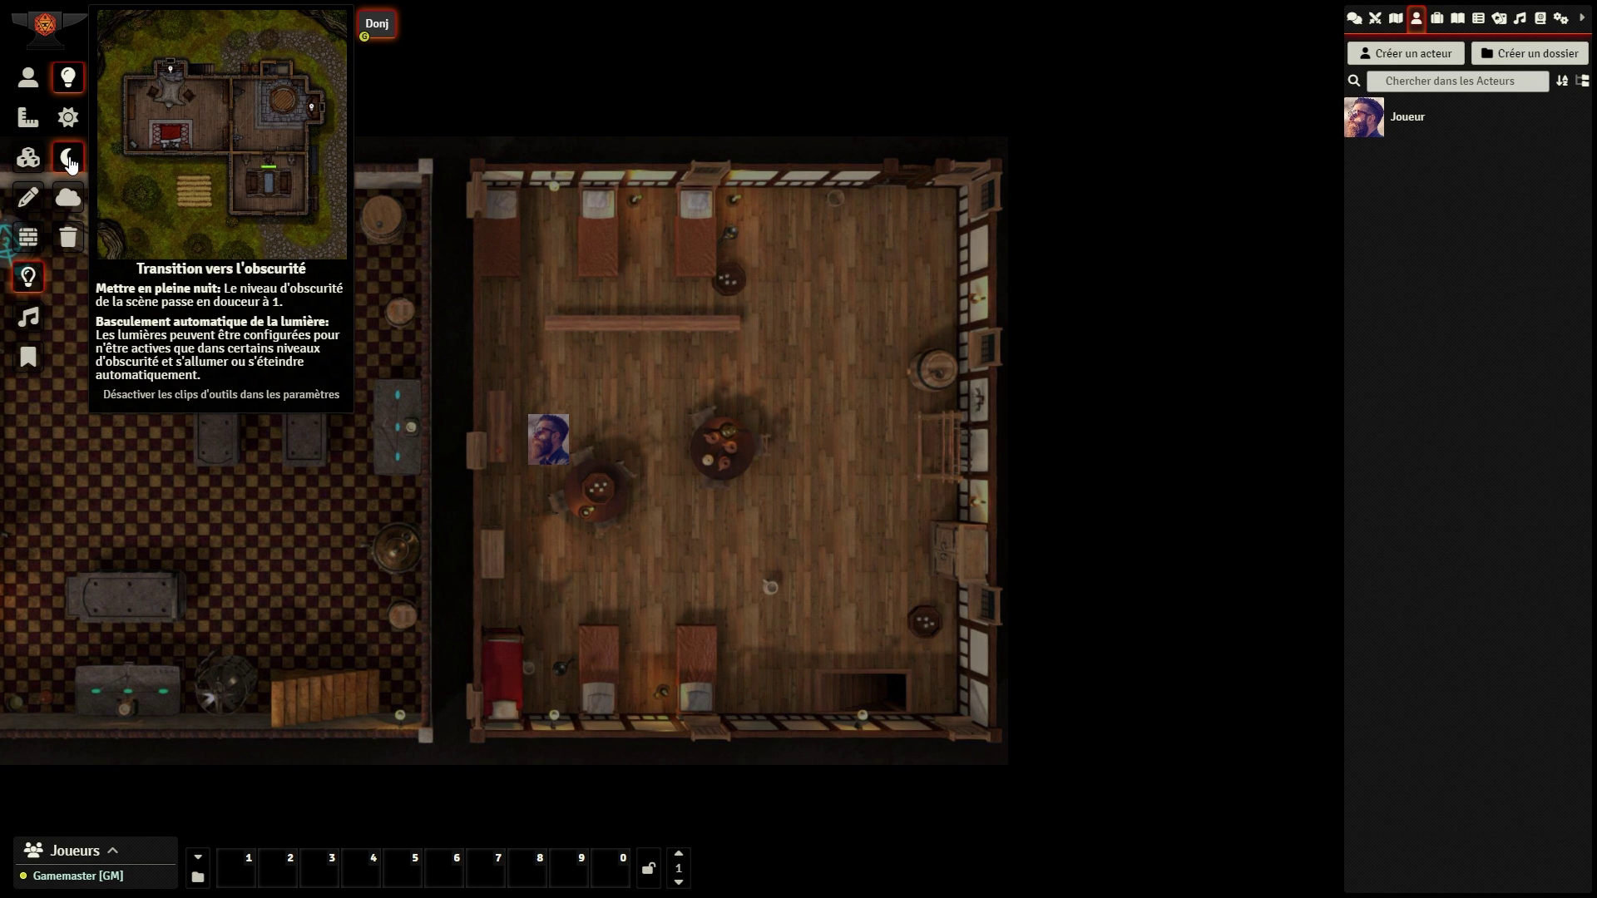
{"action": "left_click", "coordinate": [70, 119]}
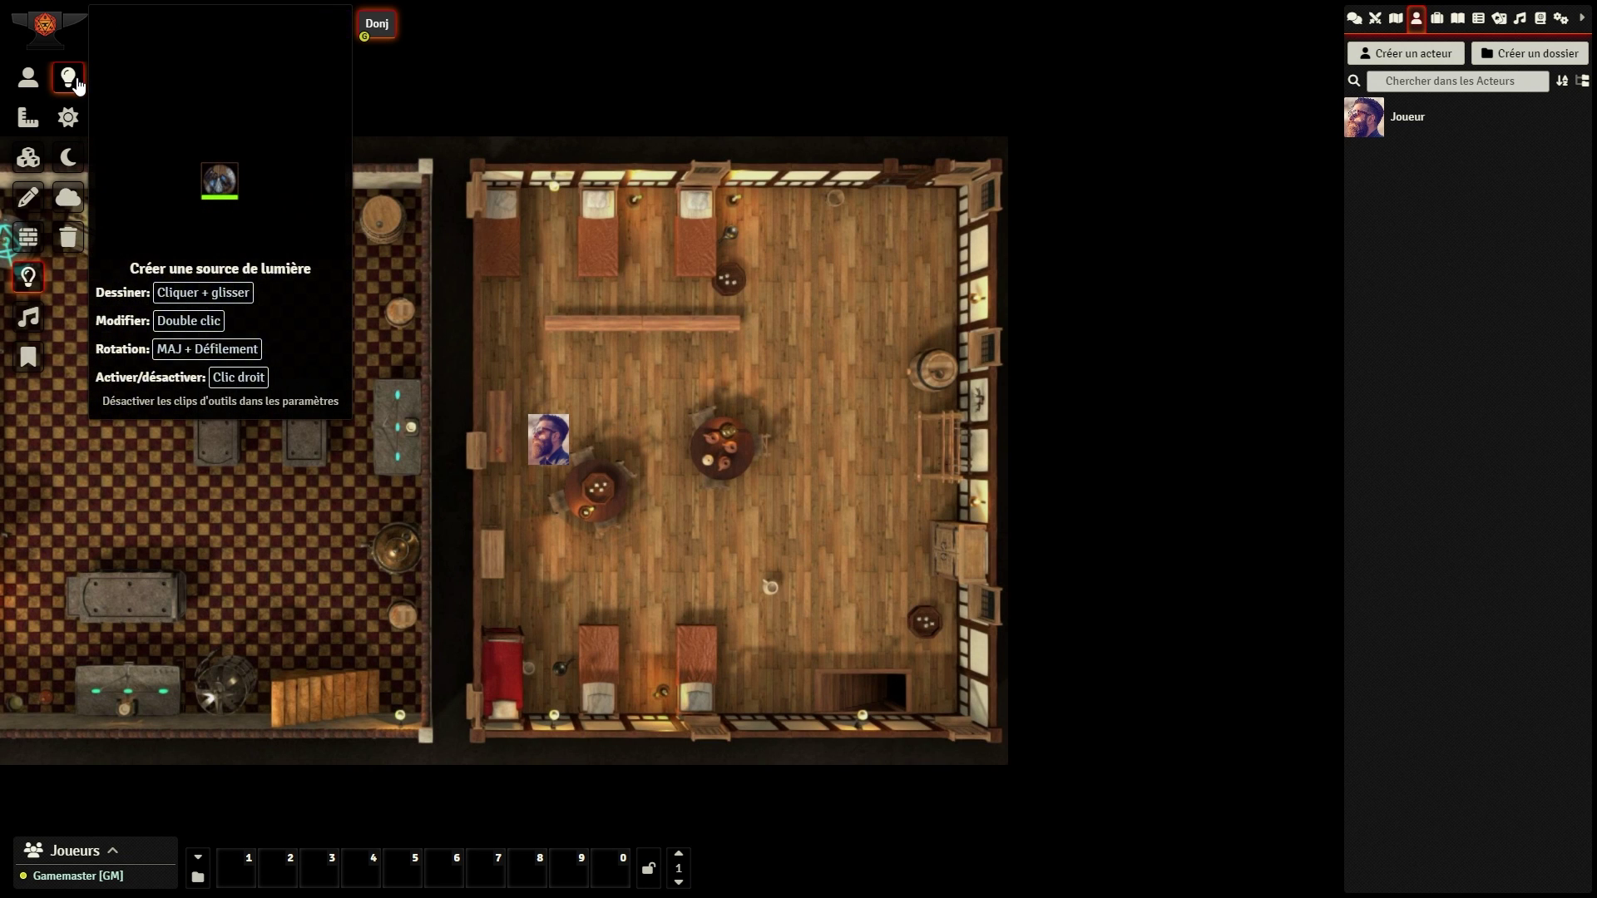
{"action": "left_click_drag", "start_coordinate": [516, 225], "coordinate": [646, 326]}
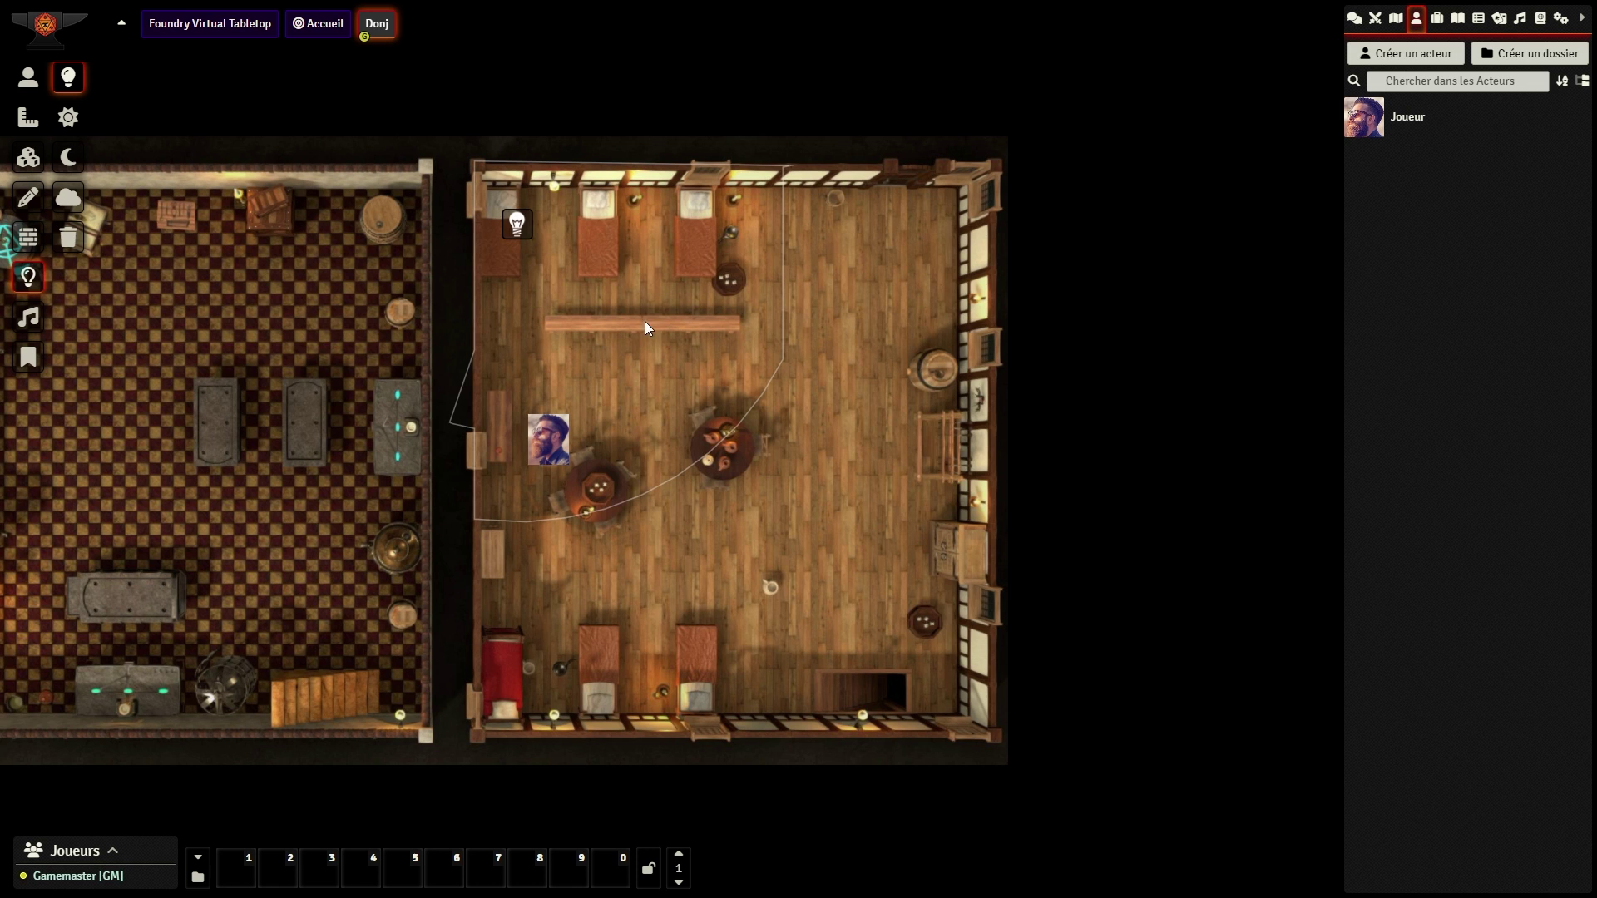
Step: Set the new light's animation type to Brouillard tourbillonnant
{"action": "double_click", "coordinate": [516, 224]}
{"action": "left_click", "coordinate": [811, 301]}
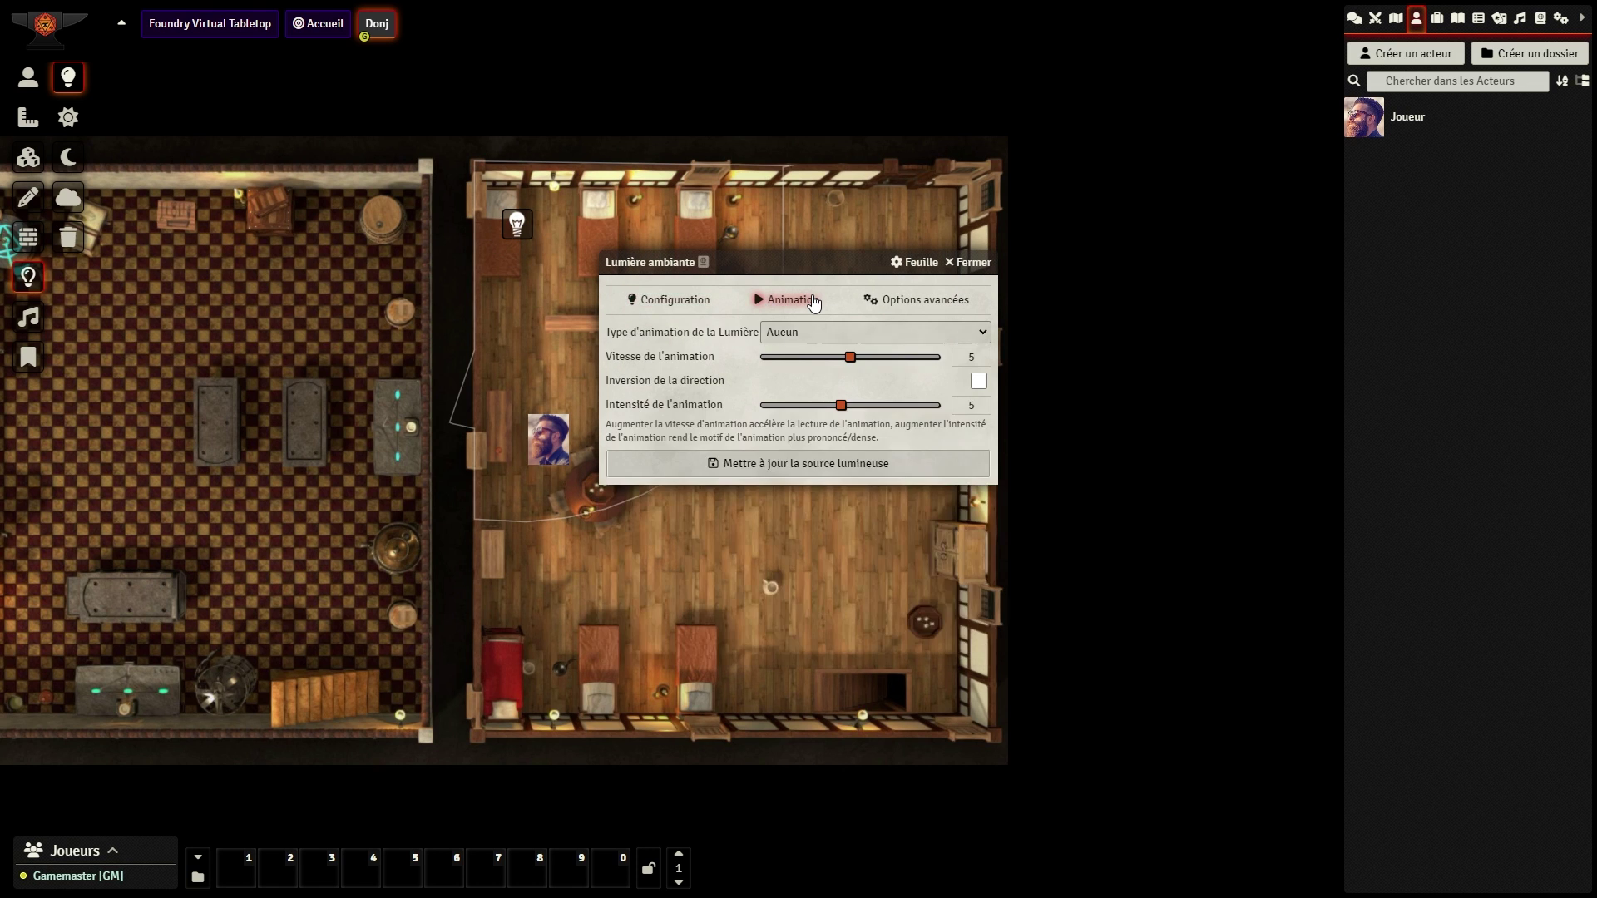
{"action": "left_click", "coordinate": [797, 337]}
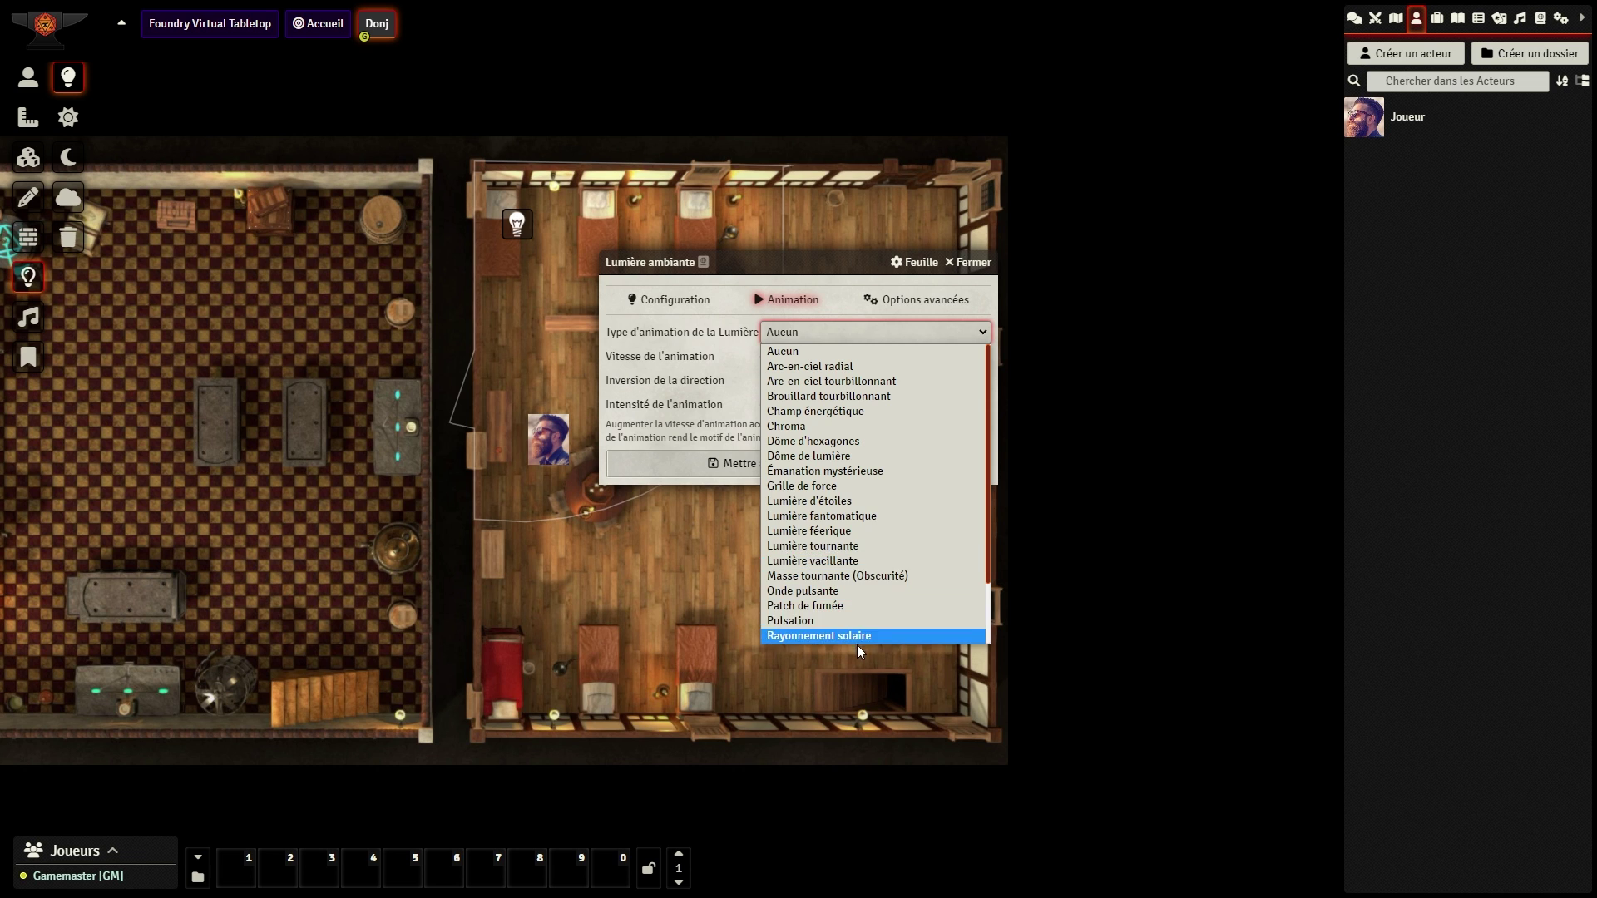
{"action": "left_click", "coordinate": [821, 397]}
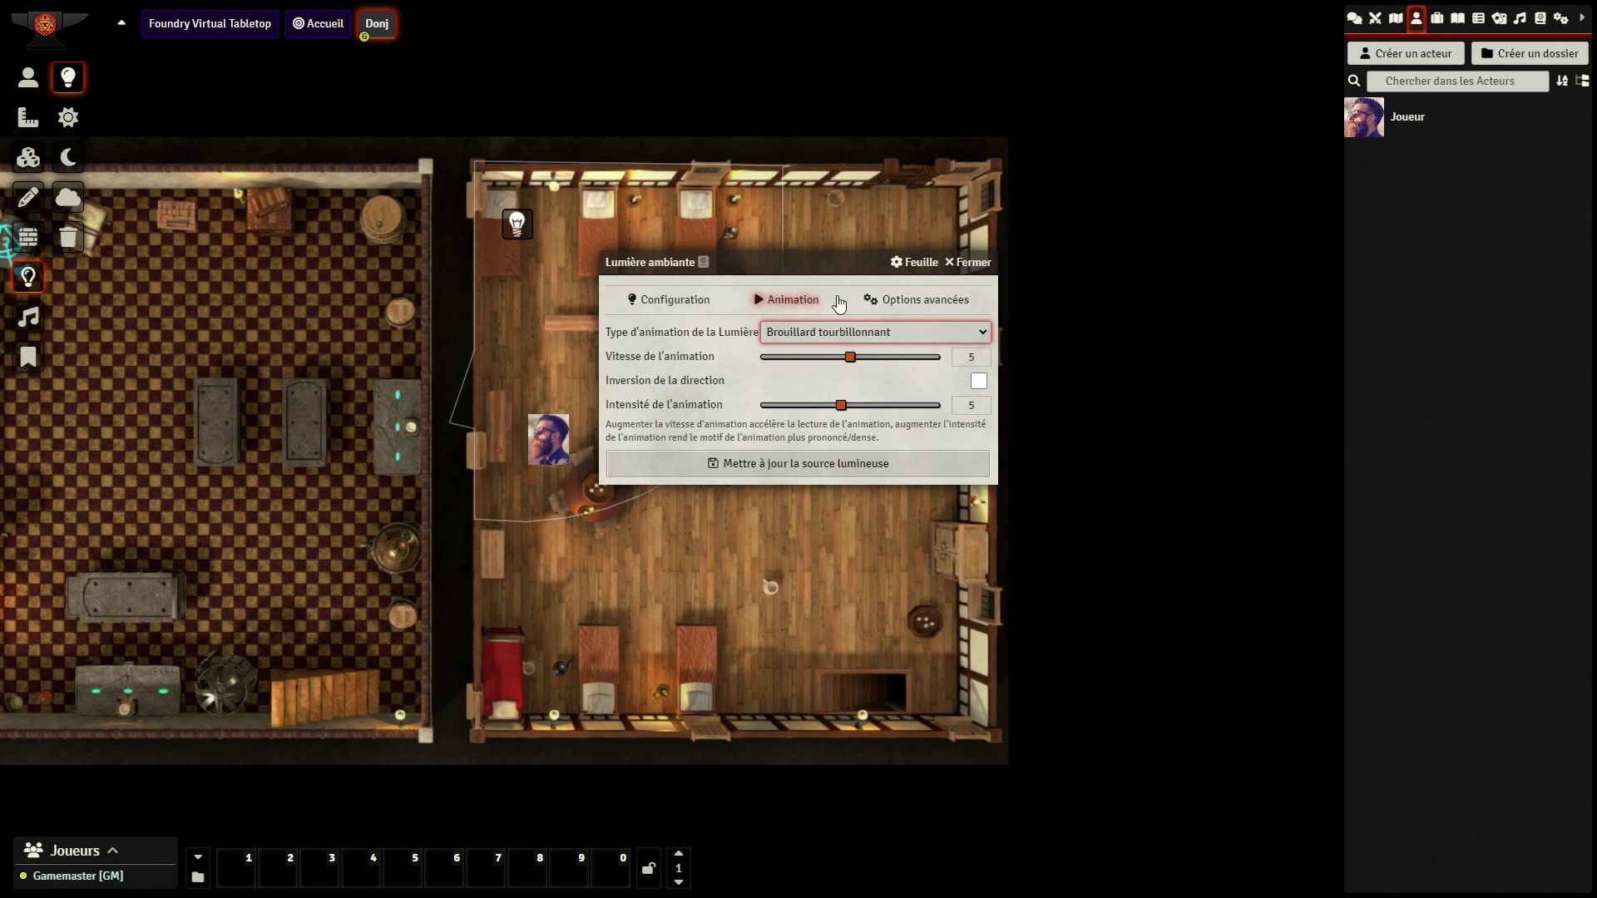
Step: Examine the light's advanced options and the available coloration techniques, keeping Luminance adaptative
{"action": "left_click", "coordinate": [907, 299]}
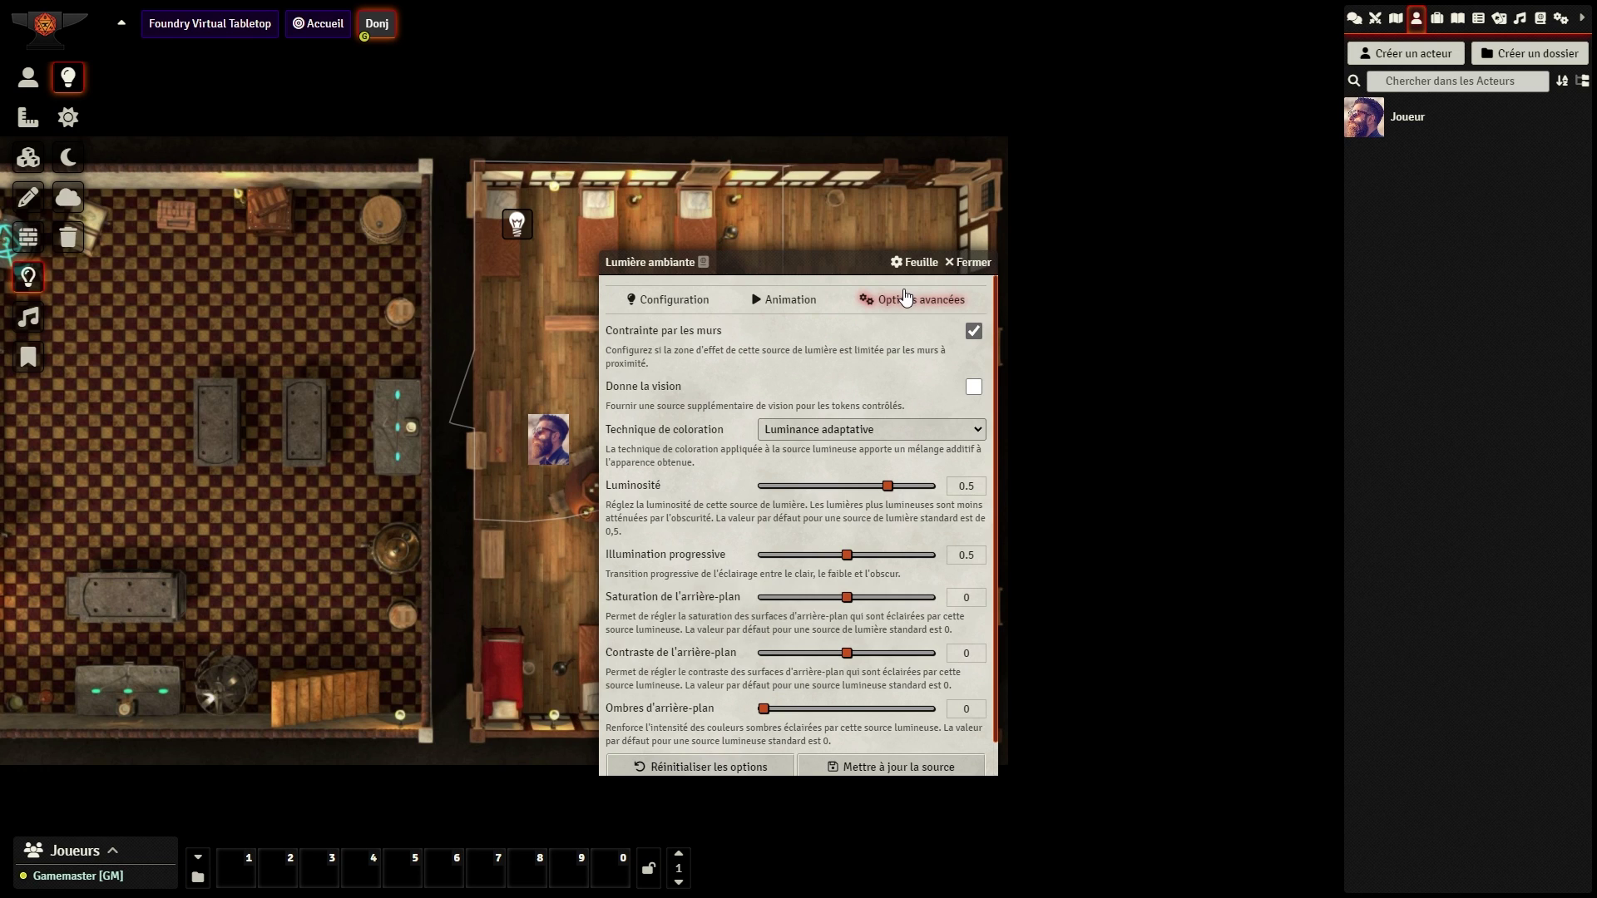
{"action": "left_click", "coordinate": [870, 431]}
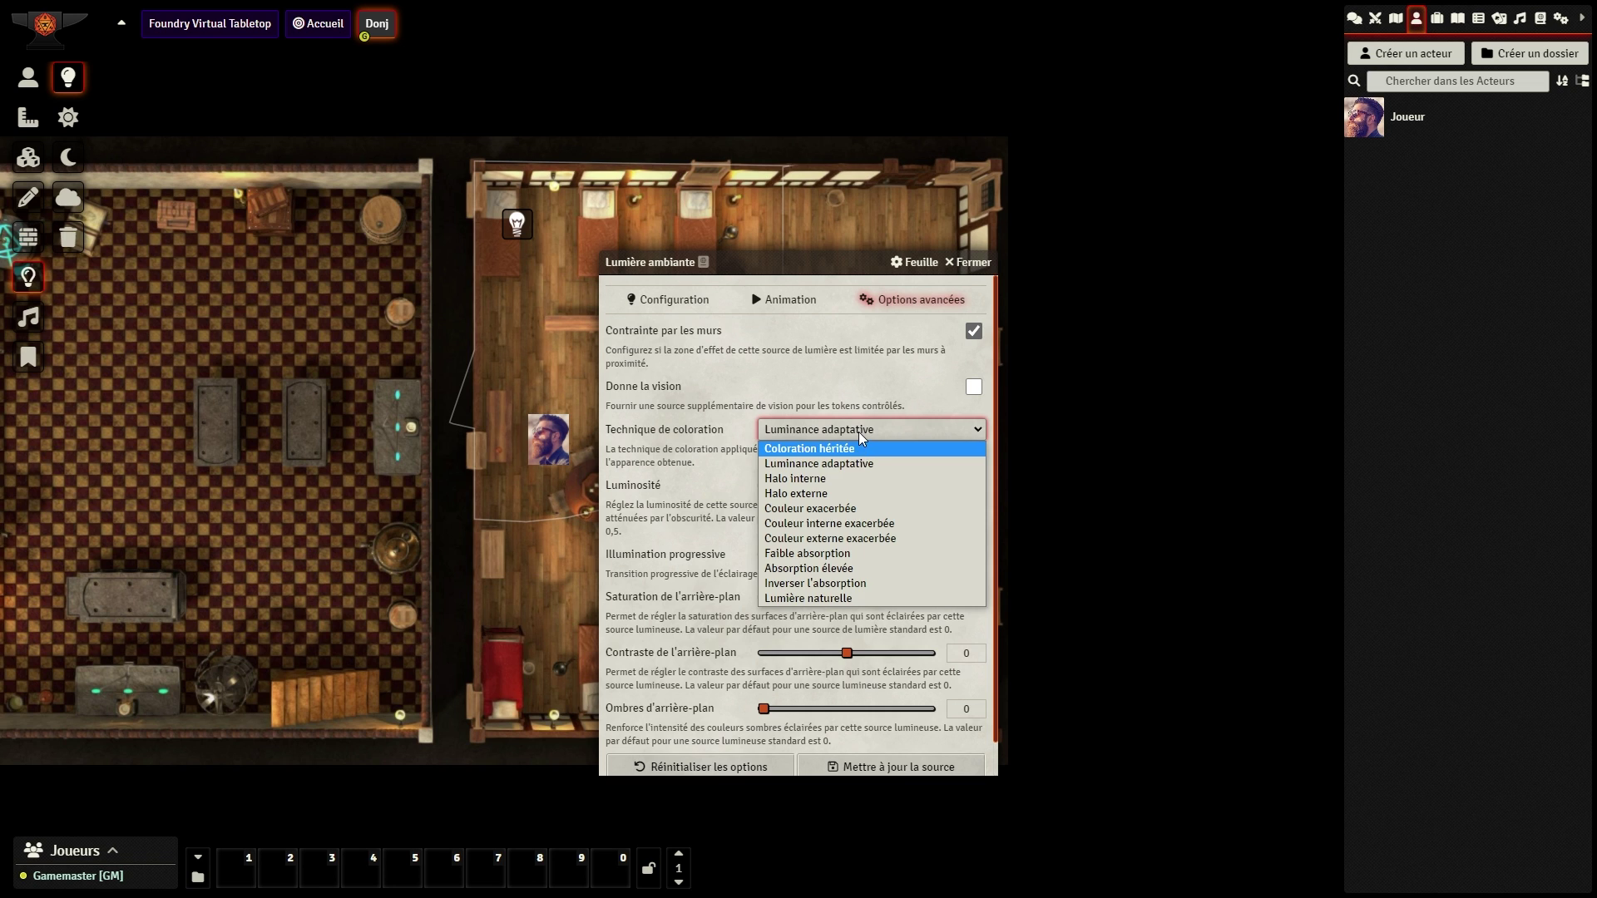
{"action": "left_click", "coordinate": [859, 432]}
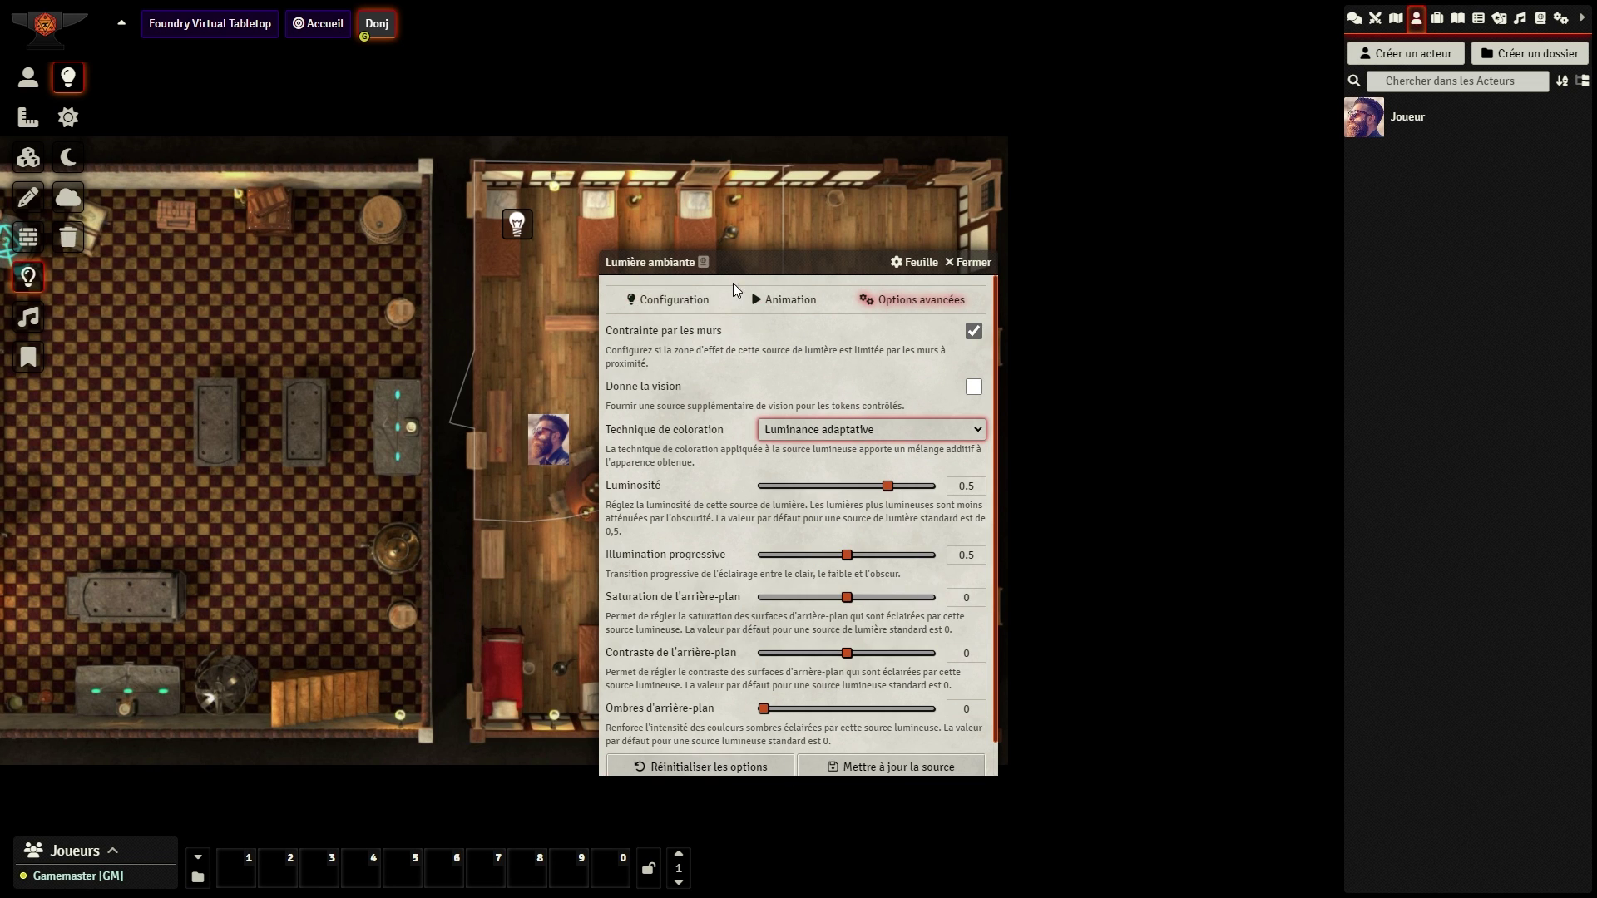
Step: Set the light's colour to red, #ed0707
{"action": "left_click", "coordinate": [676, 301]}
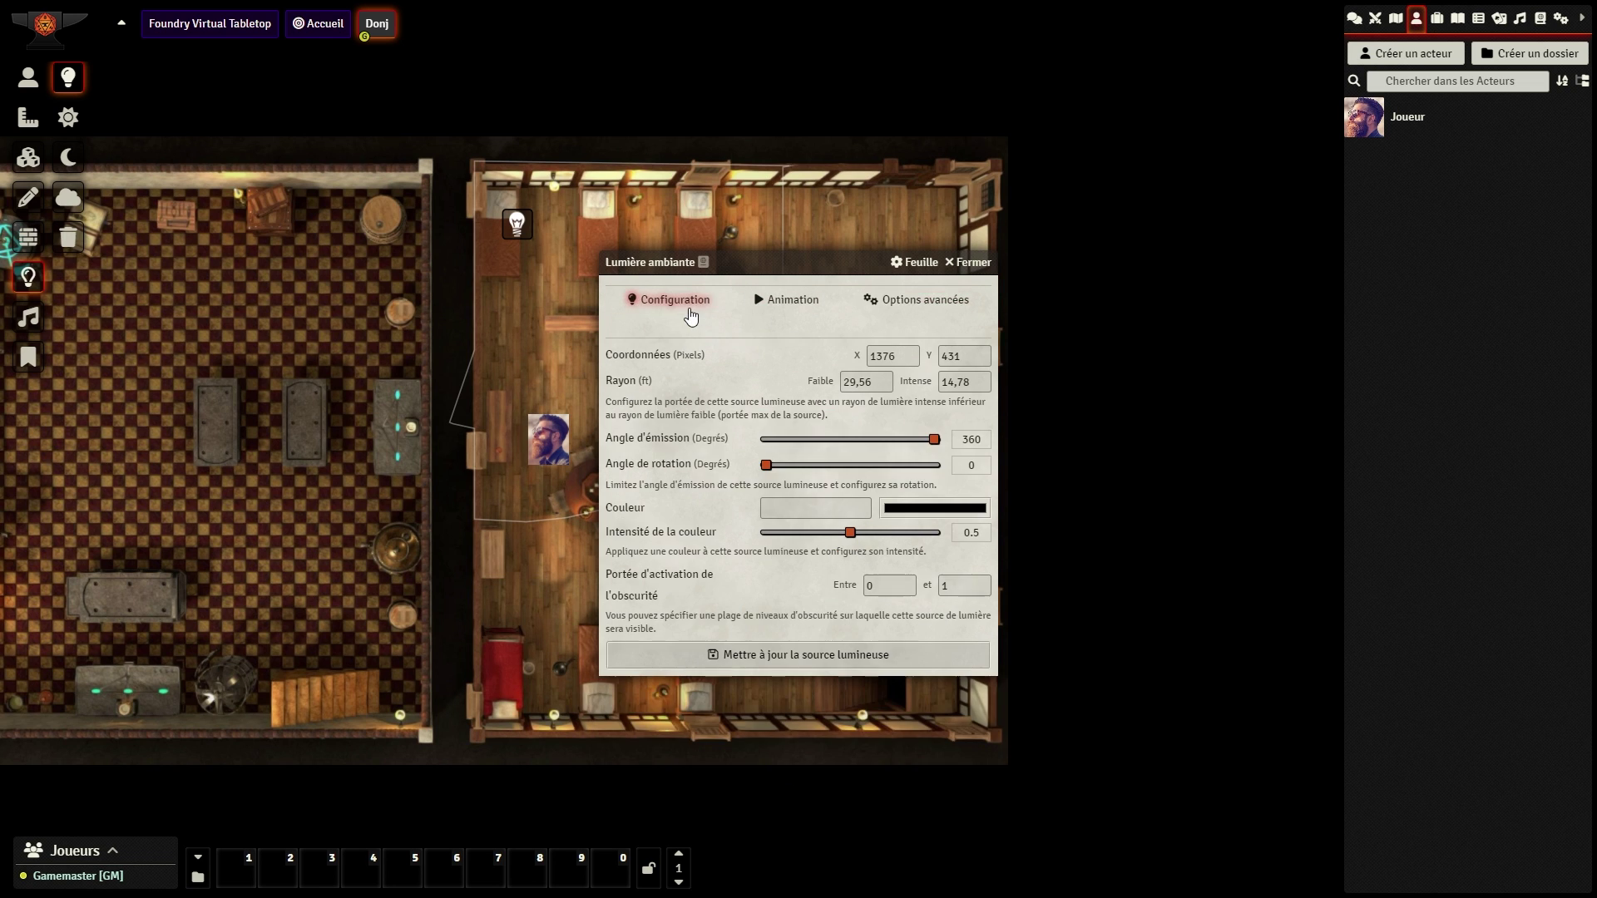
{"action": "left_click", "coordinate": [930, 511]}
{"action": "left_click_drag", "start_coordinate": [1051, 530], "coordinate": [1064, 528]}
{"action": "left_click", "coordinate": [675, 536]}
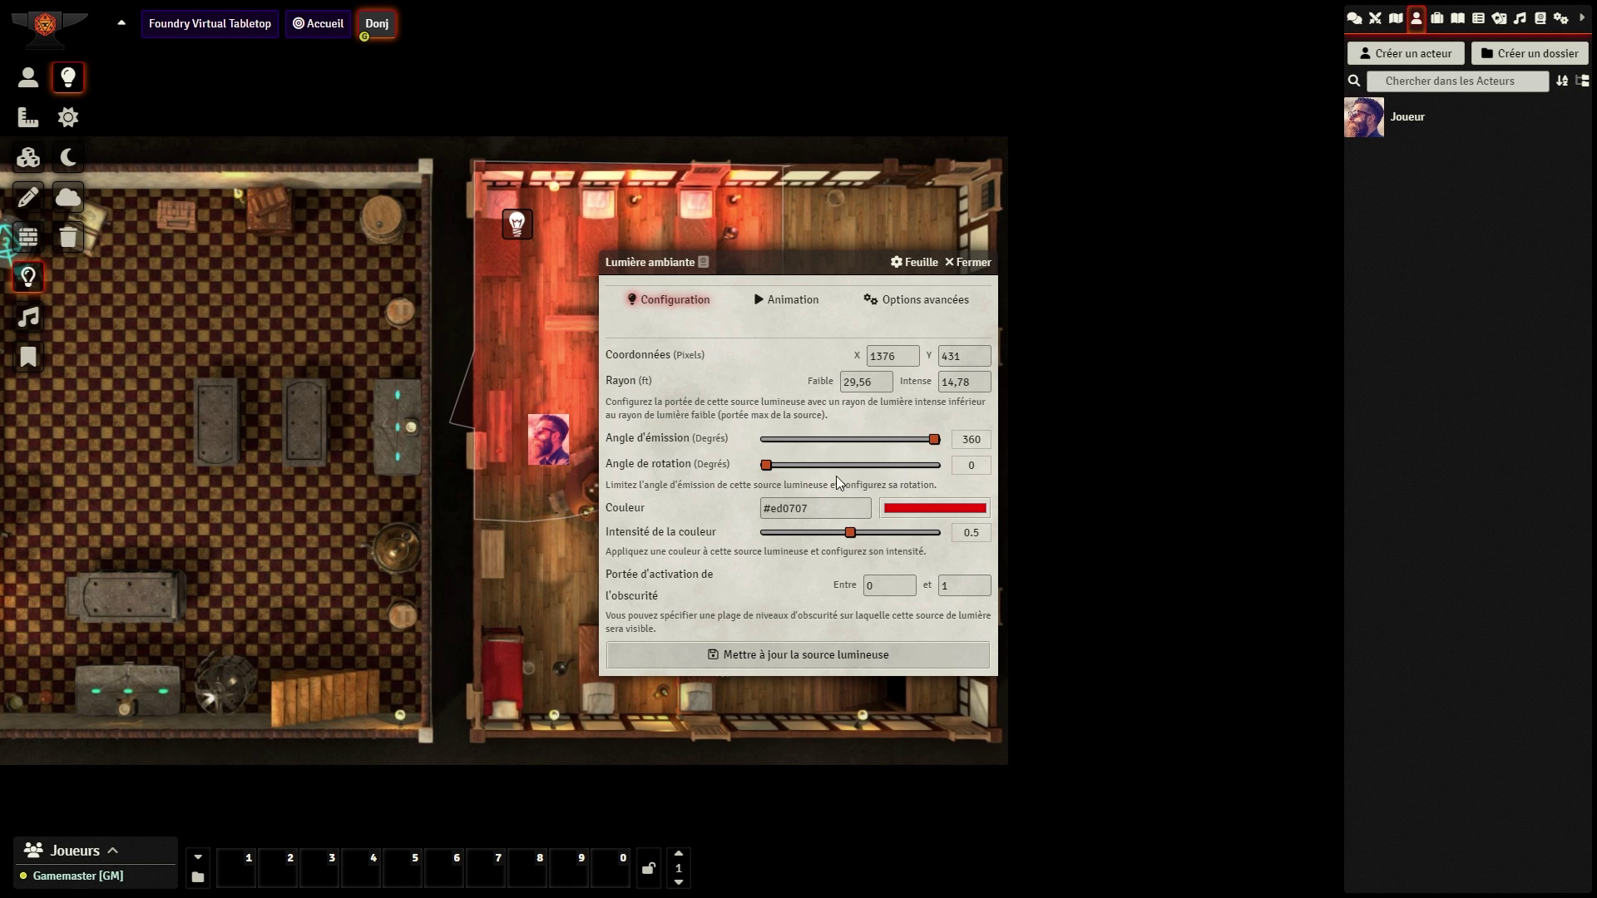
Step: Set the light's animation speed to 8, raise its animation intensity and update the light source
{"action": "left_click", "coordinate": [782, 308]}
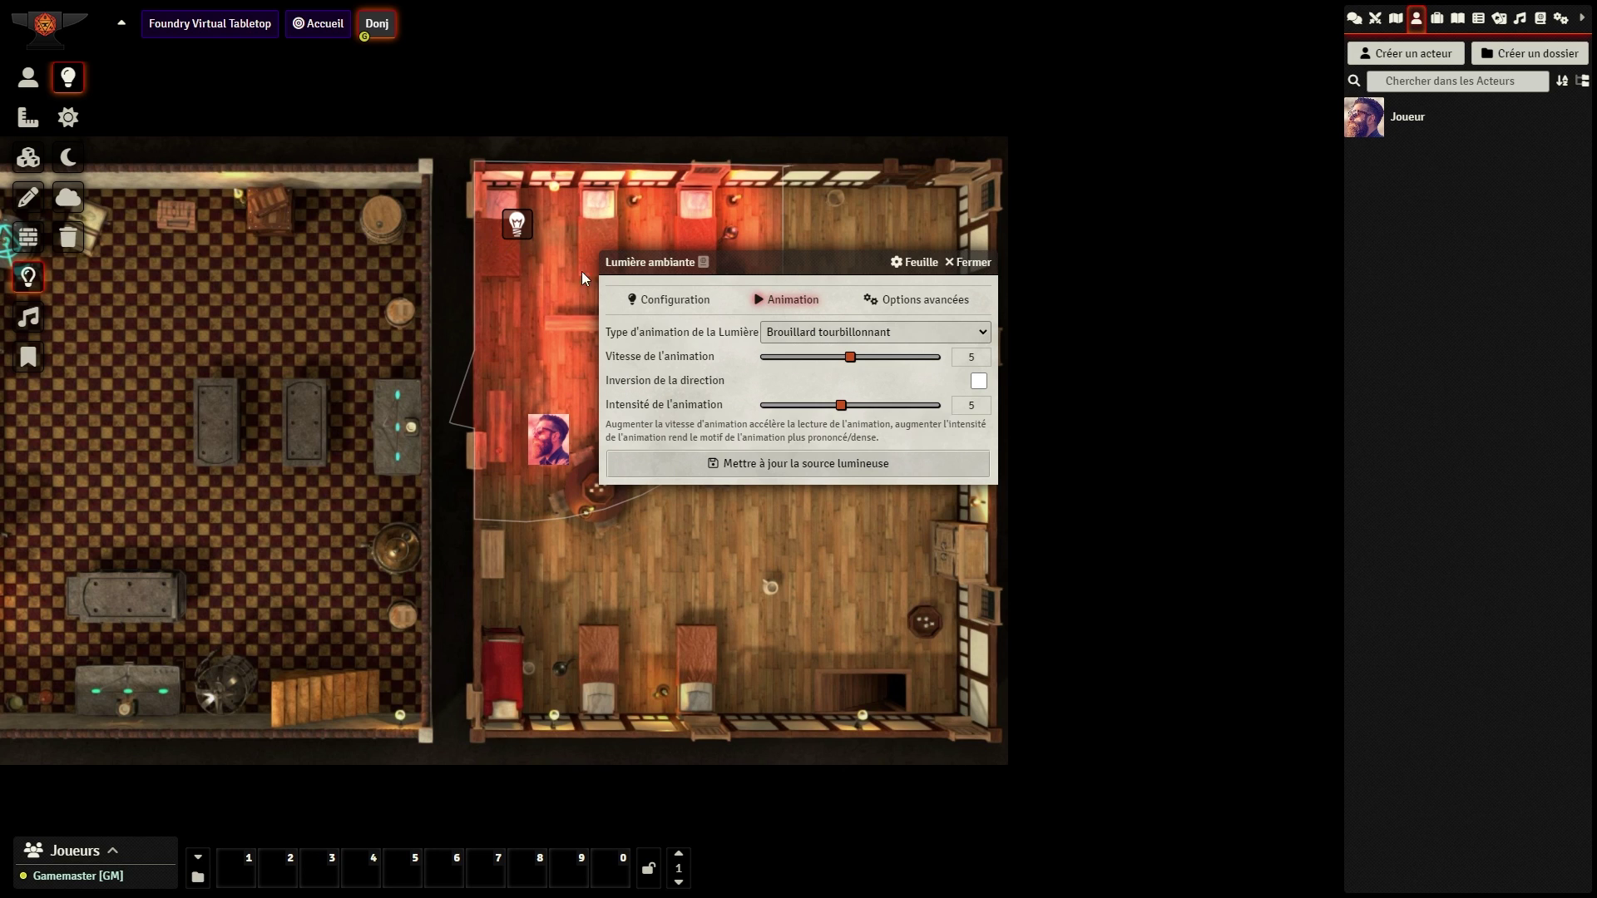
{"action": "left_click_drag", "start_coordinate": [730, 261], "coordinate": [877, 265]}
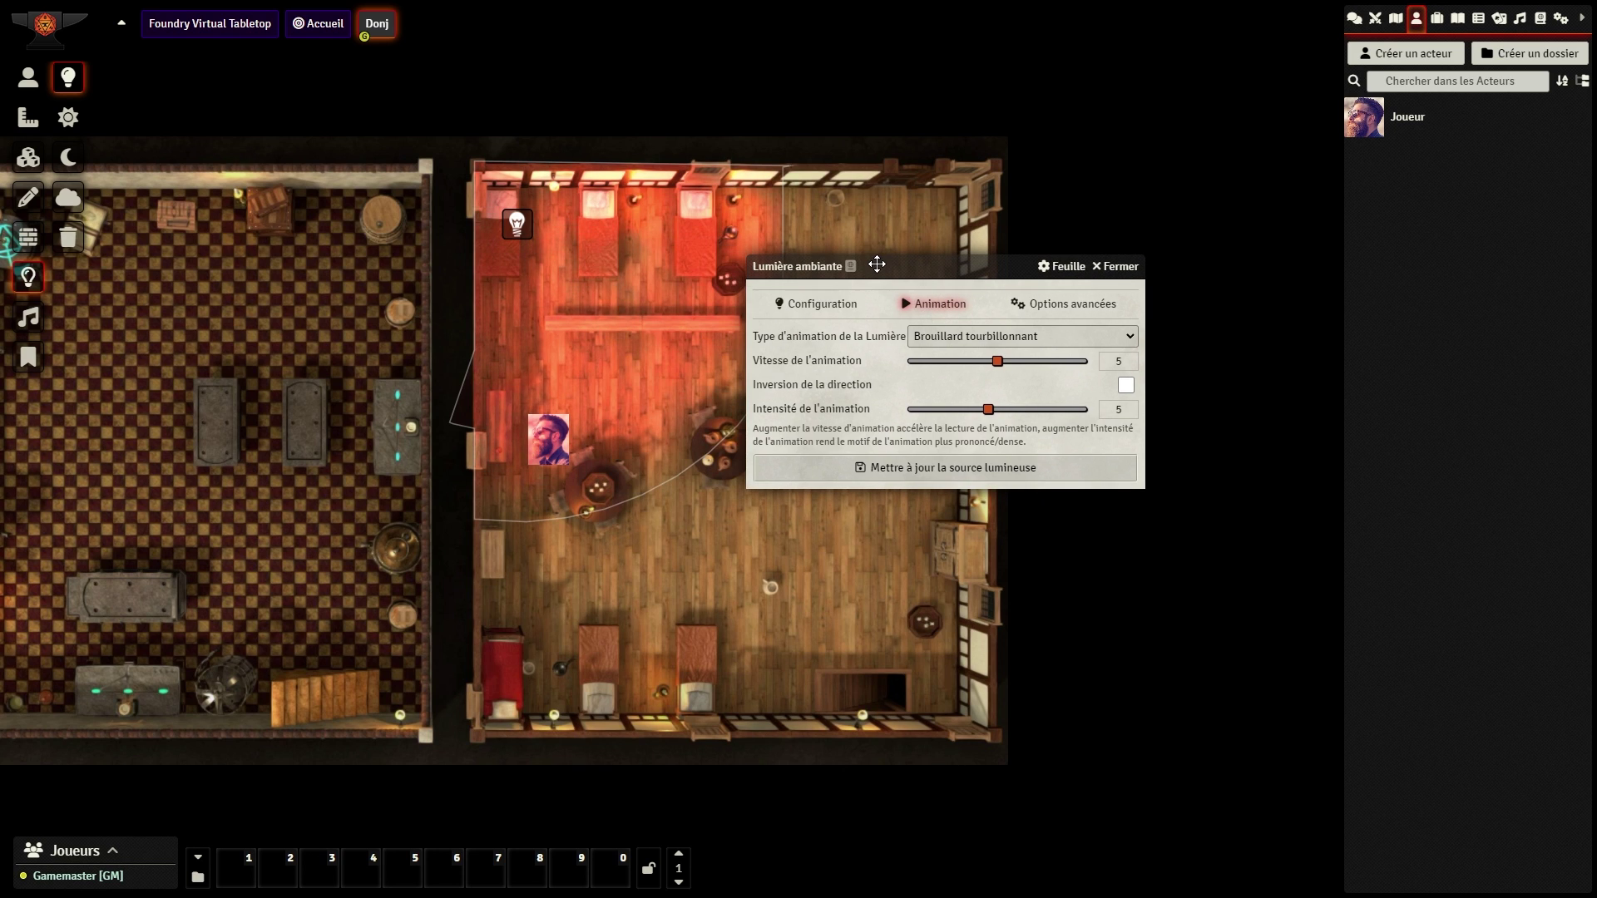
{"action": "left_click_drag", "start_coordinate": [999, 366], "coordinate": [1048, 364]}
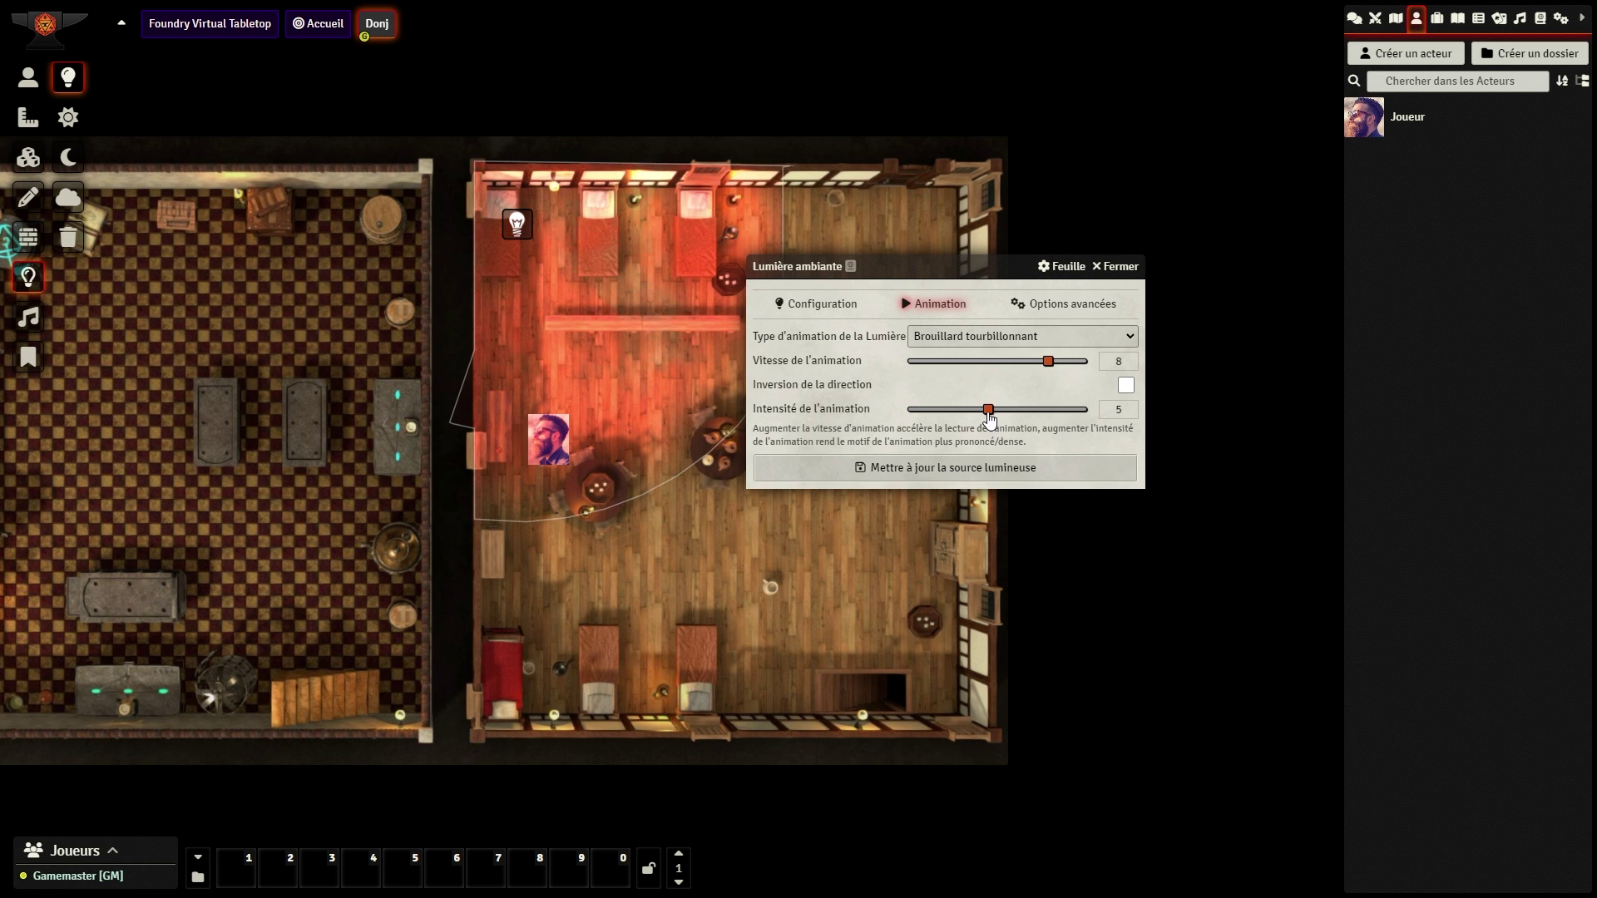
{"action": "left_click_drag", "start_coordinate": [990, 411], "coordinate": [1038, 413]}
{"action": "left_click", "coordinate": [1032, 468]}
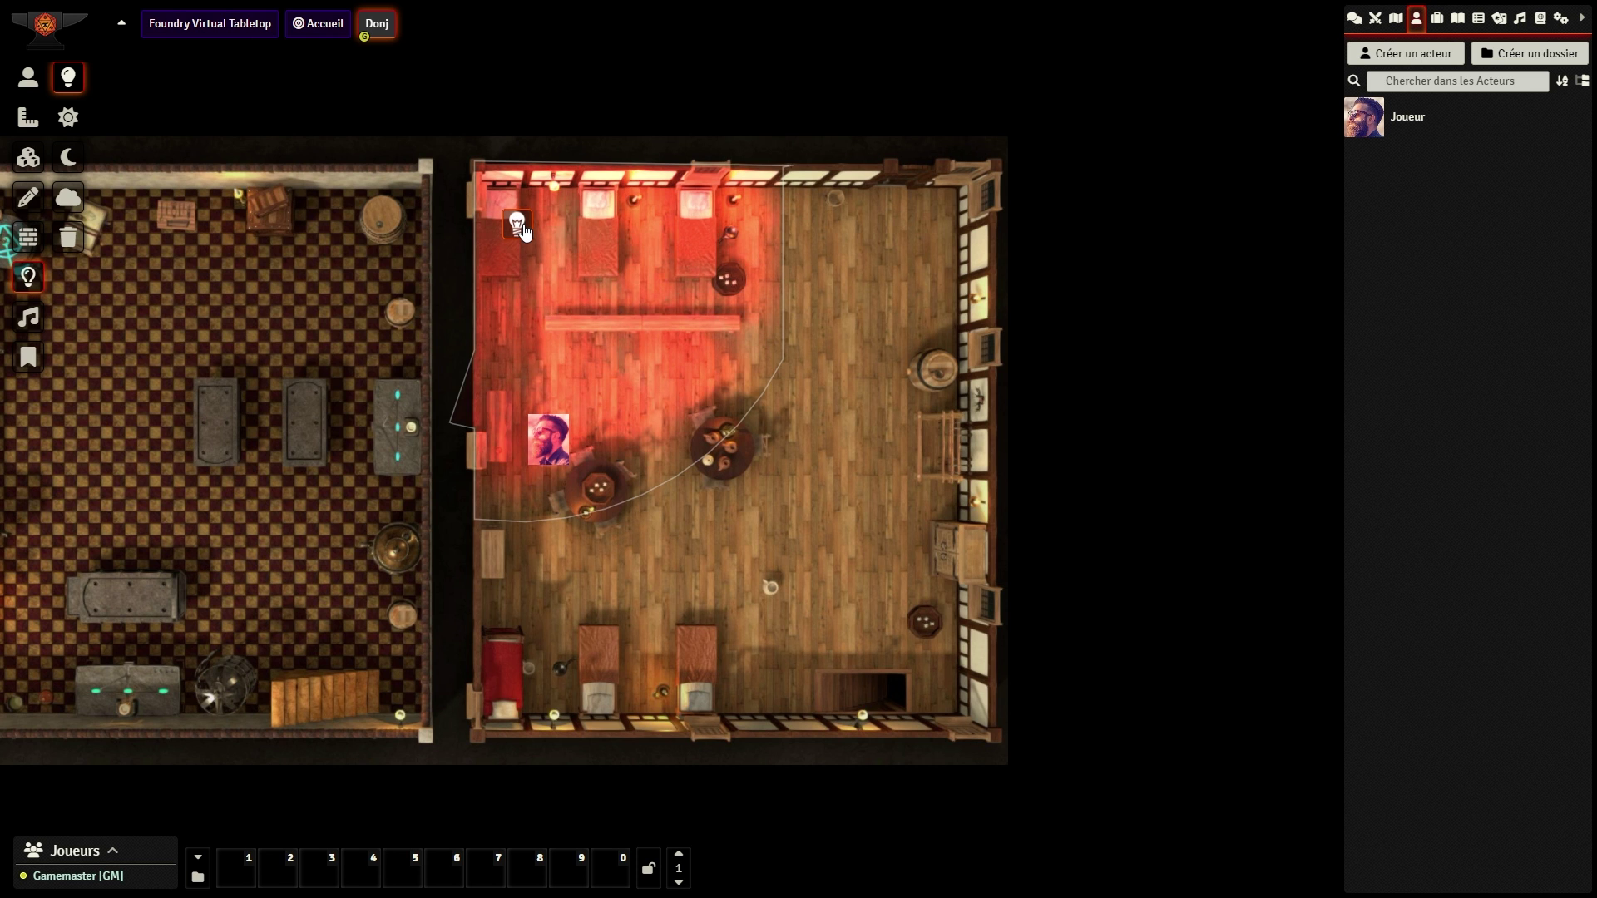
Step: Duplicate the red light twice, placing one copy in the room's upper-right corner and the other below the centre tables
{"action": "key", "text": "ctrl+c"}
{"action": "key", "text": "ctrl+v"}
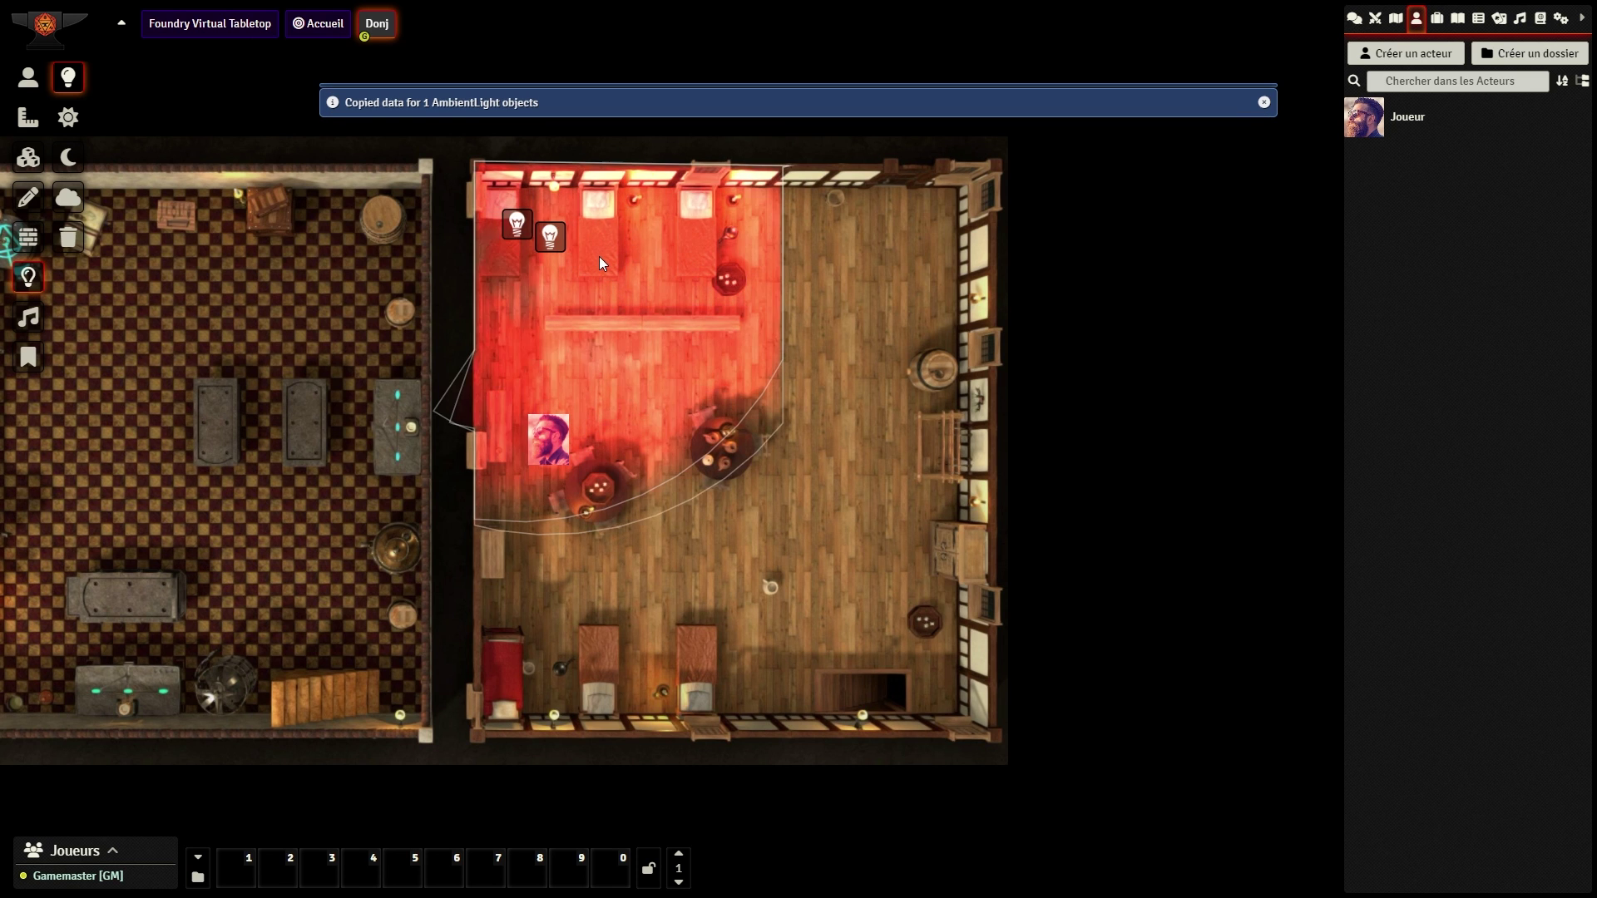
{"action": "left_click_drag", "start_coordinate": [550, 237], "coordinate": [942, 205]}
{"action": "key", "text": "ctrl+c"}
{"action": "key", "text": "ctrl+v"}
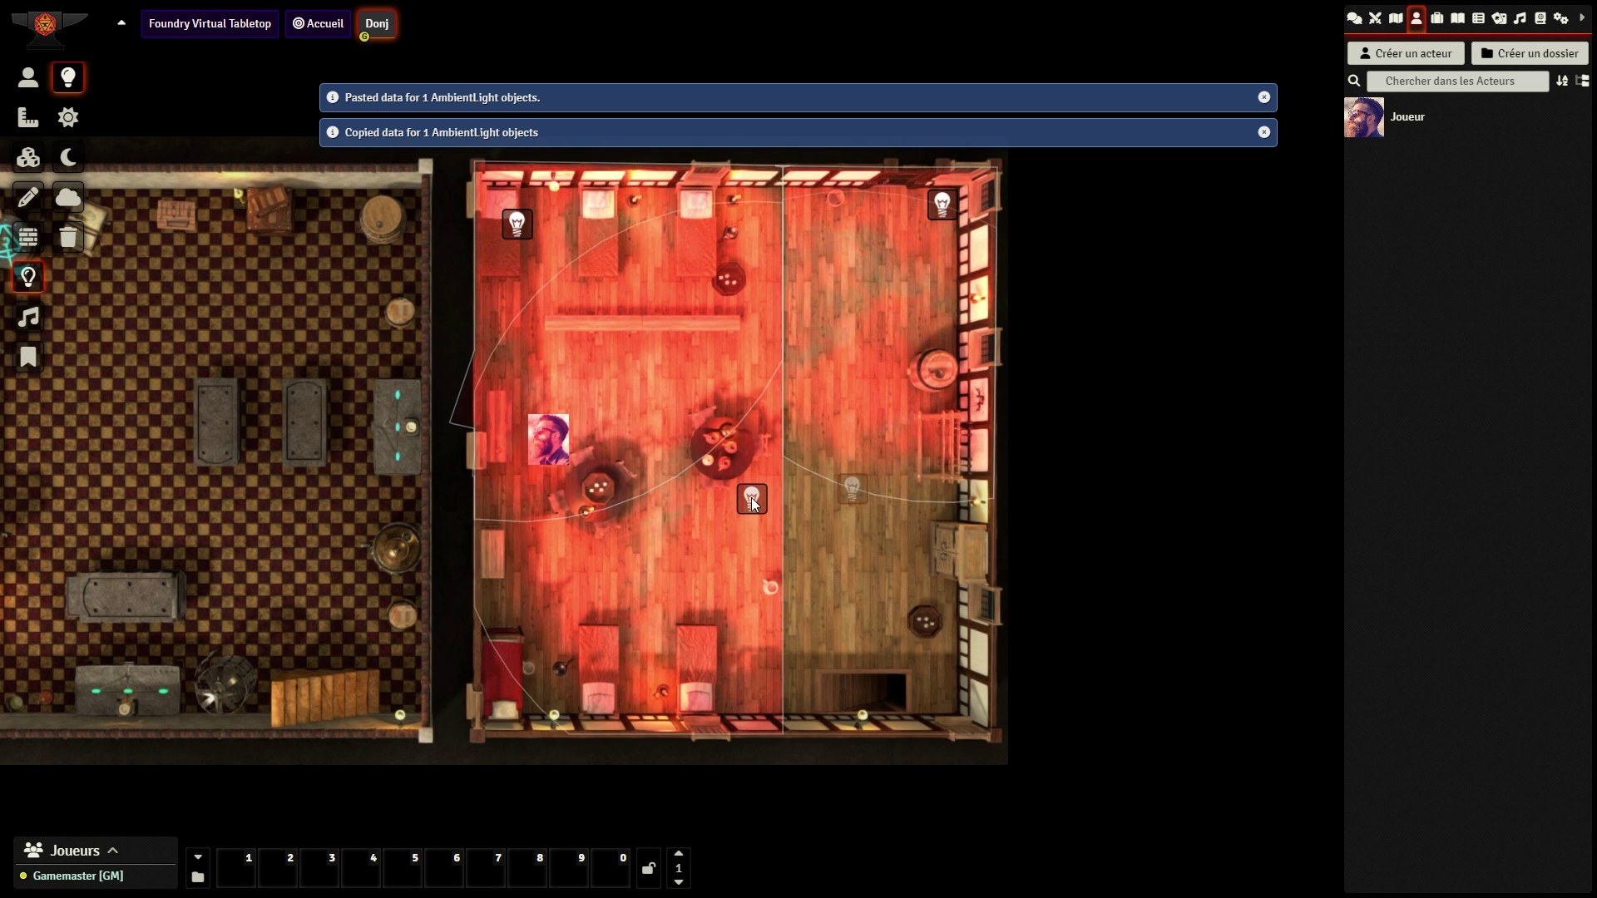
Step: Turn the third light off and on again, and move it just above the lower beds
{"action": "right_click", "coordinate": [747, 503]}
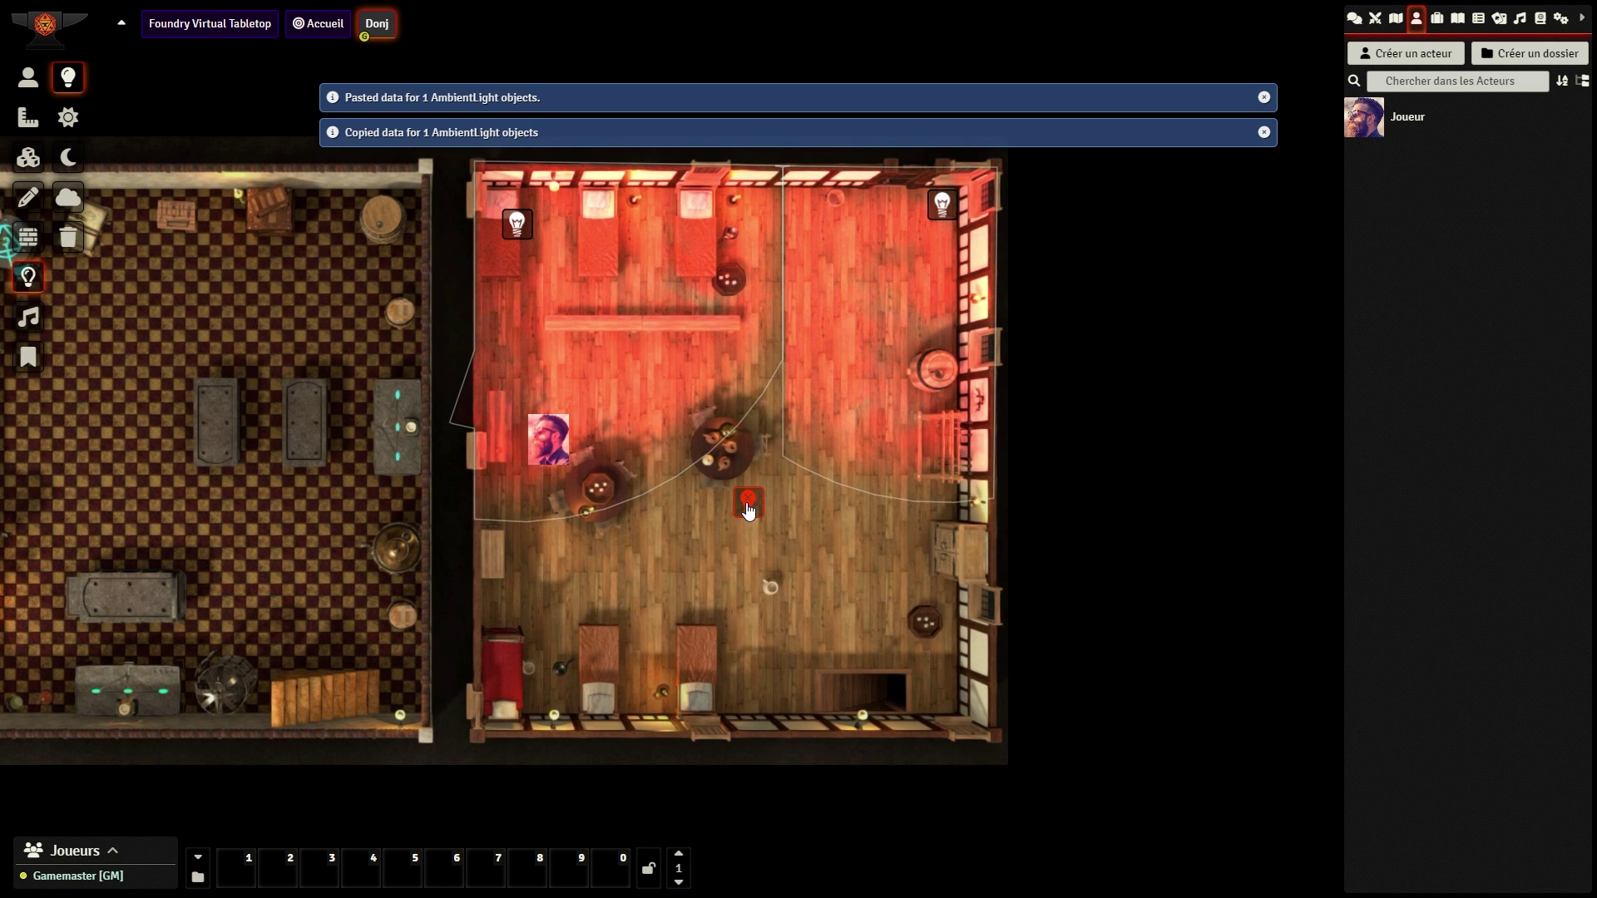
{"action": "right_click", "coordinate": [748, 503]}
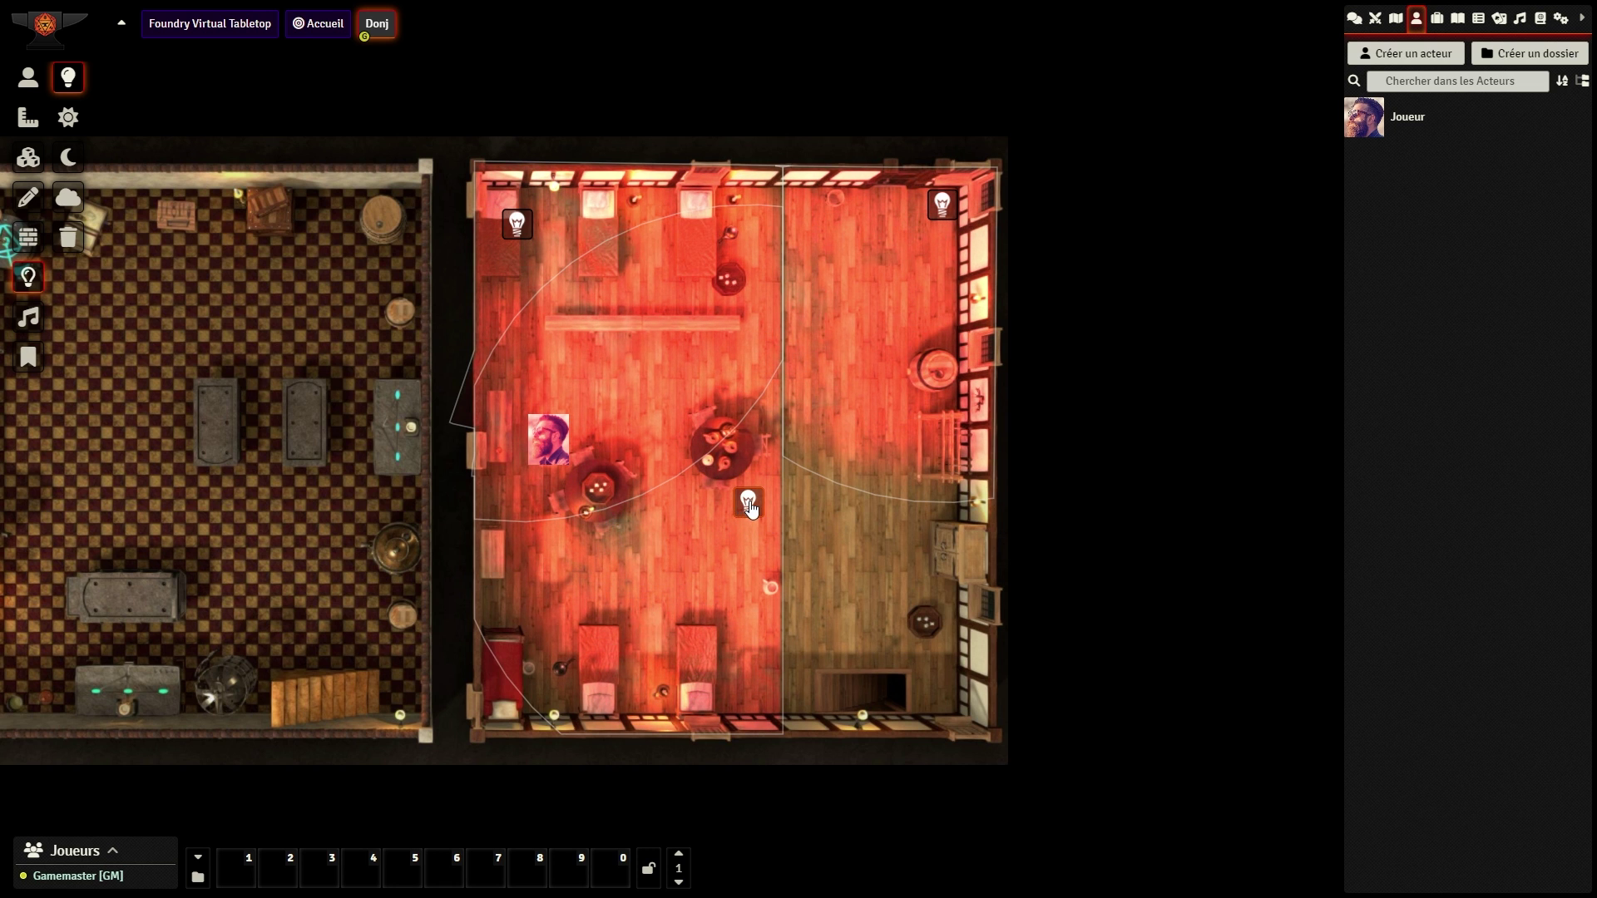
{"action": "left_click_drag", "start_coordinate": [750, 507], "coordinate": [697, 585]}
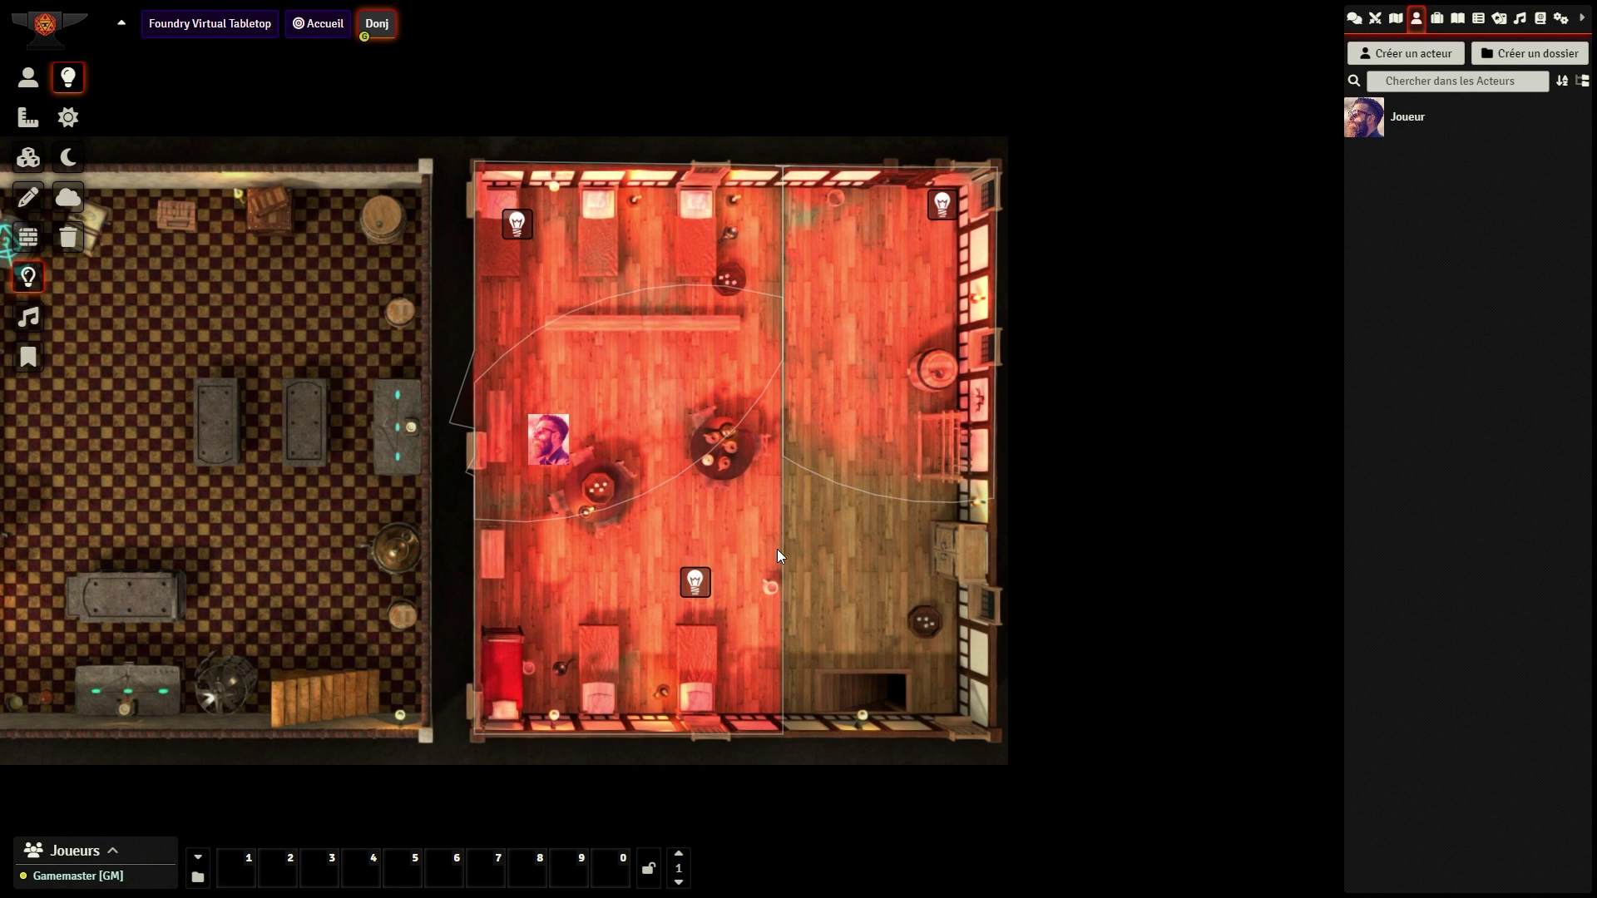
Step: Delete the vertical ethereal wall that divides the room
{"action": "left_click", "coordinate": [28, 237]}
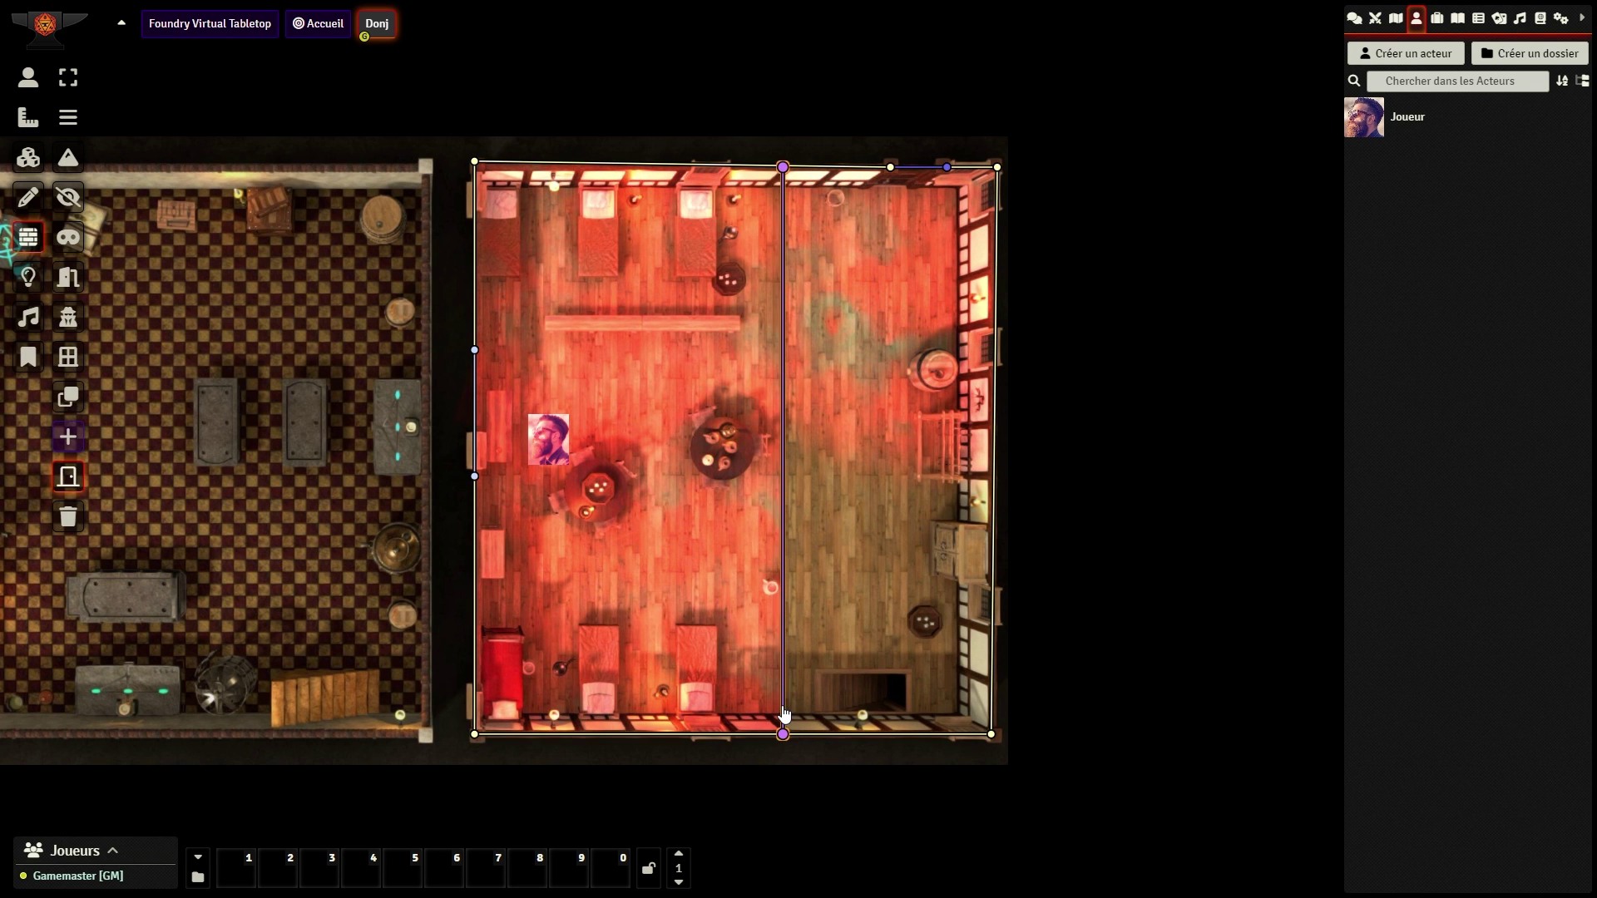
{"action": "left_click", "coordinate": [783, 714]}
{"action": "key", "text": "Delete"}
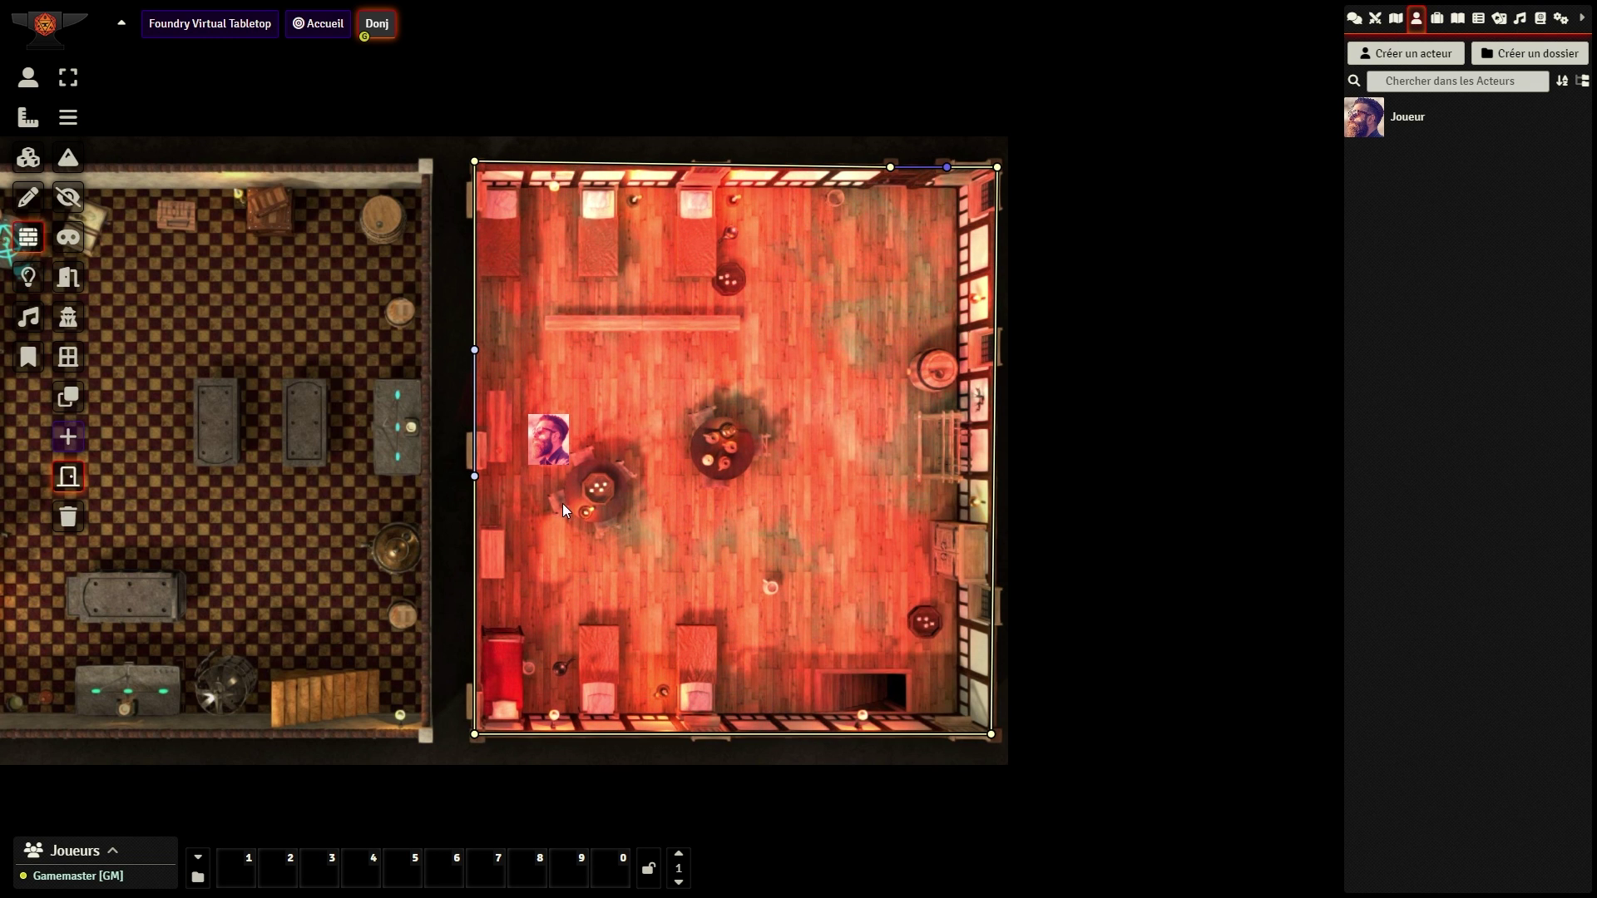
Step: Move the third light to the right in the room's lower part and recolour it green, RGB 16, 162, 99
{"action": "left_click", "coordinate": [28, 277]}
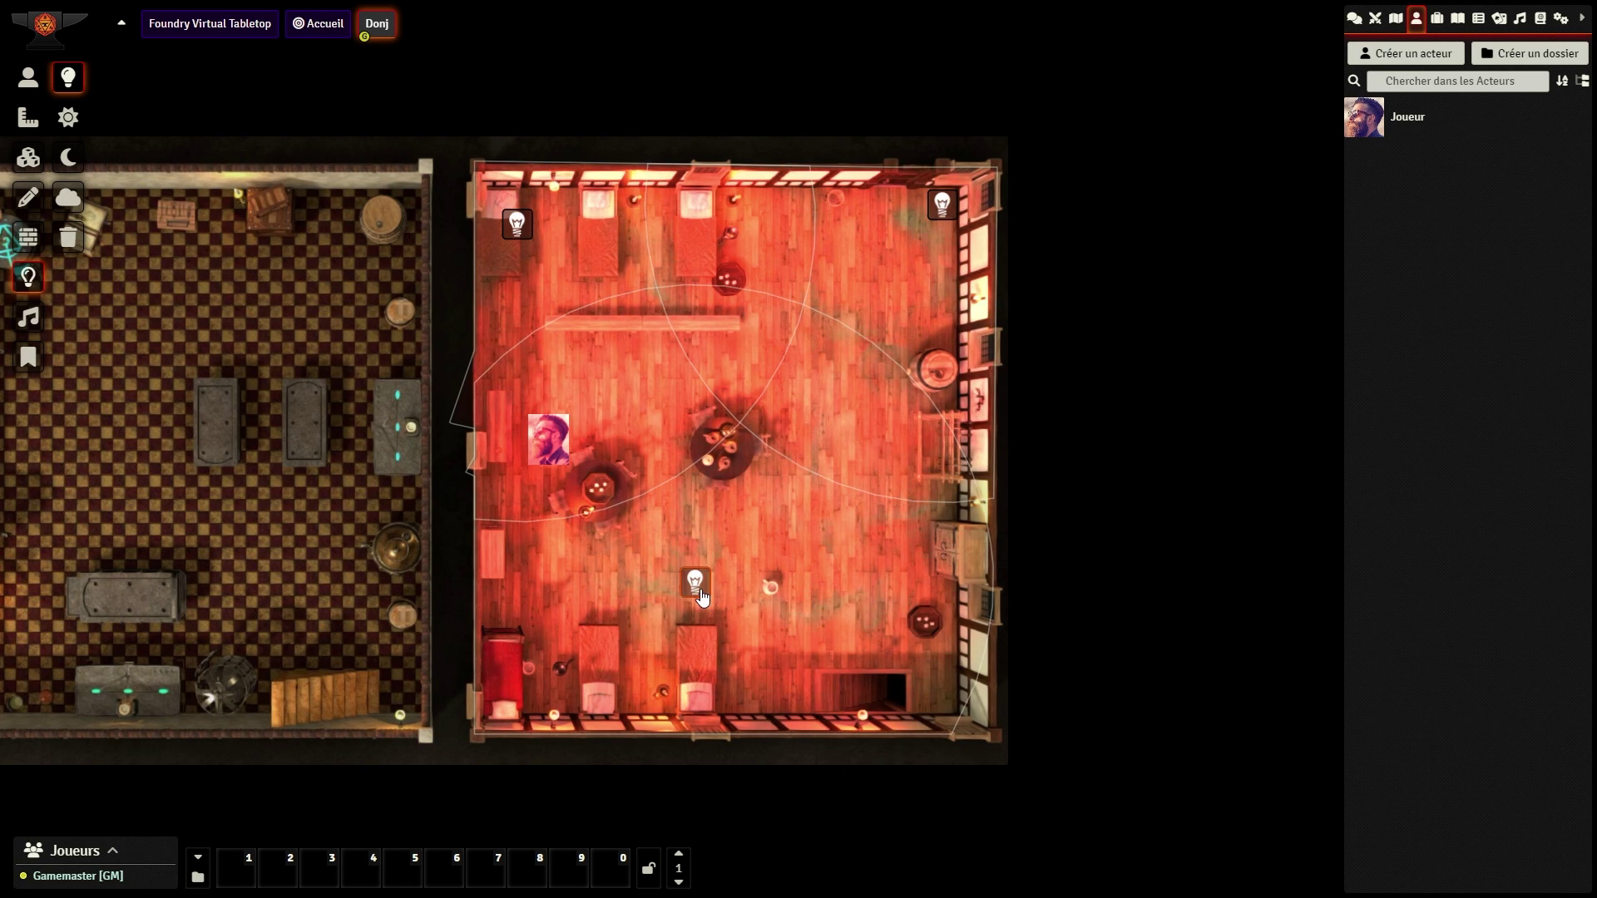
{"action": "left_click_drag", "start_coordinate": [698, 592], "coordinate": [888, 653]}
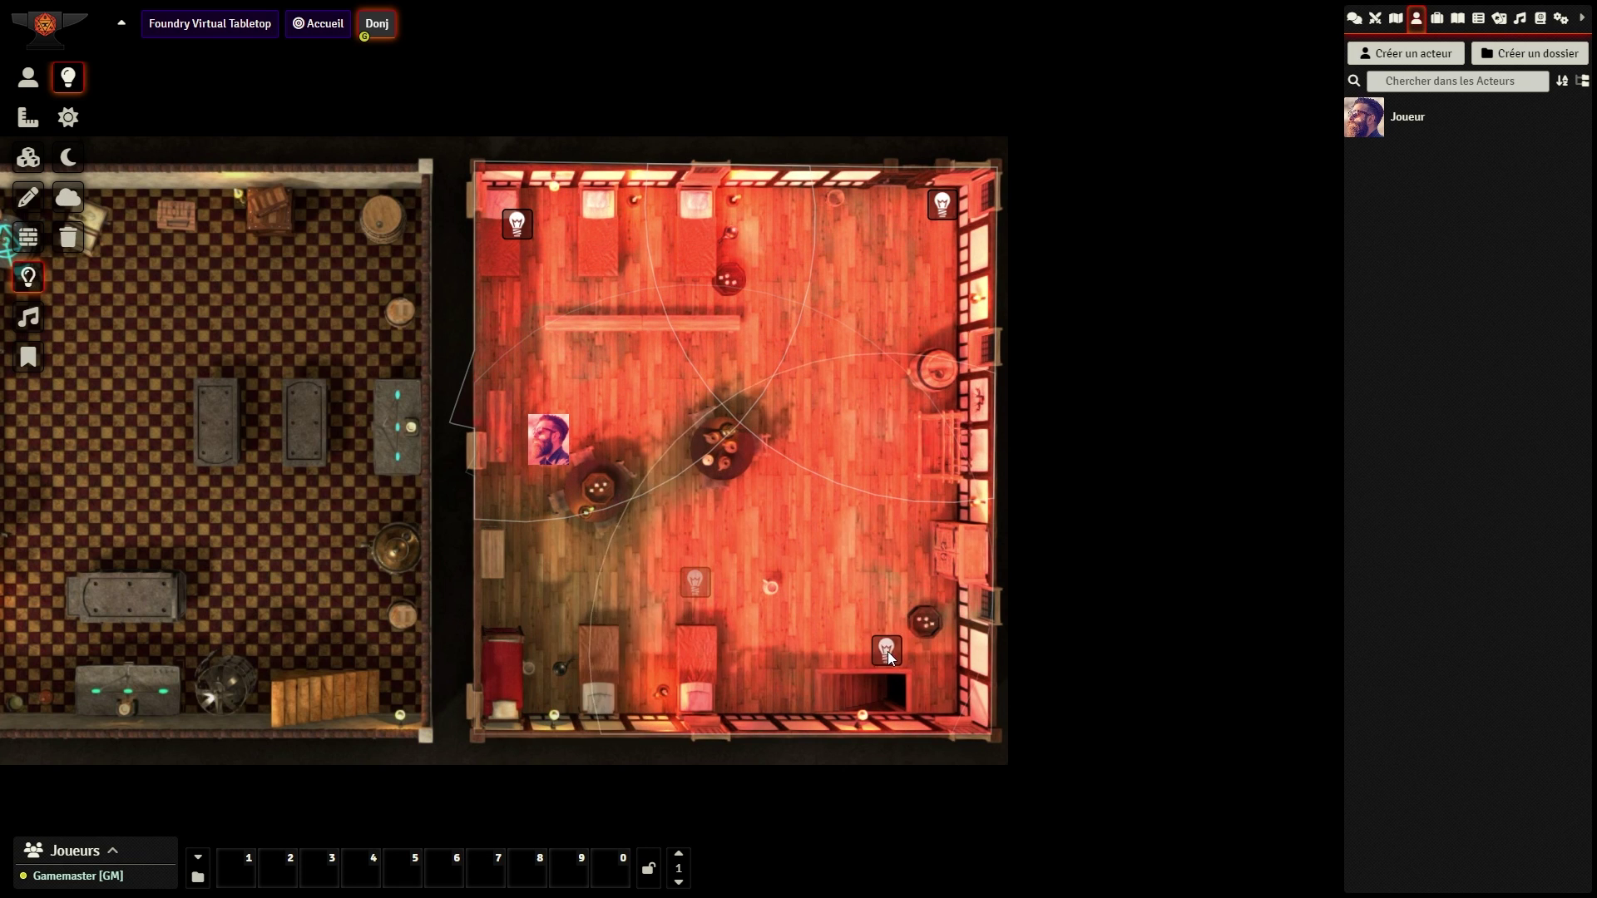
{"action": "double_click", "coordinate": [886, 651]}
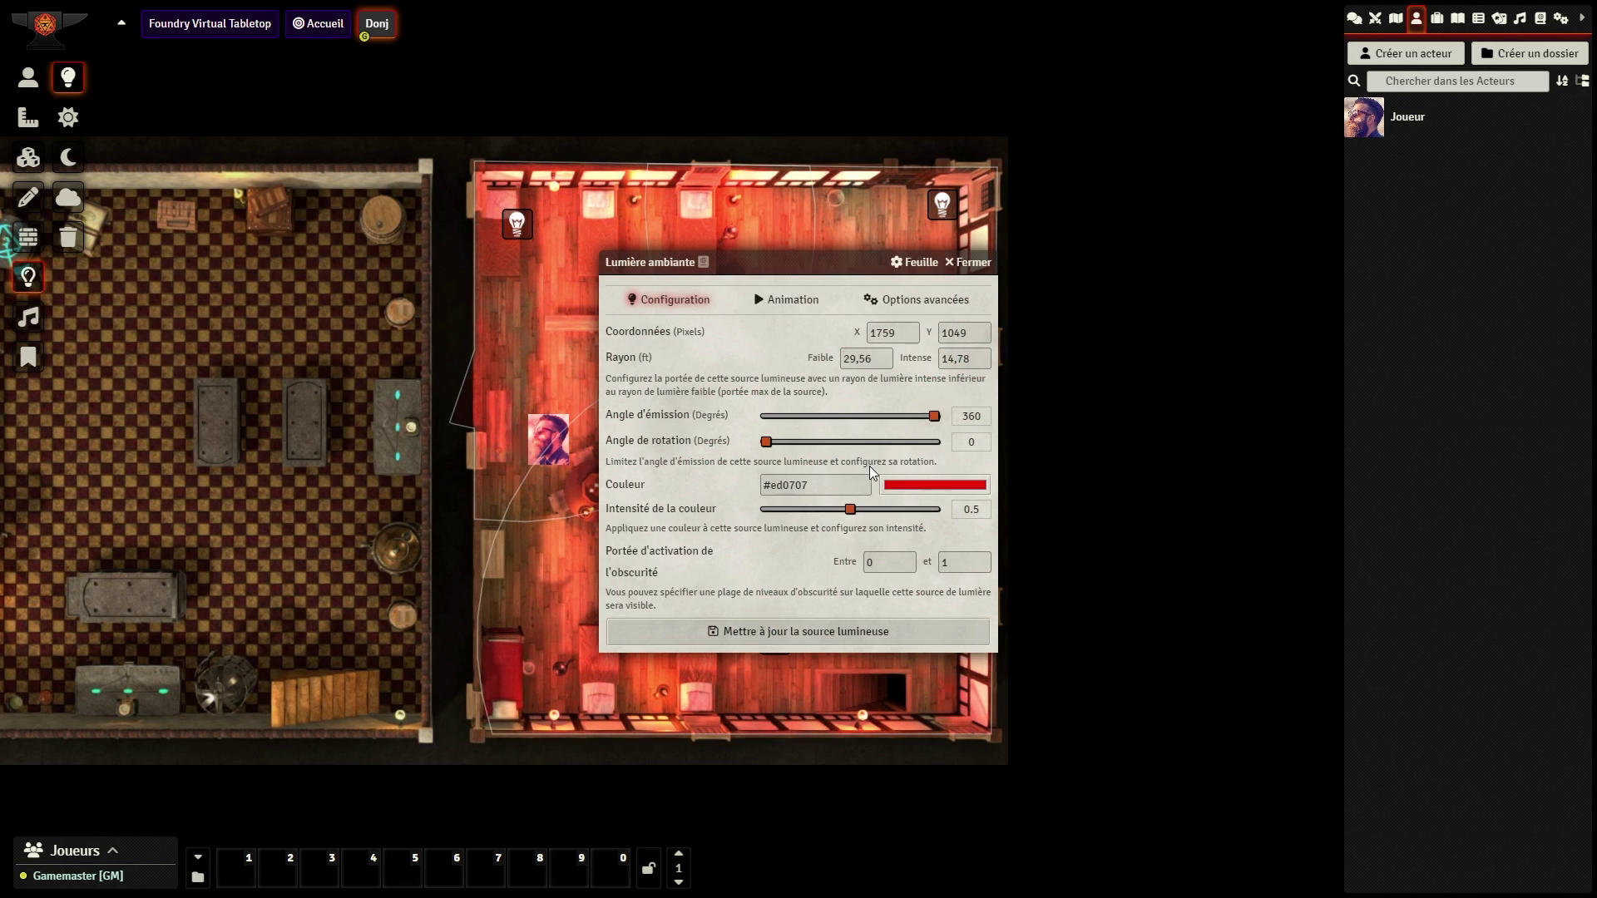
{"action": "left_click", "coordinate": [905, 486]}
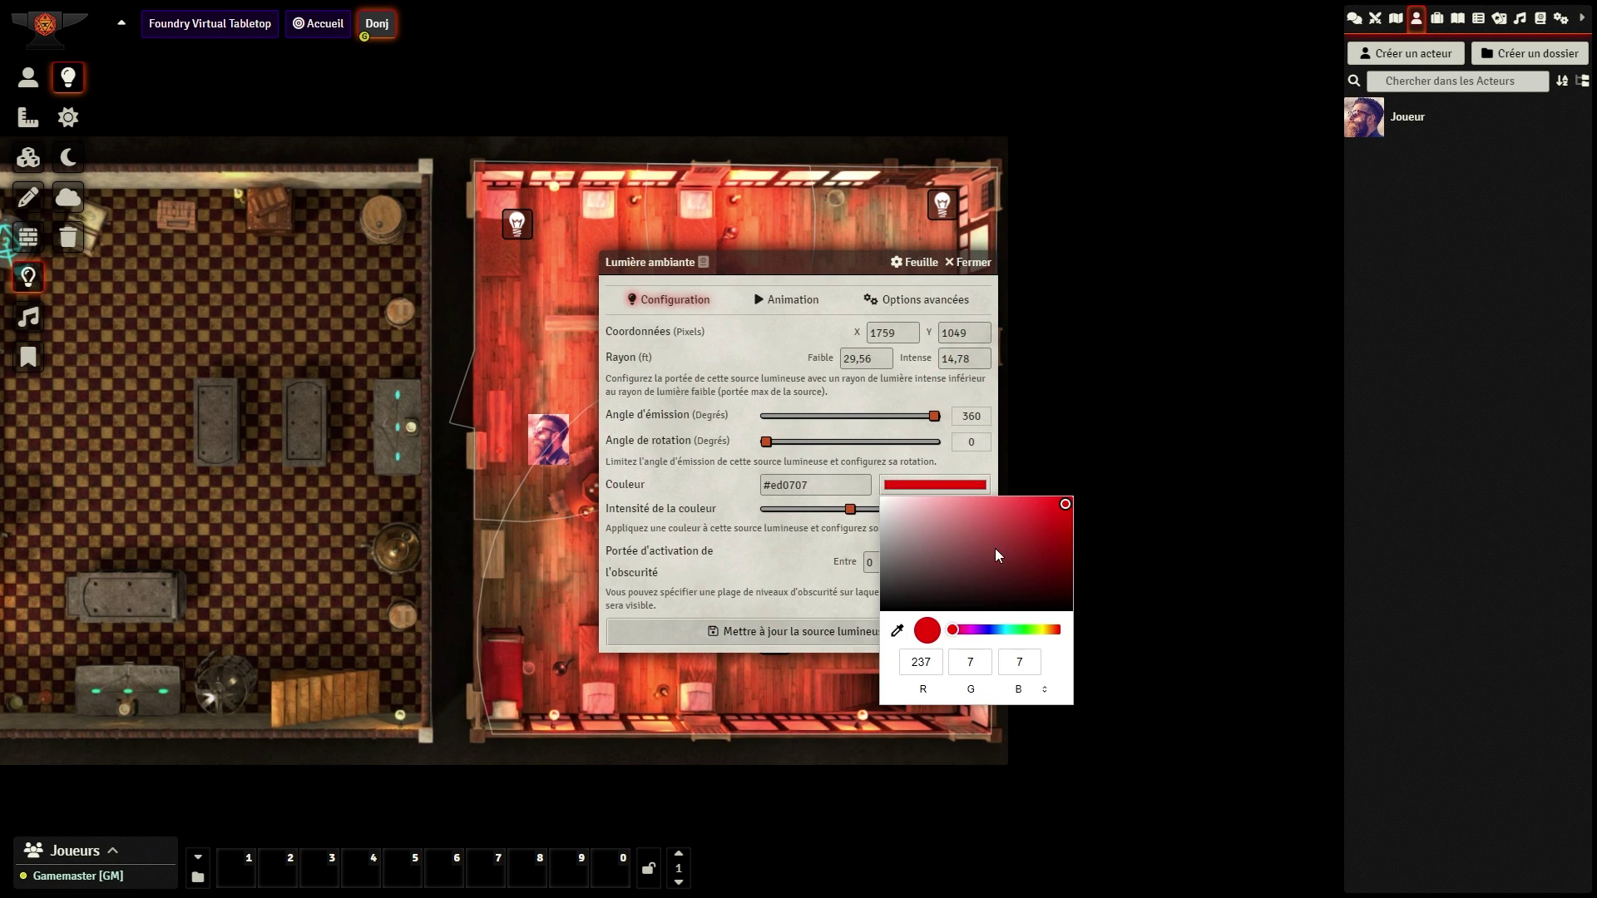
{"action": "left_click", "coordinate": [1014, 630]}
{"action": "left_click", "coordinate": [1052, 540]}
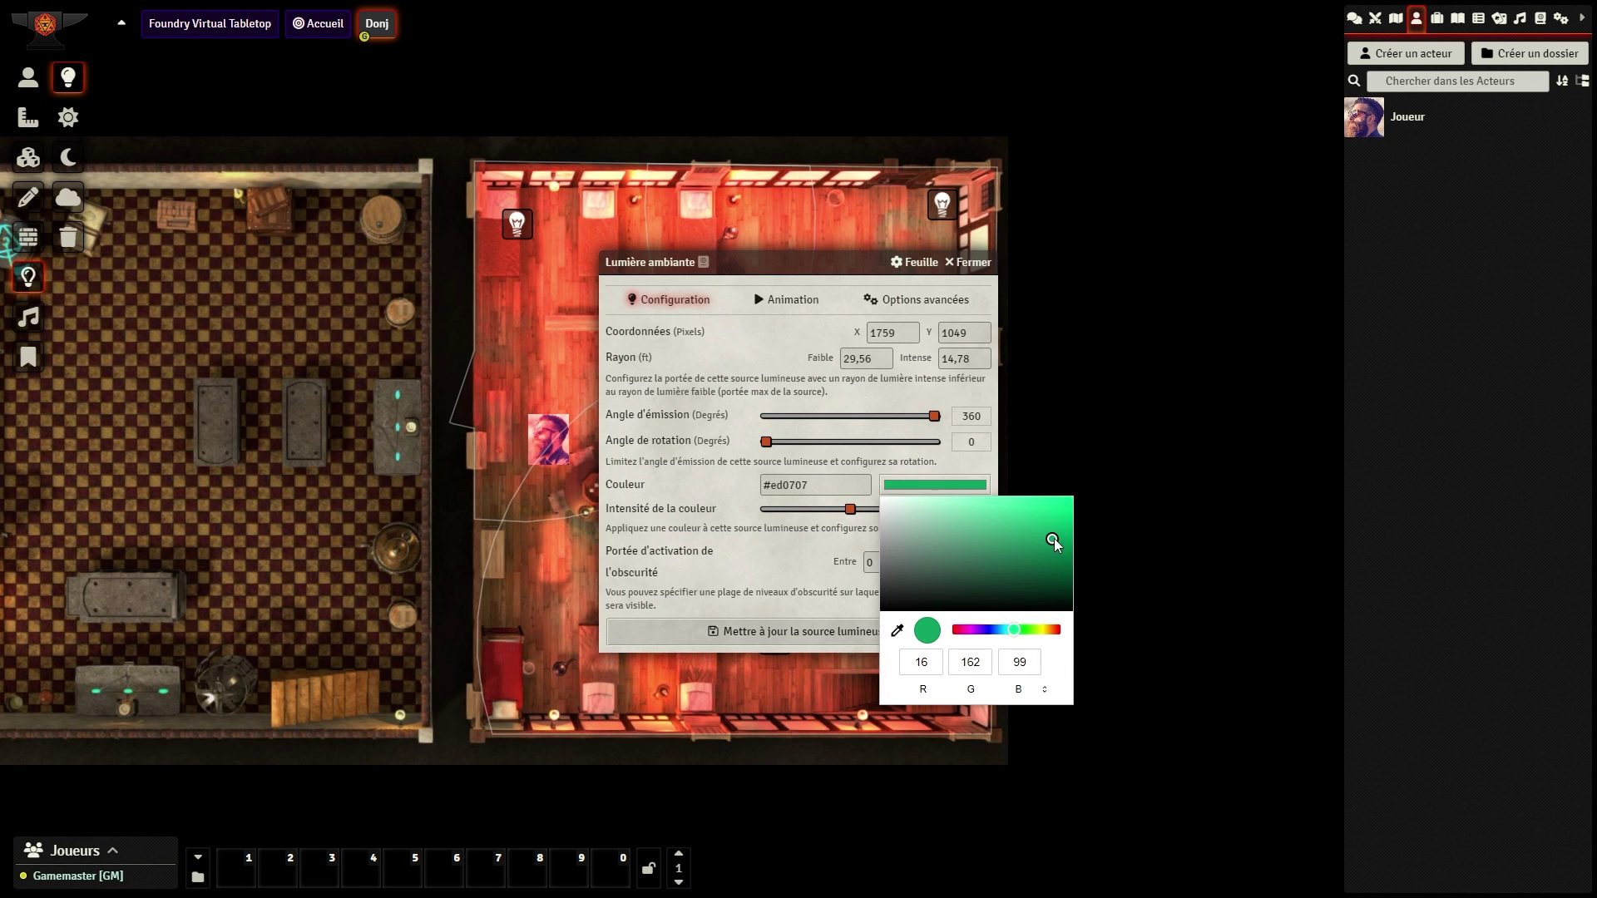
{"action": "left_click", "coordinate": [788, 650]}
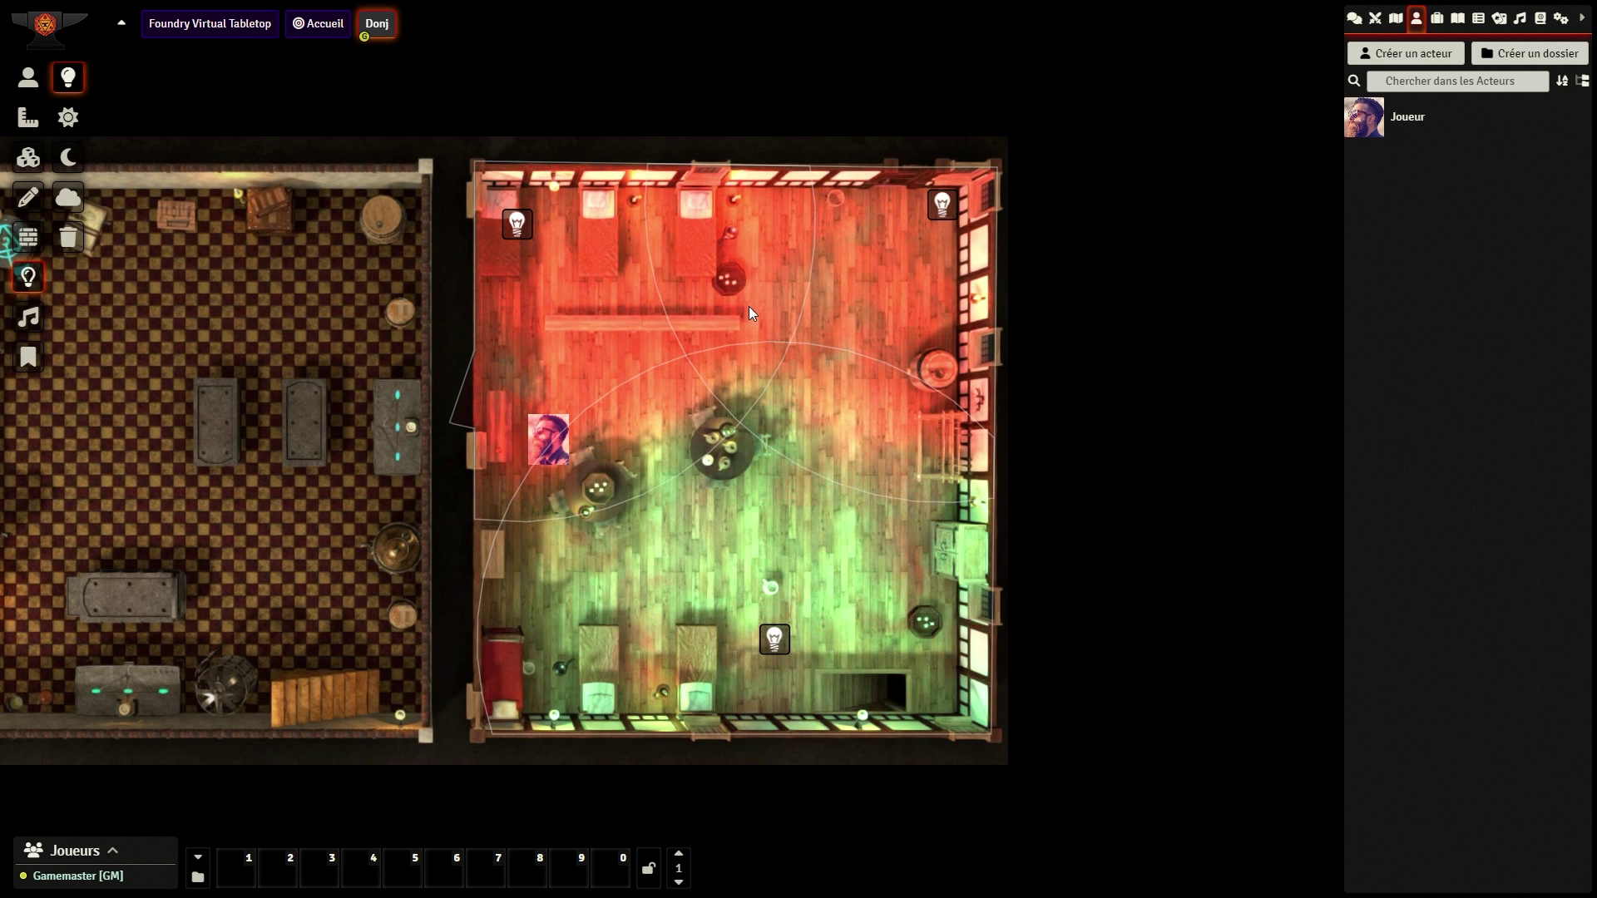
Step: Move the token around the room to test its sight under the red and green lights
{"action": "left_click", "coordinate": [28, 76]}
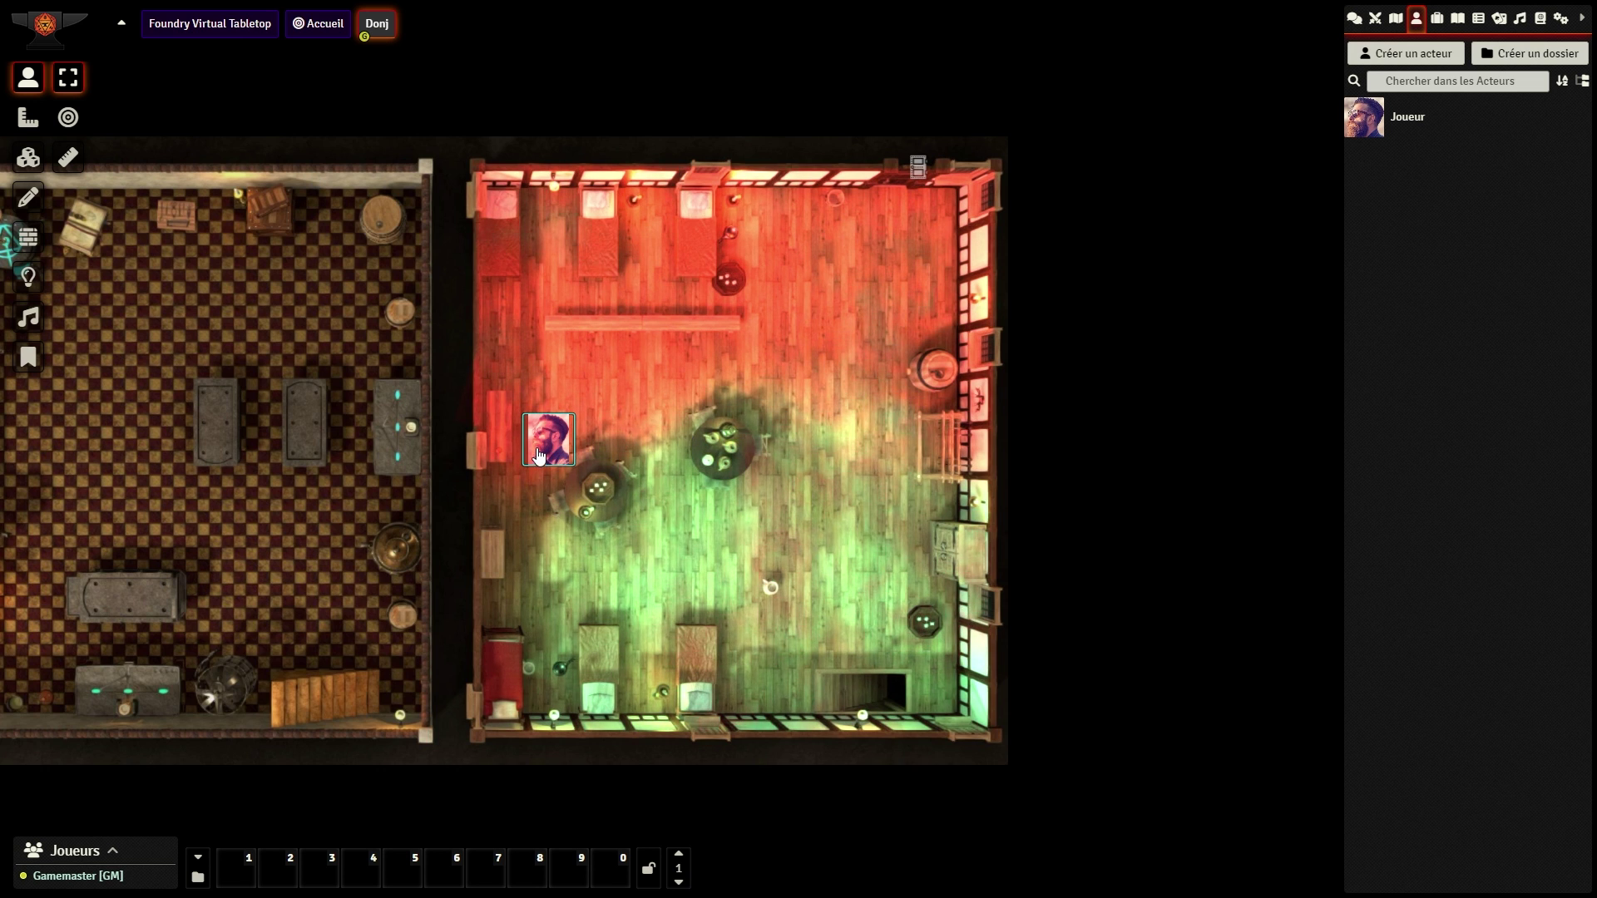
{"action": "mouse_move", "coordinate": [537, 456]}
{"action": "left_mouse_down"}
{"action": "mouse_move", "coordinate": [703, 375]}
{"action": "mouse_move", "coordinate": [819, 429]}
{"action": "mouse_move", "coordinate": [786, 491]}
{"action": "mouse_move", "coordinate": [557, 475]}
{"action": "left_mouse_up"}
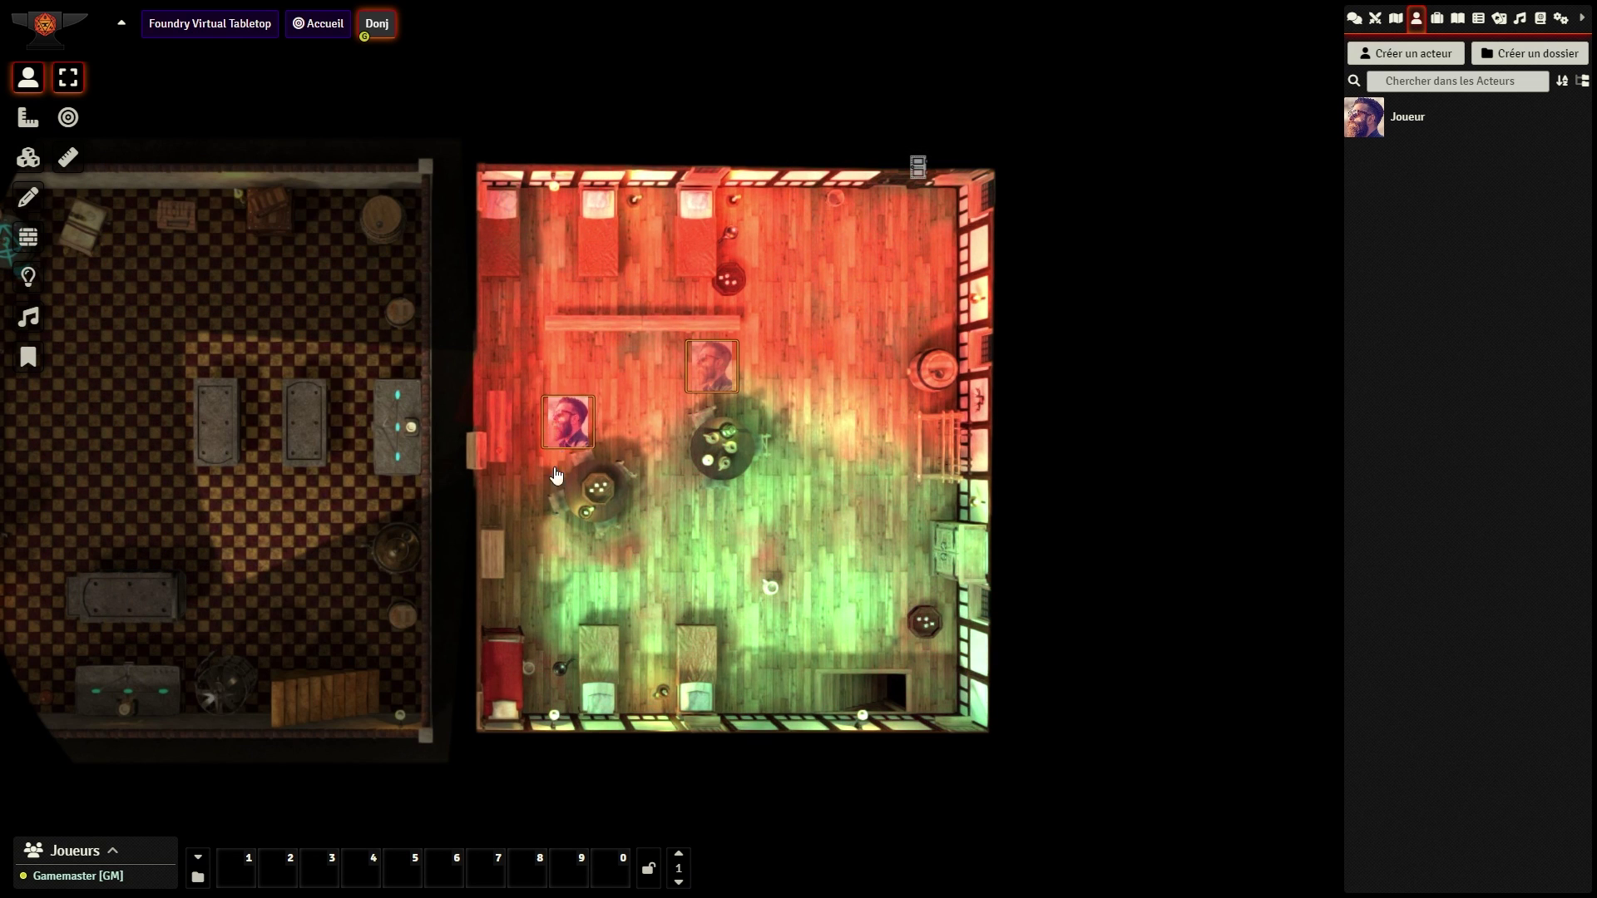
Step: Create an ambient sound source in the room's upper-right part with a radius of about 24.2 ft, and return to token selection
{"action": "left_click", "coordinate": [29, 316]}
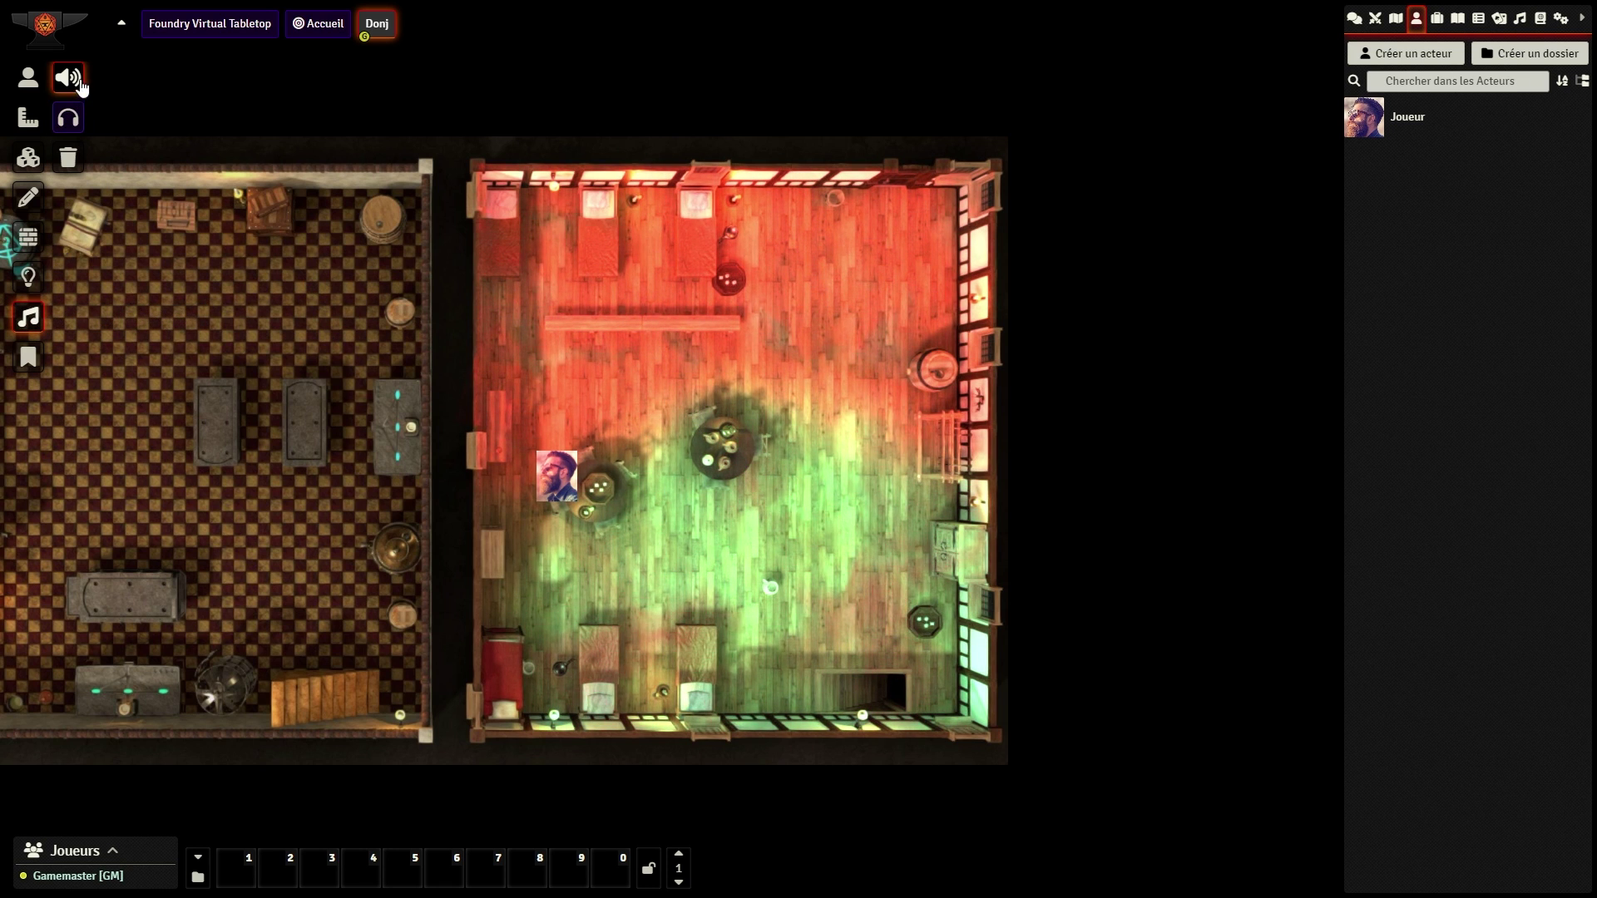
{"action": "left_click_drag", "start_coordinate": [921, 273], "coordinate": [710, 396]}
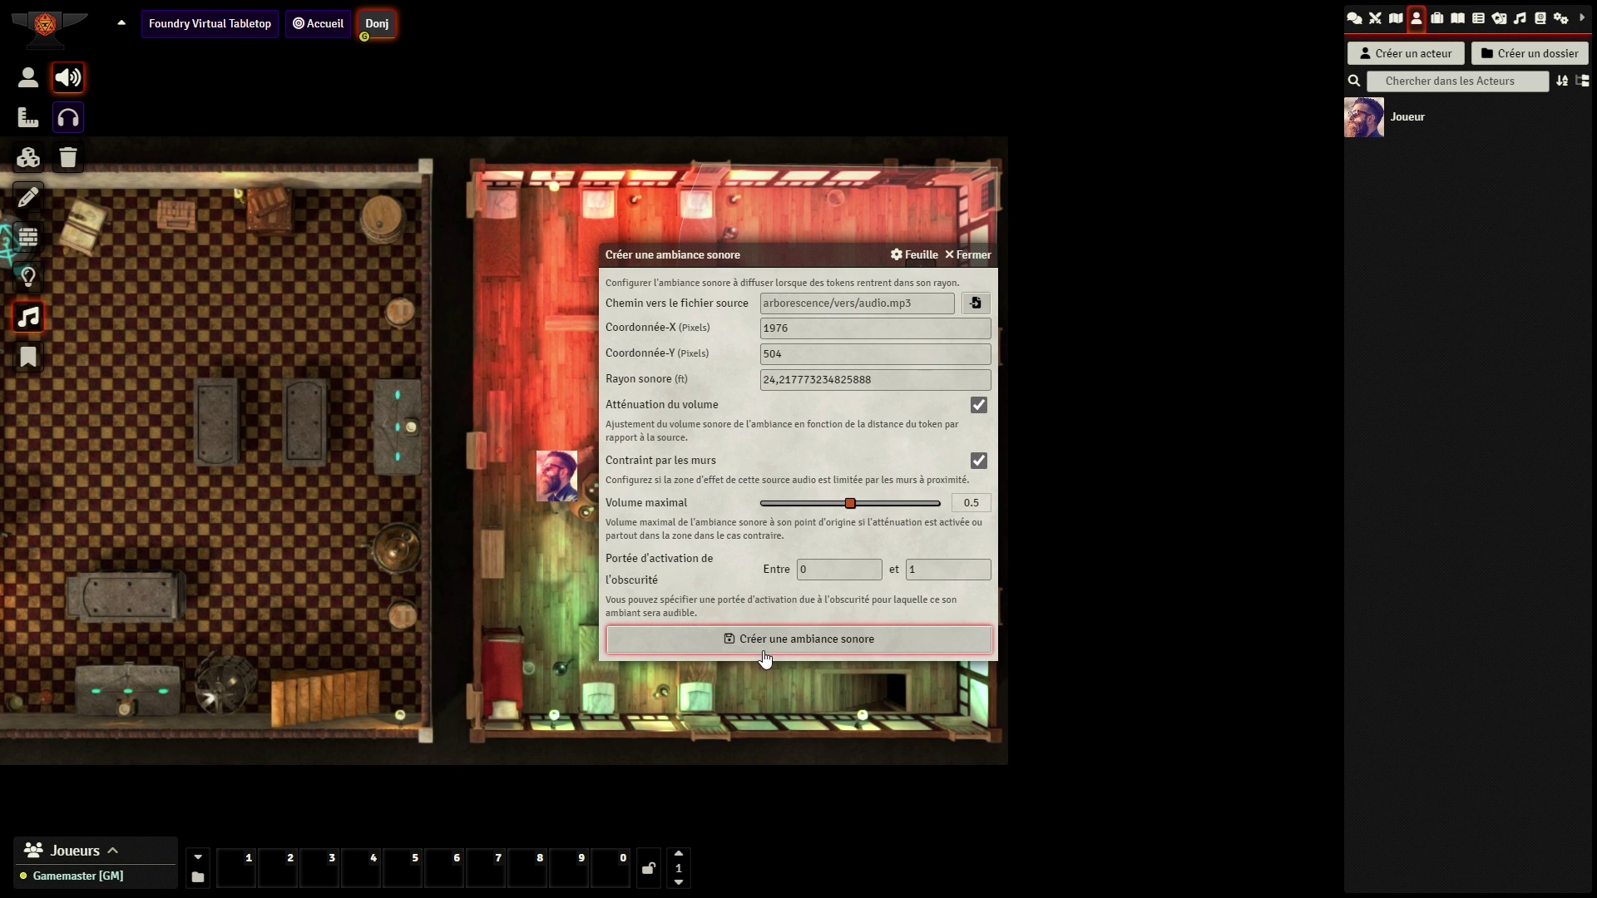
{"action": "left_click_drag", "start_coordinate": [744, 249], "coordinate": [264, 328]}
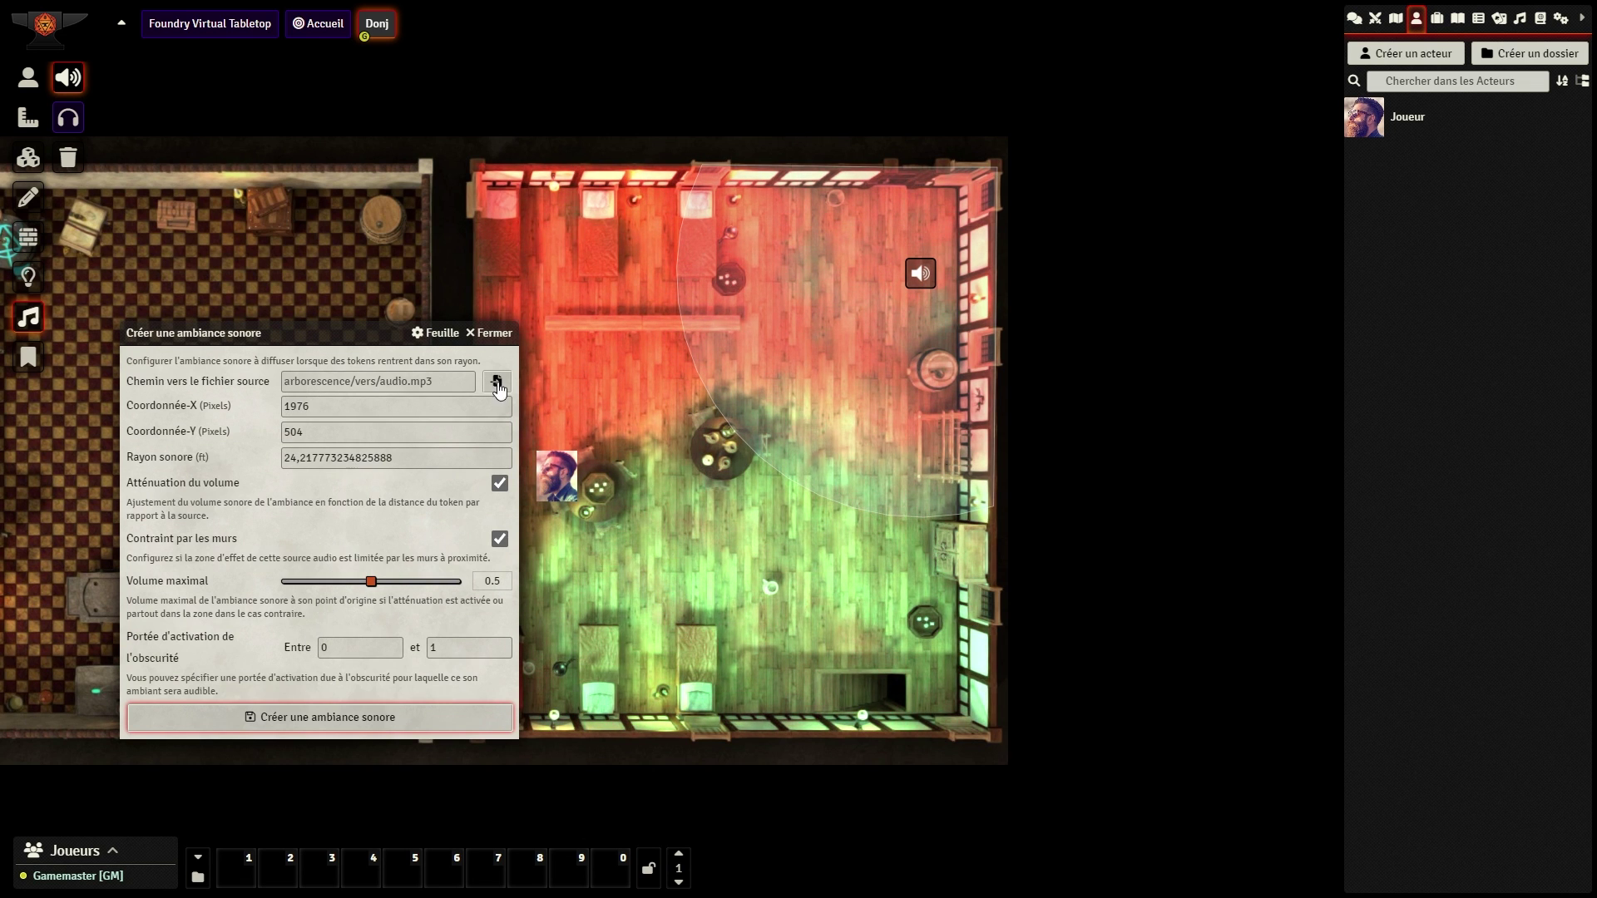
{"action": "left_click", "coordinate": [374, 717]}
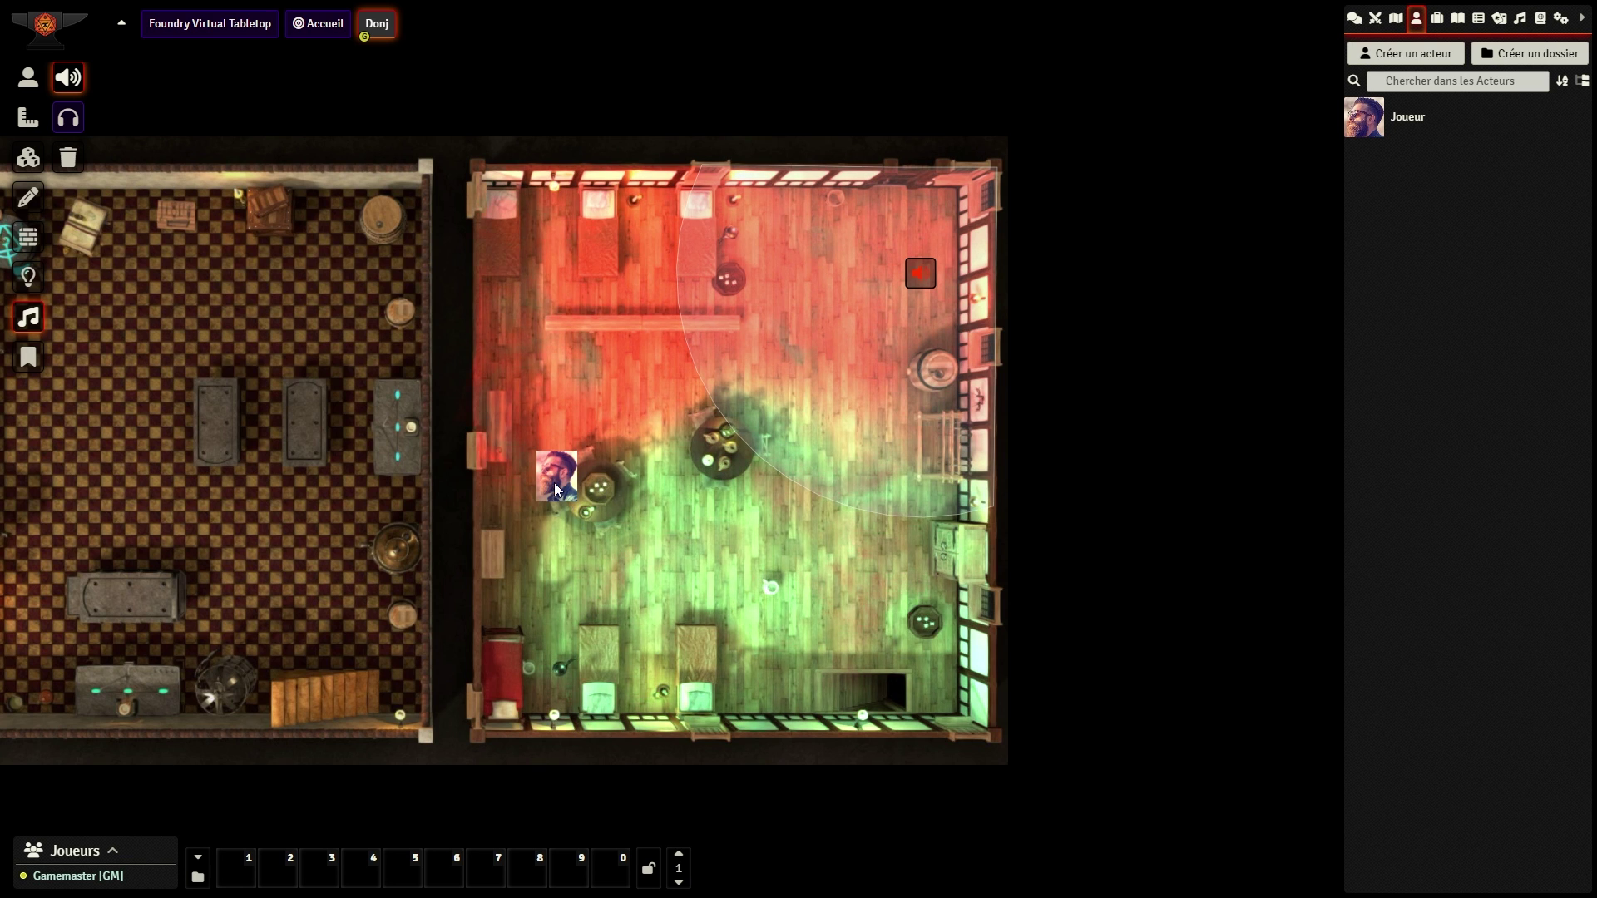
{"action": "left_click", "coordinate": [28, 78]}
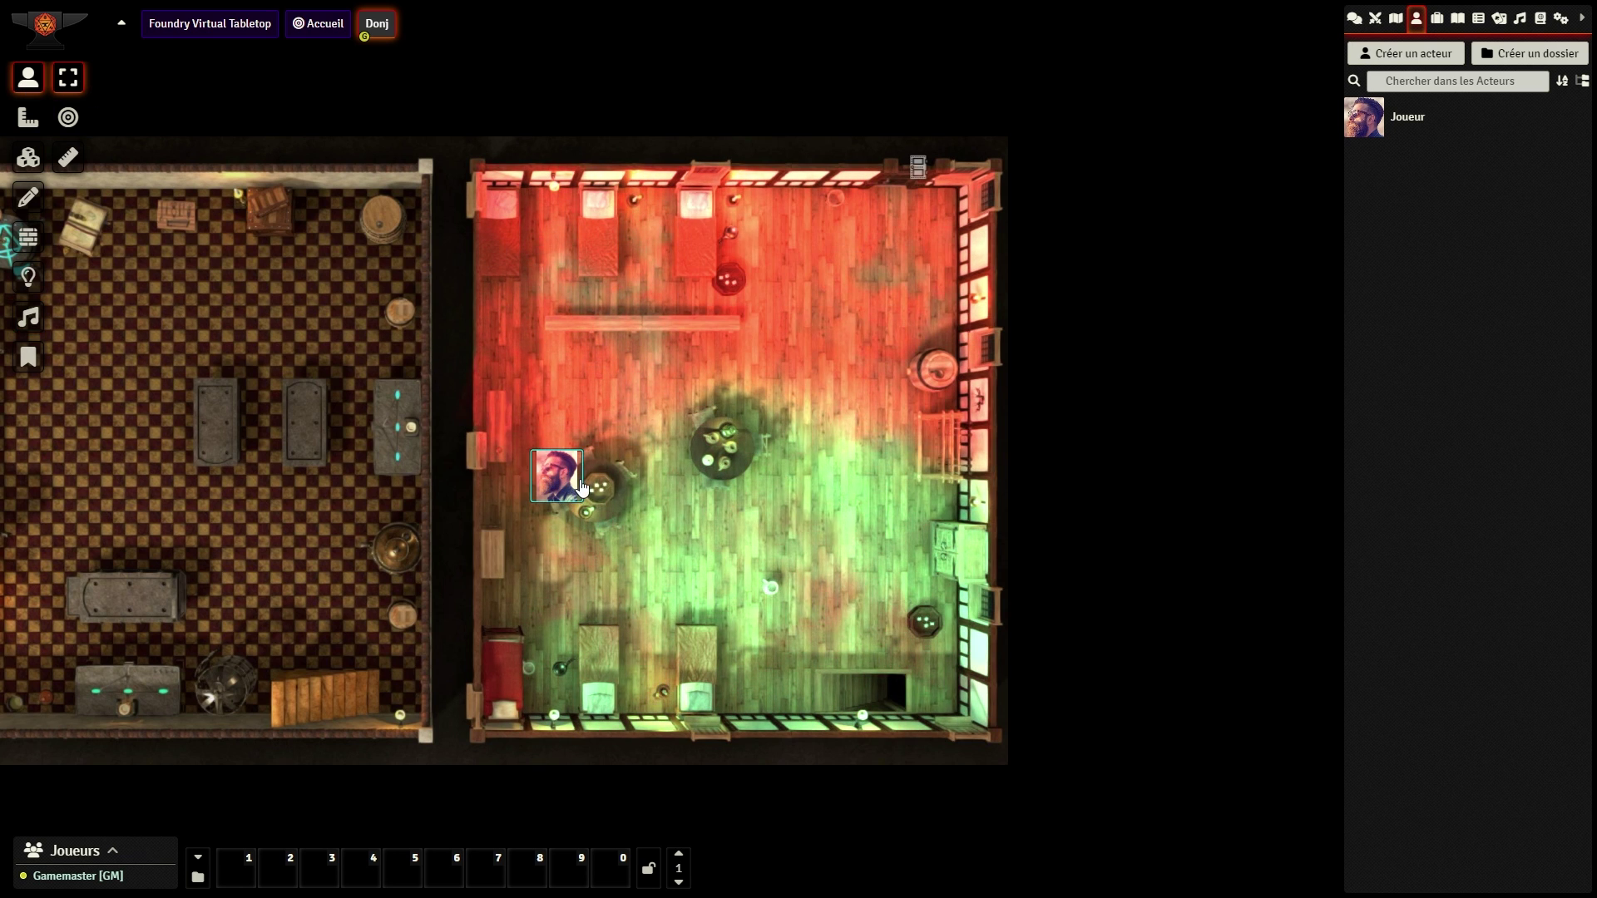
Step: Move the token onto the central round table and down to the floor just below it, in the green light
{"action": "left_click_drag", "start_coordinate": [556, 478], "coordinate": [716, 443]}
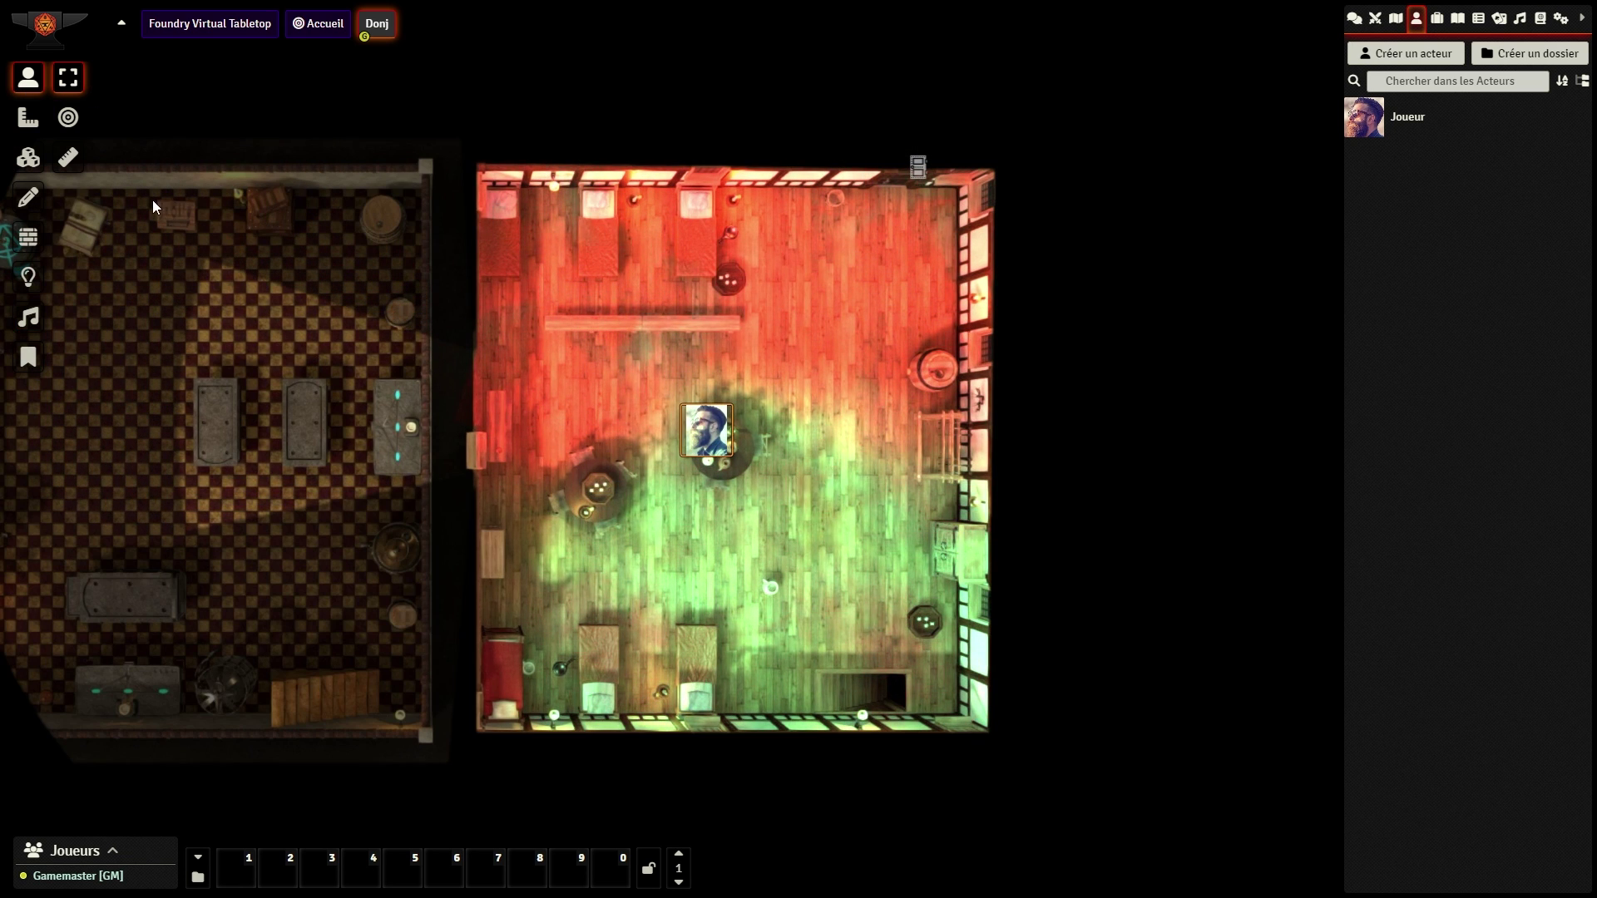
{"action": "left_click_drag", "start_coordinate": [721, 425], "coordinate": [681, 511]}
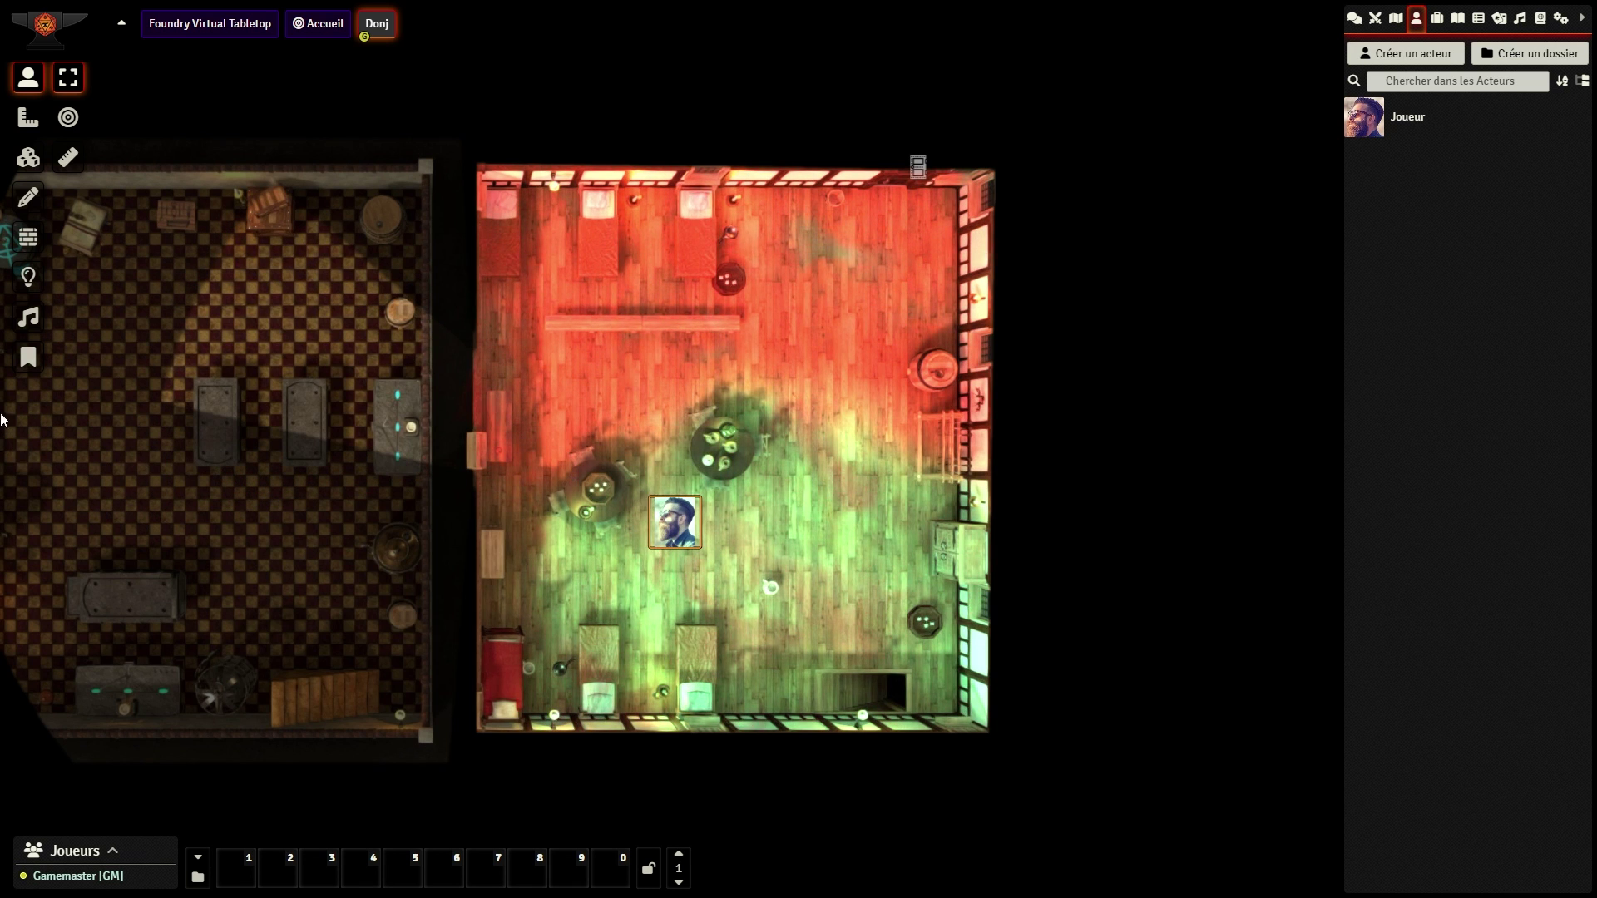
Step: Activate the Notes tools, create a journal entry named "test" and close its window
{"action": "left_click", "coordinate": [28, 358]}
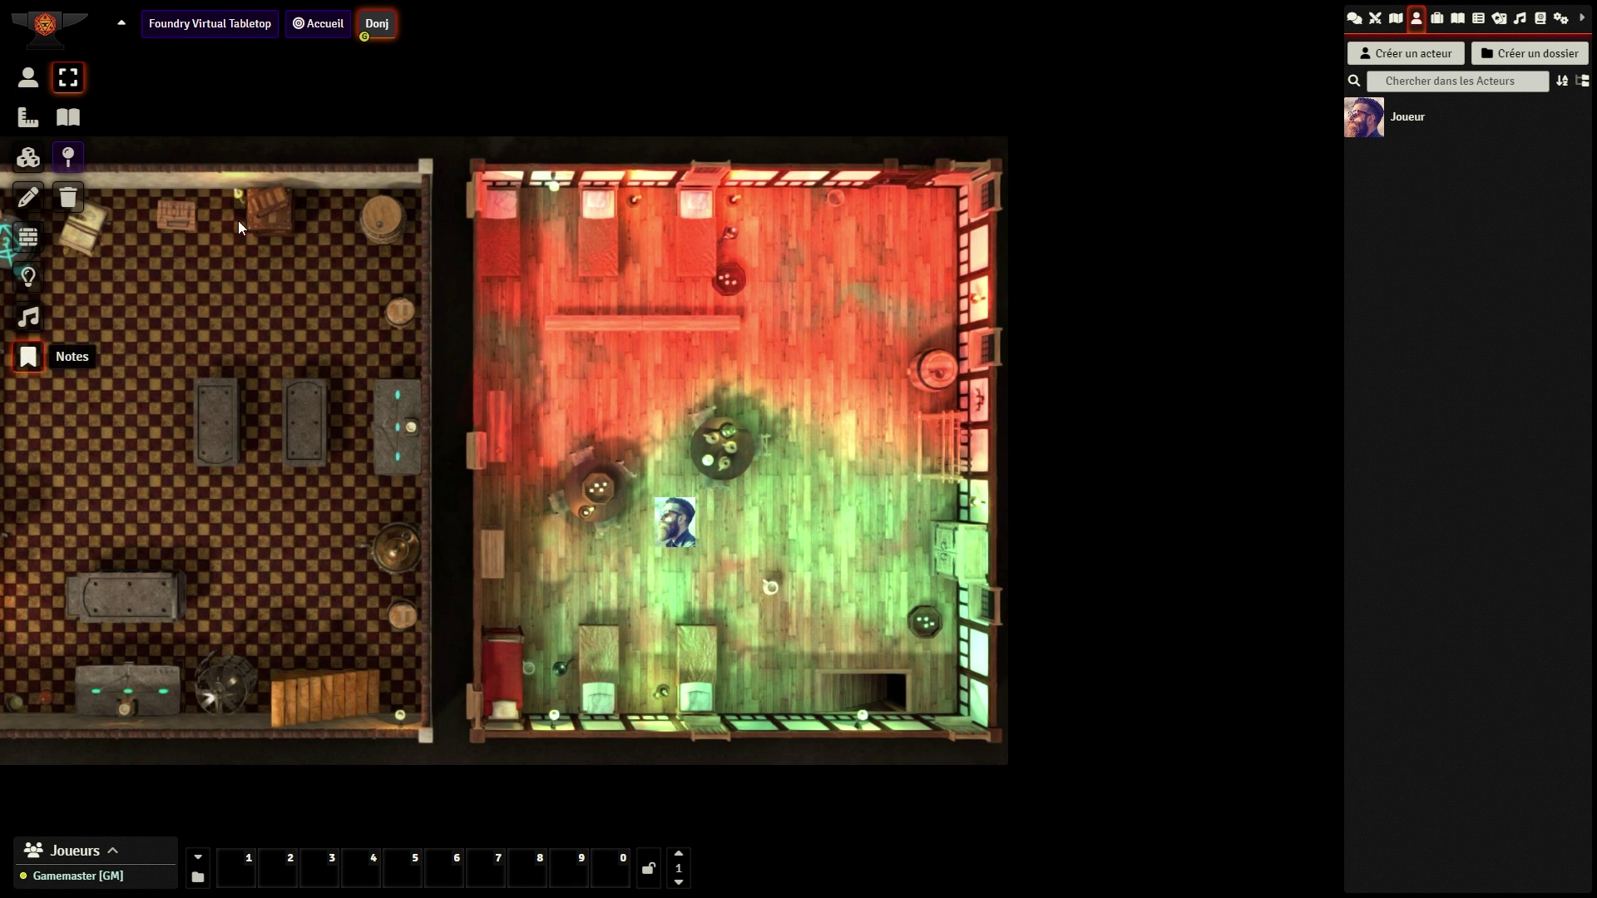
{"action": "left_click", "coordinate": [1457, 18]}
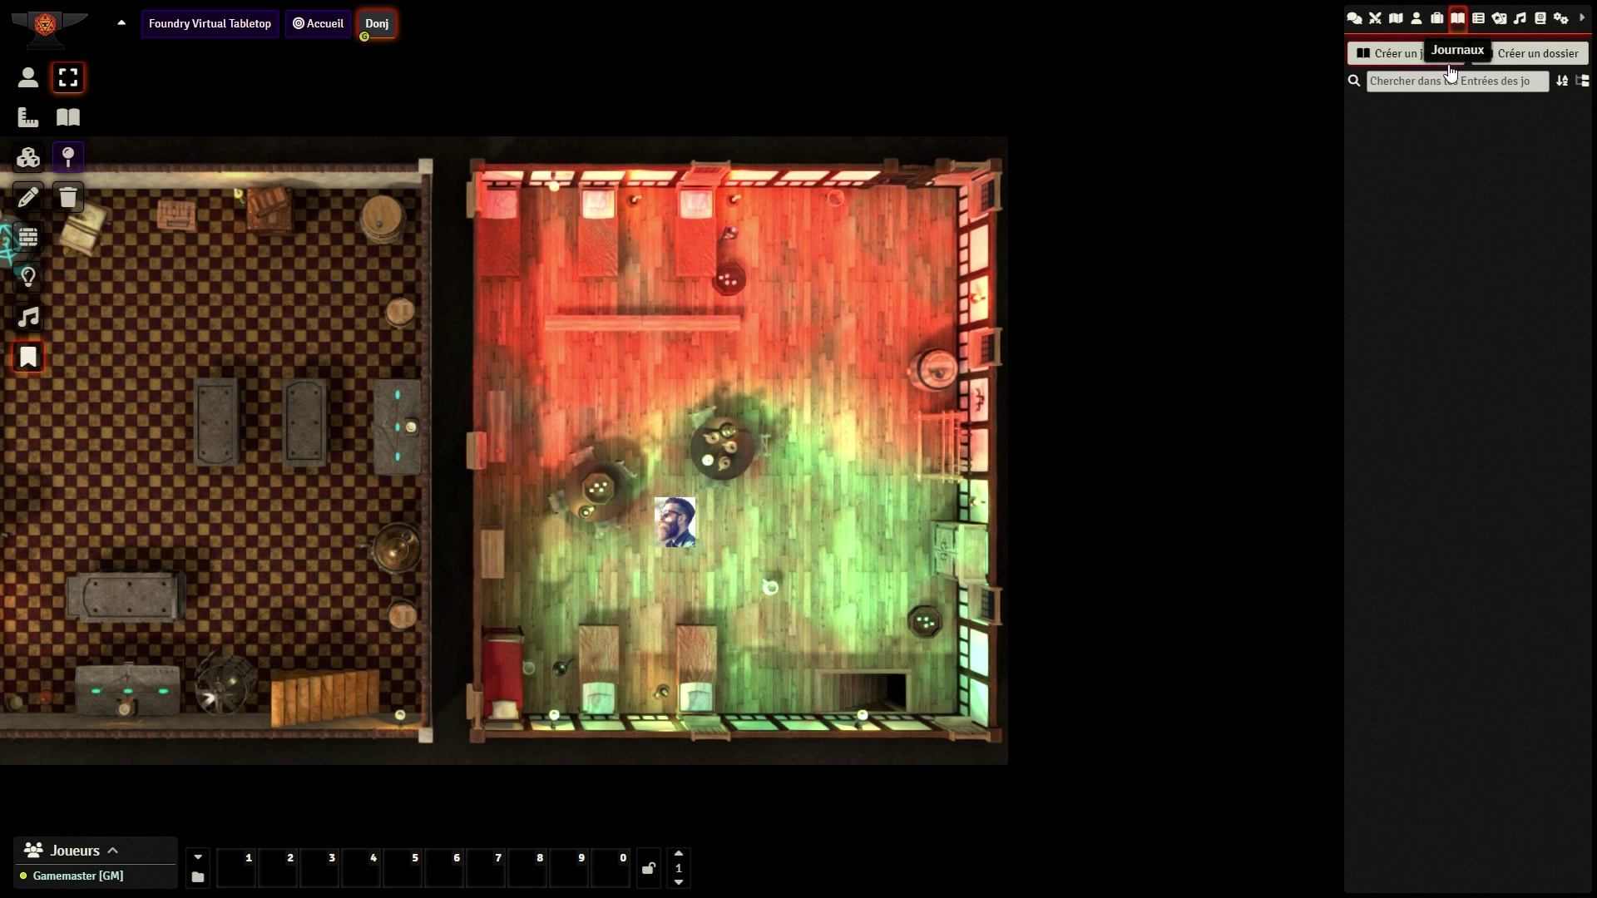
{"action": "left_click", "coordinate": [1414, 54]}
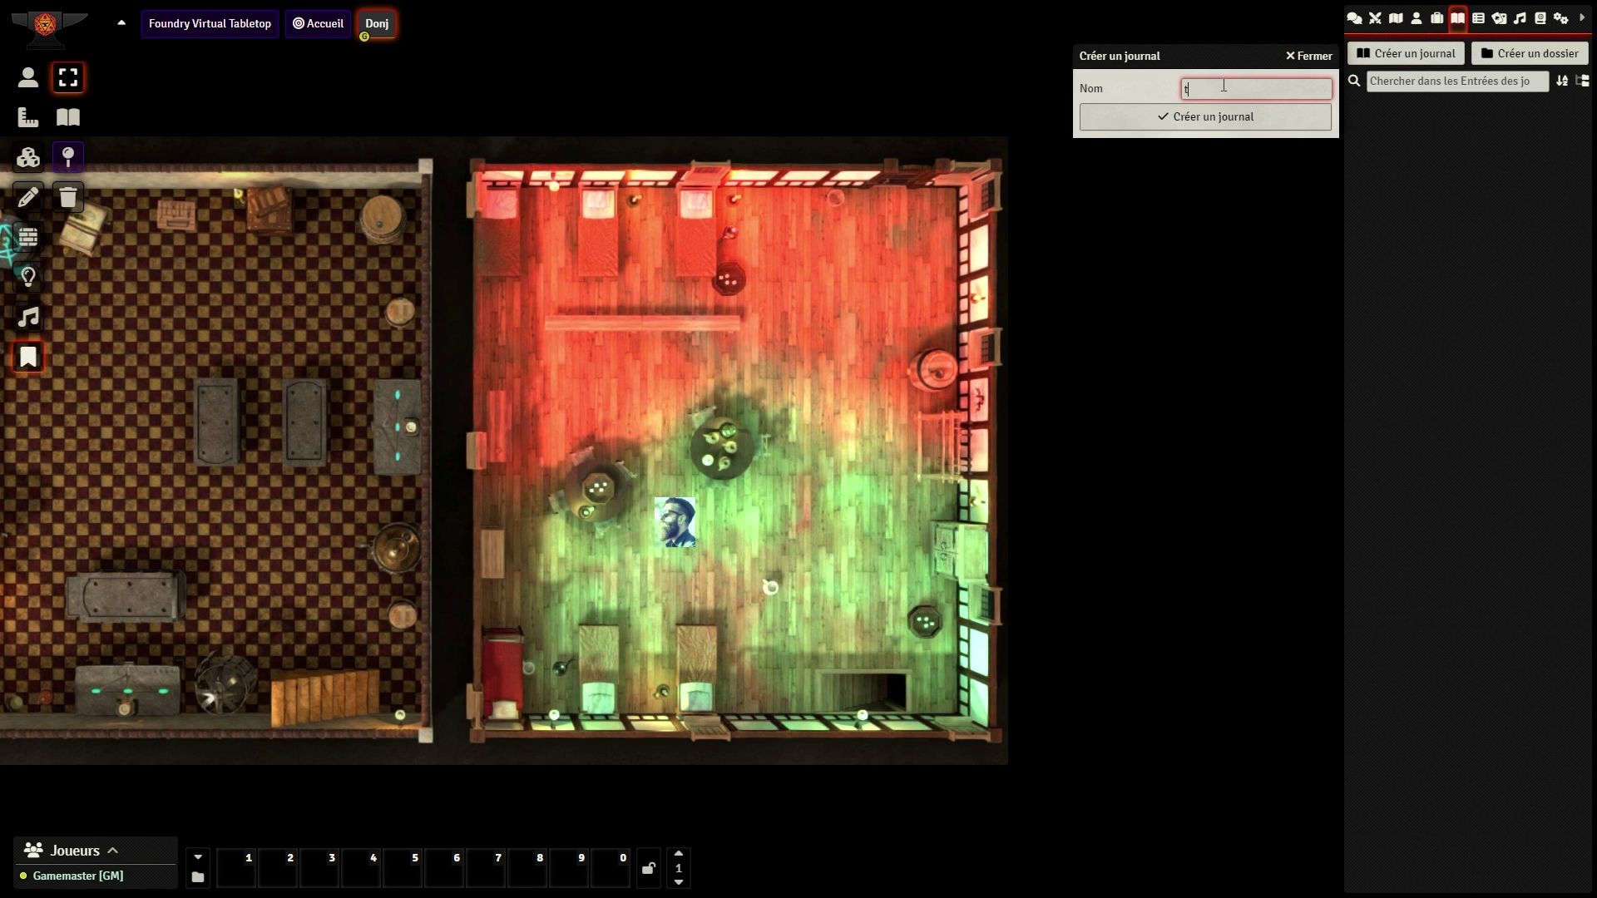
{"action": "type", "text": "test"}
{"action": "key", "text": "Return"}
{"action": "left_click", "coordinate": [1169, 130]}
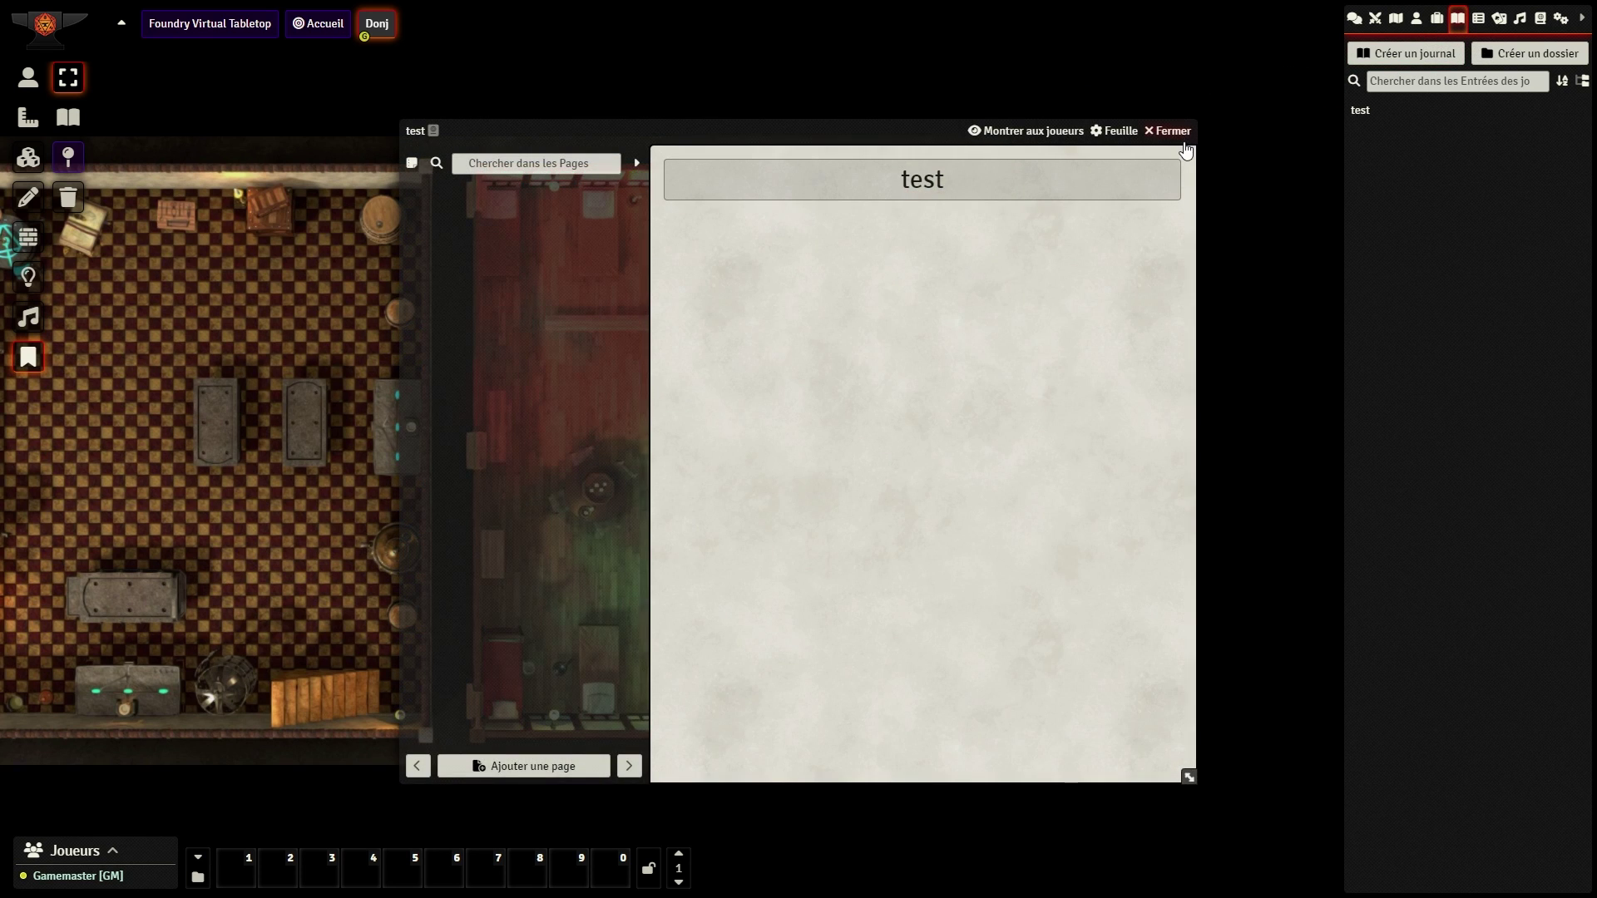
Step: Pin the test journal to the map as a Book note beside the token, and shift the note further down the room
{"action": "left_click_drag", "start_coordinate": [1393, 112], "coordinate": [782, 531]}
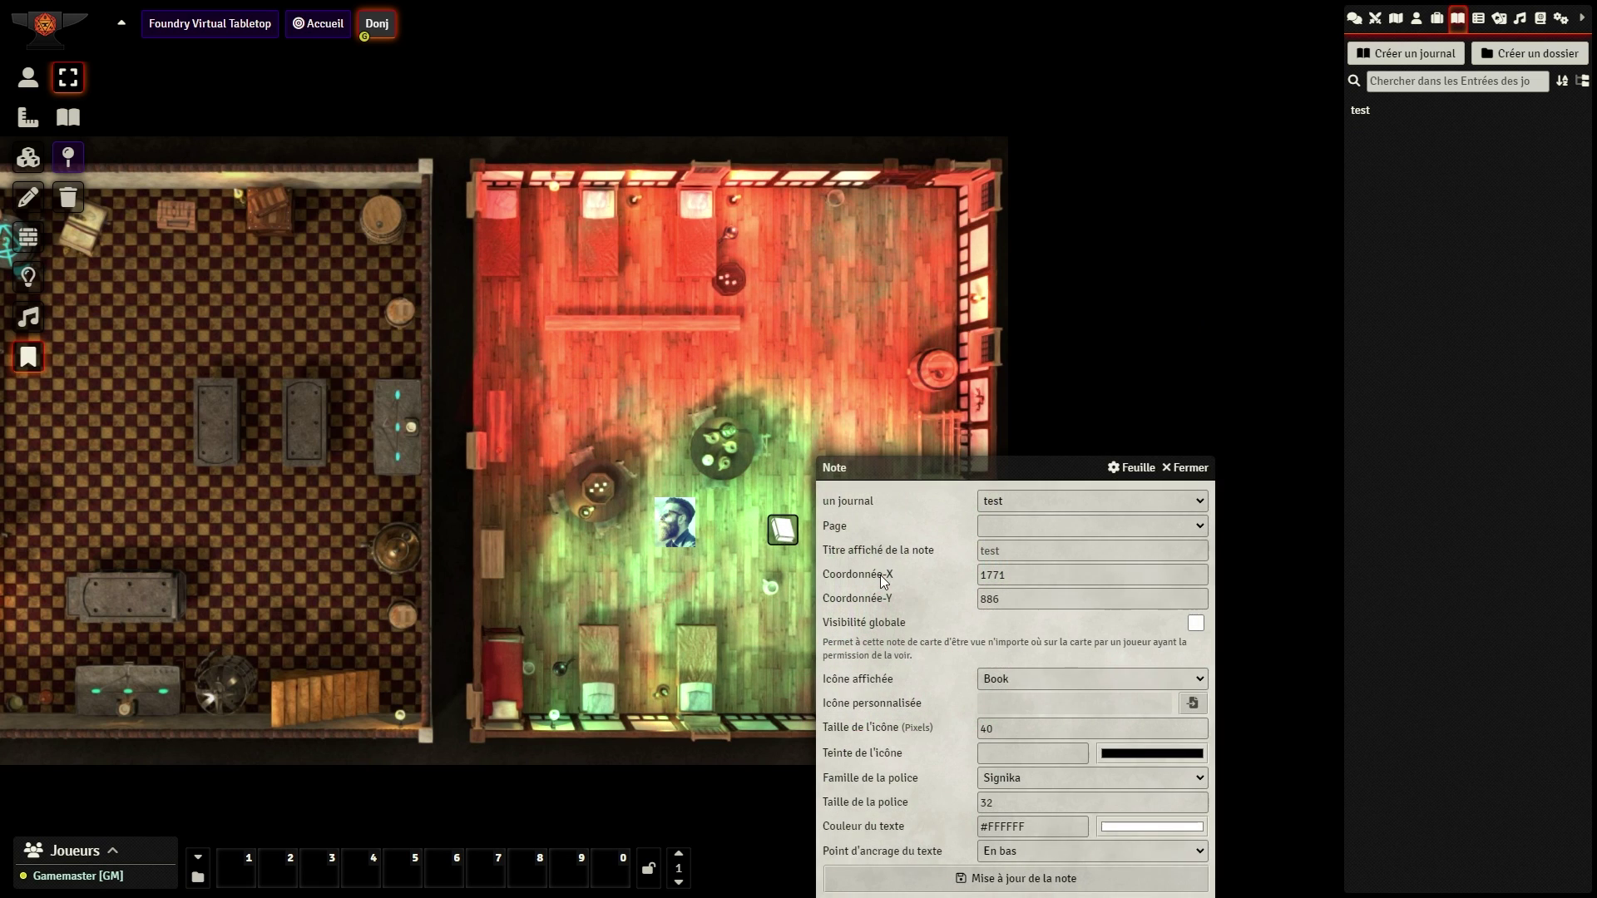
{"action": "left_click", "coordinate": [1193, 469]}
{"action": "left_click_drag", "start_coordinate": [1360, 110], "coordinate": [811, 457]}
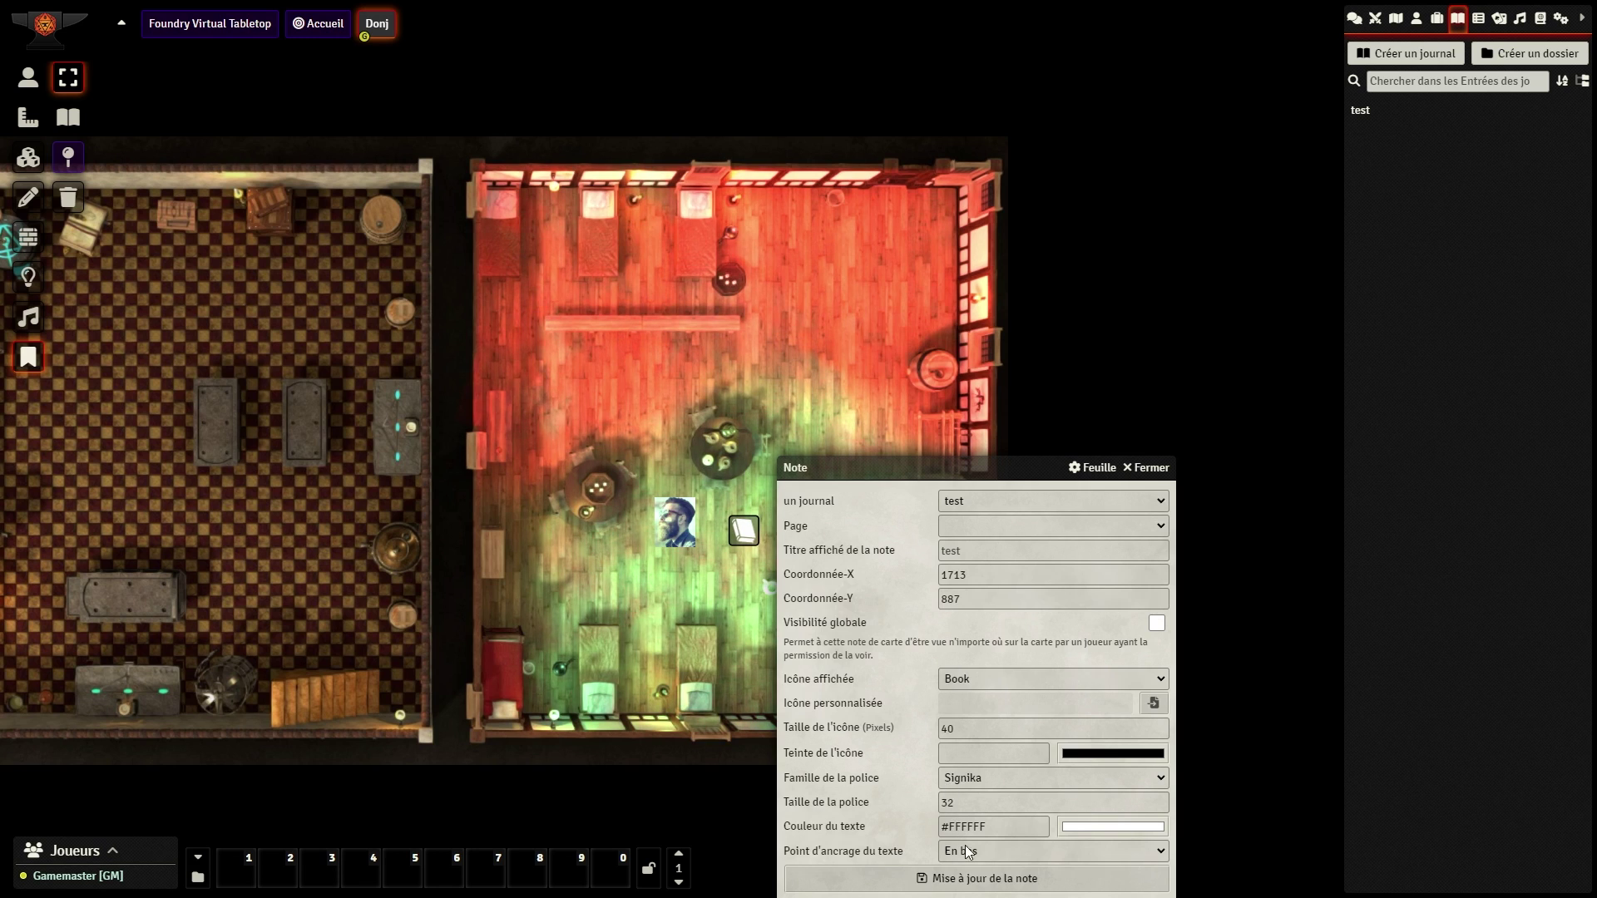
{"action": "left_click", "coordinate": [973, 878]}
{"action": "left_click_drag", "start_coordinate": [756, 577], "coordinate": [758, 614]}
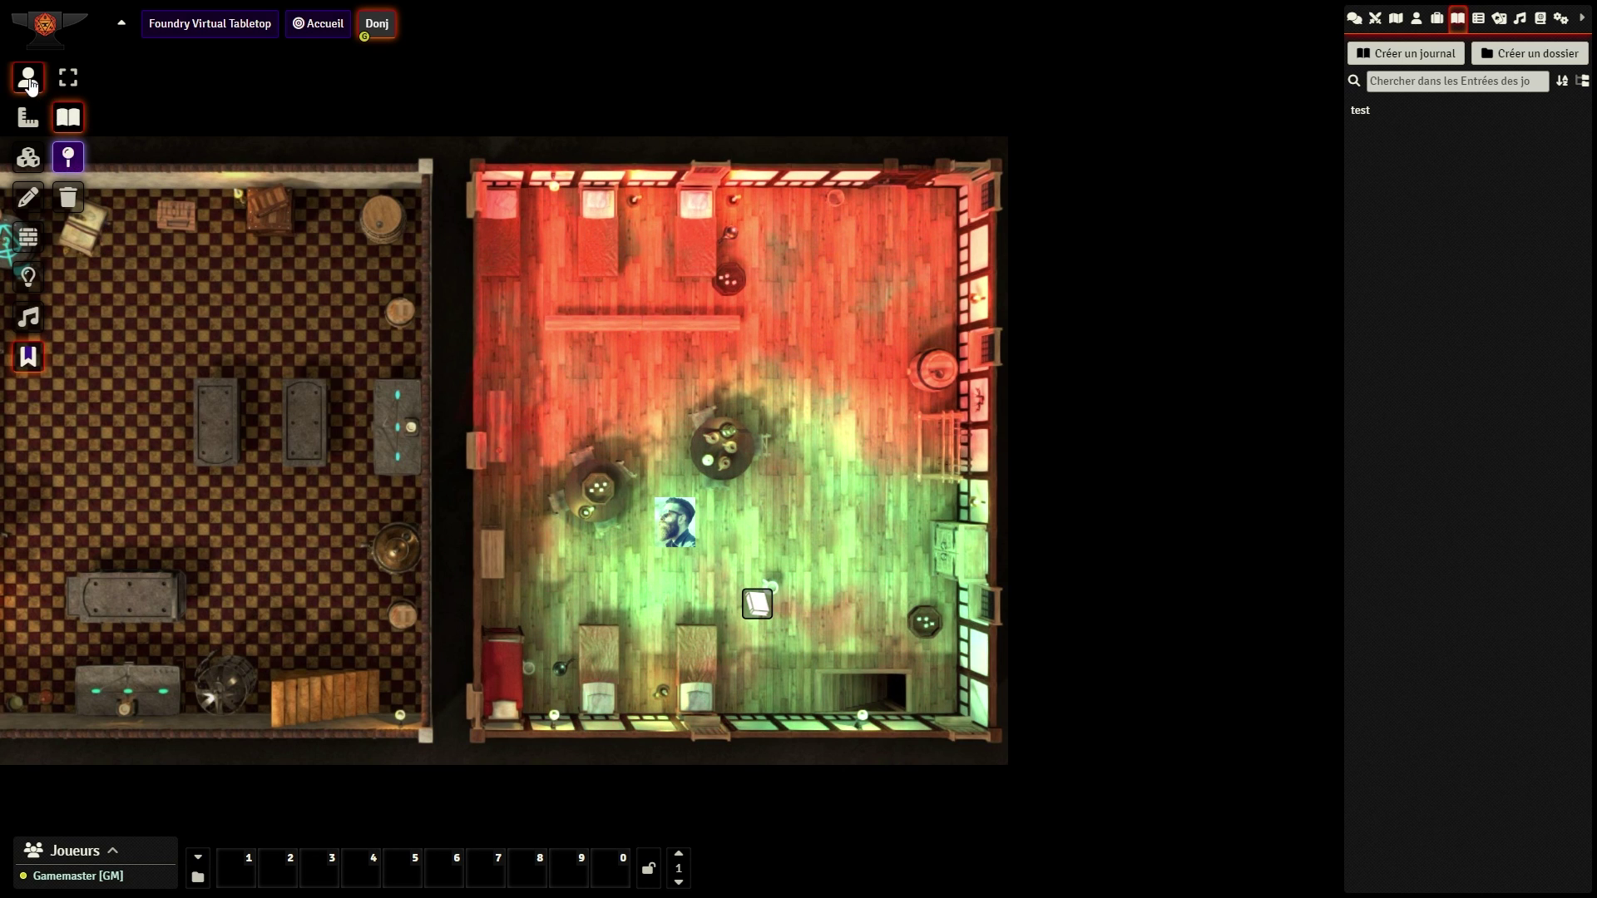
Step: View the map note with the token controls active, and turn off the display of notes on the map
{"action": "left_click", "coordinate": [28, 78]}
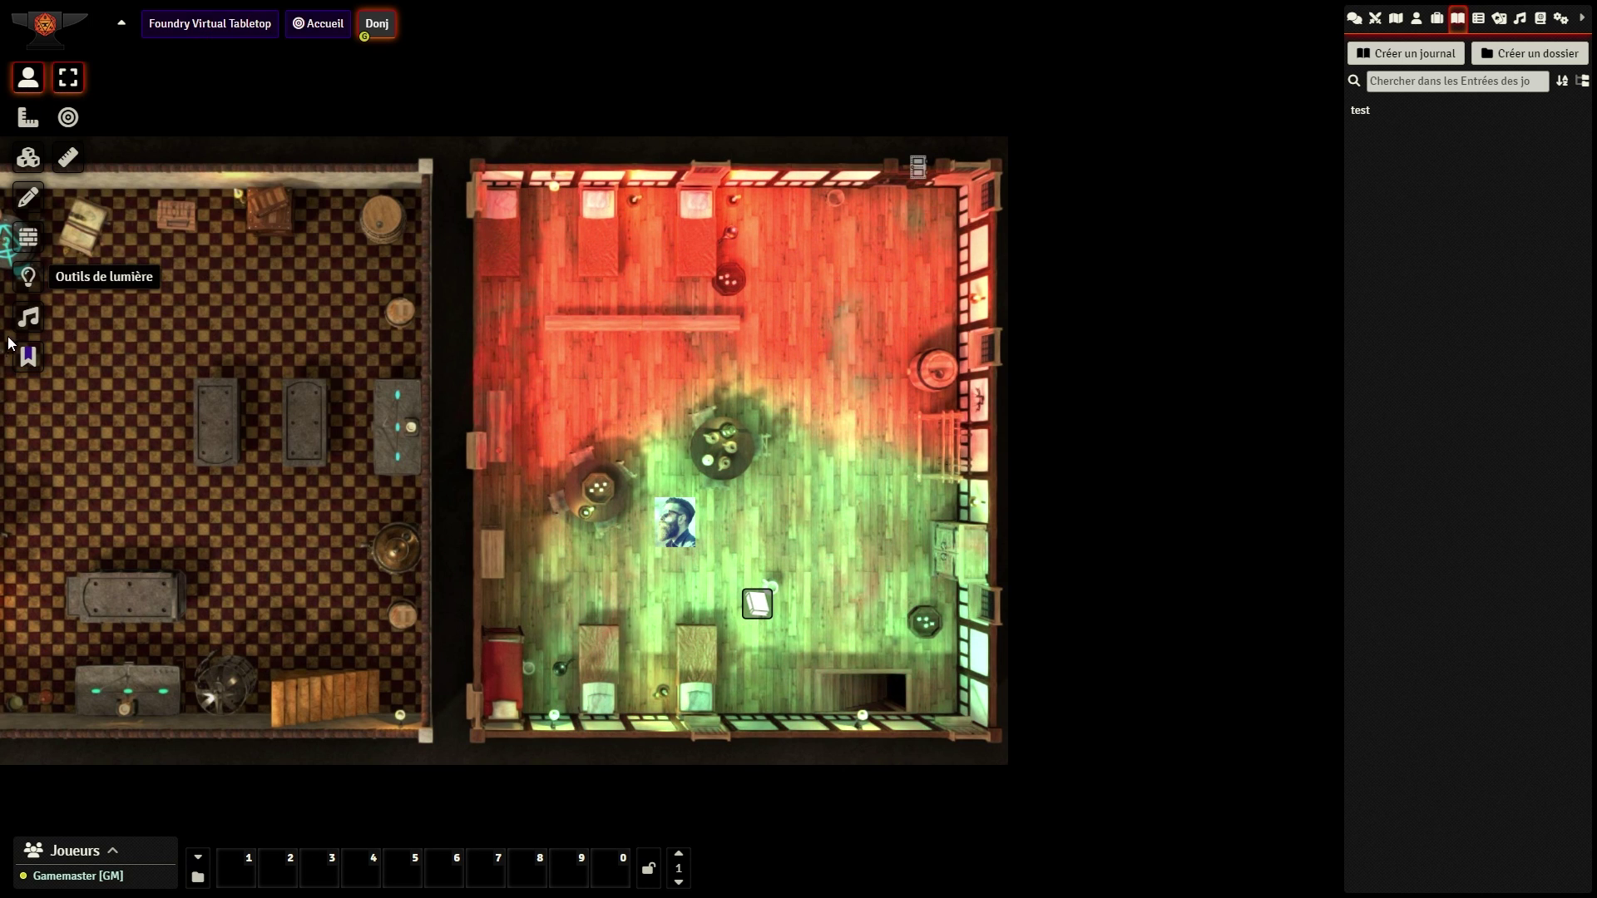
{"action": "left_click", "coordinate": [28, 357]}
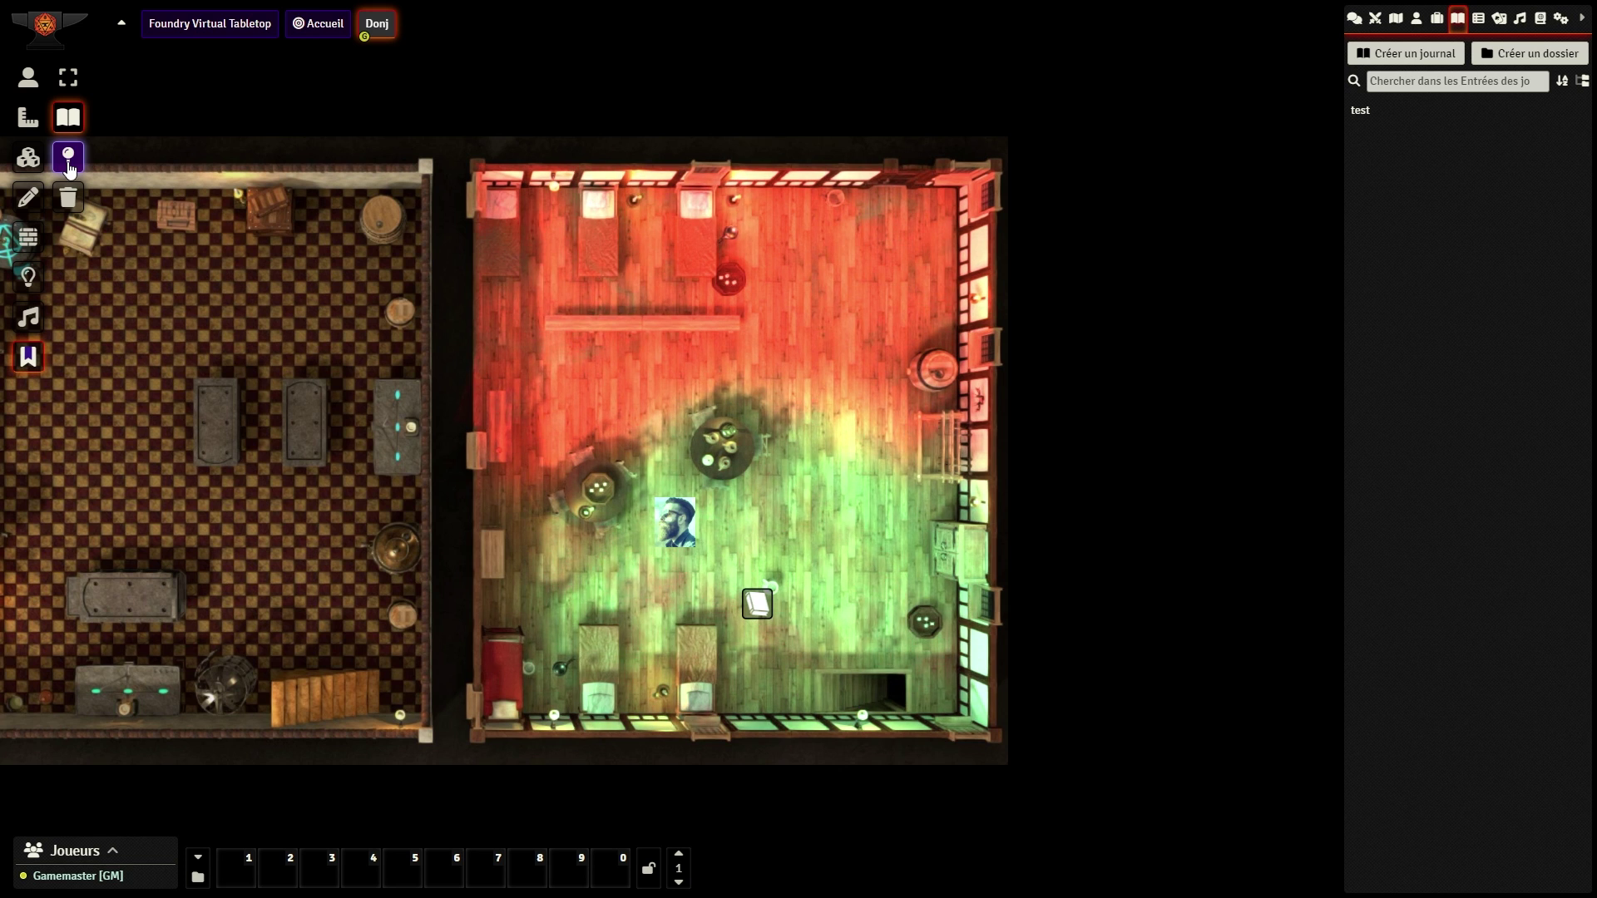
{"action": "left_click", "coordinate": [69, 162]}
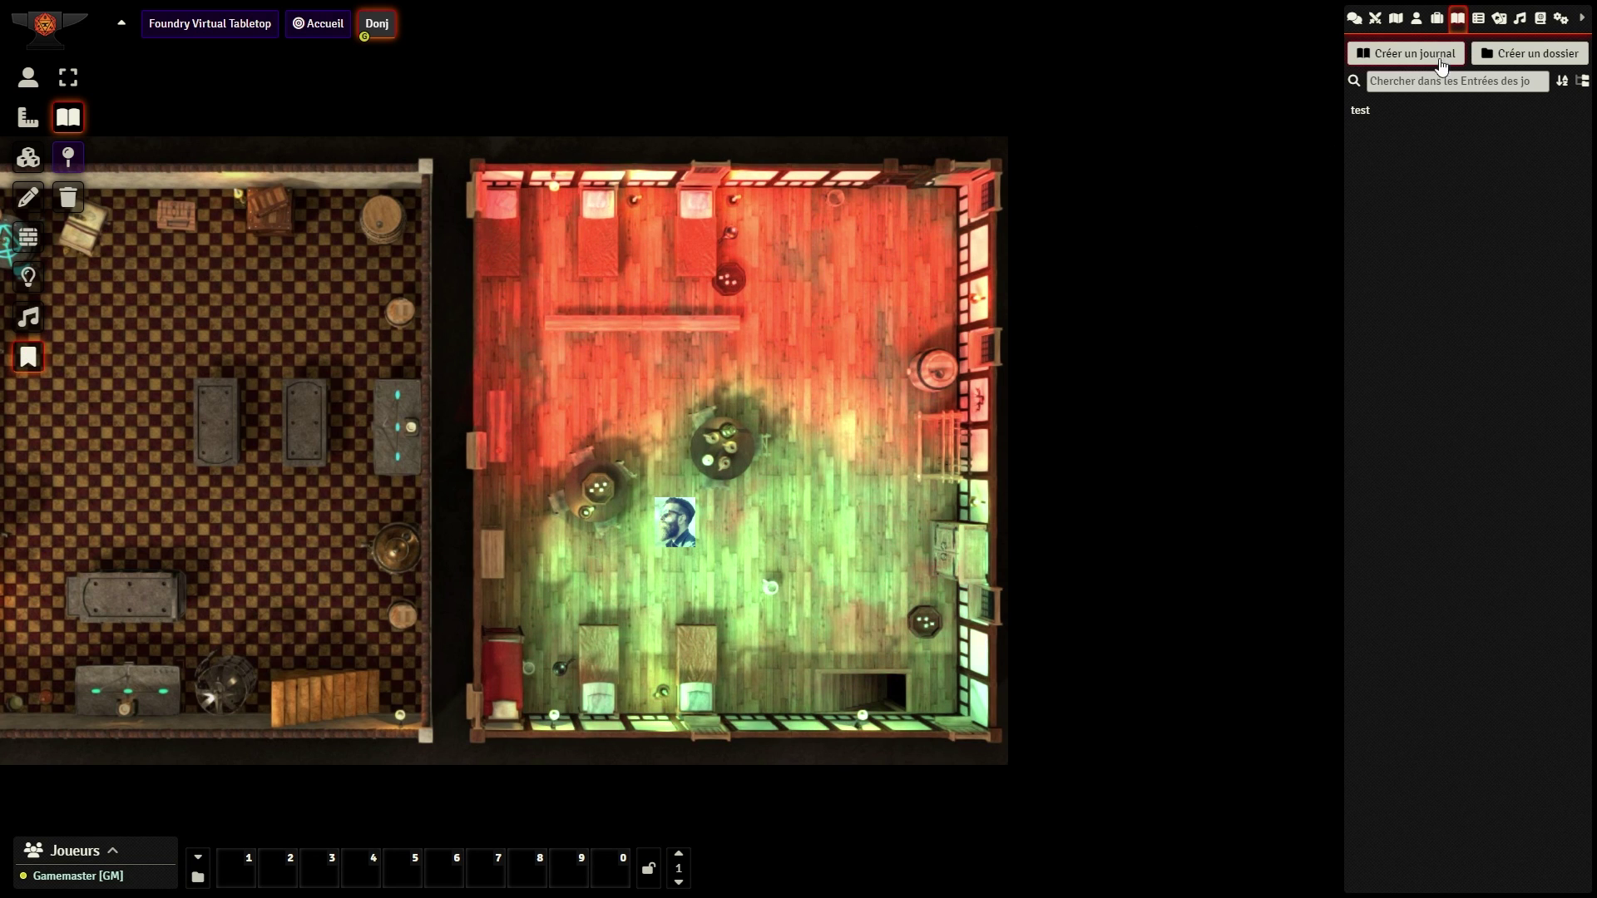
{"action": "left_click_drag", "start_coordinate": [584, 374], "coordinate": [780, 389]}
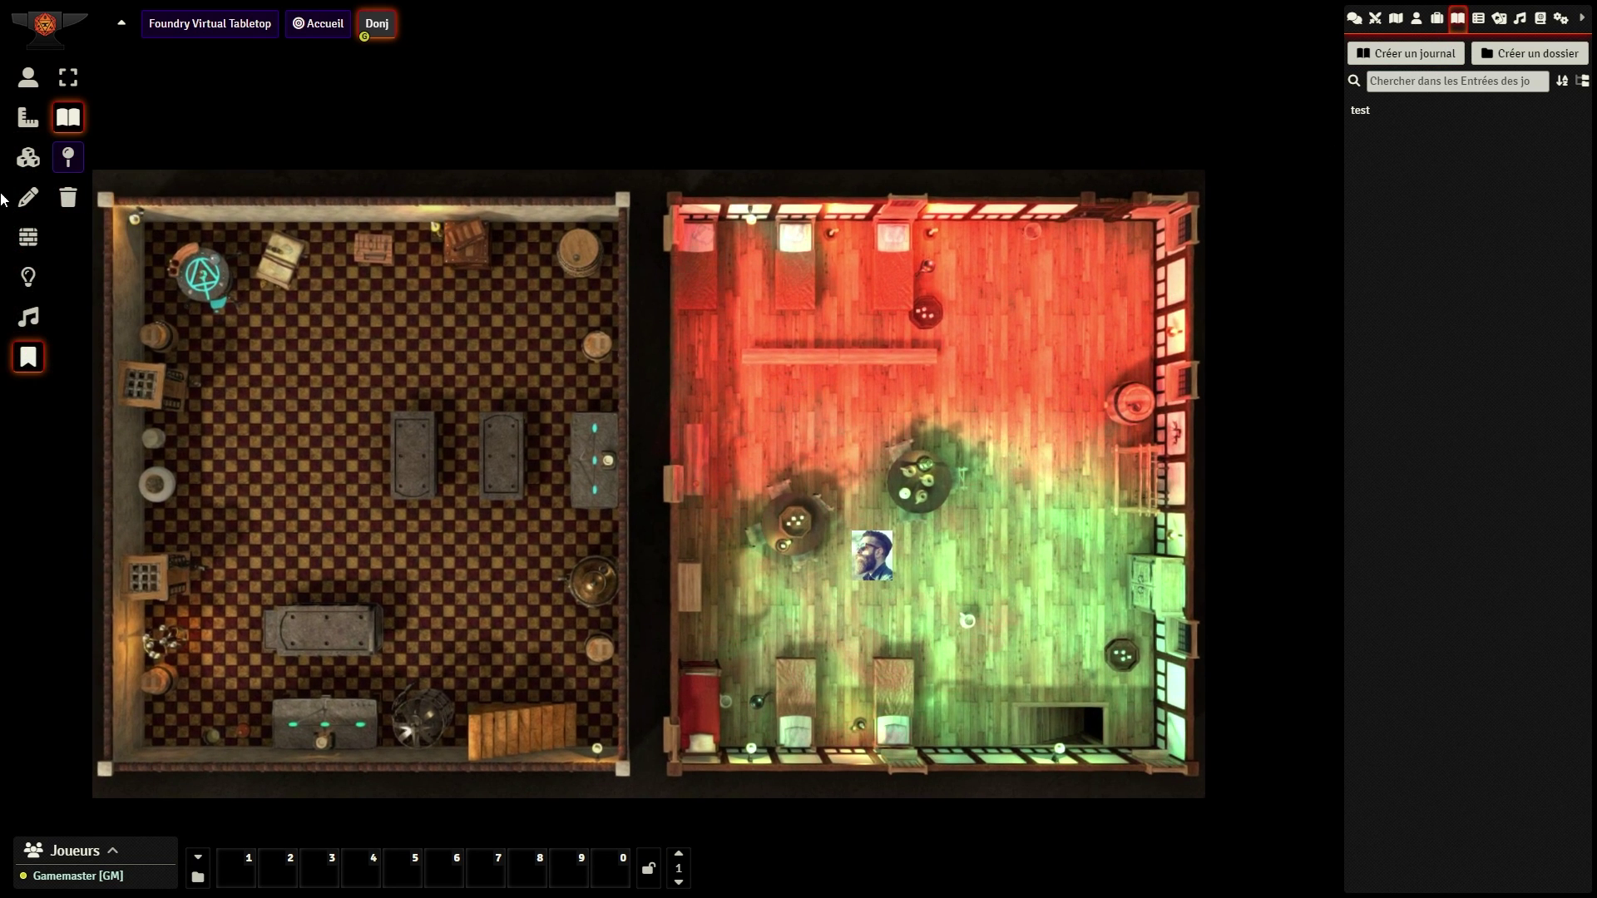
{"action": "left_click", "coordinate": [27, 320]}
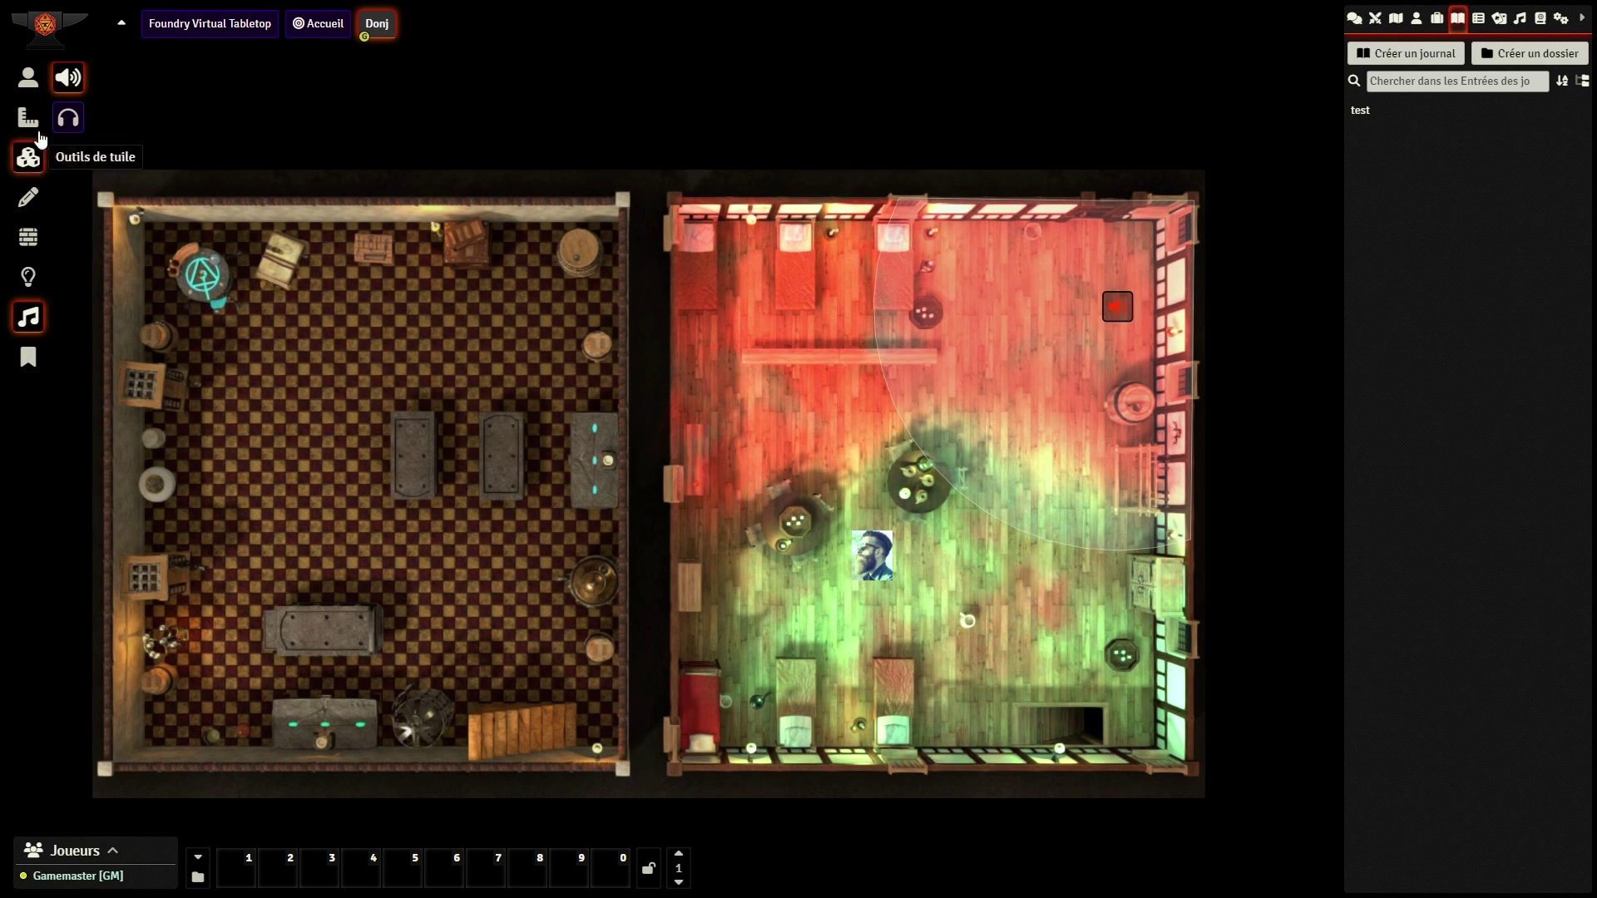
{"action": "left_click", "coordinate": [25, 78]}
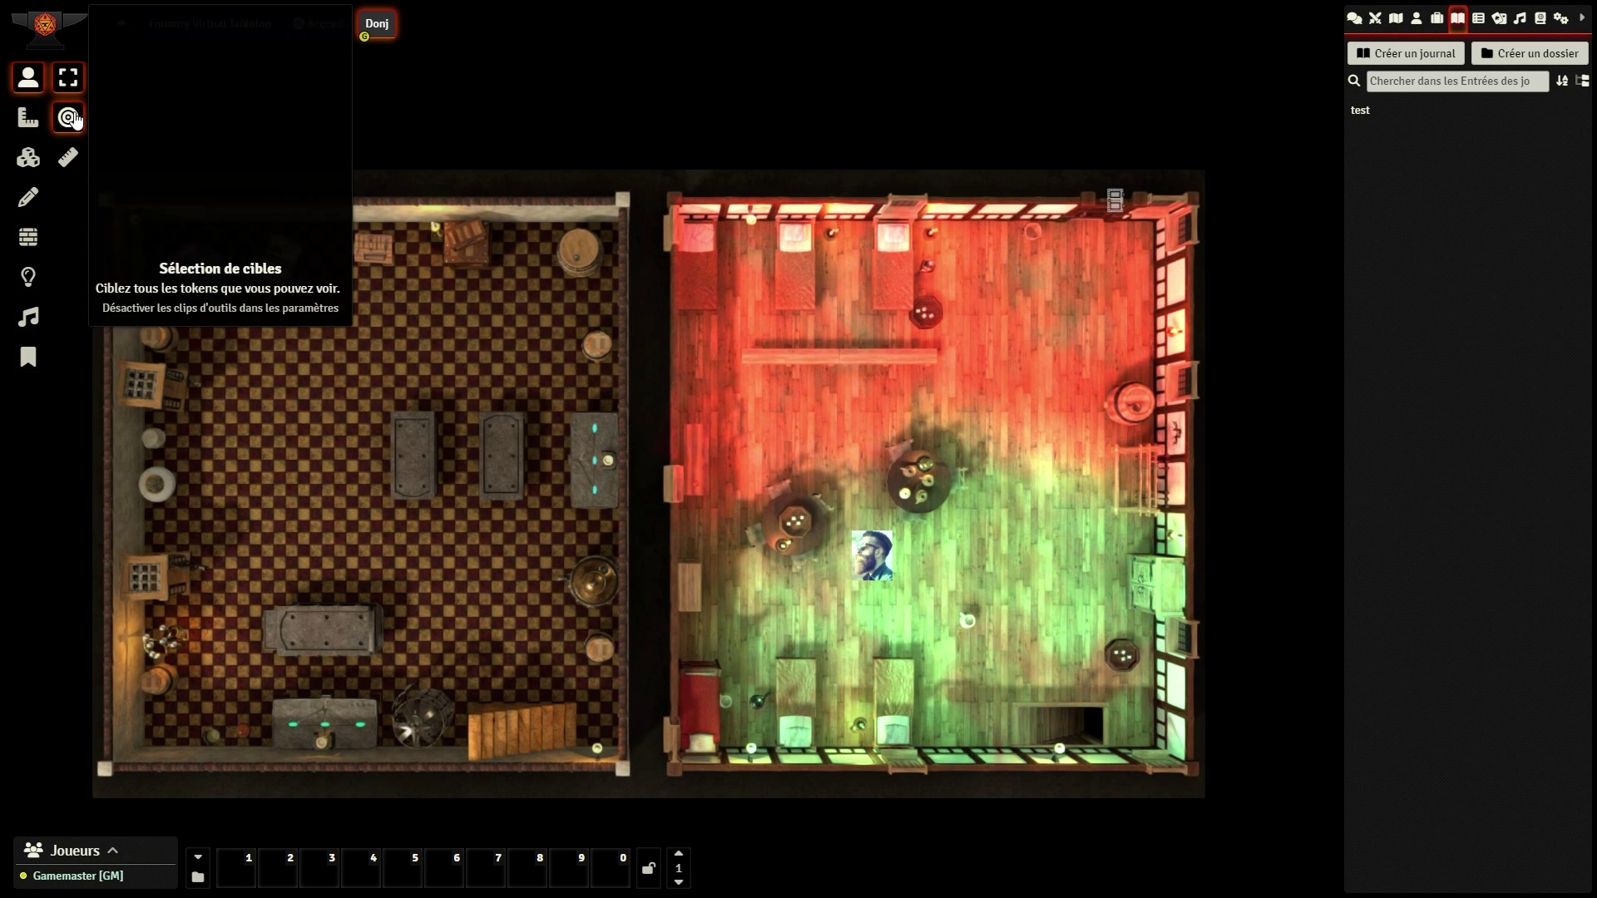
{"action": "left_click", "coordinate": [28, 157]}
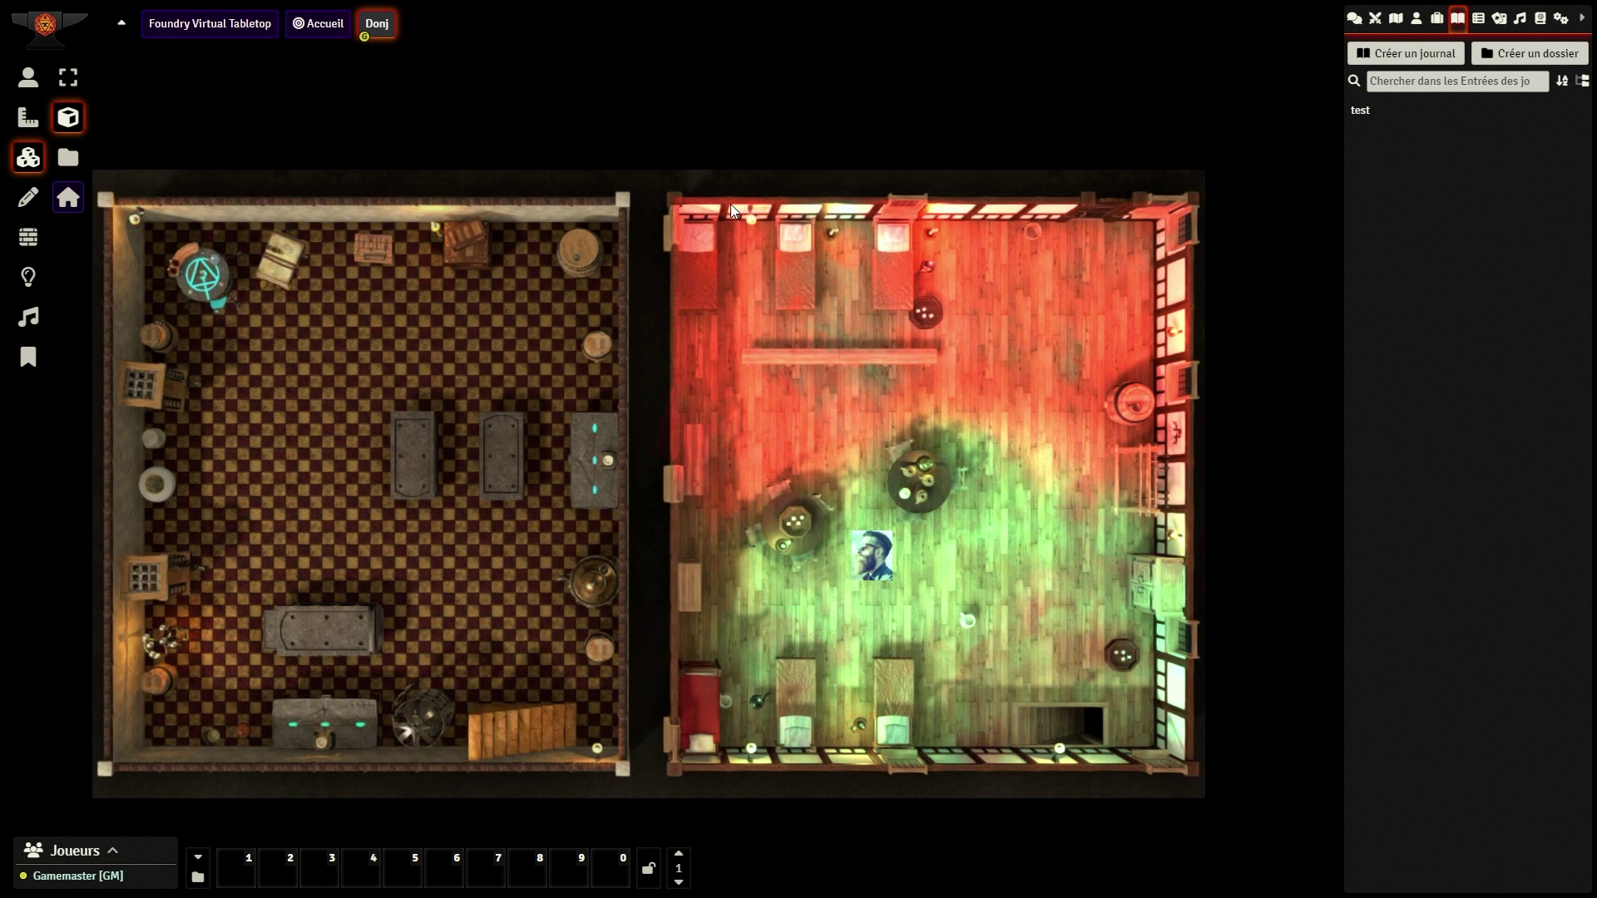
{"action": "left_click_drag", "start_coordinate": [616, 183], "coordinate": [652, 139]}
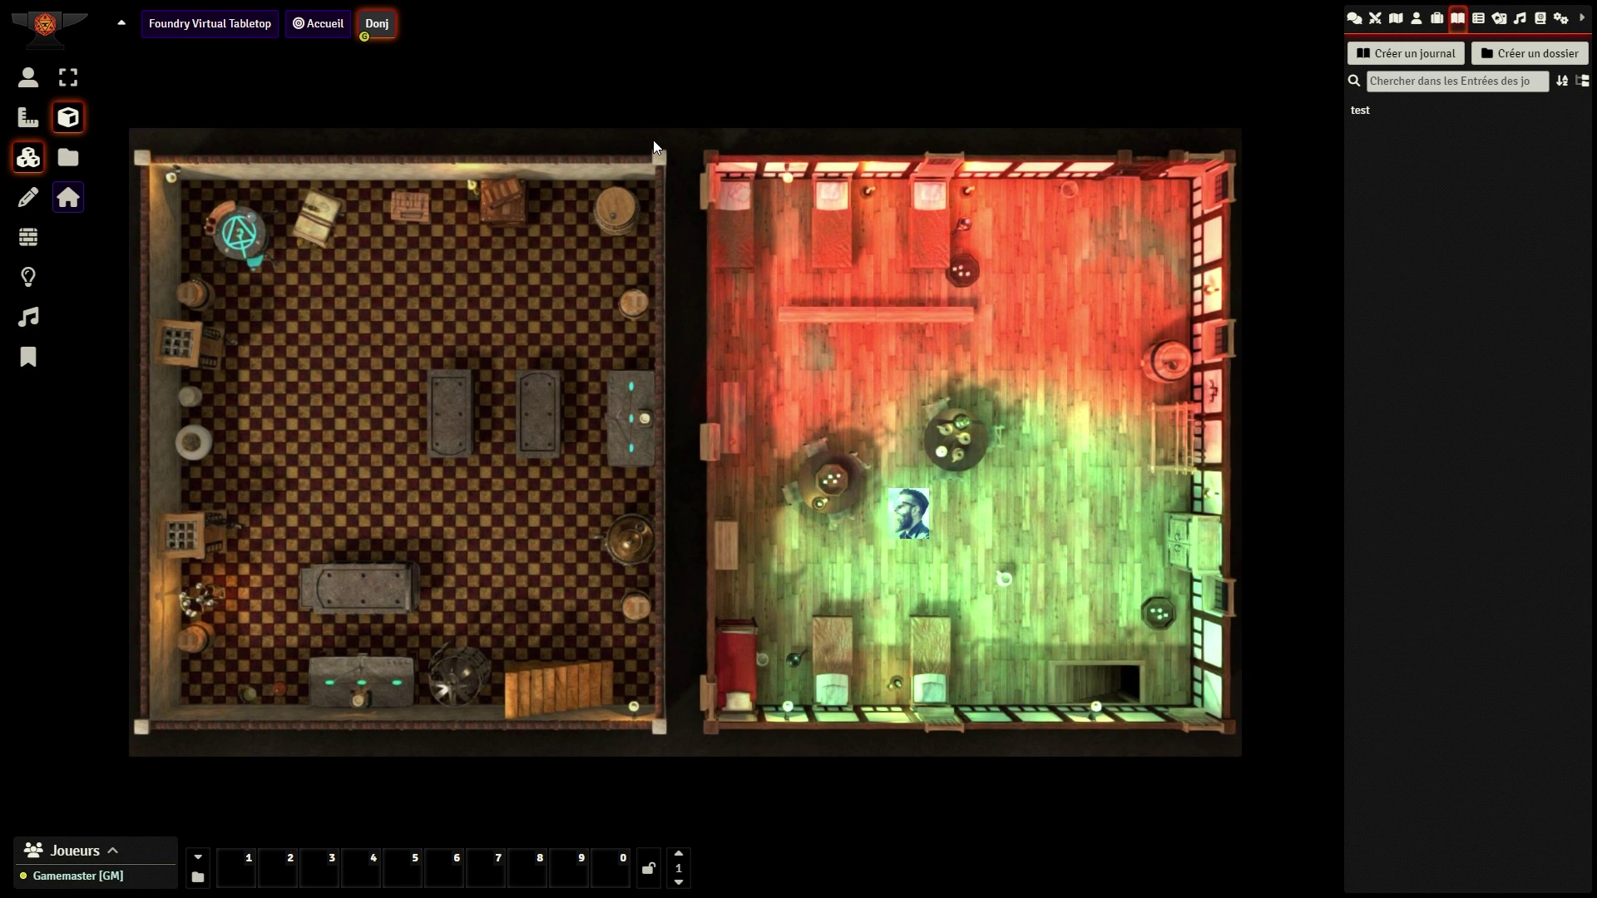
Step: Create a Player Character actor named "nom" and close its character sheet
{"action": "left_click", "coordinate": [1416, 20]}
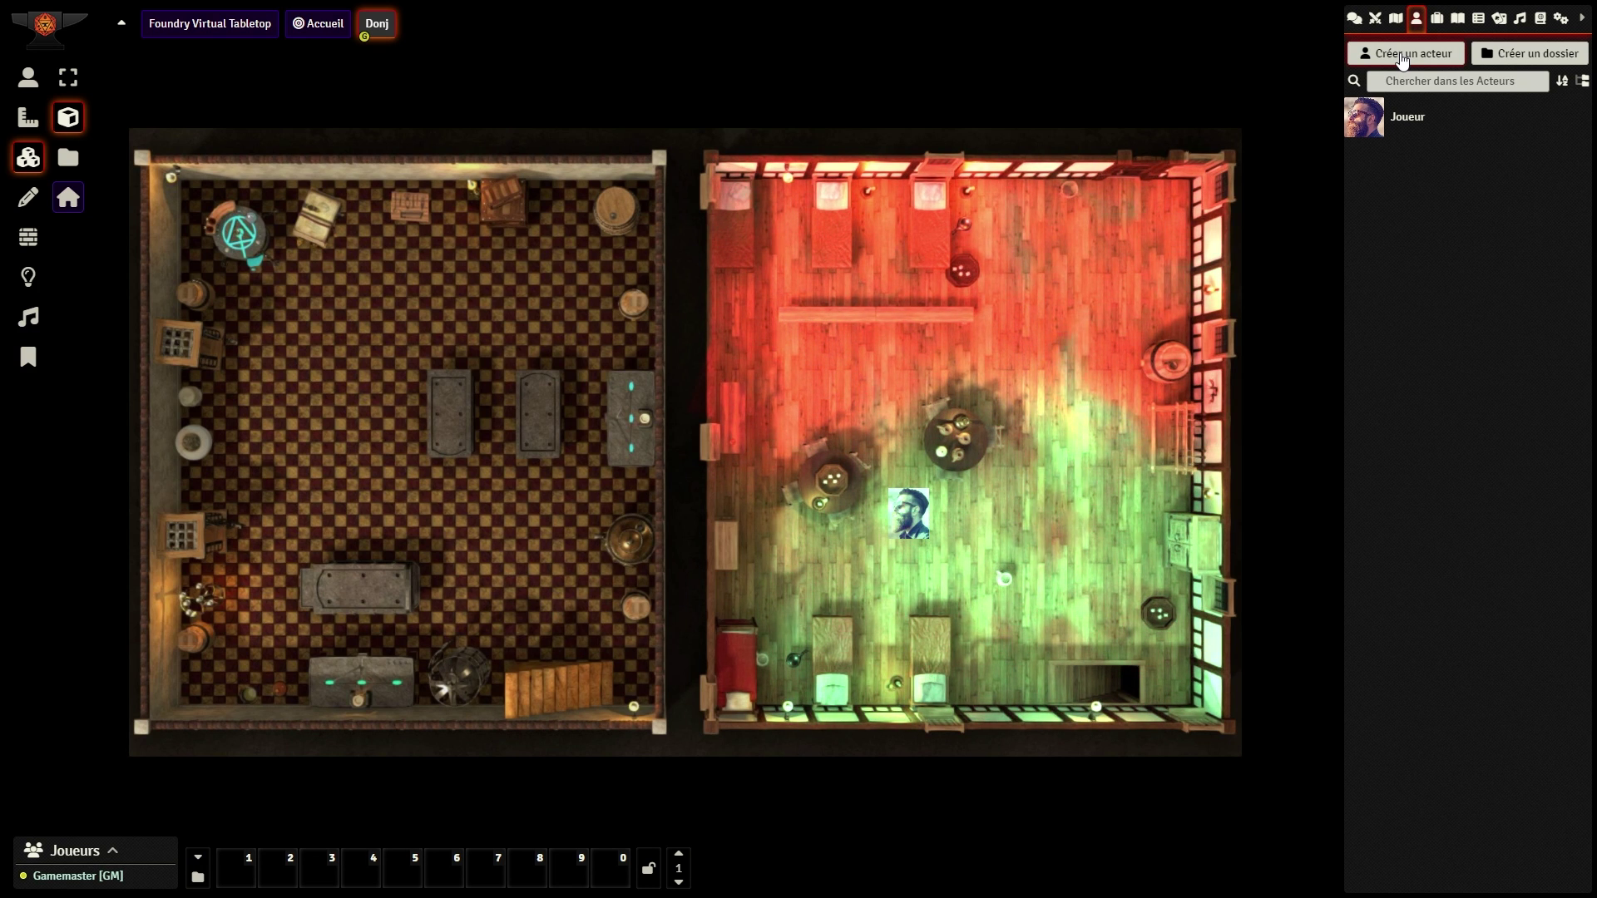
{"action": "left_click", "coordinate": [1403, 59]}
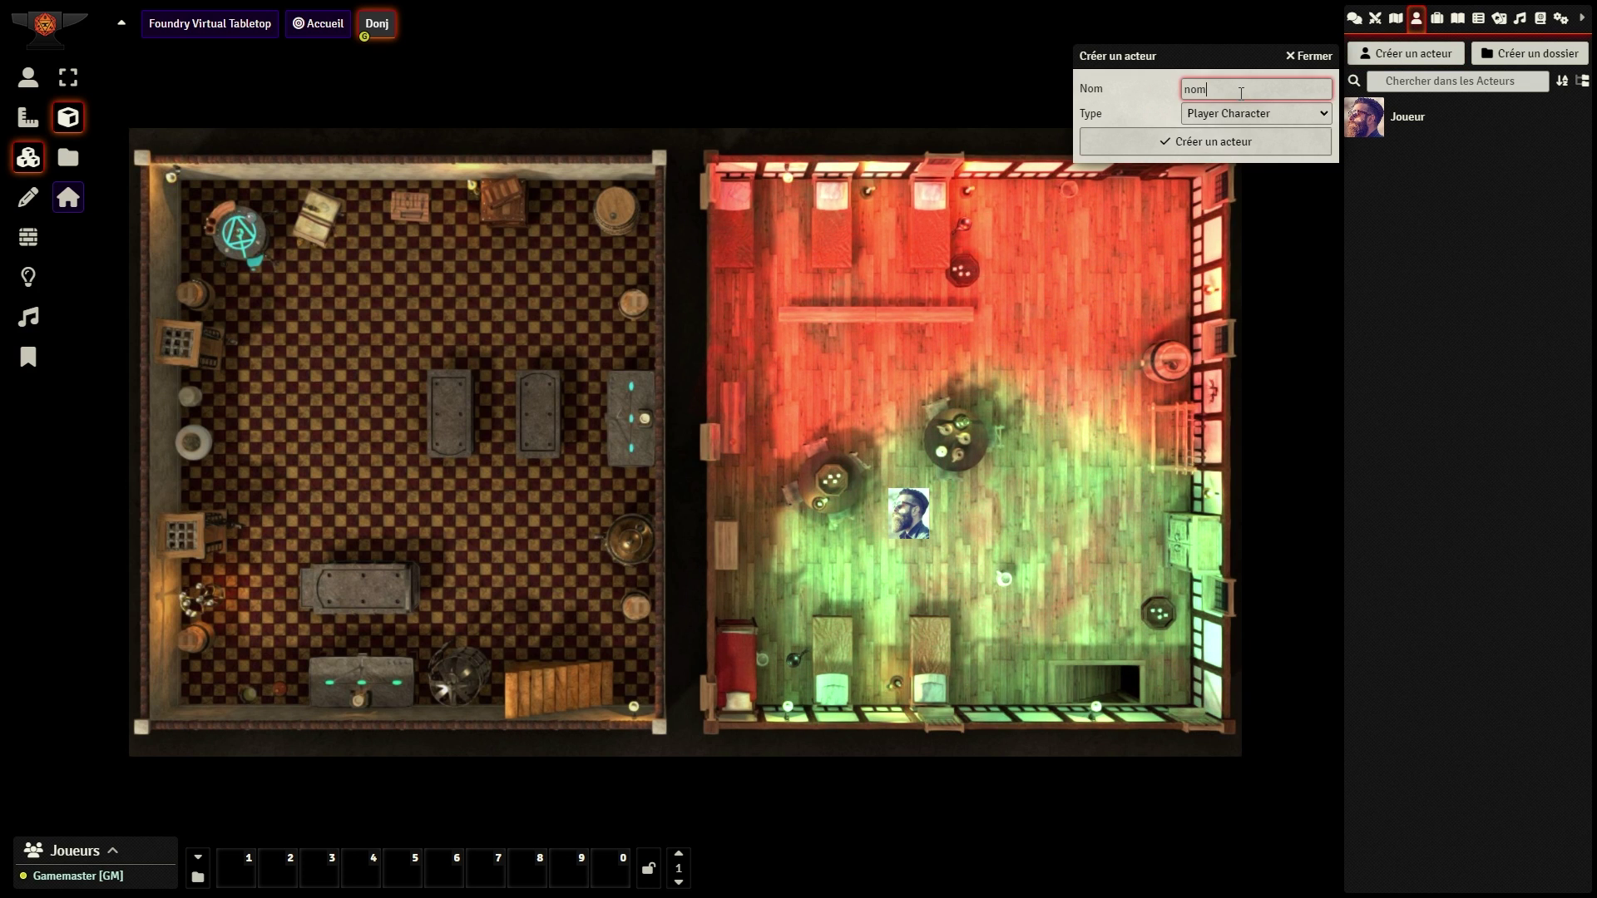
{"action": "key", "text": "Return"}
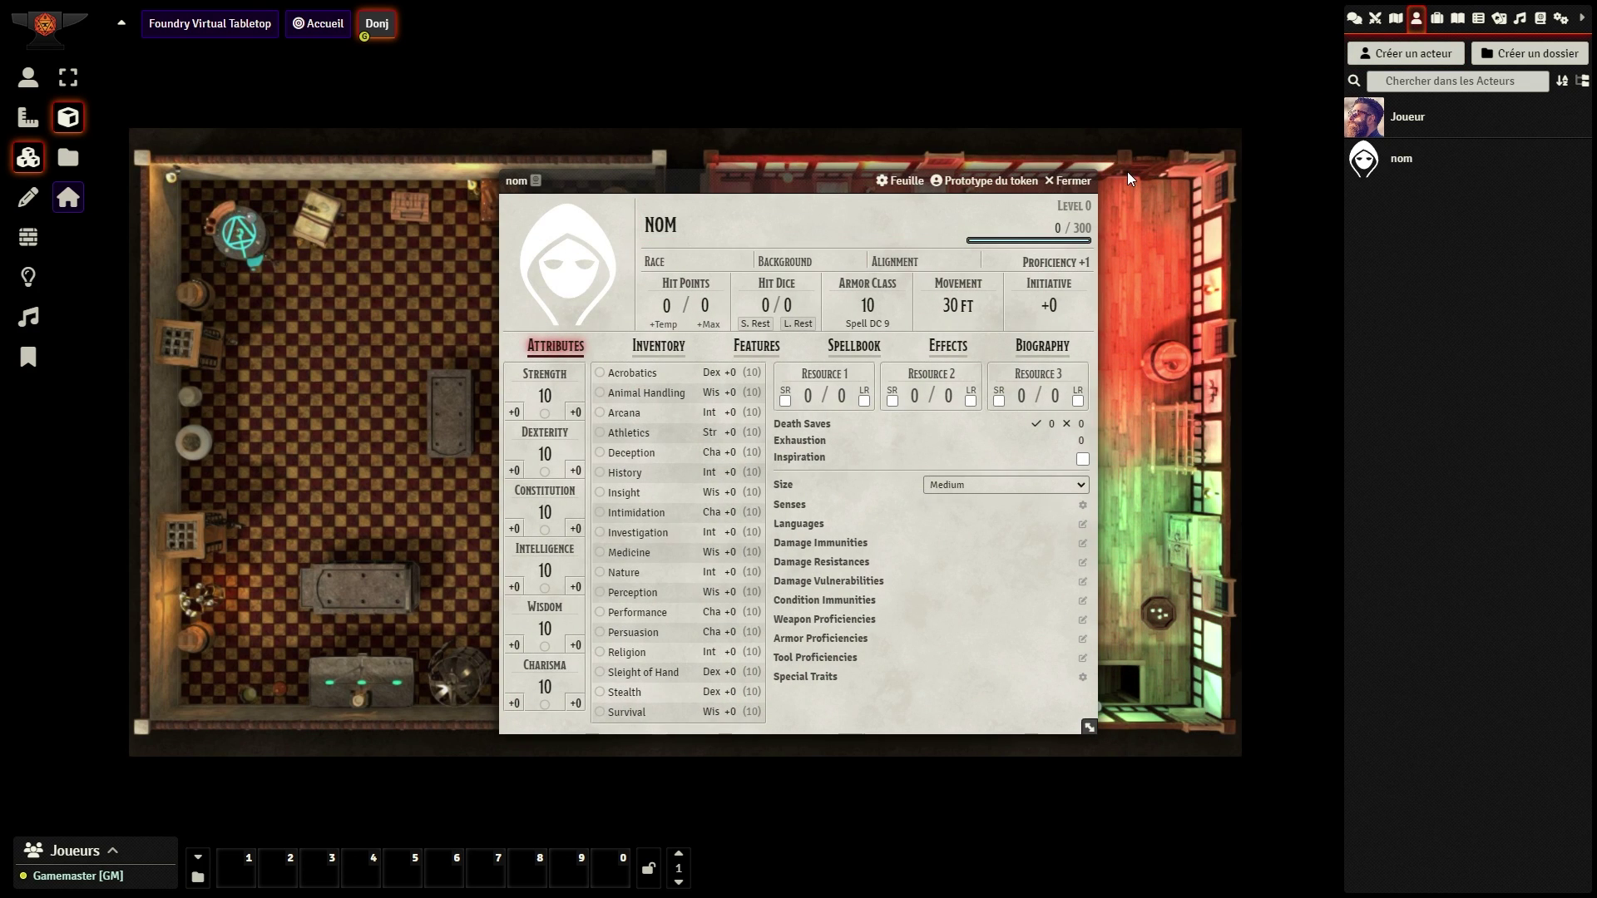
{"action": "left_click", "coordinate": [1070, 182]}
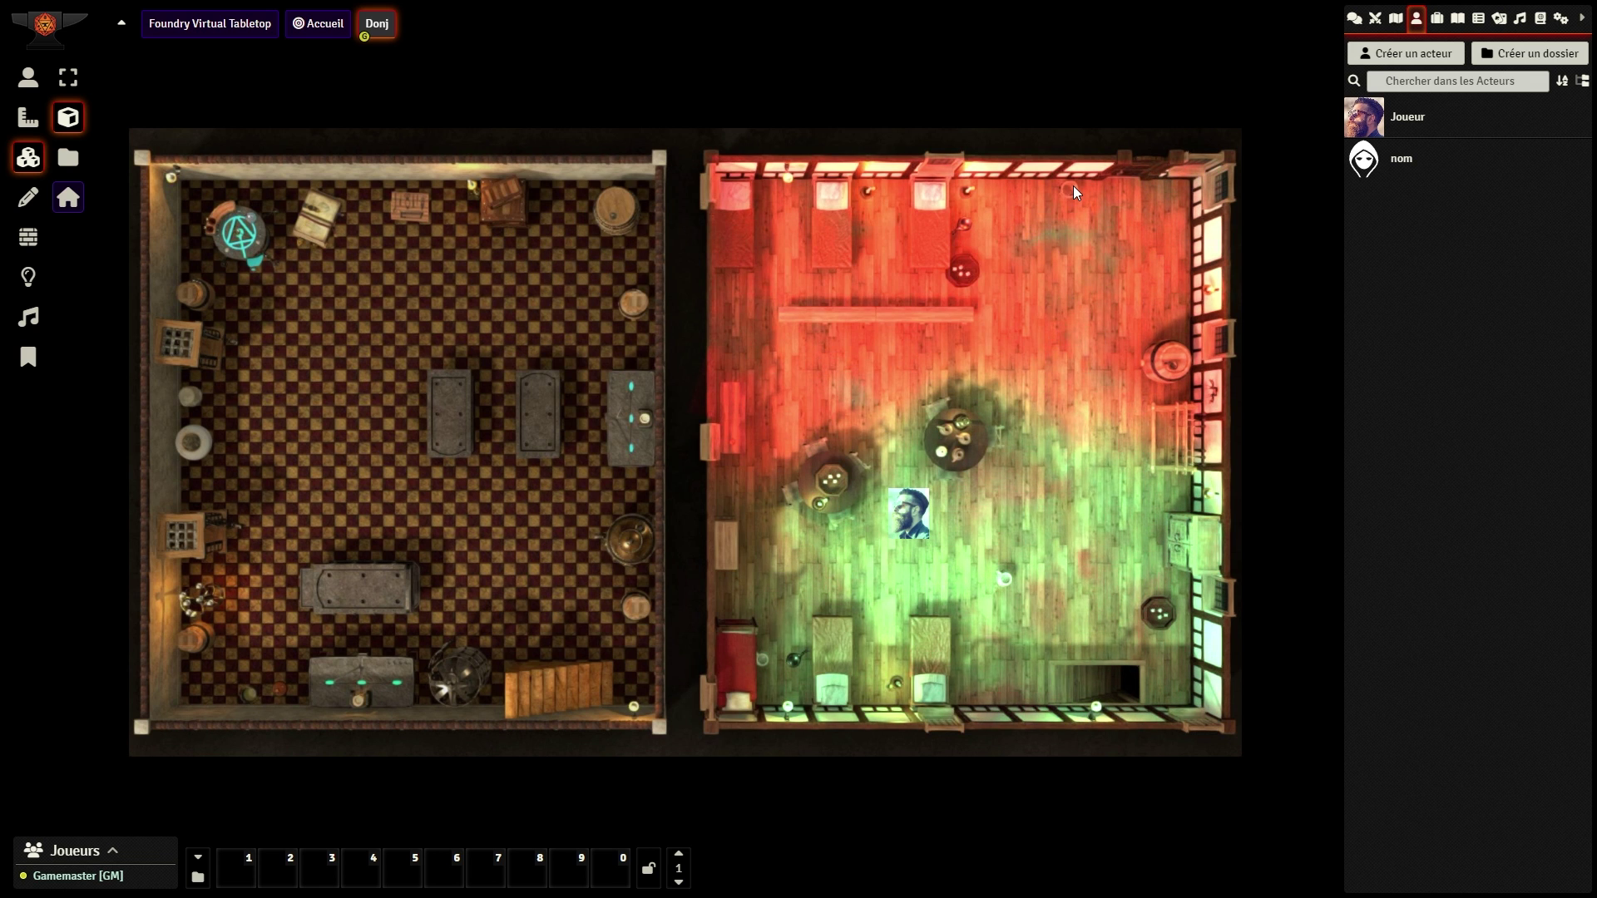
{"action": "left_click", "coordinate": [1397, 20]}
{"action": "left_click", "coordinate": [1438, 20]}
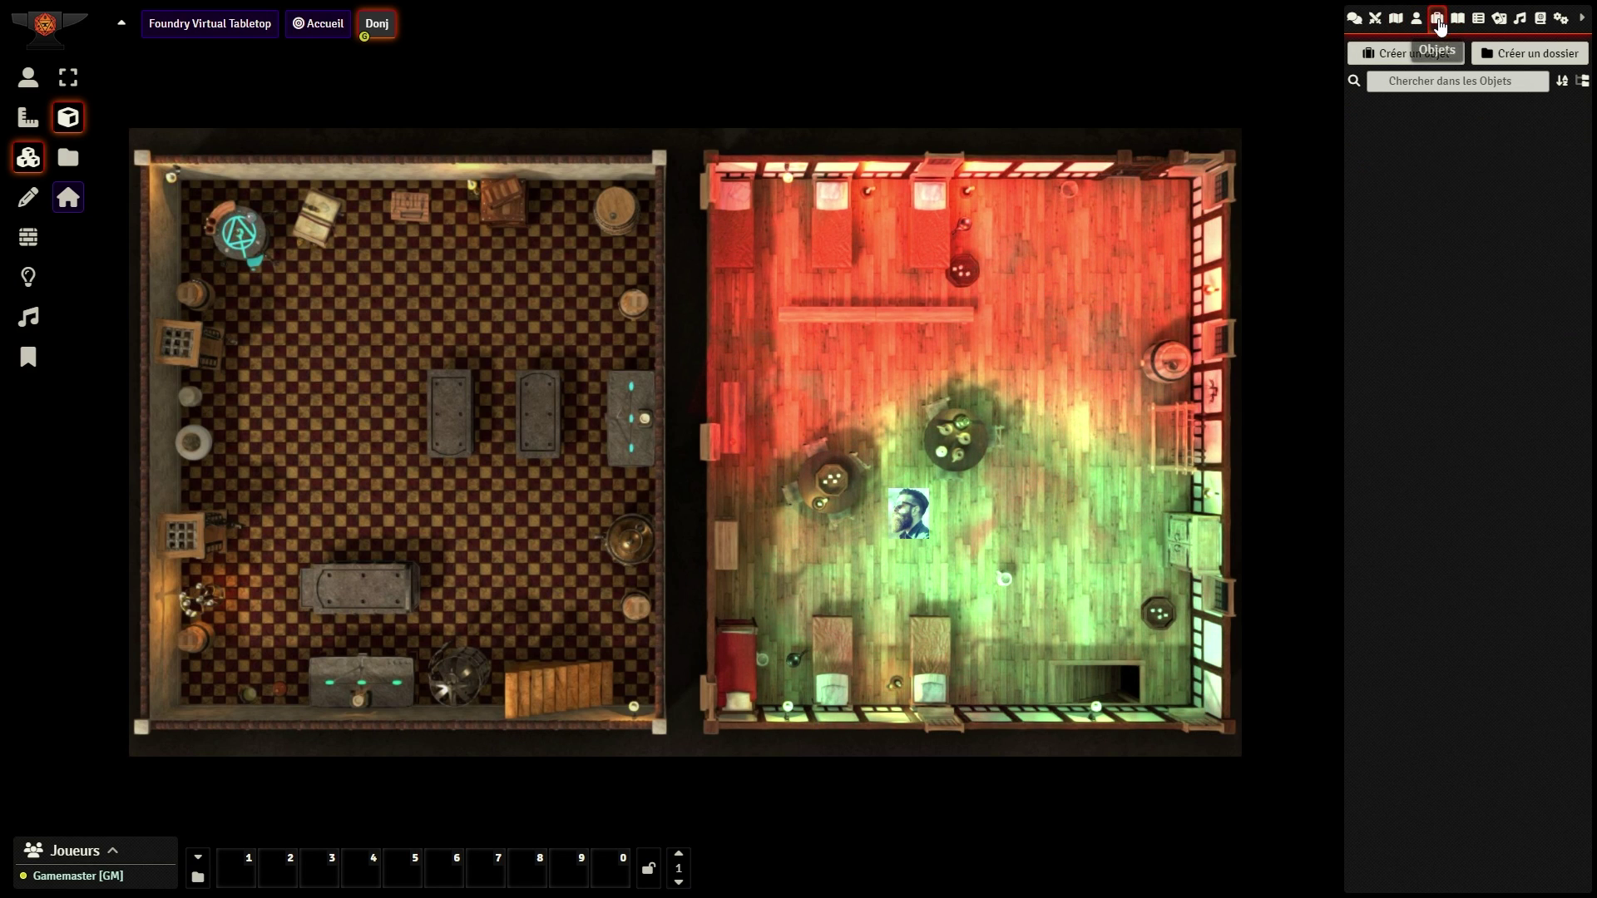
{"action": "left_click", "coordinate": [1391, 58]}
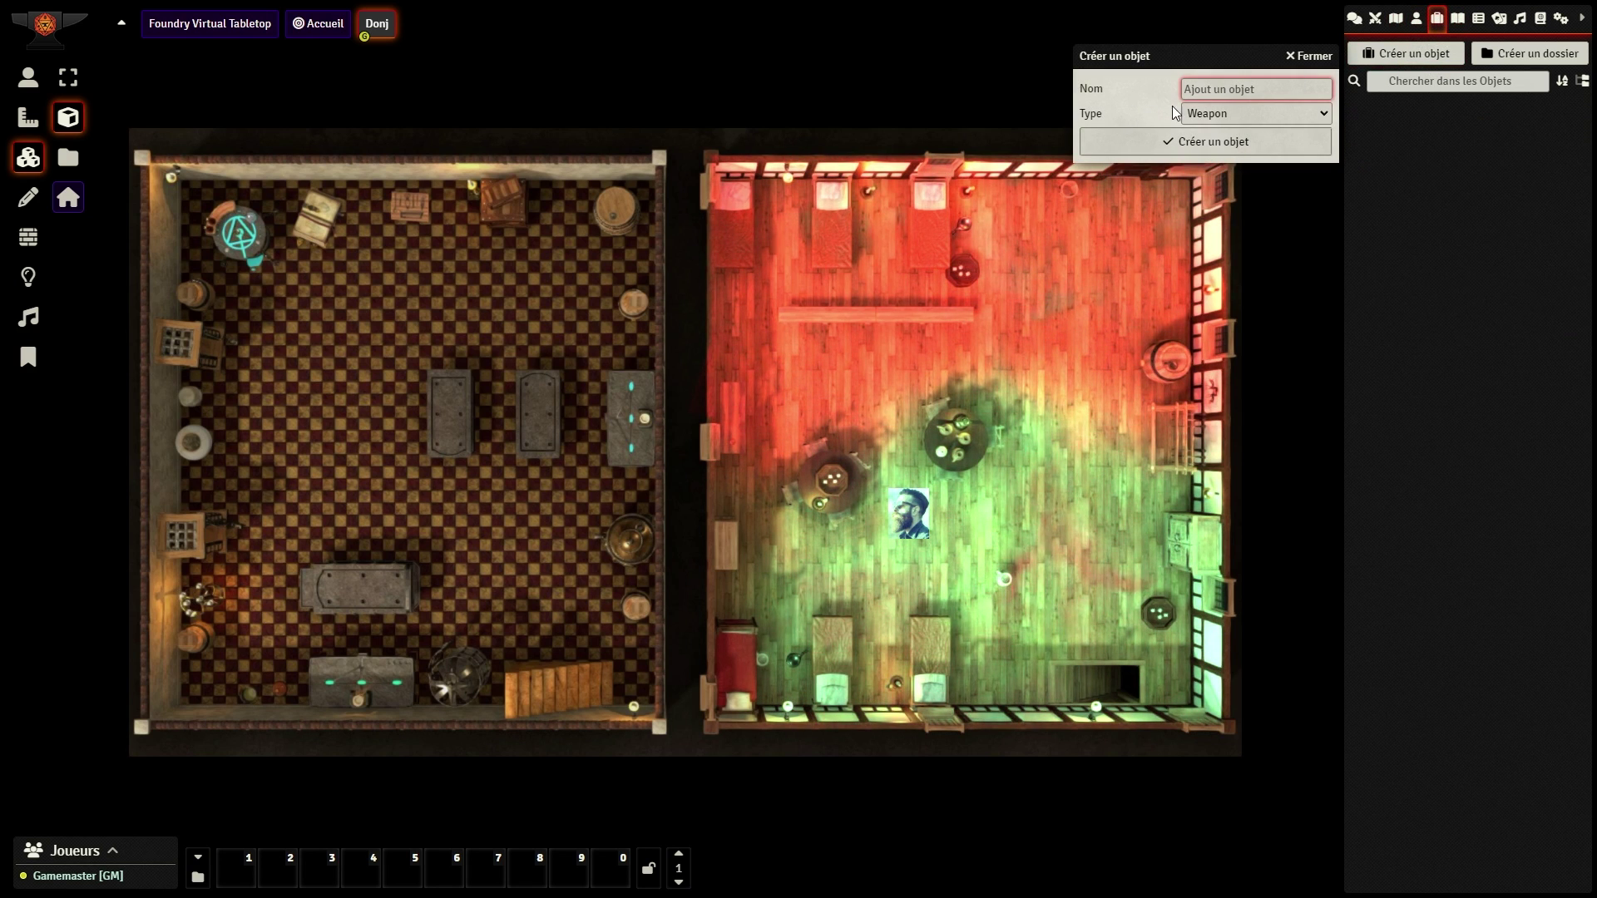
{"action": "left_click", "coordinate": [1221, 118]}
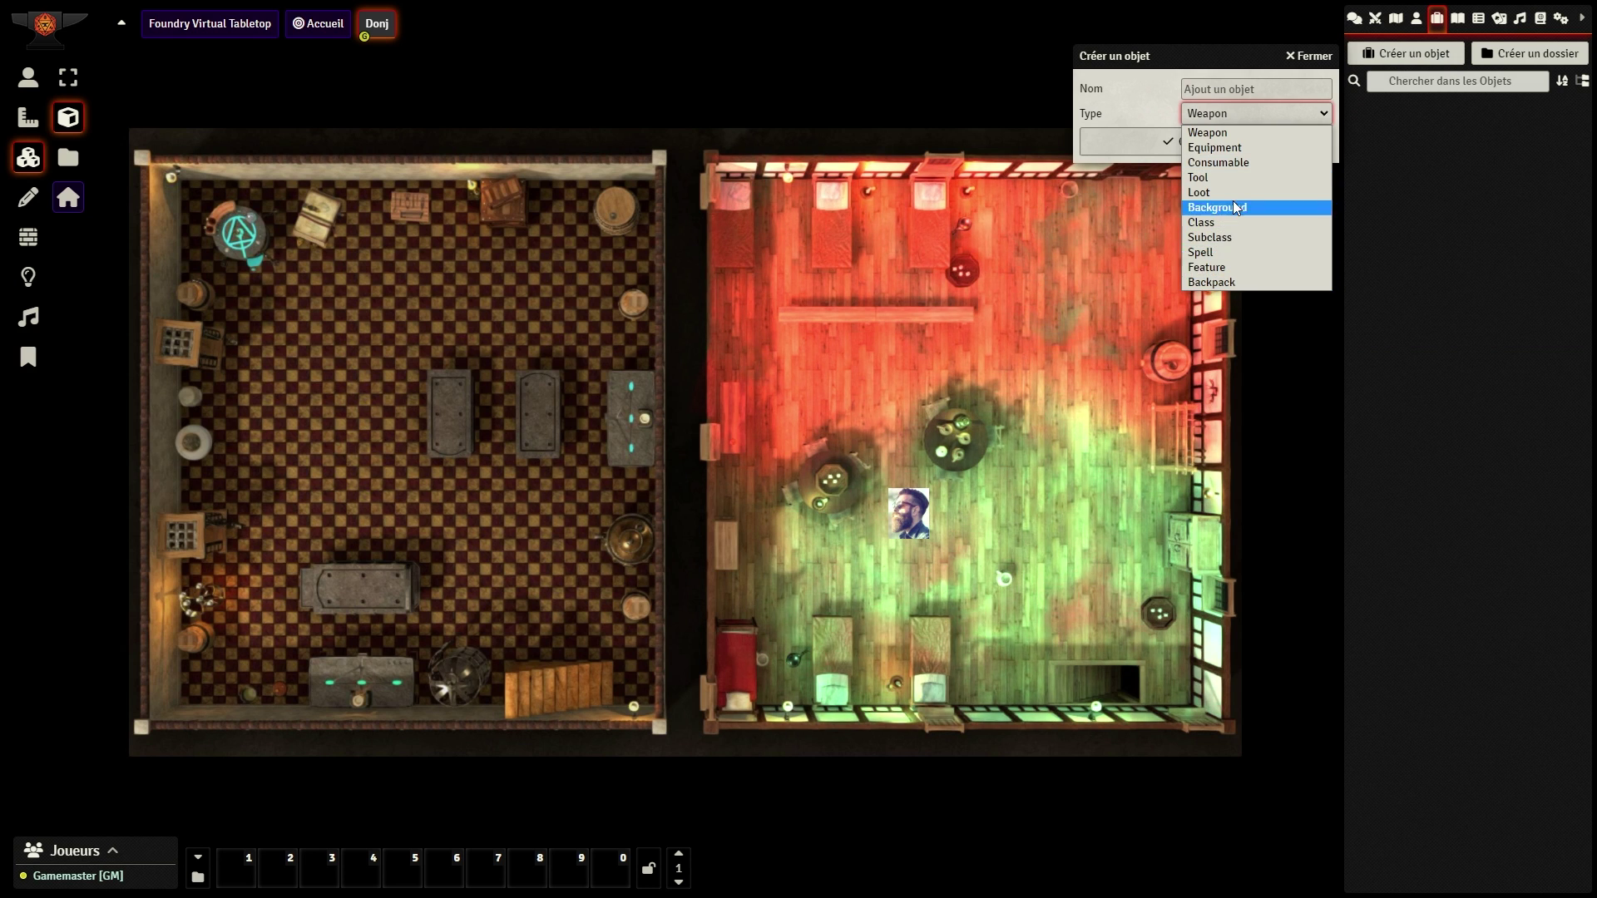
{"action": "left_click", "coordinate": [1229, 92]}
{"action": "left_click", "coordinate": [1313, 56]}
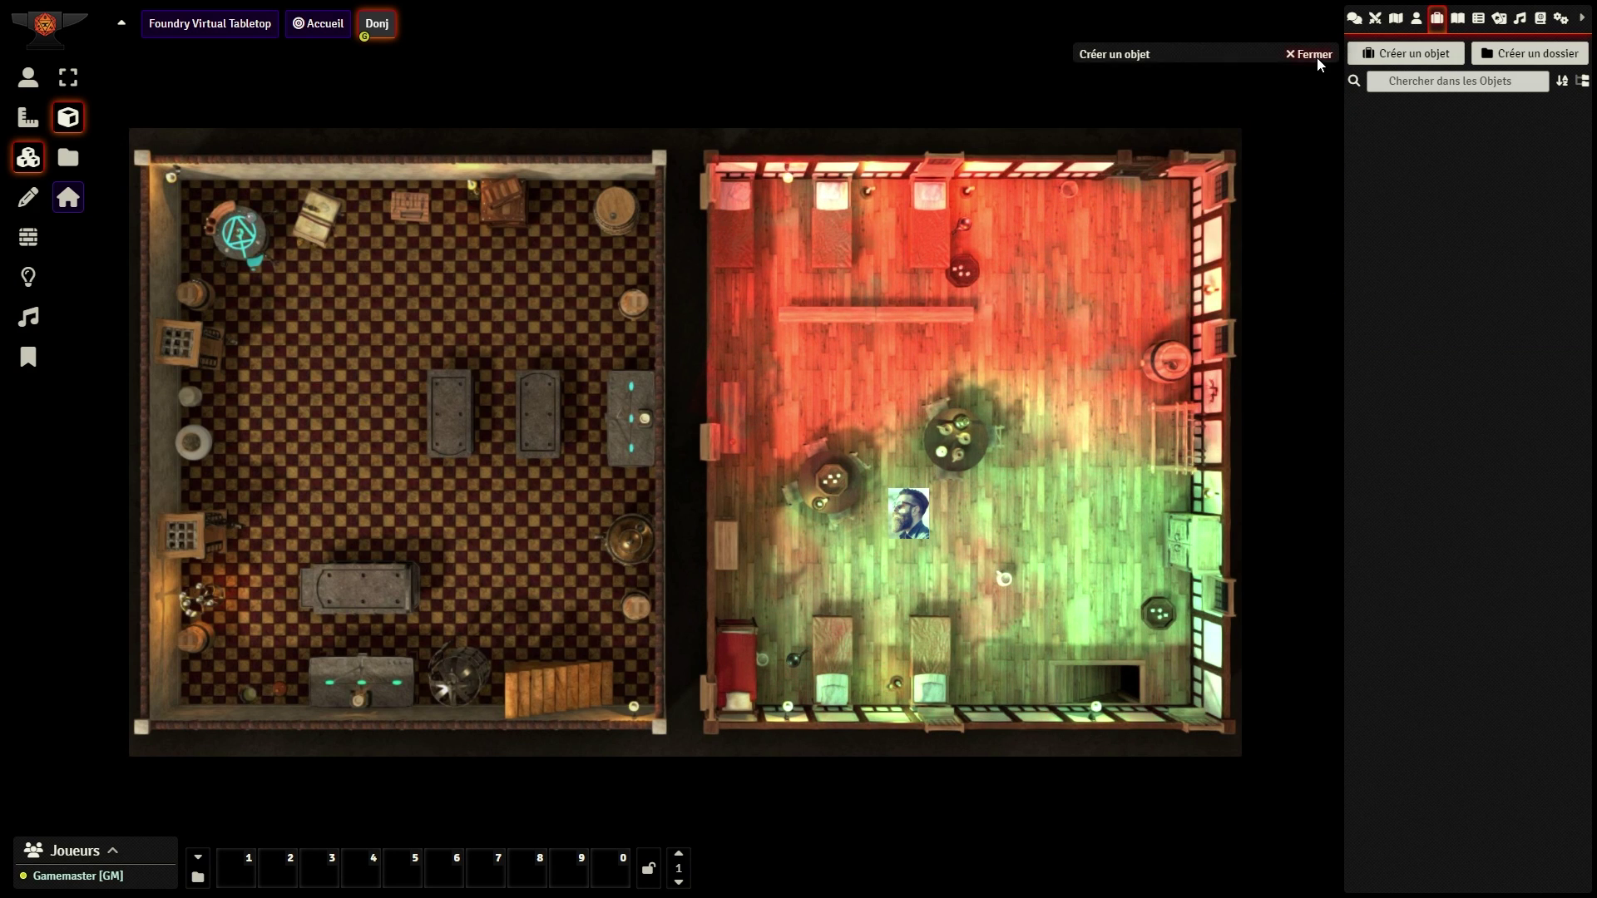
Step: Create a journal entry named "Note joueur 1" and close its window
{"action": "left_click", "coordinate": [1459, 19]}
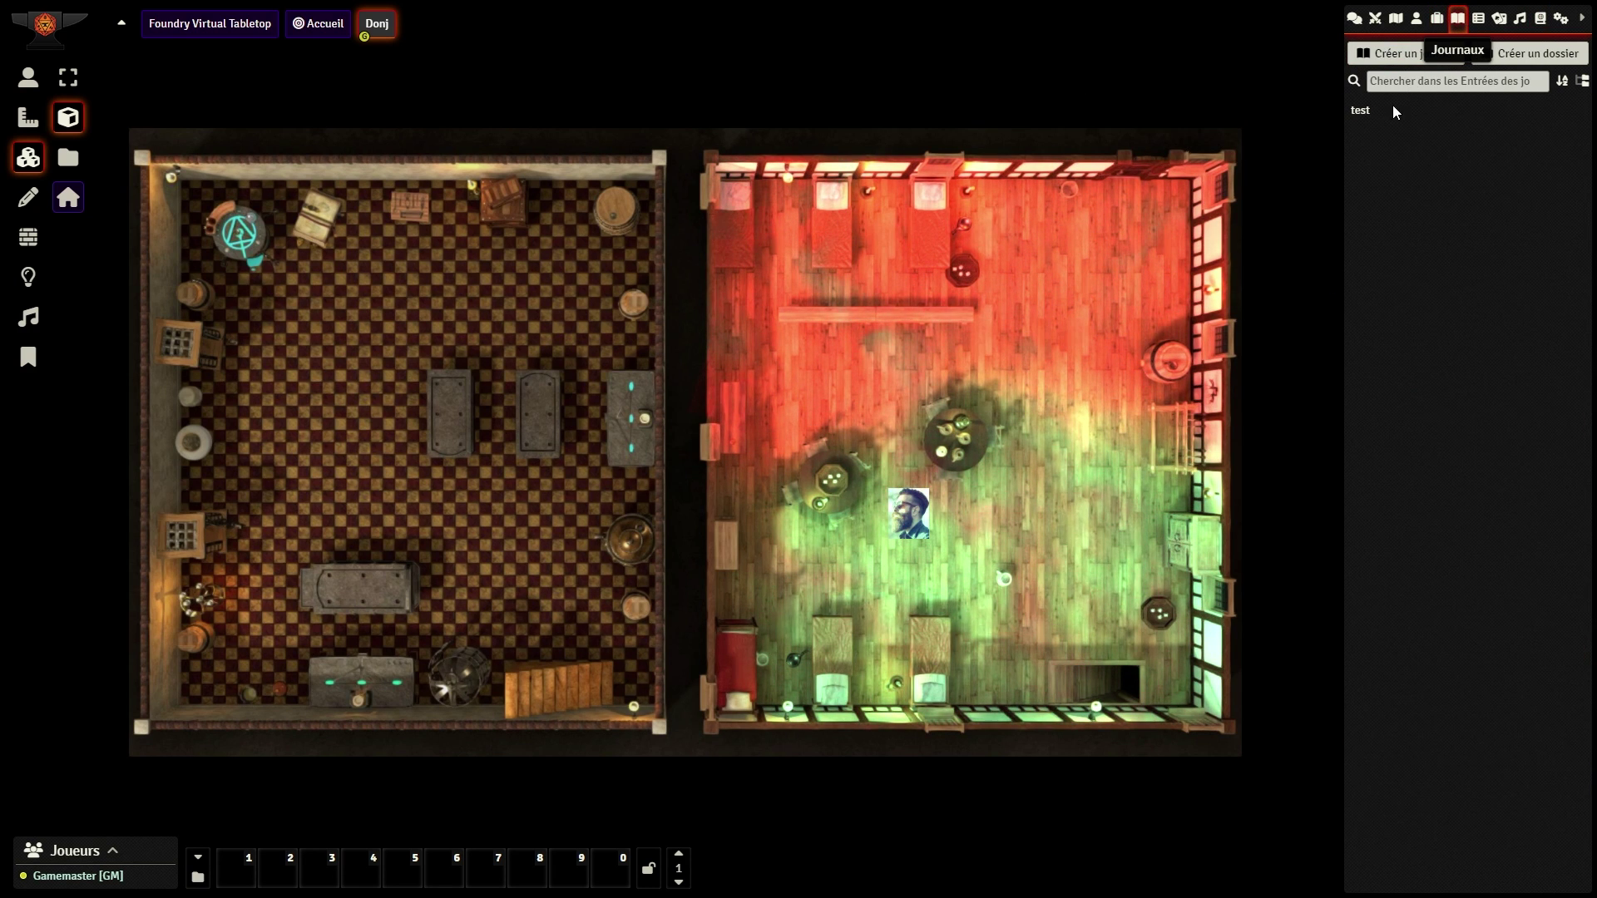
{"action": "left_click", "coordinate": [1390, 55]}
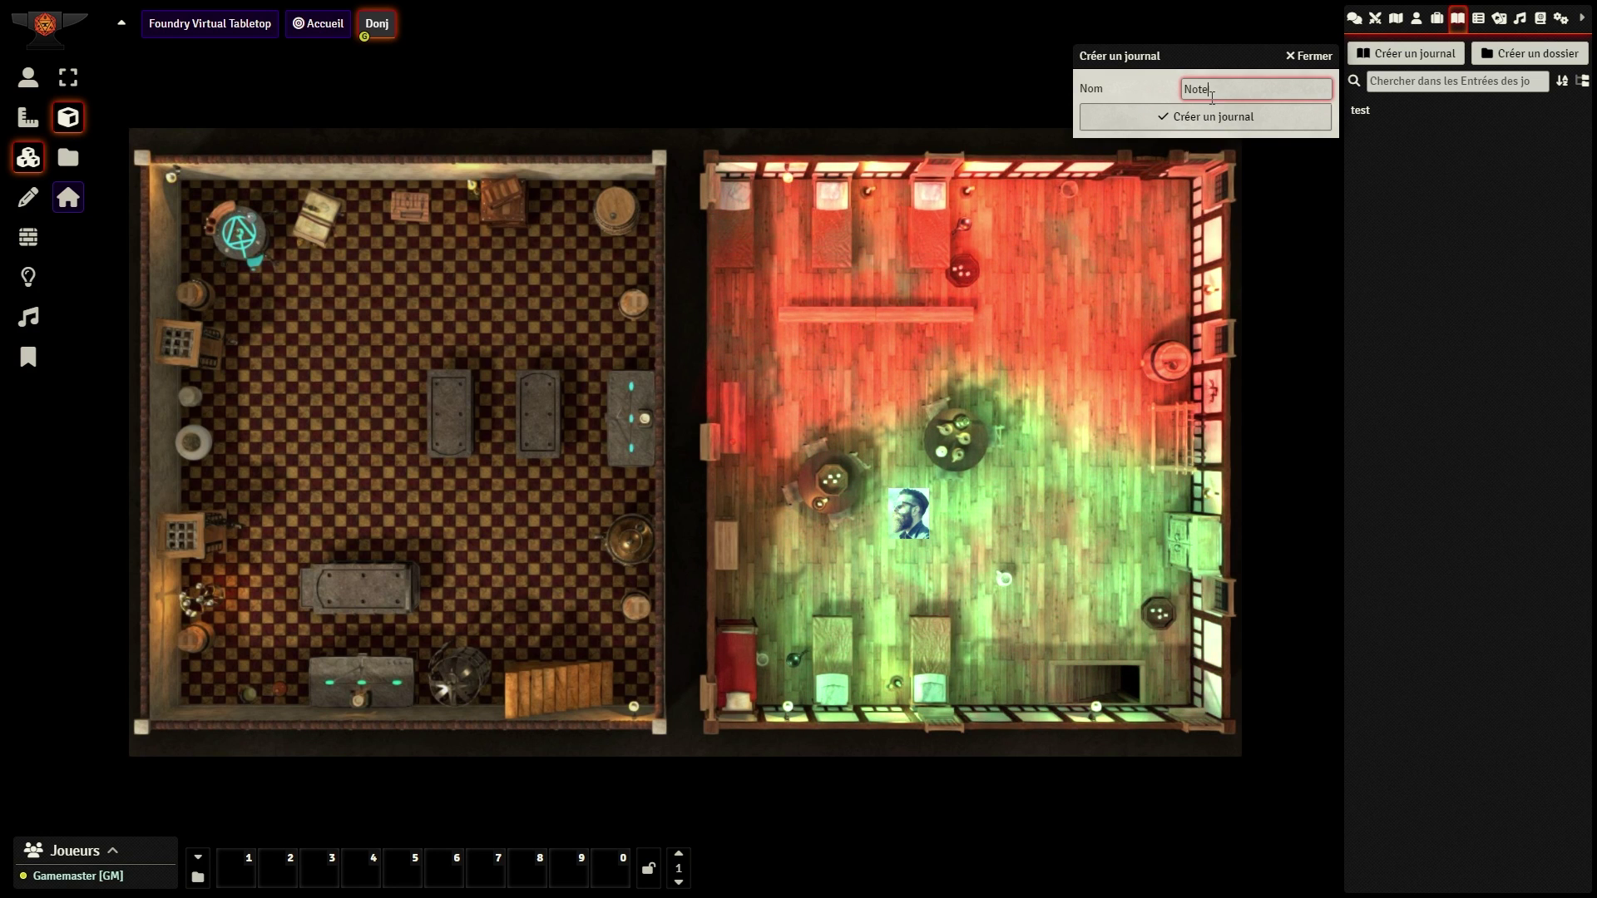
{"action": "type", "text": "Note joueur 1"}
{"action": "key", "text": "Return"}
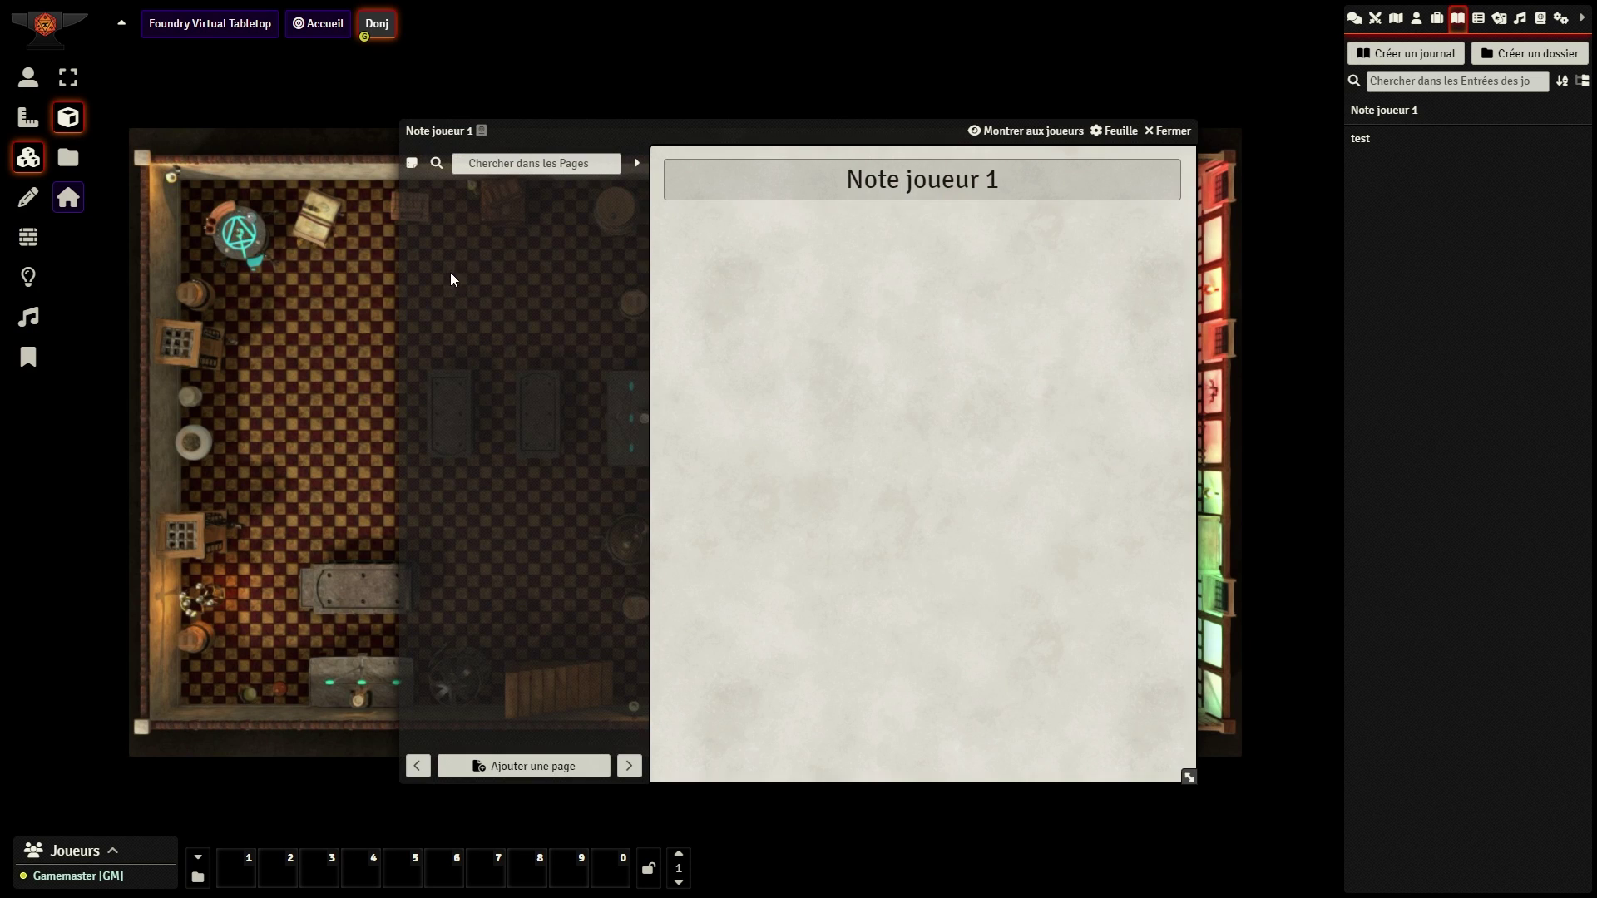
{"action": "left_click", "coordinate": [1174, 131]}
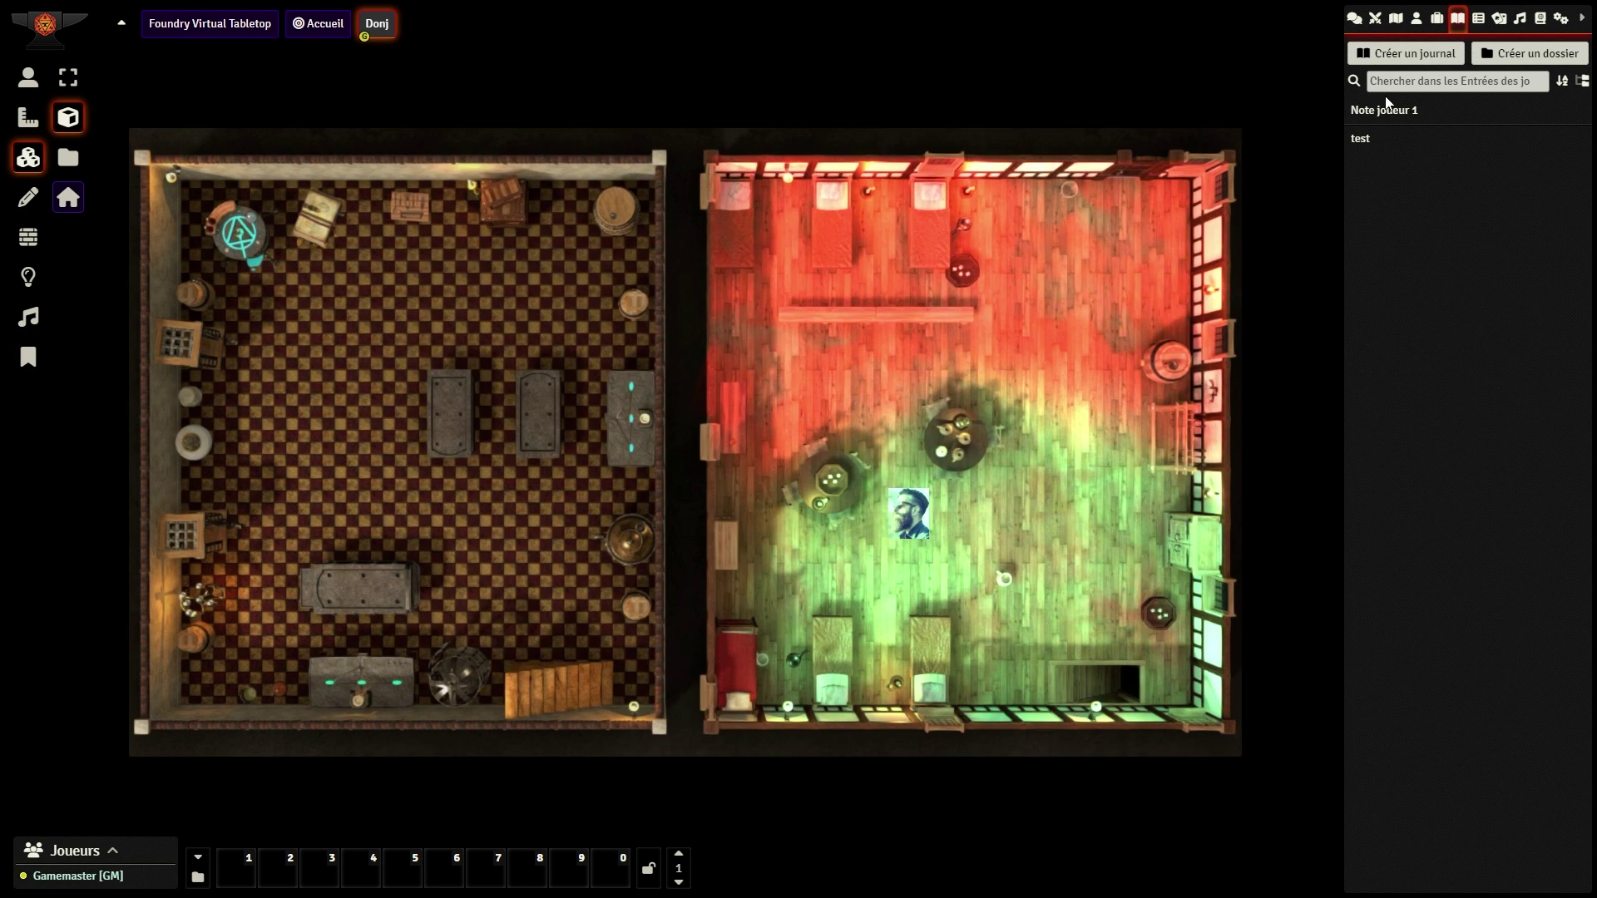
Step: Try the Observateur and Propriétaire access levels for the Joueur user on the Note joueur 1 journal, and close the rights configuration without saving
{"action": "right_click", "coordinate": [1385, 118]}
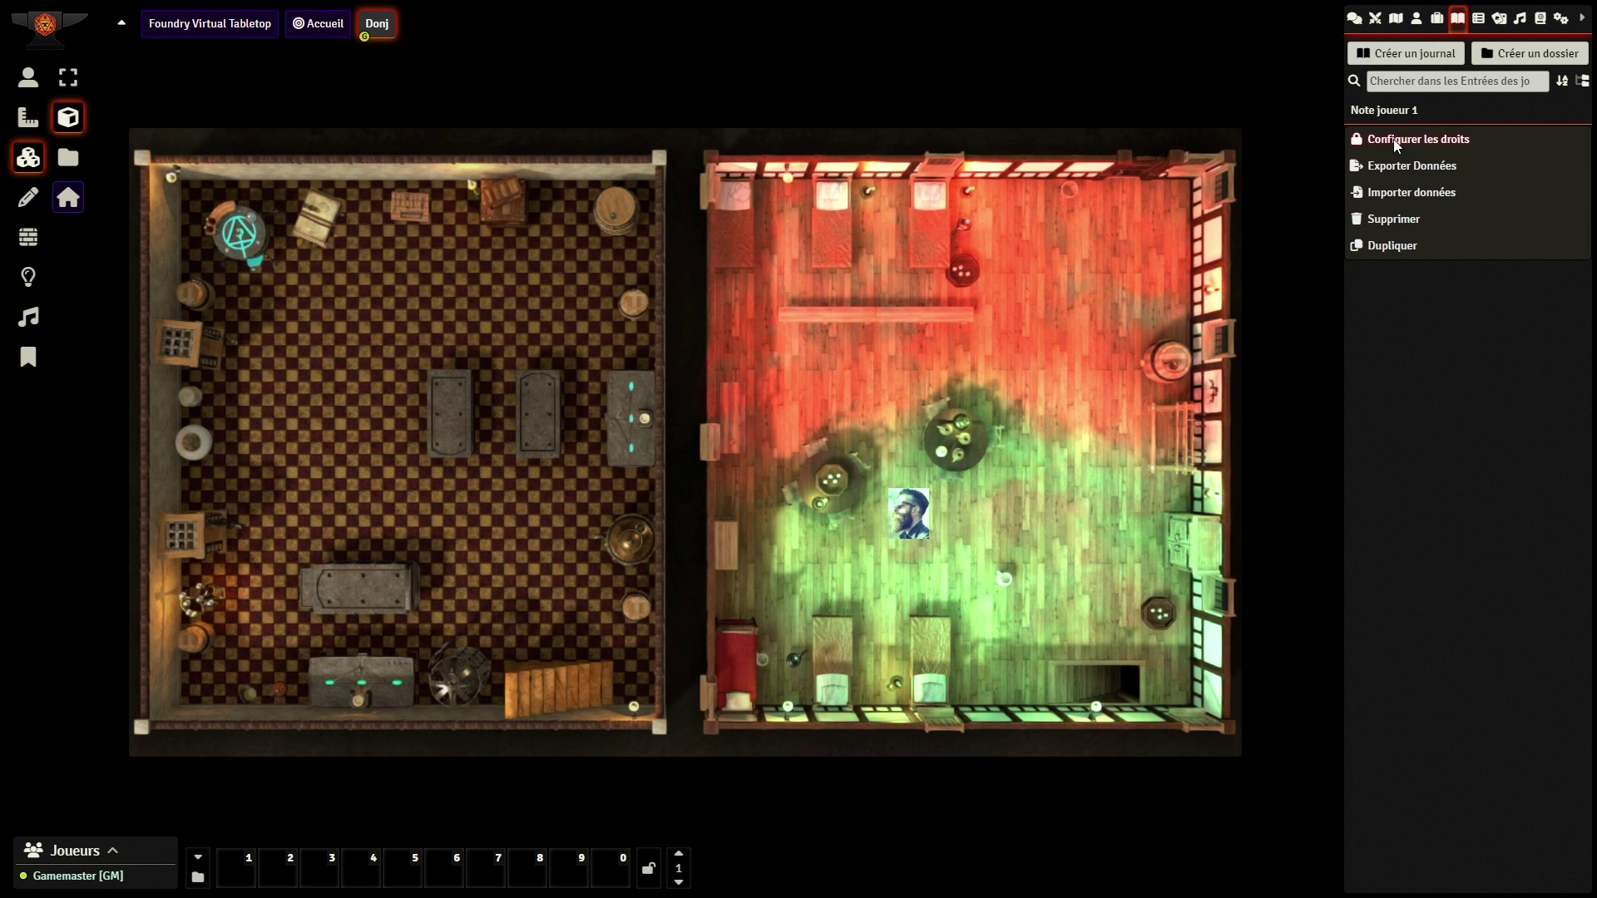
{"action": "left_click", "coordinate": [1394, 138]}
{"action": "left_click", "coordinate": [1188, 209]}
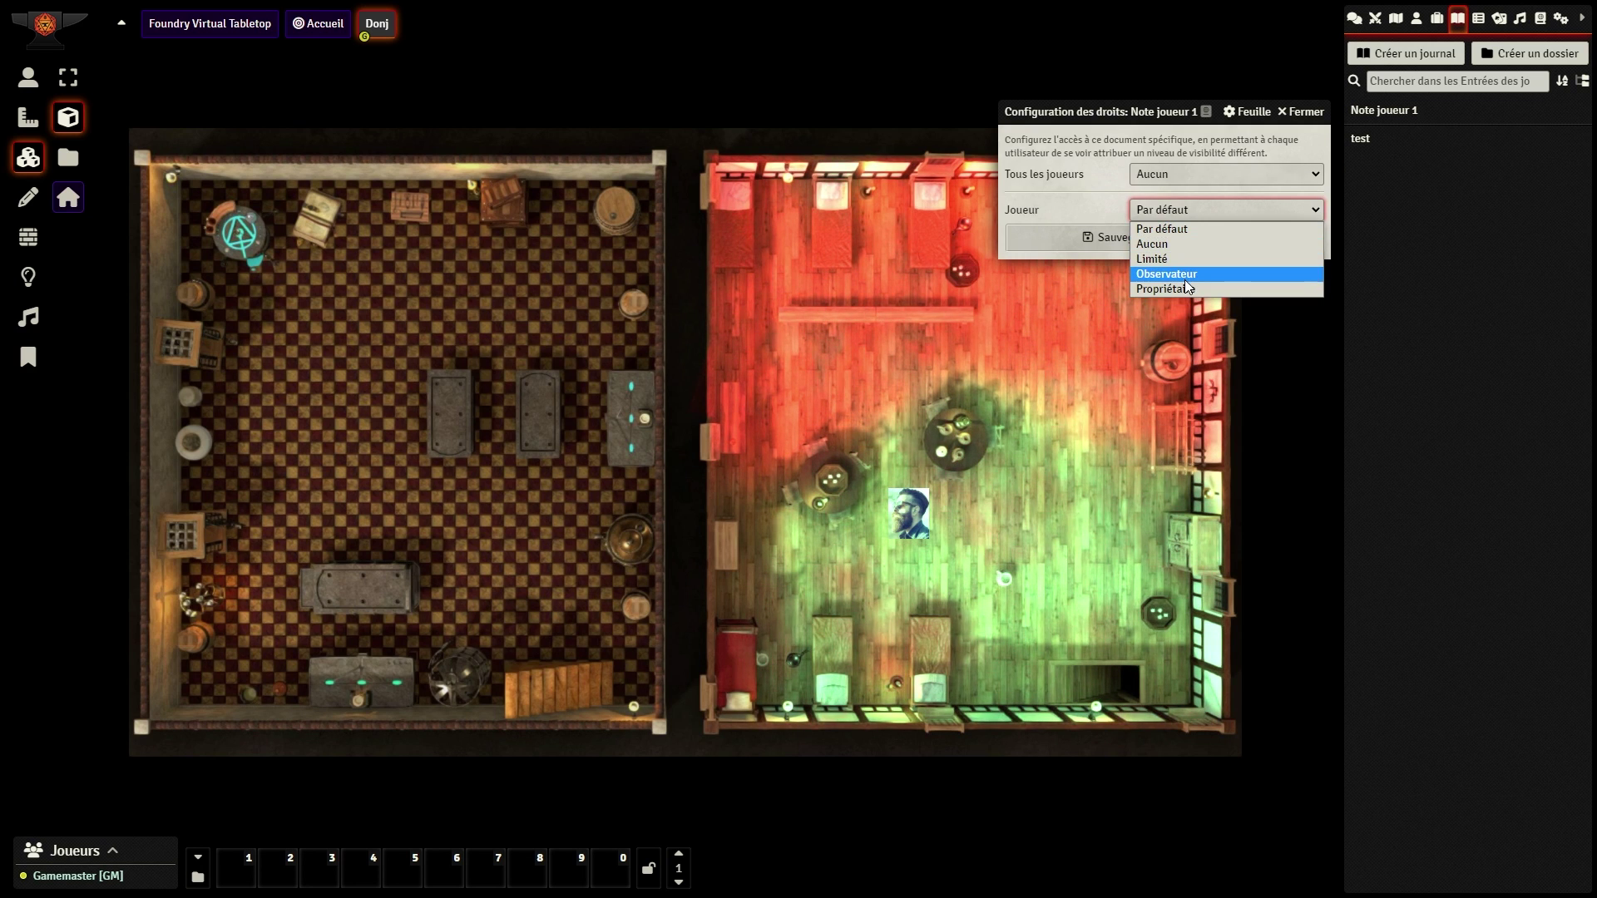
{"action": "left_click", "coordinate": [1186, 279]}
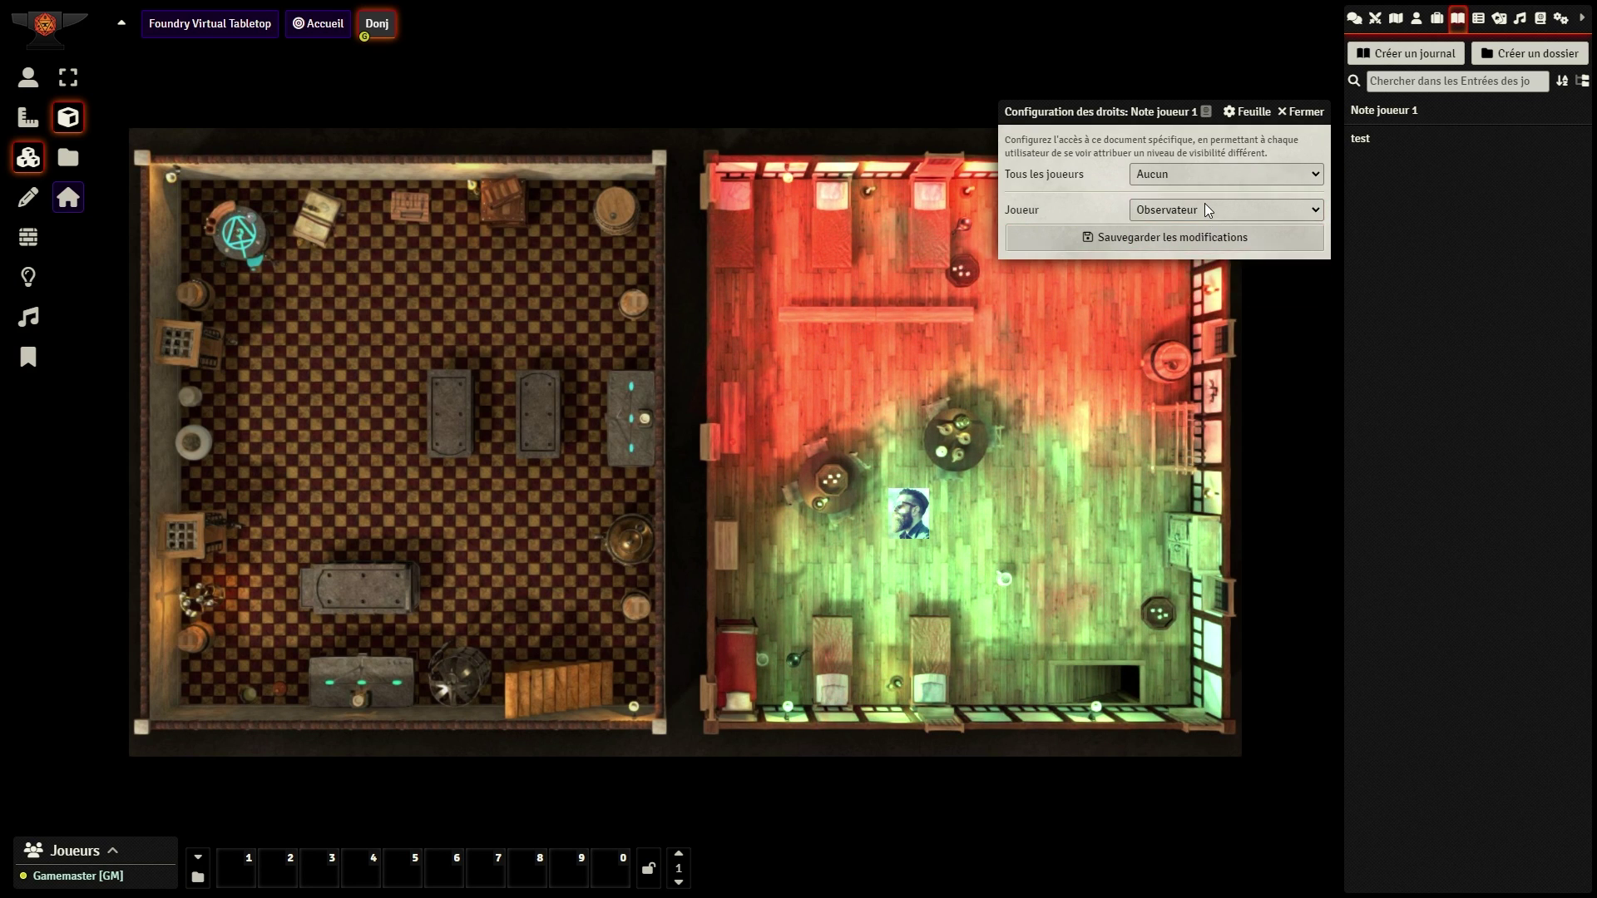
{"action": "left_click", "coordinate": [1208, 210]}
{"action": "left_click", "coordinate": [1205, 290]}
{"action": "left_click", "coordinate": [1301, 112]}
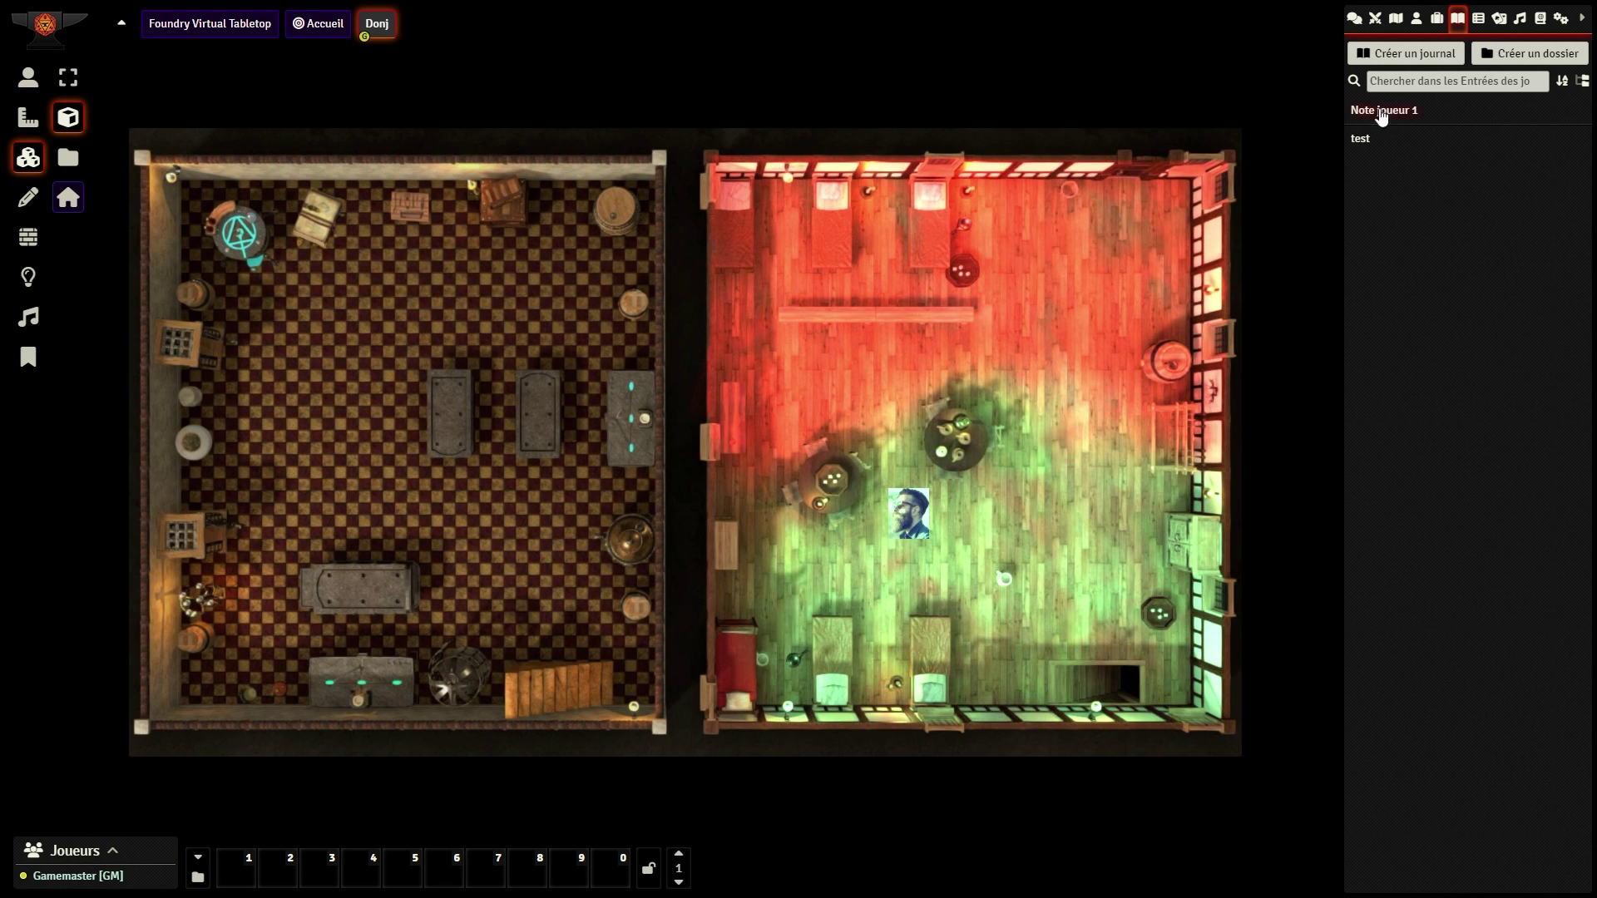
Step: Add a text page named "Chapitre 1" containing "dfsfsdf" to the Note joueur 1 journal and close the page editor
{"action": "left_click", "coordinate": [1381, 113]}
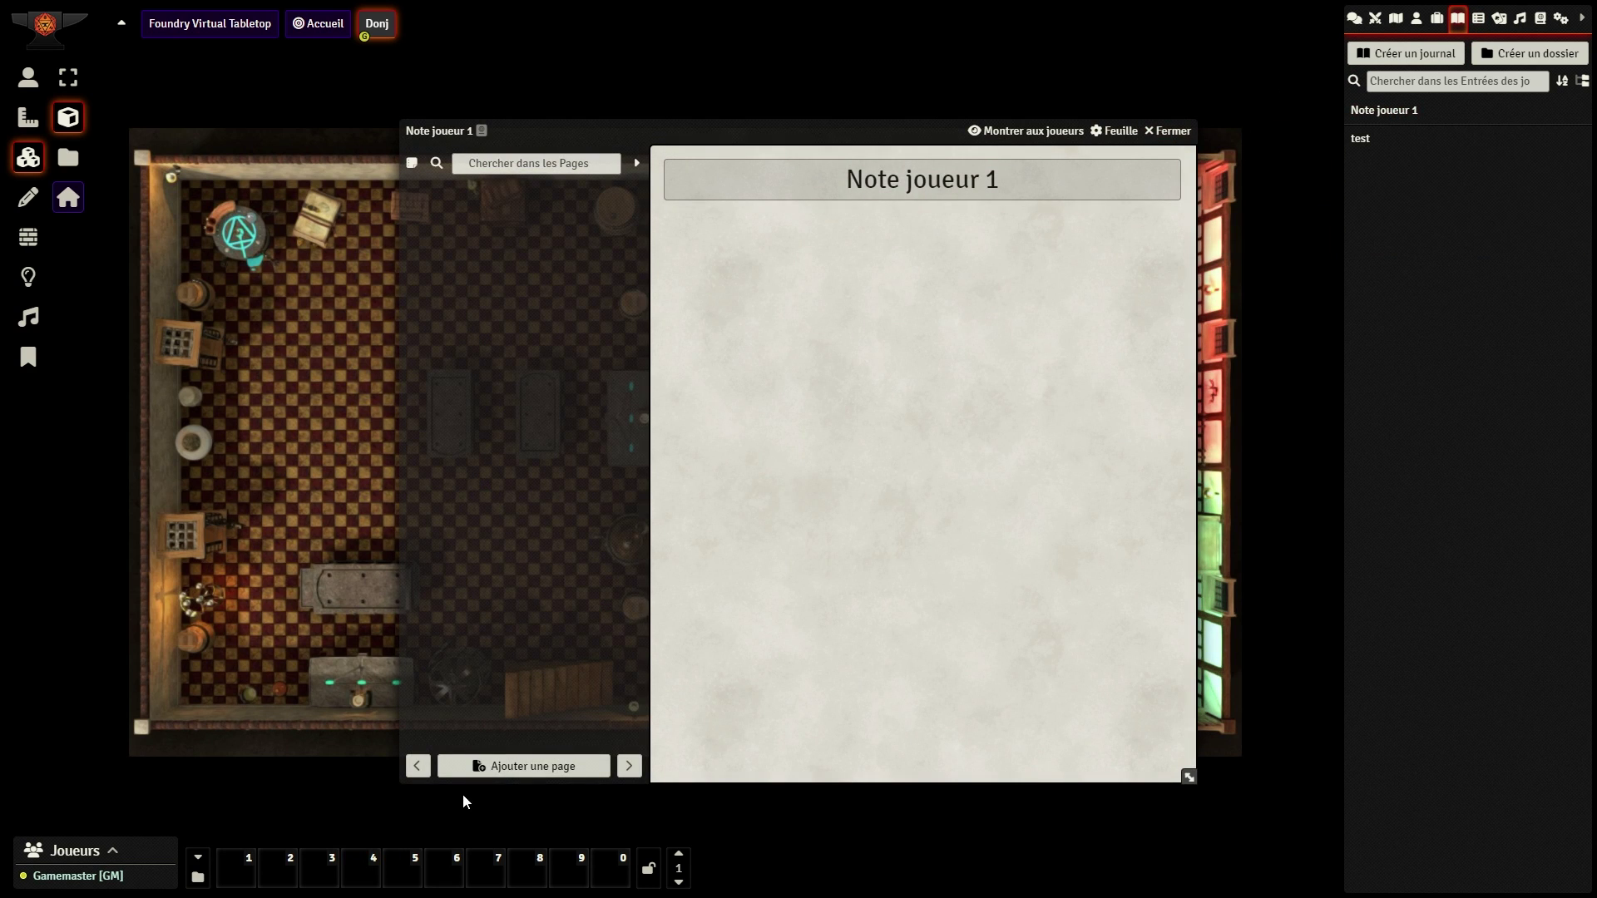
{"action": "left_click", "coordinate": [526, 766]}
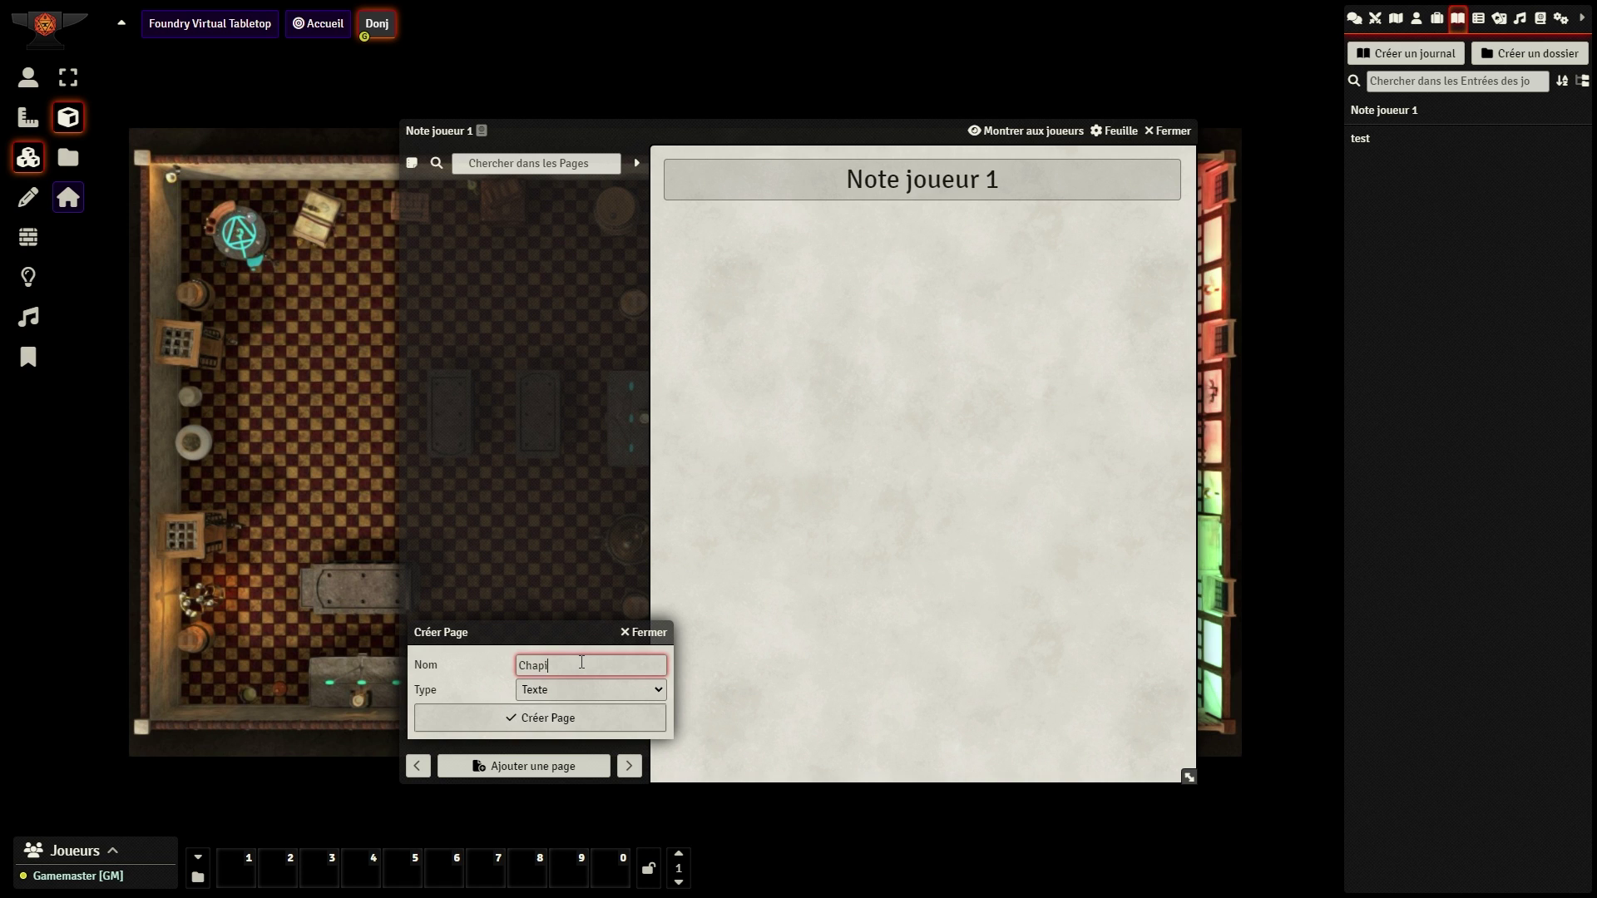
{"action": "key", "text": "Return"}
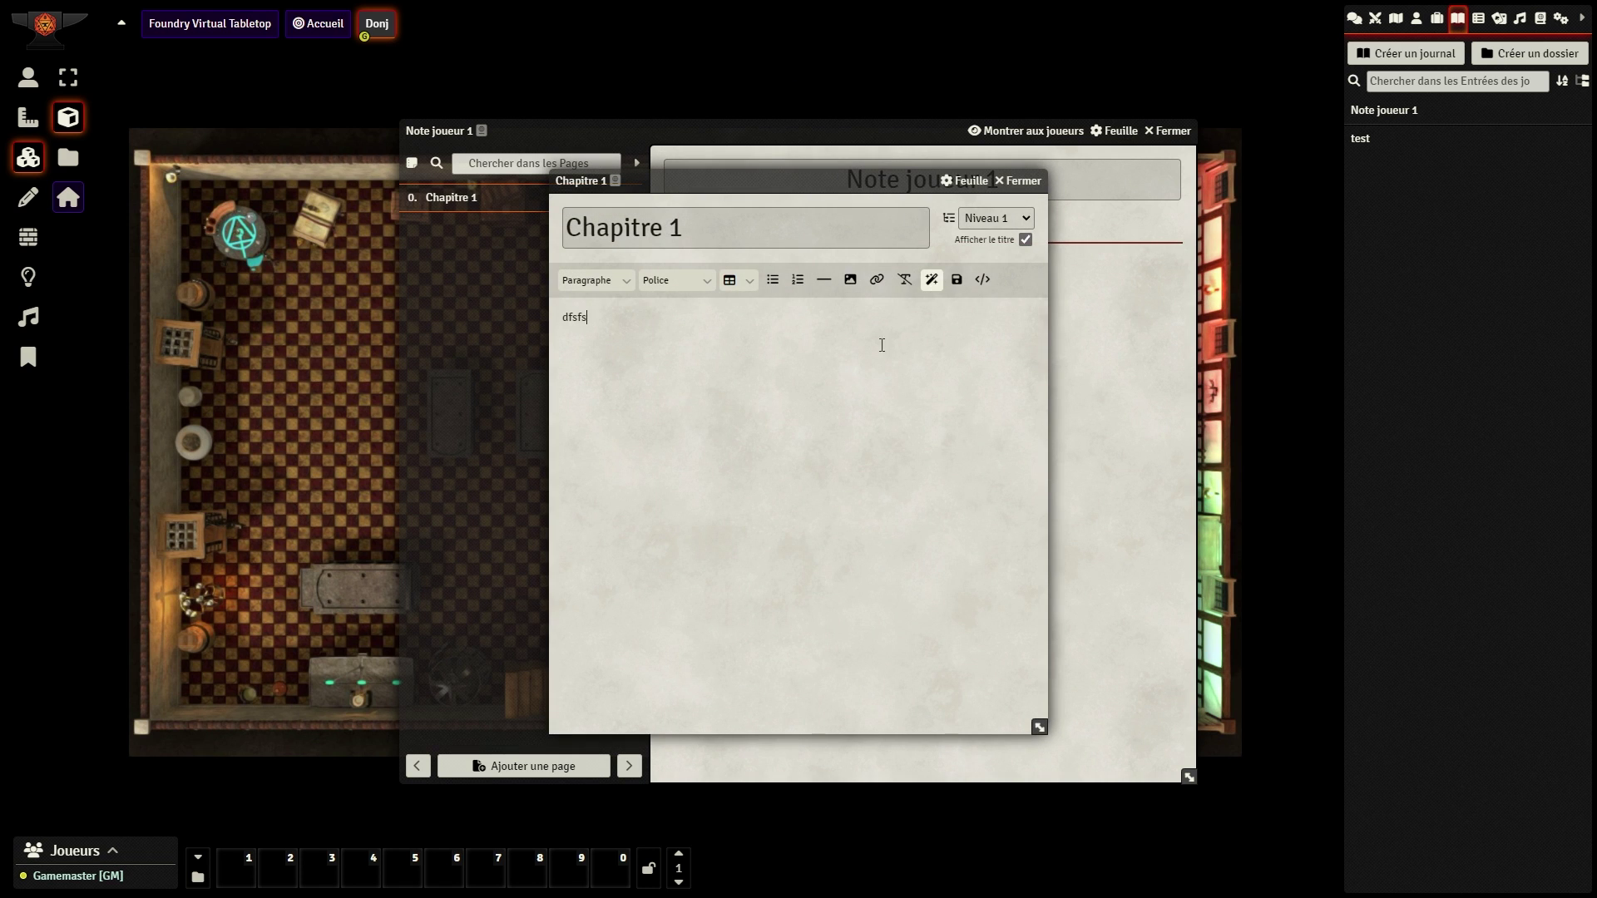
{"action": "left_click", "coordinate": [1017, 181]}
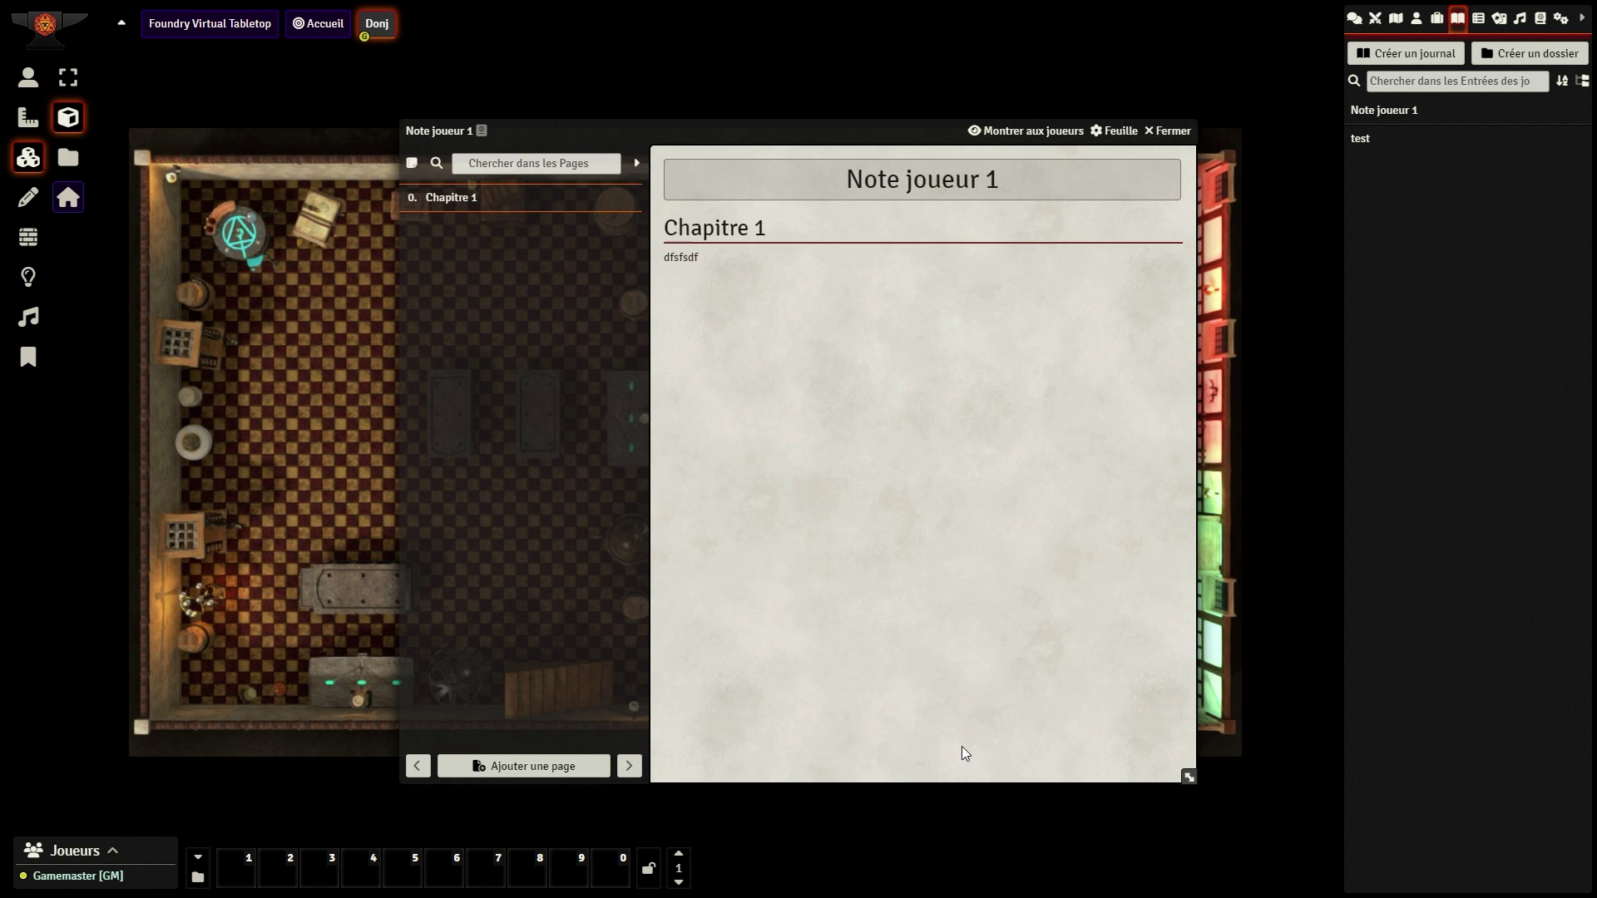
Step: Add a page named "Image" of type Image to the Note joueur 1 journal
{"action": "left_click", "coordinate": [533, 767]}
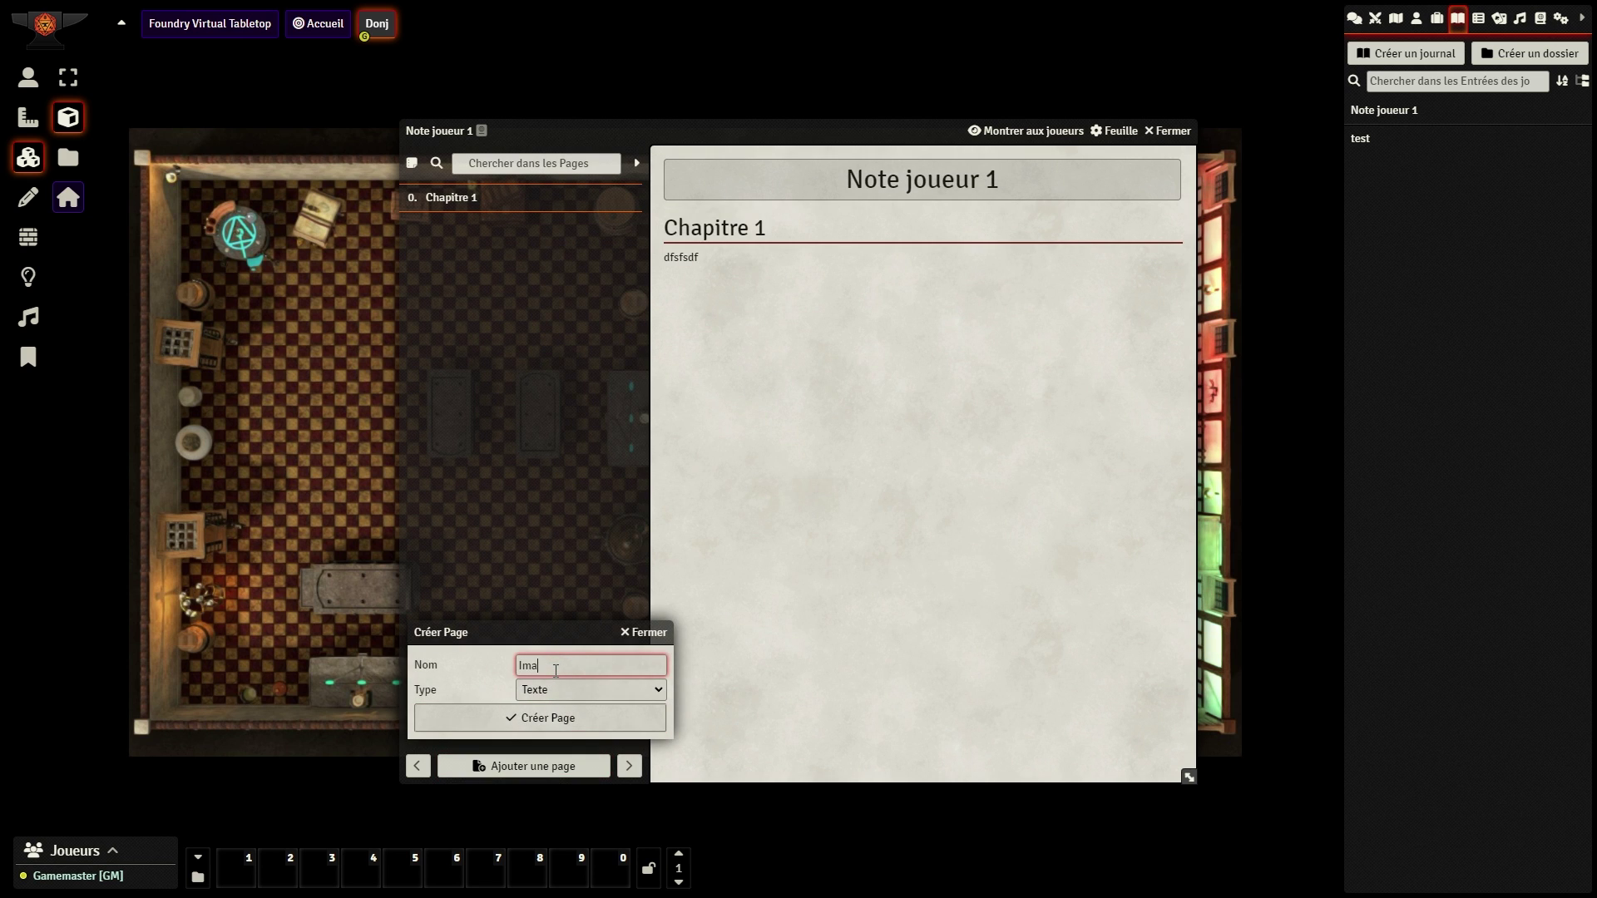
{"action": "type", "text": "Image"}
{"action": "left_click", "coordinate": [575, 690]}
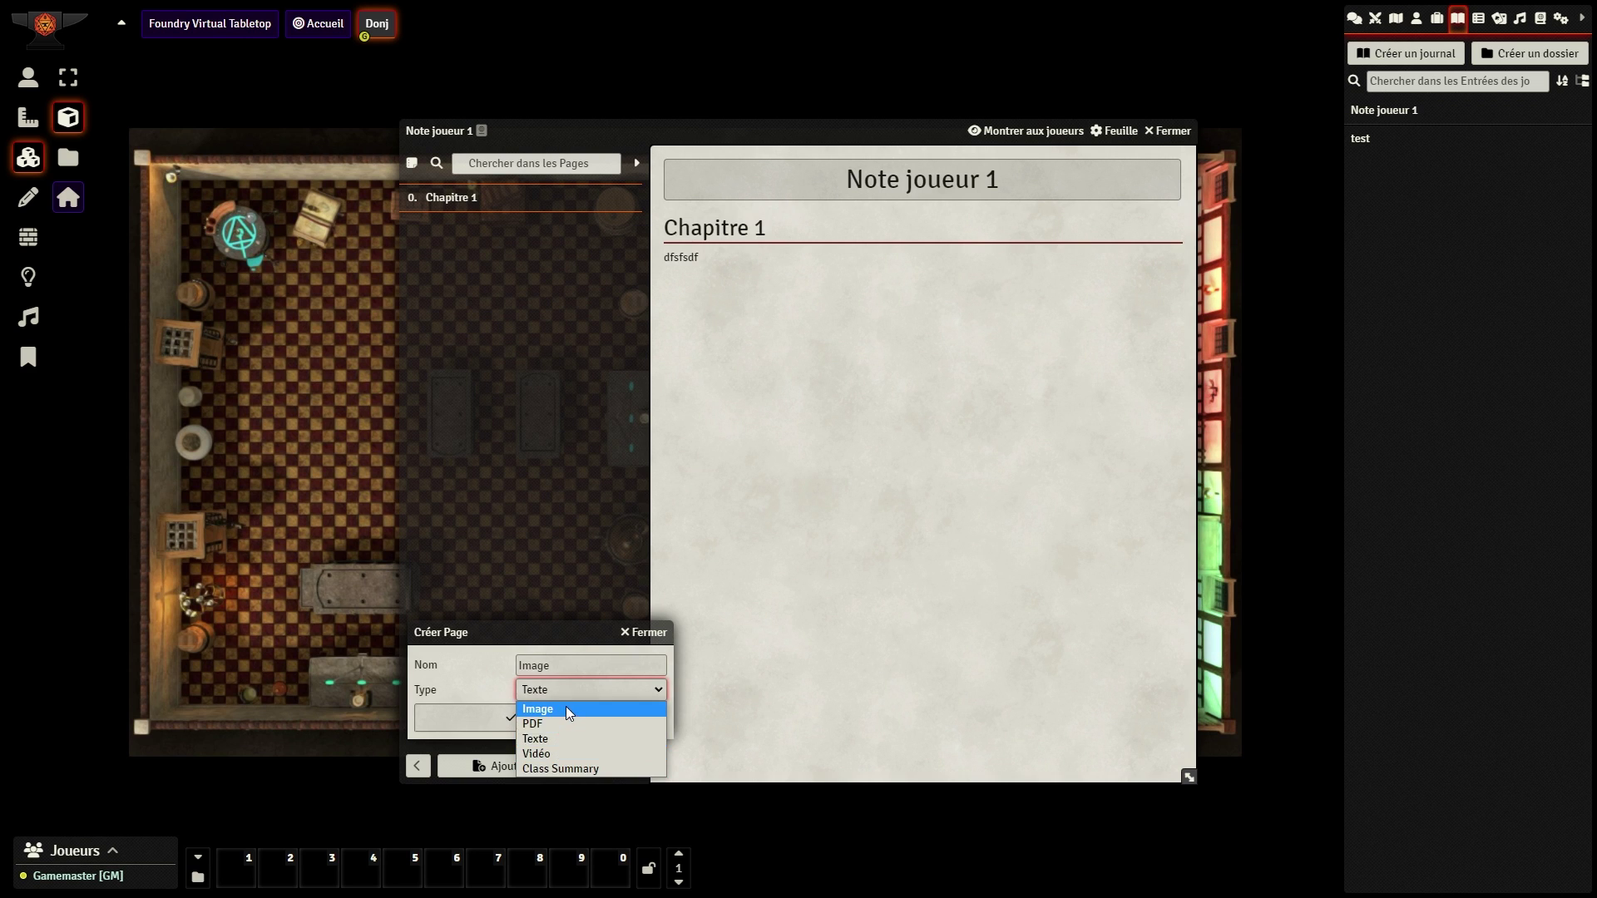
{"action": "left_click", "coordinate": [566, 709]}
{"action": "left_click", "coordinate": [566, 717]}
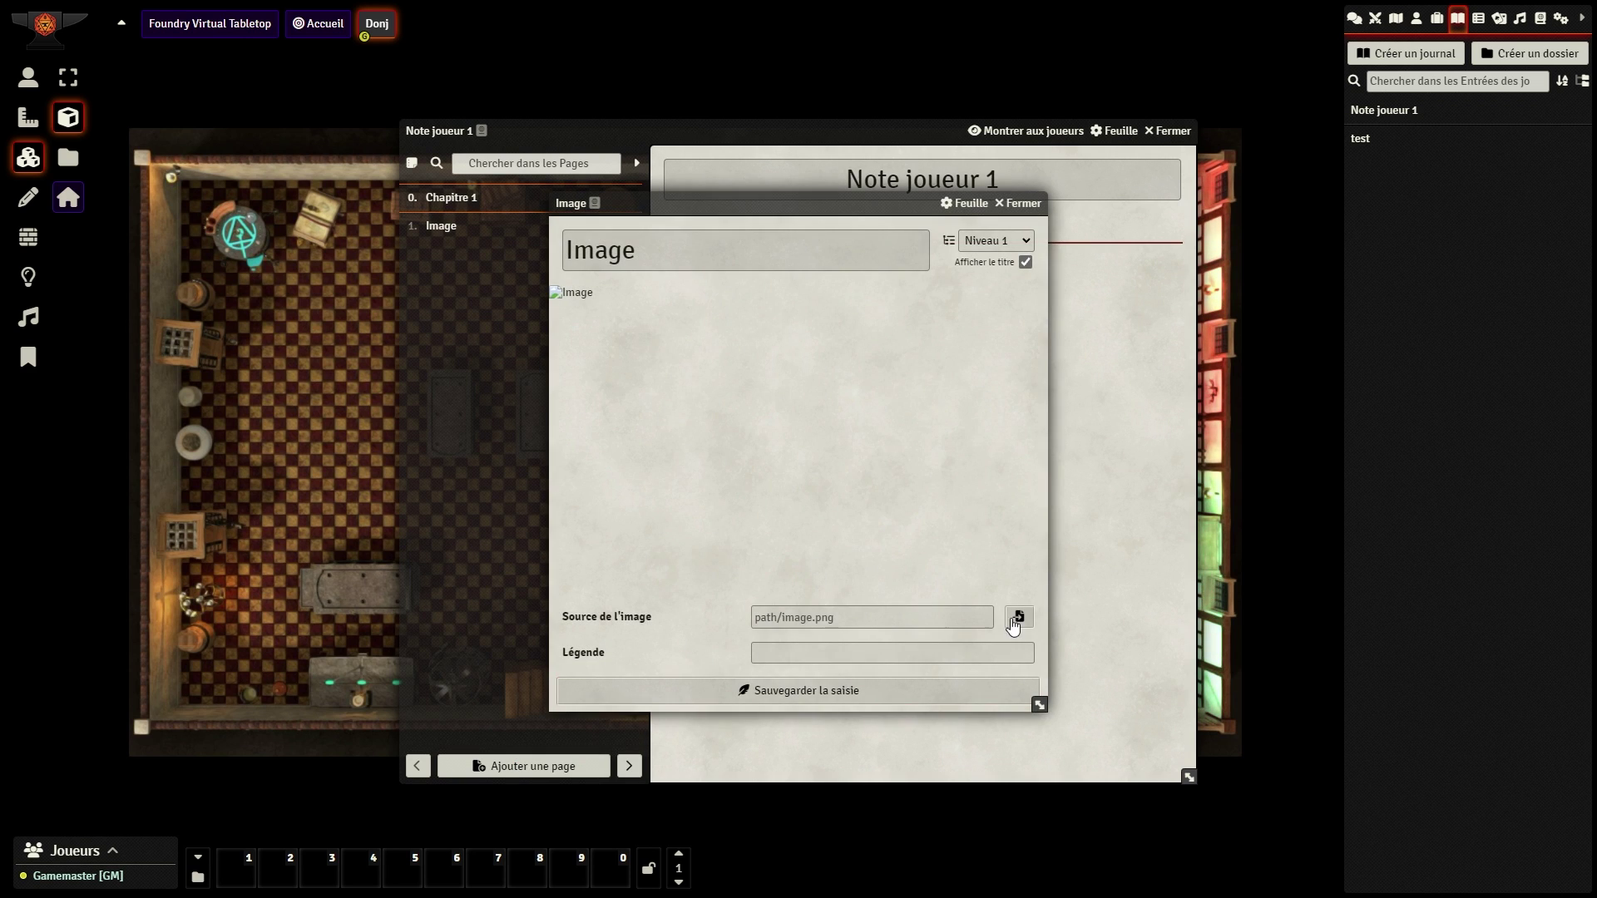
Step: Set the Image page's source to worlds/dd5-ma-table/assets/Labo.jpg and close the page editor
{"action": "left_click", "coordinate": [1016, 618]}
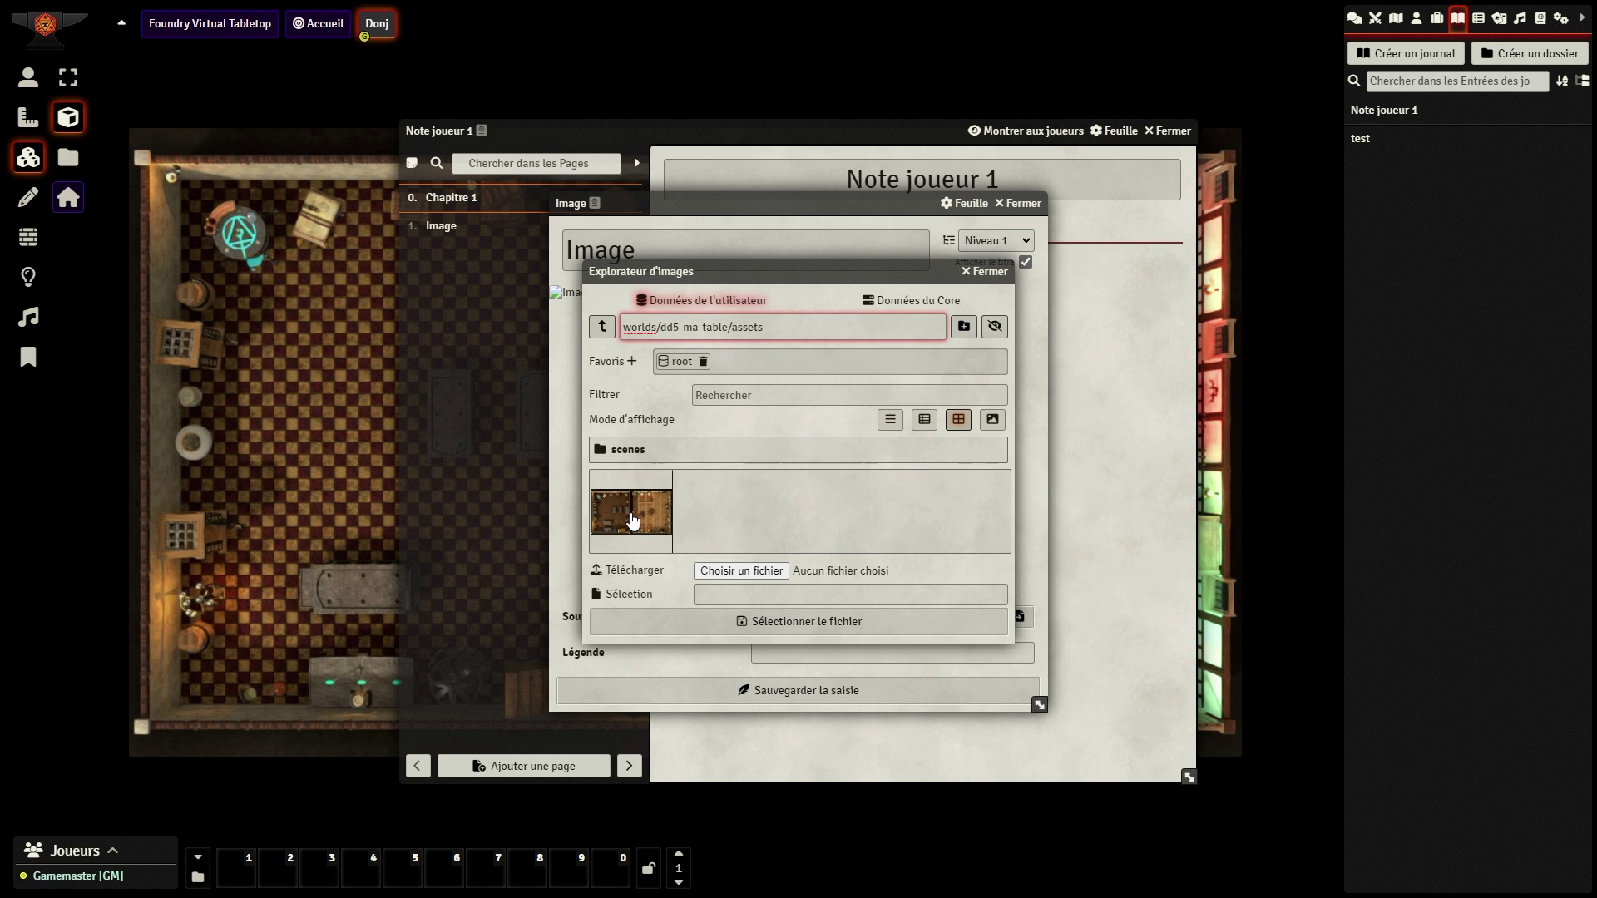
{"action": "left_click", "coordinate": [633, 520]}
{"action": "left_click", "coordinate": [805, 621]}
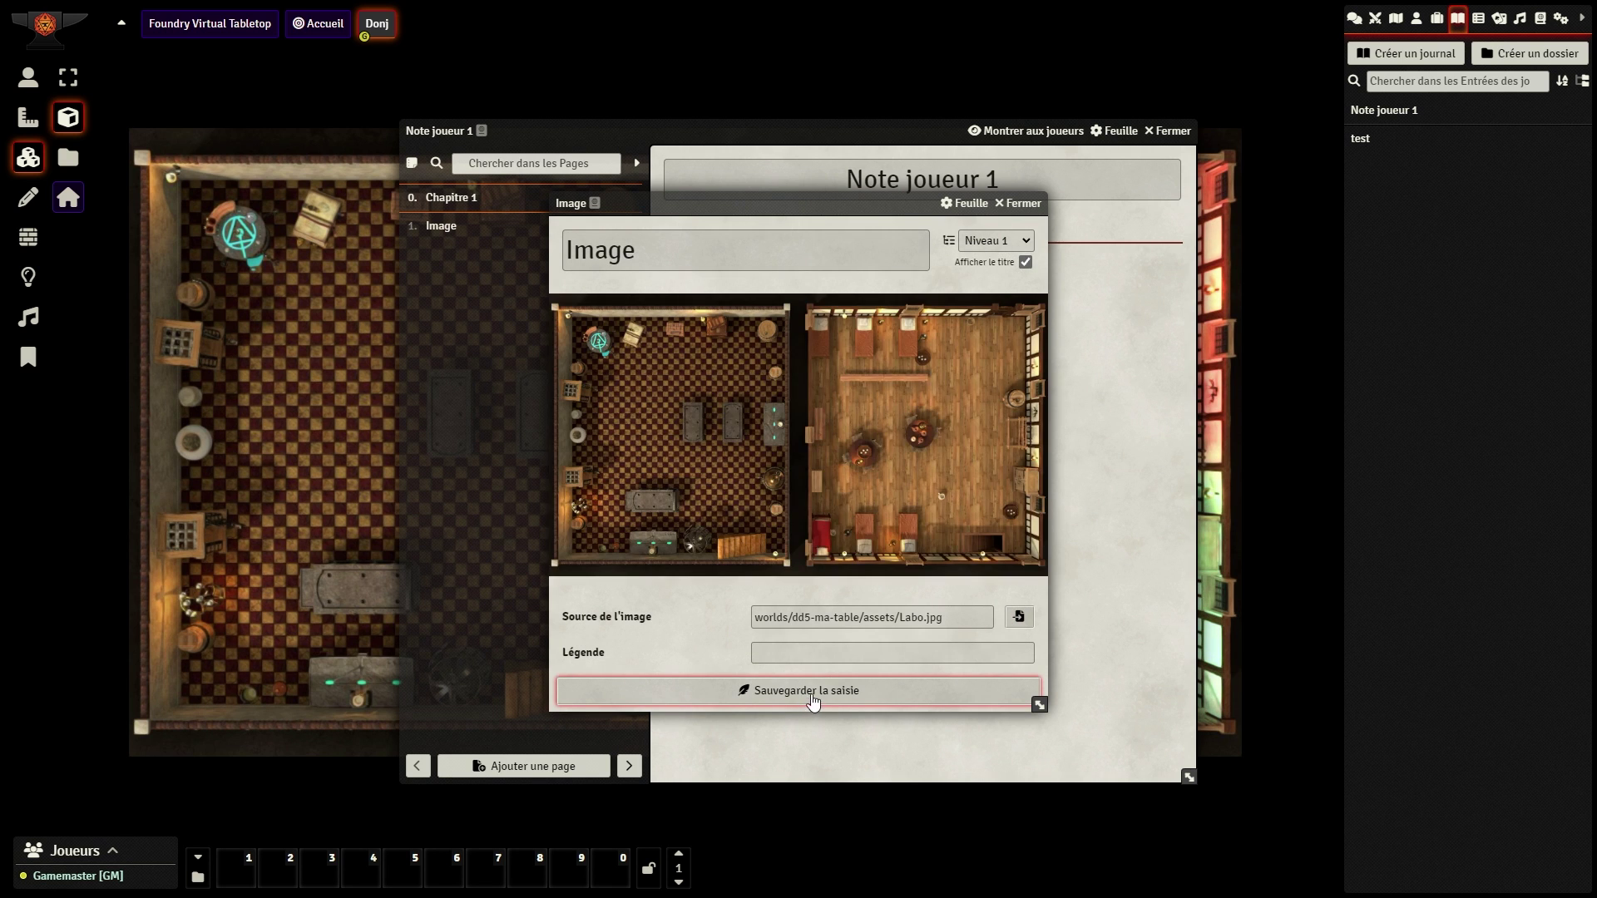
{"action": "left_click", "coordinate": [1021, 204]}
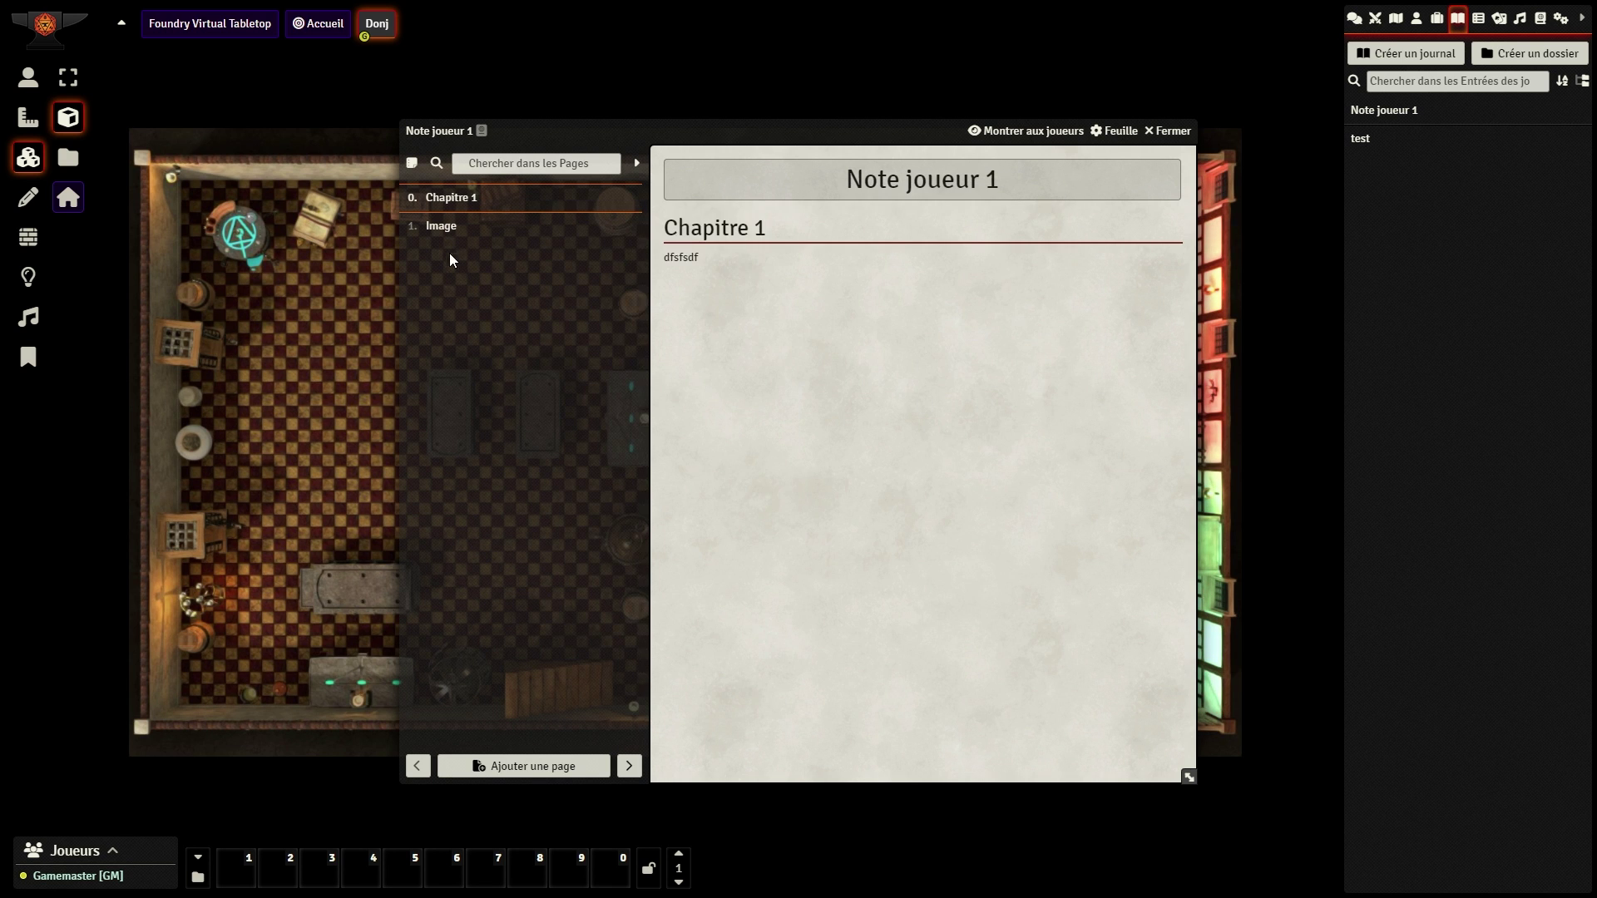
Step: View the Image and Chapitre 1 pages of the journal alternately, and close the journal
{"action": "left_click", "coordinate": [418, 227]}
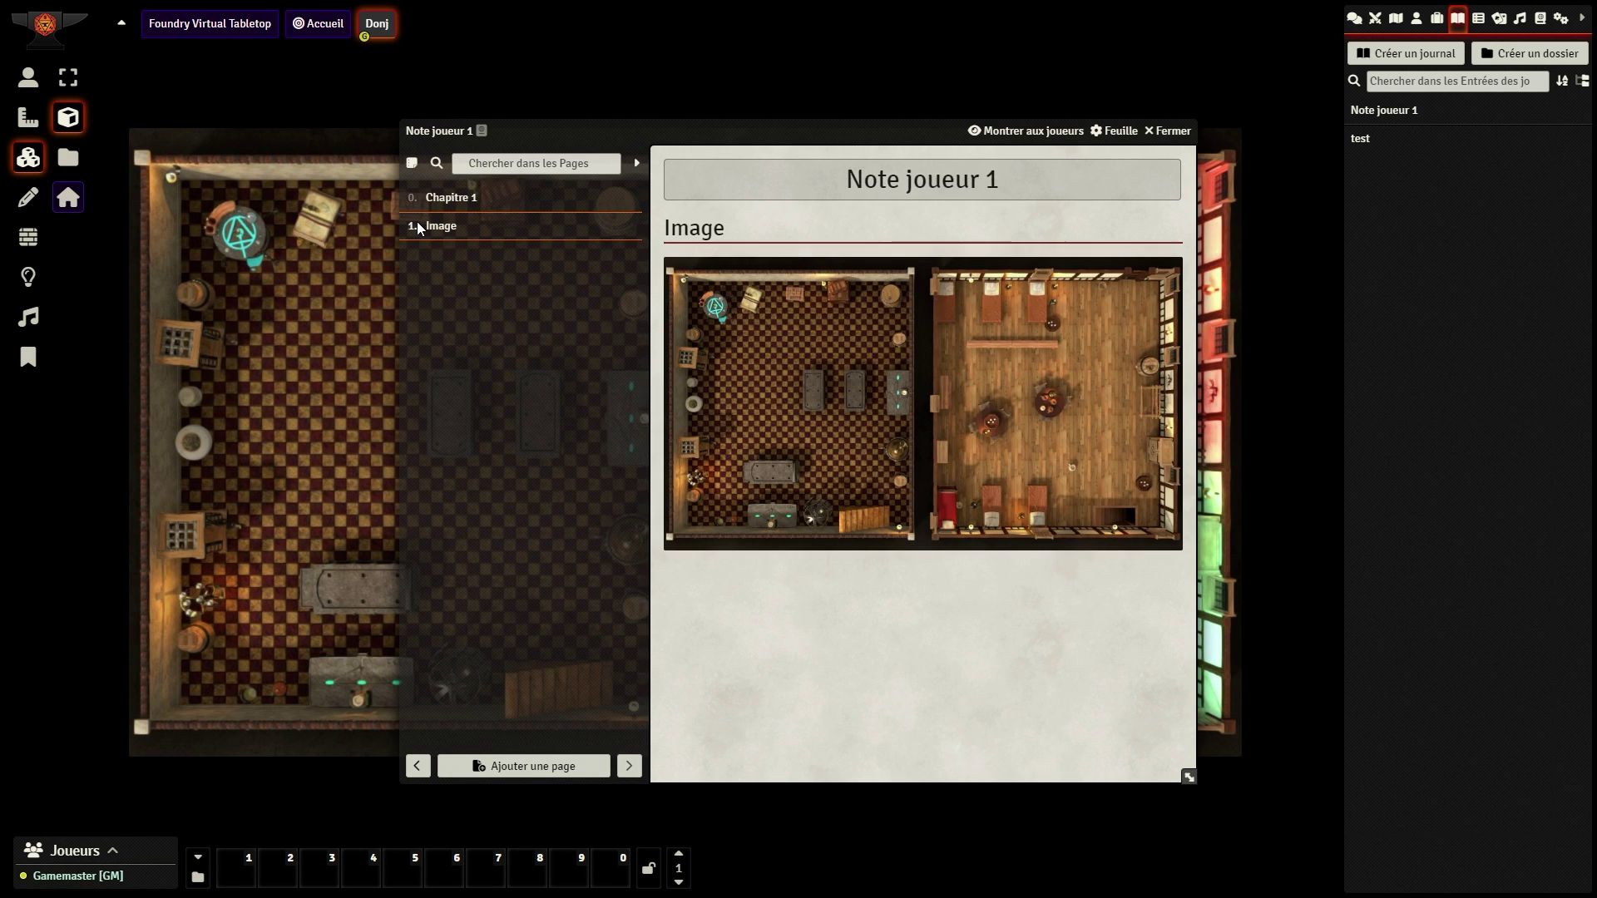
{"action": "left_click", "coordinate": [494, 196]}
{"action": "left_click", "coordinate": [468, 235]}
{"action": "left_click", "coordinate": [467, 203]}
{"action": "left_click", "coordinate": [464, 226]}
{"action": "left_click", "coordinate": [469, 204]}
{"action": "left_click", "coordinate": [464, 227]}
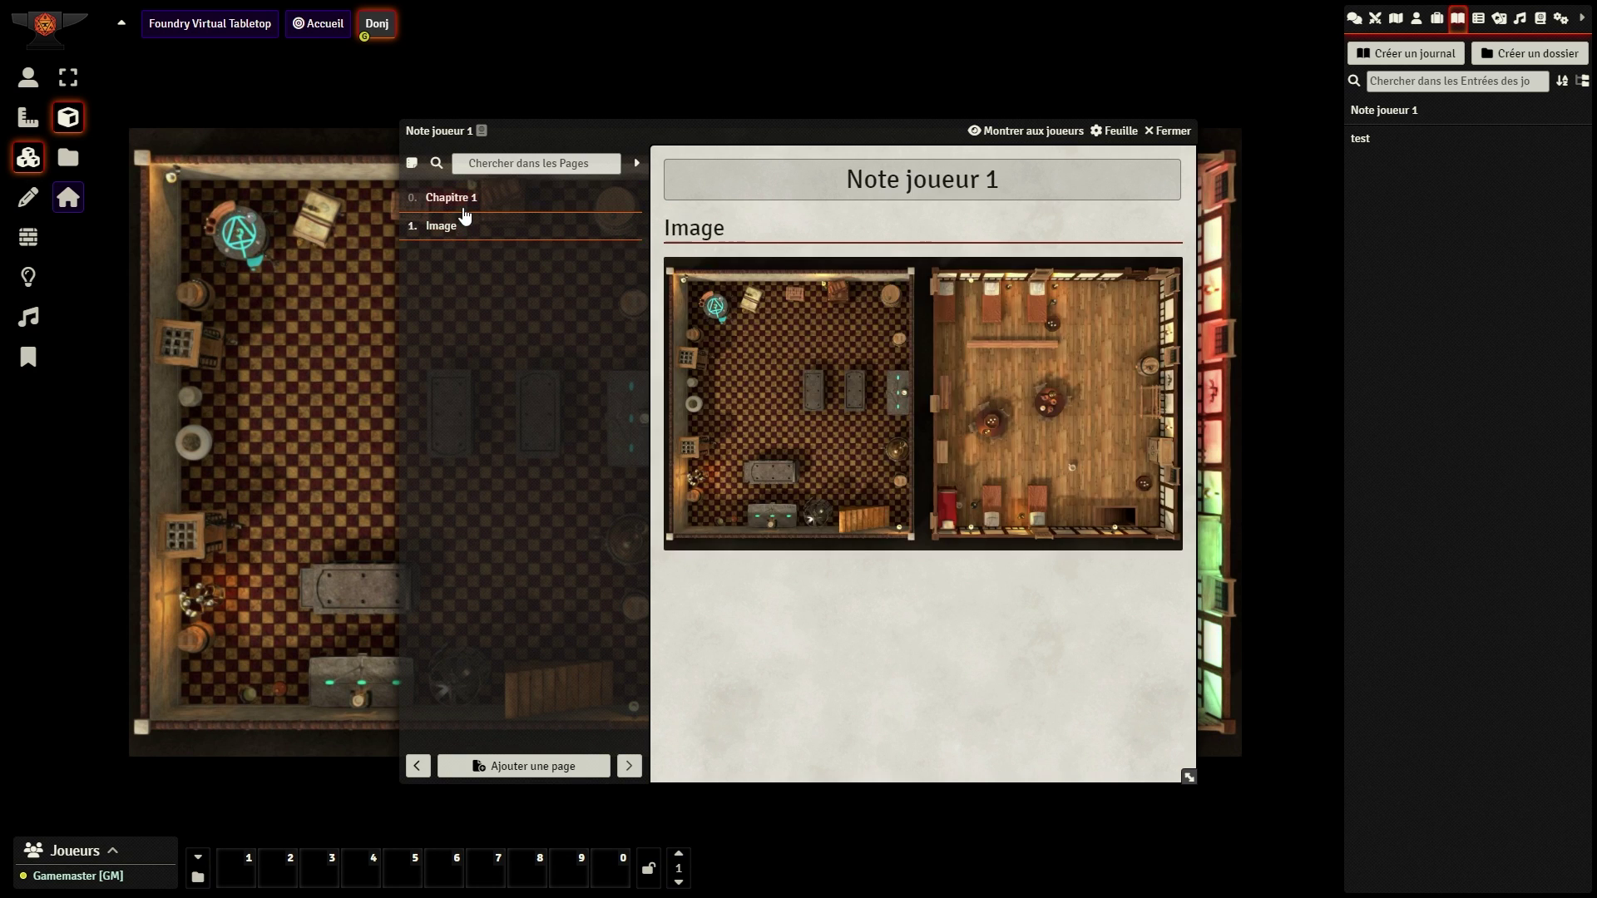
{"action": "left_click", "coordinate": [466, 202]}
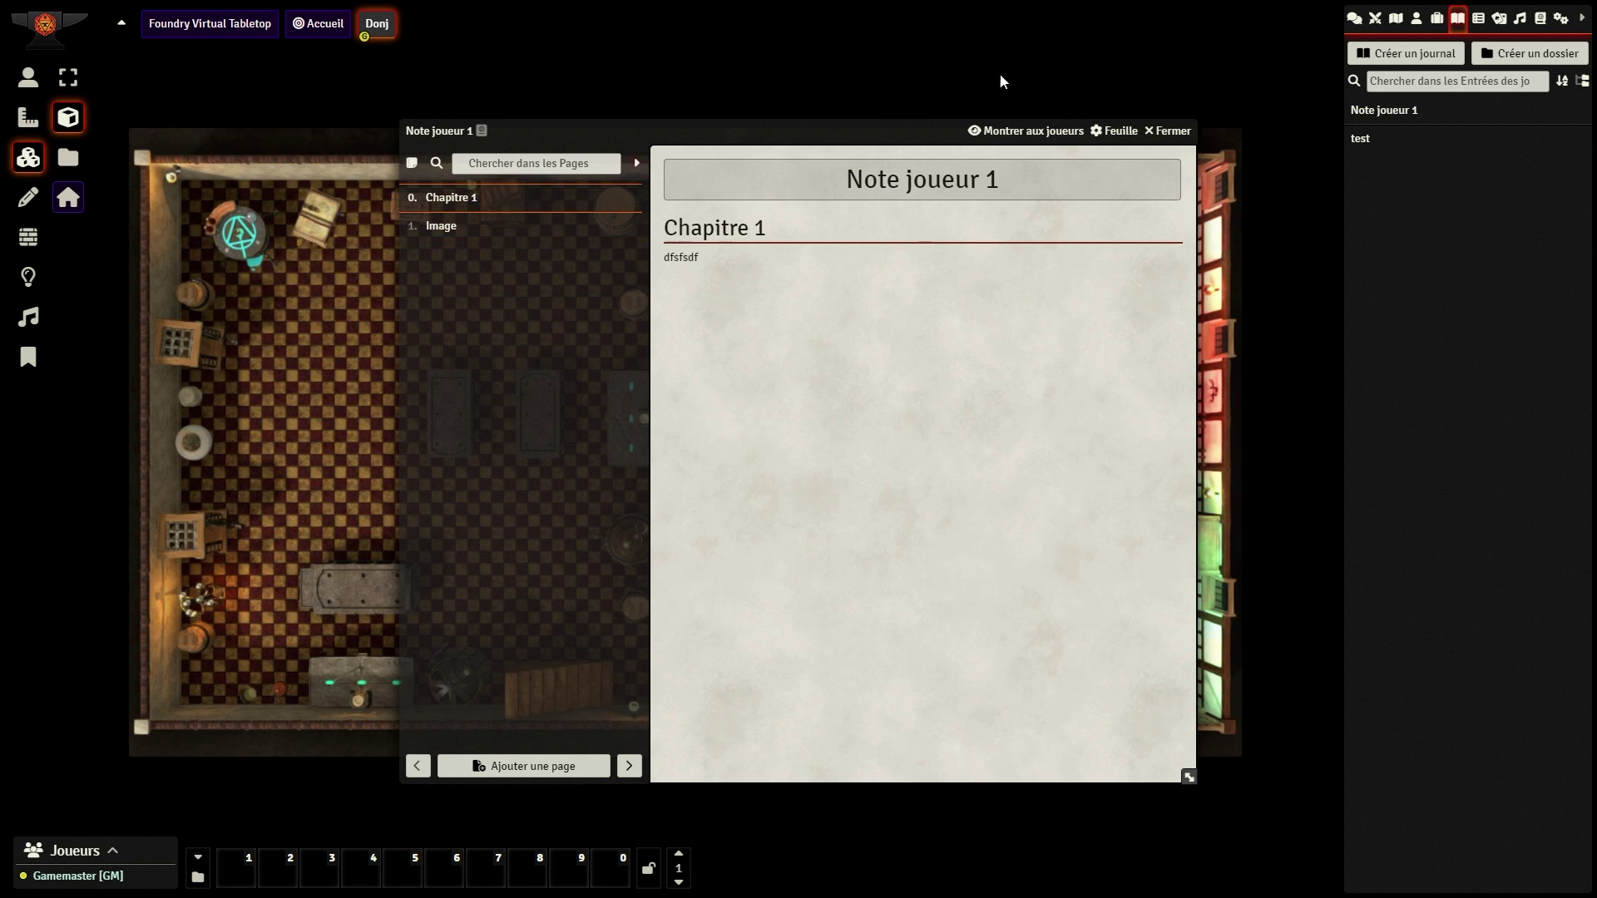
{"action": "left_click", "coordinate": [1168, 133]}
Step: Create a random table named "table derencontres"
{"action": "left_click", "coordinate": [1478, 17]}
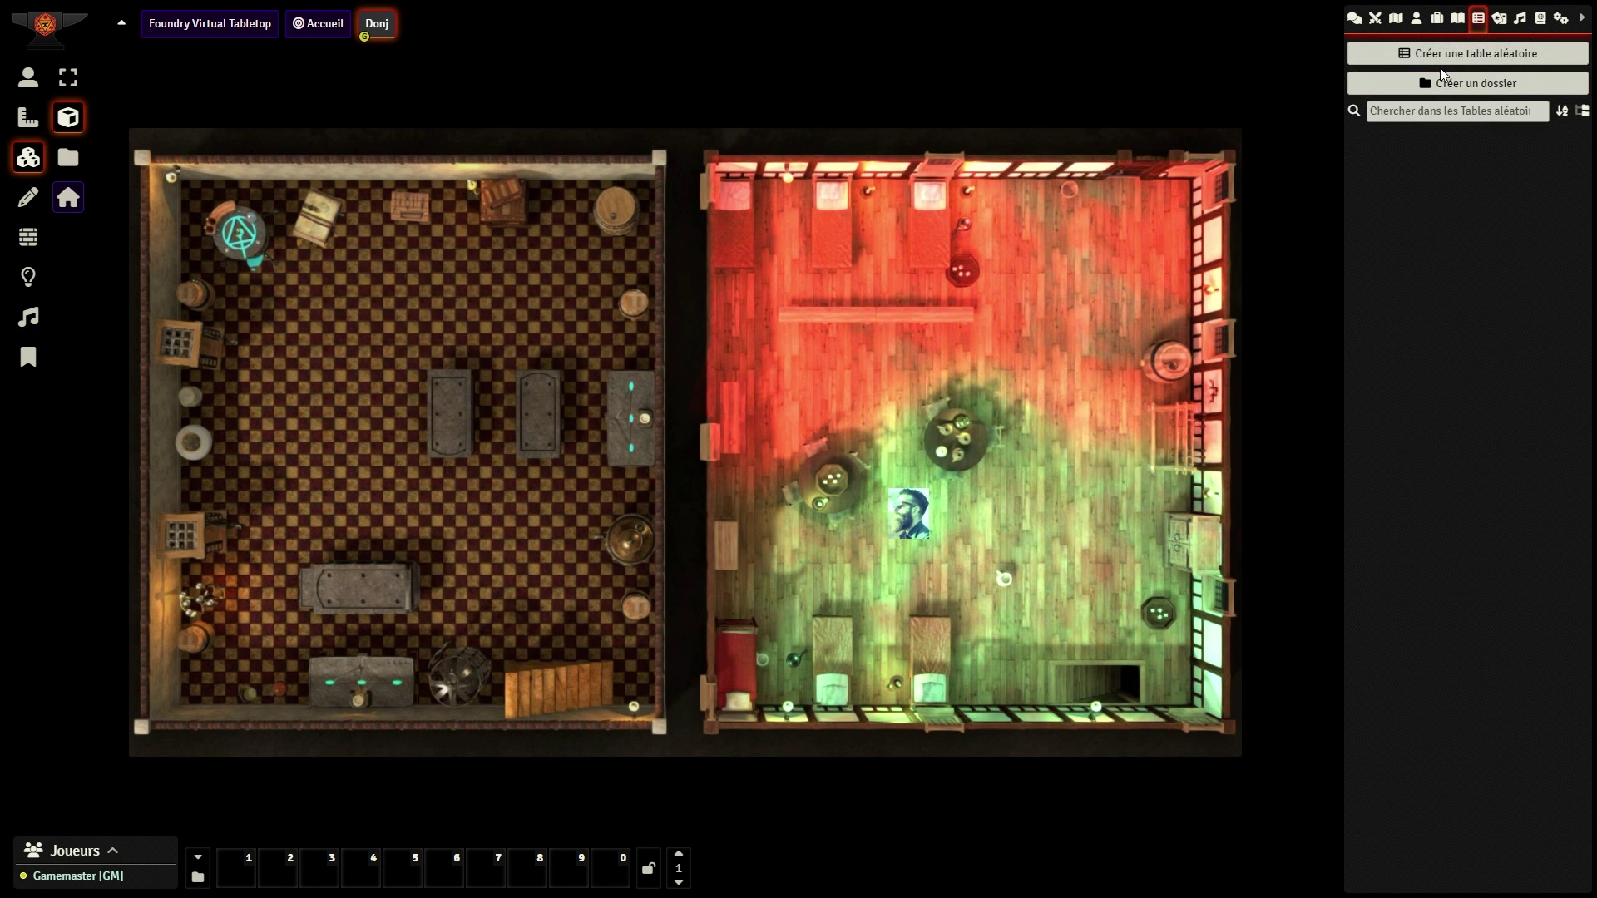
{"action": "left_click", "coordinate": [1468, 53]}
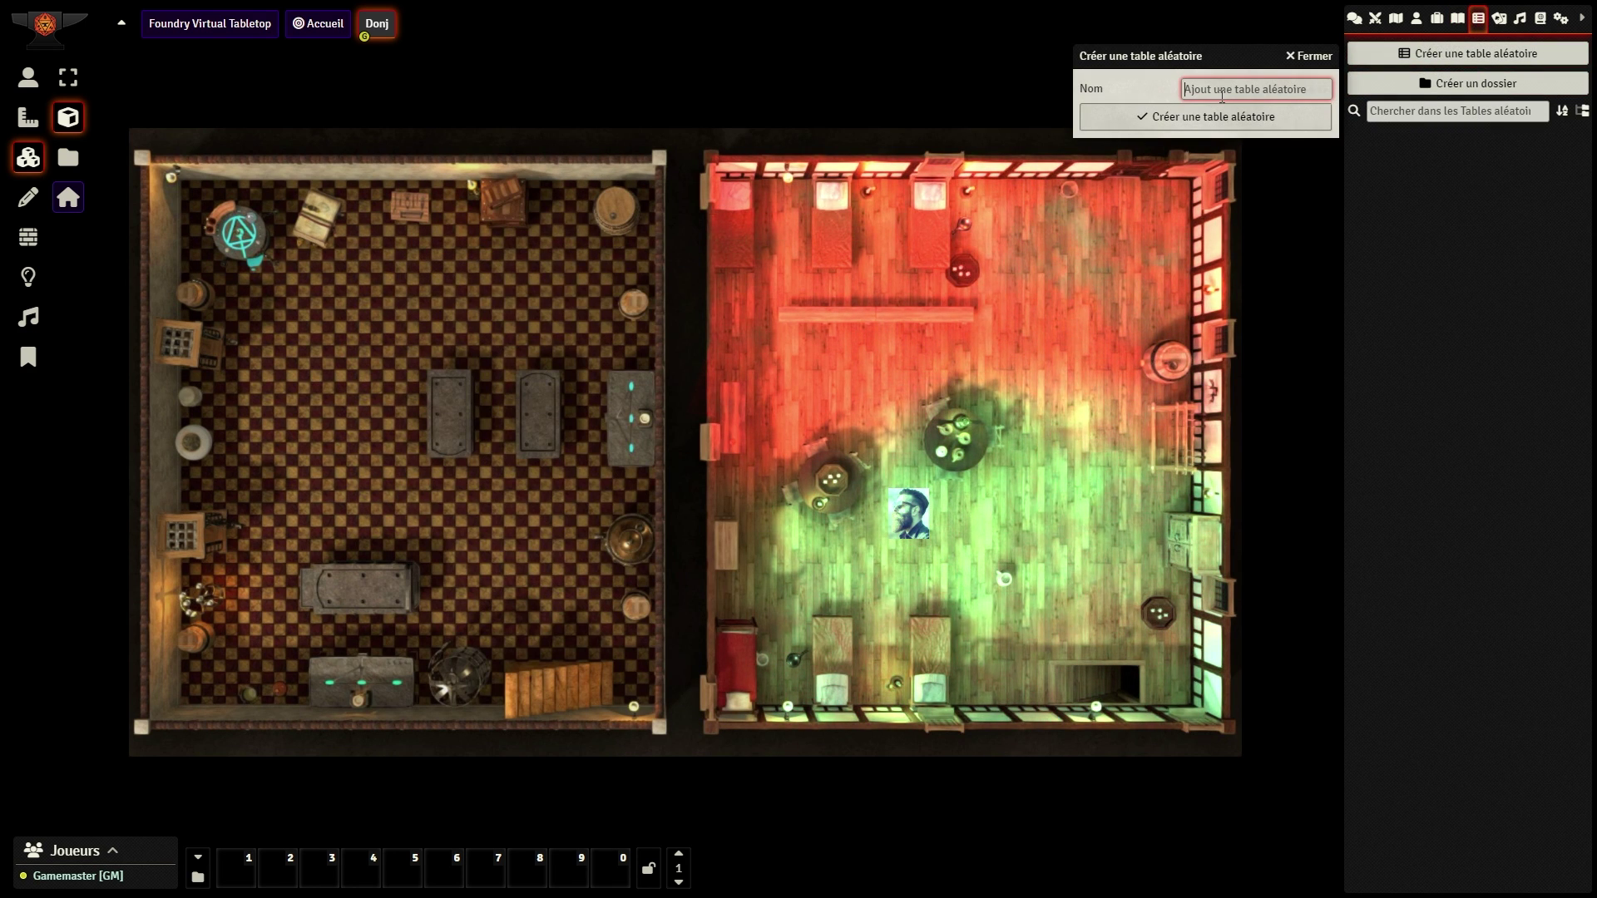
{"action": "type", "text": "tab"}
{"action": "type", "text": "le derencontres"}
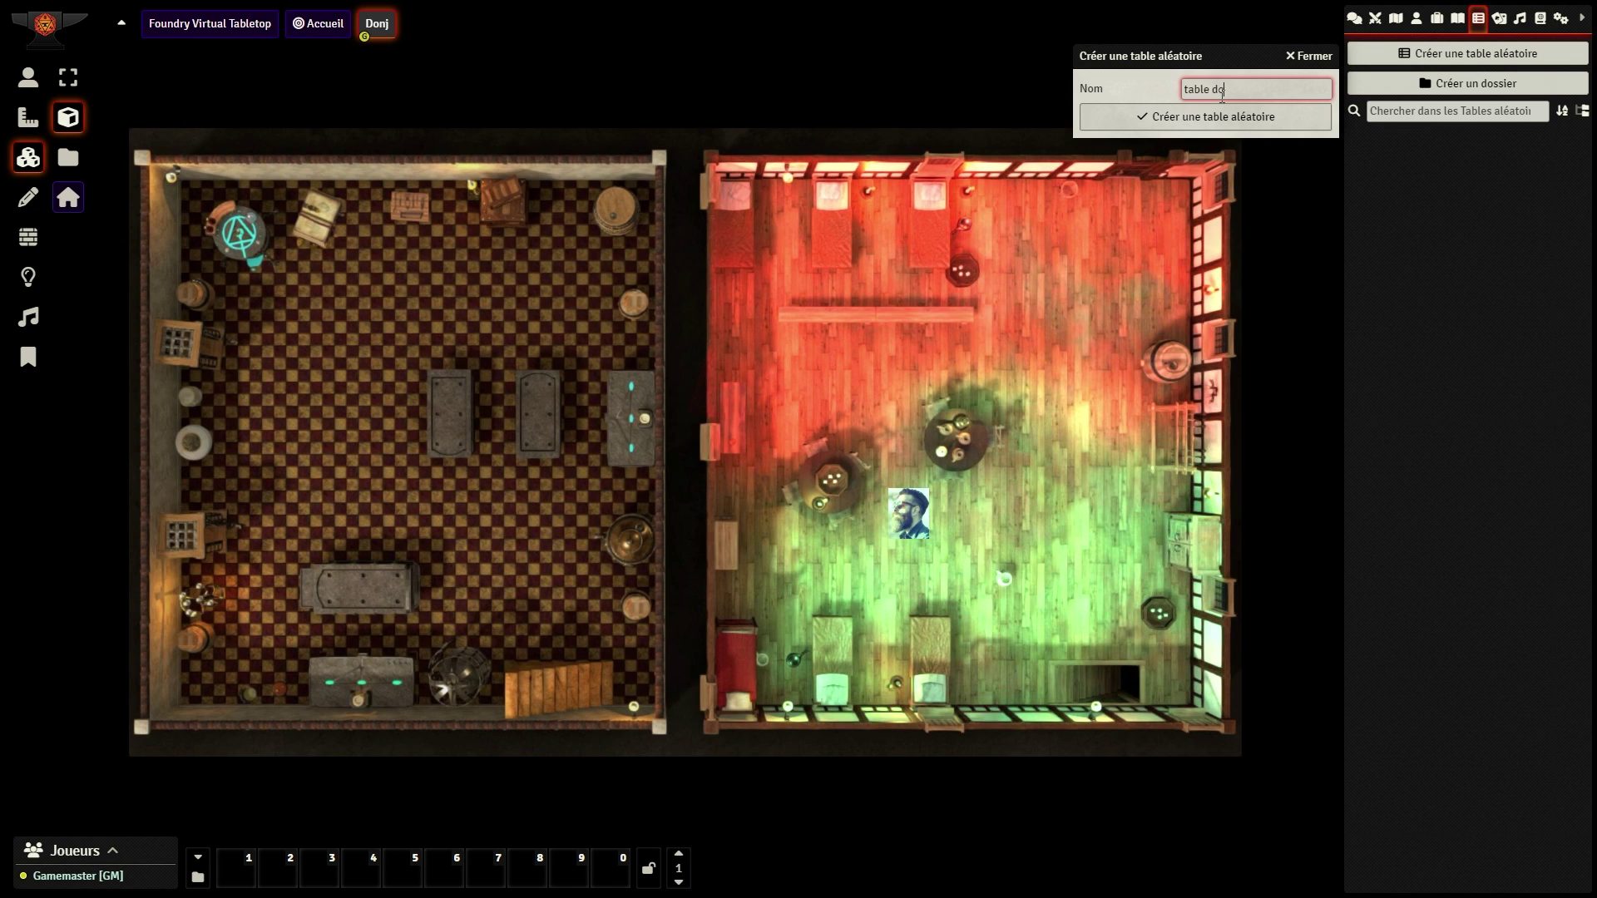
{"action": "key", "text": "Return"}
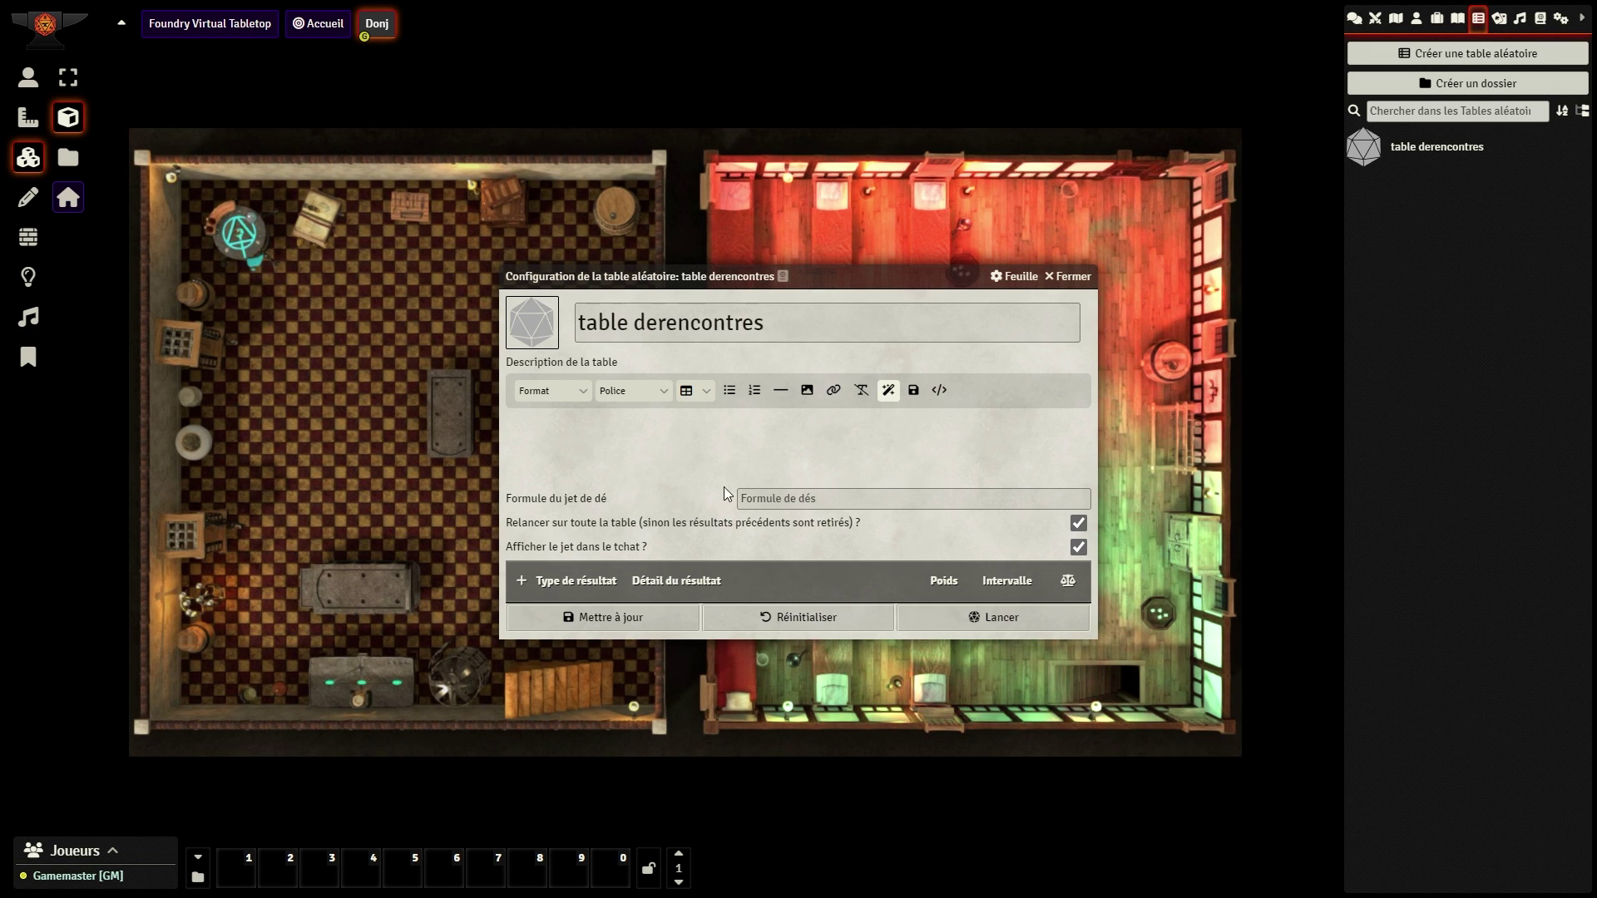
Step: Set the random table's dice formula to 1d3 and add three text result rows
{"action": "left_click", "coordinate": [765, 498]}
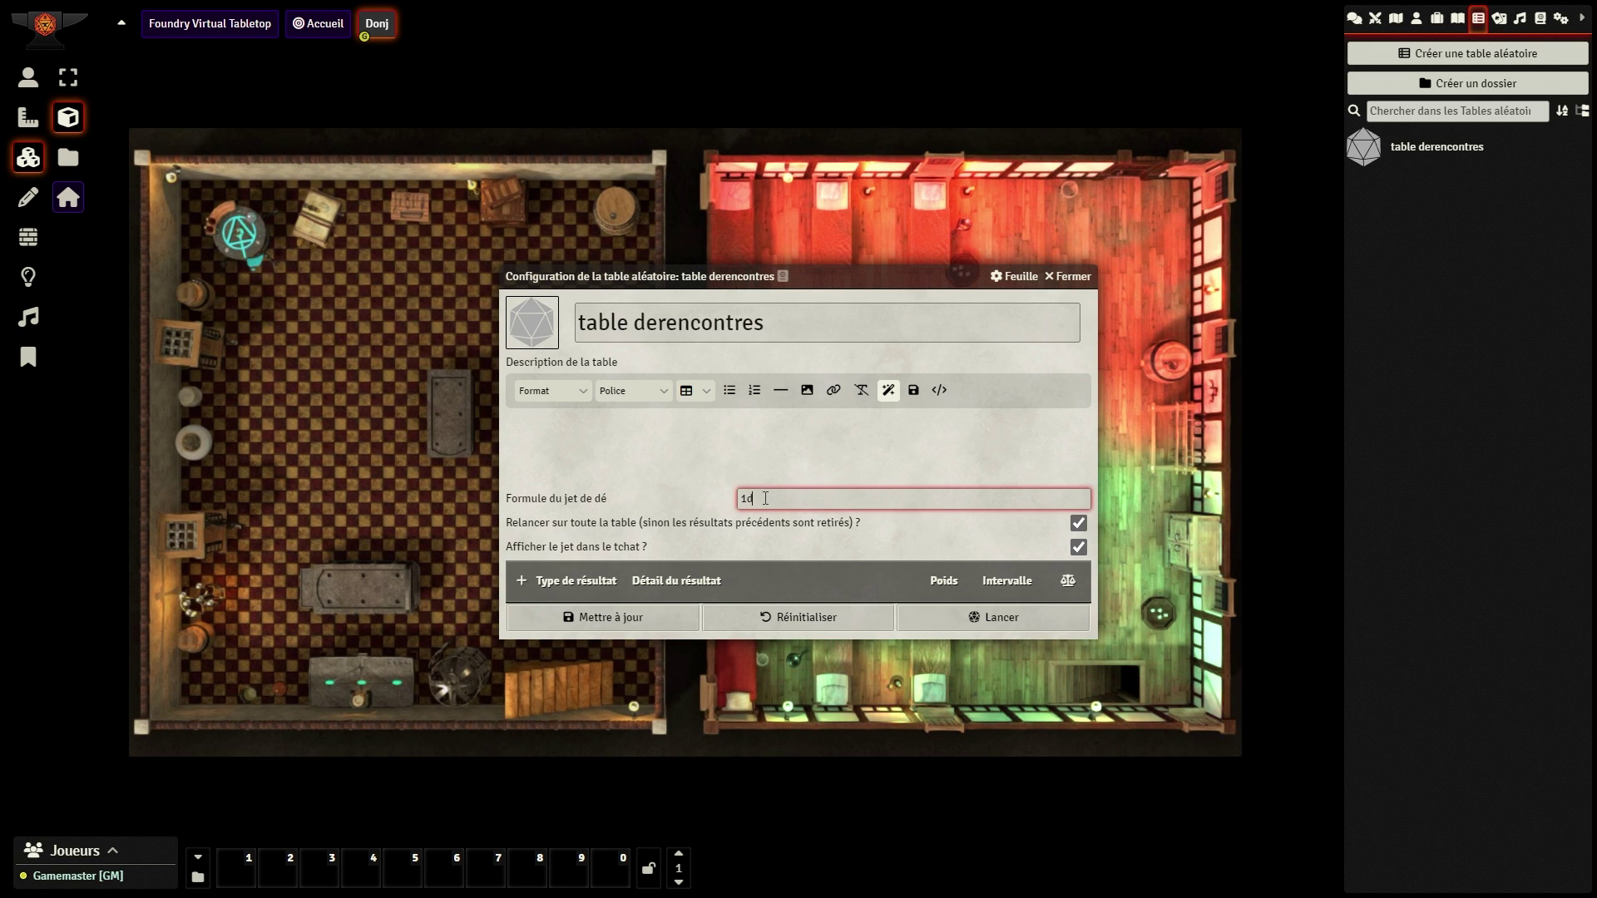
{"action": "left_click", "coordinate": [522, 581]}
{"action": "left_click", "coordinate": [522, 581]}
{"action": "left_click", "coordinate": [522, 582]}
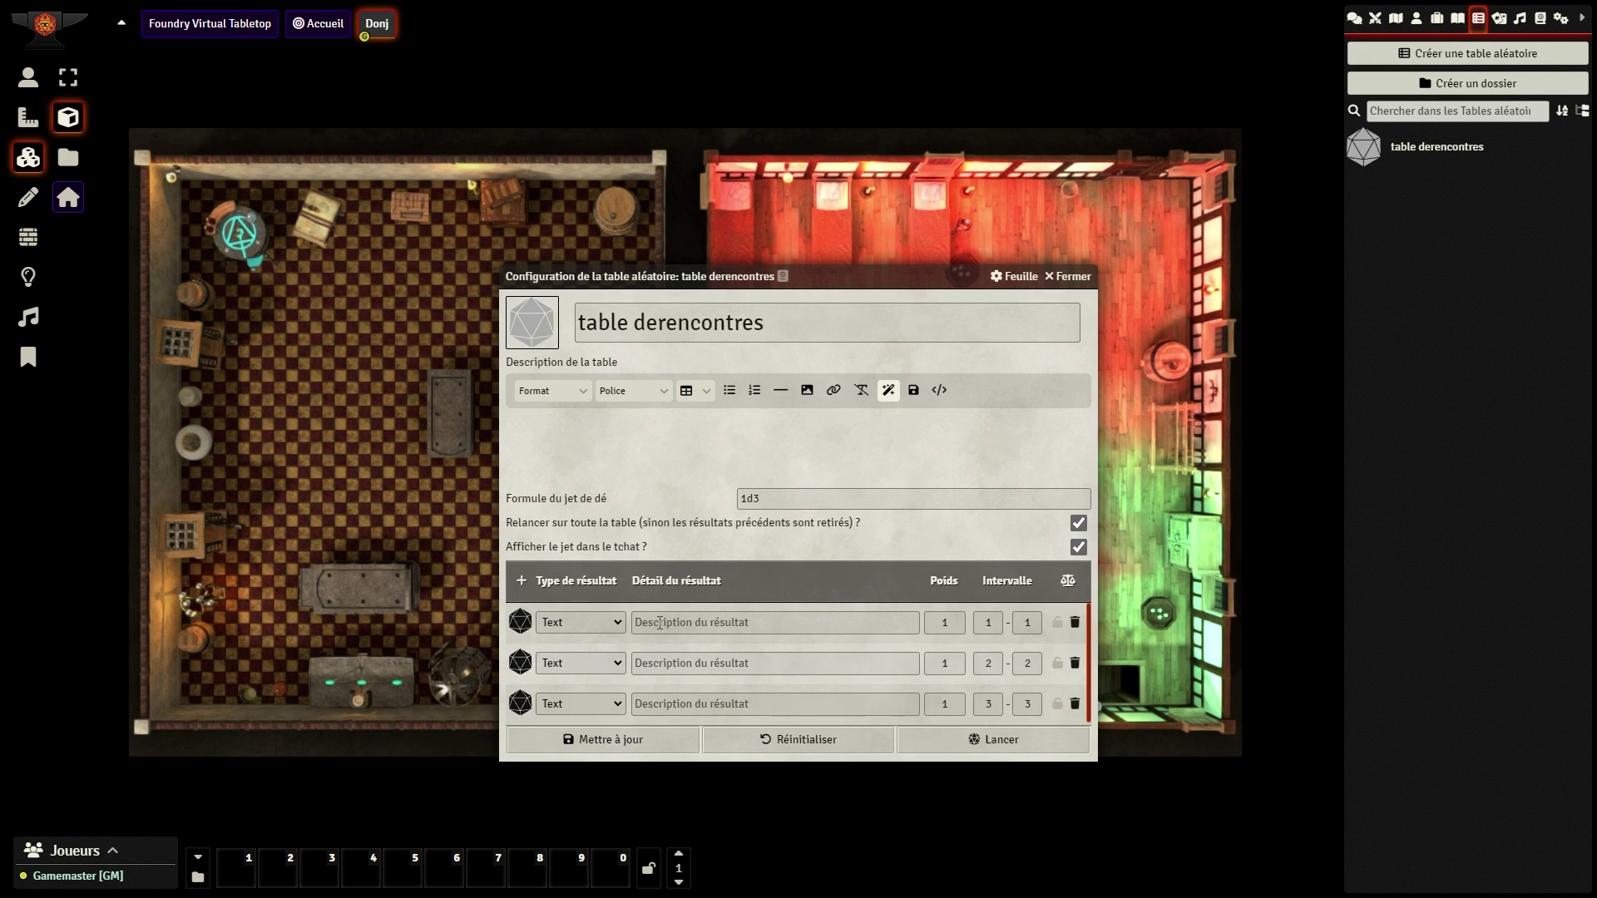
Step: Fill in the three table results as Goblins, Dragons and MJ
{"action": "left_click", "coordinate": [652, 623]}
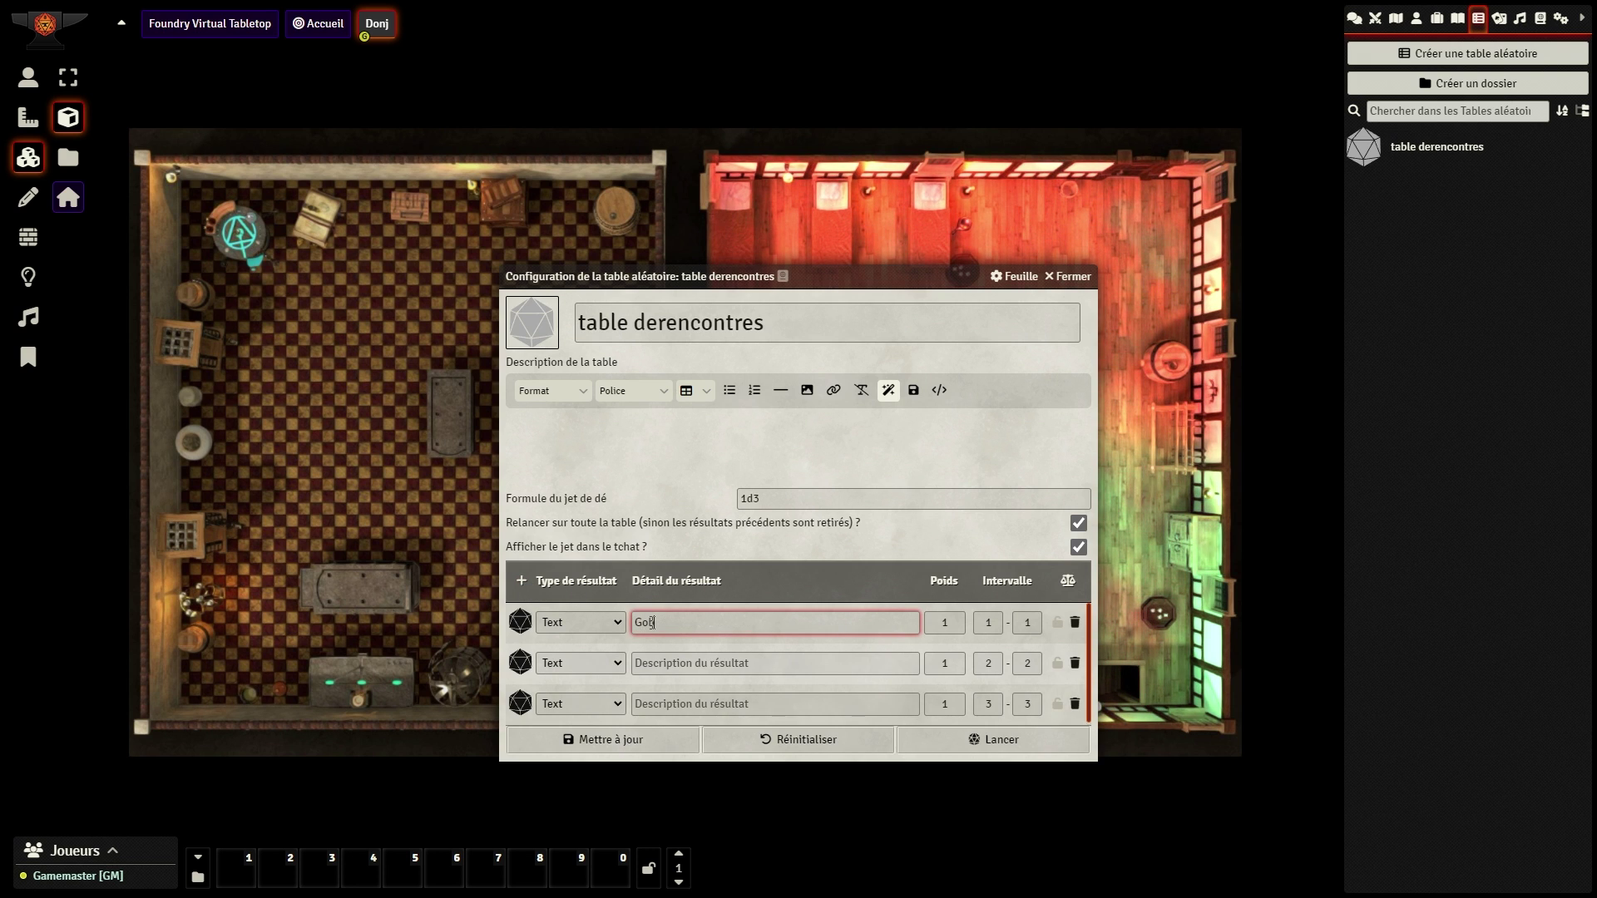
{"action": "type", "text": "Goblins"}
{"action": "key", "text": "Tab"}
{"action": "type", "text": "Dra"}
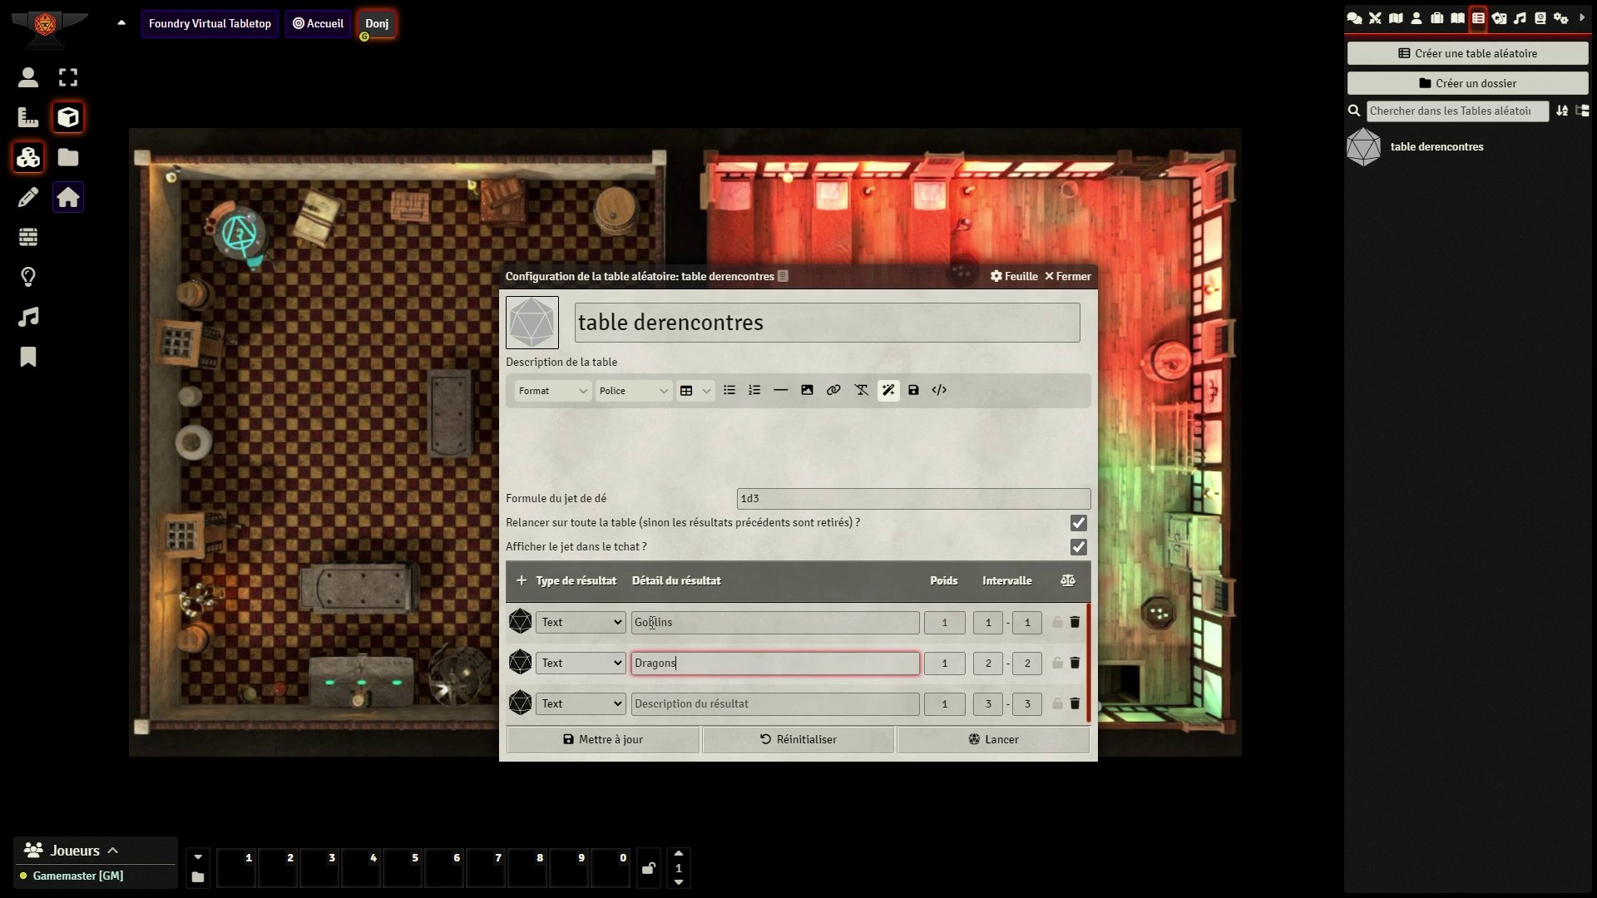
{"action": "key", "text": "Tab"}
{"action": "type", "text": "MK"}
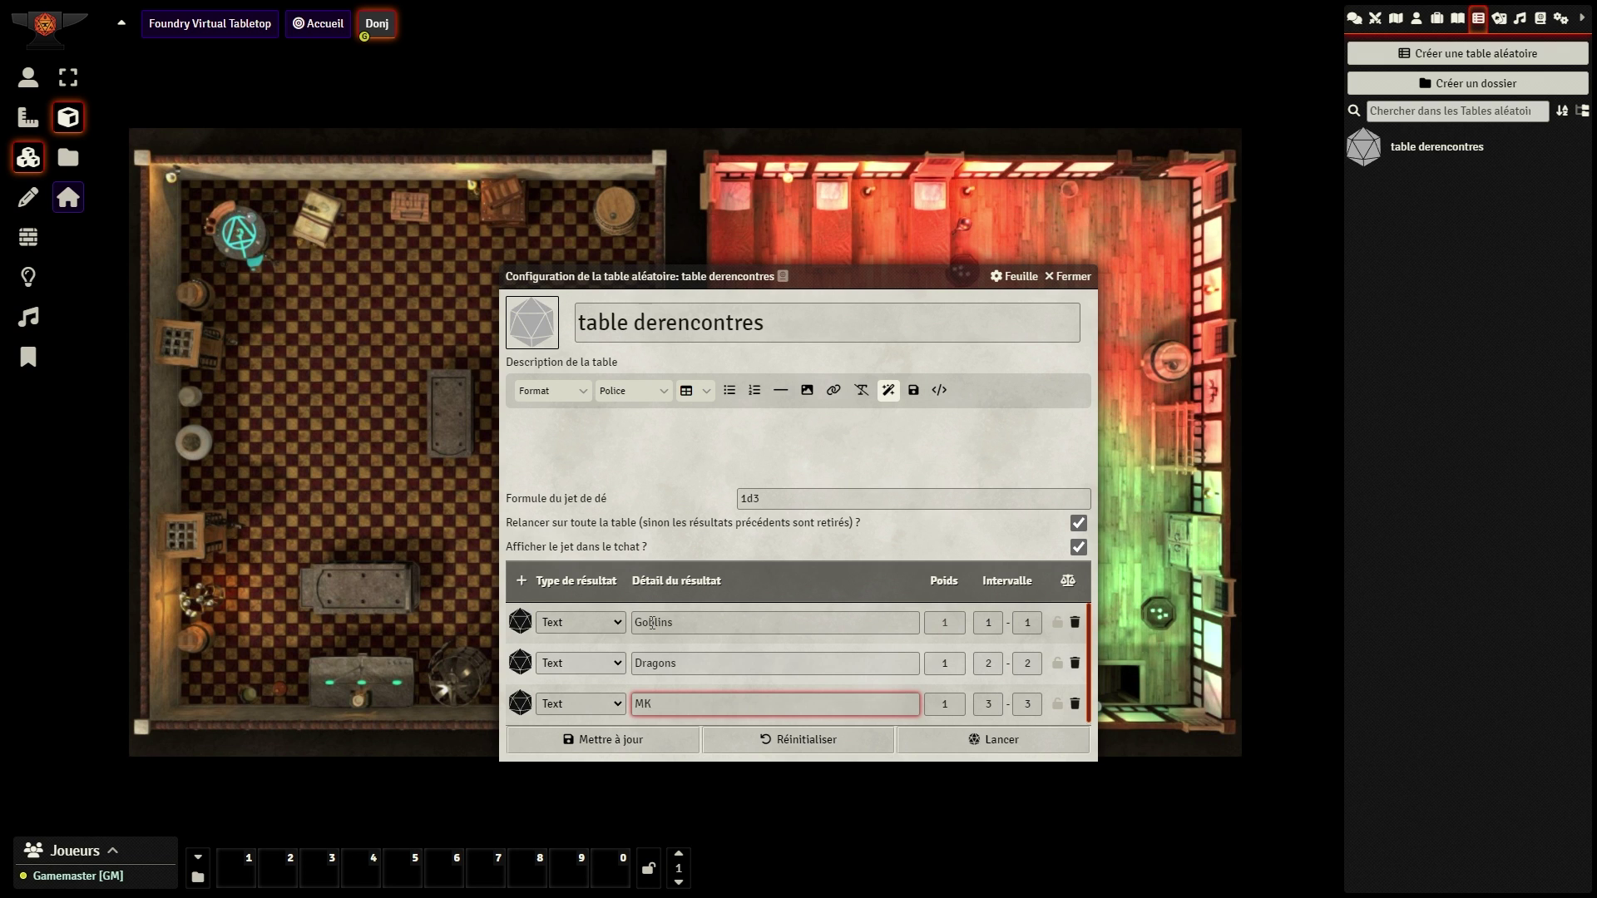
Step: Roll the encounter table with its result in the chat, roll it again with re-draw and chat display turned off, and close its configuration
{"action": "left_click", "coordinate": [1003, 743]}
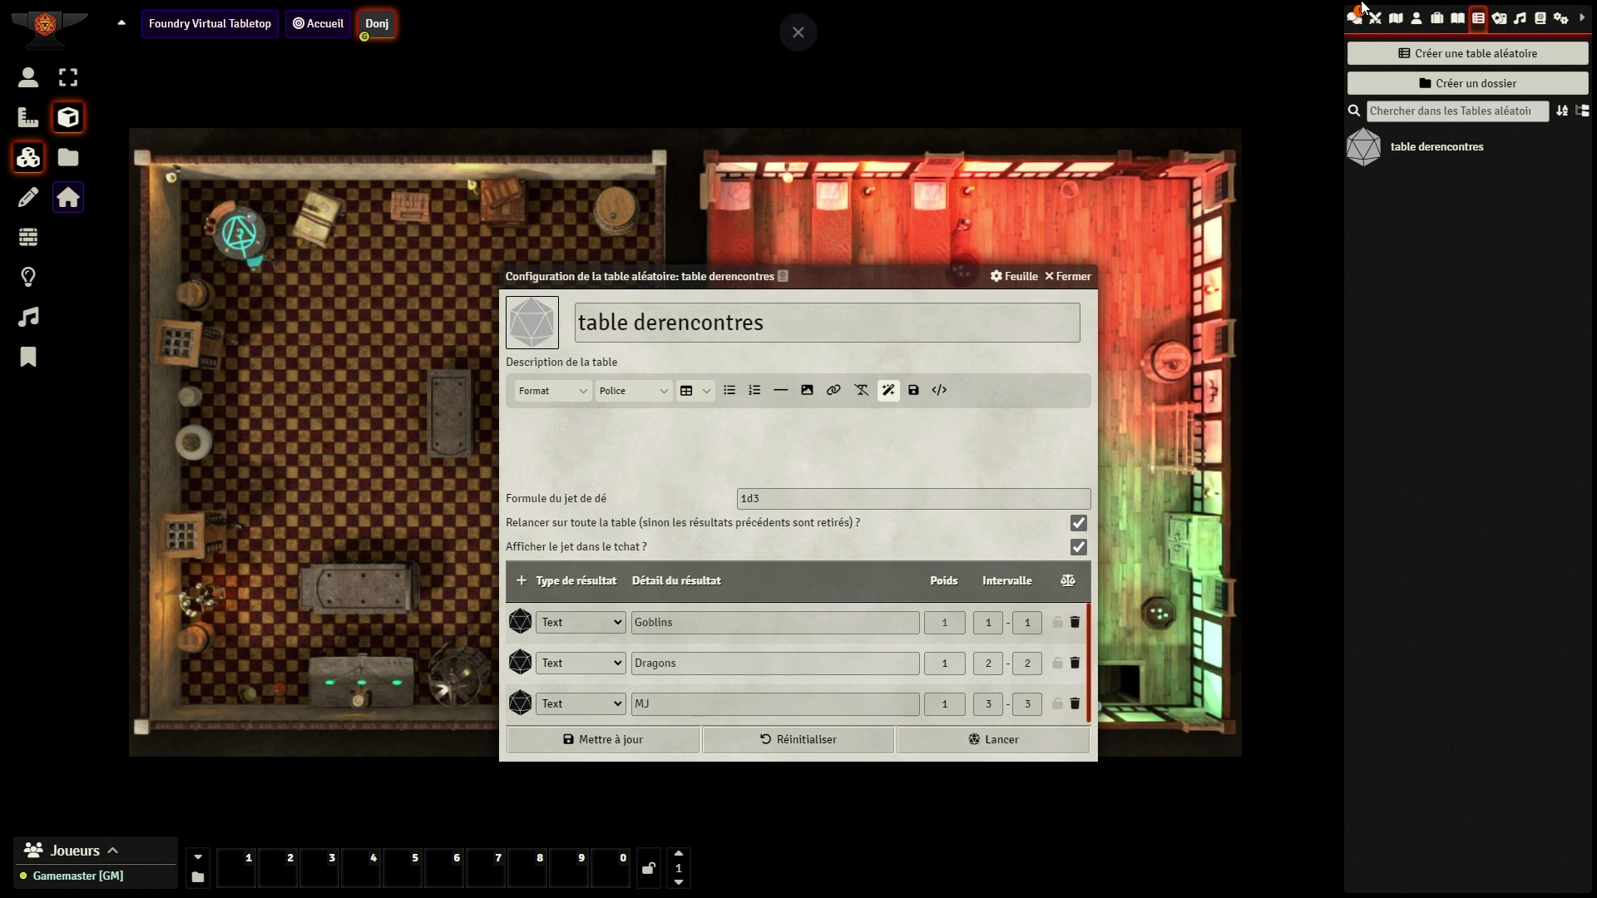
{"action": "left_click", "coordinate": [1354, 16]}
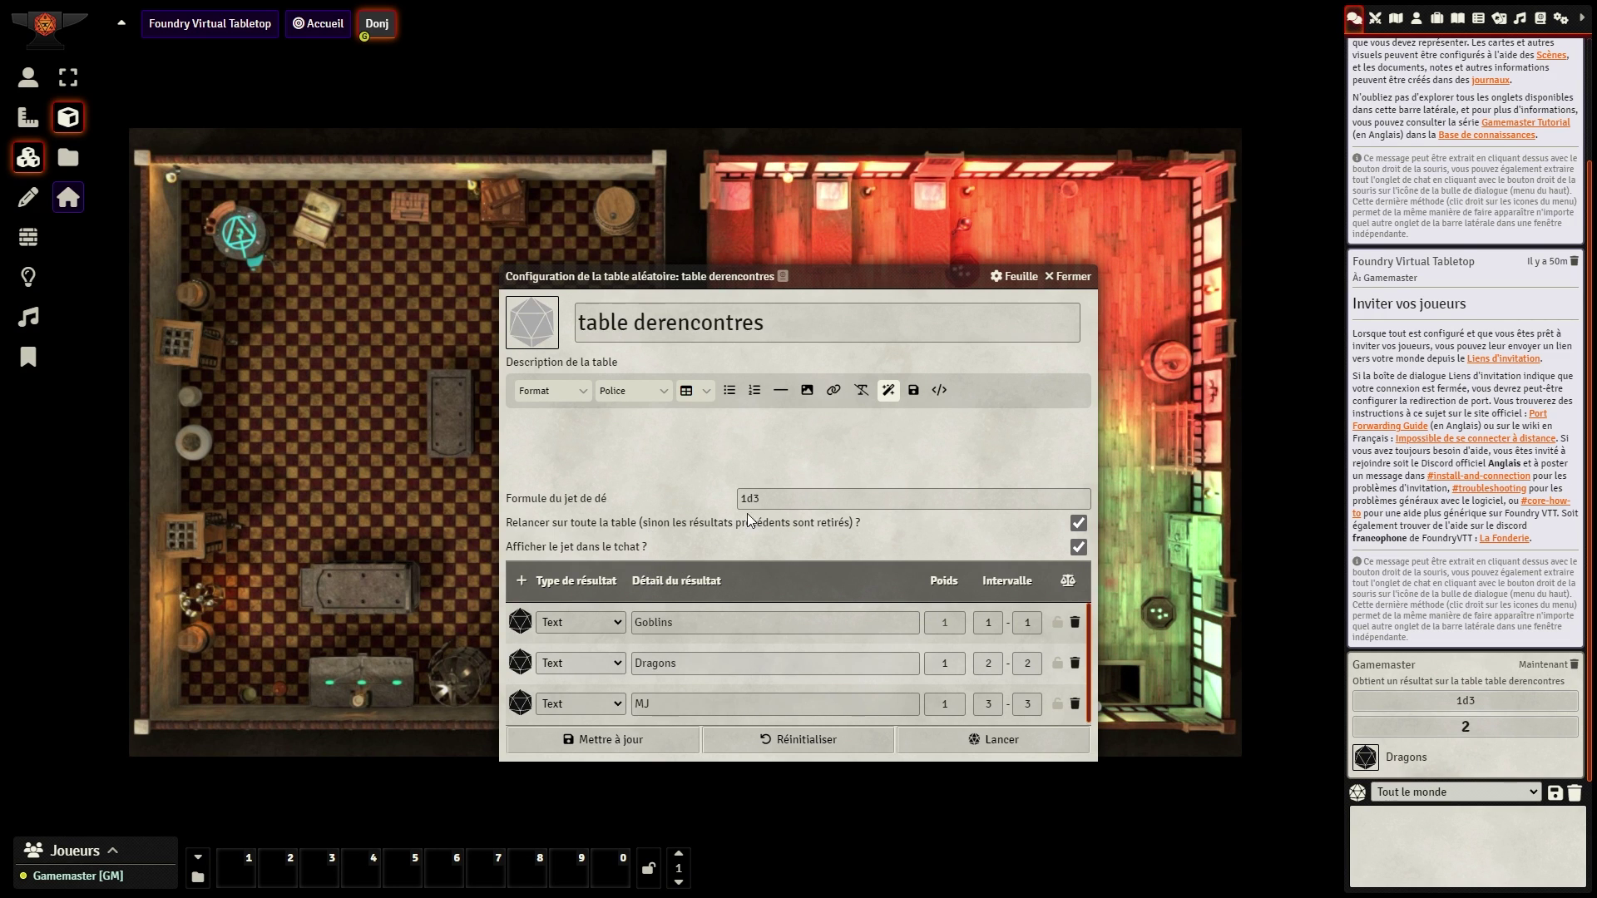
{"action": "left_click", "coordinate": [1079, 546]}
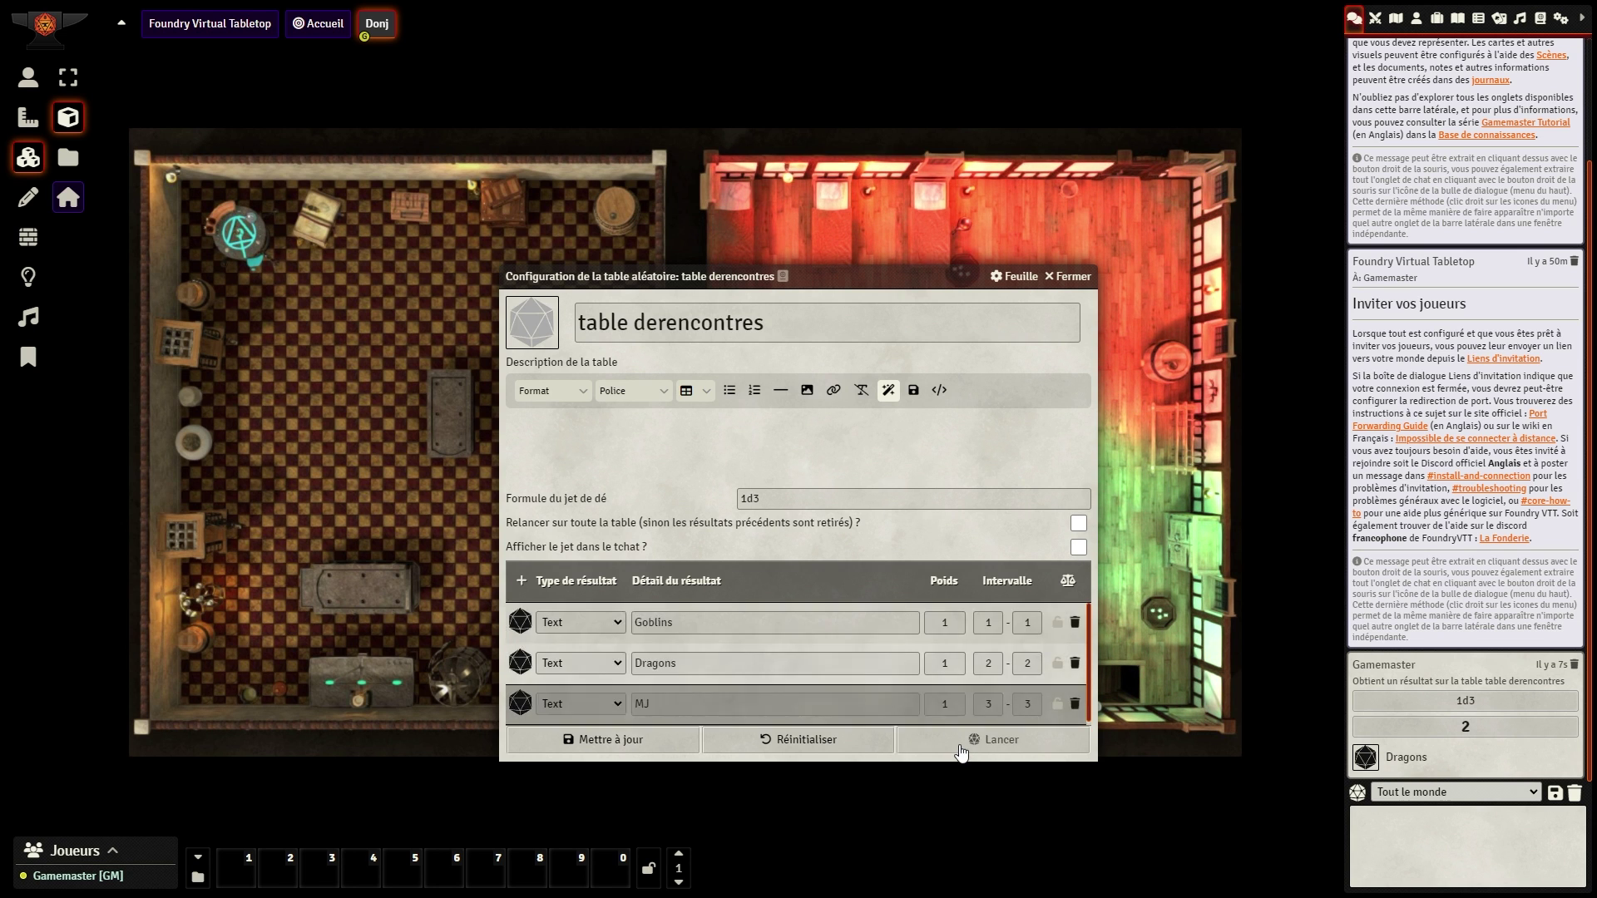
{"action": "key", "text": "Escape"}
Step: Create a card deck named "cartes", look through its card list and close it
{"action": "left_click", "coordinate": [1499, 17]}
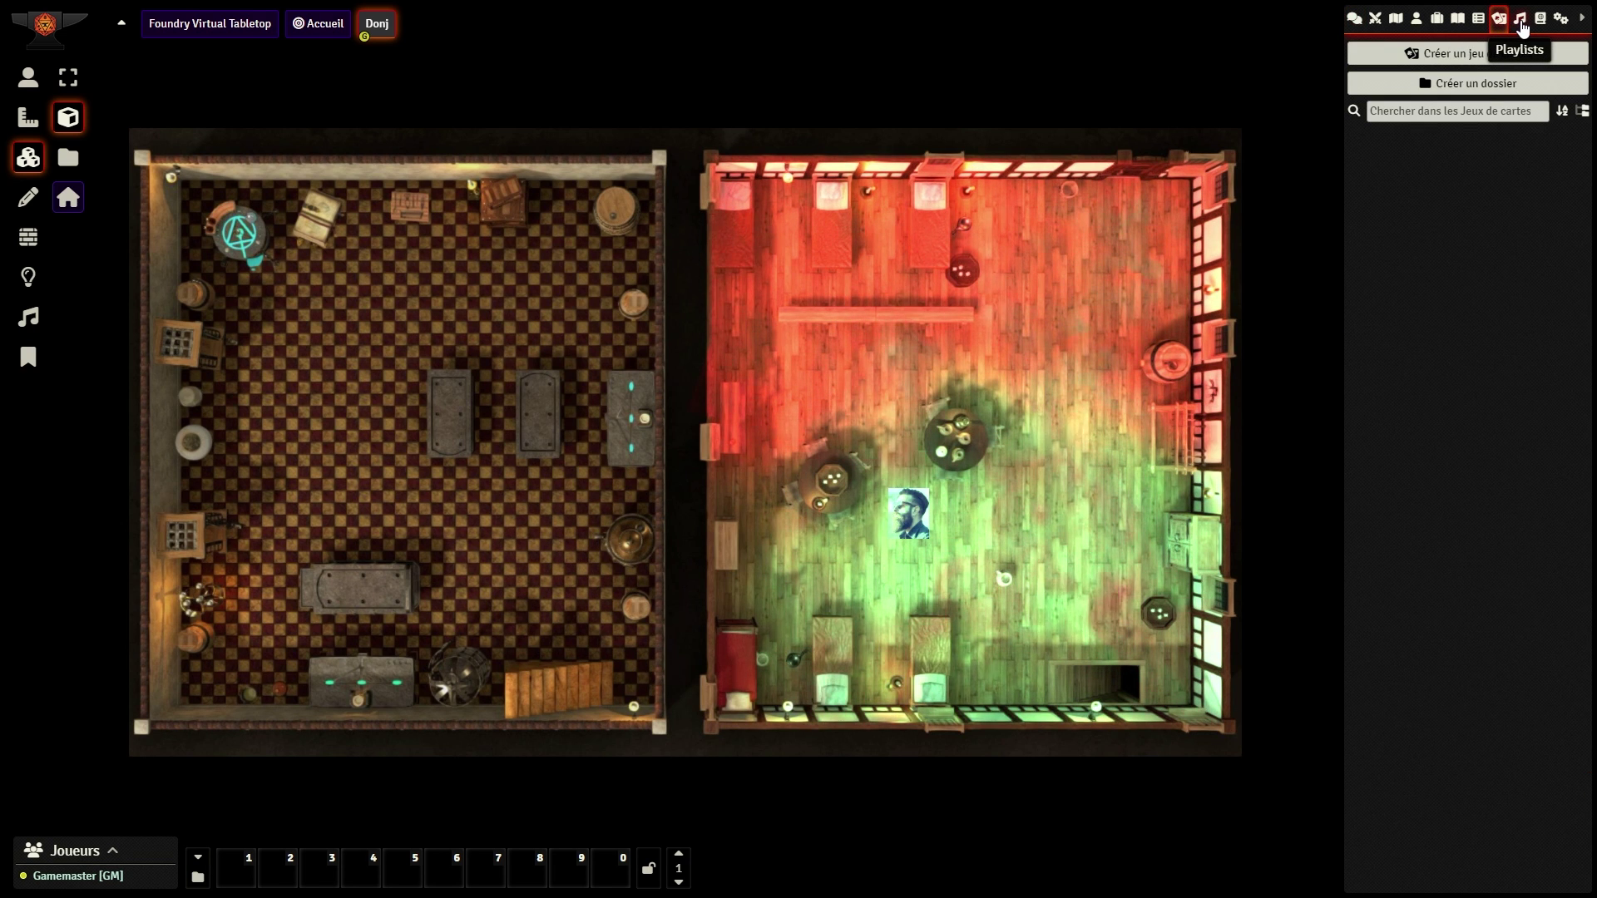
{"action": "left_click", "coordinate": [1468, 53]}
{"action": "type", "text": "cartes"}
{"action": "key", "text": "Return"}
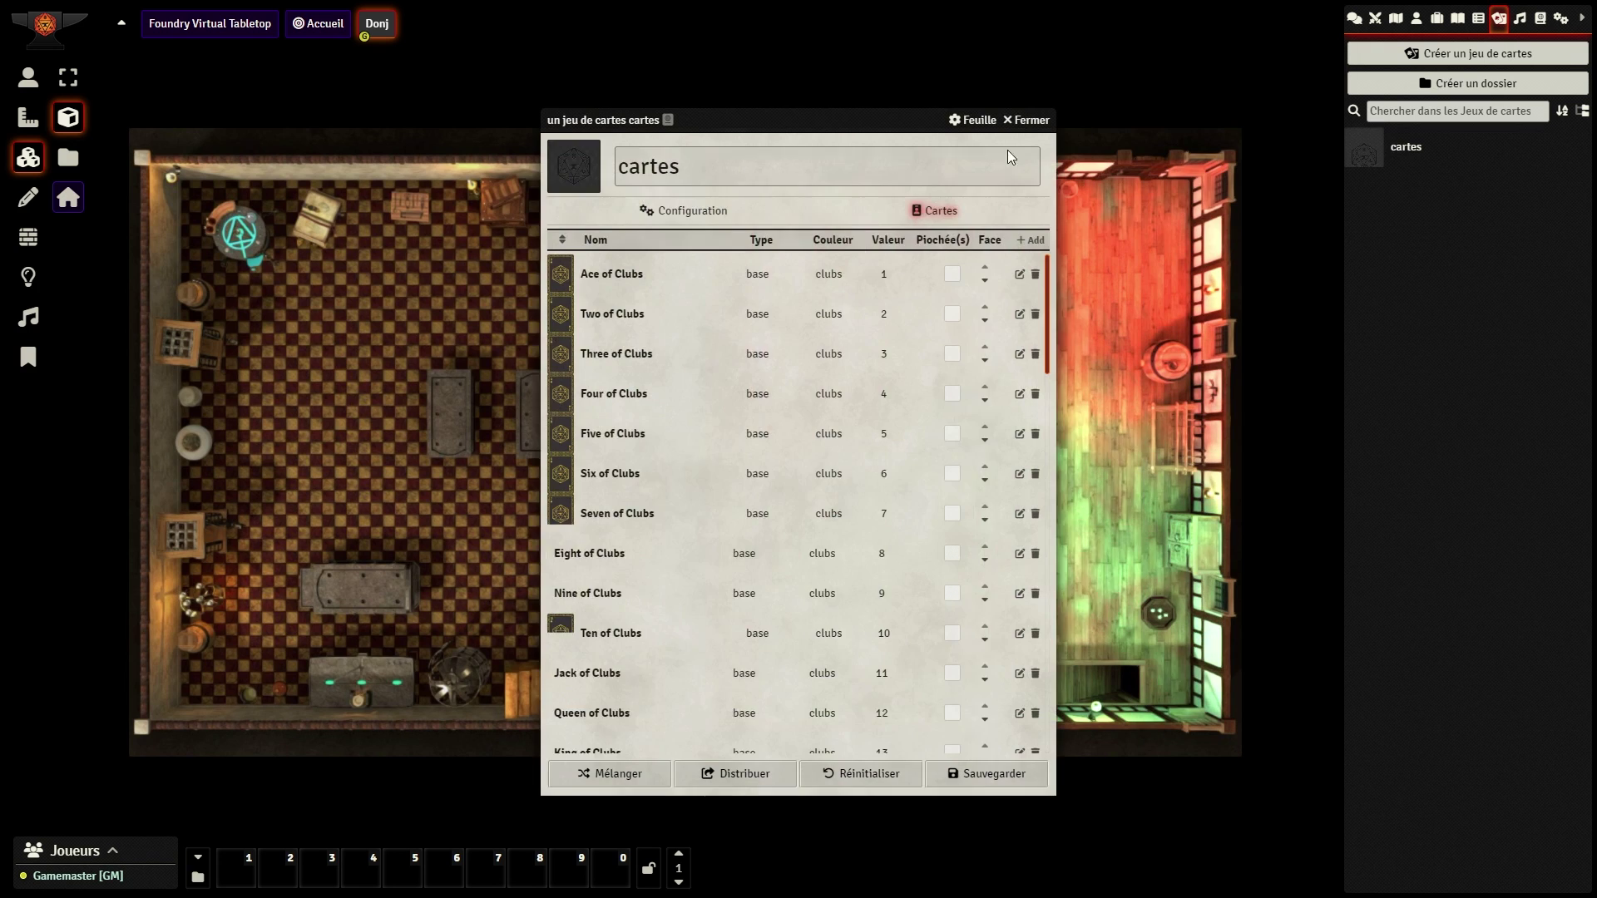
{"action": "scroll", "coordinate": [795, 358], "scroll_direction": "down", "scroll_amount": 8}
{"action": "scroll", "coordinate": [830, 352], "scroll_direction": "down", "scroll_amount": 10}
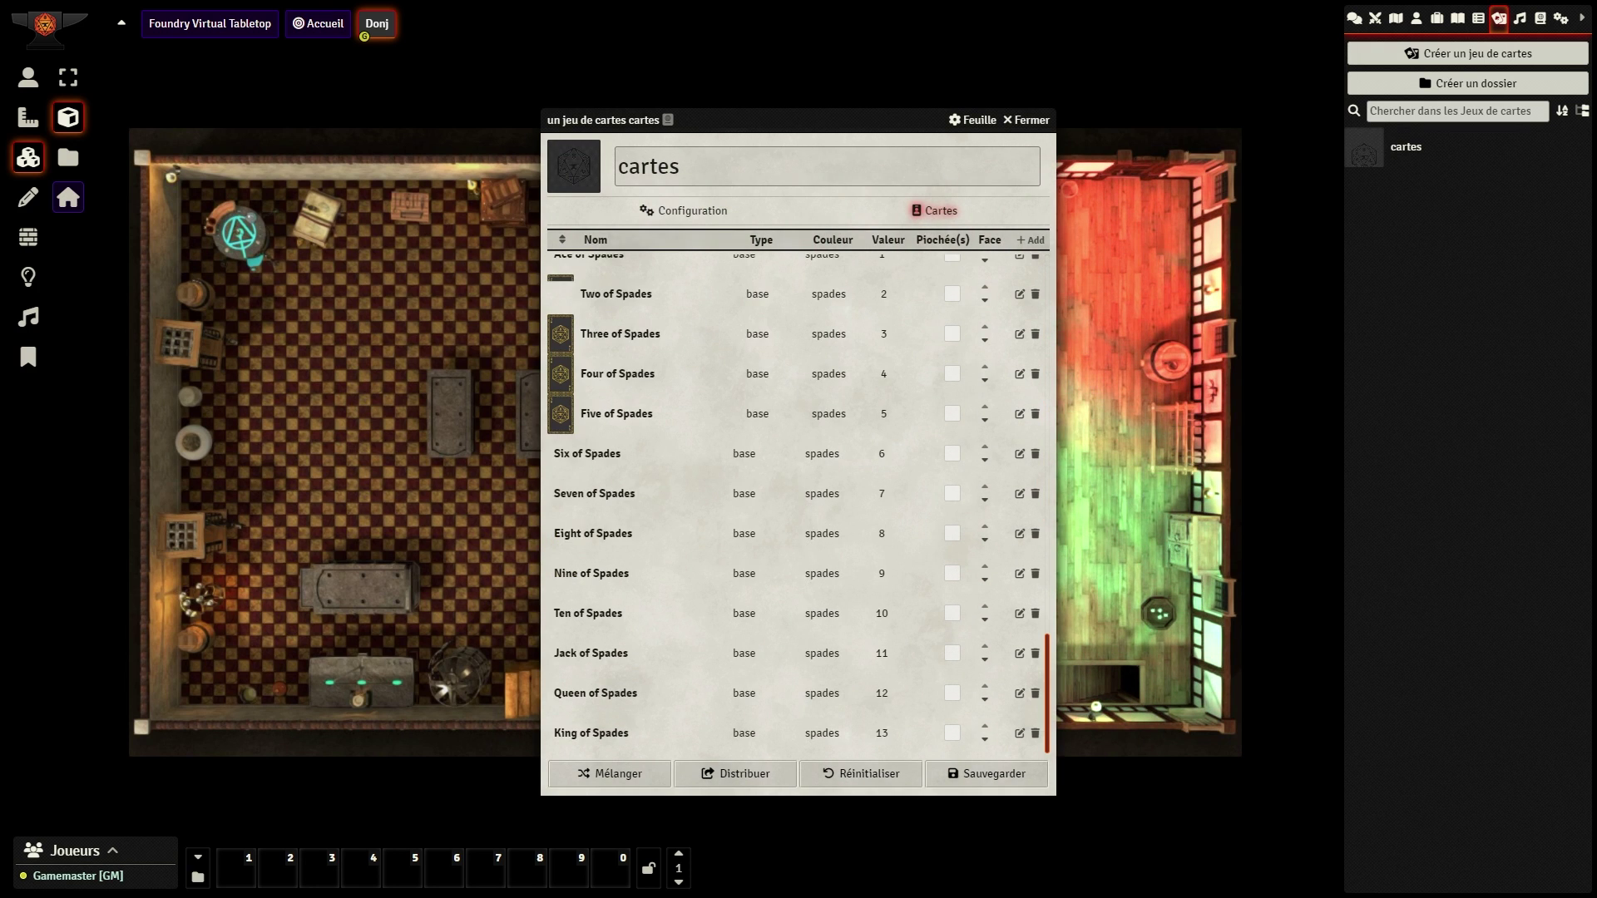
{"action": "left_click", "coordinate": [1028, 120]}
Step: Create a playlist named "ambiance sombre"
{"action": "left_click", "coordinate": [1520, 19]}
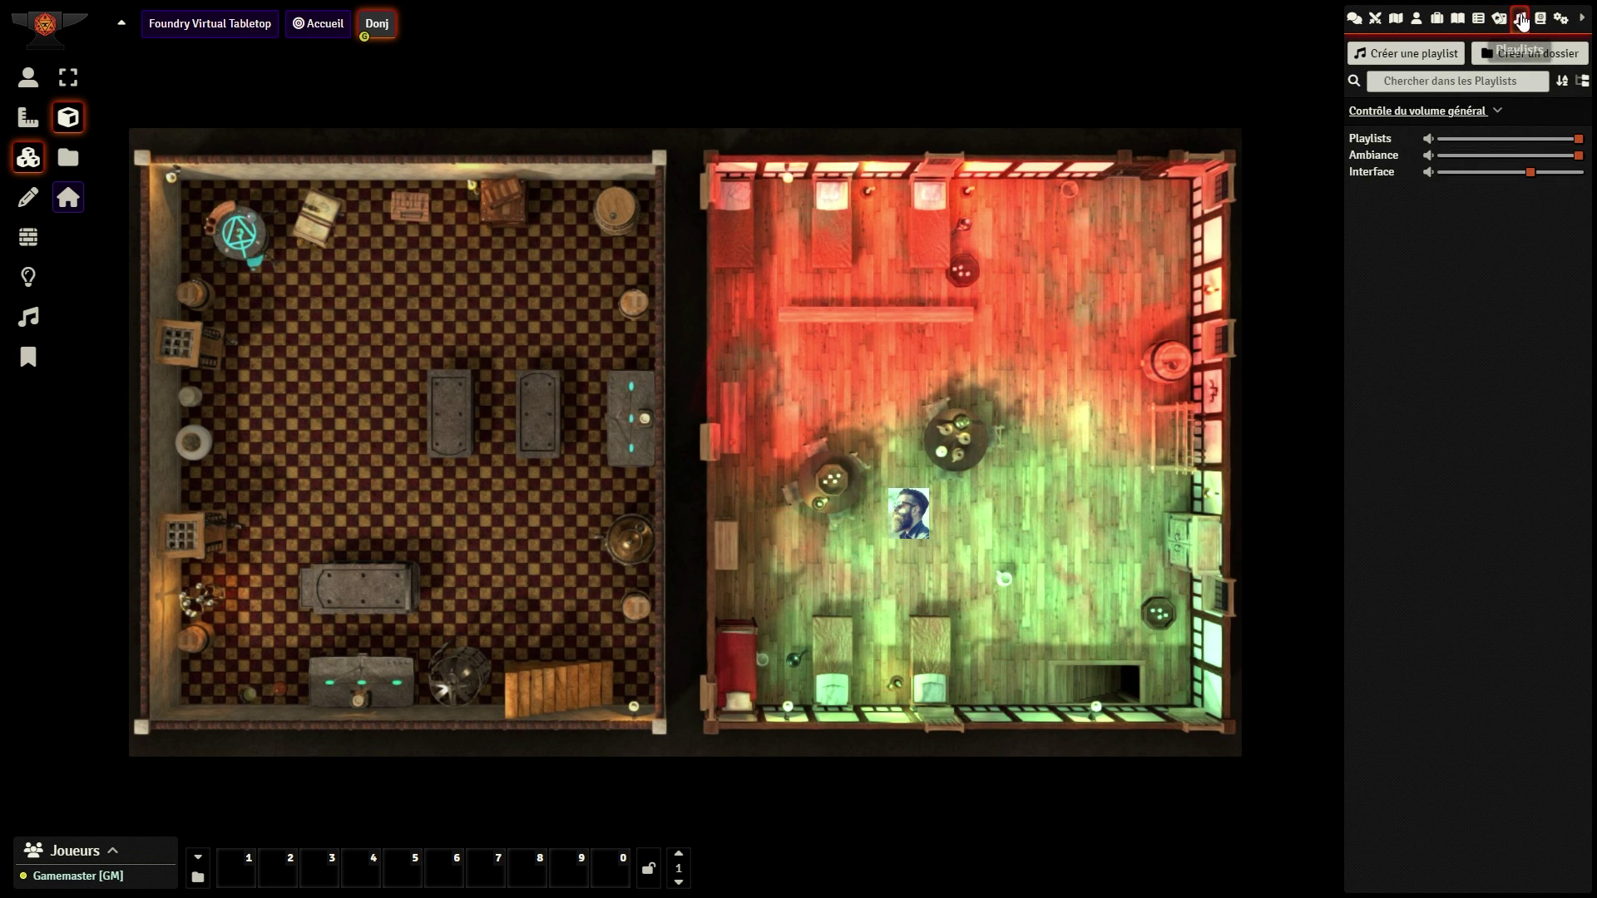
{"action": "left_click", "coordinate": [1417, 55]}
{"action": "type", "text": "ambiance s"}
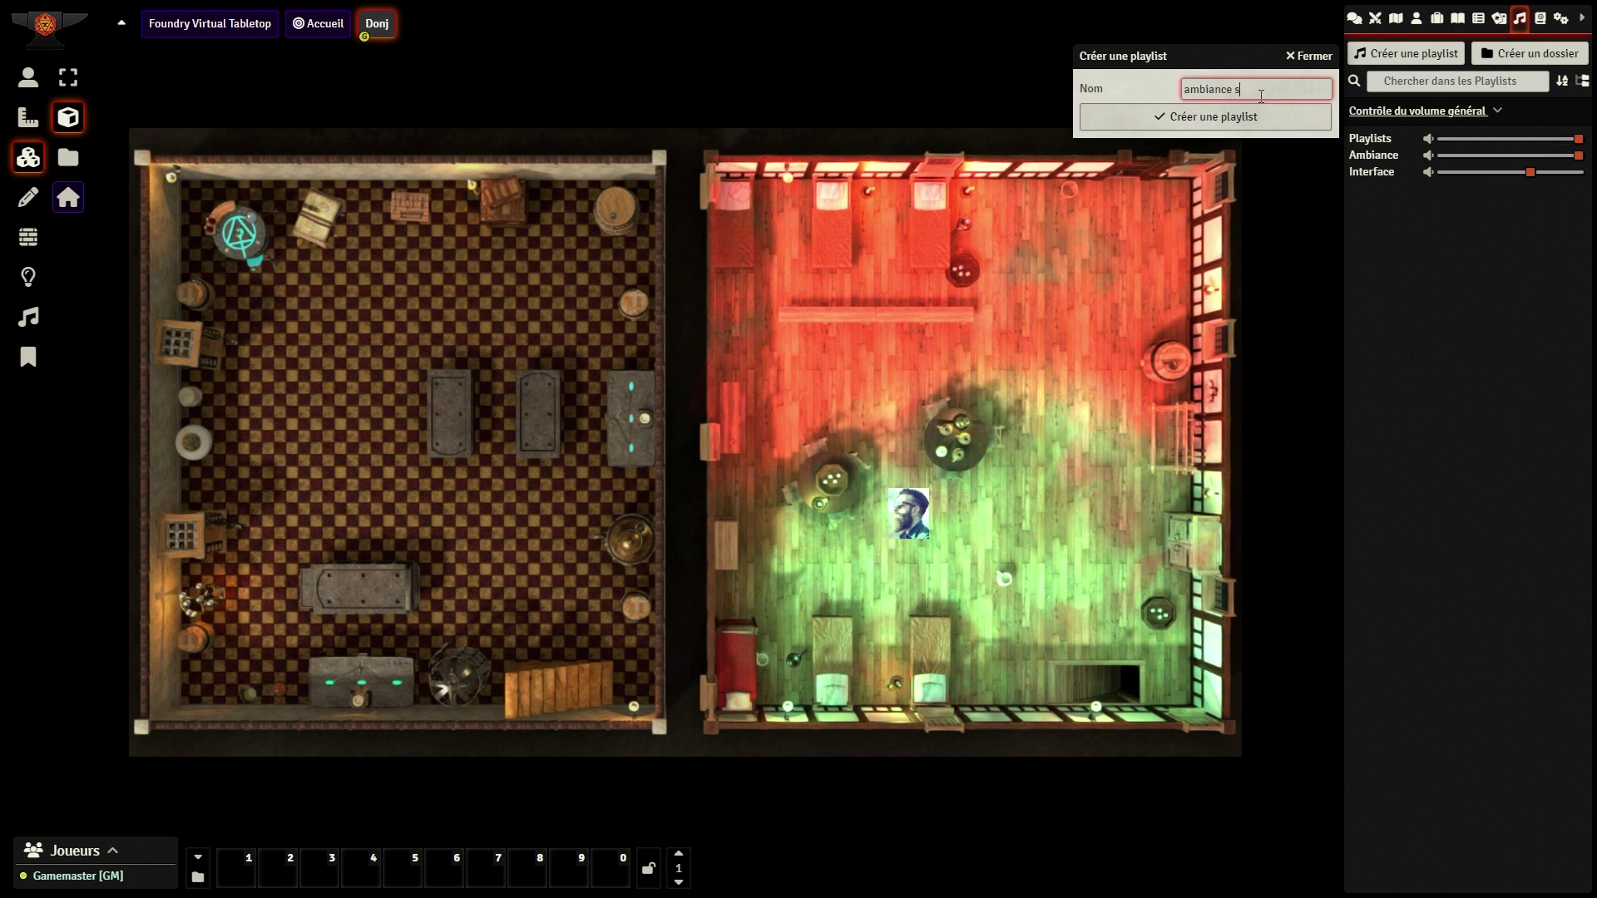
{"action": "type", "text": "ombre"}
{"action": "key", "text": "Return"}
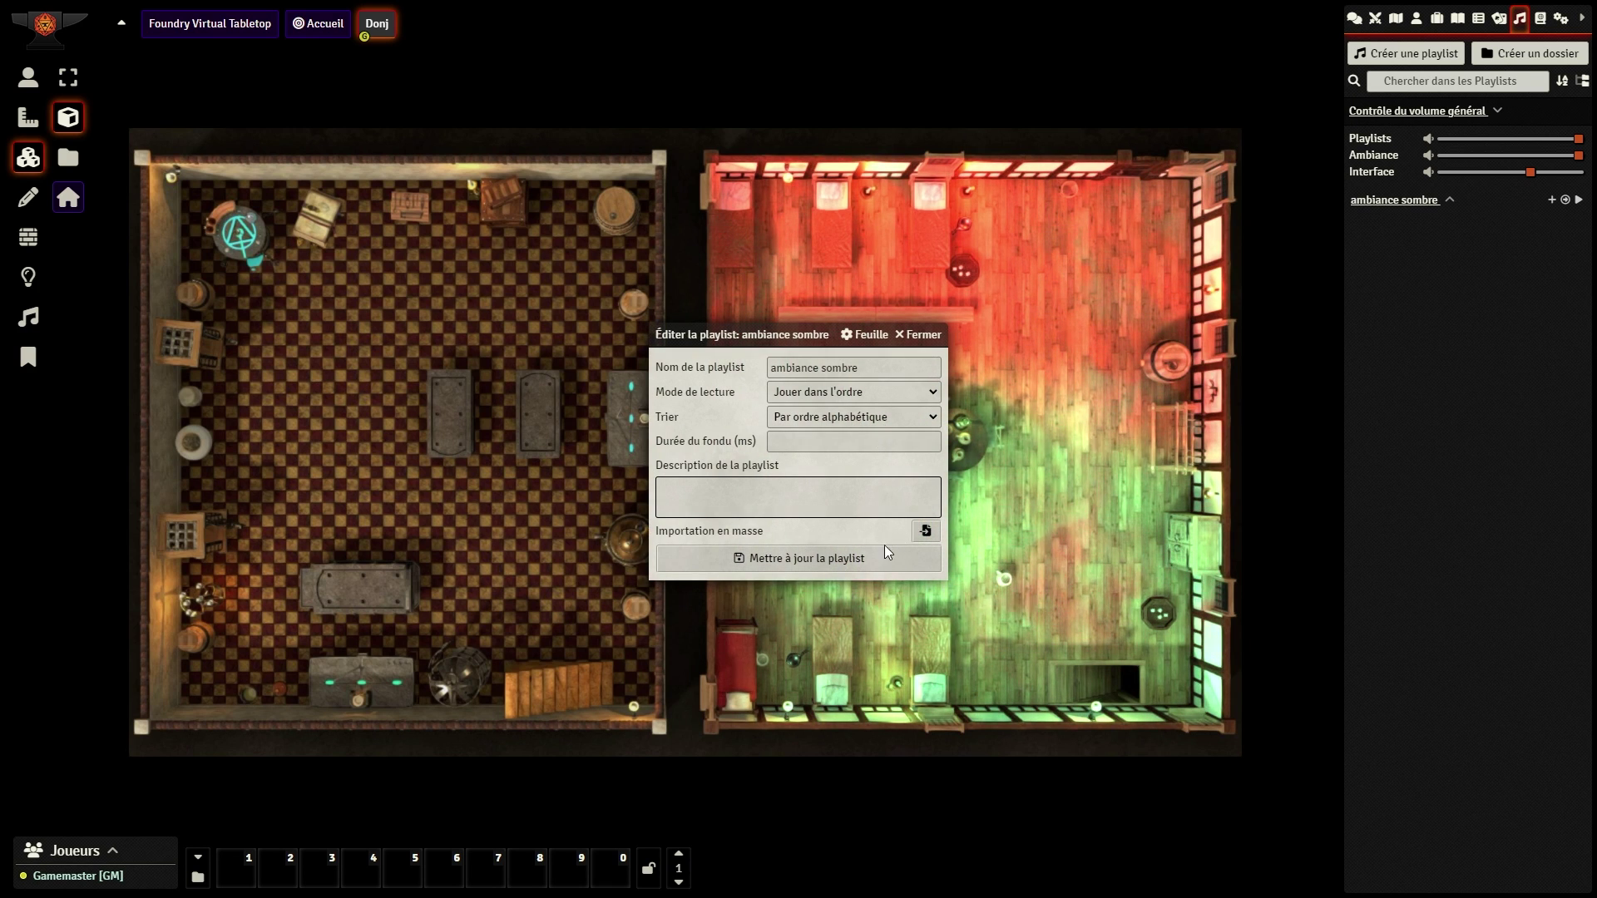
Step: View the directory selection for bulk import into the playlist, and close the playlist settings without importing anything
{"action": "left_click", "coordinate": [925, 531]}
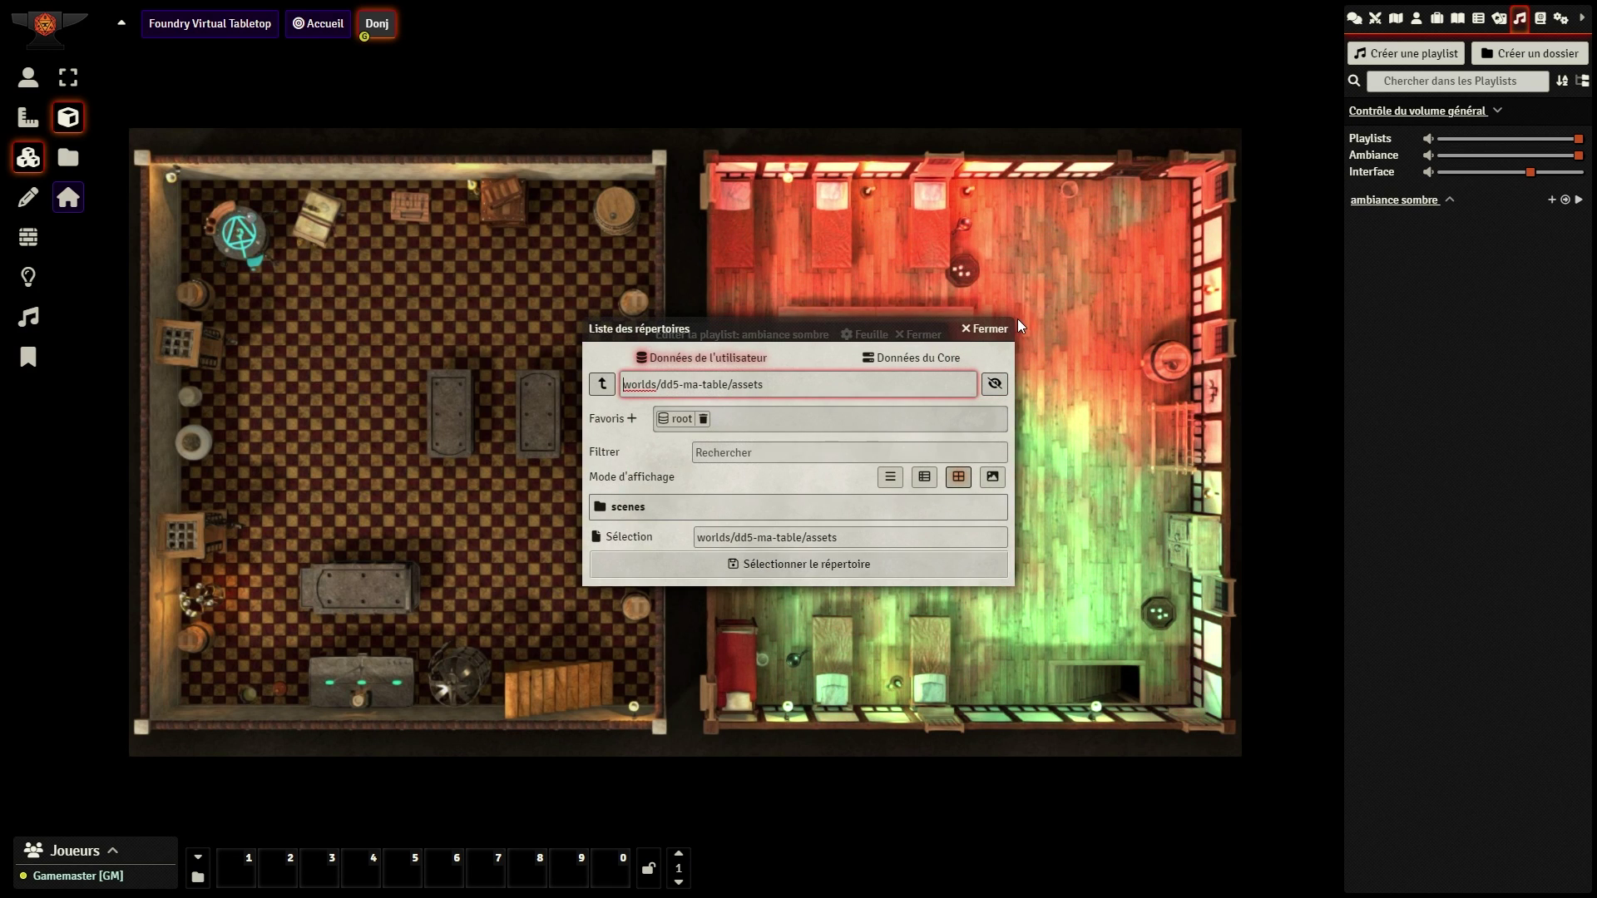
{"action": "left_click", "coordinate": [988, 329]}
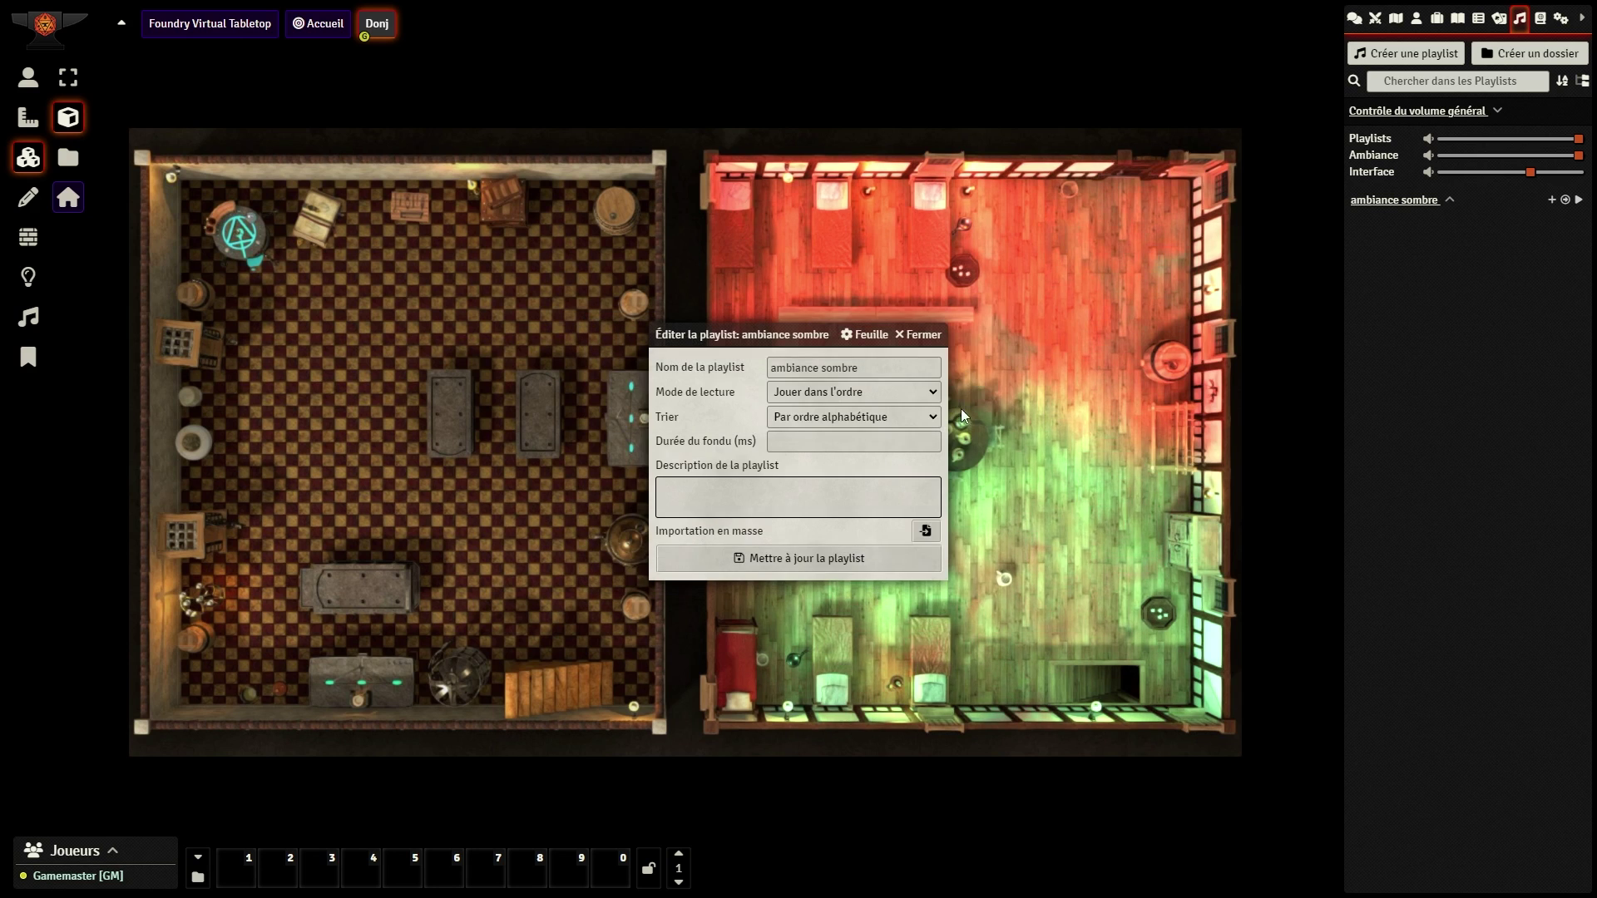
{"action": "key", "text": "Escape"}
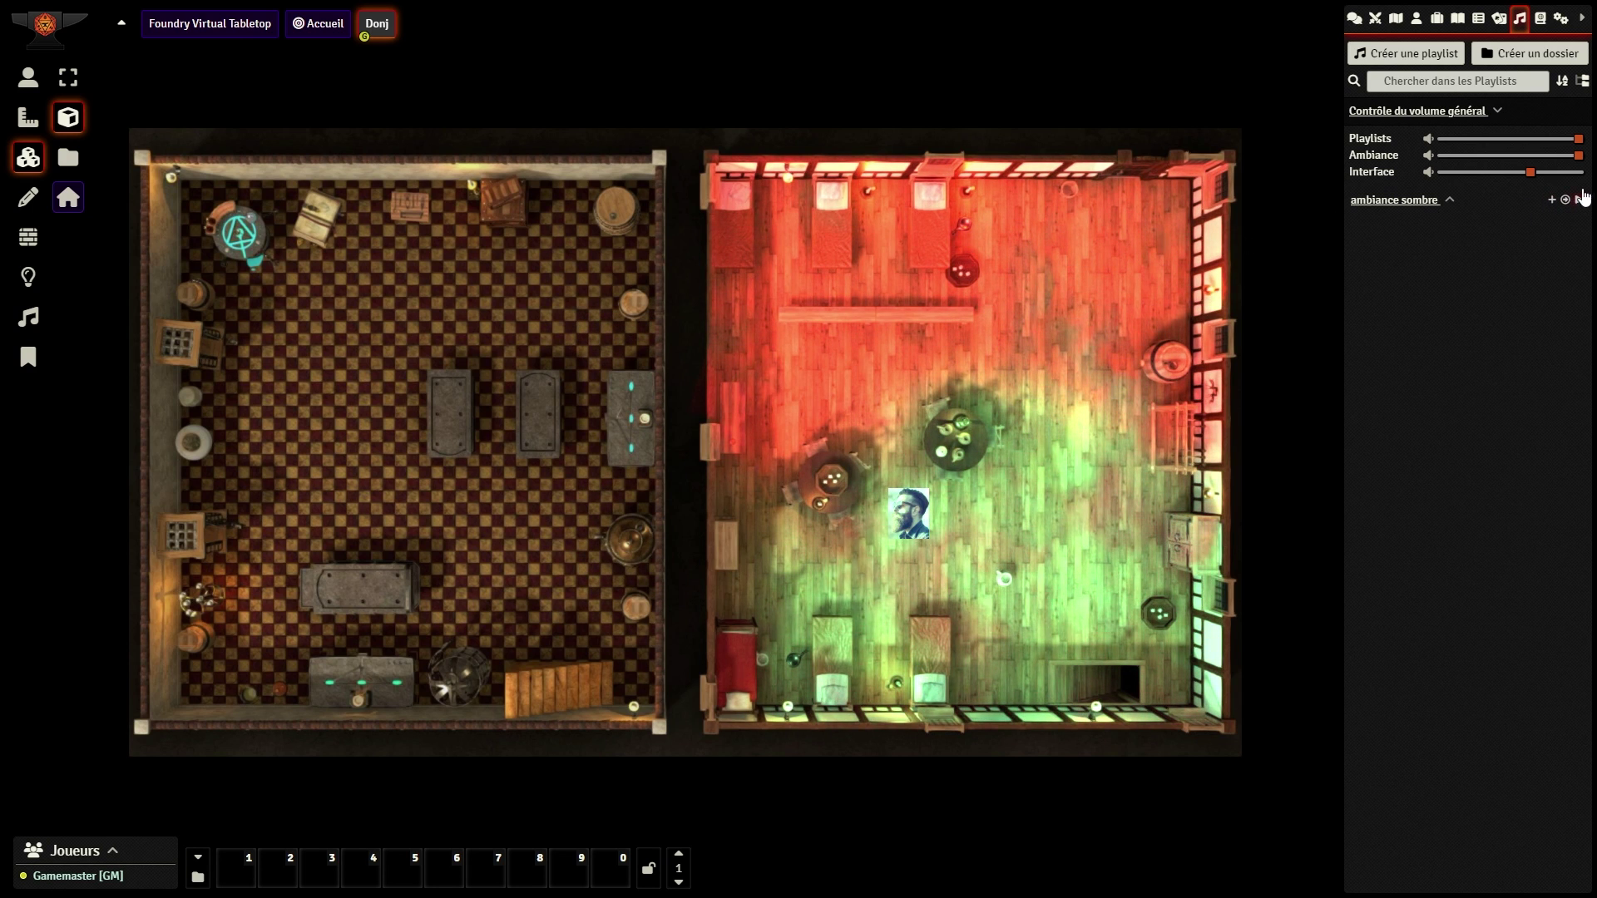
Step: Browse the Starter Heroes compendium, view the Beiro (Half-Elf Bard) character sheet and close the sheet
{"action": "left_click", "coordinate": [1540, 18]}
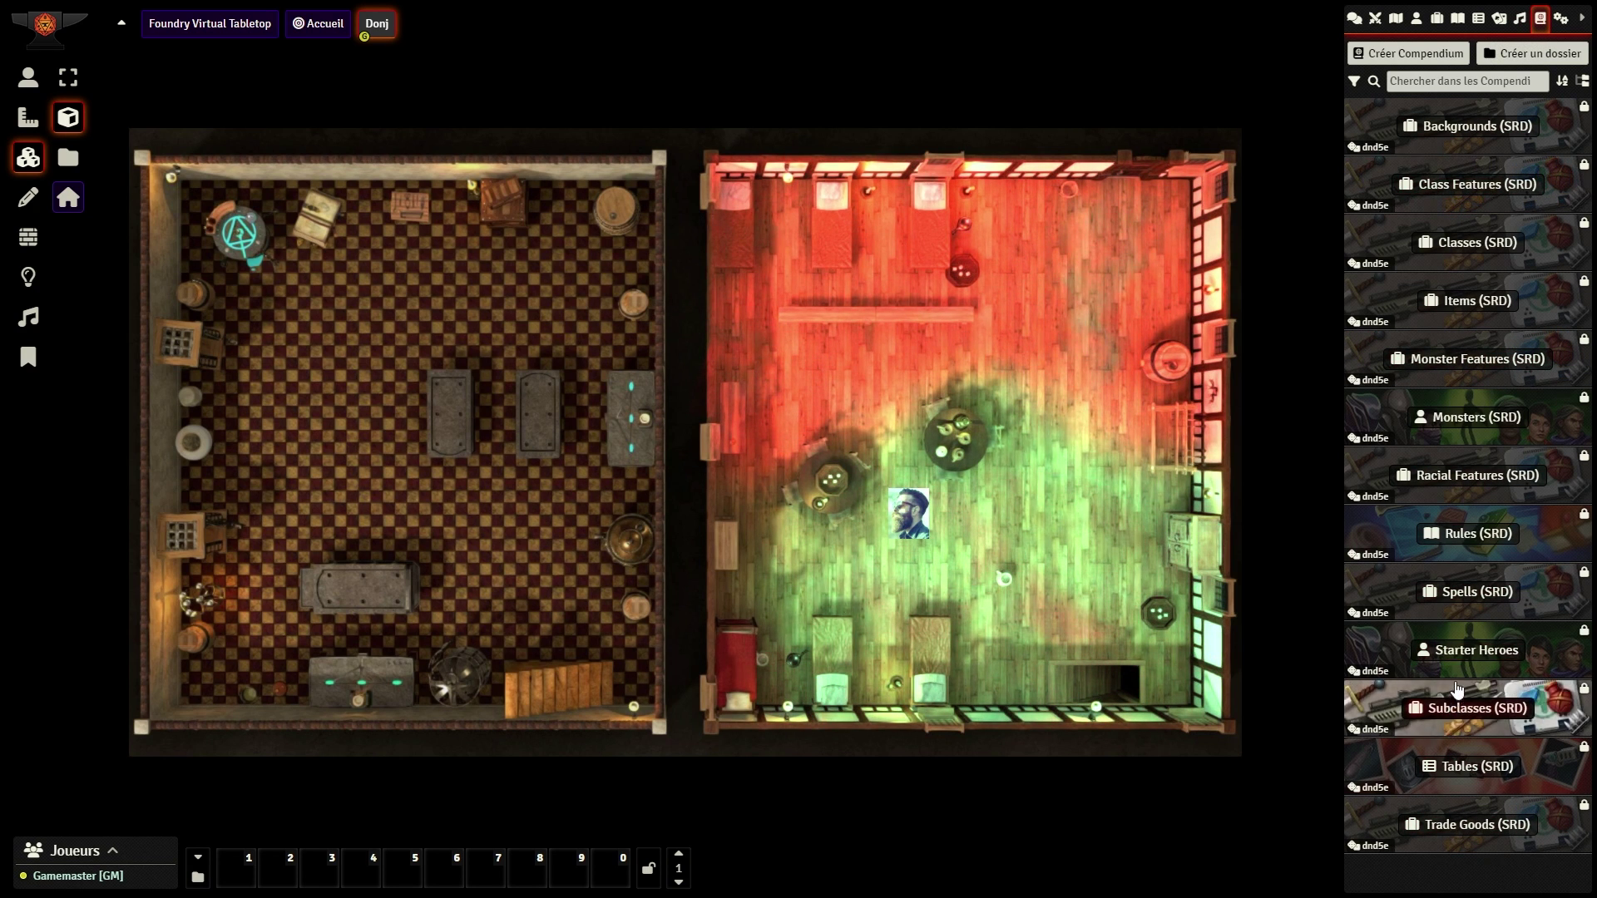
{"action": "left_click", "coordinate": [1458, 653]}
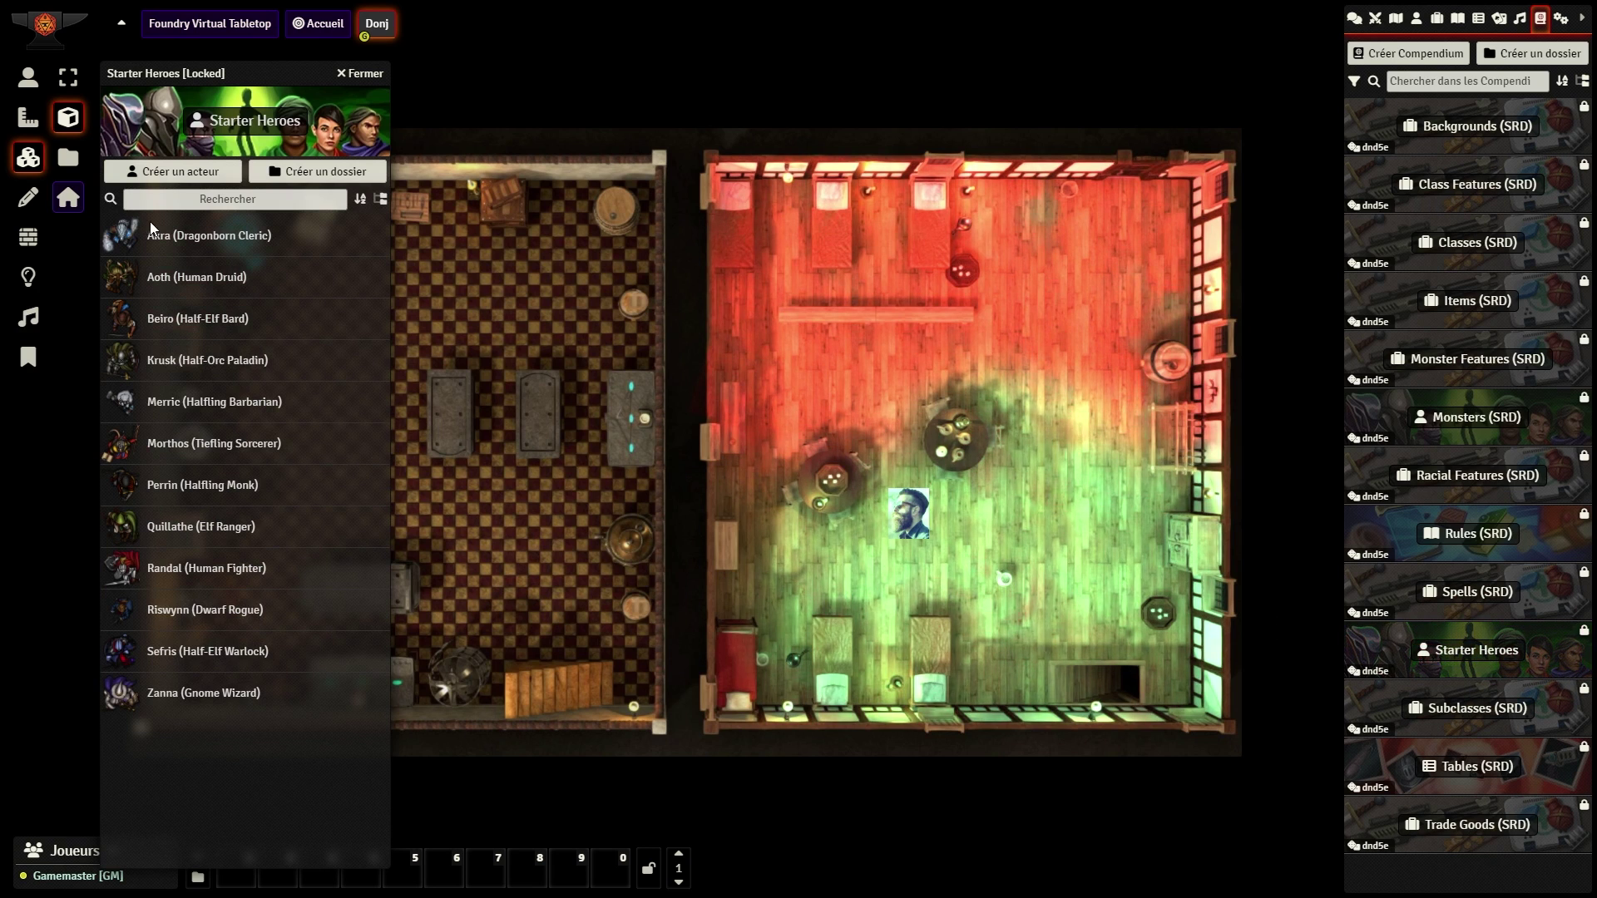
{"action": "left_click", "coordinate": [236, 323]}
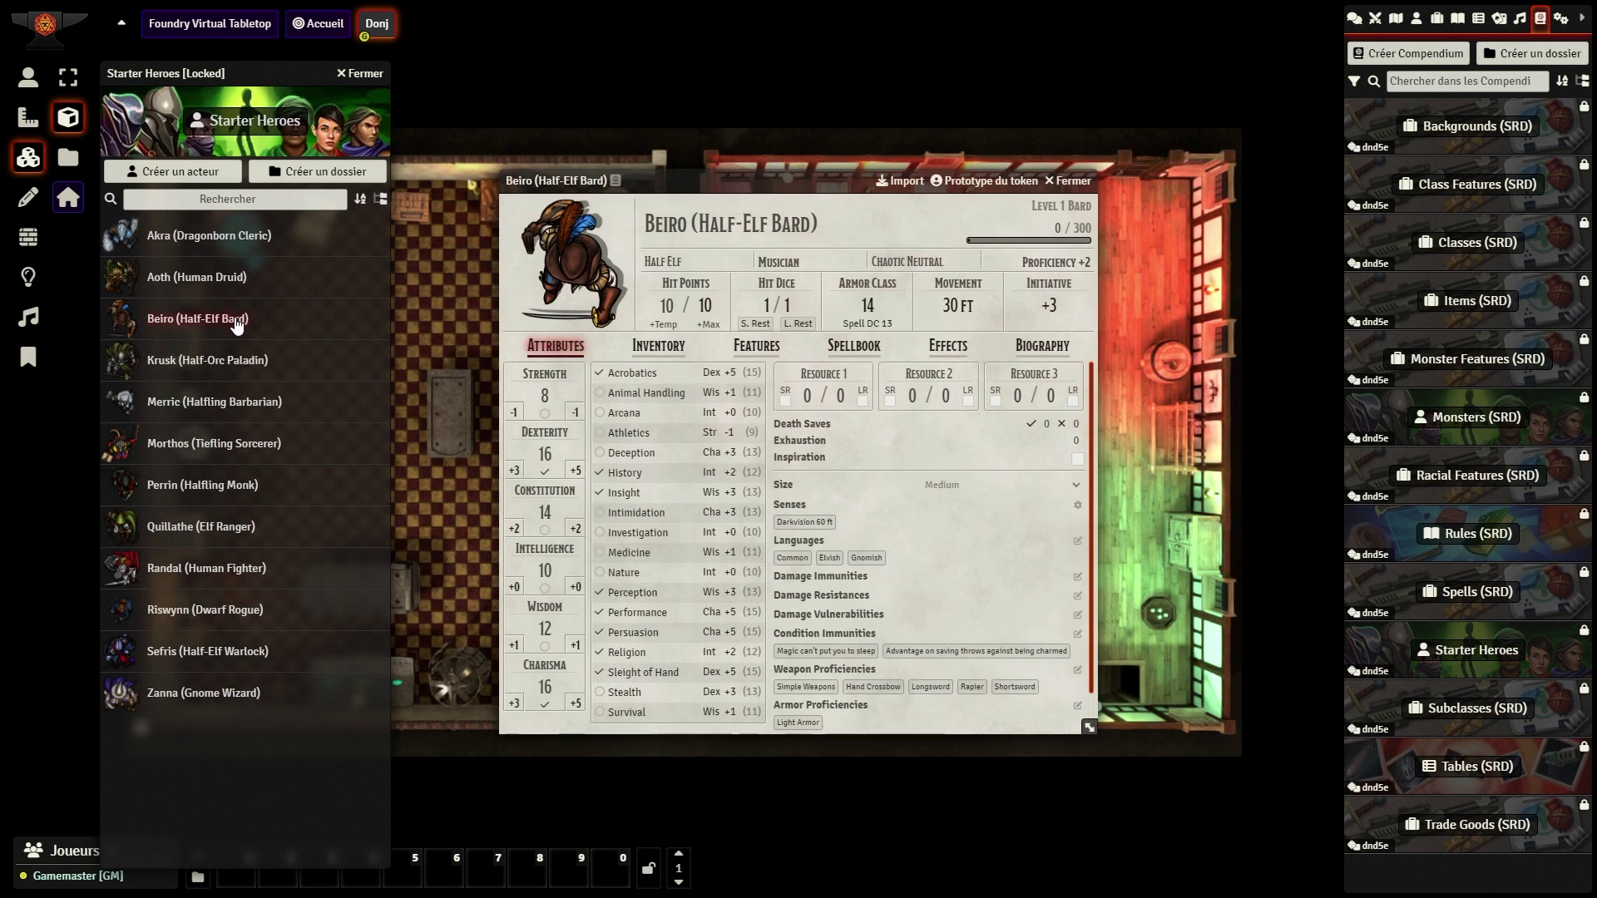
{"action": "left_click", "coordinate": [1070, 183]}
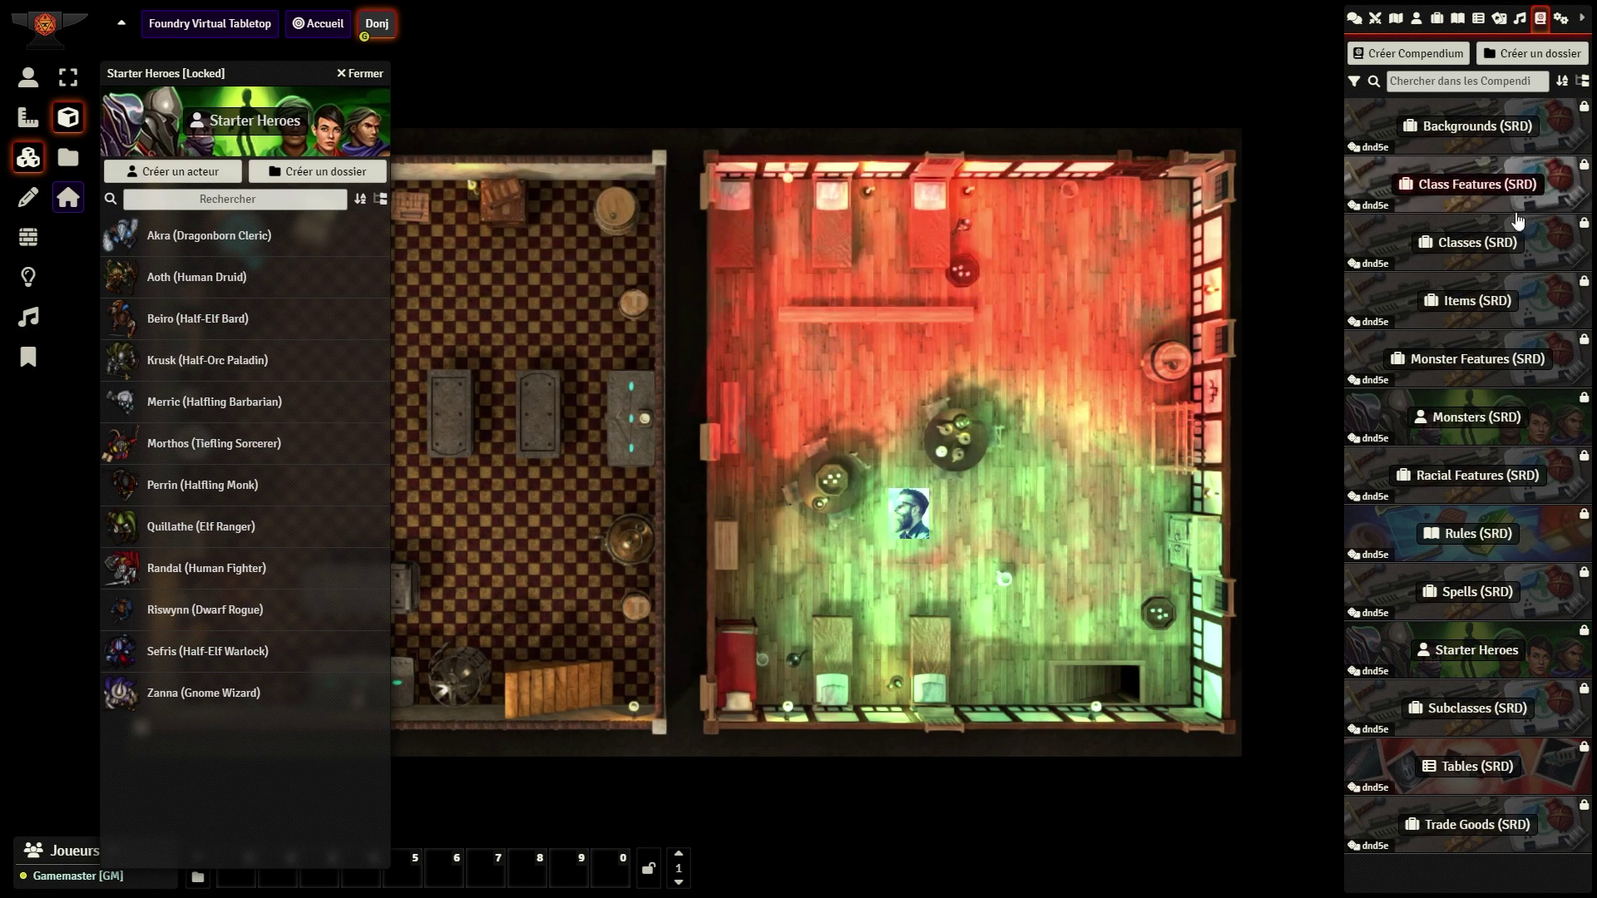
Step: Look through the Classes (SRD), Starter Heroes and Backgrounds (SRD) compendiums, and close them
{"action": "left_click", "coordinate": [1473, 243]}
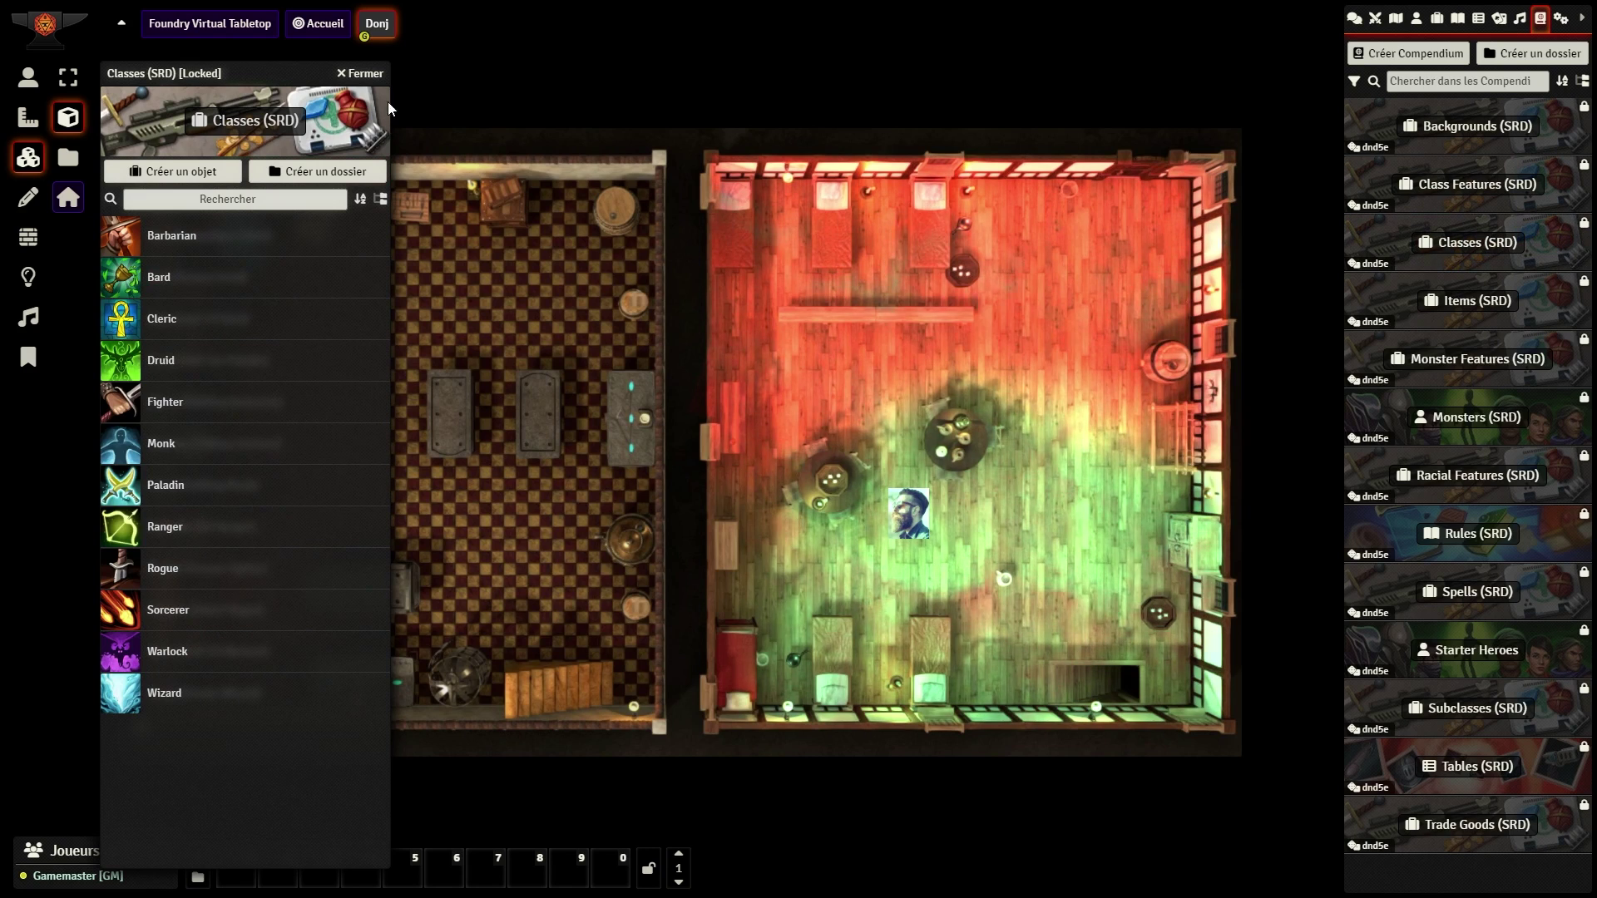
{"action": "left_click", "coordinate": [1468, 650]}
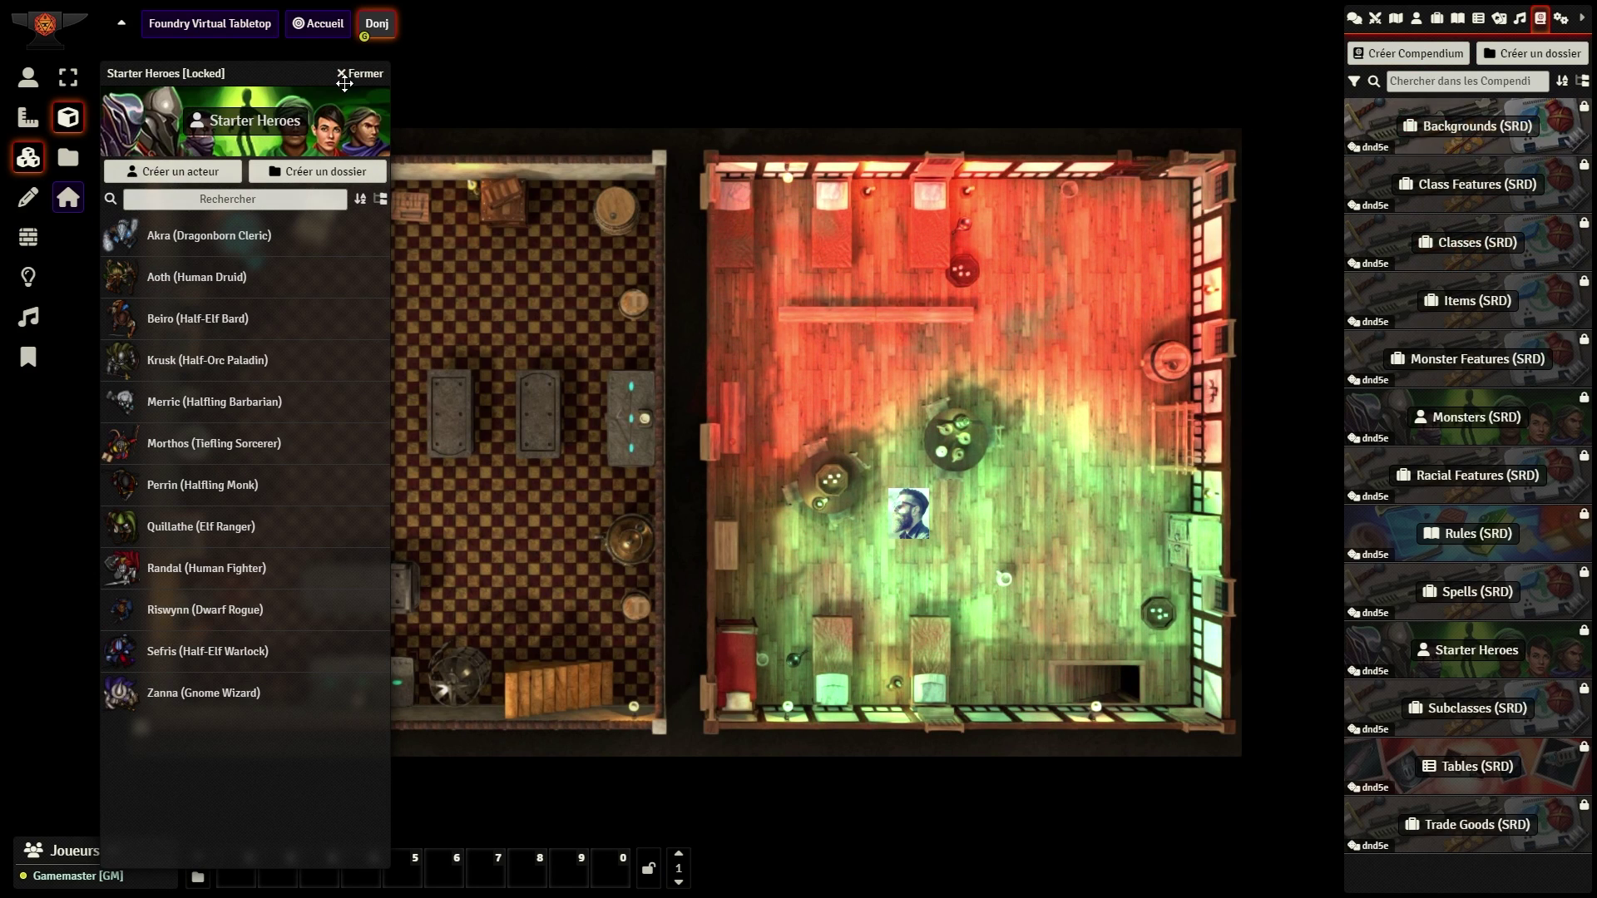
{"action": "key", "text": "Escape"}
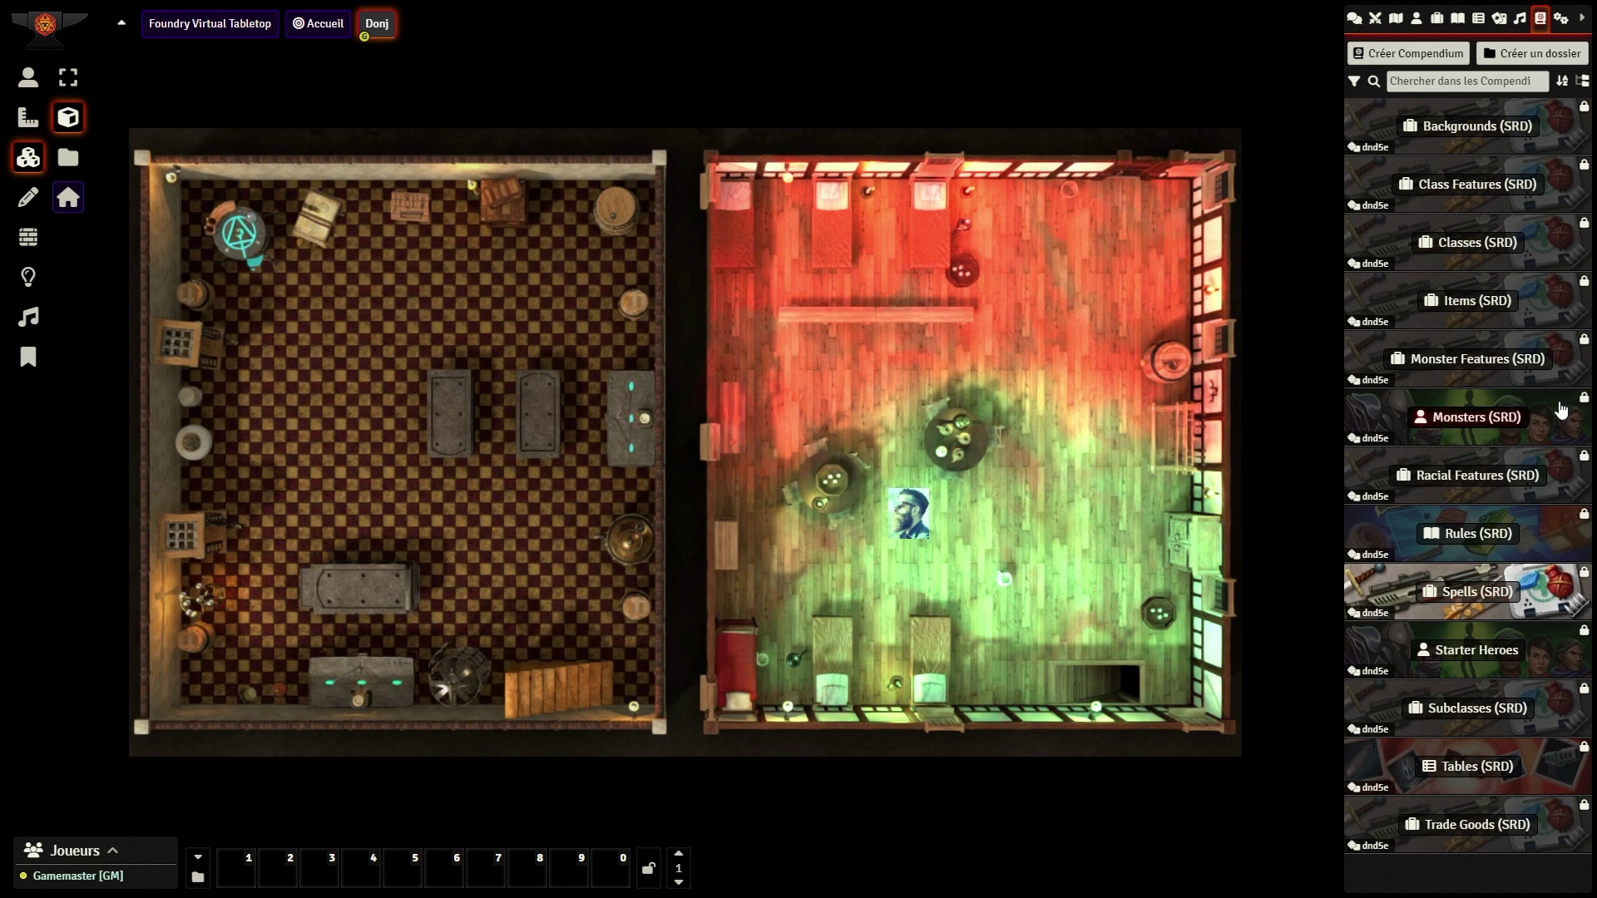
{"action": "left_click", "coordinate": [1468, 127]}
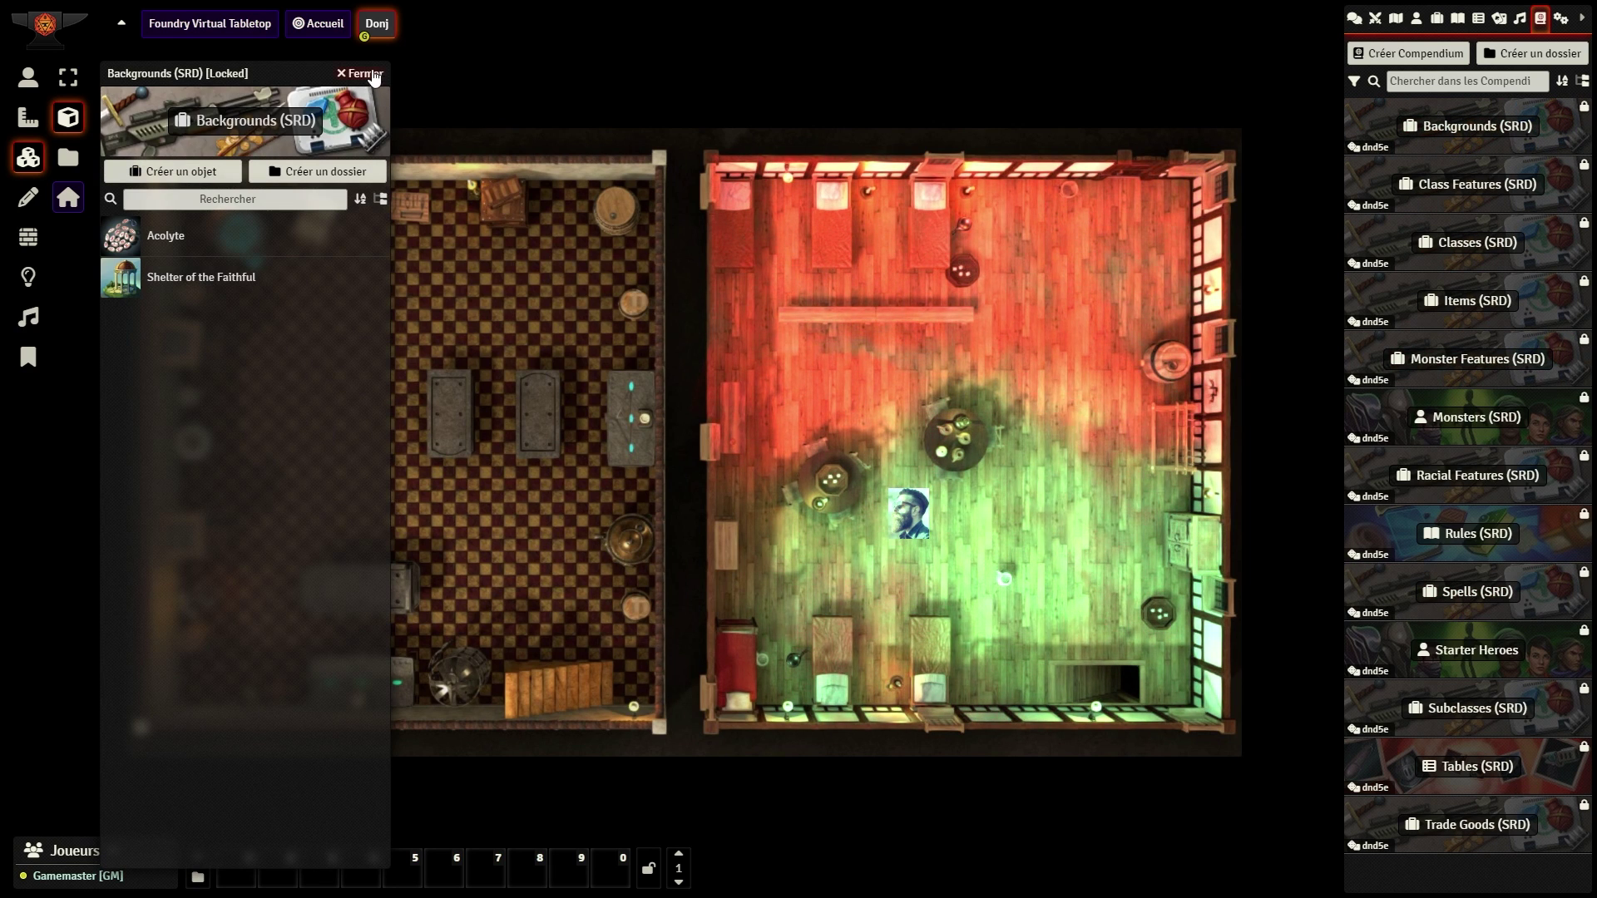
{"action": "key", "text": "Escape"}
Step: Create a compendium named "Mes PNJ" with the entity type "un acteur"
{"action": "left_click", "coordinate": [1418, 53]}
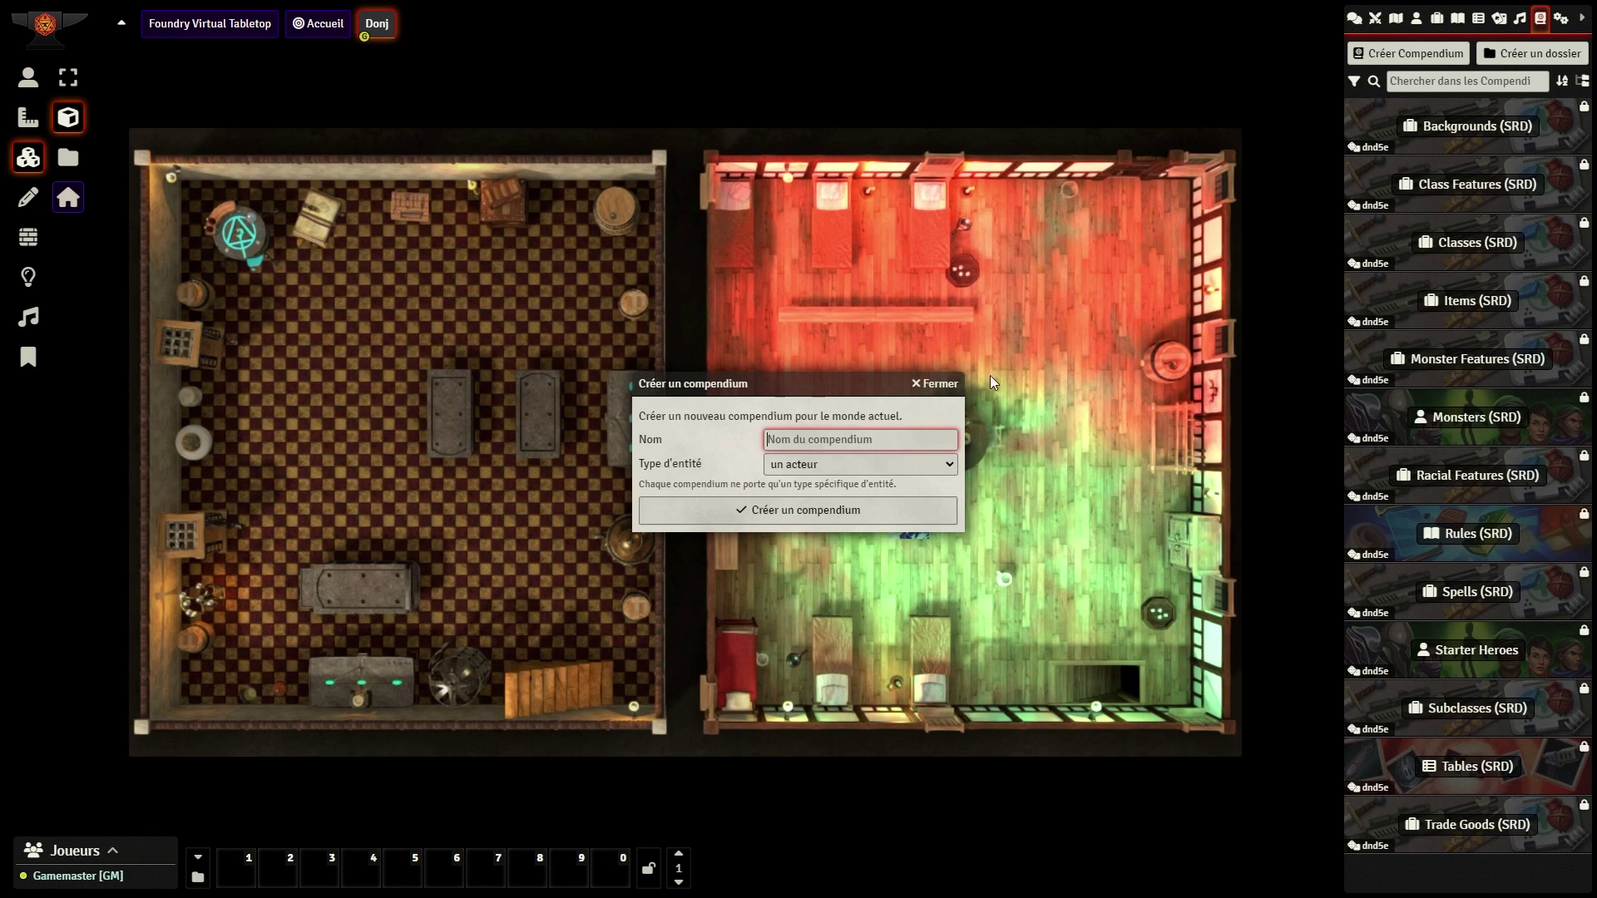
{"action": "left_click", "coordinate": [930, 466]}
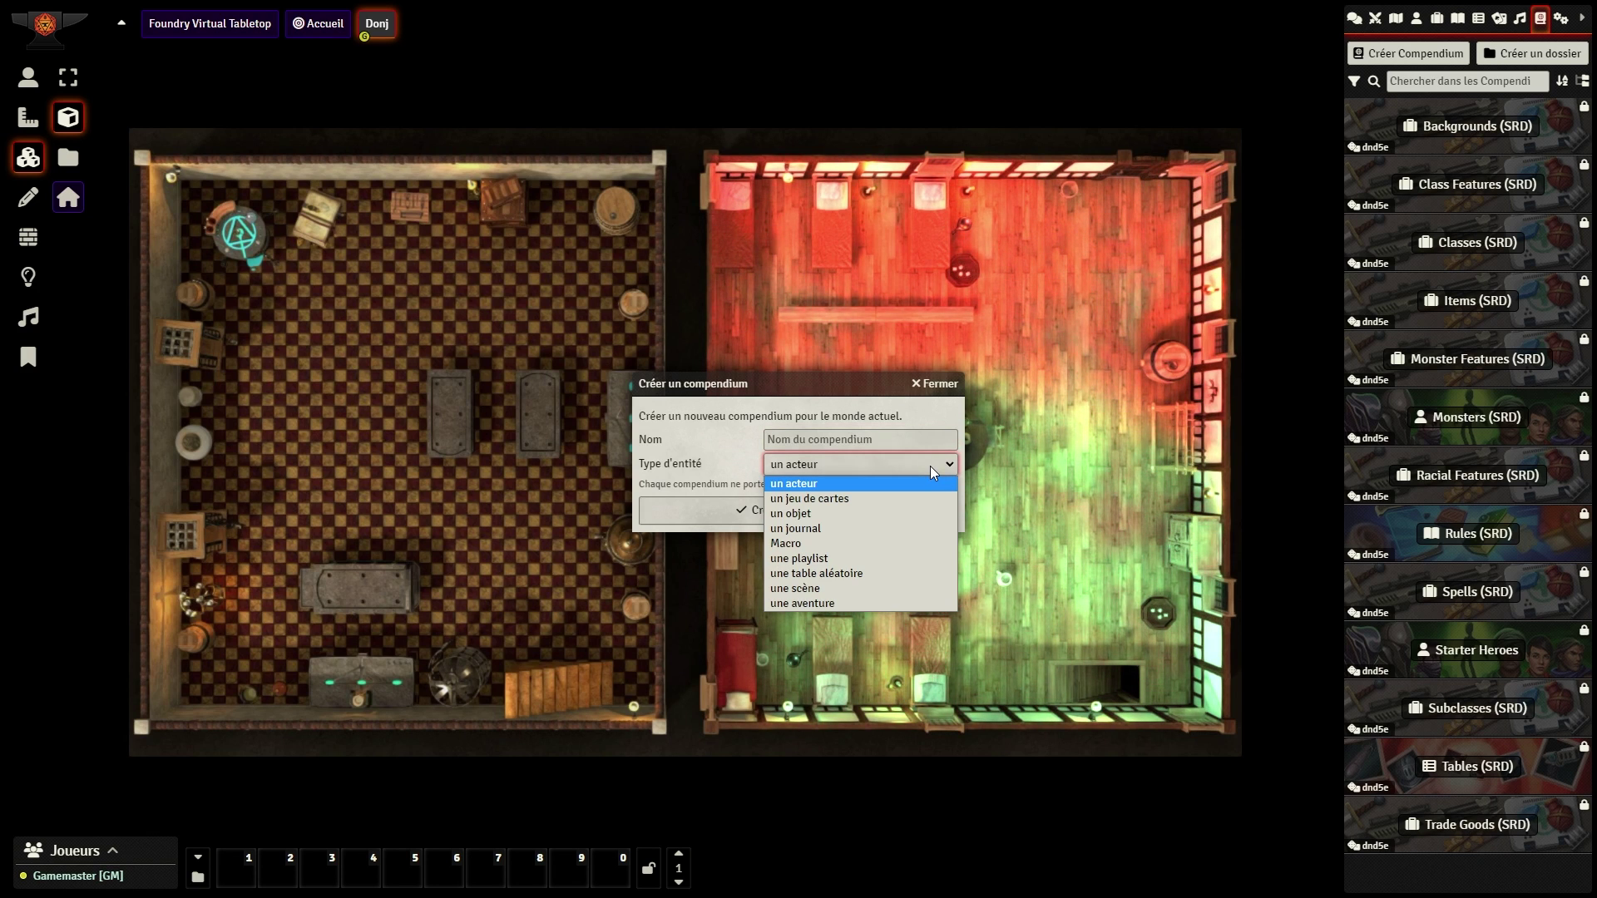
{"action": "left_click", "coordinate": [865, 487]}
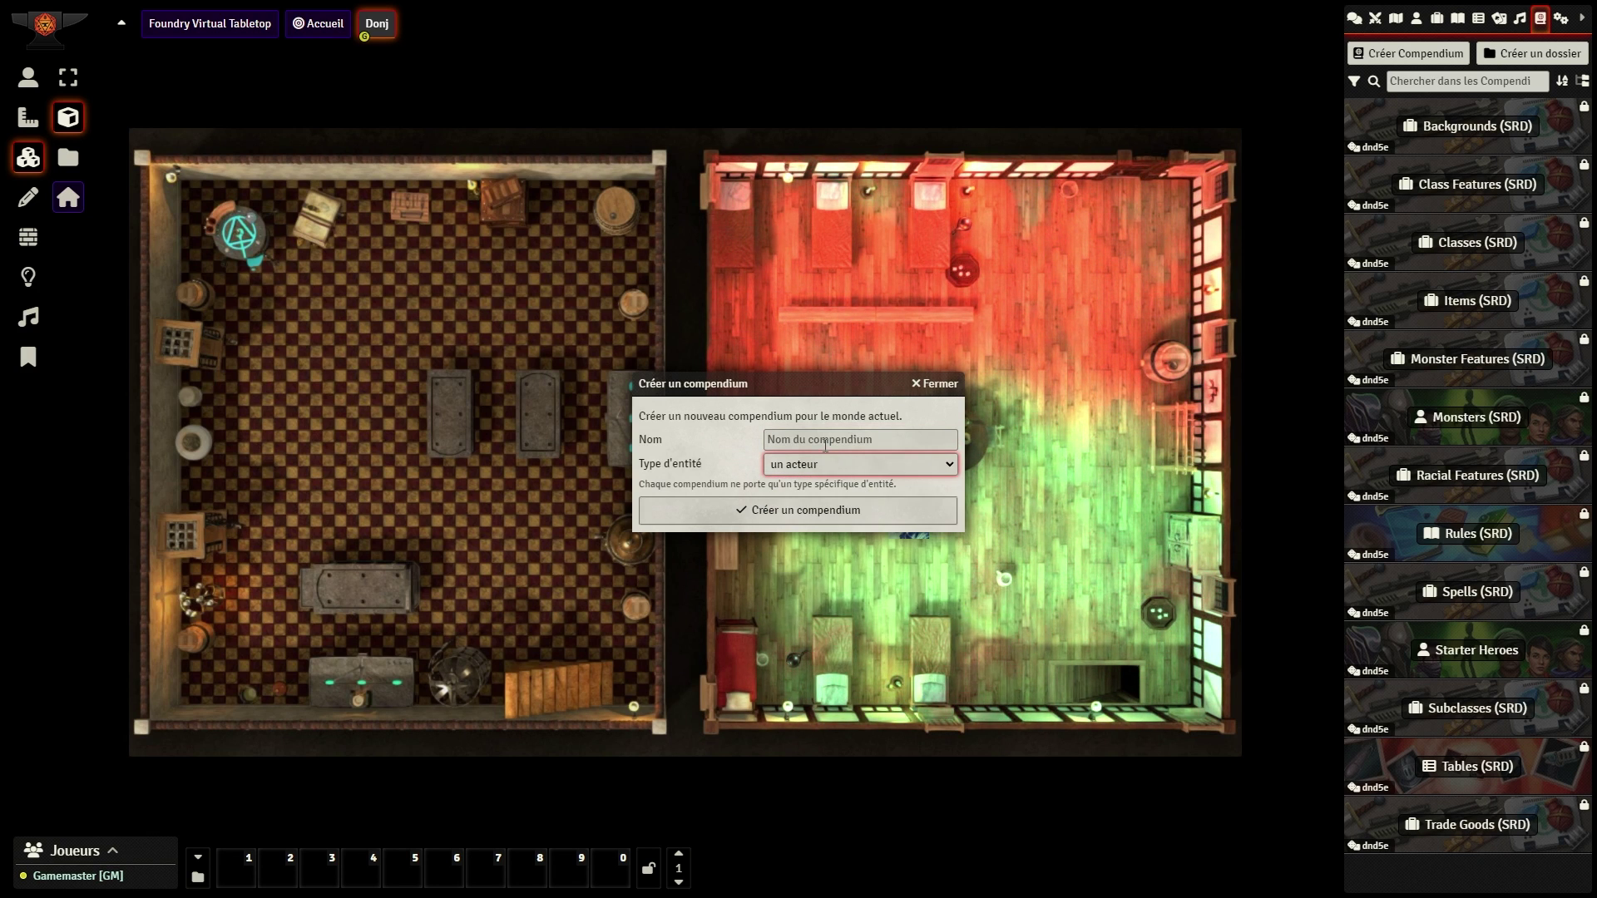
{"action": "left_click", "coordinate": [849, 441]}
{"action": "type", "text": "Mes"}
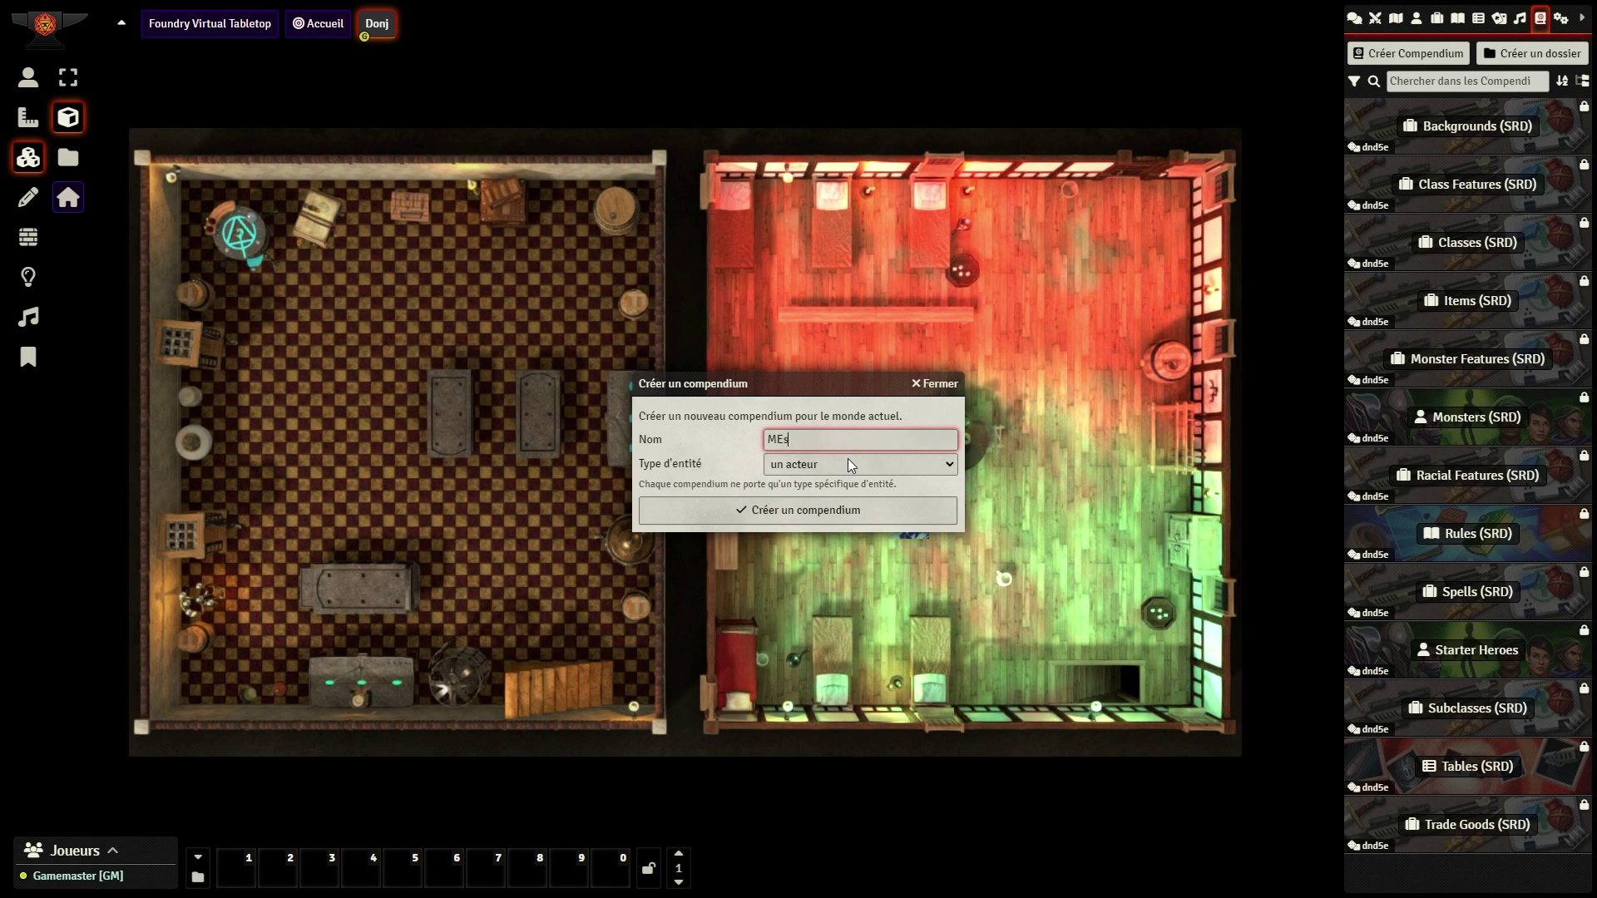
{"action": "type", "text": " PNJ"}
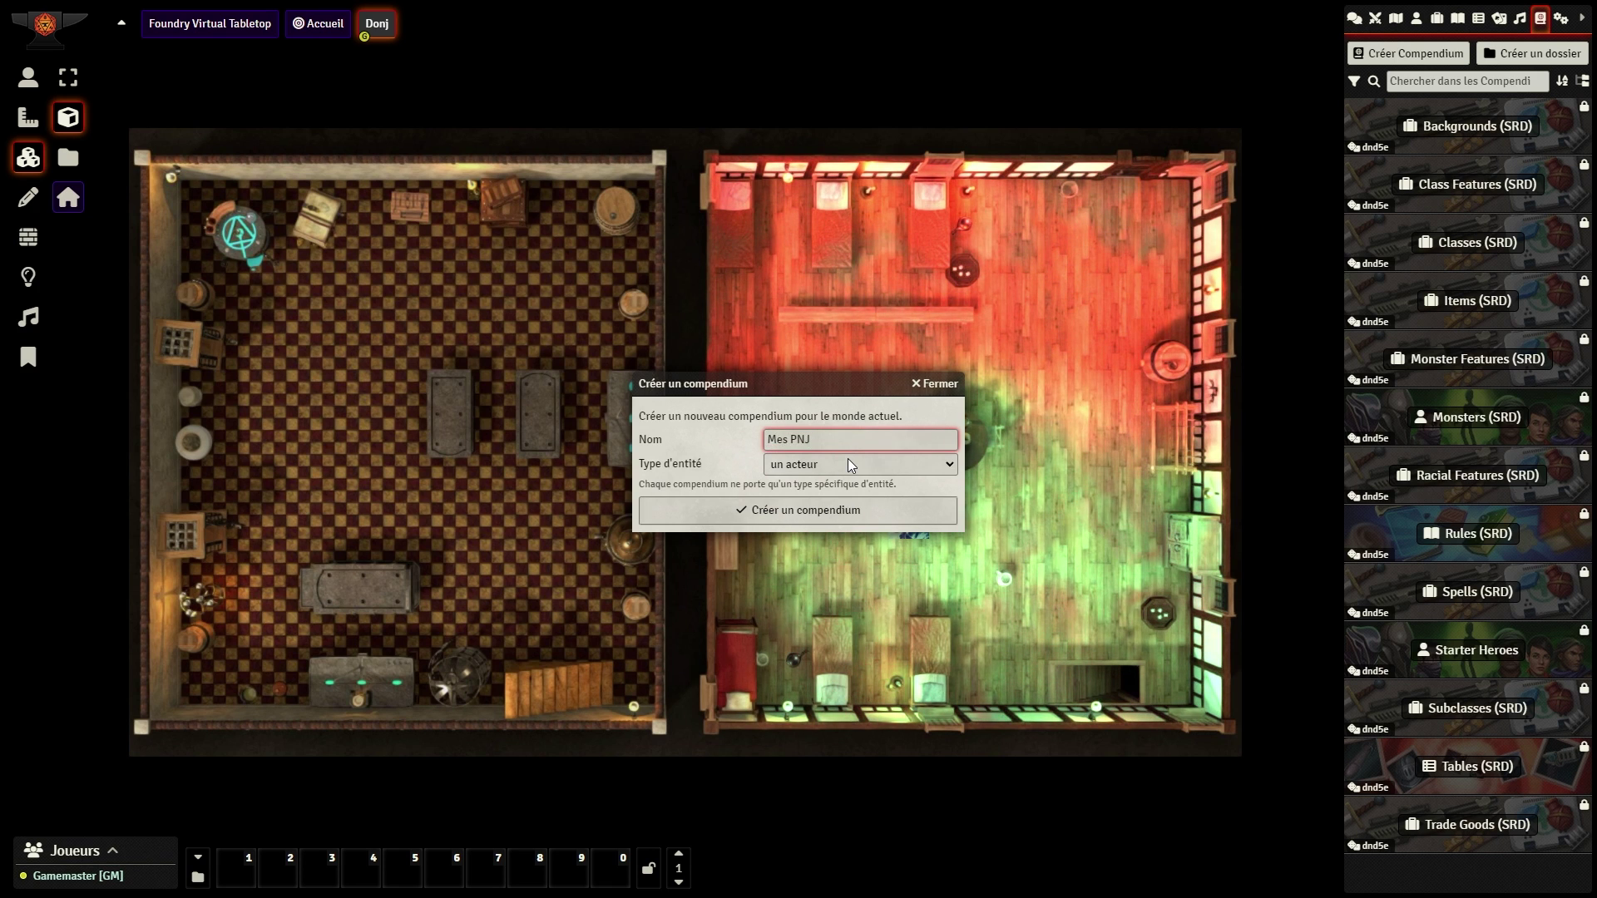
{"action": "key", "text": "Return"}
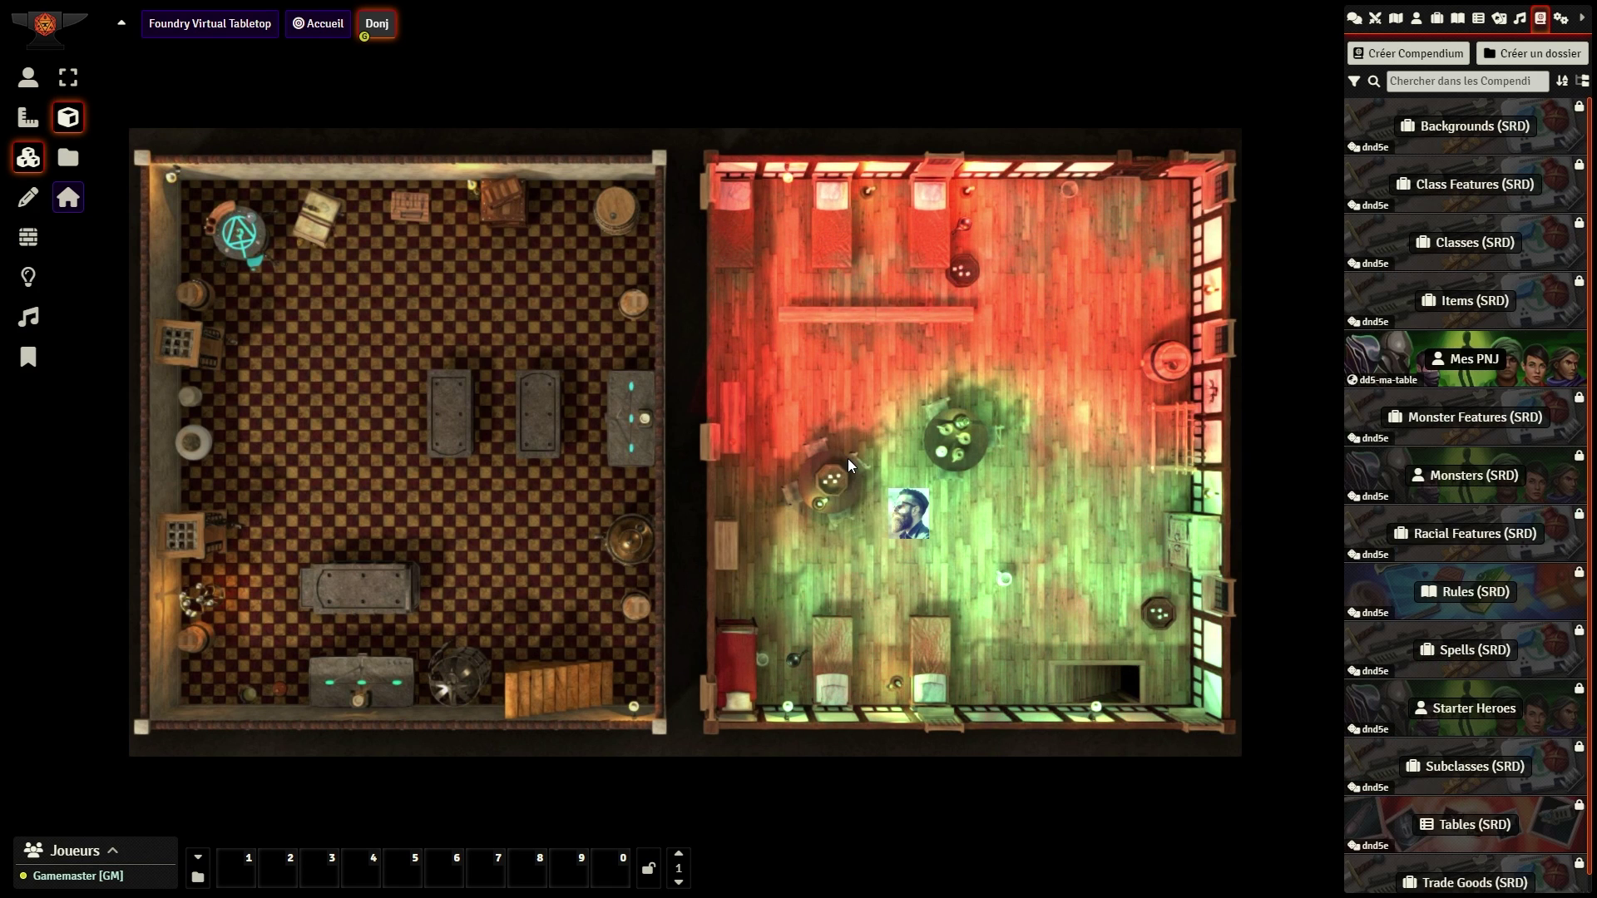
Step: Create a folder named "Scenario 1" inside the Mes PNJ compendium
{"action": "left_click", "coordinate": [1464, 362]}
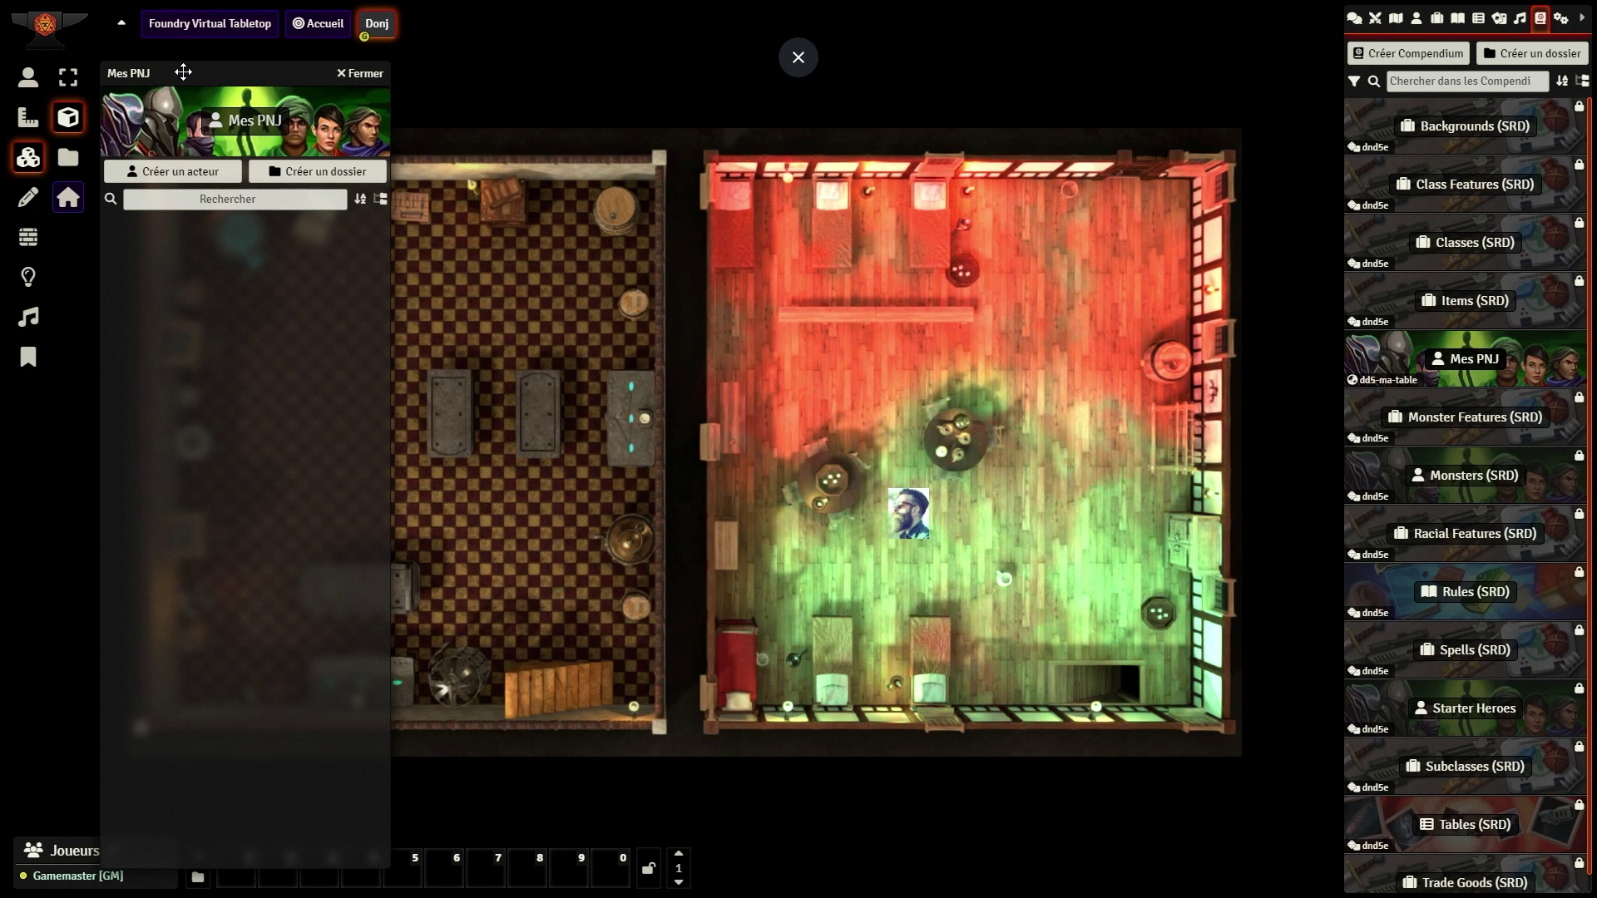
{"action": "left_click_drag", "start_coordinate": [208, 73], "coordinate": [446, 60]}
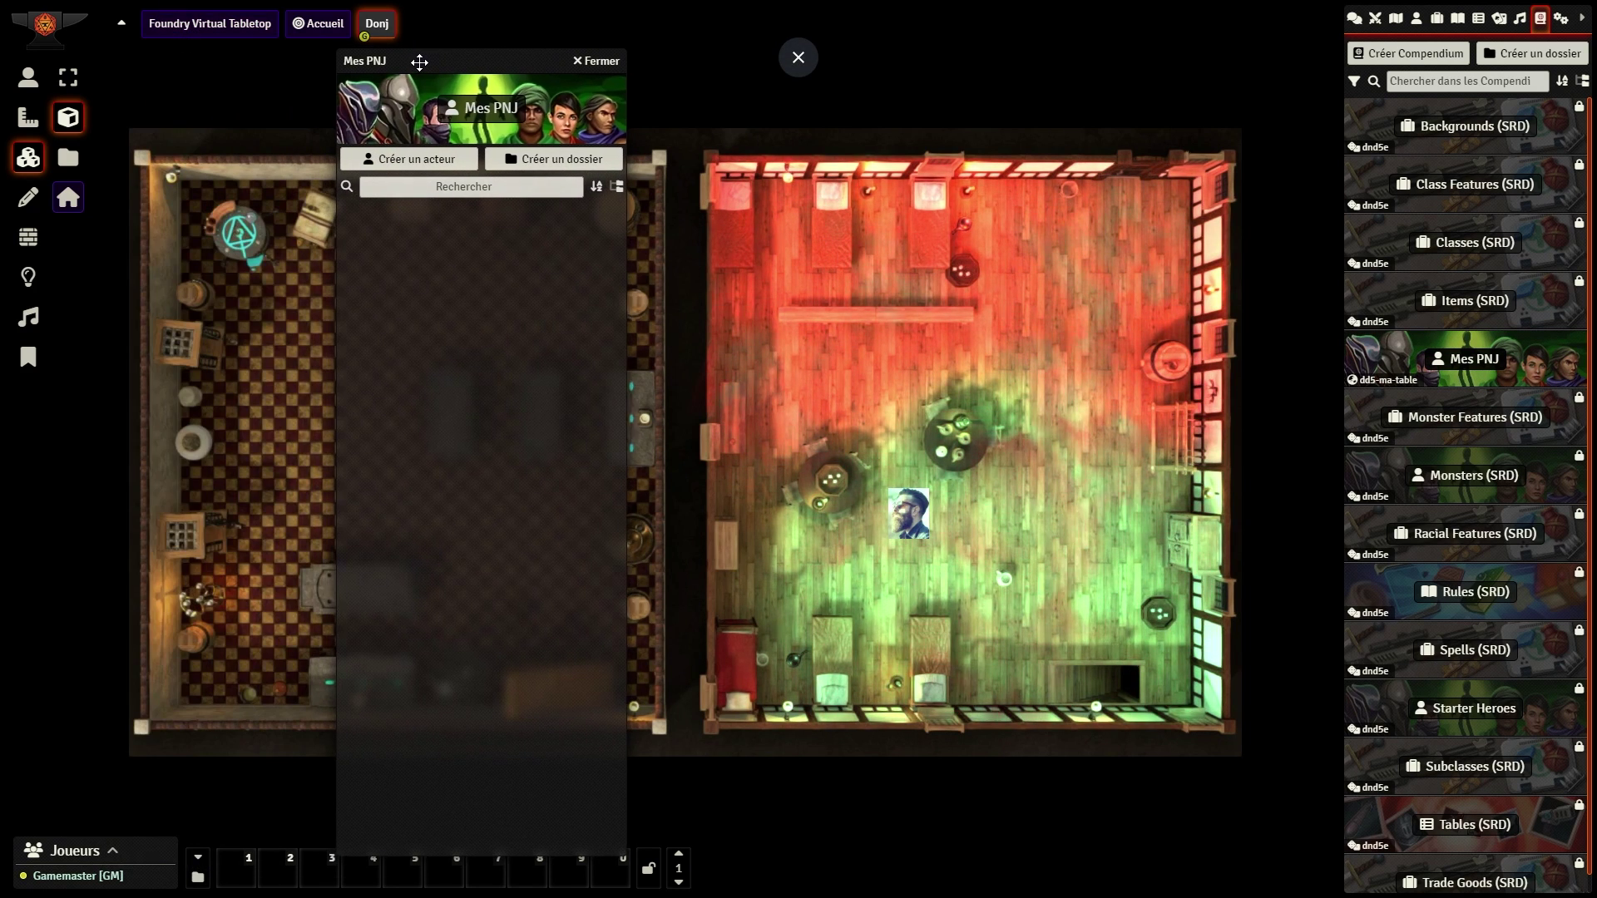
{"action": "left_click", "coordinate": [555, 159]}
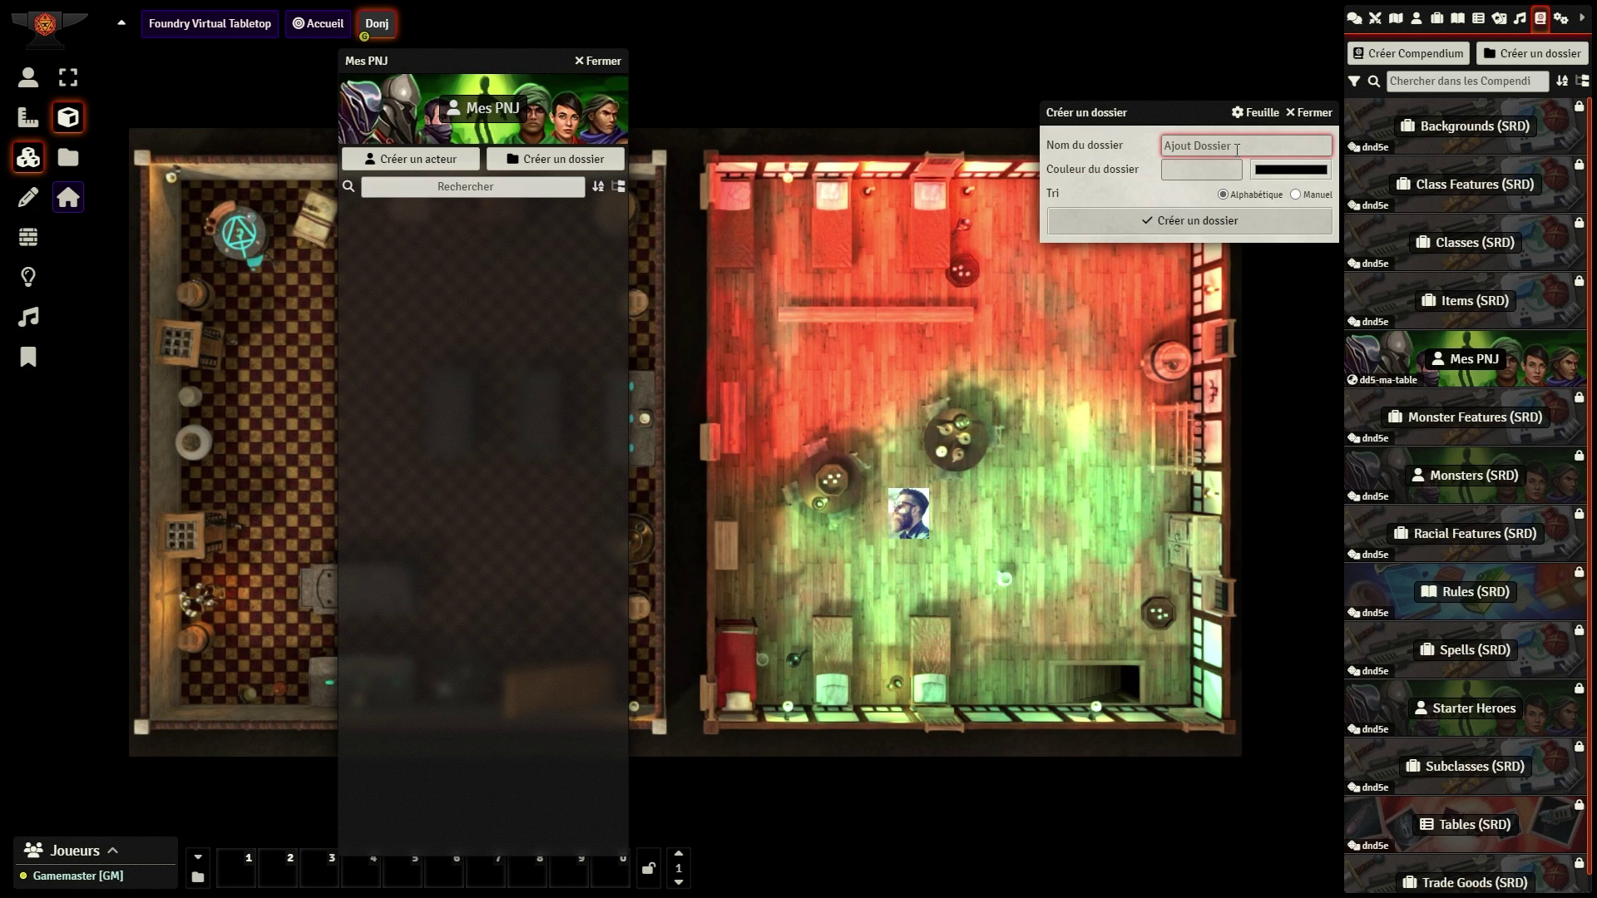
{"action": "type", "text": "SC"}
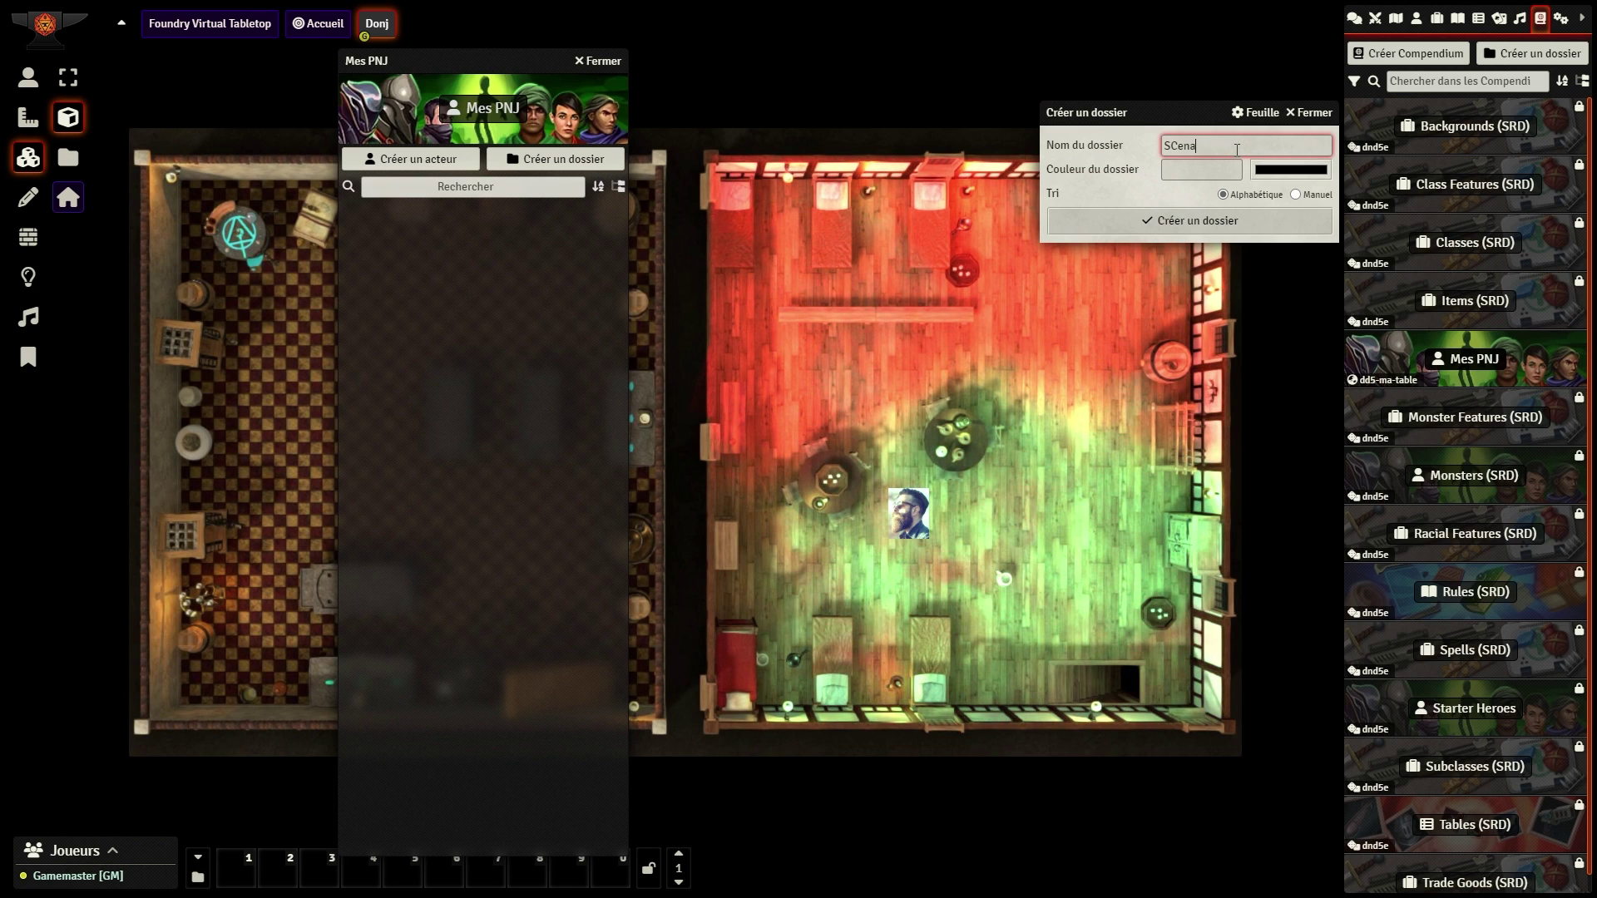
{"action": "type", "text": "enario 1"}
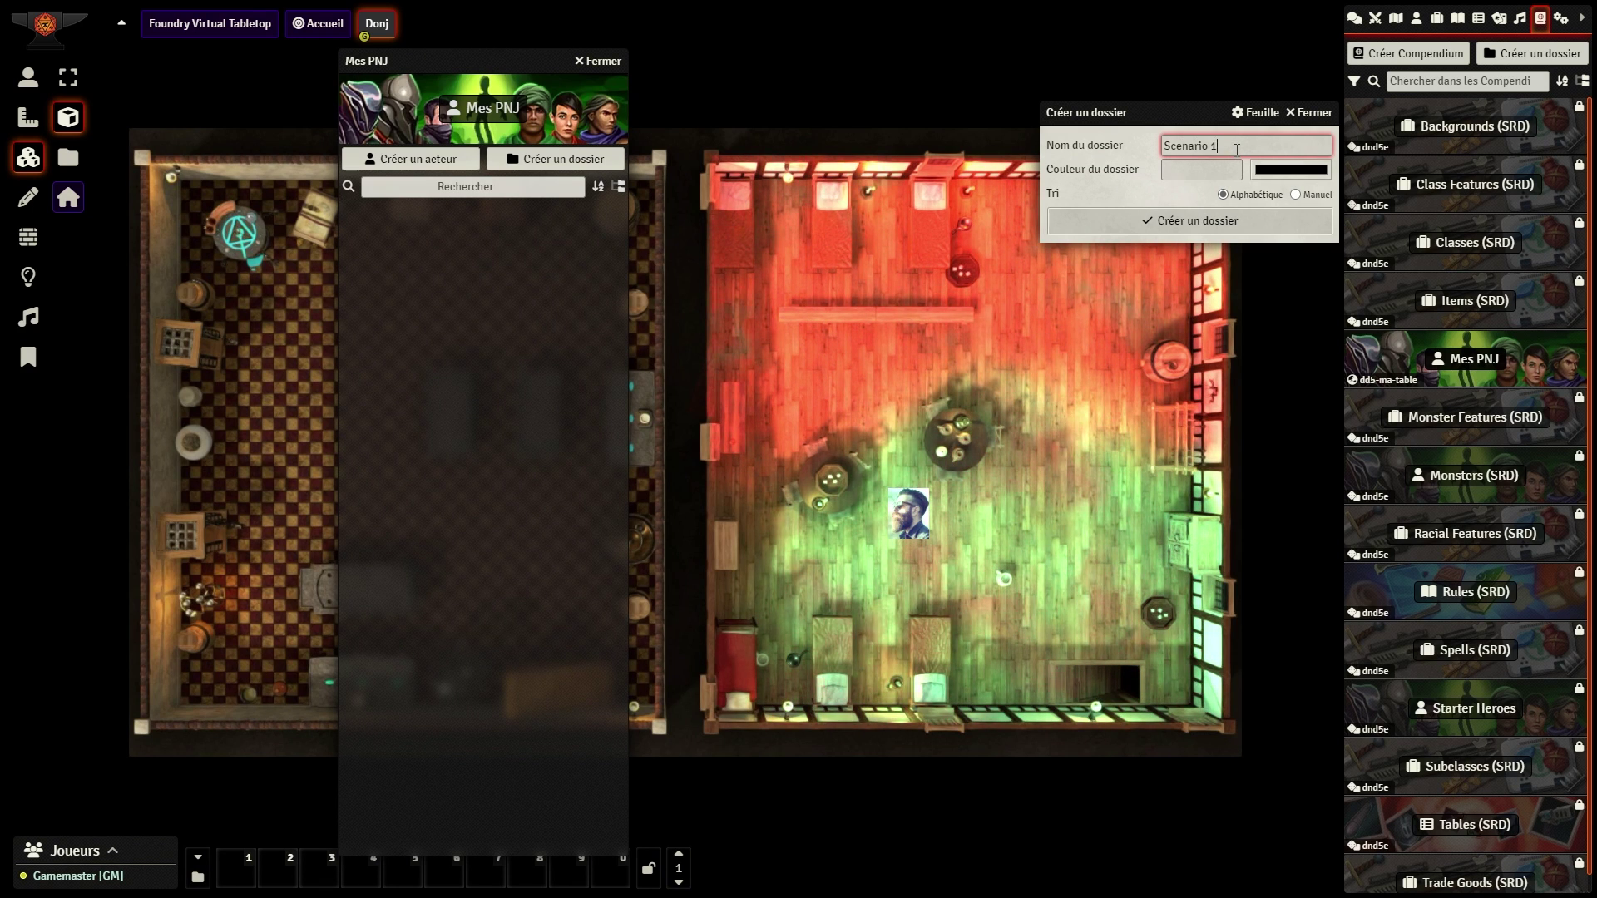
{"action": "key", "text": "Return"}
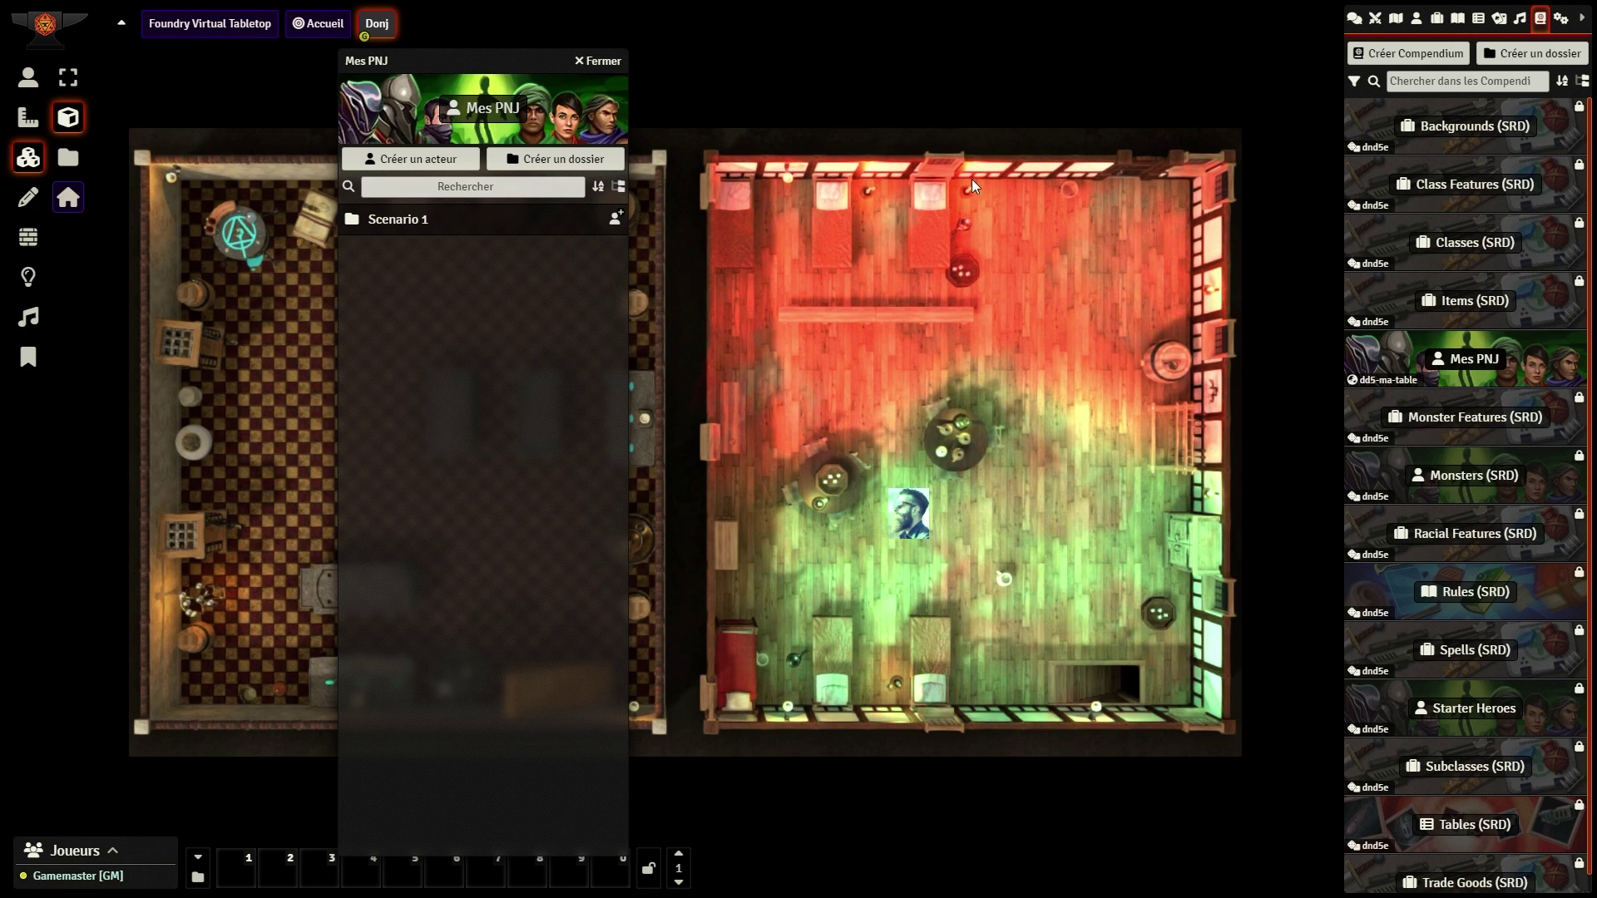
Step: Copy Akra (Dragonborn Cleric) and Beiro (Half-Elf Bard) from Starter Heroes into the Scenario 1 folder of Mes PNJ
{"action": "left_click", "coordinate": [395, 228]}
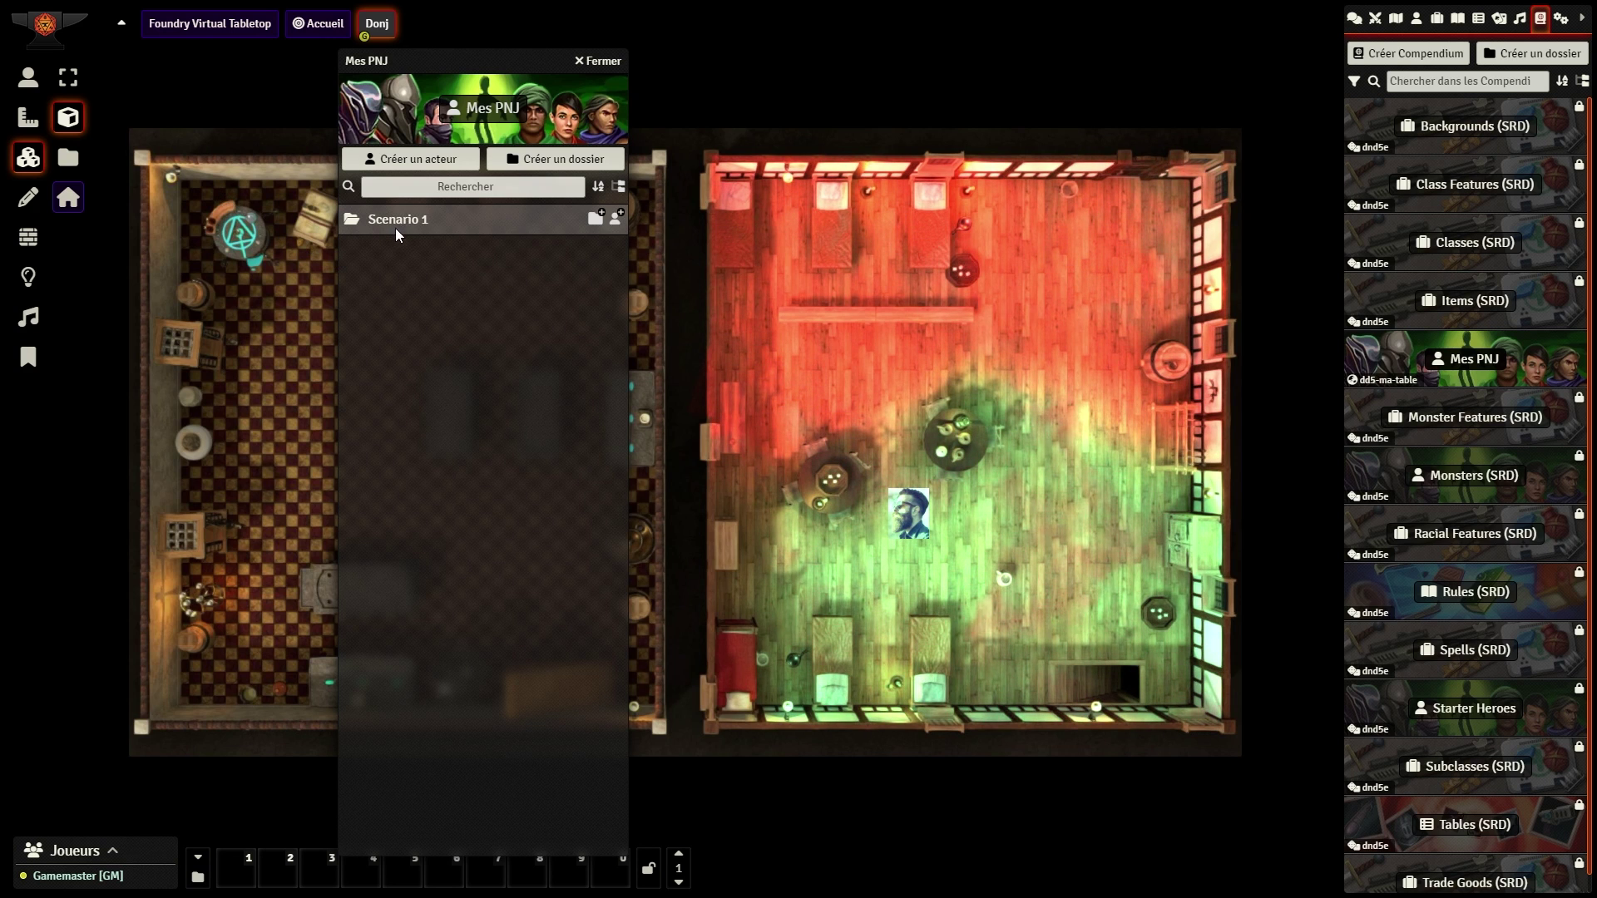
{"action": "left_click", "coordinate": [419, 162]}
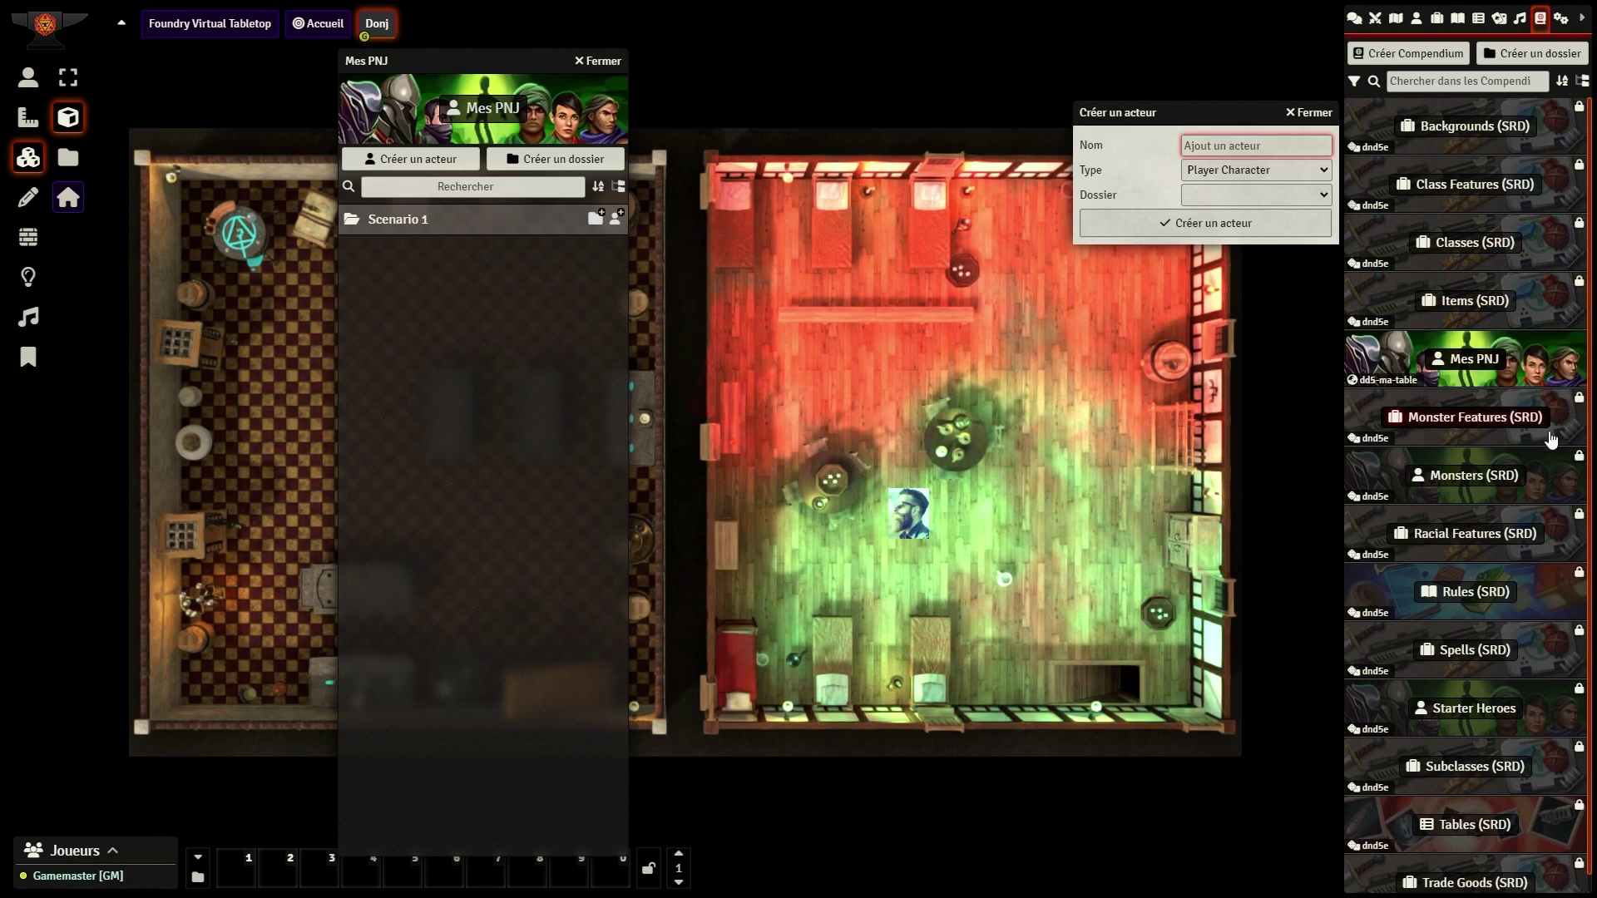
{"action": "left_click", "coordinate": [1474, 709]}
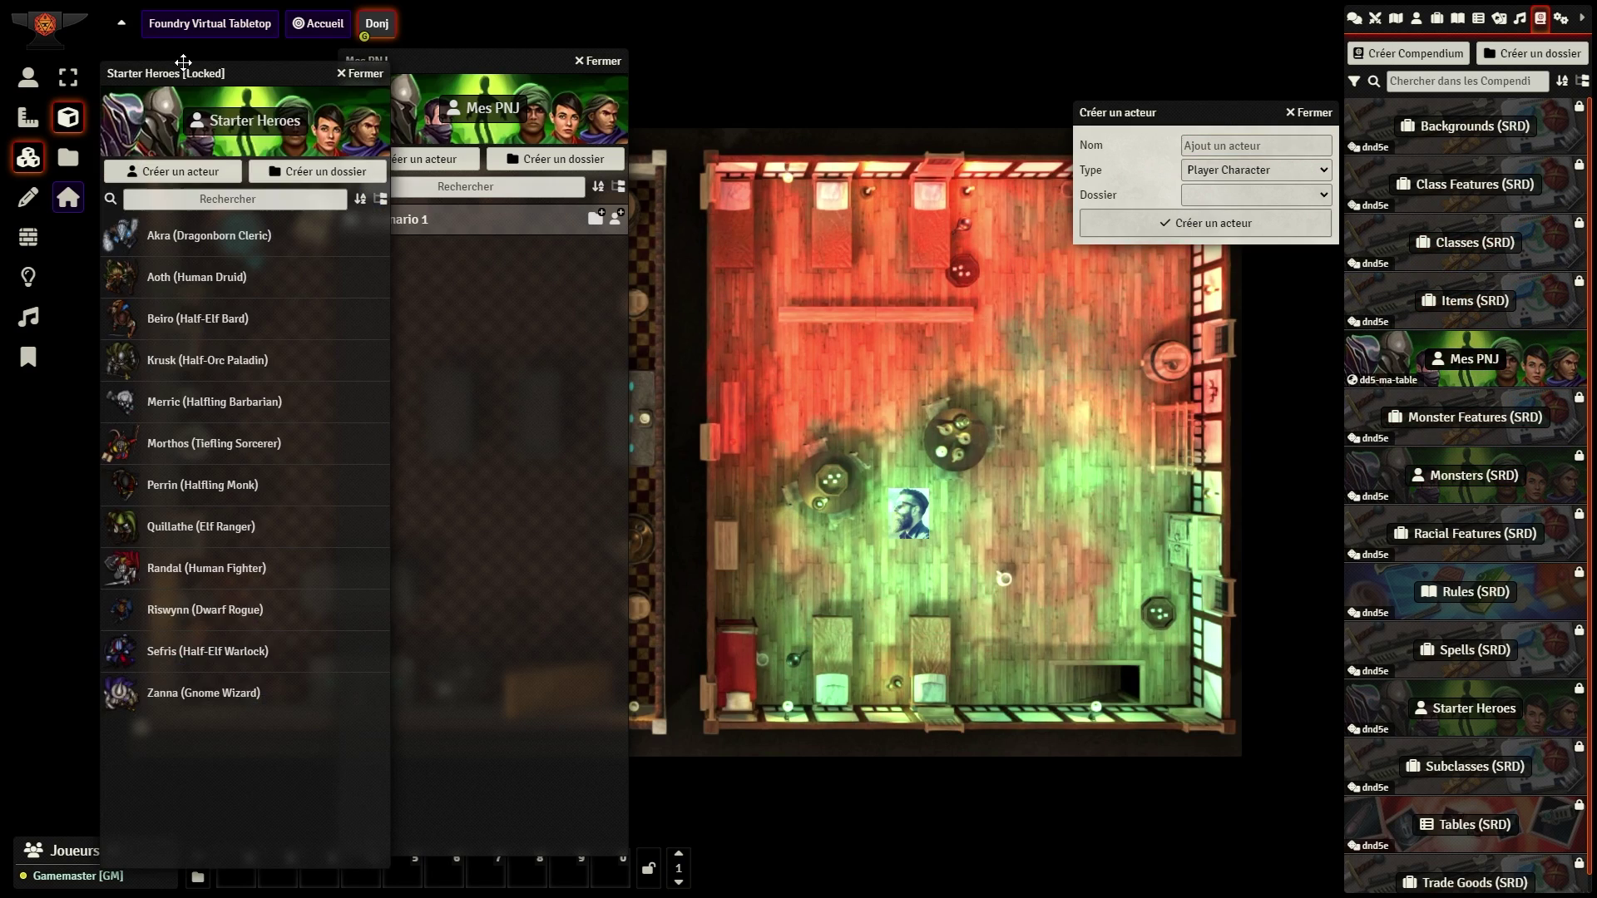
{"action": "left_click_drag", "start_coordinate": [180, 67], "coordinate": [837, 271]}
{"action": "left_click_drag", "start_coordinate": [463, 218], "coordinate": [430, 217]}
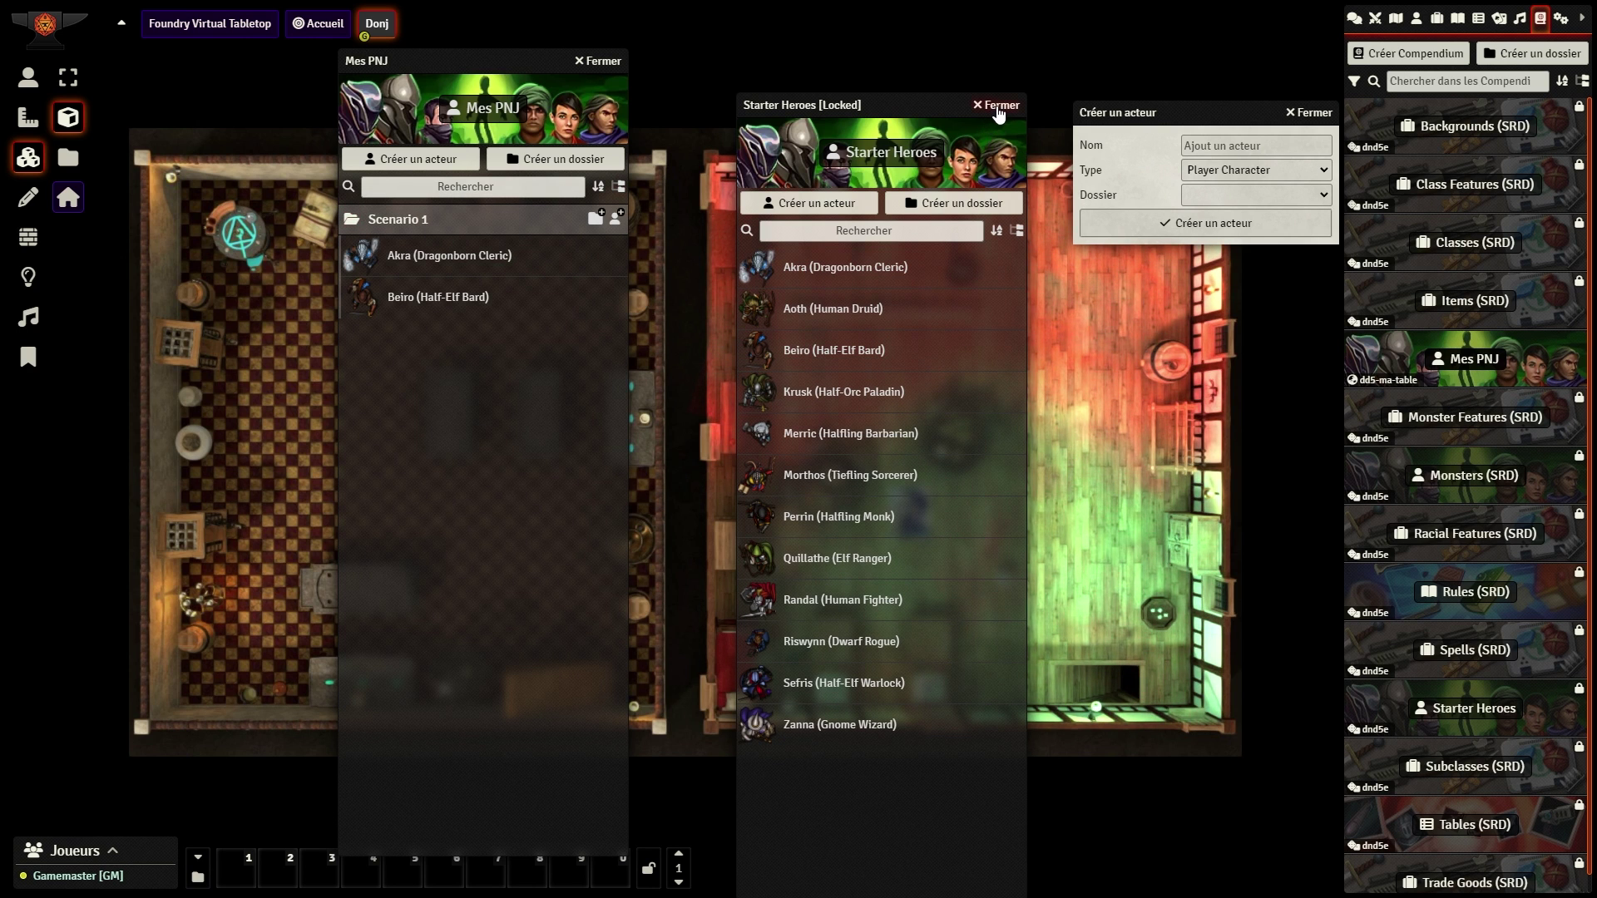
{"action": "left_click", "coordinate": [999, 108]}
{"action": "left_click", "coordinate": [1303, 119]}
{"action": "left_click", "coordinate": [414, 219]}
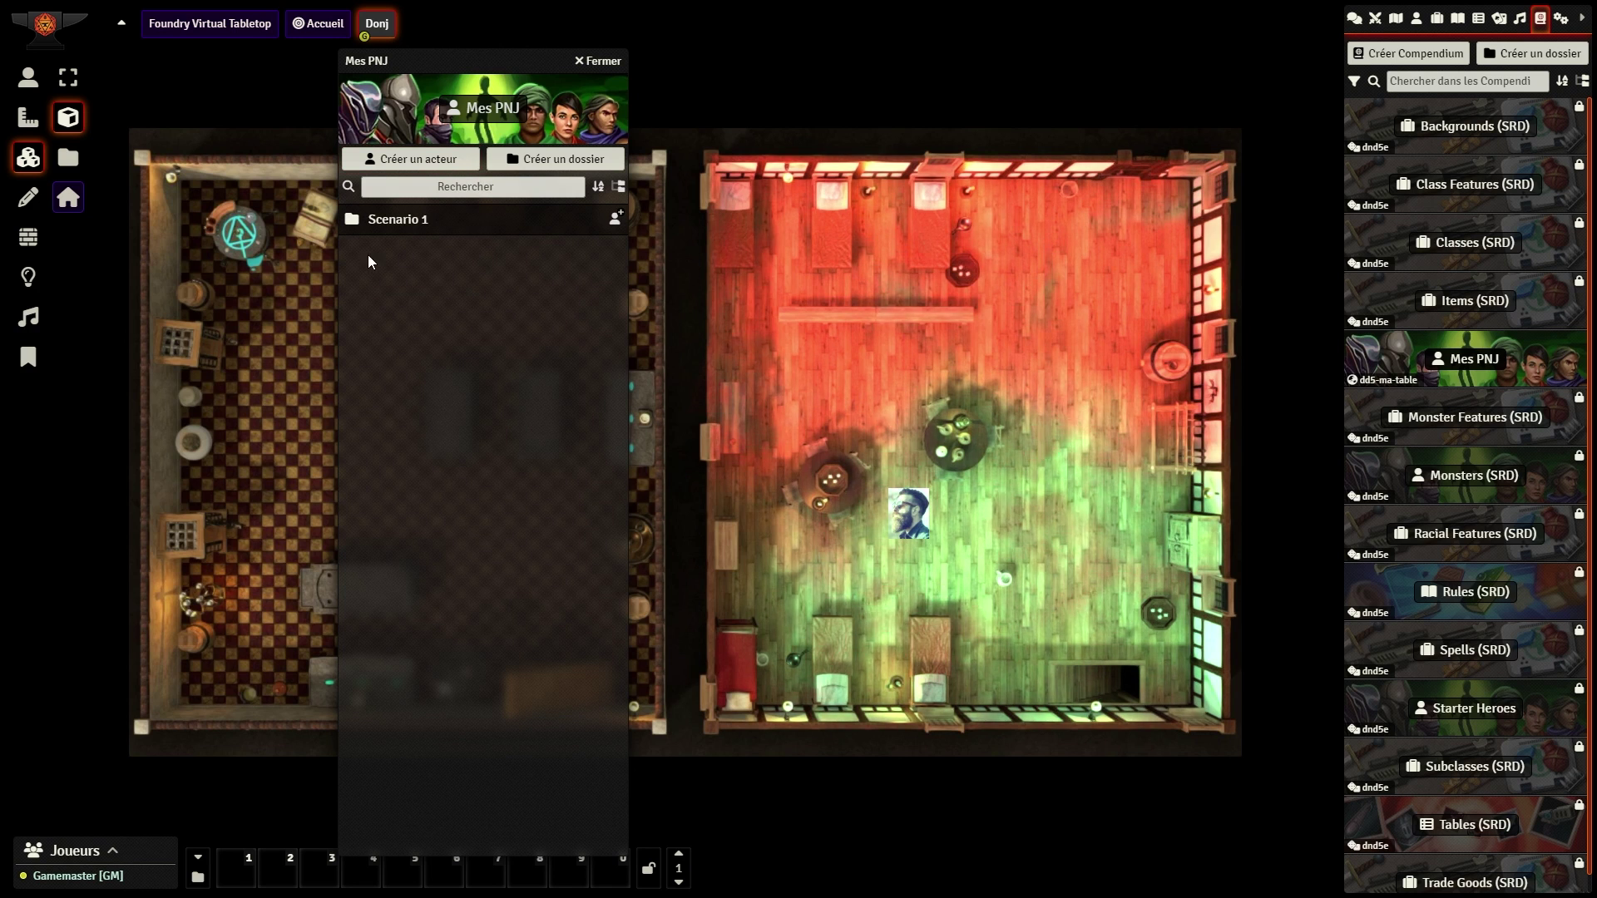
{"action": "left_click", "coordinate": [391, 222]}
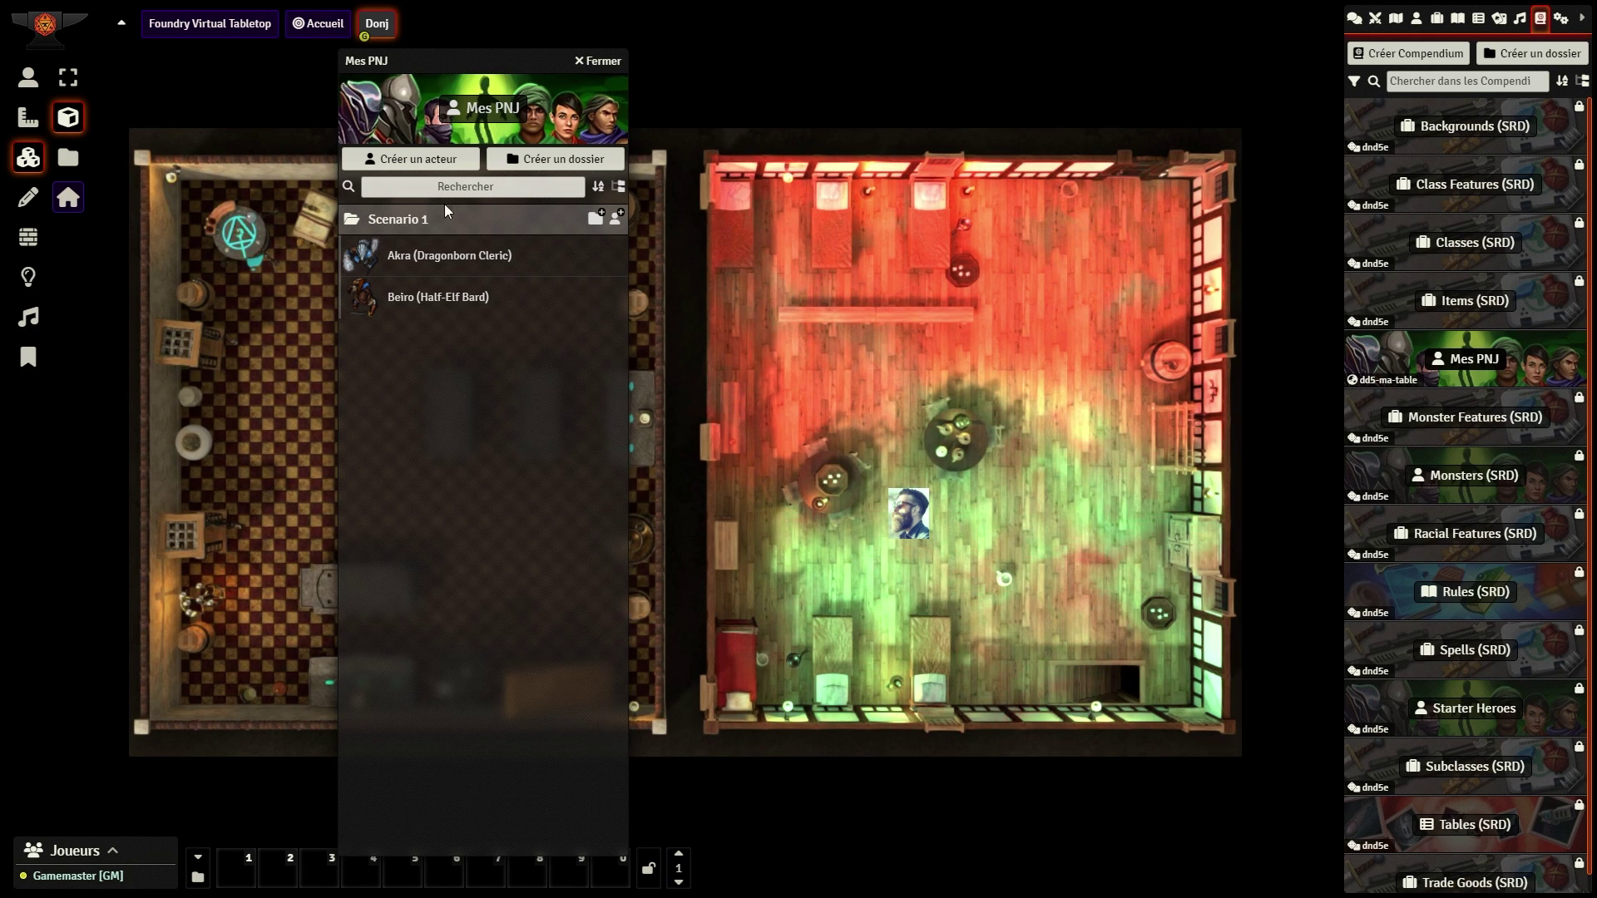
Step: Create a folder named "Ma campagne terminée" in the Mes PNJ compendium, expand it and close the compendium
{"action": "left_click", "coordinate": [599, 166]}
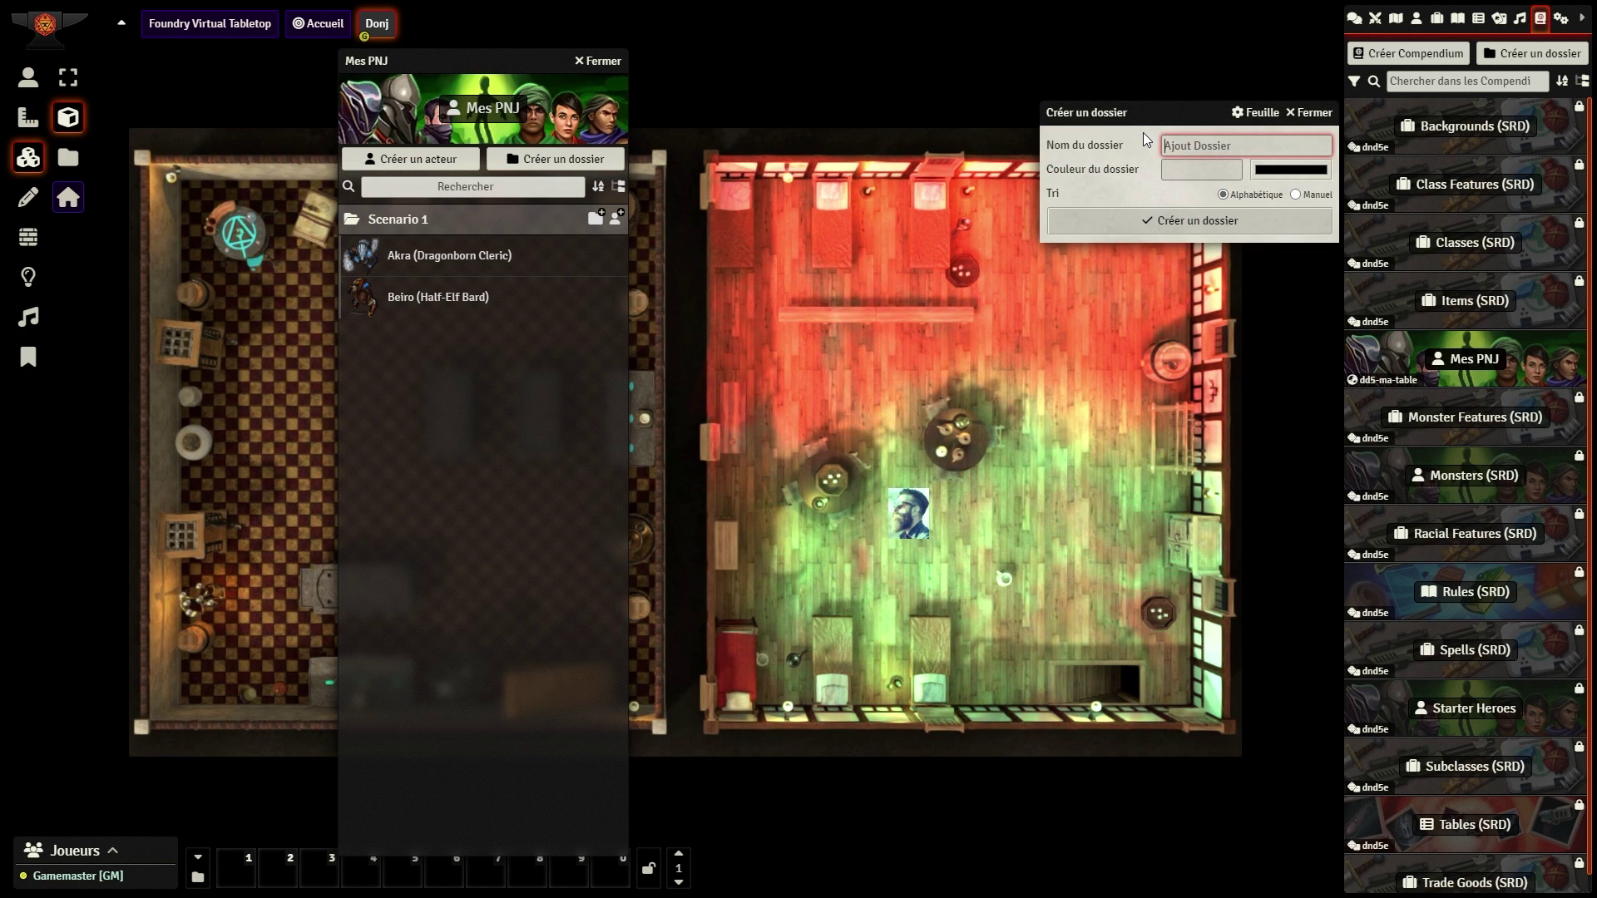
{"action": "type", "text": "M"}
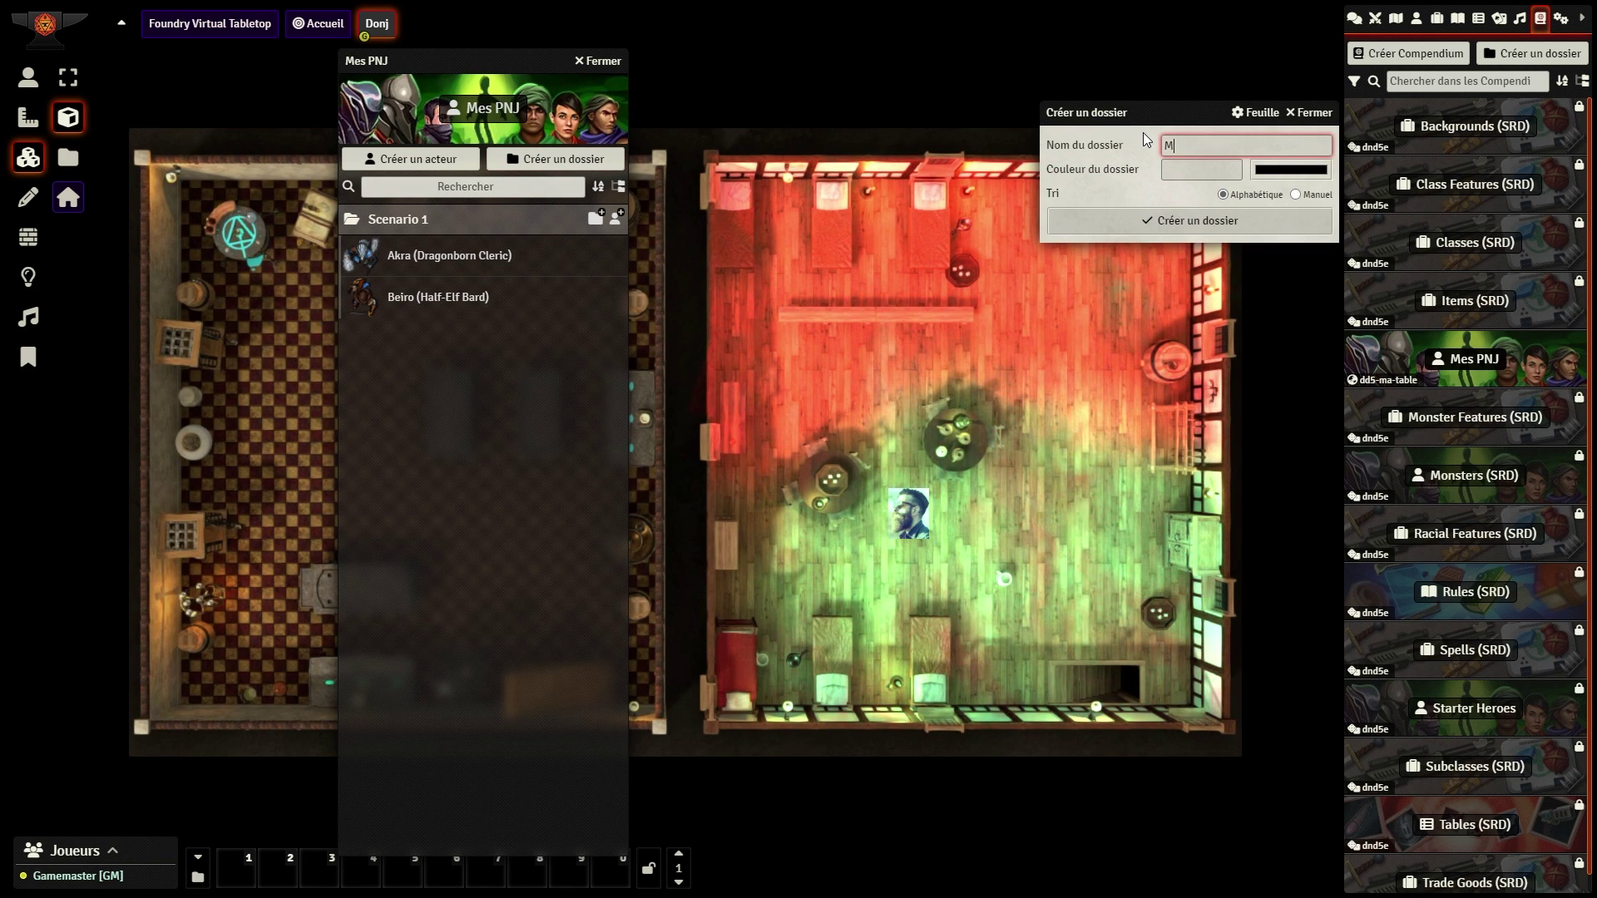
{"action": "type", "text": "a campagne termein"}
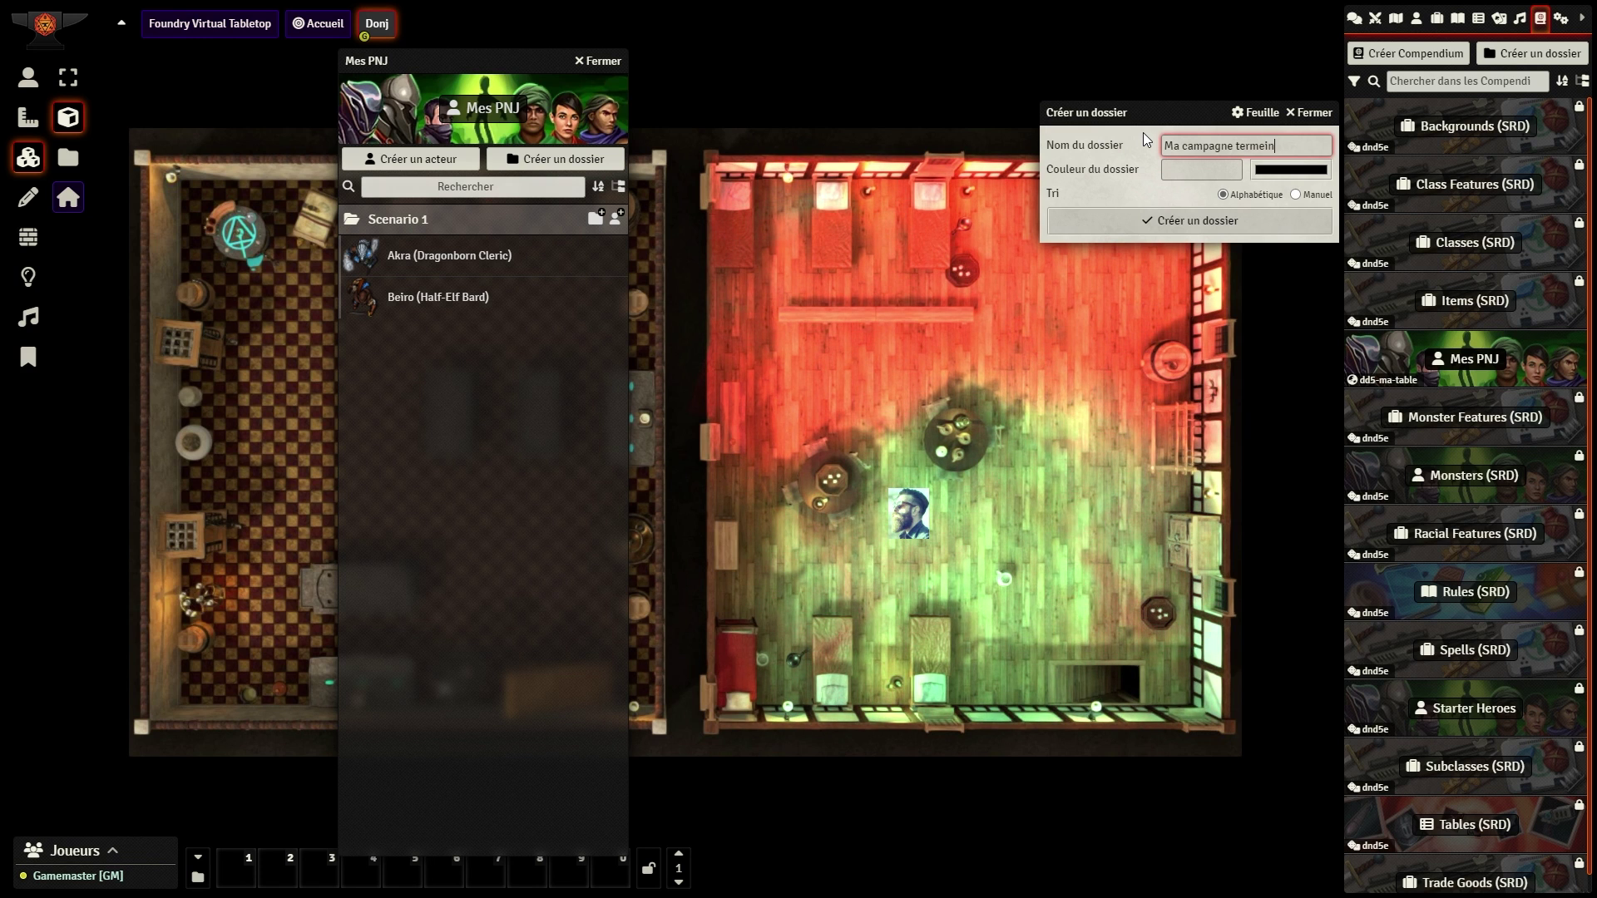
{"action": "key", "text": "BackSpace"}
{"action": "type", "text": "iné"}
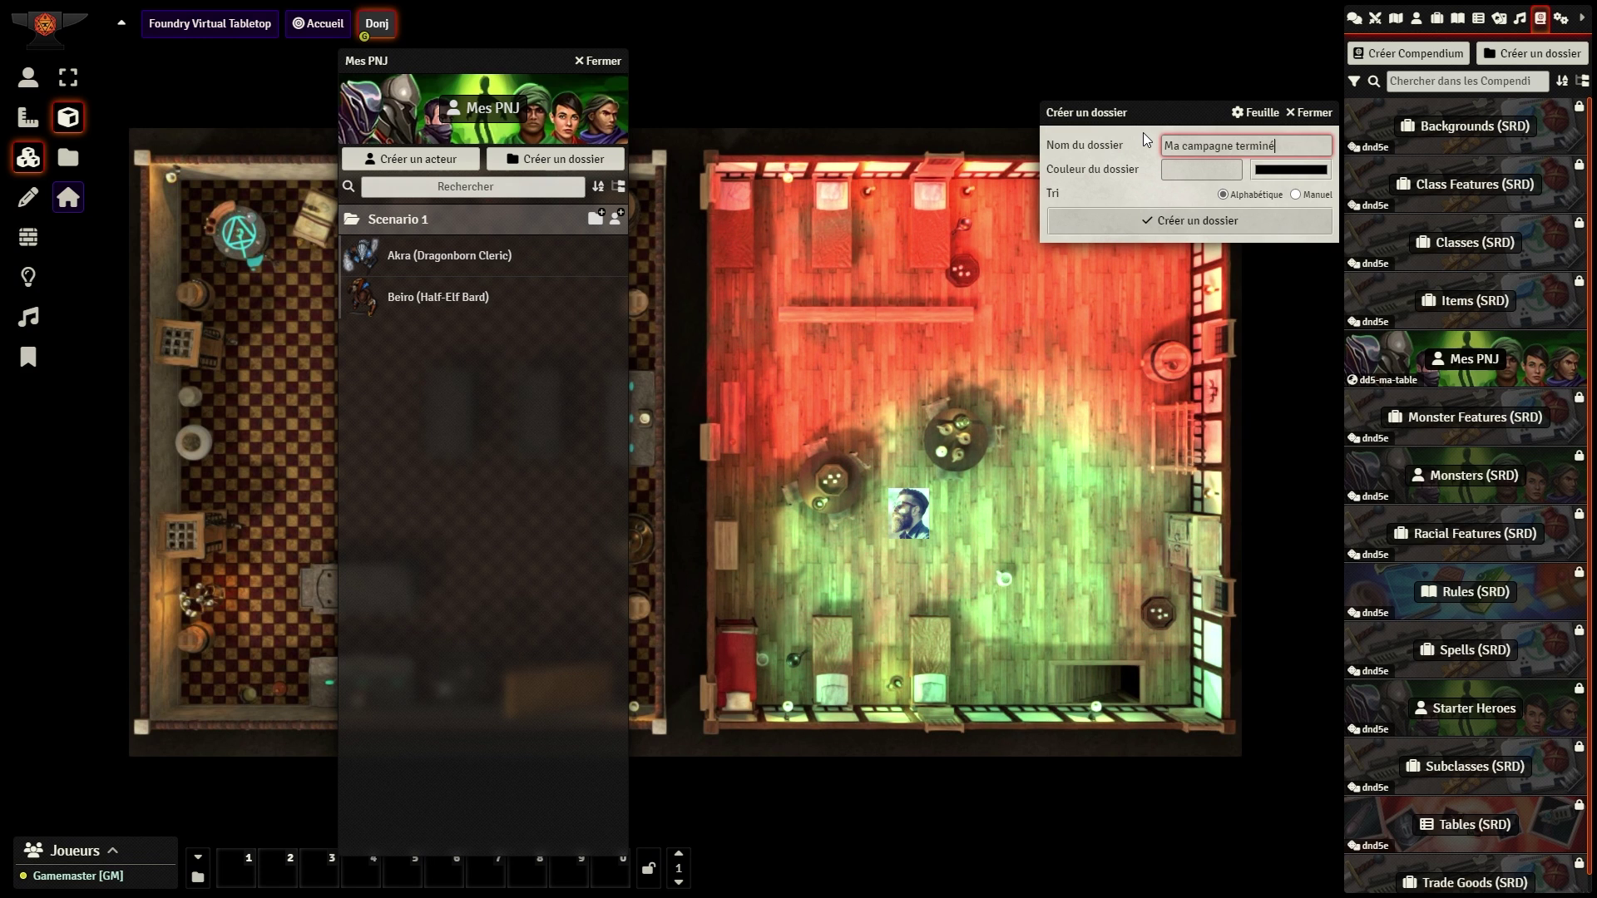
{"action": "type", "text": "e"}
{"action": "key", "text": "Return"}
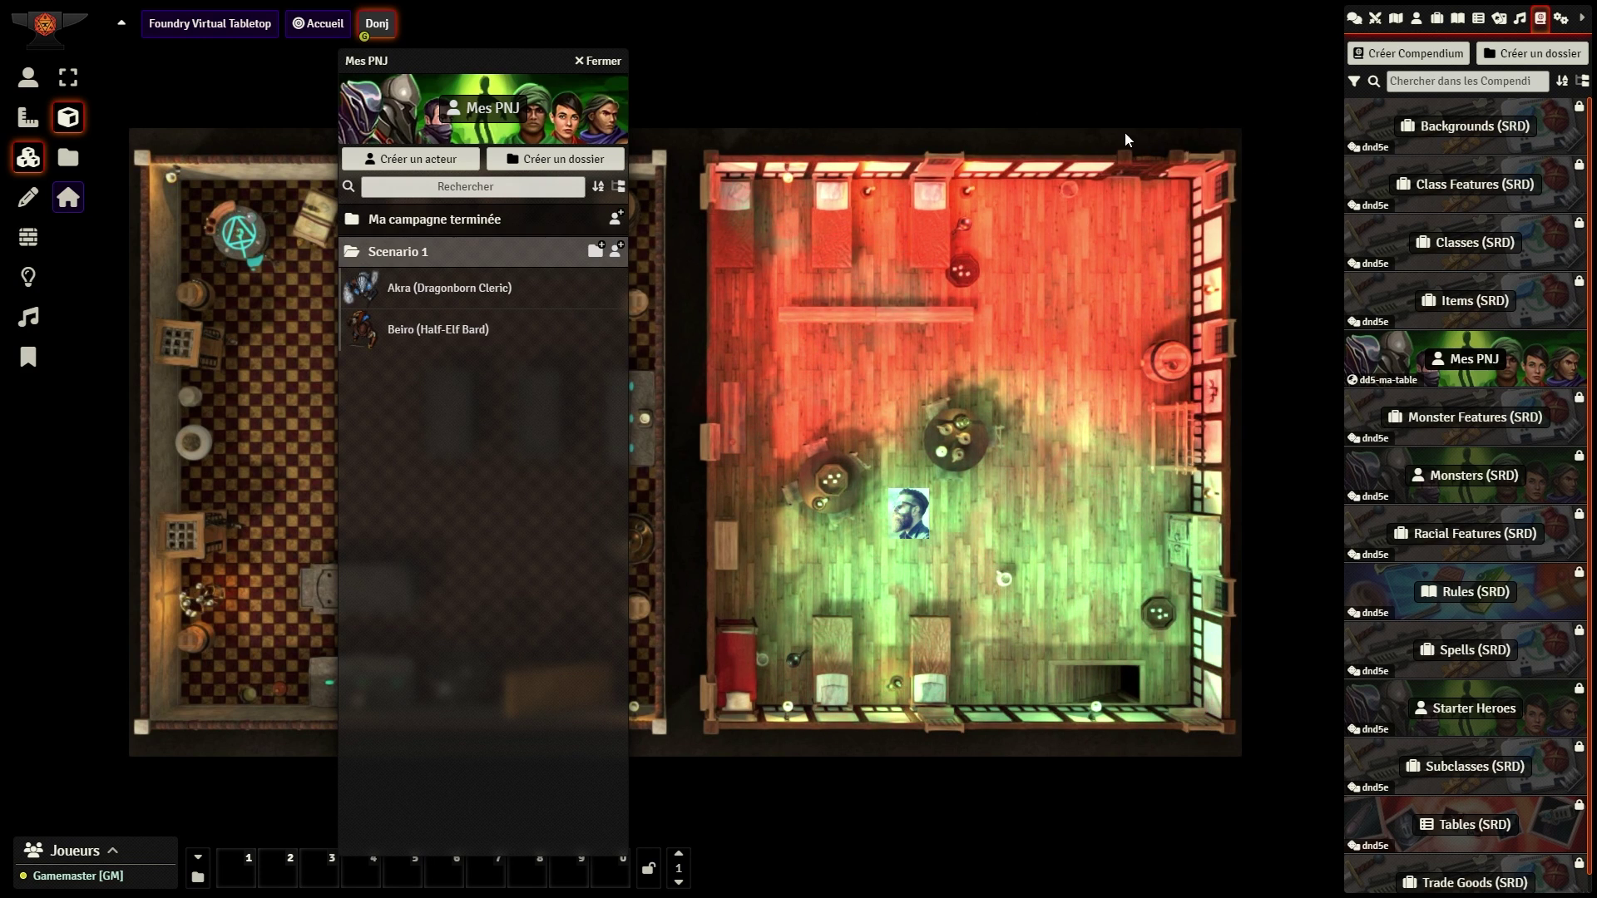
{"action": "left_click", "coordinate": [416, 220]}
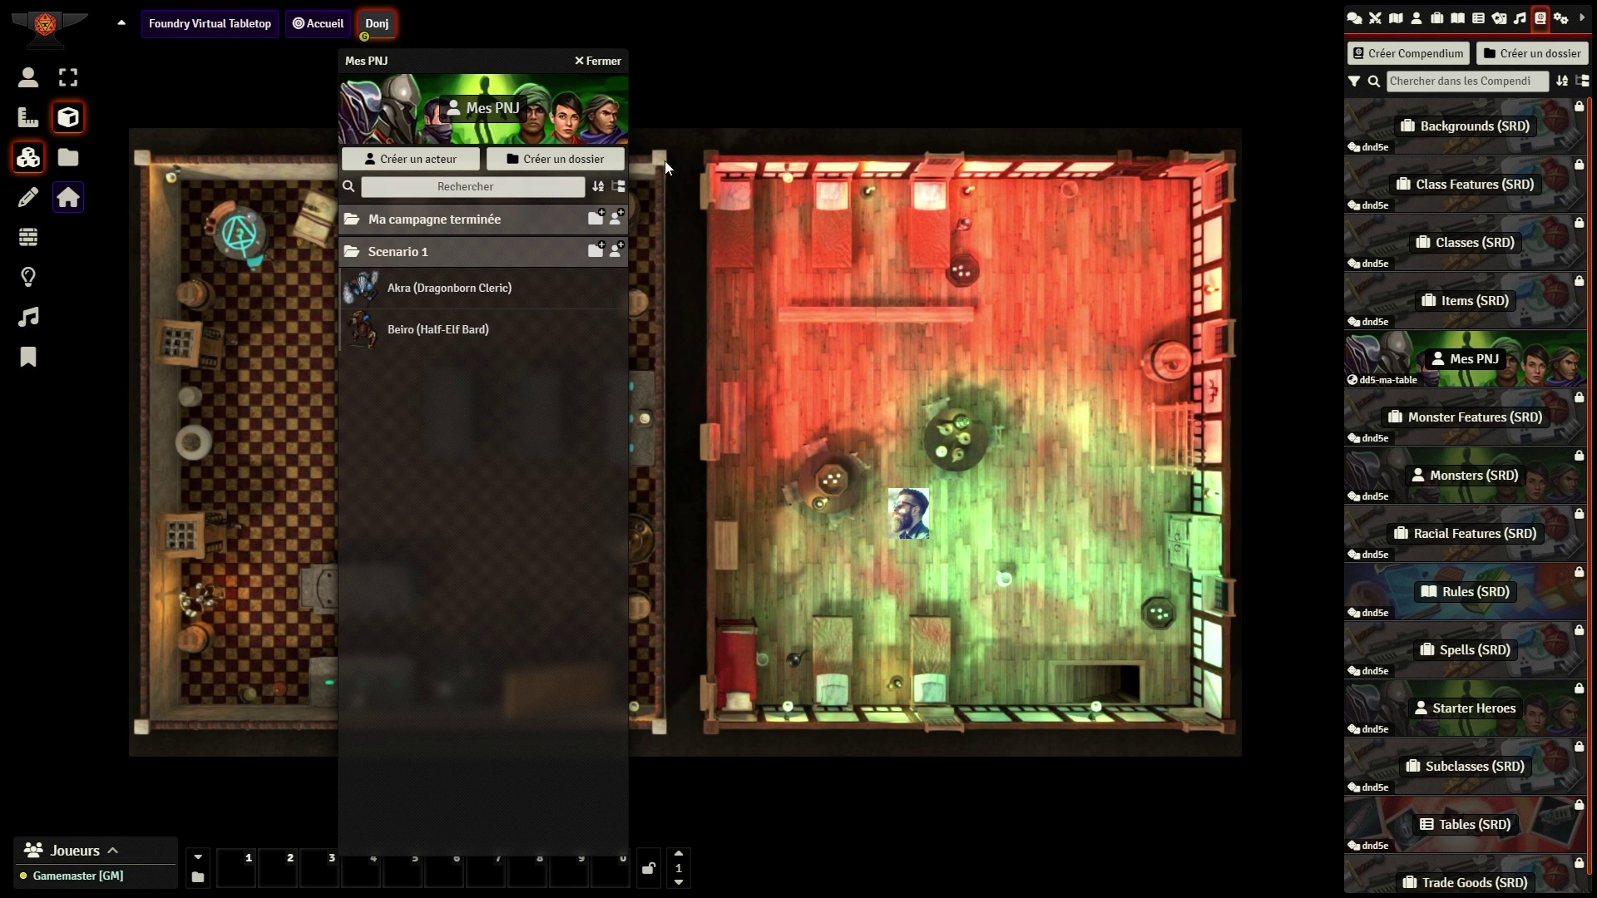
{"action": "key", "text": "Escape"}
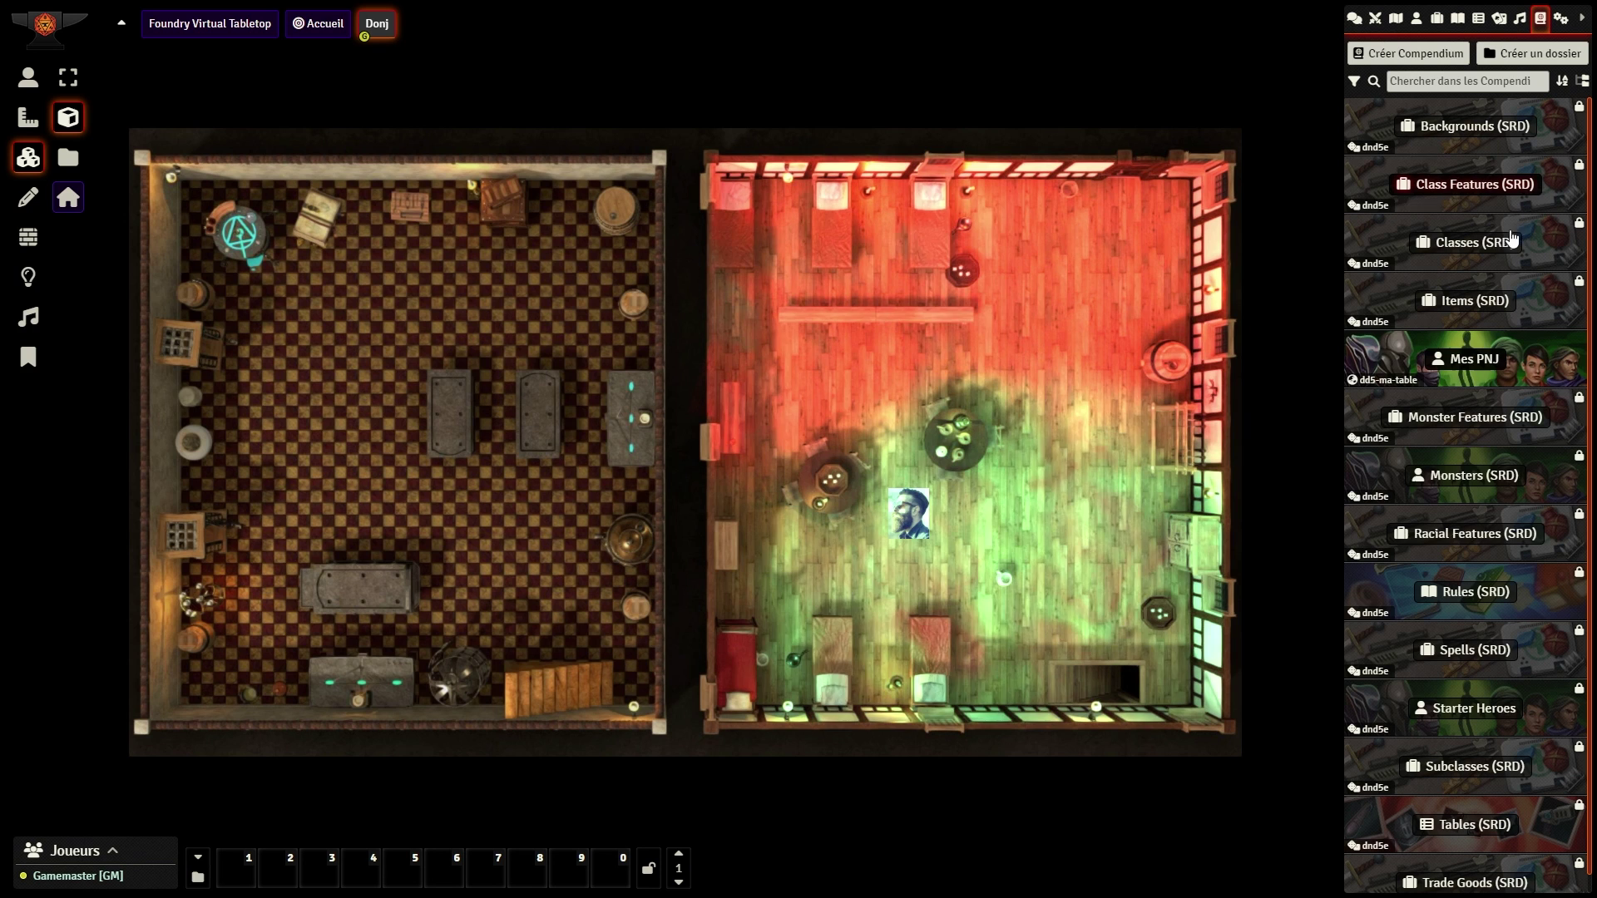
Step: View the management options available for the Mes PNJ compendium, look at its contents again and close it
{"action": "right_click", "coordinate": [1500, 370]}
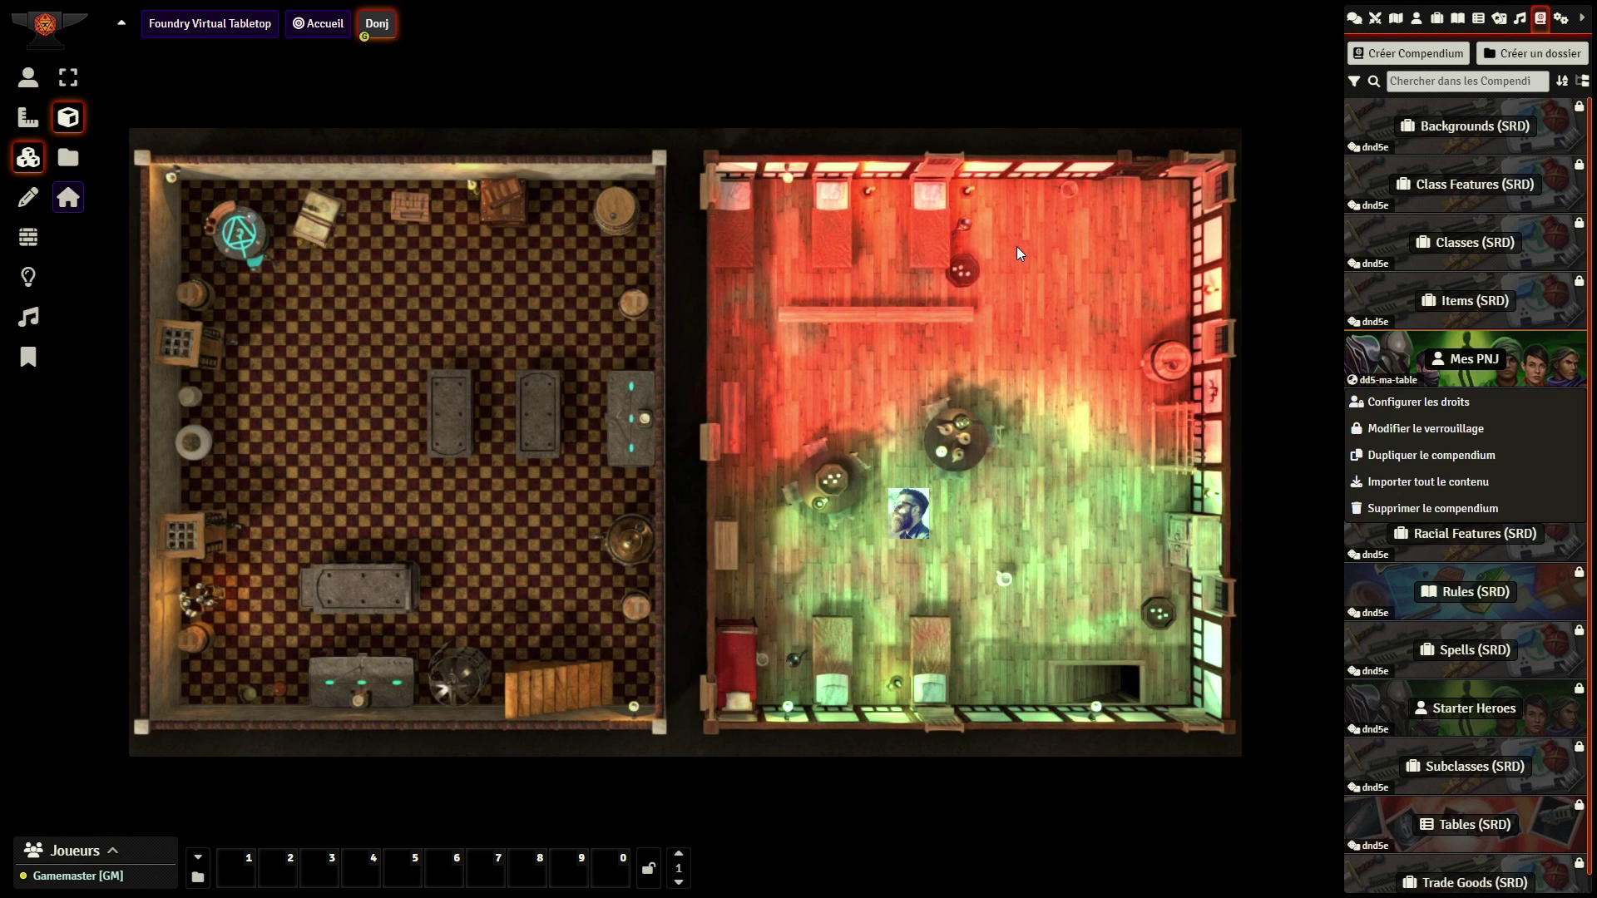
{"action": "left_click", "coordinate": [1539, 375]}
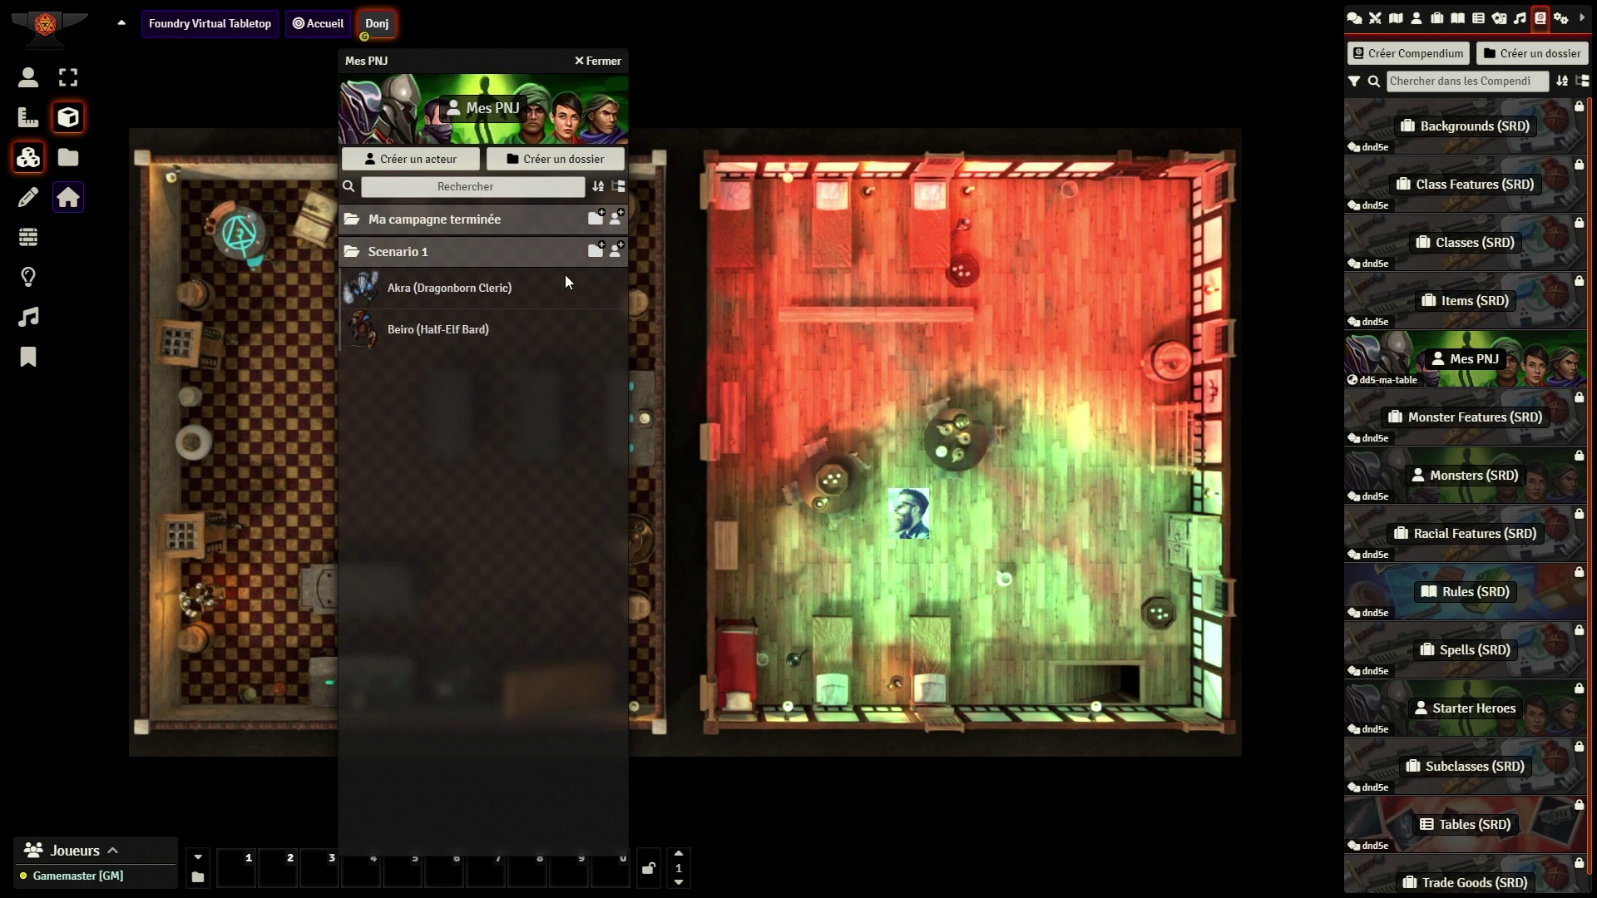
{"action": "left_click", "coordinate": [596, 61]}
Step: Look over the configuration options, the chat messages and the combat encounter tracker
{"action": "left_click", "coordinate": [1561, 17]}
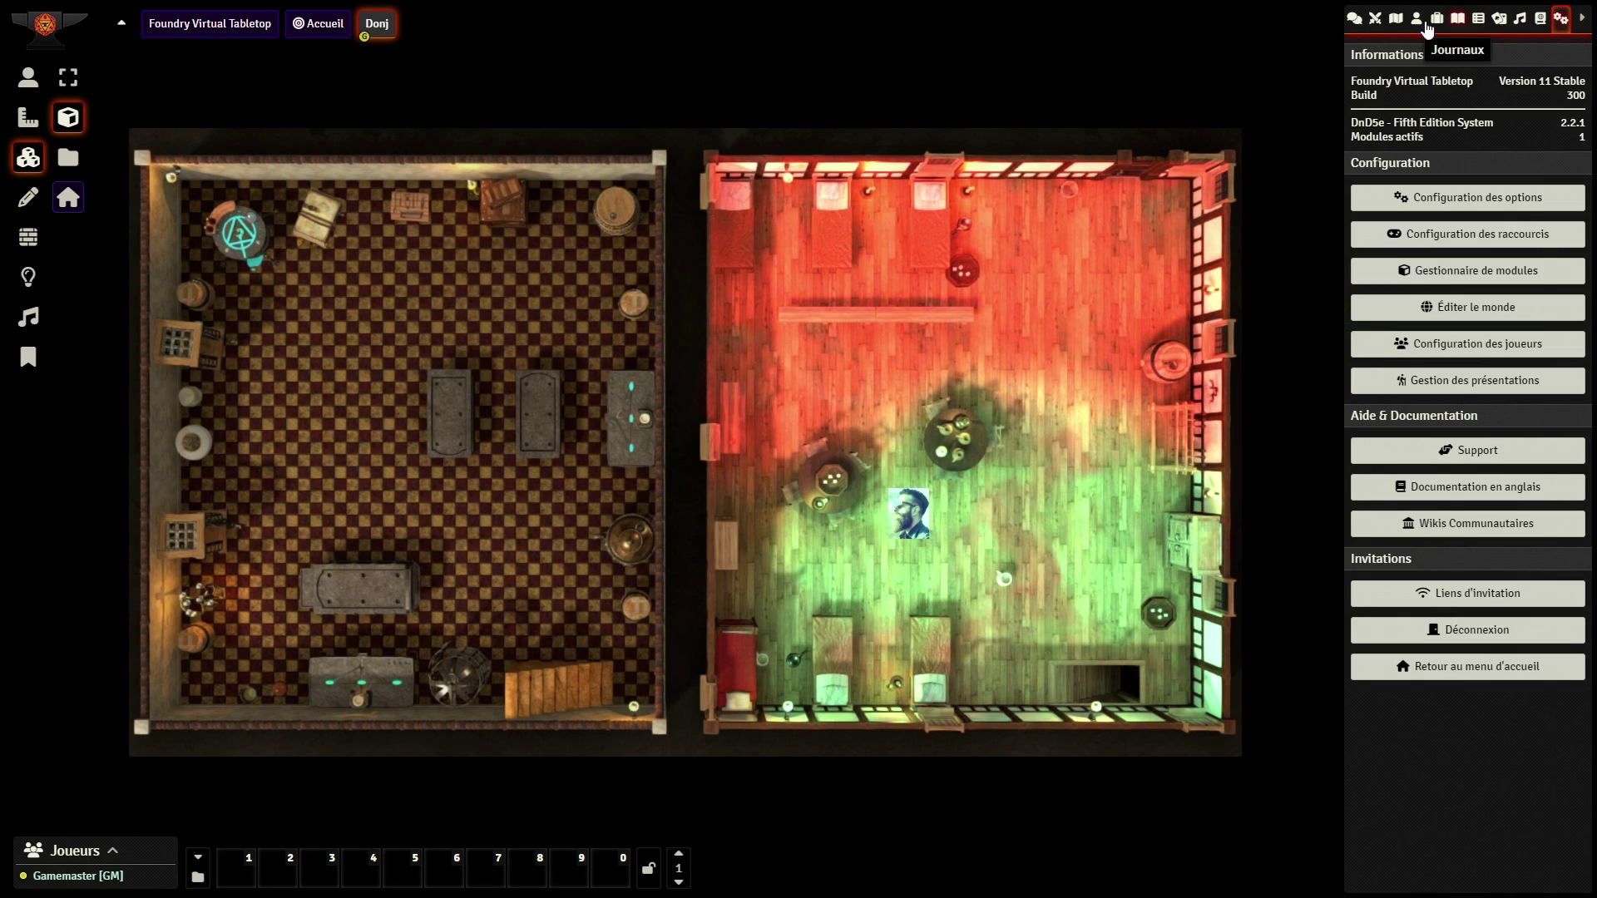
{"action": "left_click", "coordinate": [1354, 17]}
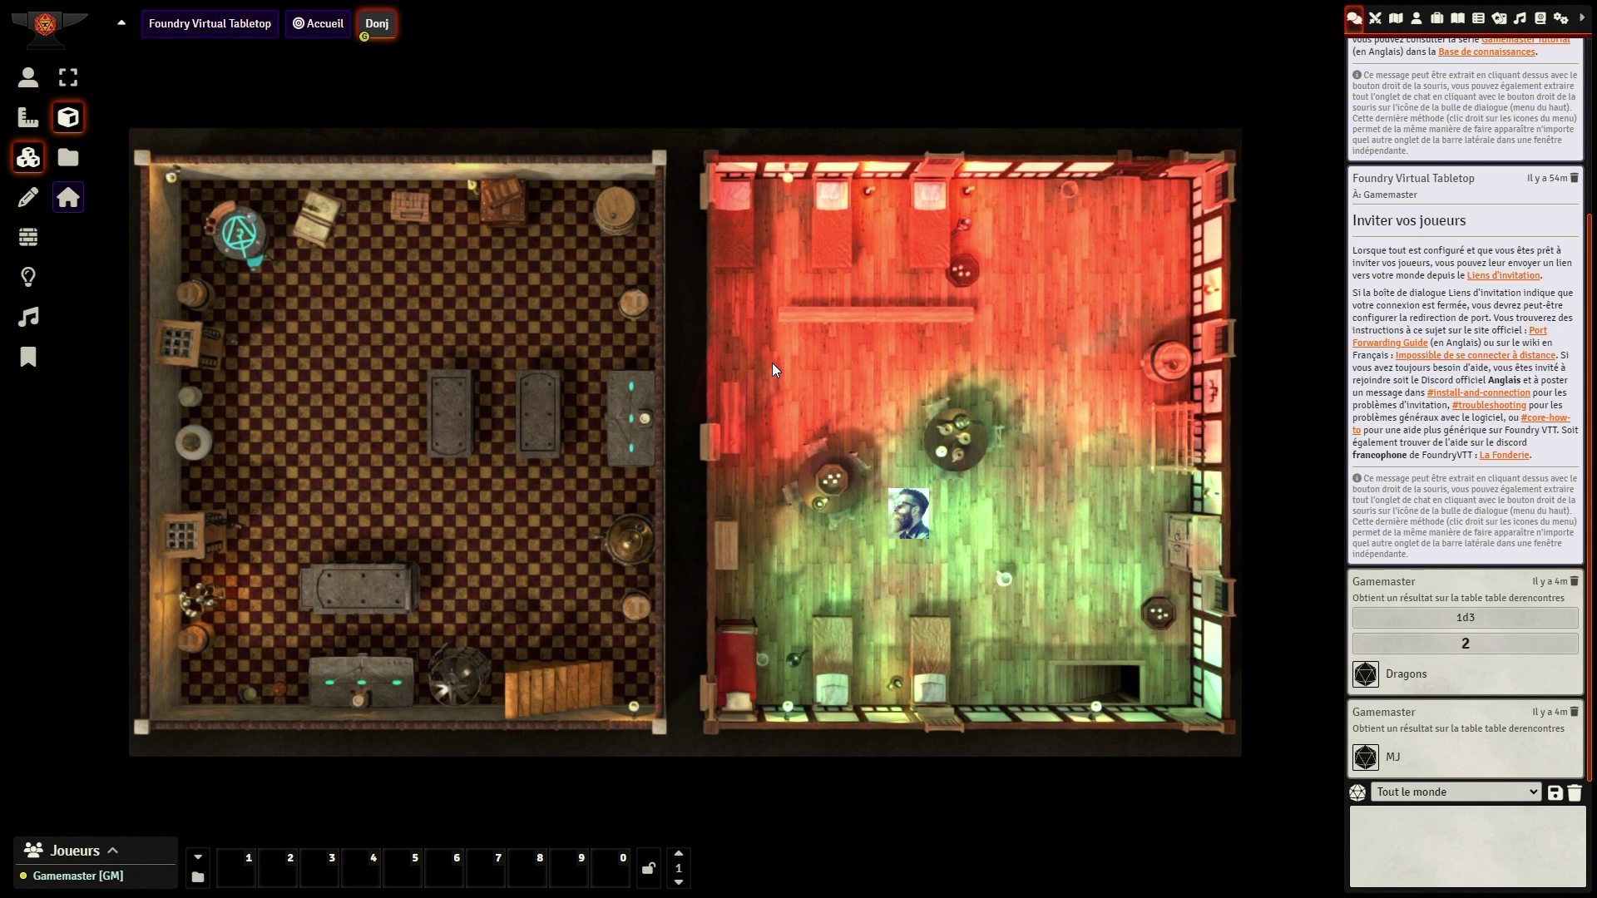
{"action": "left_click", "coordinate": [1375, 17]}
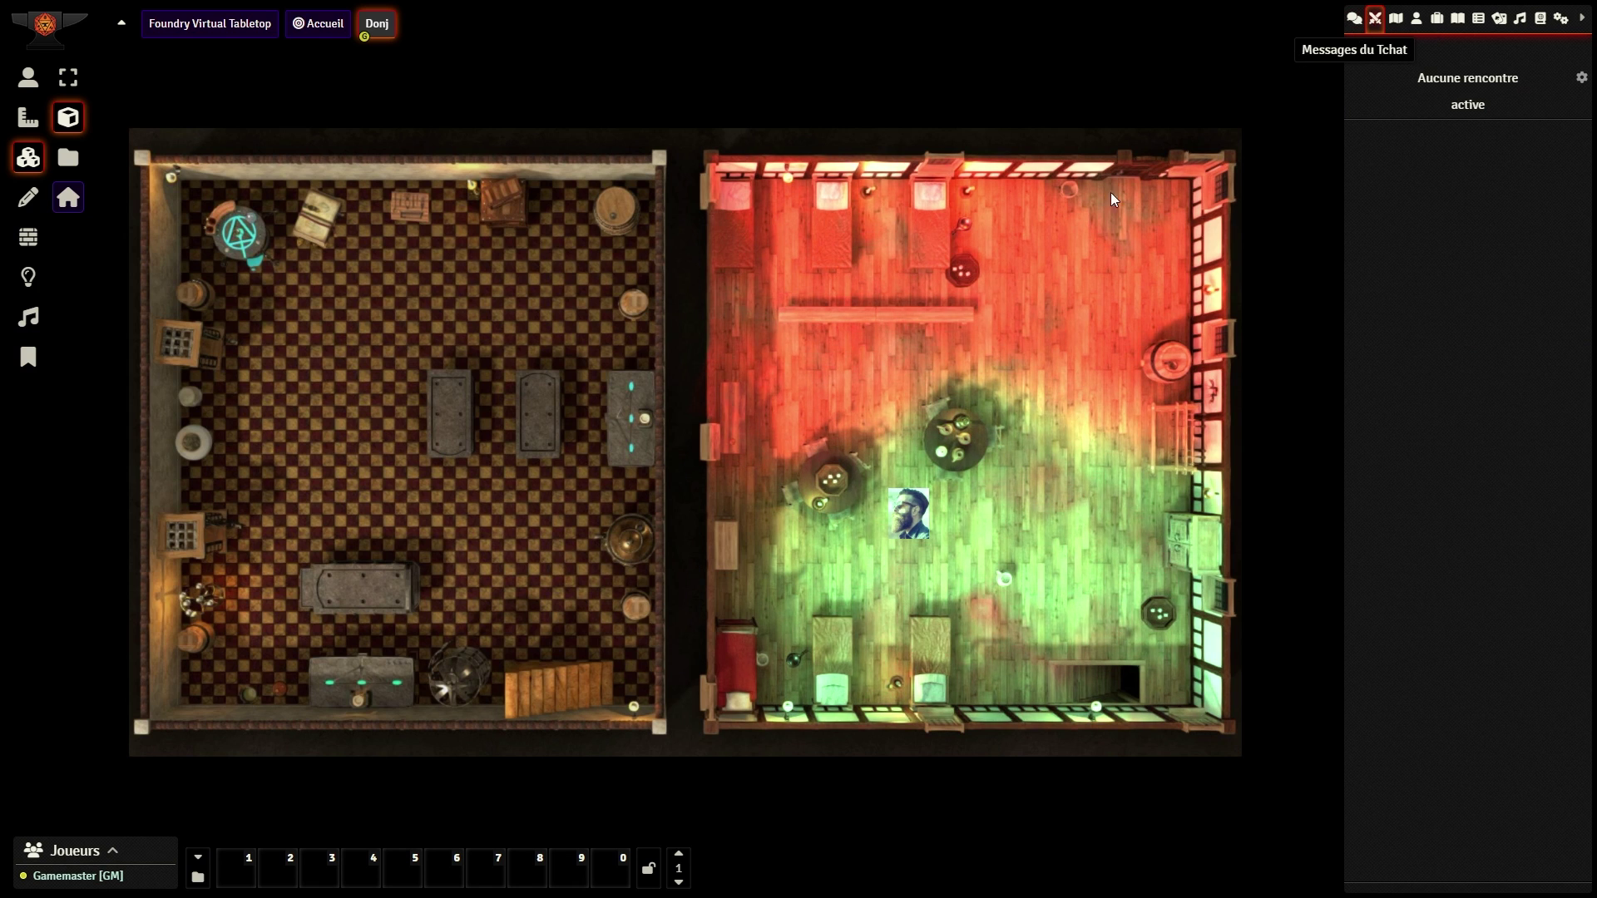